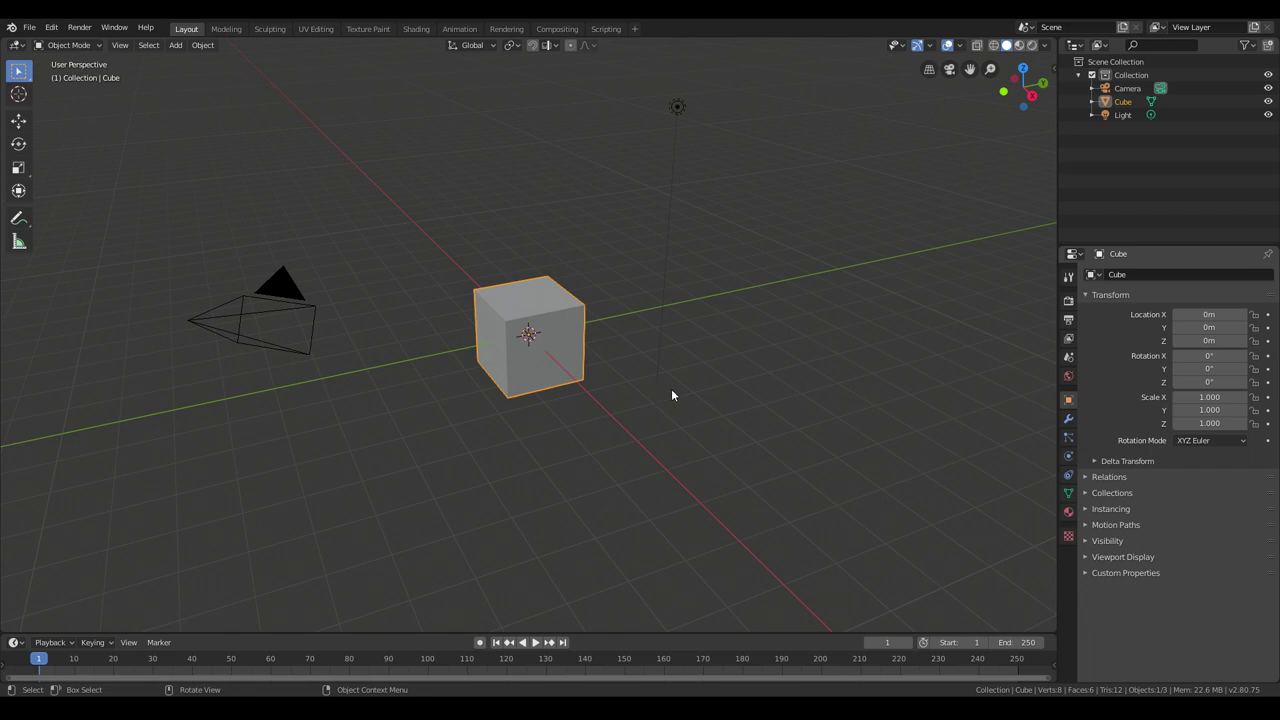
Step: Delete the default cube, leaving only the camera and light in the scene
{"action": "mouse_move", "coordinate": [674, 395]}
{"action": "middle_mouse_down"}
{"action": "mouse_move", "coordinate": [702, 399]}
{"action": "mouse_move", "coordinate": [688, 399]}
{"action": "middle_mouse_up"}
{"action": "scroll", "coordinate": [688, 399], "scroll_direction": "down", "scroll_amount": 2}
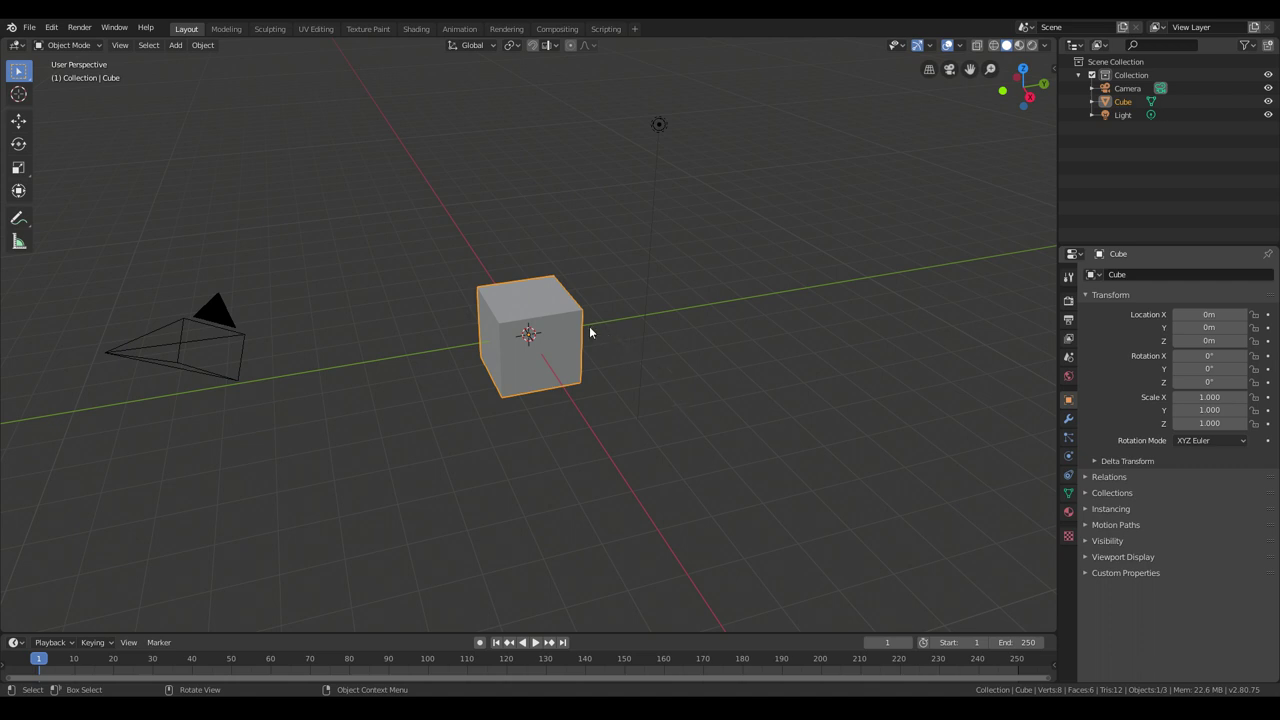
{"action": "middle_click_drag", "start_coordinate": [594, 349], "coordinate": [600, 346]}
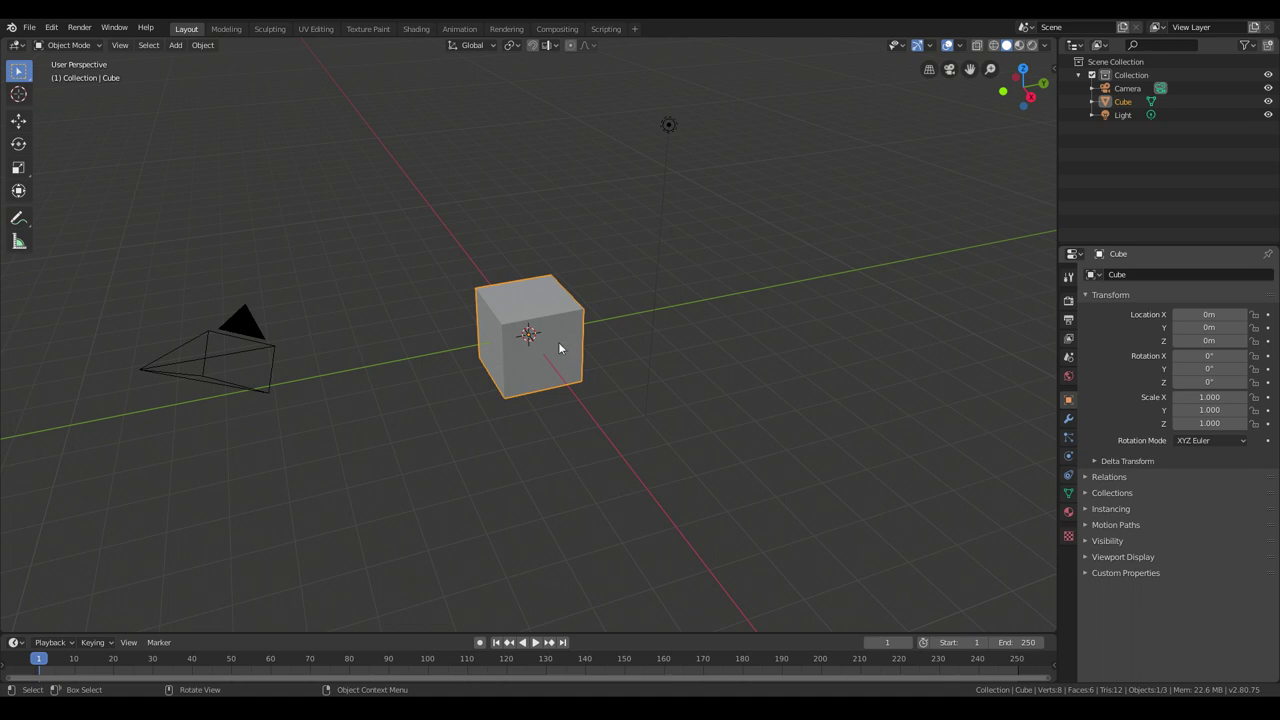
{"action": "scroll", "coordinate": [560, 344], "scroll_direction": "up", "scroll_amount": 2}
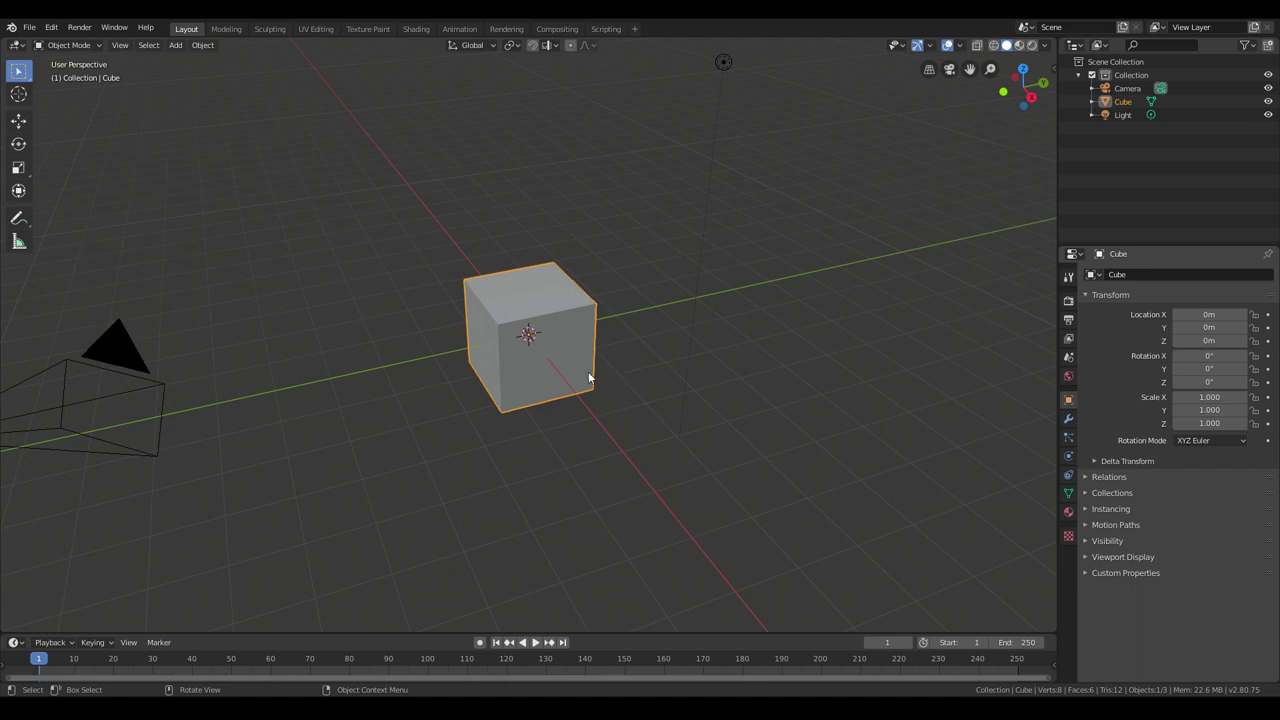
{"action": "key", "text": "Delete"}
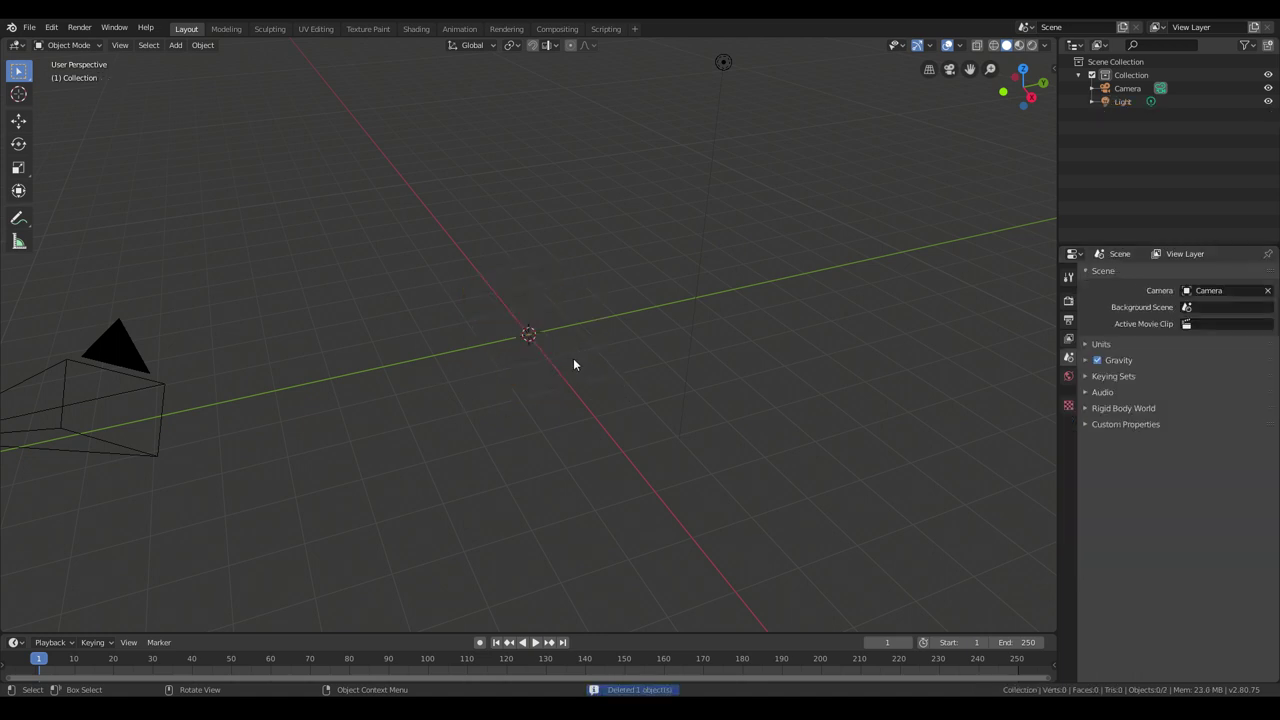
Step: Add a UV sphere at the origin, frame it in view, and open the N sidebar
{"action": "left_click", "coordinate": [178, 47]}
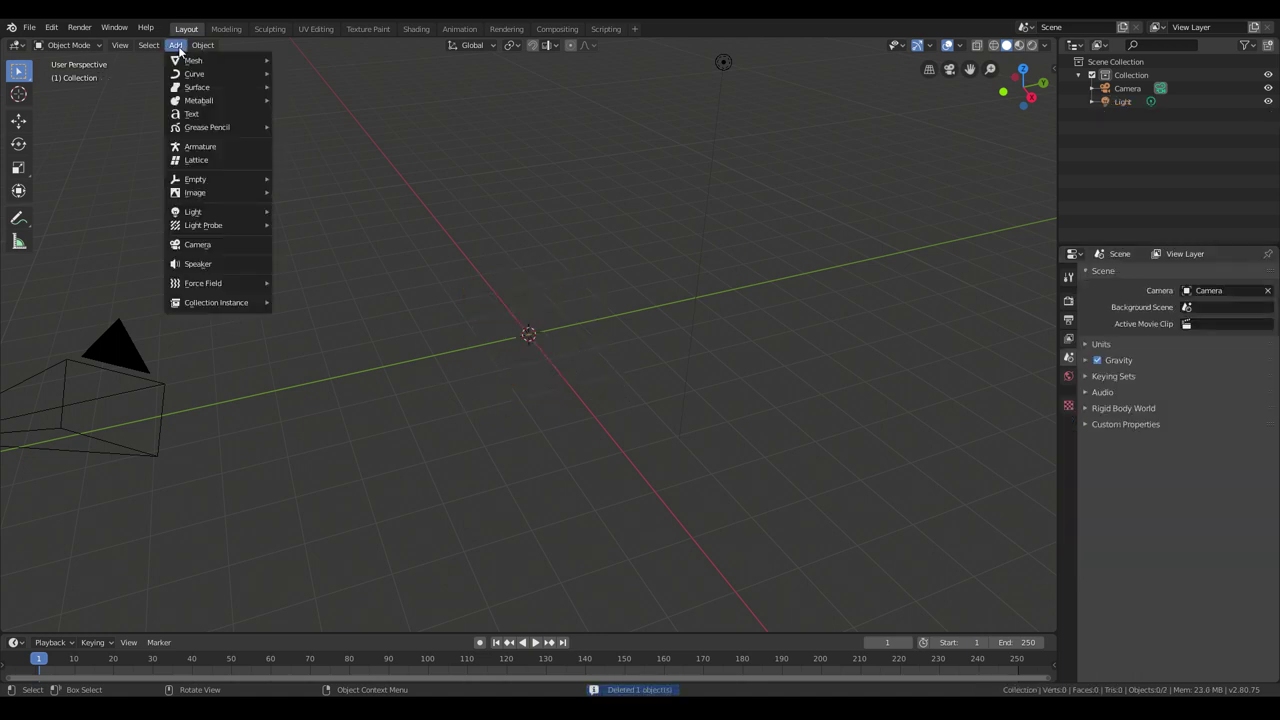
{"action": "mouse_move", "coordinate": [200, 62]}
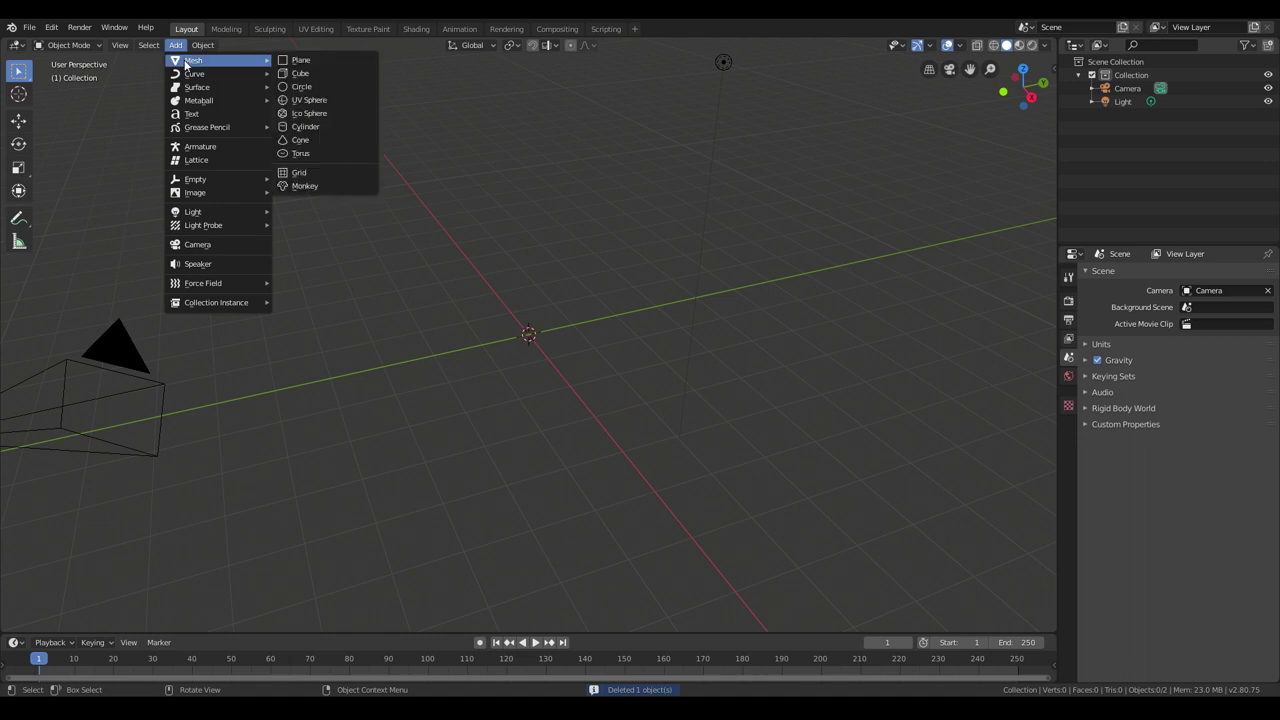
{"action": "left_click", "coordinate": [309, 106]}
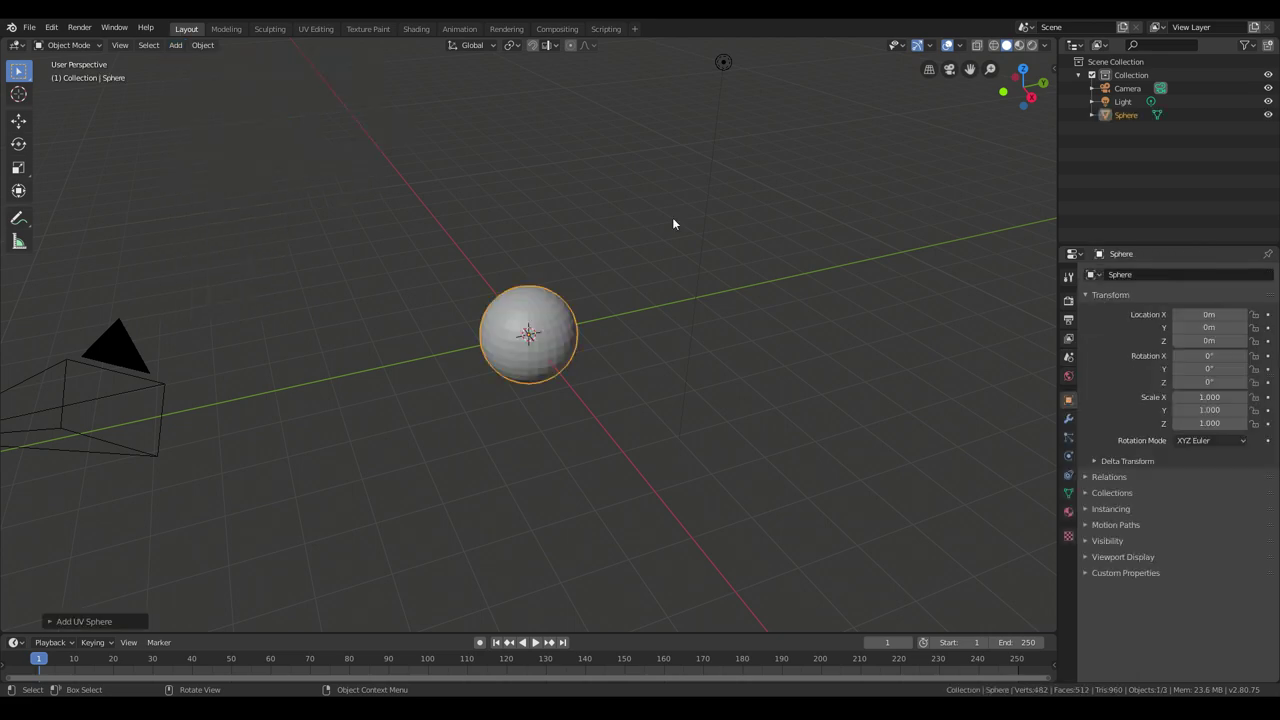
{"action": "key", "text": "KP_Decimal"}
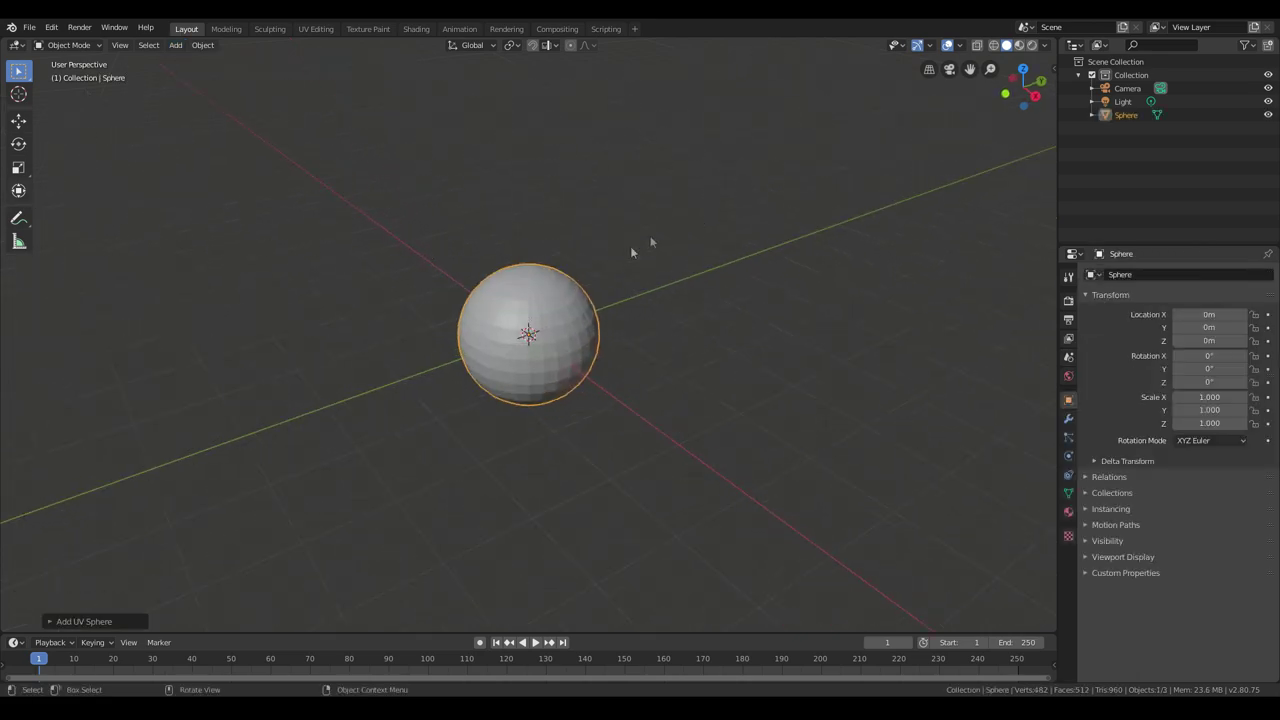
{"action": "scroll", "coordinate": [629, 188], "scroll_direction": "down", "scroll_amount": 1}
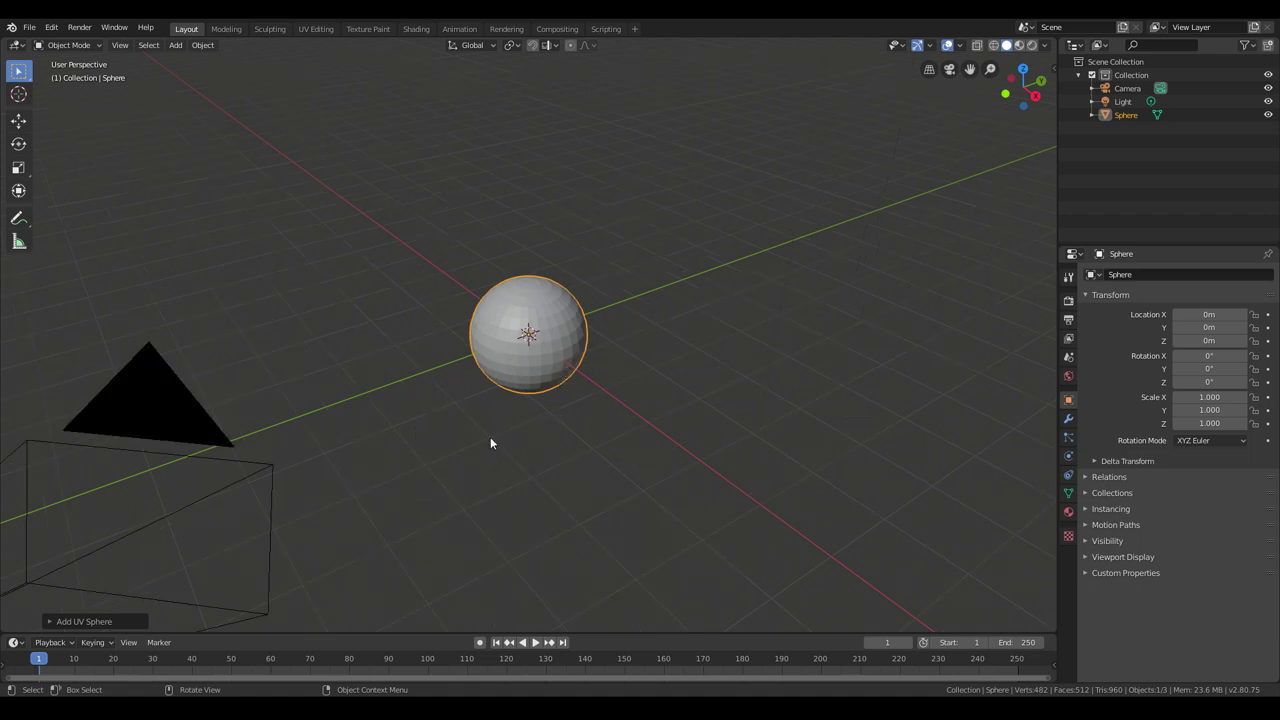
{"action": "left_click", "coordinate": [1038, 167]}
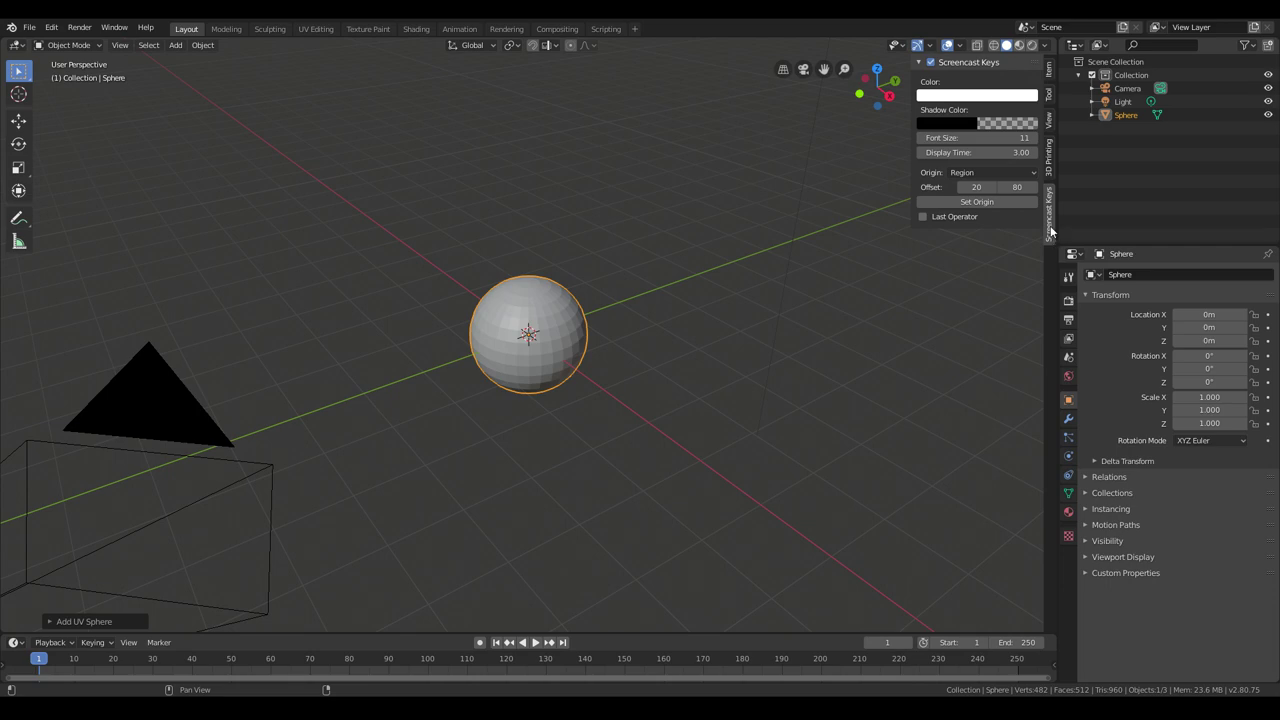
Step: Show the sphere's Transform values in the sidebar's Item tab: zero rotation, scale 1, 2 m dimensions
{"action": "left_click", "coordinate": [1052, 92]}
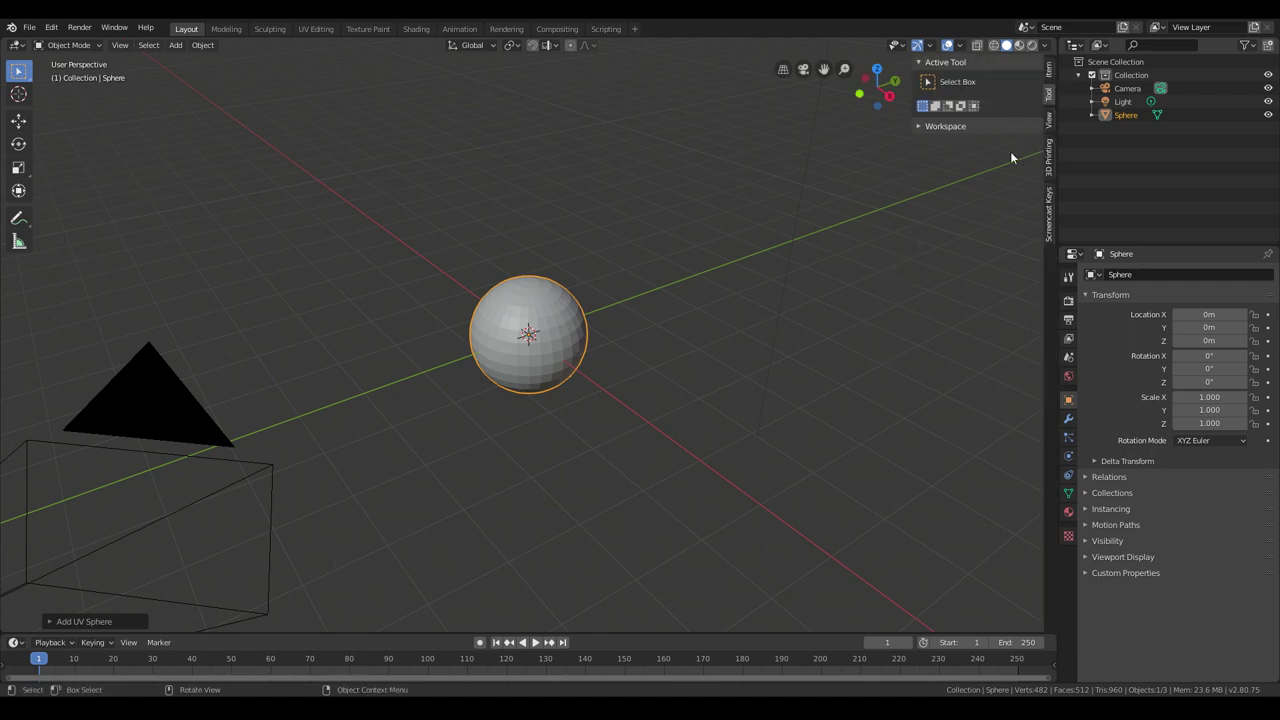
{"action": "left_click", "coordinate": [1049, 70]}
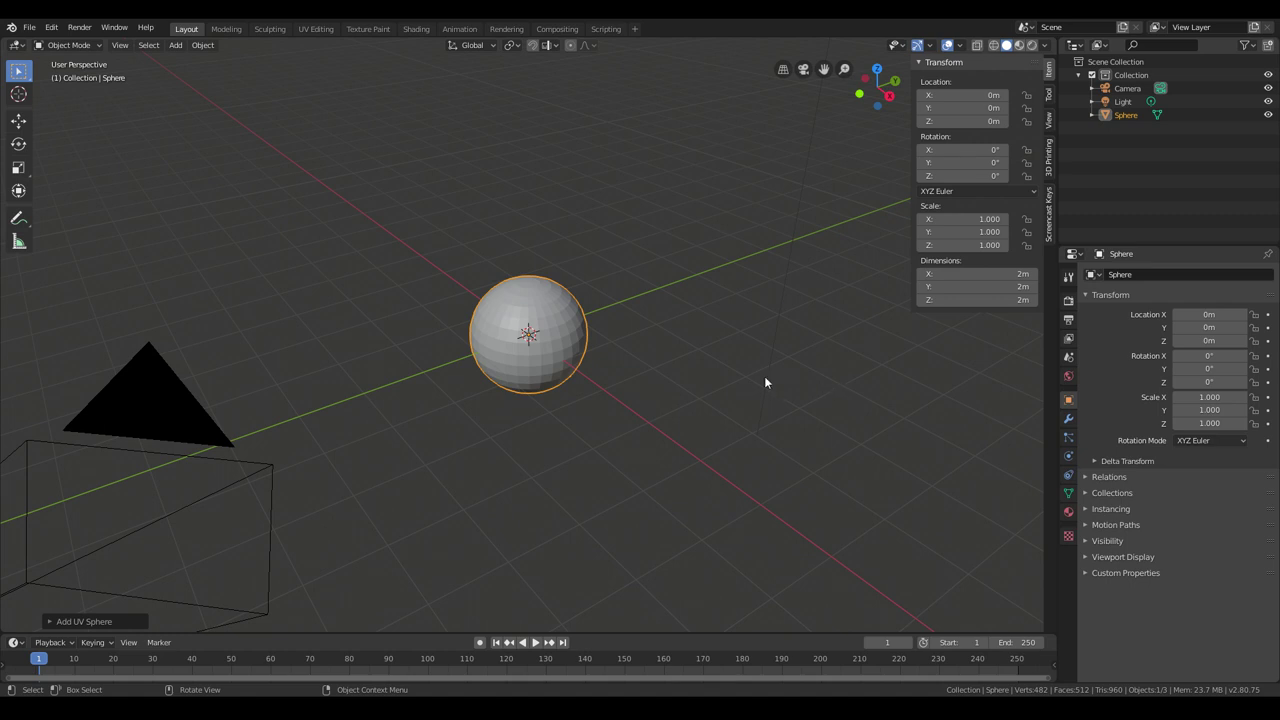
{"action": "key", "text": "KP_4"}
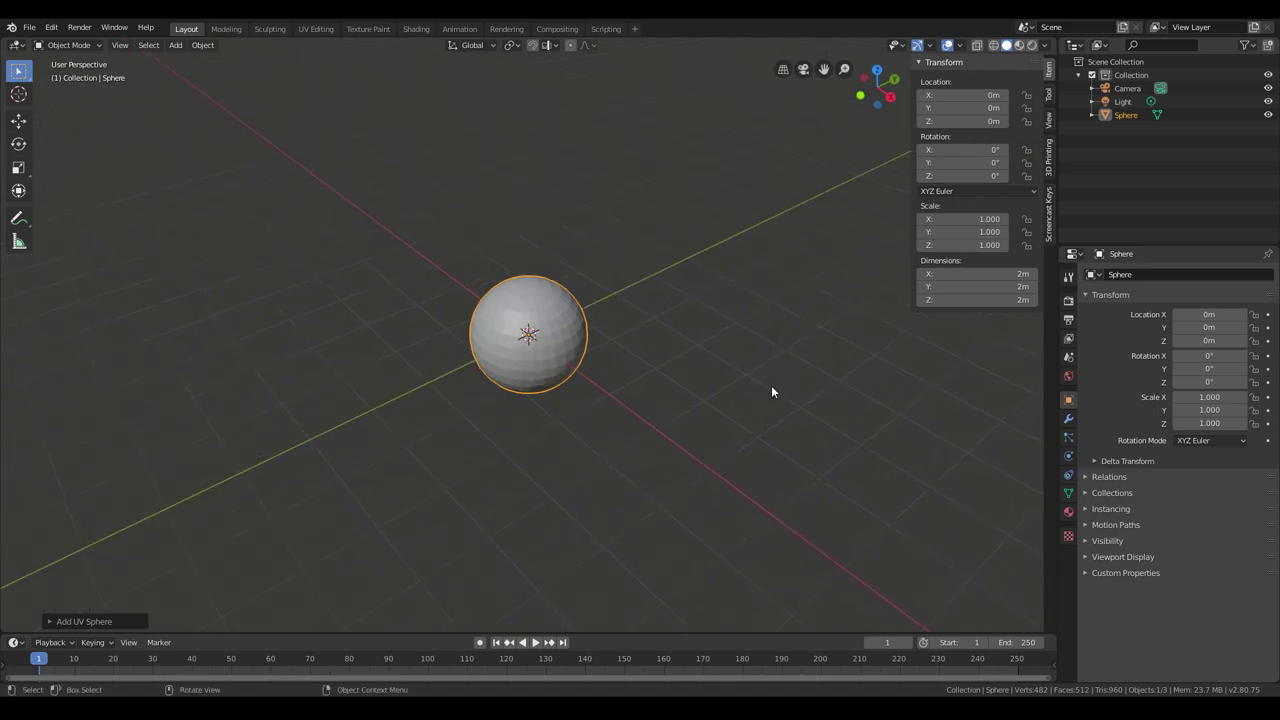
Step: Scale the sphere up by a factor of 2.5
{"action": "middle_click_drag", "start_coordinate": [769, 391], "coordinate": [738, 372]}
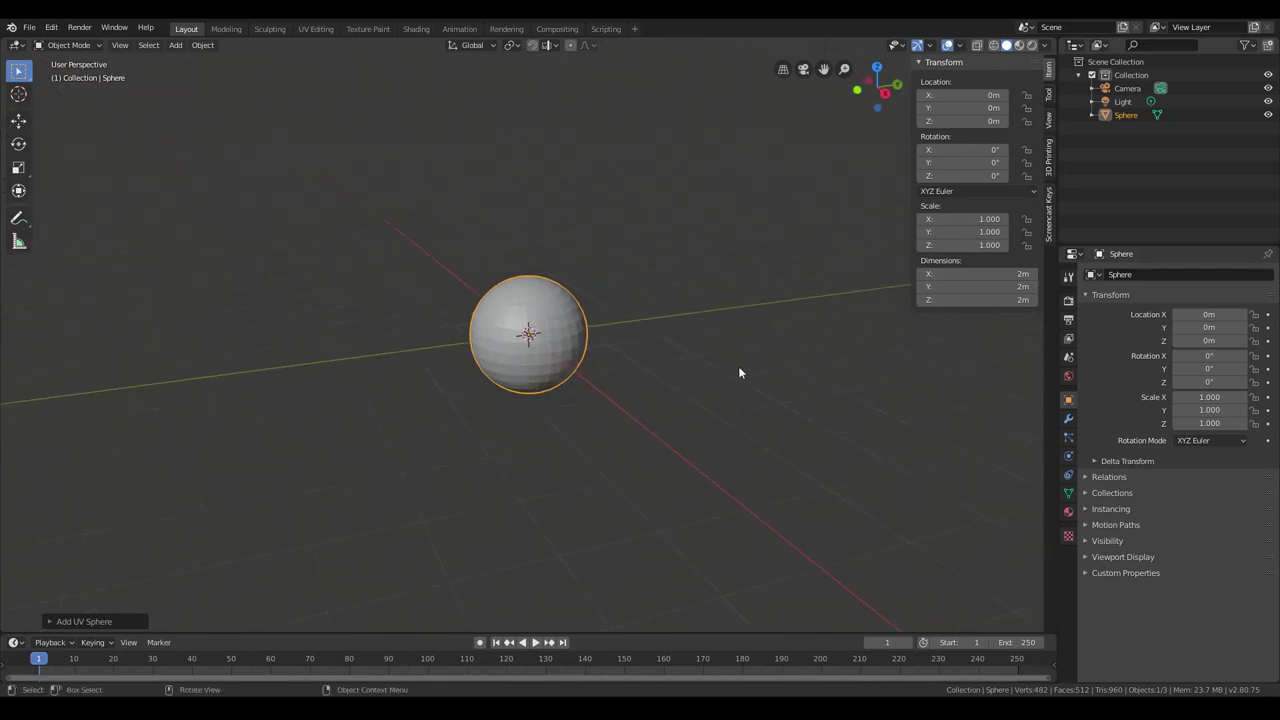
{"action": "middle_click_drag", "start_coordinate": [739, 372], "coordinate": [736, 374]}
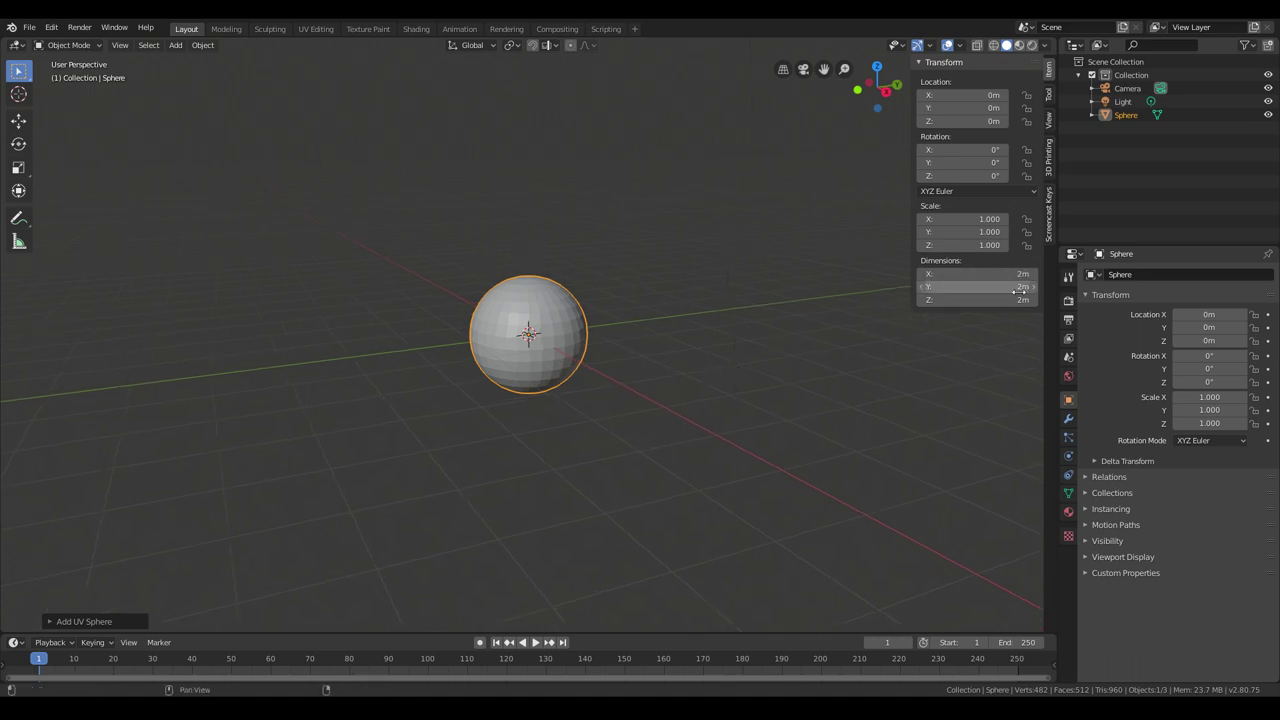
{"action": "middle_click_drag", "start_coordinate": [710, 383], "coordinate": [713, 384]}
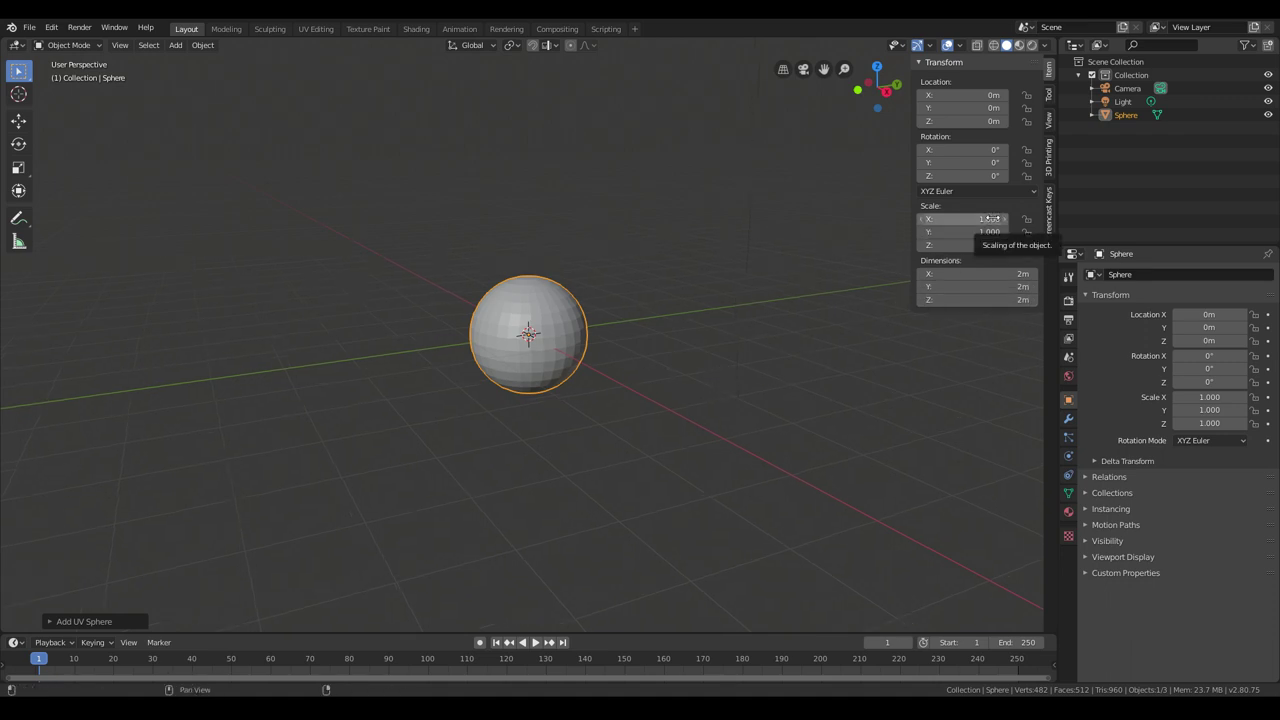
{"action": "middle_click_drag", "start_coordinate": [772, 375], "coordinate": [774, 380]}
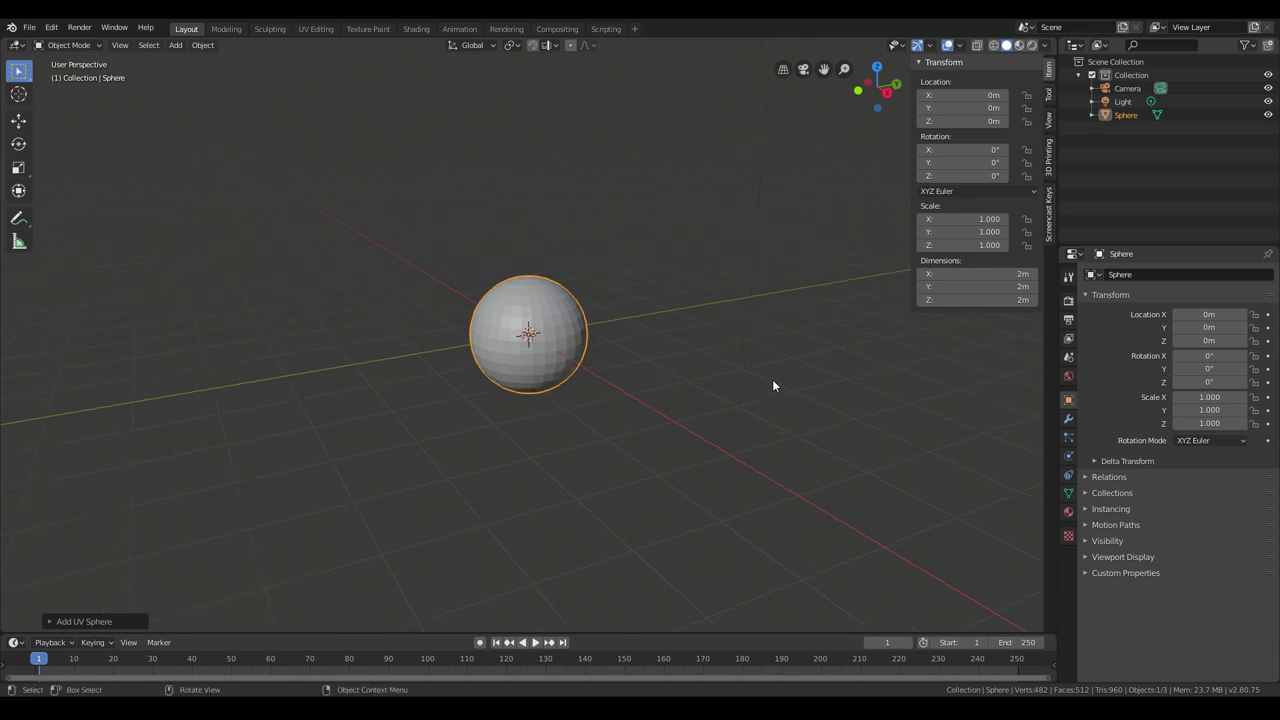
{"action": "key", "text": "s"}
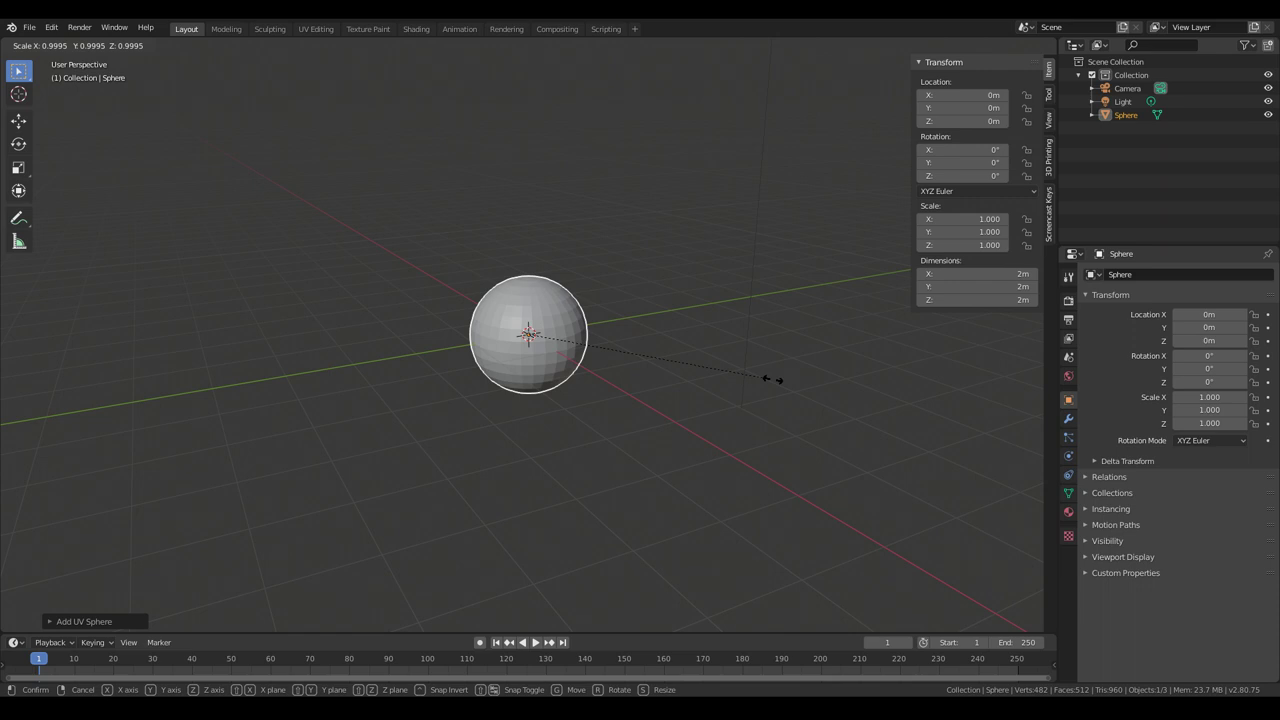
{"action": "type", "text": "2.5"}
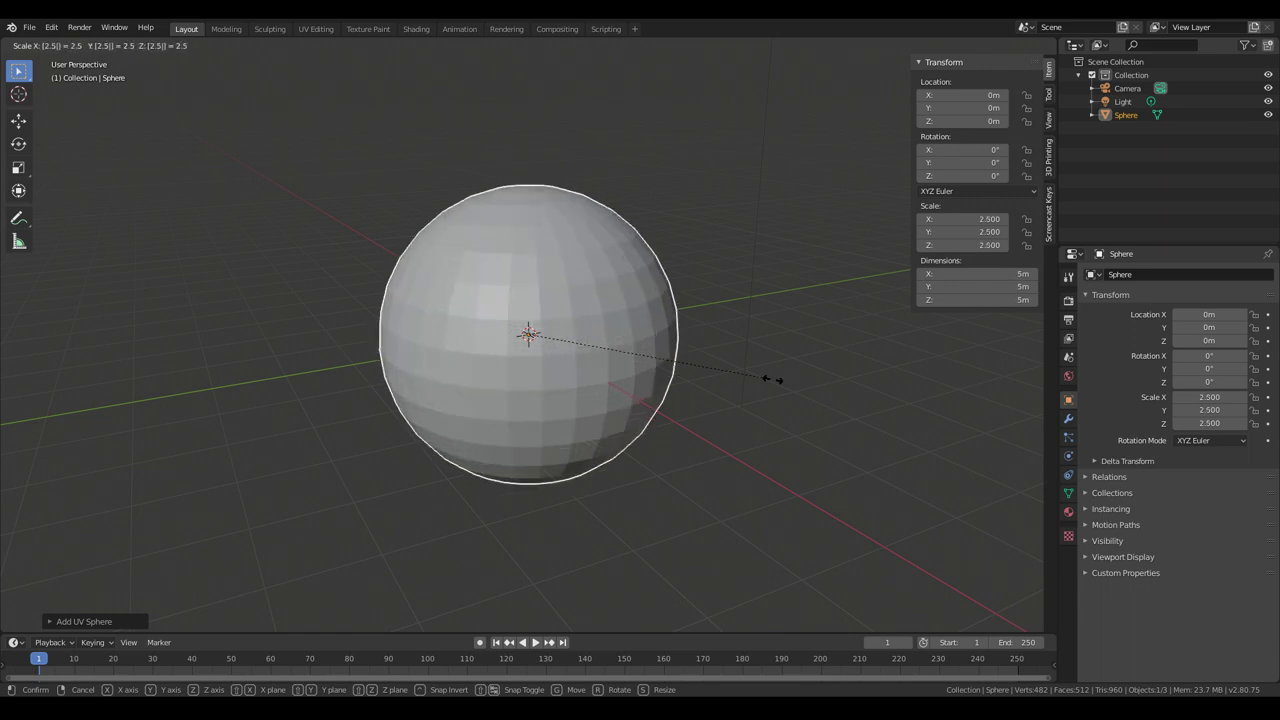
{"action": "key", "text": "Return"}
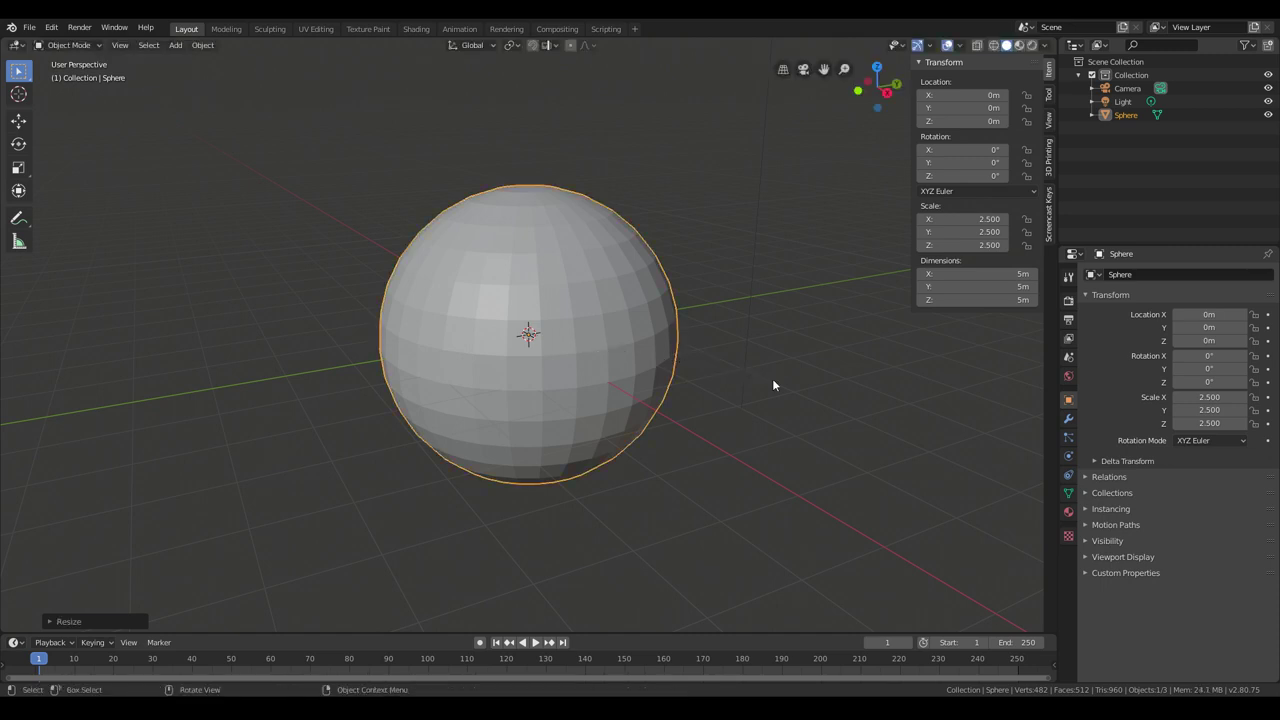
{"action": "scroll", "coordinate": [758, 382], "scroll_direction": "down", "scroll_amount": 2}
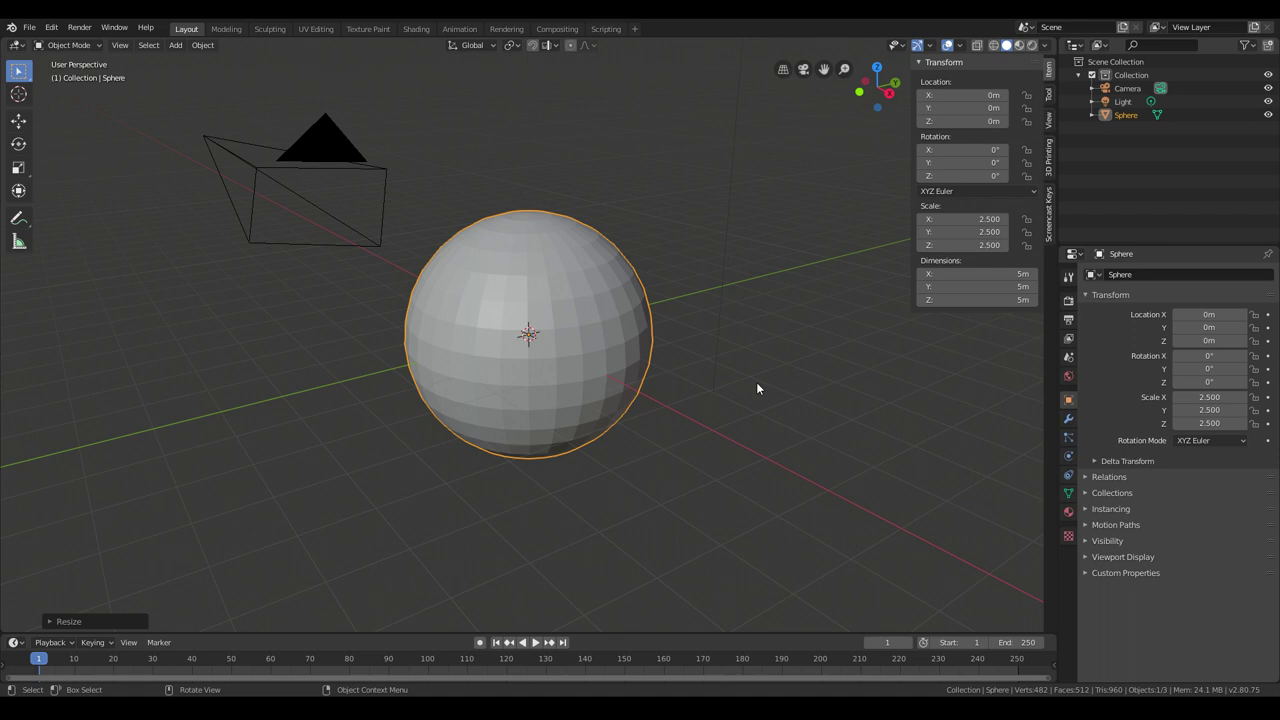
Step: Halve the sphere and double it again, ending at scale 2.5 (5 m across)
{"action": "key", "text": "s"}
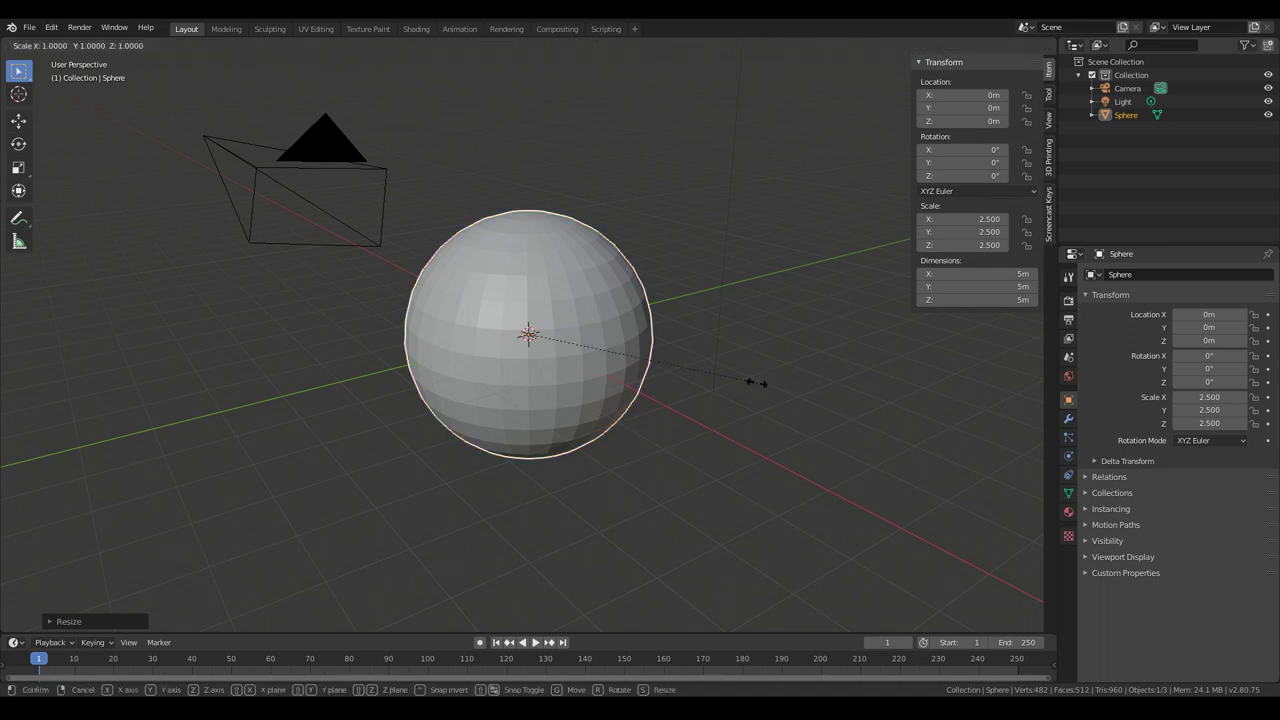
{"action": "type", "text": ".5"}
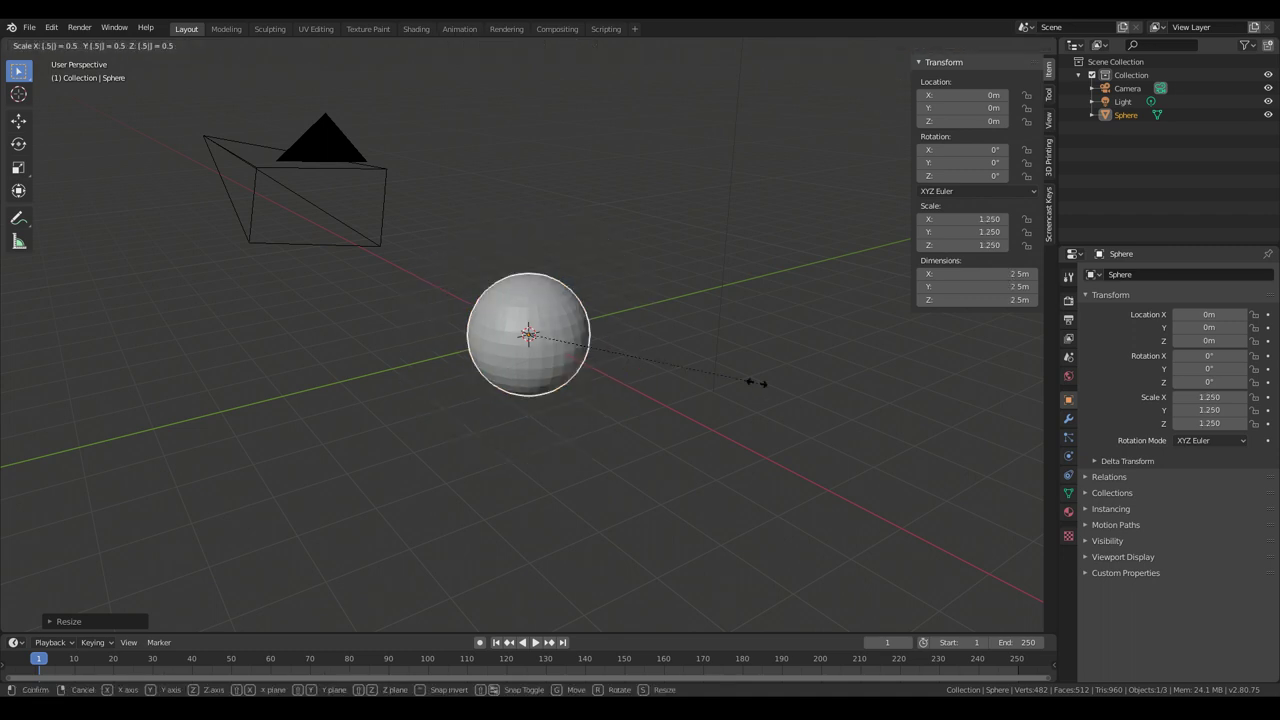
{"action": "key", "text": "Return"}
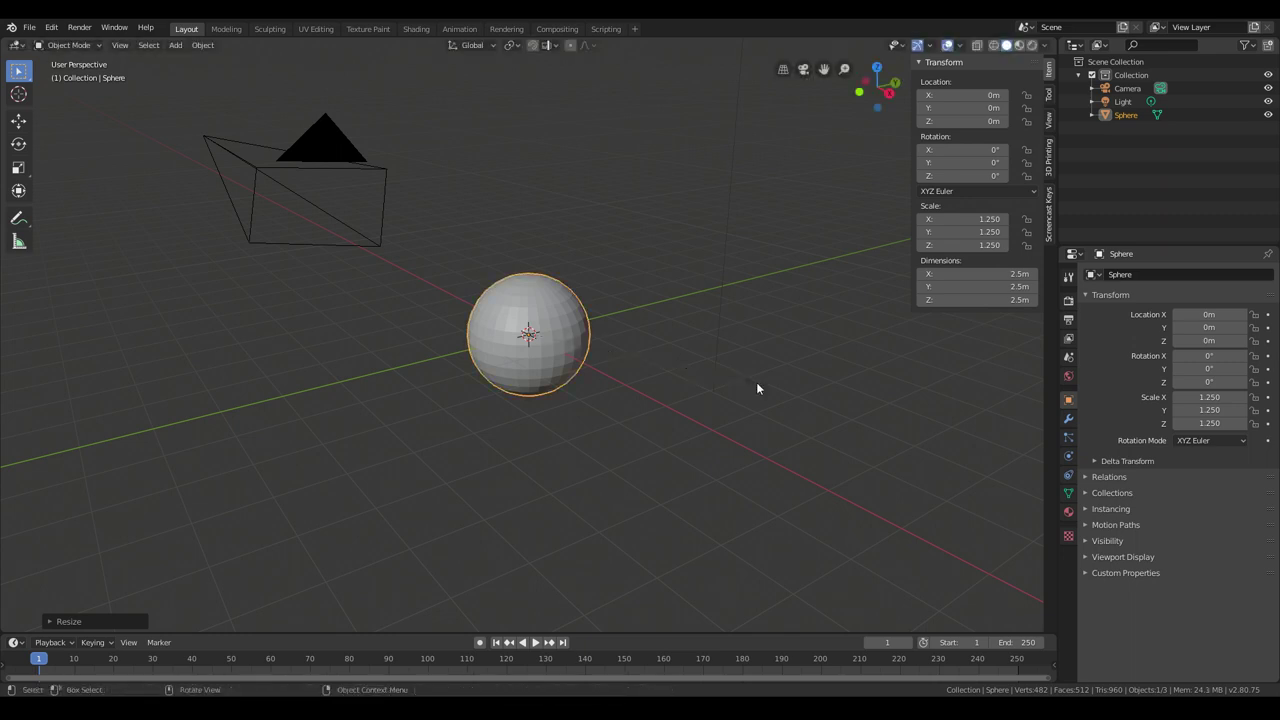
{"action": "type", "text": "s2"}
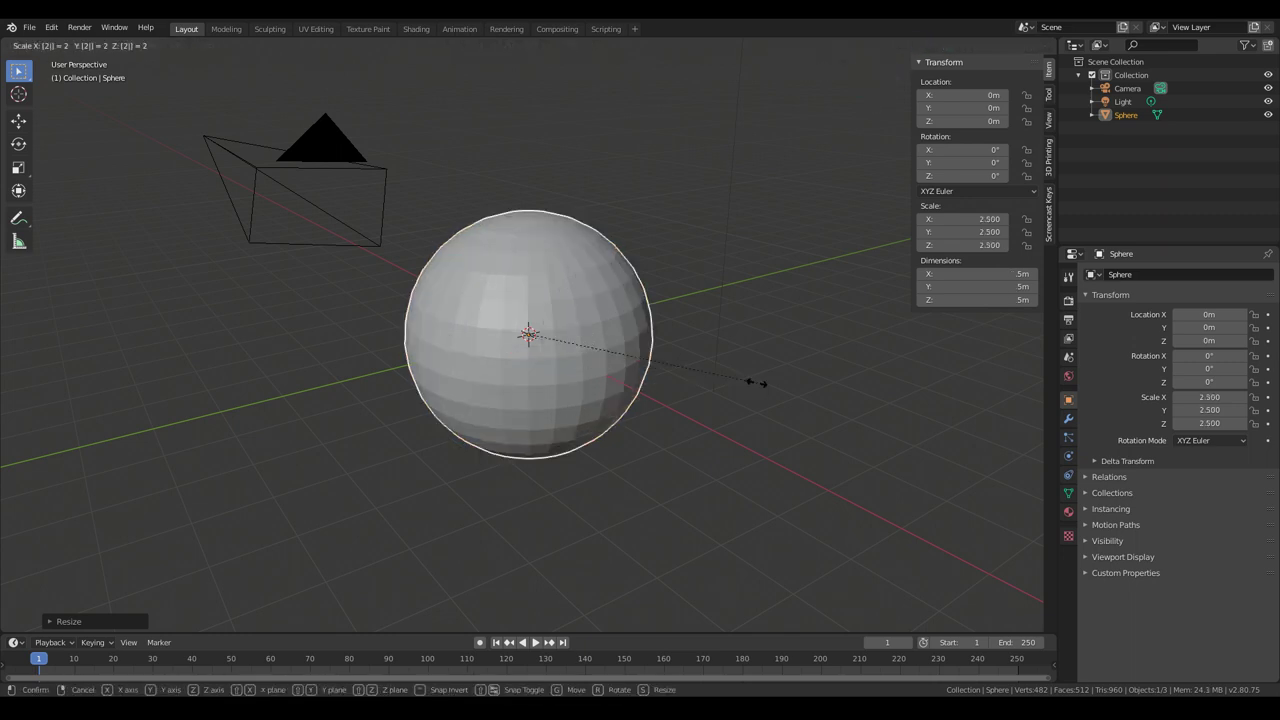
{"action": "key", "text": "Return"}
{"action": "middle_click_drag", "start_coordinate": [729, 399], "coordinate": [659, 418]}
{"action": "scroll", "coordinate": [737, 403], "scroll_direction": "up", "scroll_amount": 2}
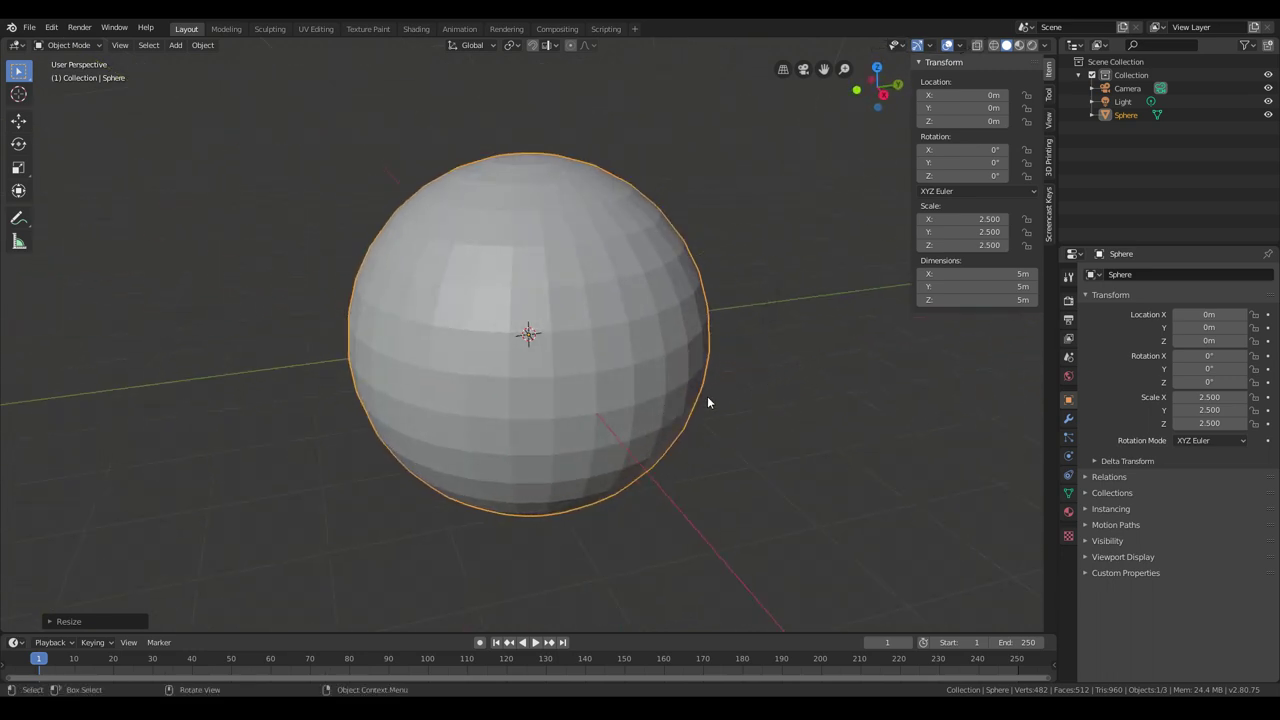
Step: Show the sidebar's View tab with 50 mm focal length and 0.1–1000 m clipping
{"action": "middle_click_drag", "start_coordinate": [707, 402], "coordinate": [755, 406]}
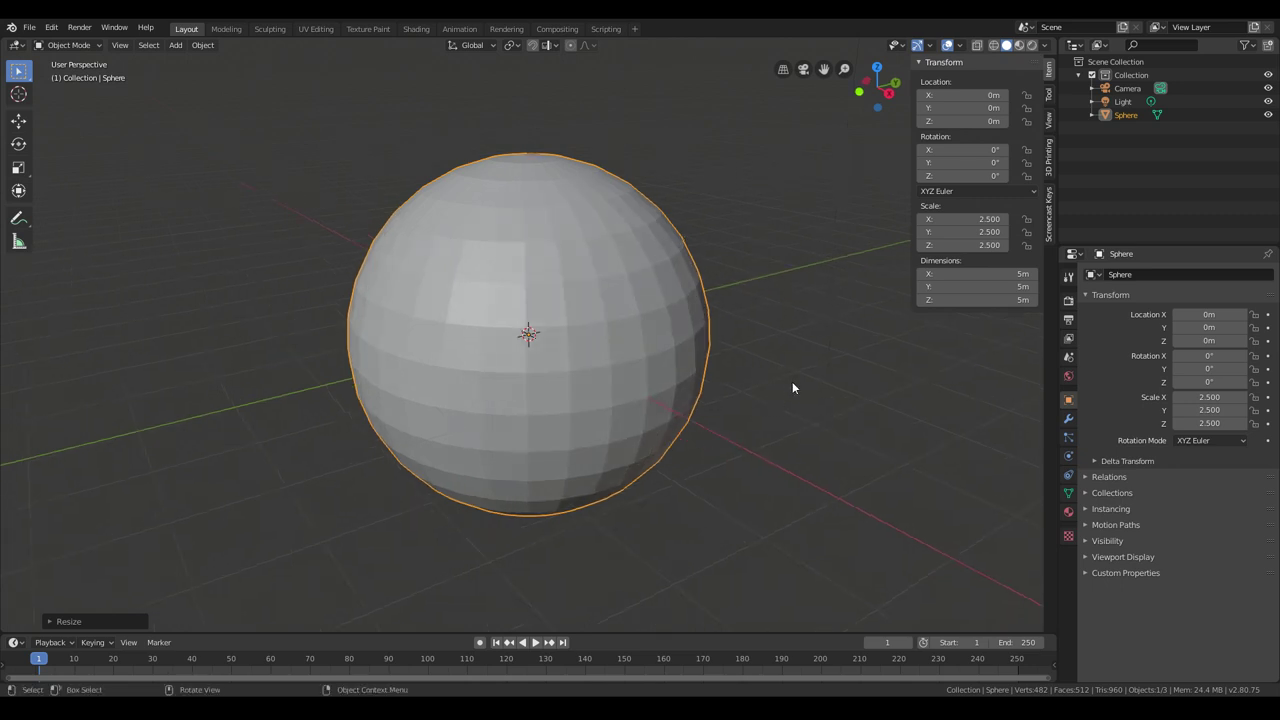
{"action": "middle_click_drag", "start_coordinate": [792, 381], "coordinate": [800, 383]}
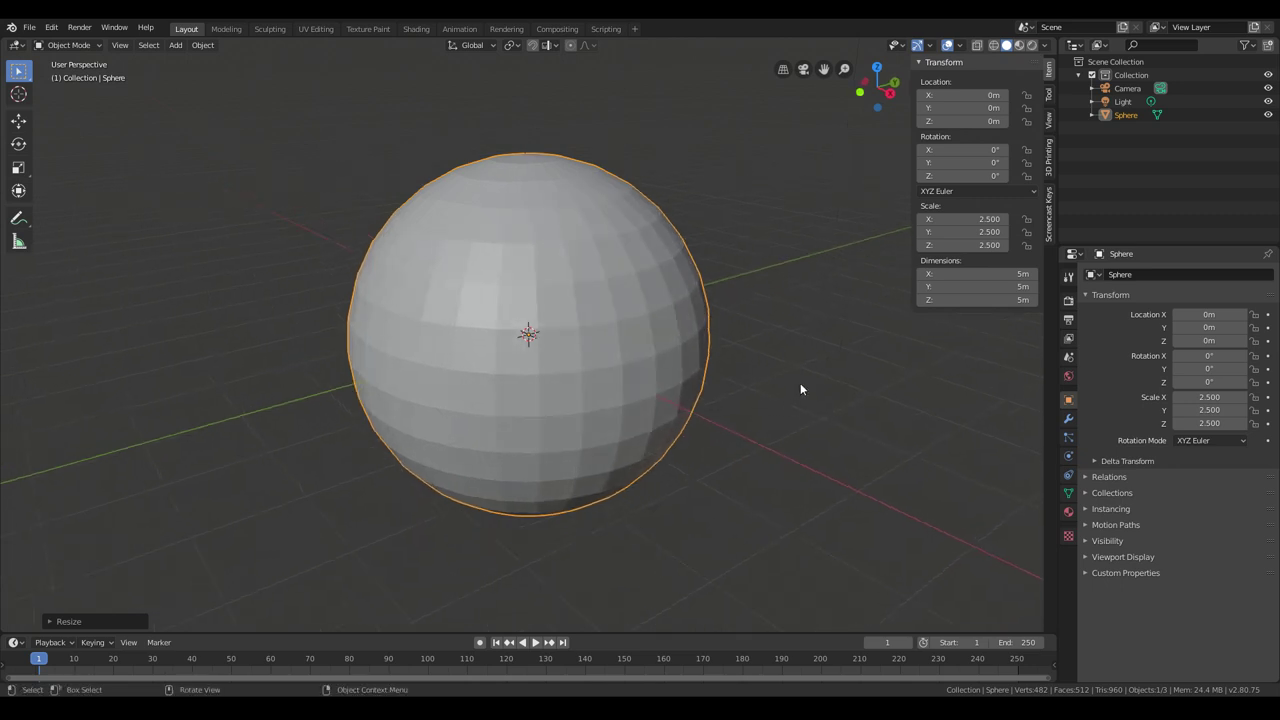
{"action": "left_click", "coordinate": [1048, 100]}
{"action": "left_click", "coordinate": [1049, 116]}
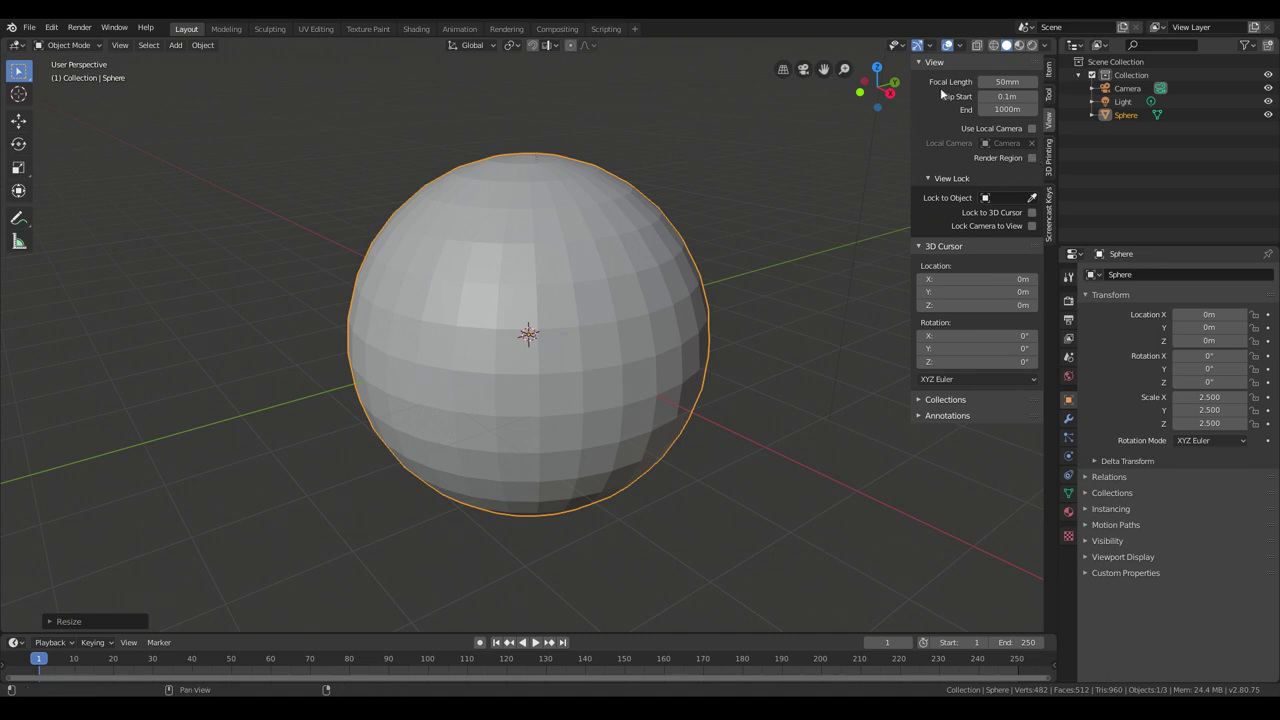
{"action": "left_click", "coordinate": [959, 46]}
{"action": "left_click", "coordinate": [205, 48]}
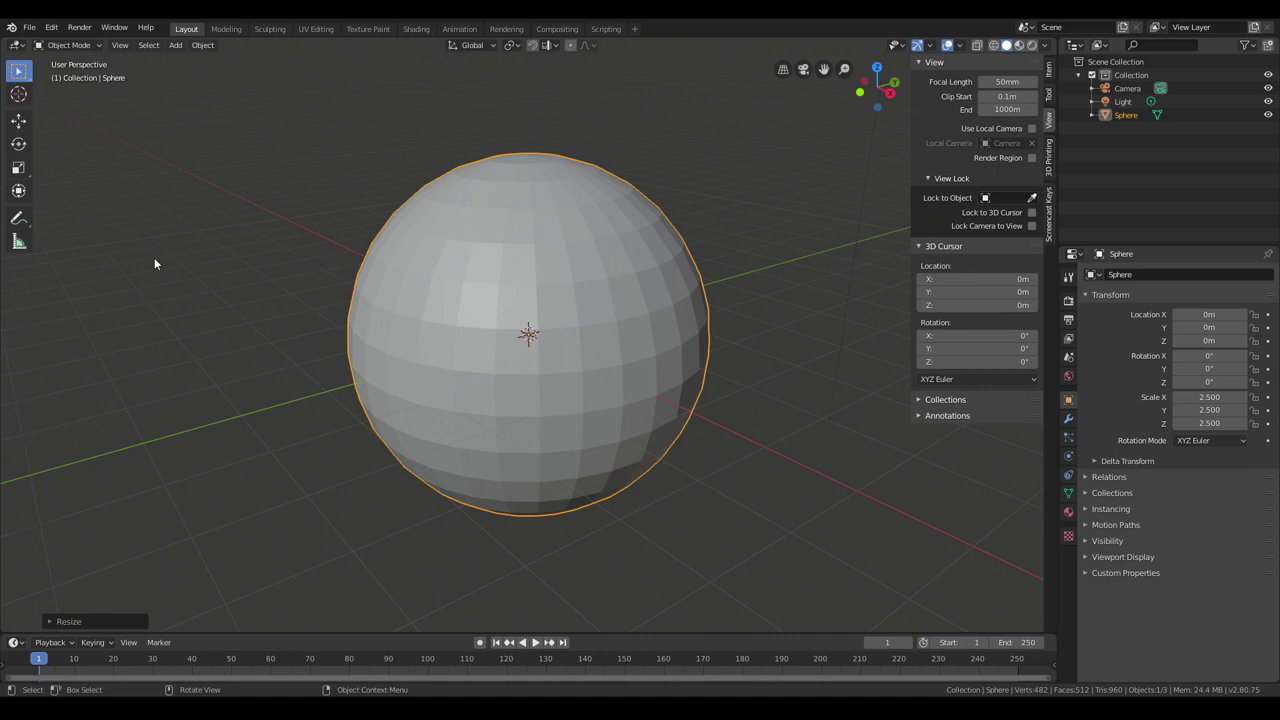
Step: Apply Shade Smooth to the sphere from the Object menu and inspect it from several angles
{"action": "left_click", "coordinate": [203, 46]}
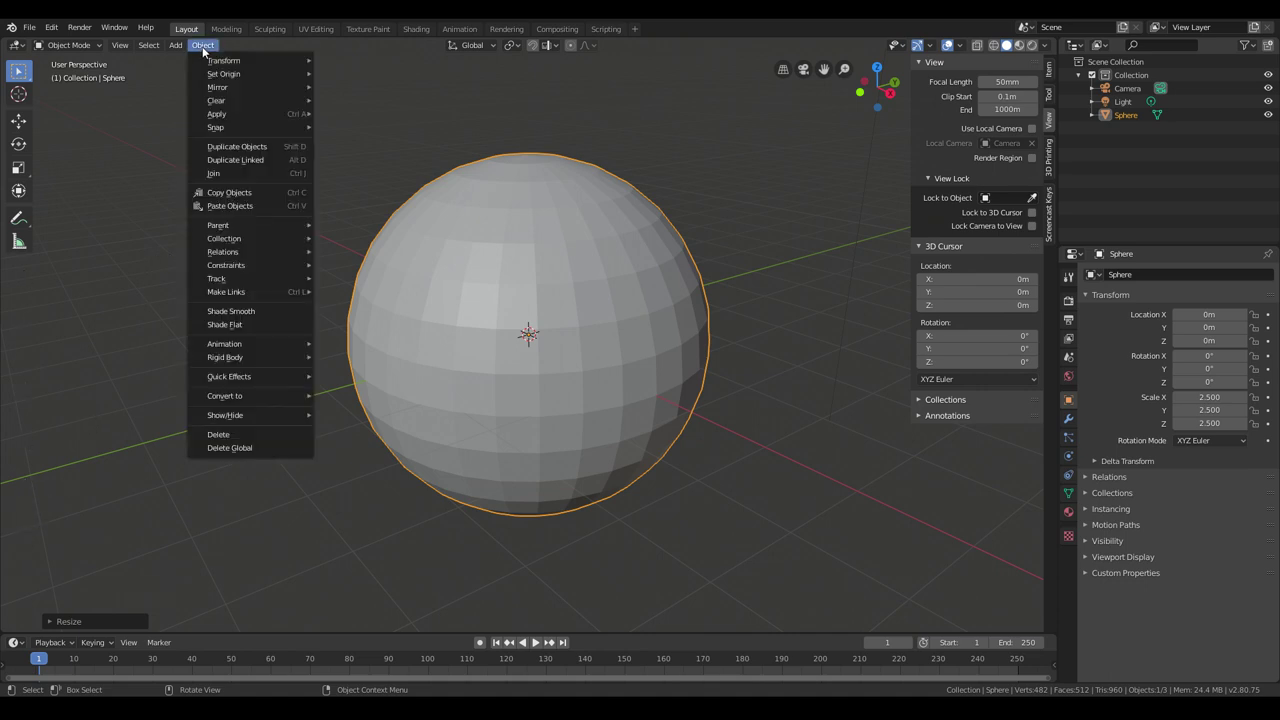
{"action": "left_click", "coordinate": [238, 312]}
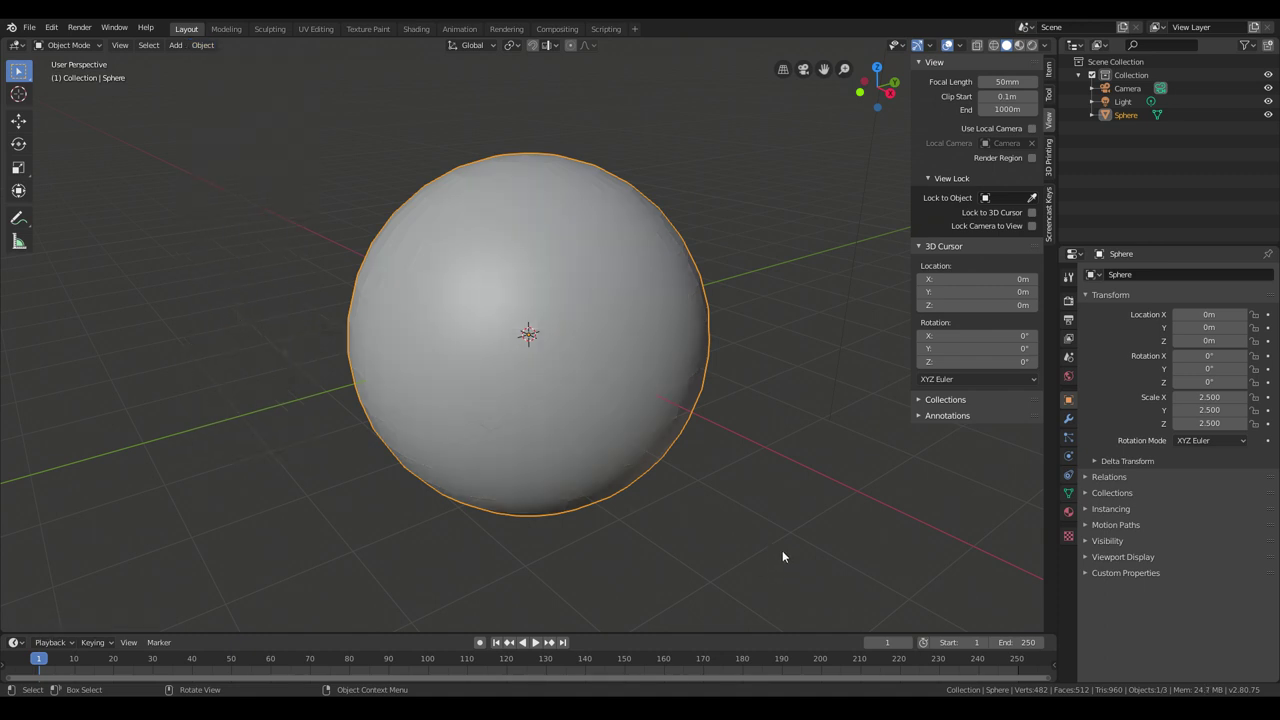
{"action": "middle_click_drag", "start_coordinate": [783, 557], "coordinate": [781, 466]}
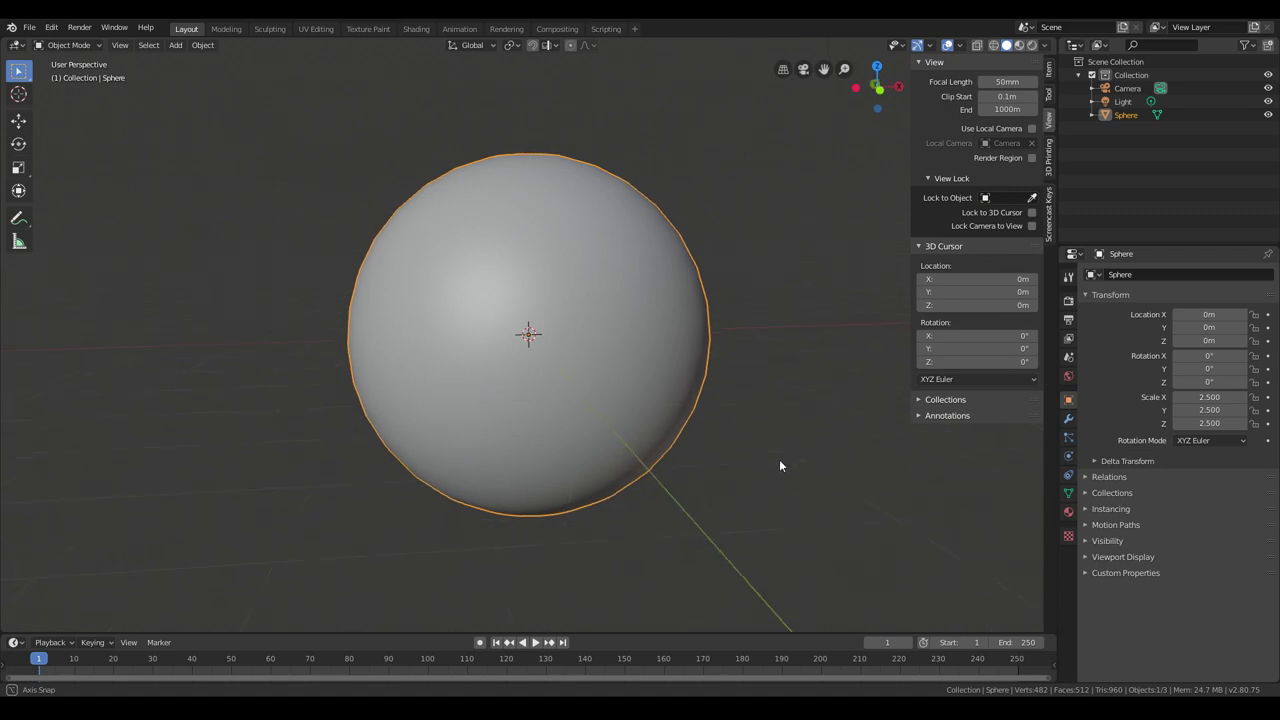
{"action": "scroll", "coordinate": [775, 468], "scroll_direction": "up", "scroll_amount": 3}
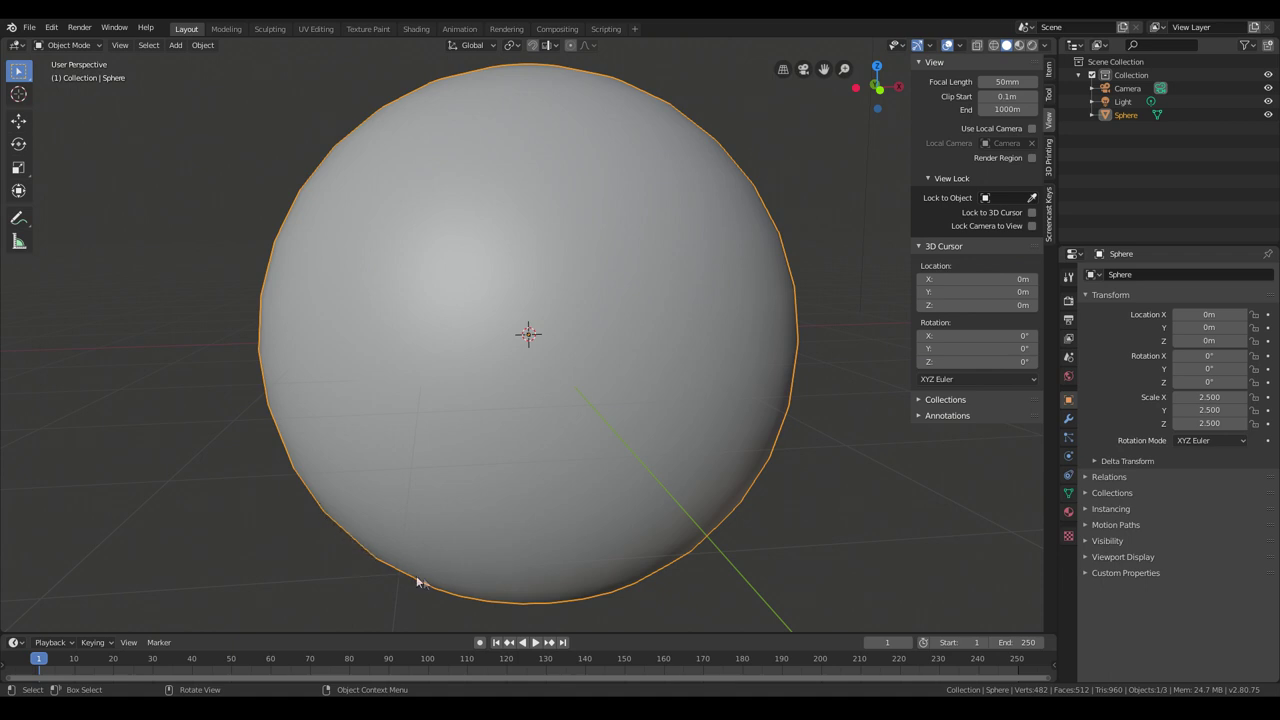
{"action": "middle_click_drag", "start_coordinate": [628, 125], "coordinate": [722, 422]}
{"action": "scroll", "coordinate": [814, 357], "scroll_direction": "down", "scroll_amount": 4}
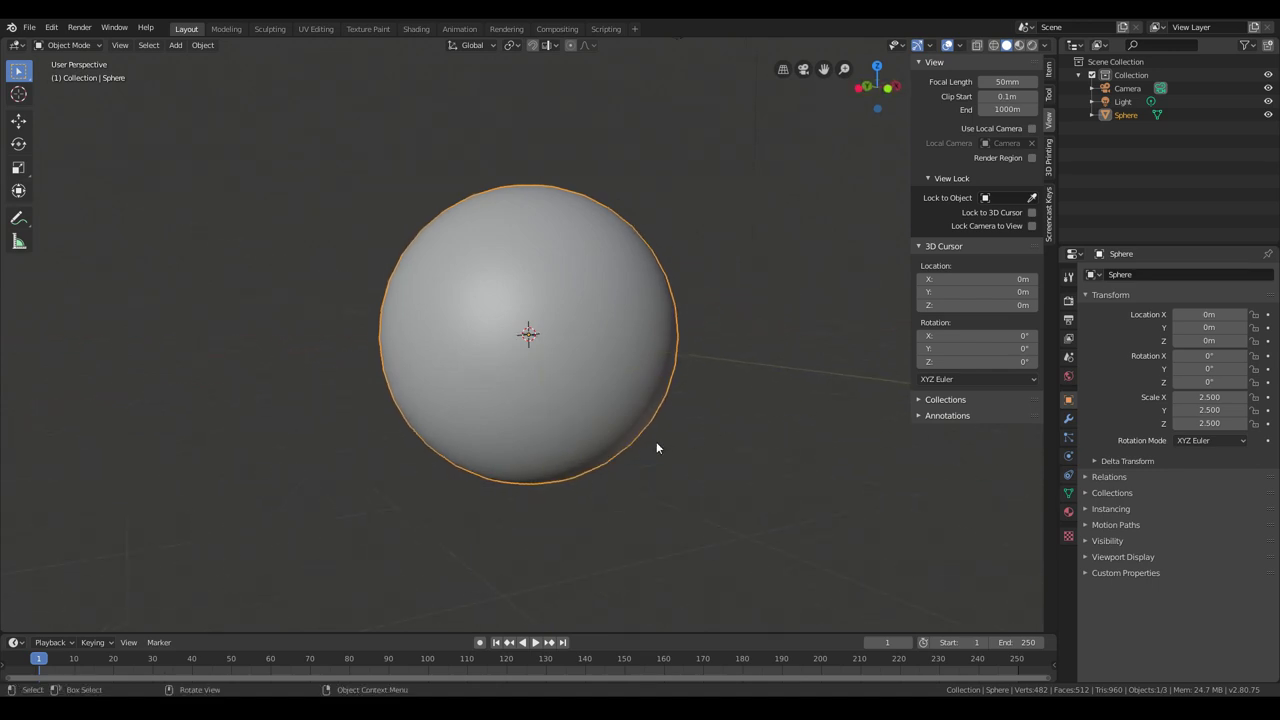
{"action": "middle_click_drag", "start_coordinate": [660, 446], "coordinate": [670, 446]}
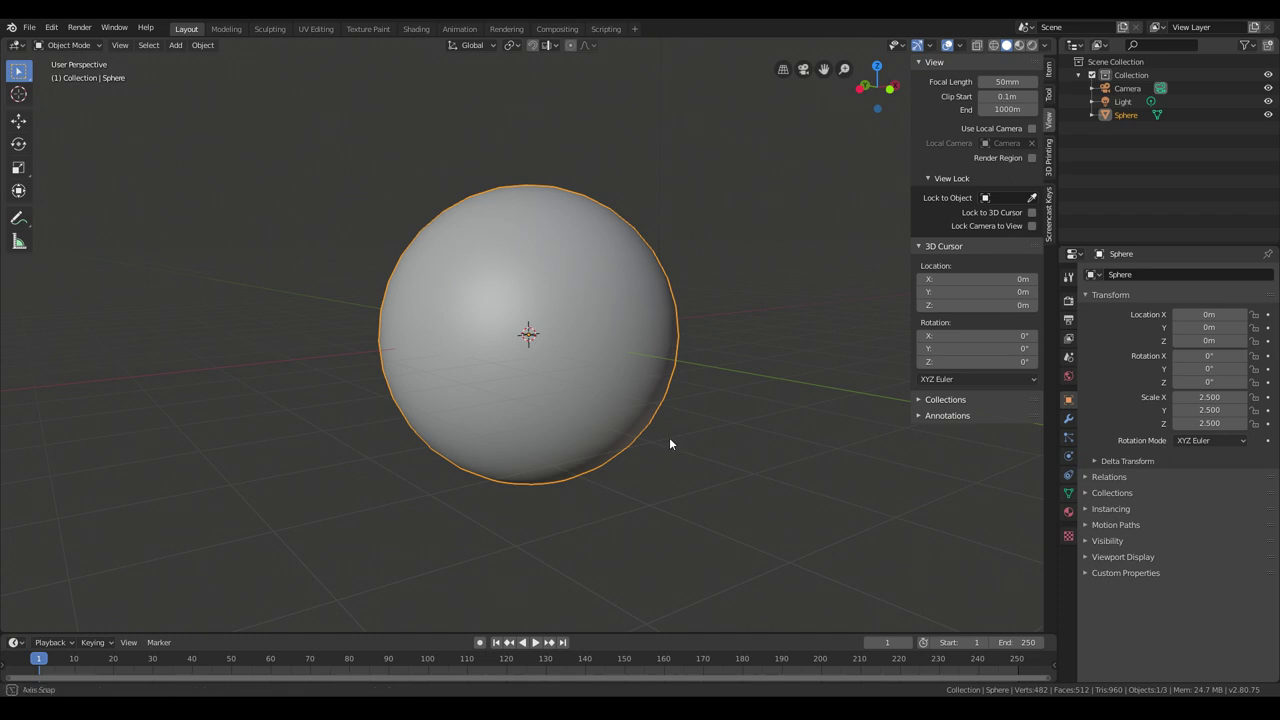
{"action": "scroll", "coordinate": [672, 440], "scroll_direction": "down", "scroll_amount": 1}
{"action": "middle_click_drag", "start_coordinate": [670, 445], "coordinate": [674, 450]}
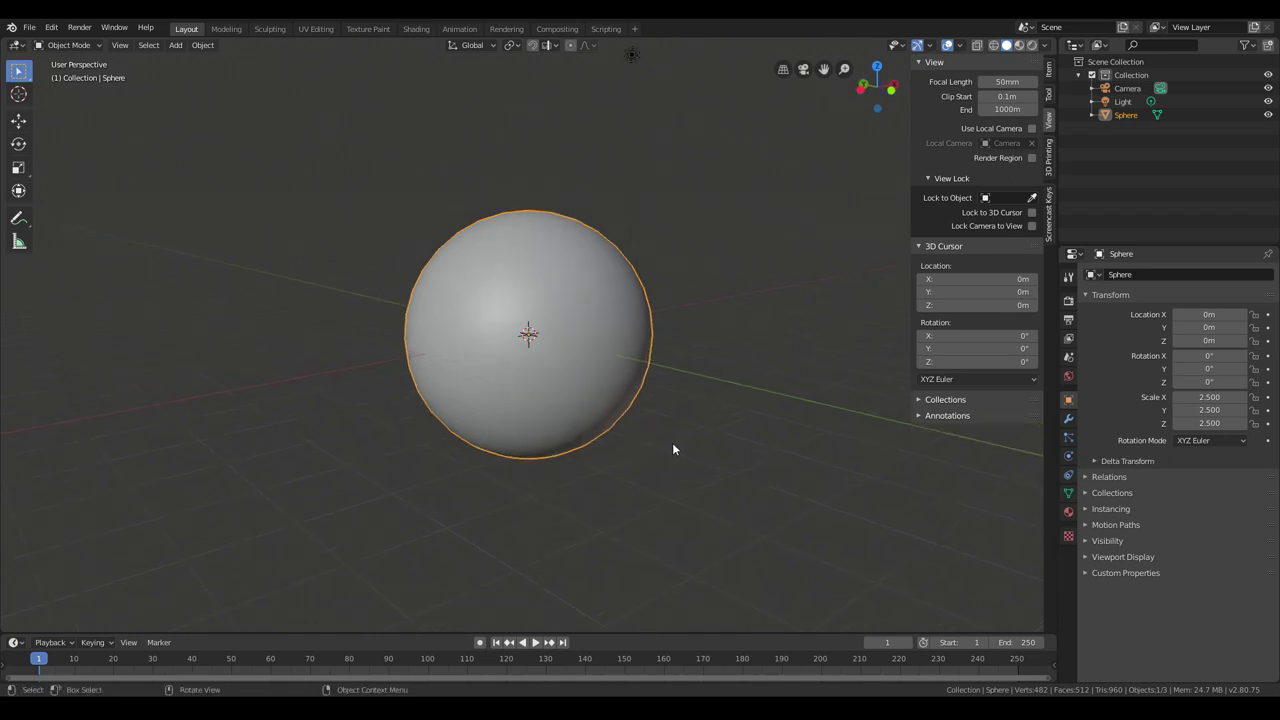
{"action": "mouse_move", "coordinate": [660, 446]}
{"action": "middle_mouse_down"}
{"action": "mouse_move", "coordinate": [646, 366]}
{"action": "mouse_move", "coordinate": [643, 435]}
{"action": "middle_mouse_up"}
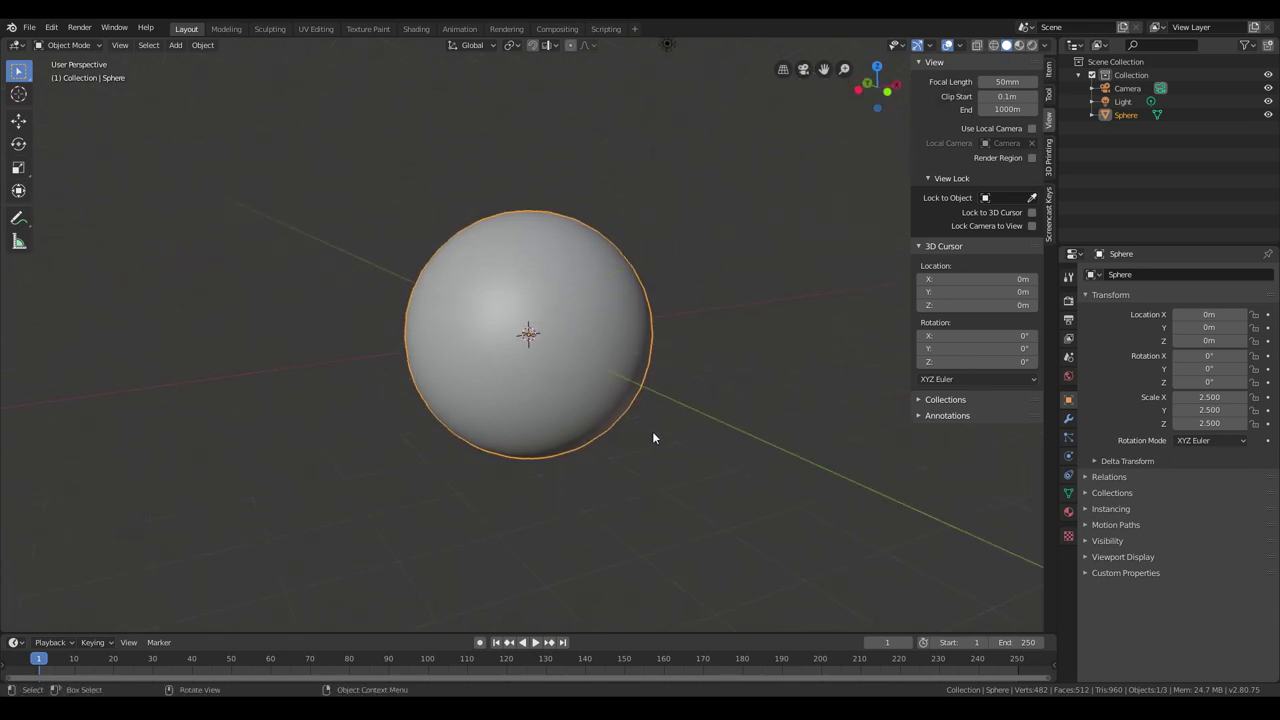
Step: Toggle Edit Mode on and off, then select the camera, the light and the sphere again
{"action": "key", "text": "Tab"}
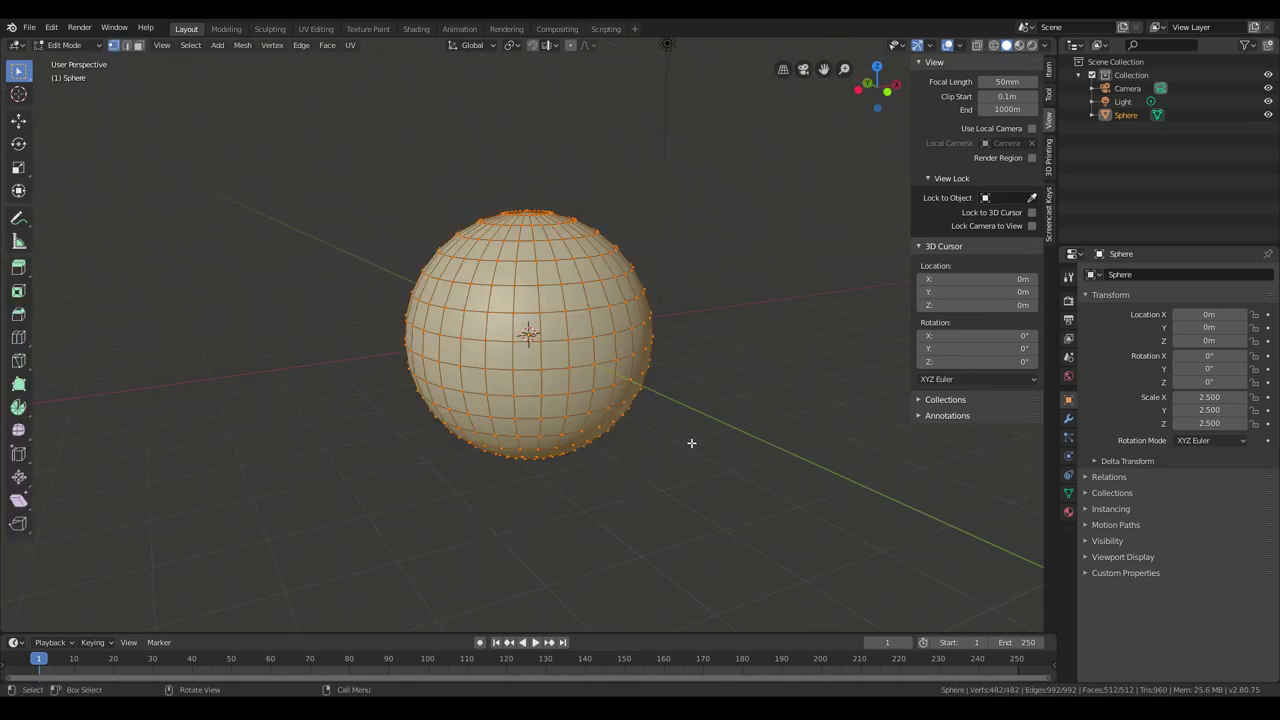
{"action": "middle_click_drag", "start_coordinate": [691, 443], "coordinate": [670, 534]}
{"action": "key", "text": "Tab"}
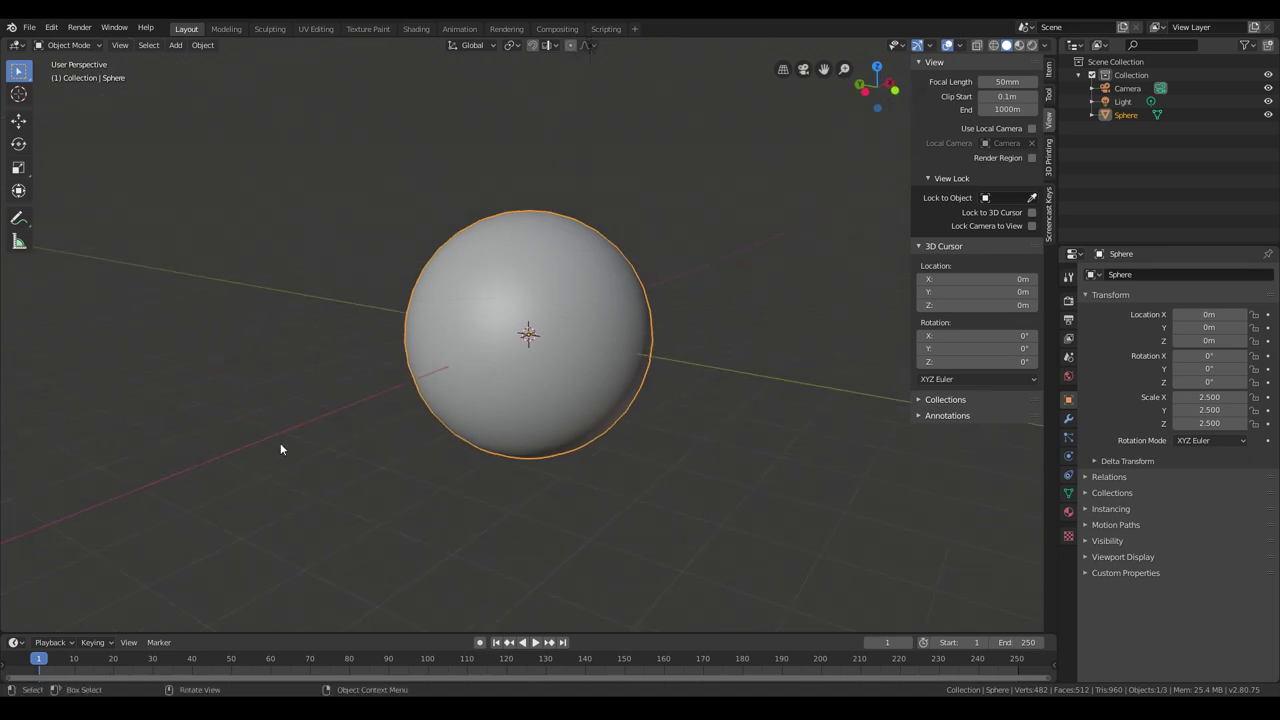
{"action": "key", "text": "Tab"}
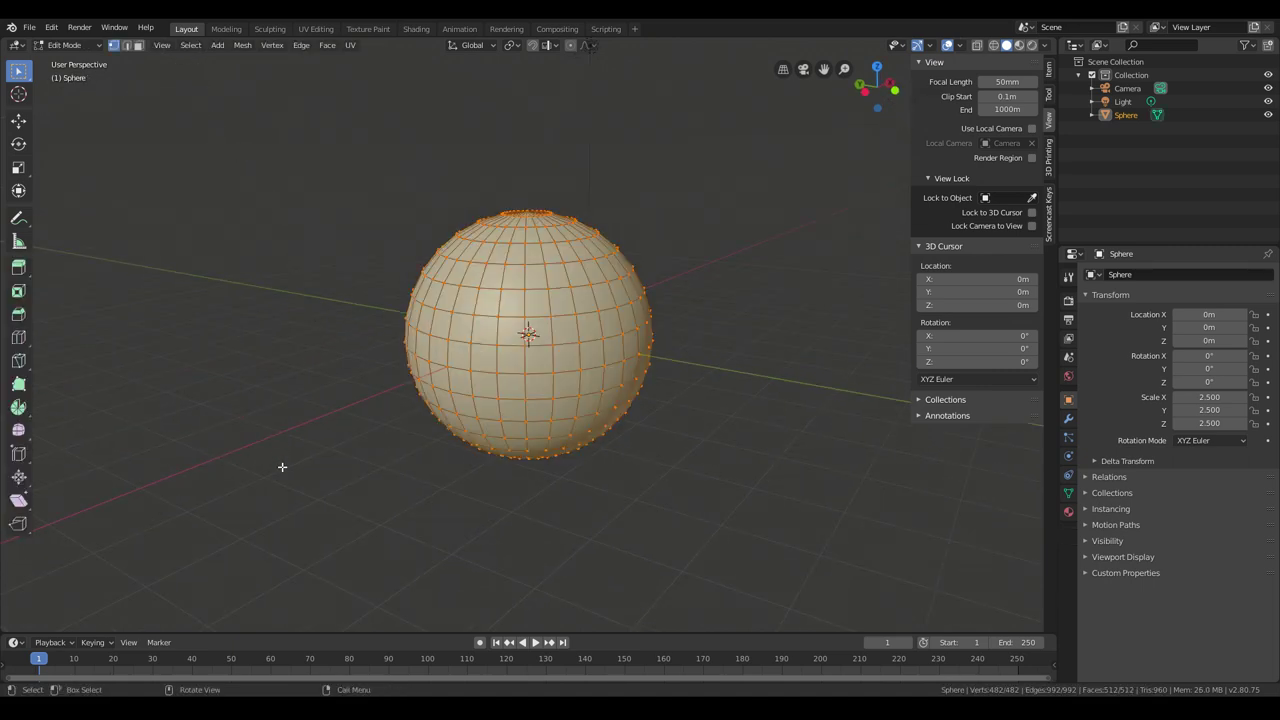
{"action": "key", "text": "Tab"}
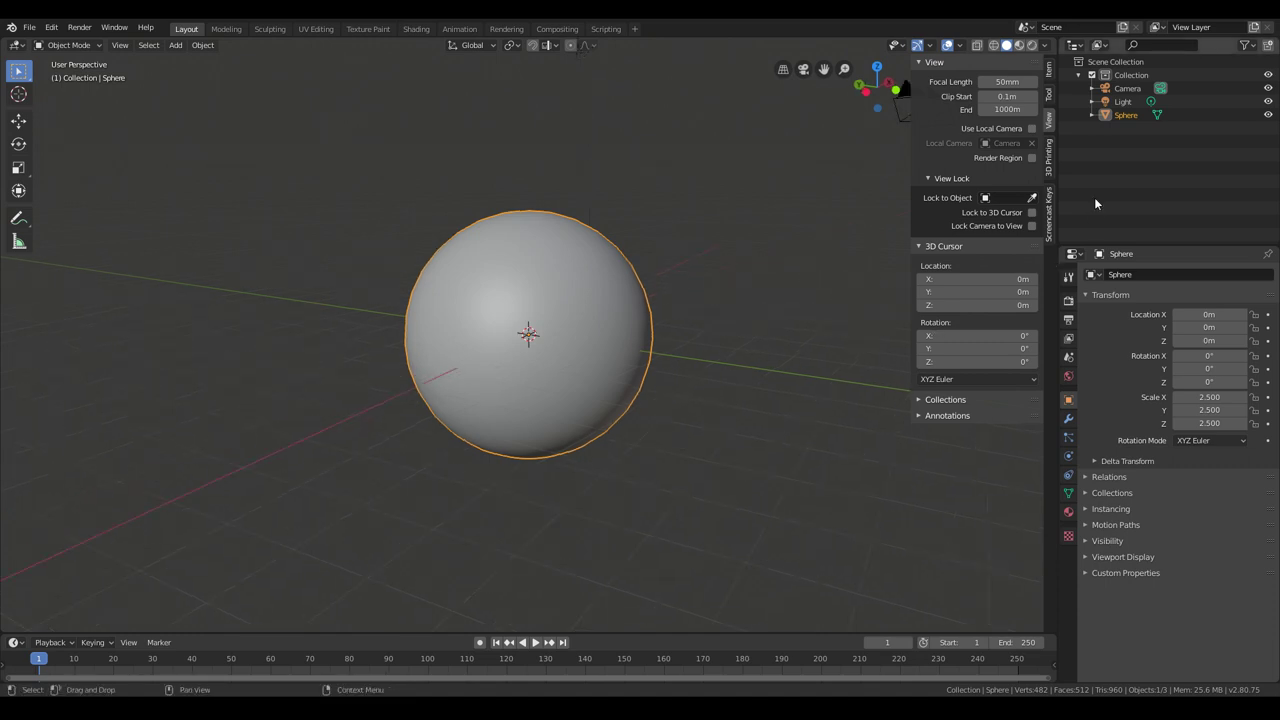
{"action": "scroll", "coordinate": [640, 335], "scroll_direction": "down", "scroll_amount": 5}
{"action": "left_click", "coordinate": [699, 238]}
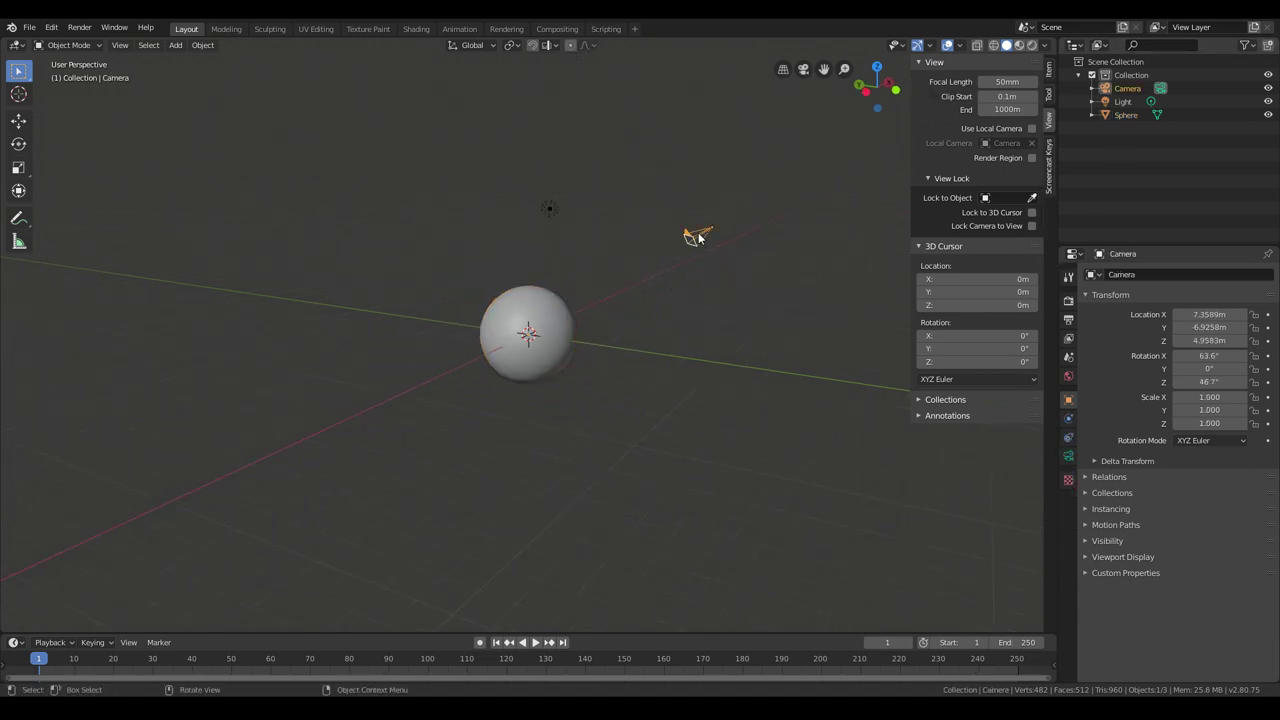
{"action": "left_click", "coordinate": [552, 210]}
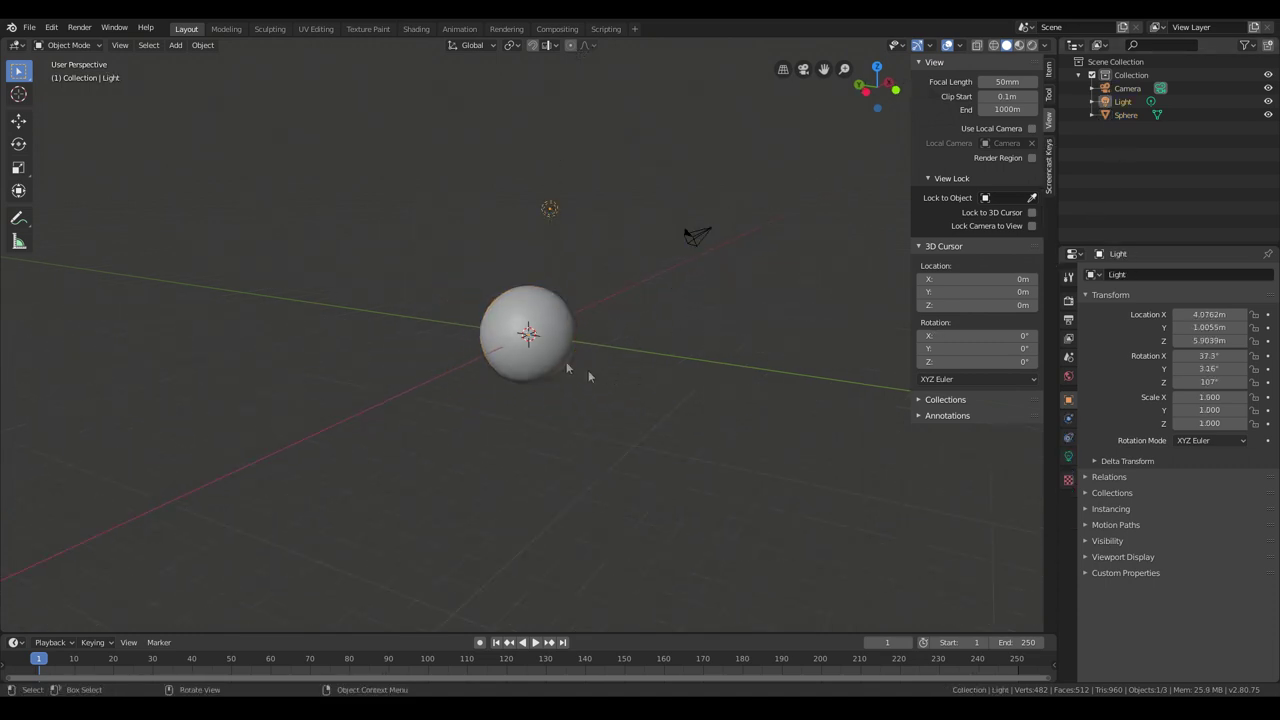
{"action": "left_click", "coordinate": [526, 338]}
{"action": "middle_click_drag", "start_coordinate": [591, 434], "coordinate": [607, 438]}
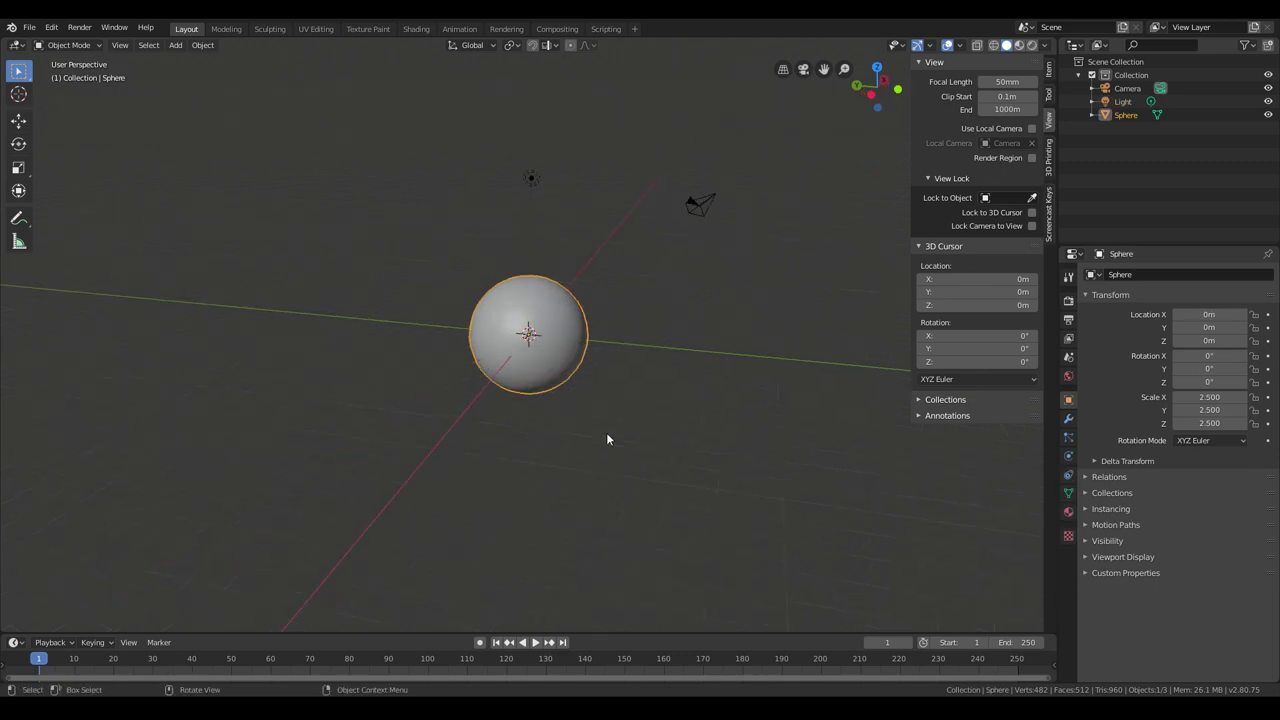
{"action": "scroll", "coordinate": [606, 438], "scroll_direction": "up", "scroll_amount": 4}
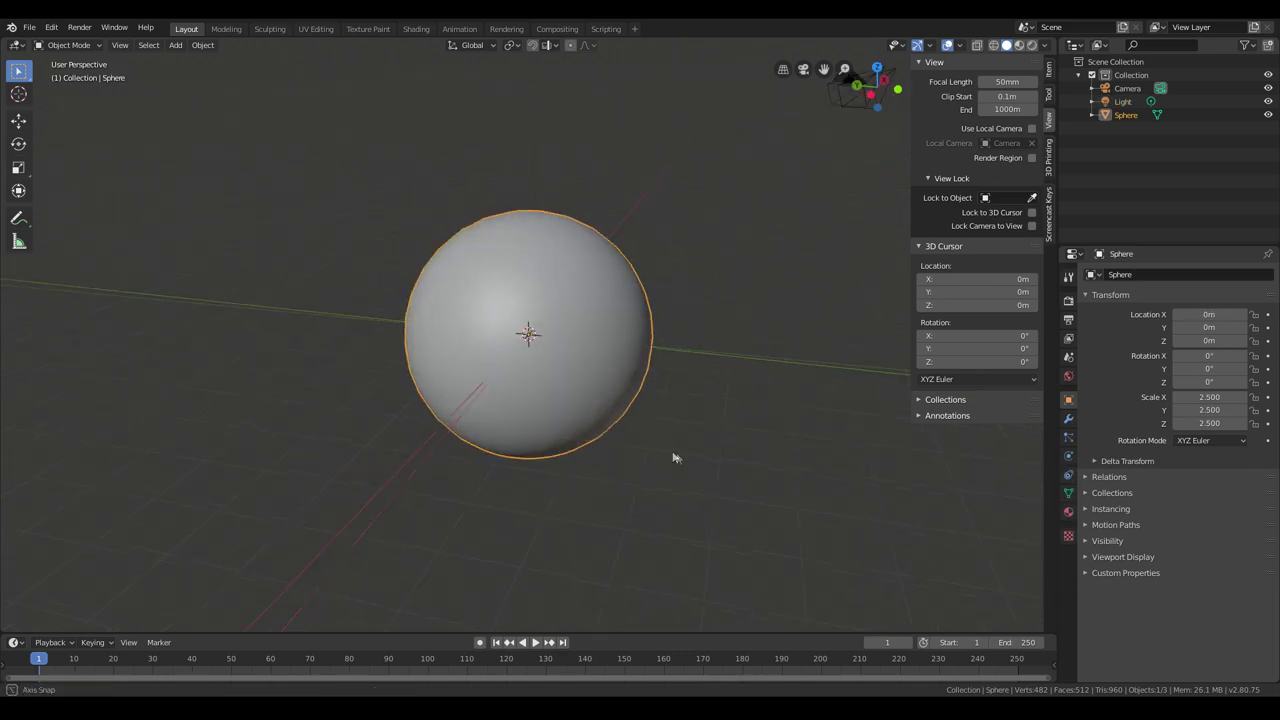
{"action": "middle_click_drag", "start_coordinate": [674, 458], "coordinate": [663, 457]}
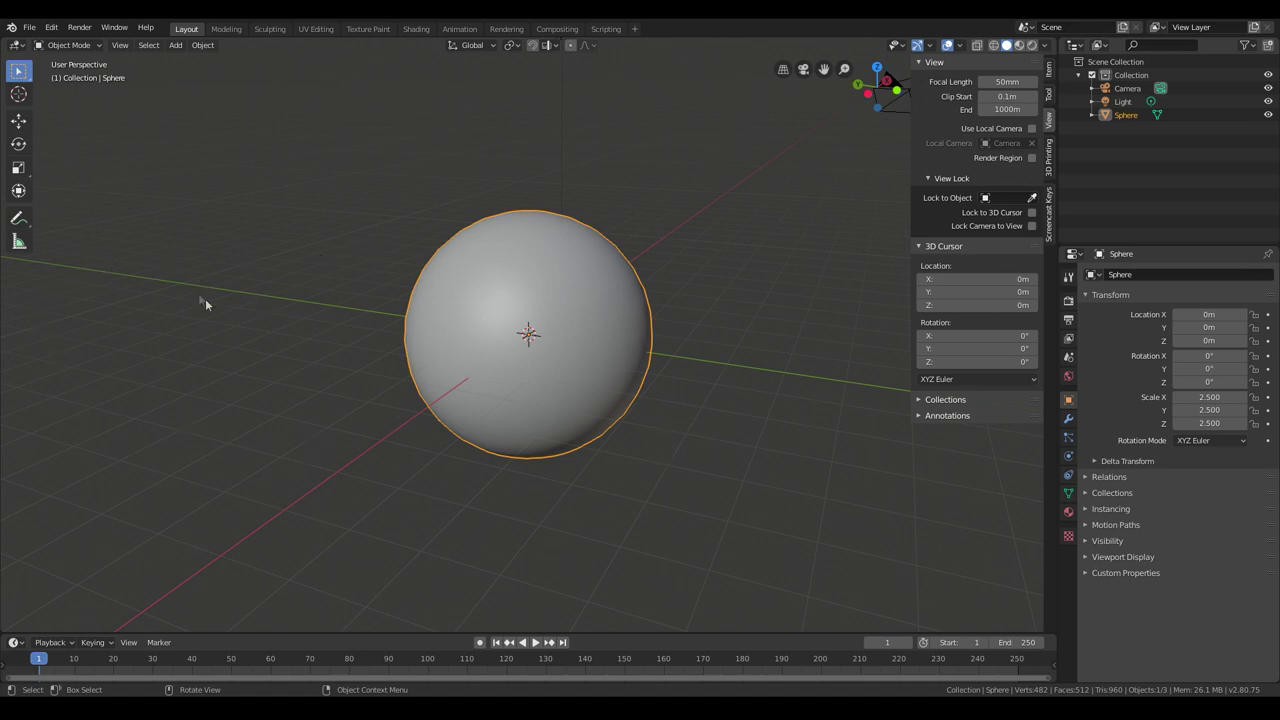
{"action": "middle_click_drag", "start_coordinate": [503, 446], "coordinate": [632, 468]}
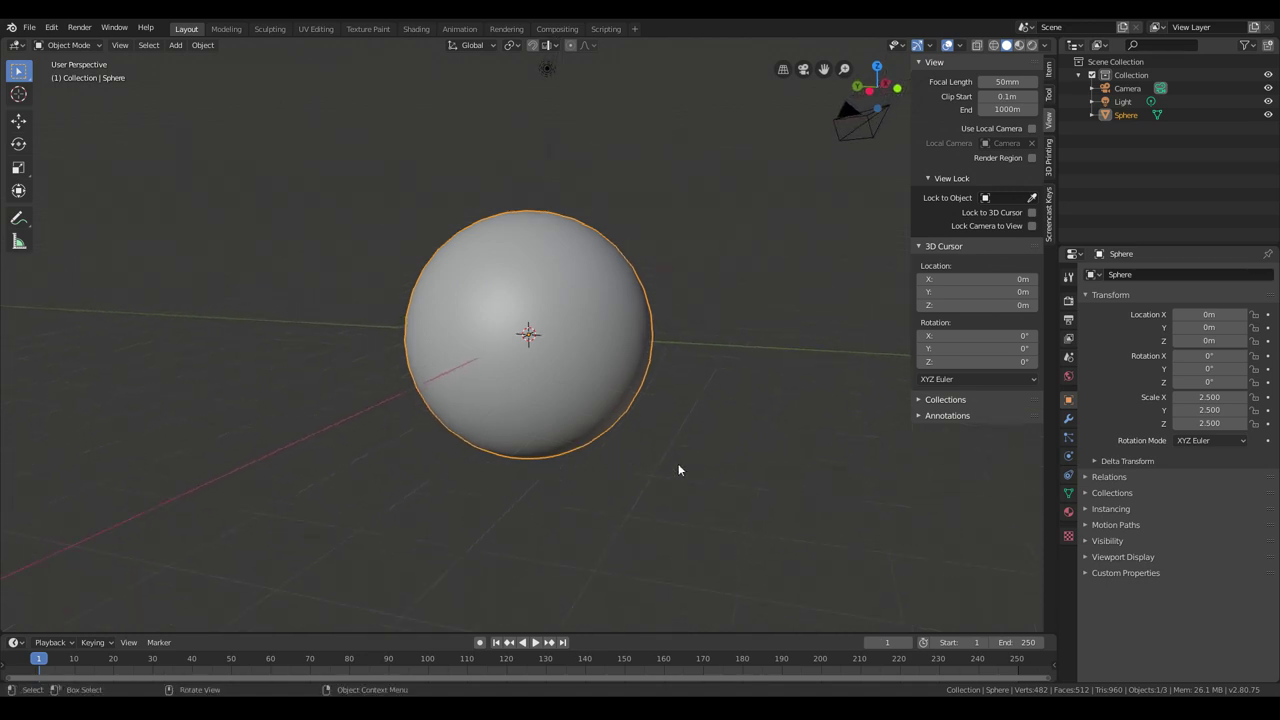
Step: Enter Edit Mode on the sphere with all 482 vertices selected, viewing it from above and side
{"action": "key", "text": "Tab"}
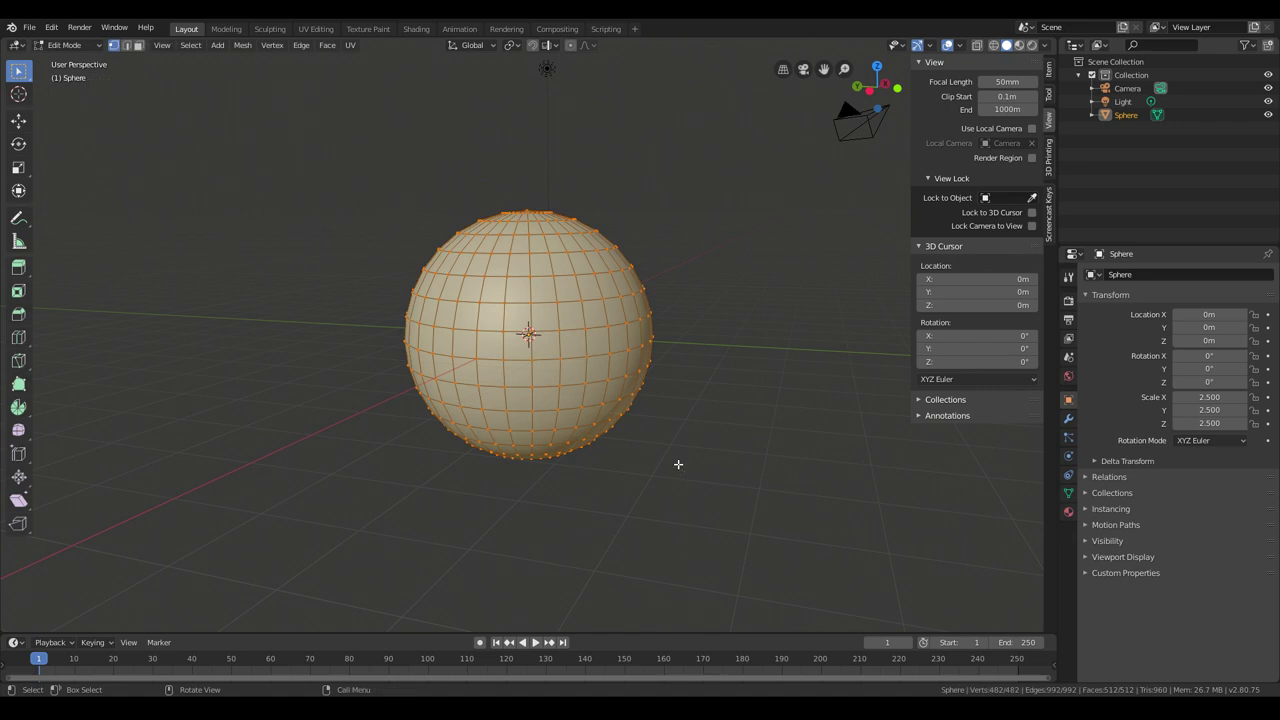
{"action": "left_click", "coordinate": [218, 46]}
{"action": "middle_click_drag", "start_coordinate": [731, 323], "coordinate": [743, 349]}
{"action": "scroll", "coordinate": [750, 366], "scroll_direction": "up", "scroll_amount": 2}
{"action": "scroll", "coordinate": [760, 370], "scroll_direction": "down", "scroll_amount": 2}
{"action": "mouse_move", "coordinate": [783, 389]}
{"action": "middle_mouse_down"}
{"action": "mouse_move", "coordinate": [751, 277]}
{"action": "mouse_move", "coordinate": [780, 386]}
{"action": "middle_mouse_up"}
{"action": "scroll", "coordinate": [773, 373], "scroll_direction": "up", "scroll_amount": 2}
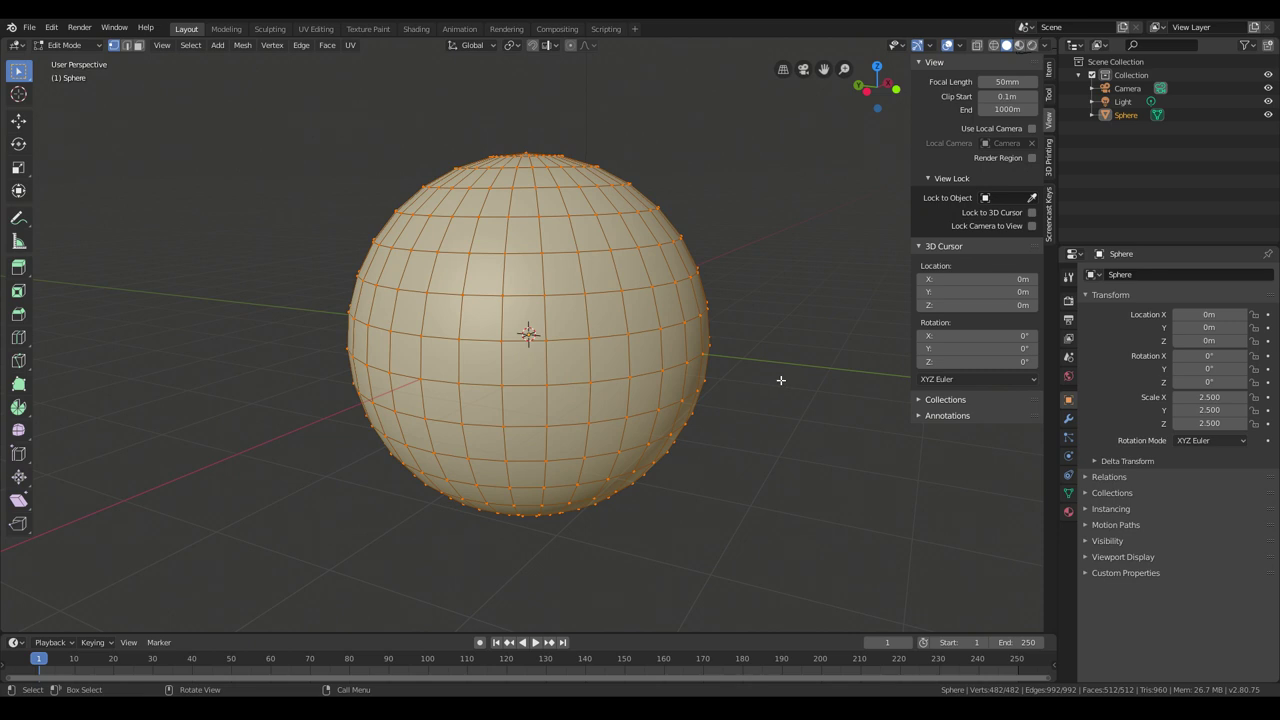
{"action": "middle_click_drag", "start_coordinate": [786, 377], "coordinate": [794, 403]}
{"action": "scroll", "coordinate": [792, 402], "scroll_direction": "up", "scroll_amount": 2}
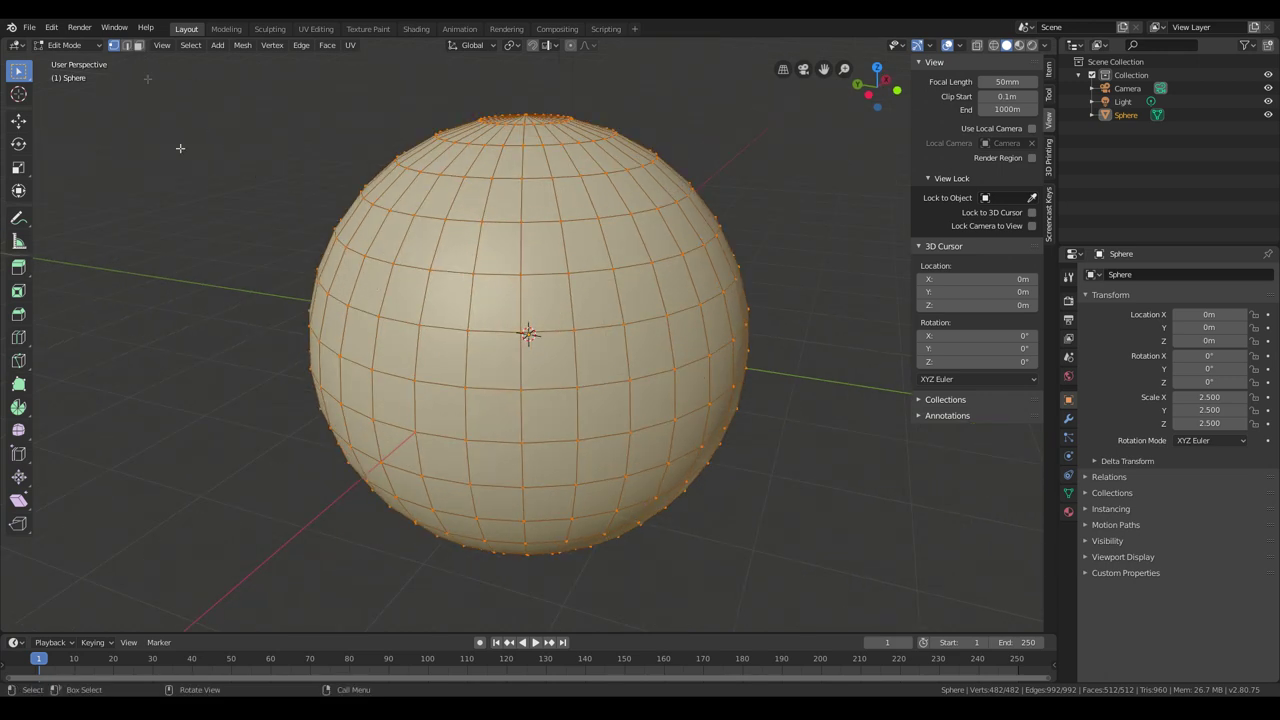
{"action": "middle_click_drag", "start_coordinate": [477, 287], "coordinate": [496, 205]}
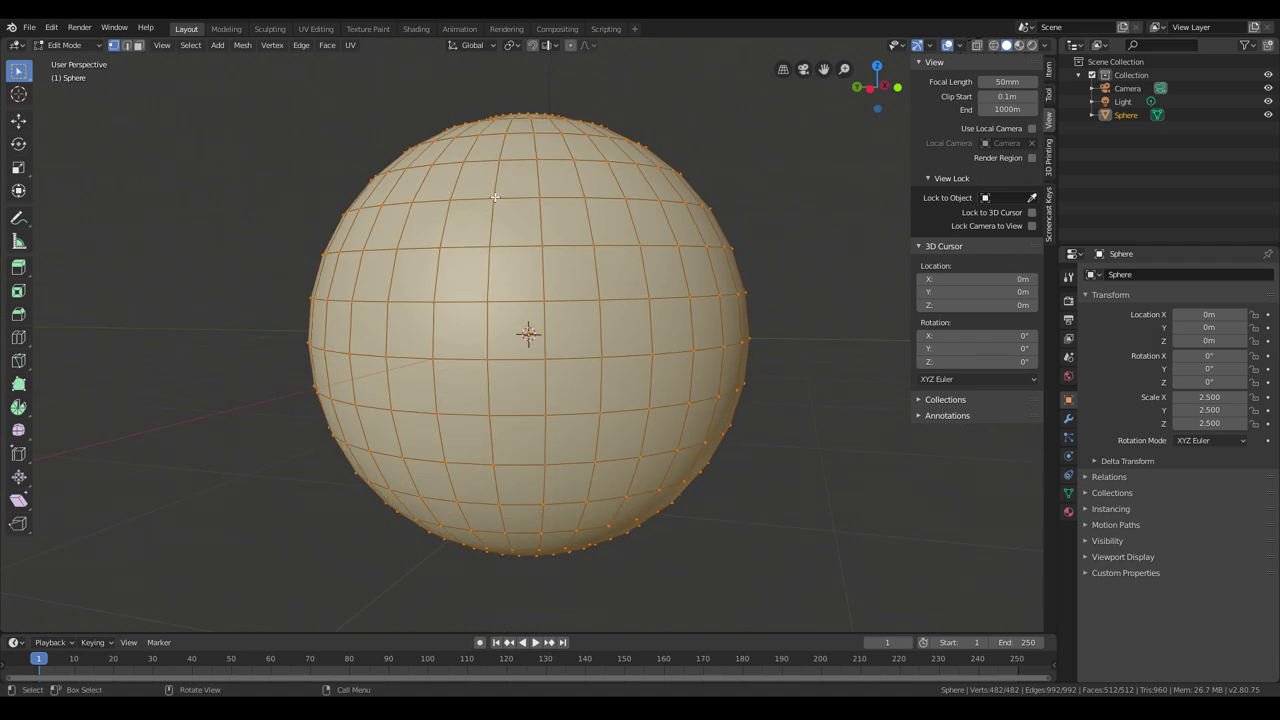
{"action": "right_click", "coordinate": [495, 203]}
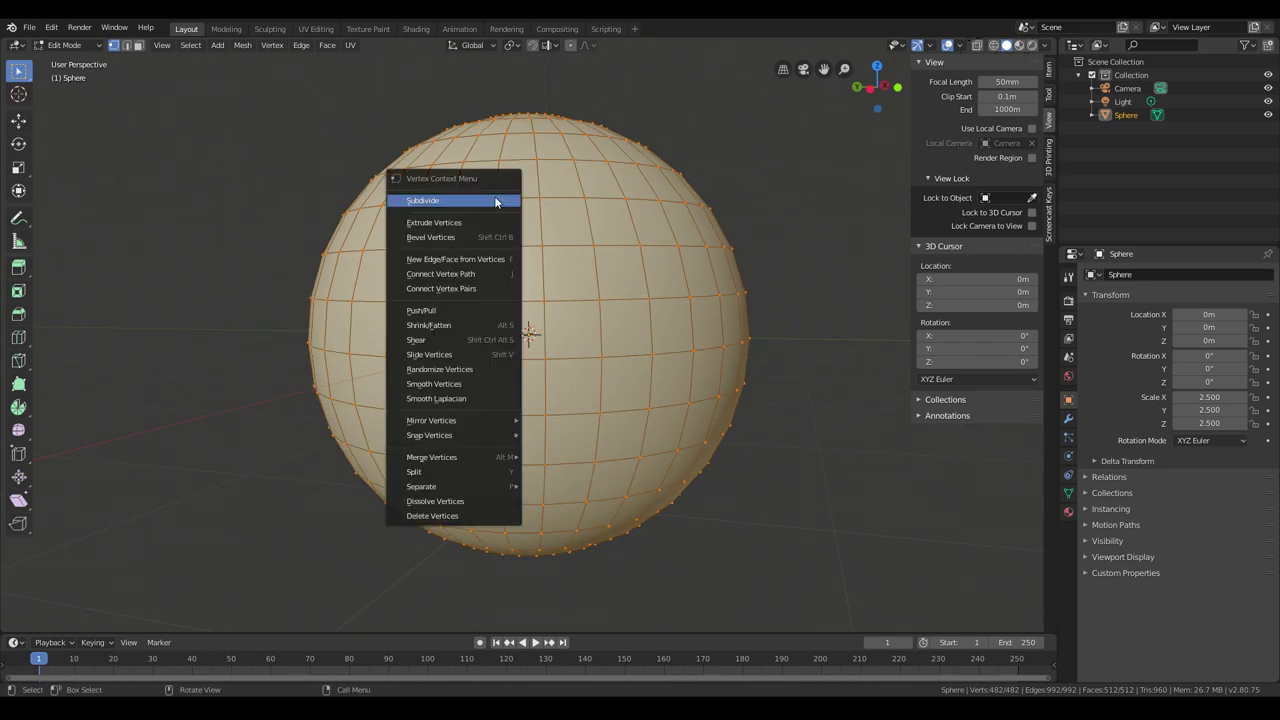
Step: Switch to Face select mode and inset all sphere faces individually, about 0.0105 thick
{"action": "left_click", "coordinate": [128, 46]}
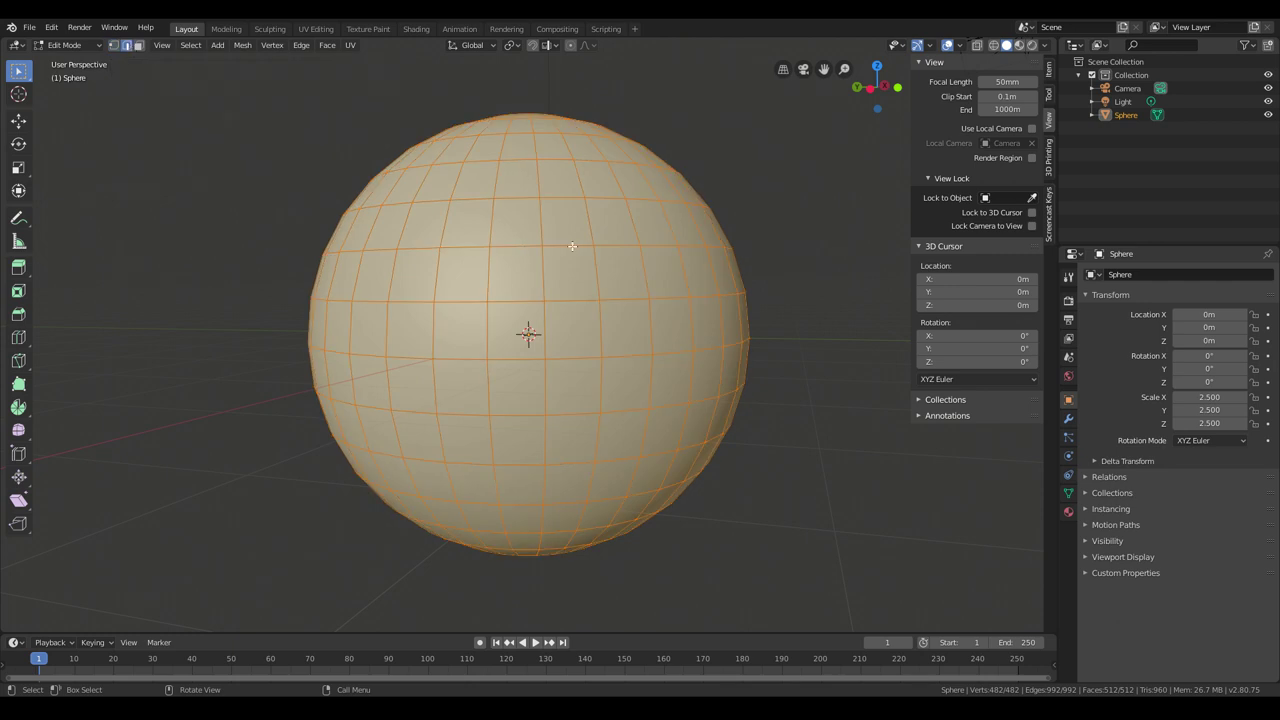
{"action": "left_click", "coordinate": [139, 45]}
{"action": "mouse_move", "coordinate": [705, 320]}
{"action": "middle_mouse_down"}
{"action": "mouse_move", "coordinate": [740, 334]}
{"action": "mouse_move", "coordinate": [776, 391]}
{"action": "mouse_move", "coordinate": [783, 449]}
{"action": "mouse_move", "coordinate": [763, 426]}
{"action": "middle_mouse_up"}
{"action": "scroll", "coordinate": [779, 448], "scroll_direction": "up", "scroll_amount": 2}
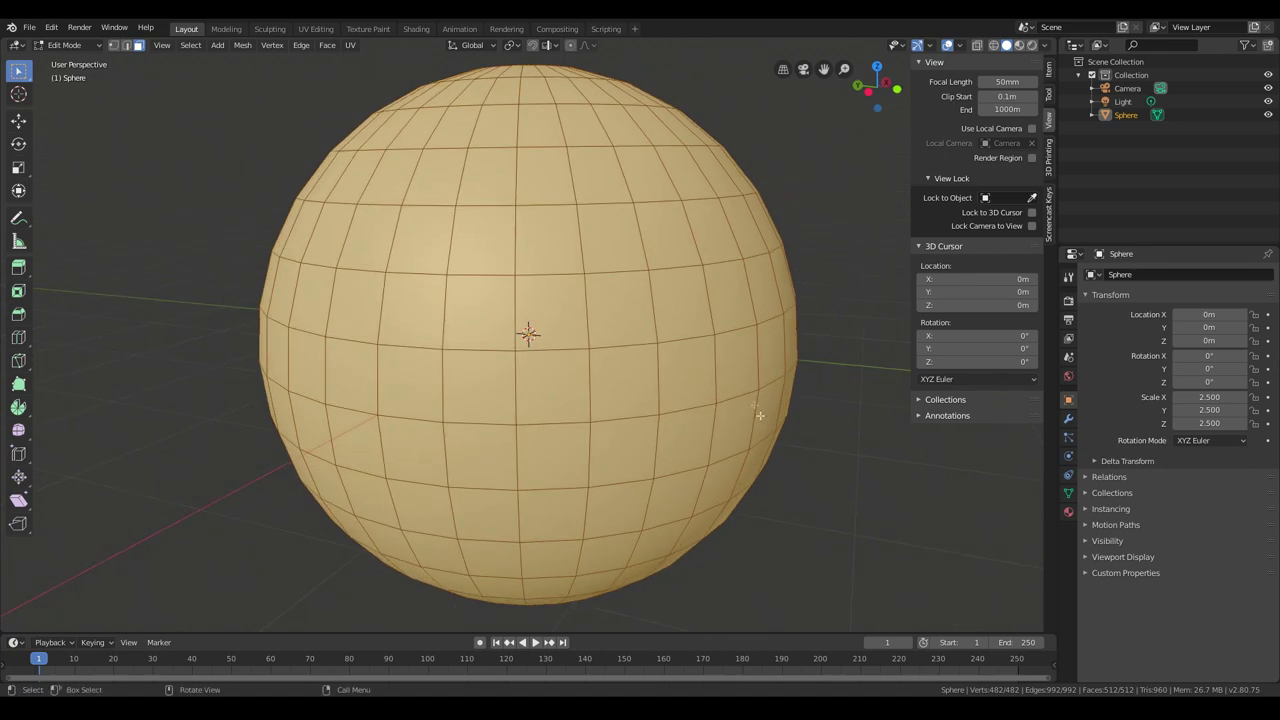
{"action": "key", "text": "i"}
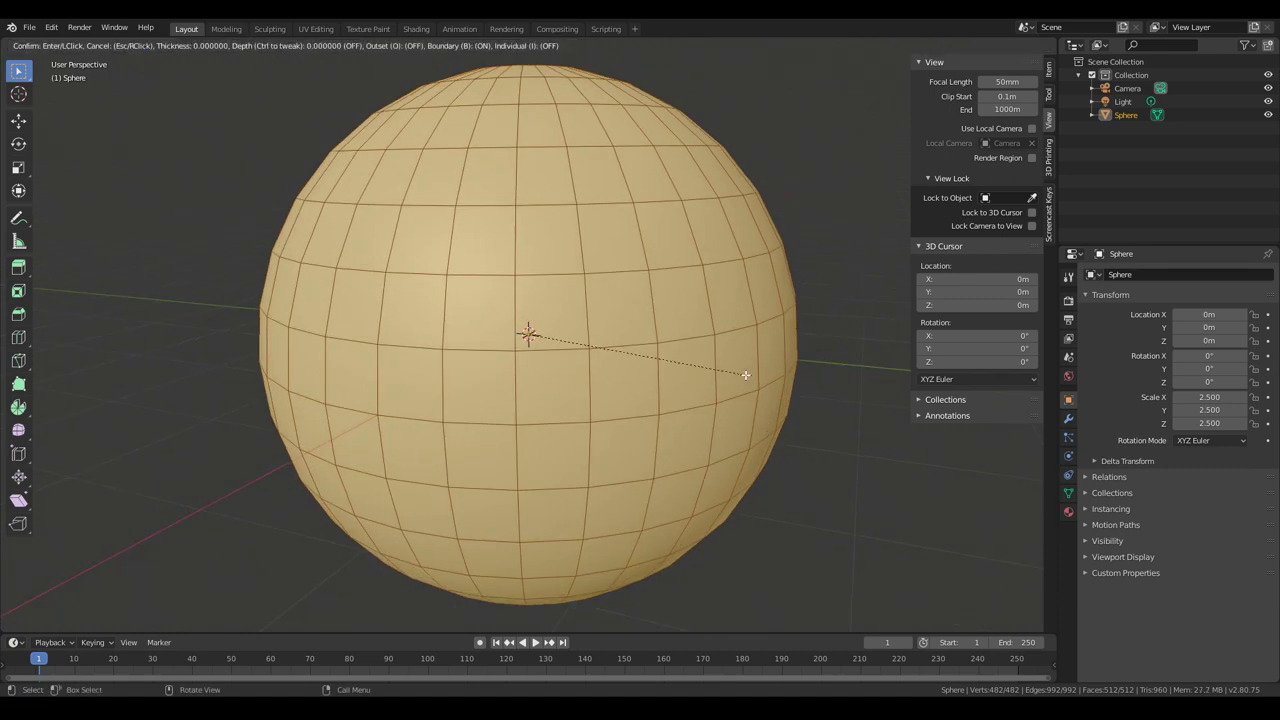
{"action": "key", "text": "Escape"}
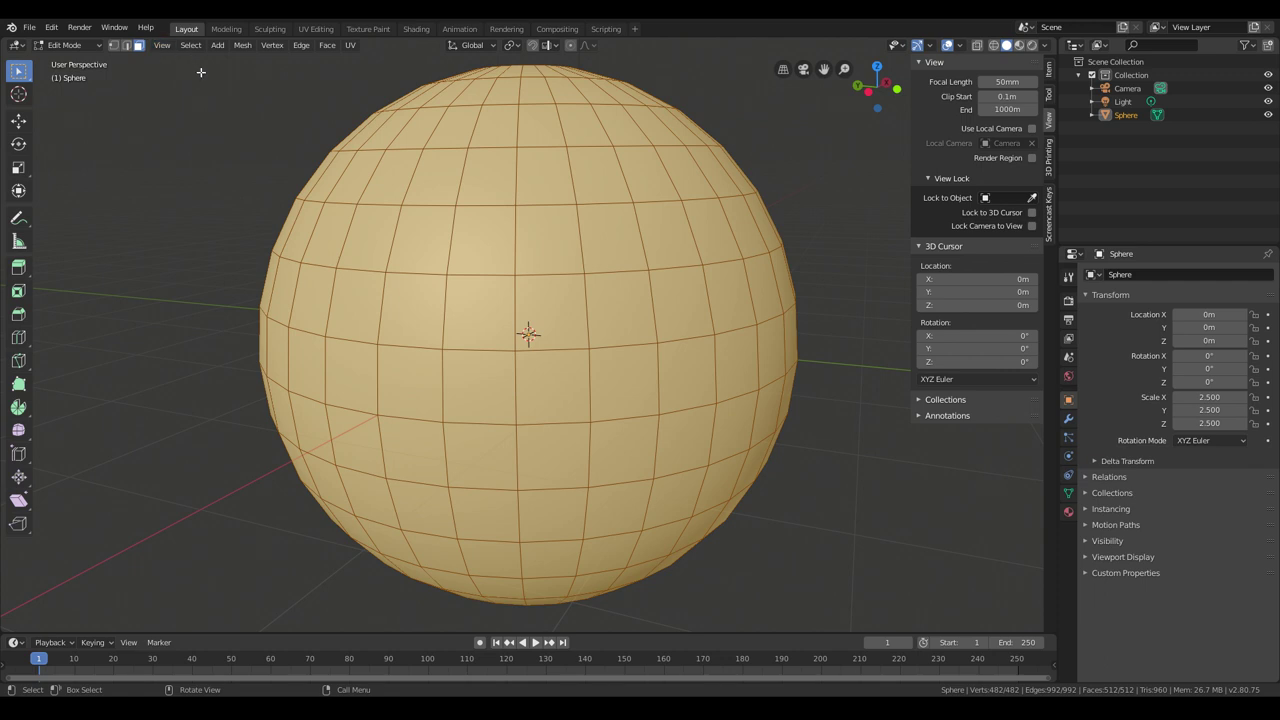
{"action": "key", "text": "i"}
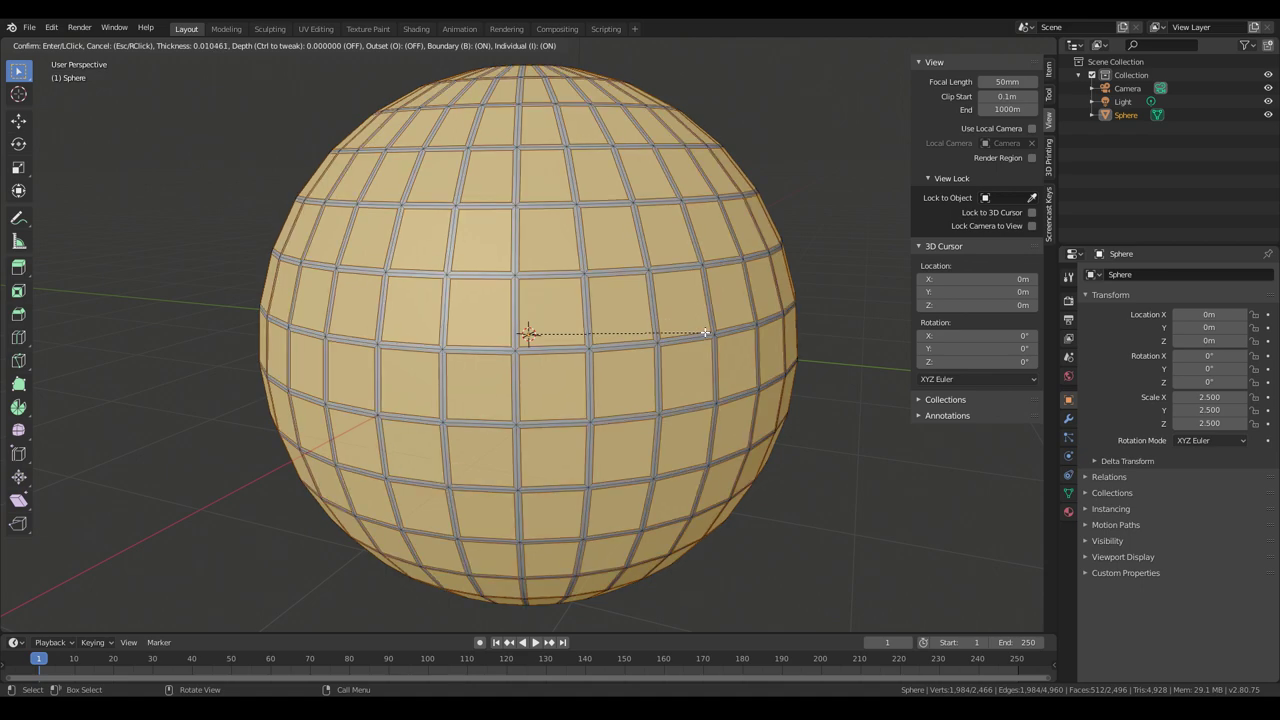
Step: Confirm the inset so every panel has a thin border (2,496 faces)
{"action": "left_click", "coordinate": [708, 333]}
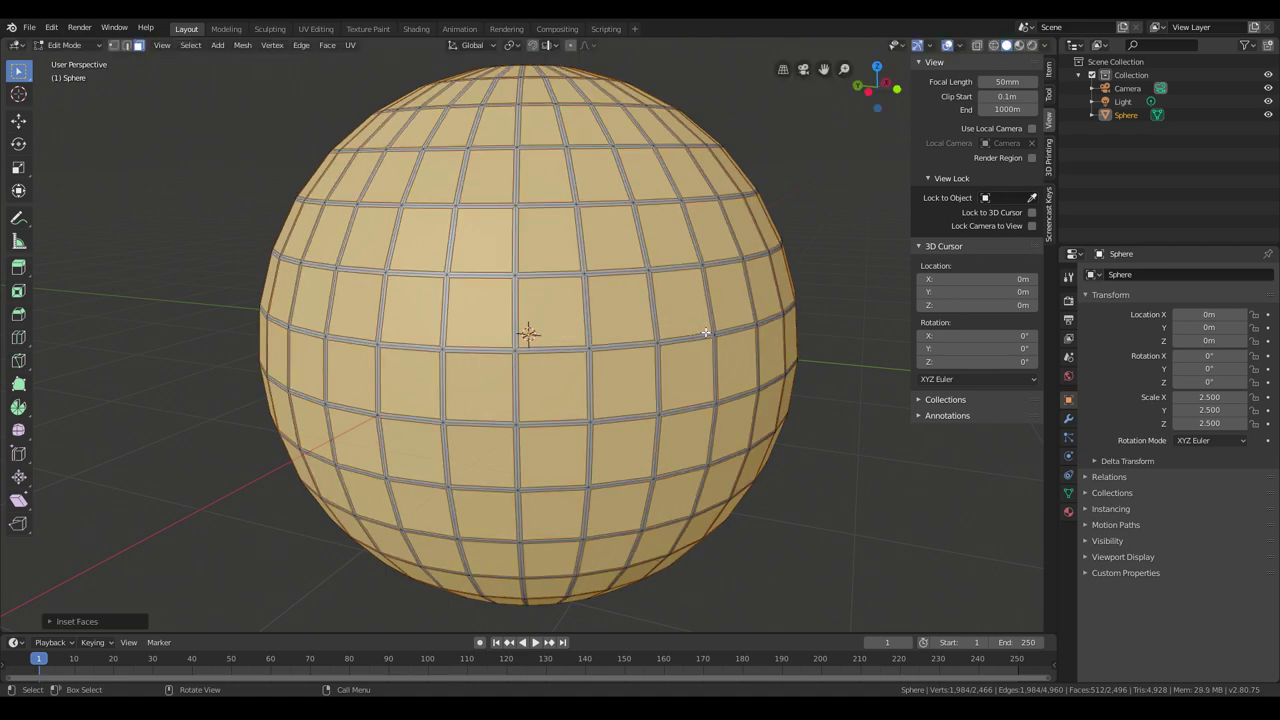
{"action": "middle_click_drag", "start_coordinate": [711, 334], "coordinate": [530, 149]}
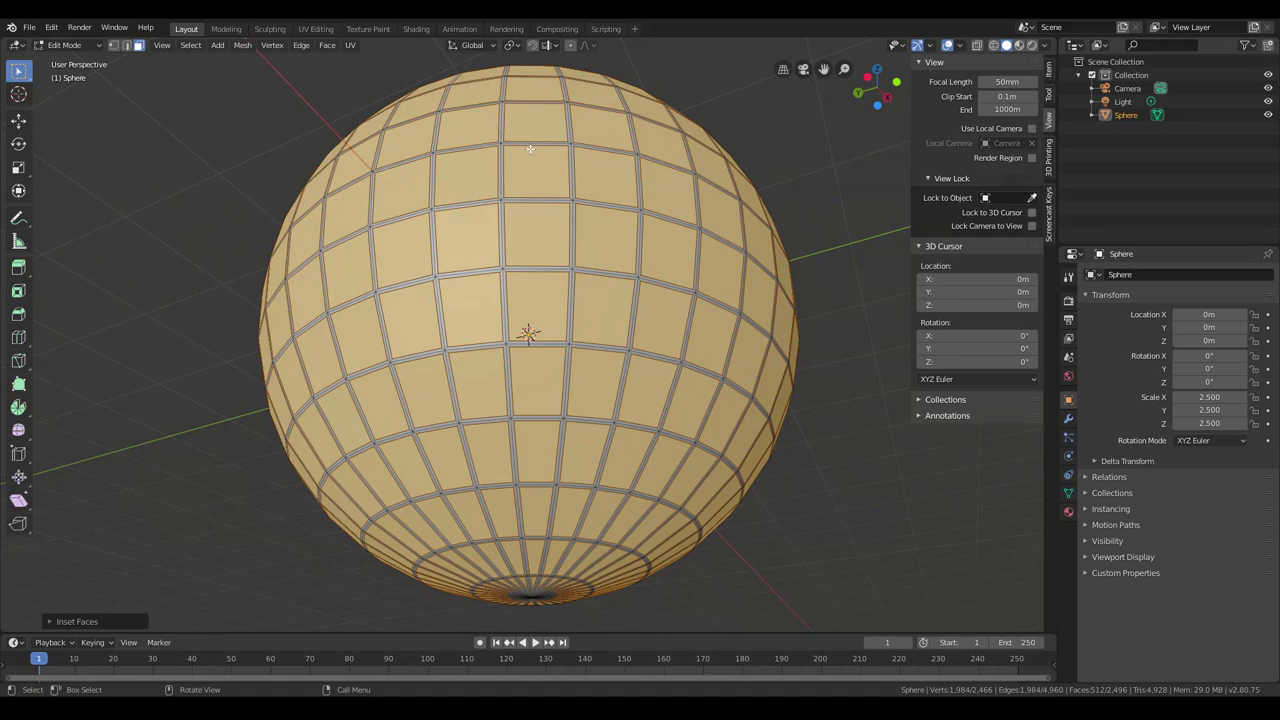
{"action": "middle_click_drag", "start_coordinate": [565, 336], "coordinate": [832, 437]}
Step: Cancel and undo a trial face extrusion, keeping only the inset panels, then show the pivot choices
{"action": "key", "text": "e"}
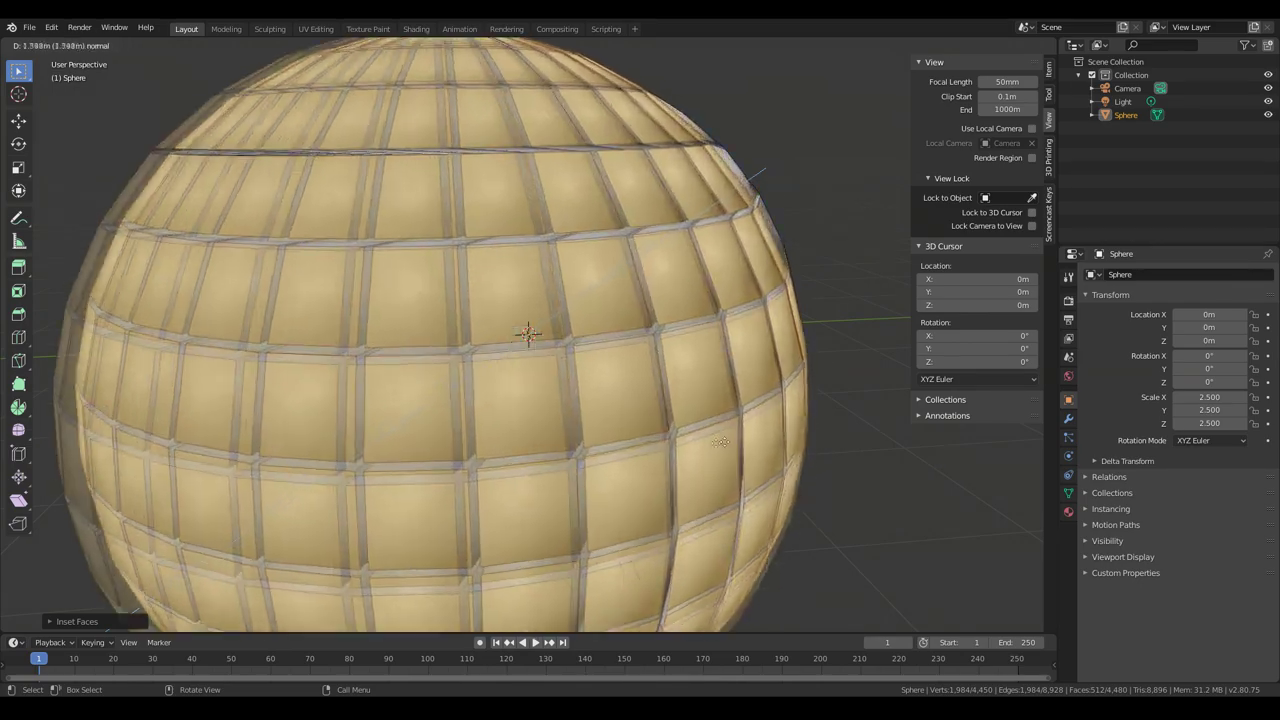
{"action": "right_click", "coordinate": [723, 450]}
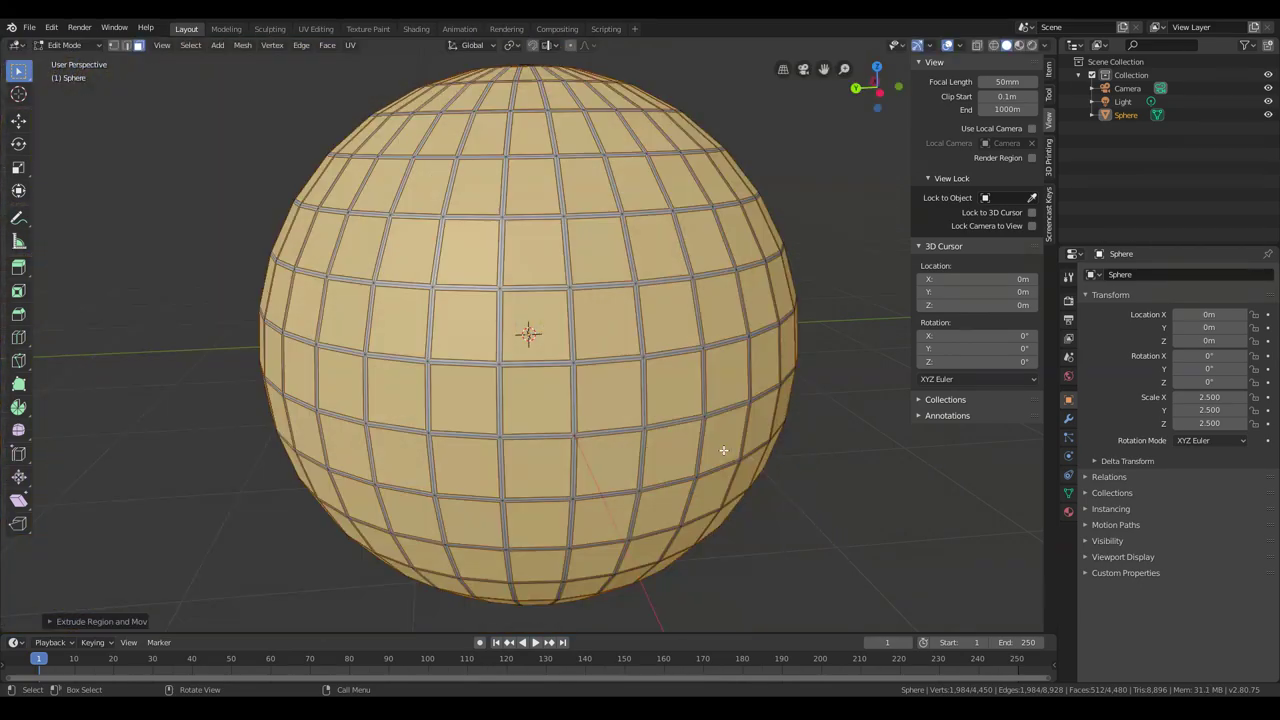
{"action": "middle_click_drag", "start_coordinate": [770, 441], "coordinate": [789, 418]}
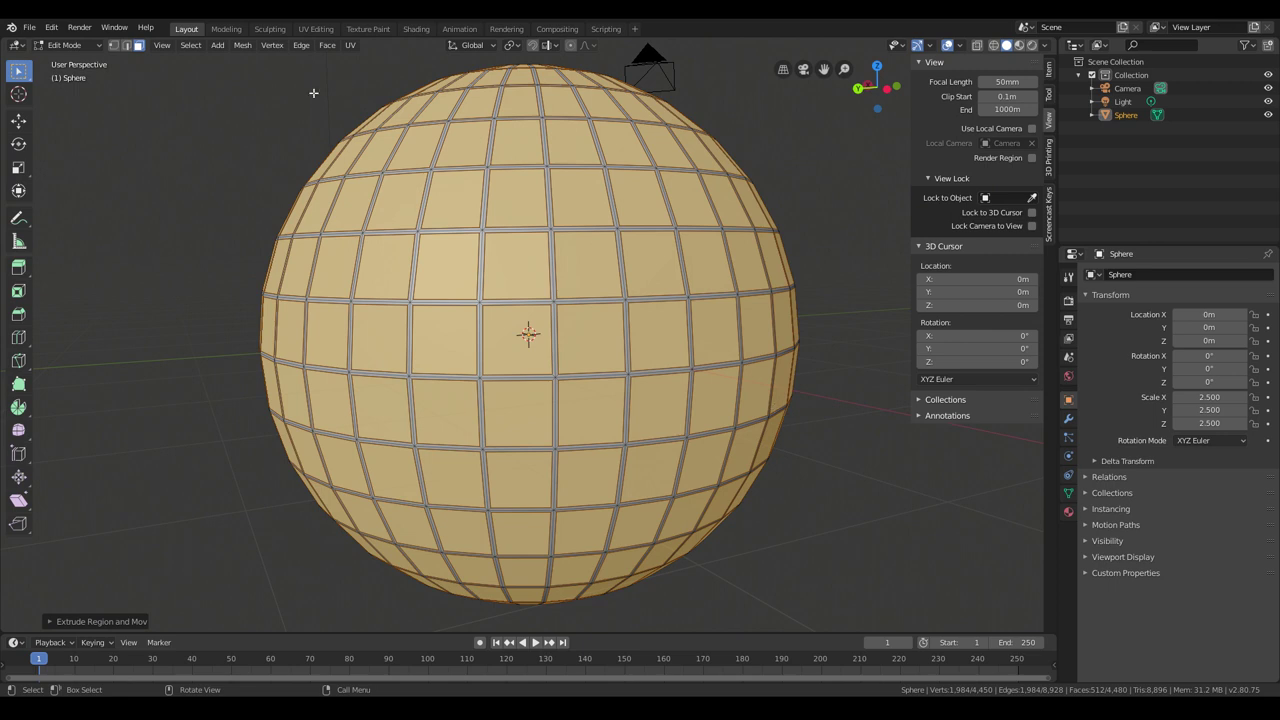
{"action": "key", "text": "ctrl+z"}
{"action": "mouse_move", "coordinate": [450, 113]}
{"action": "middle_mouse_down"}
{"action": "mouse_move", "coordinate": [480, 133]}
{"action": "mouse_move", "coordinate": [472, 110]}
{"action": "middle_mouse_up"}
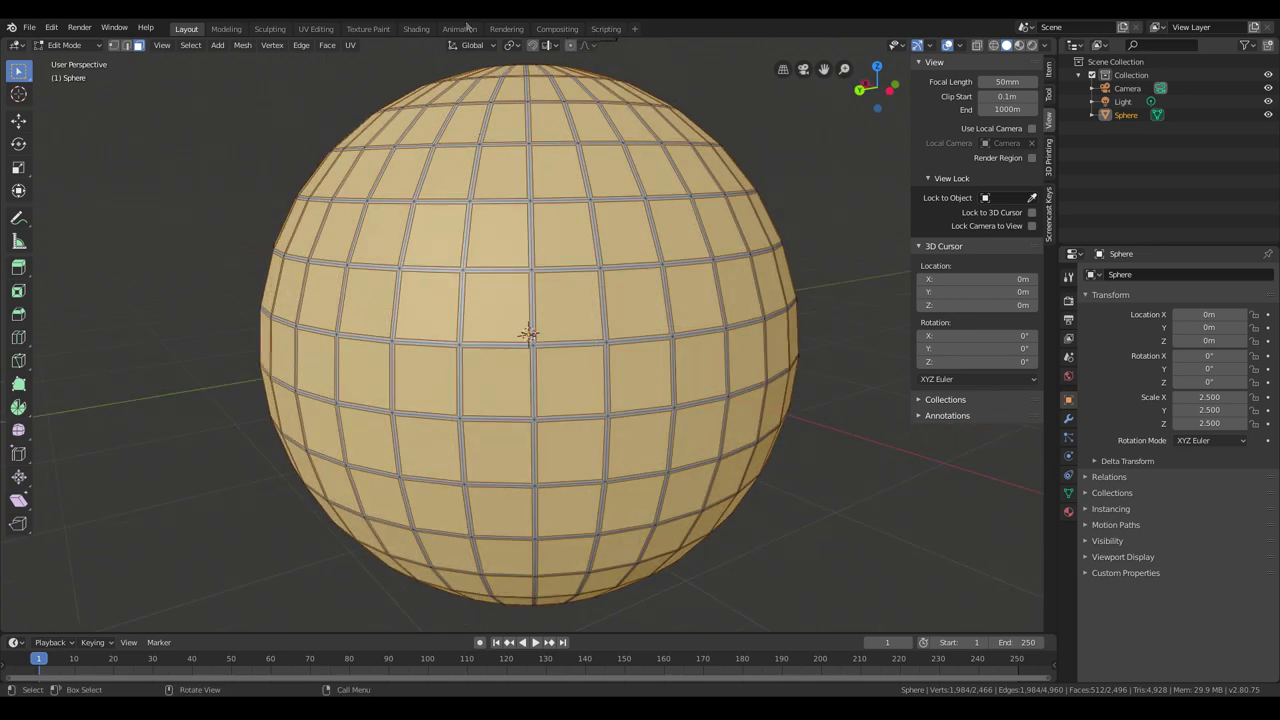
{"action": "left_click", "coordinate": [517, 44]}
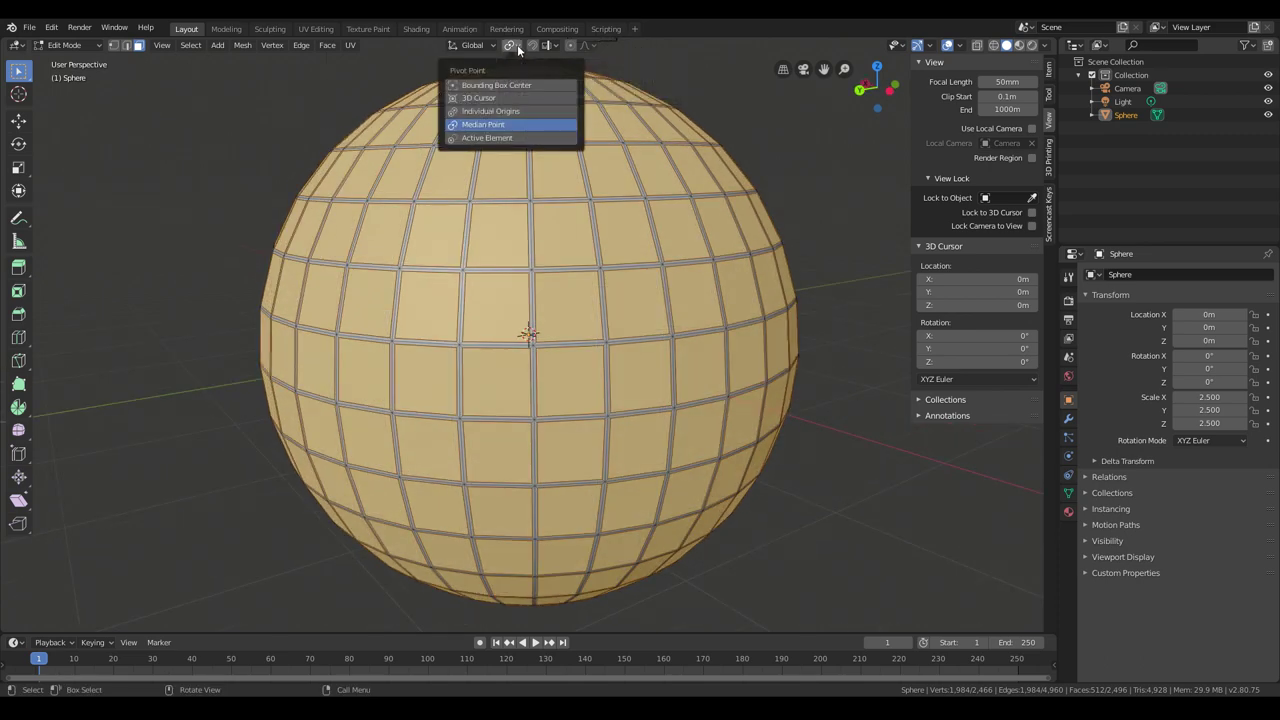
Step: Set the pivot point to Individual Origins and extrude the faces
{"action": "left_click", "coordinate": [493, 116]}
{"action": "middle_click_drag", "start_coordinate": [548, 300], "coordinate": [548, 333]}
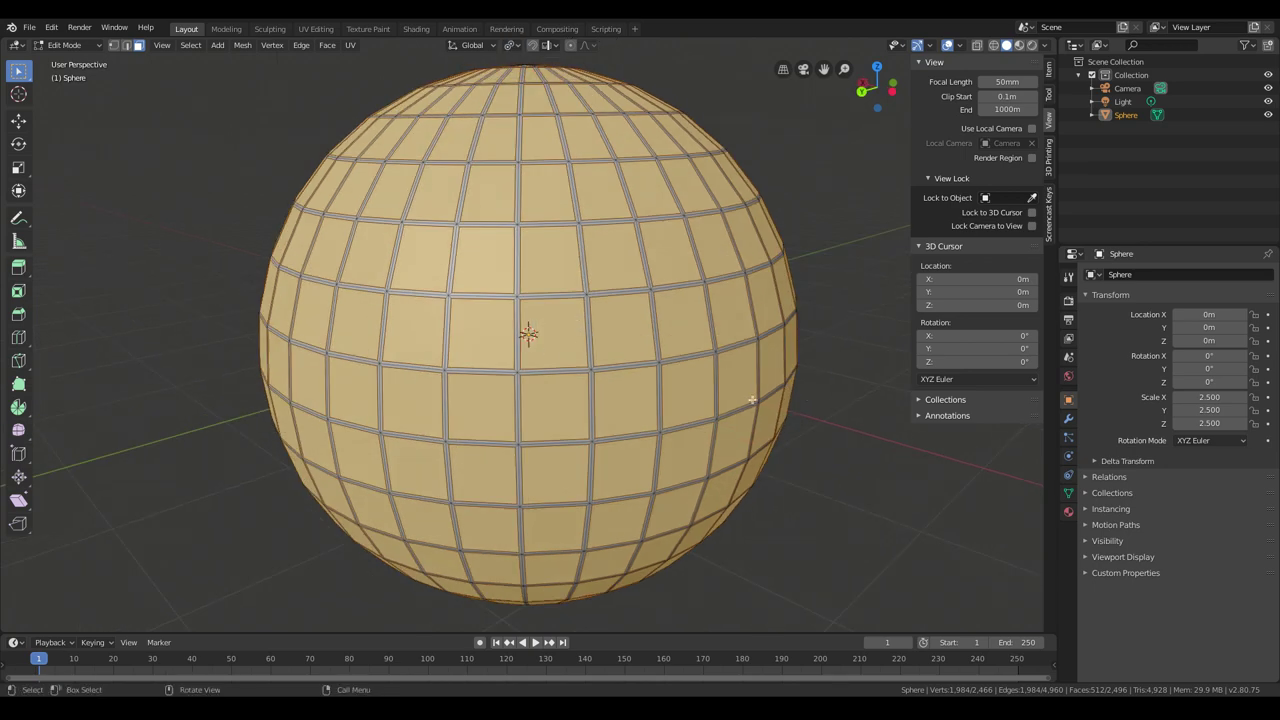
{"action": "middle_click_drag", "start_coordinate": [753, 400], "coordinate": [788, 416]}
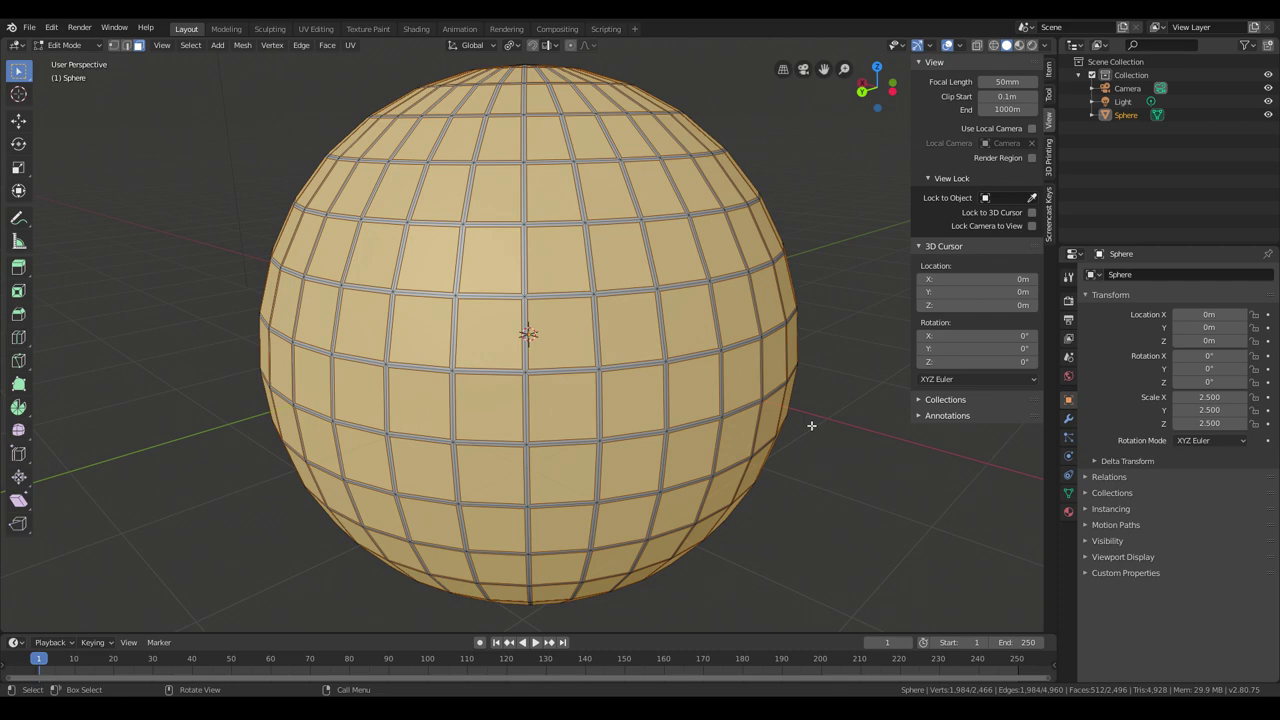
{"action": "key", "text": "e"}
{"action": "left_click", "coordinate": [811, 425]}
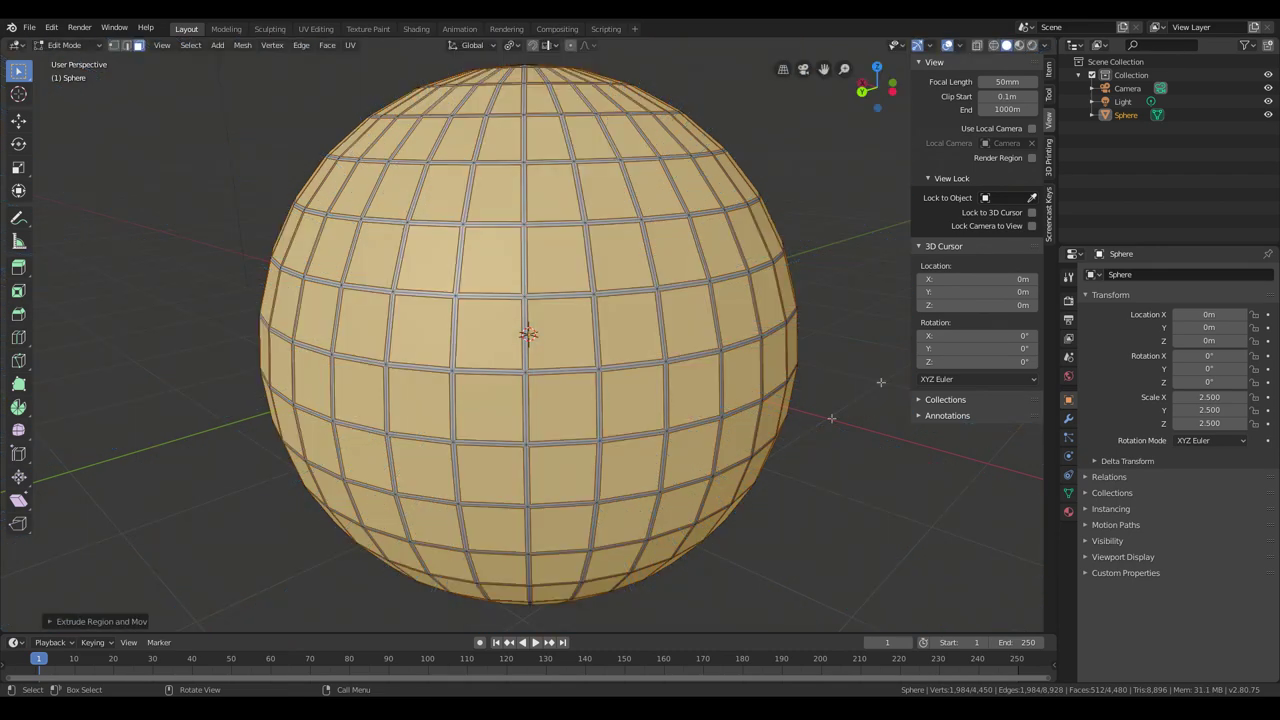
Step: Toggle X-ray and undo back to the plain 512-face sphere without inset borders
{"action": "left_click", "coordinate": [960, 46]}
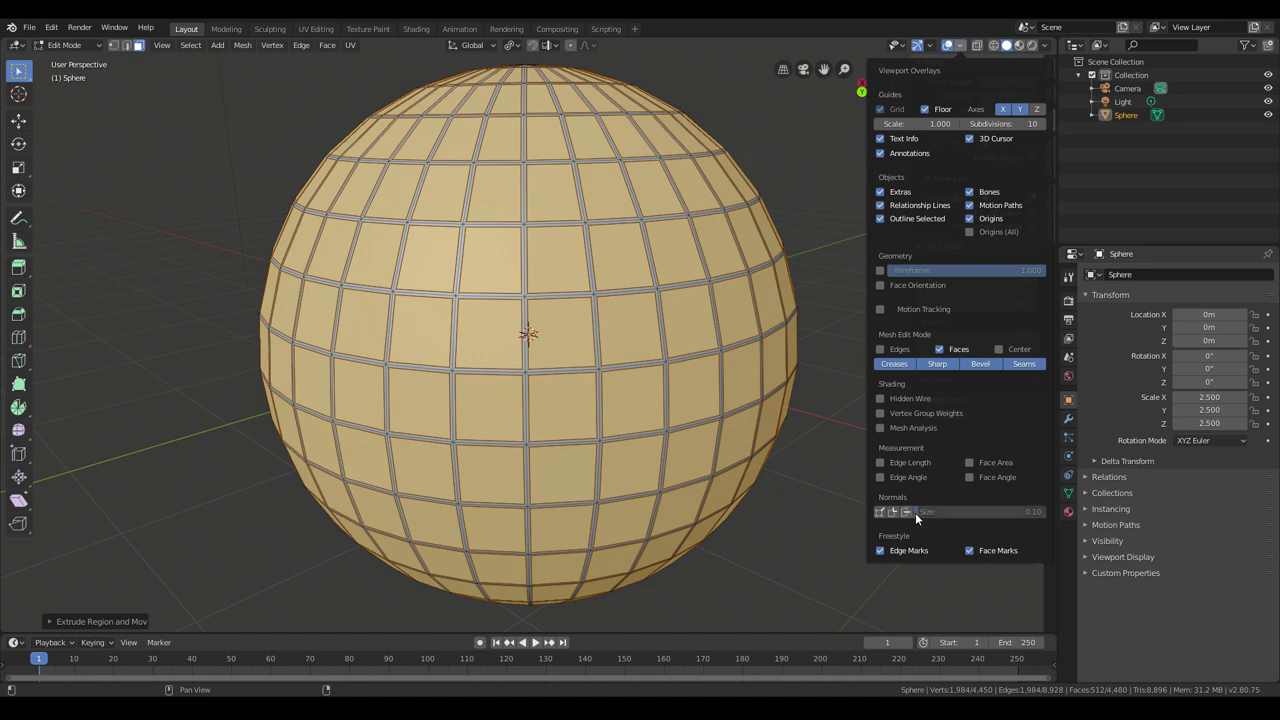
{"action": "key", "text": "n"}
{"action": "key", "text": "alt+z"}
{"action": "key", "text": "alt+z"}
{"action": "key", "text": "alt+z"}
{"action": "key", "text": "alt+z"}
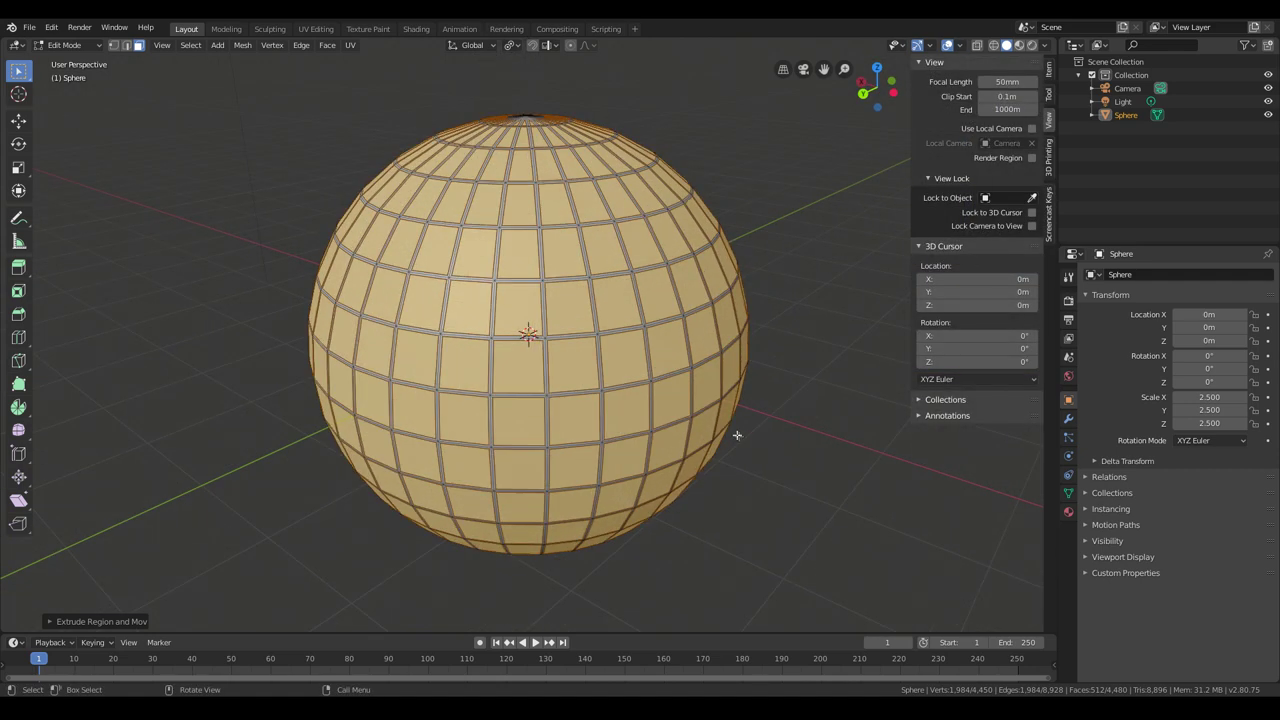
{"action": "key", "text": "ctrl+z"}
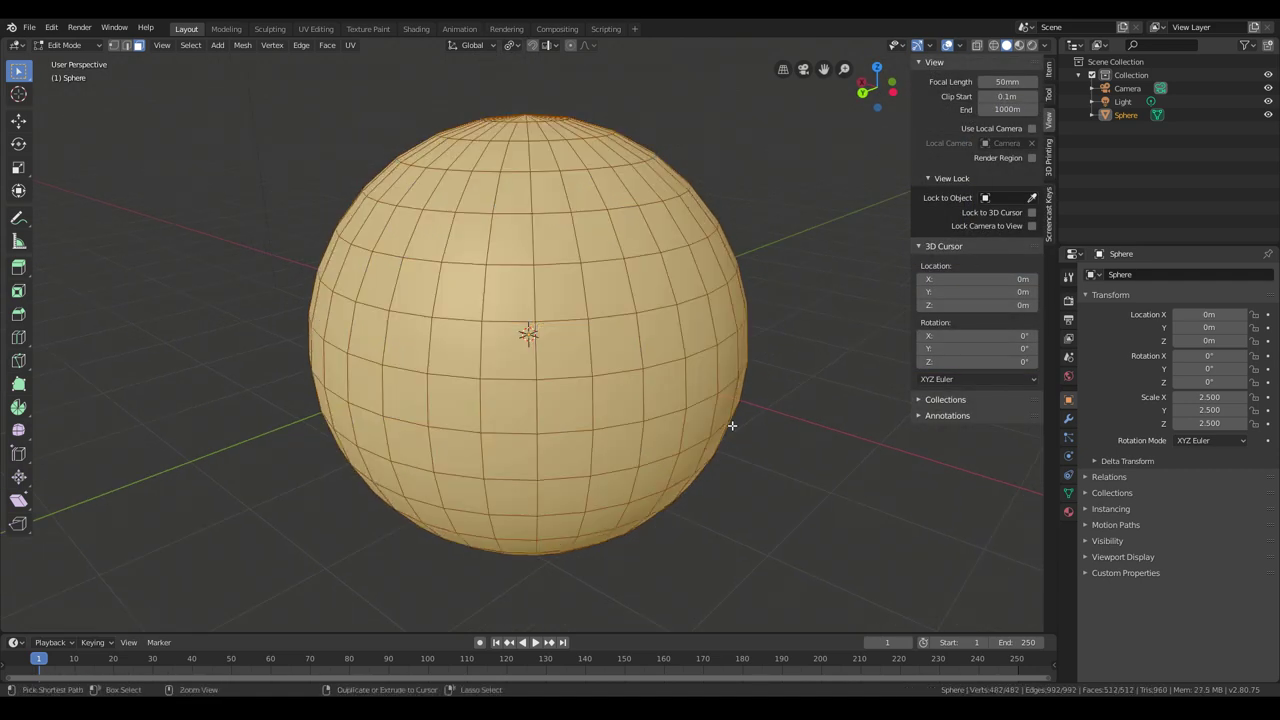
Step: Inset each sphere face individually and extrude the panels along their normals
{"action": "key", "text": "i"}
{"action": "key", "text": "i"}
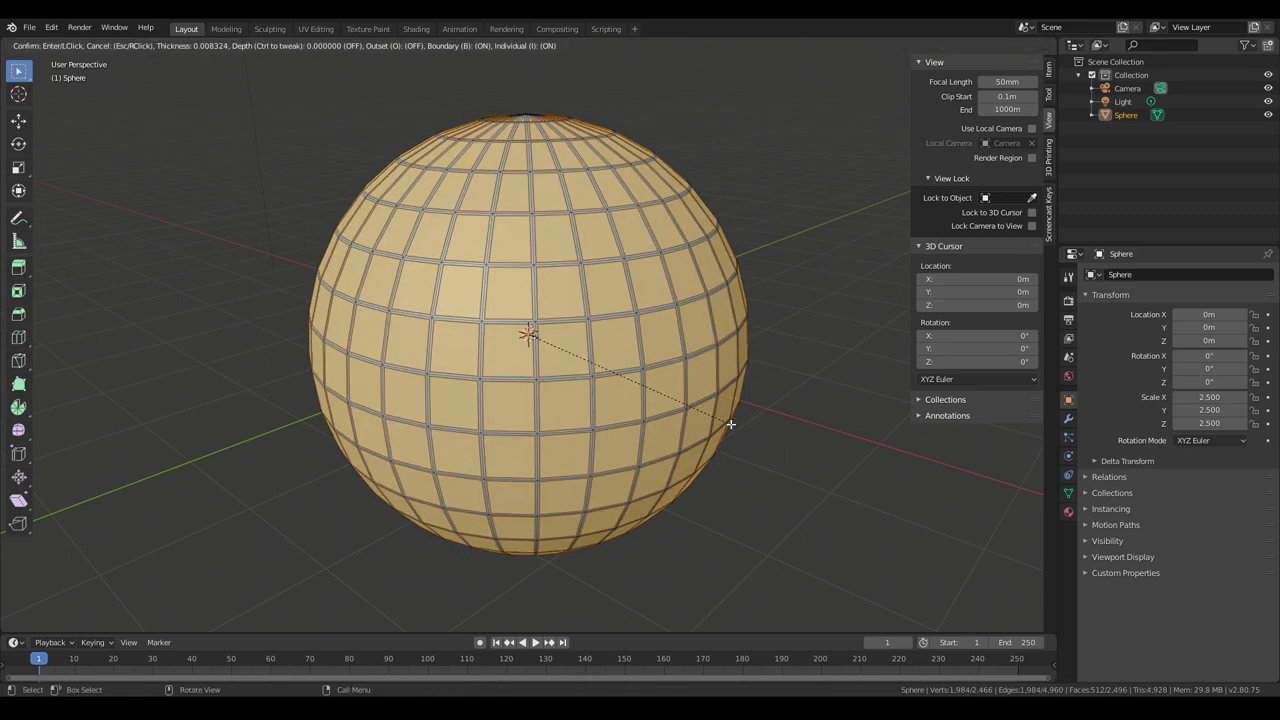
{"action": "left_click", "coordinate": [729, 427]}
{"action": "key", "text": "e"}
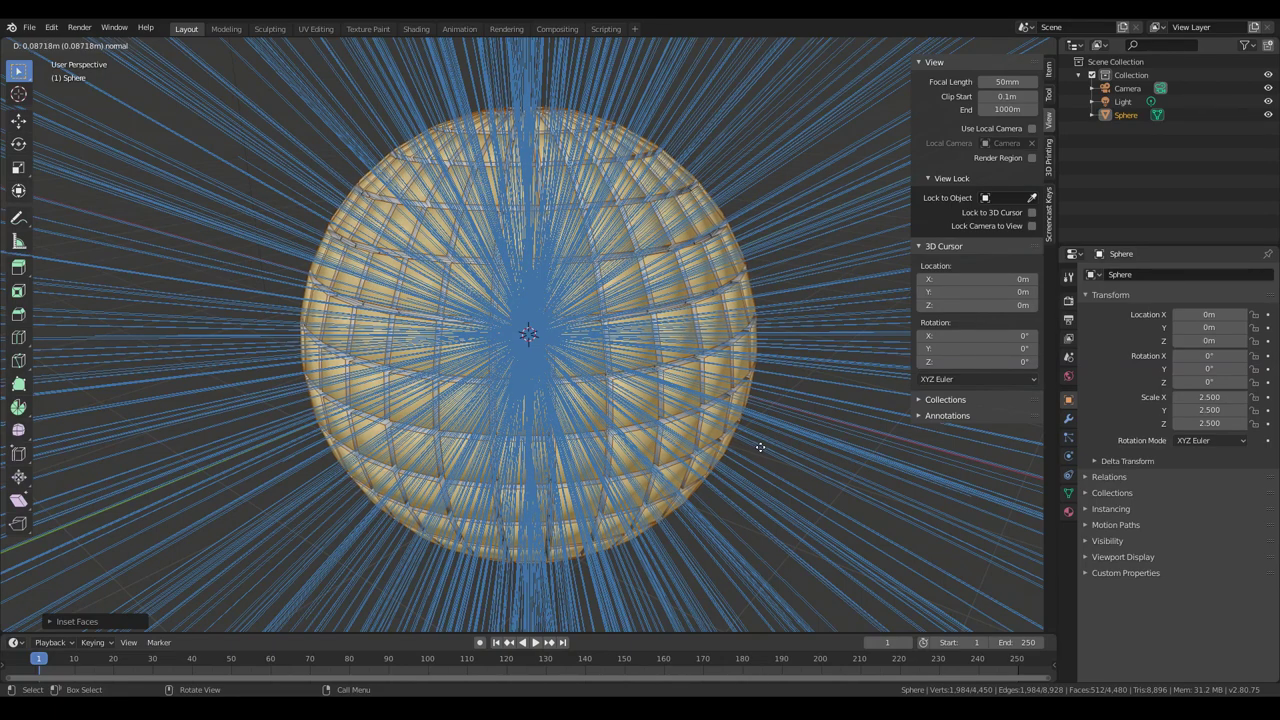
{"action": "left_click", "coordinate": [825, 459]}
Step: Orbit around the sphere to inspect the framed panels at the top and bottom poles
{"action": "middle_click_drag", "start_coordinate": [828, 462], "coordinate": [871, 426]}
{"action": "middle_click_drag", "start_coordinate": [348, 232], "coordinate": [583, 303]}
{"action": "scroll", "coordinate": [651, 298], "scroll_direction": "up", "scroll_amount": 5}
{"action": "scroll", "coordinate": [612, 407], "scroll_direction": "down", "scroll_amount": 5}
{"action": "middle_click_drag", "start_coordinate": [499, 375], "coordinate": [689, 324]}
{"action": "scroll", "coordinate": [631, 379], "scroll_direction": "up", "scroll_amount": 4}
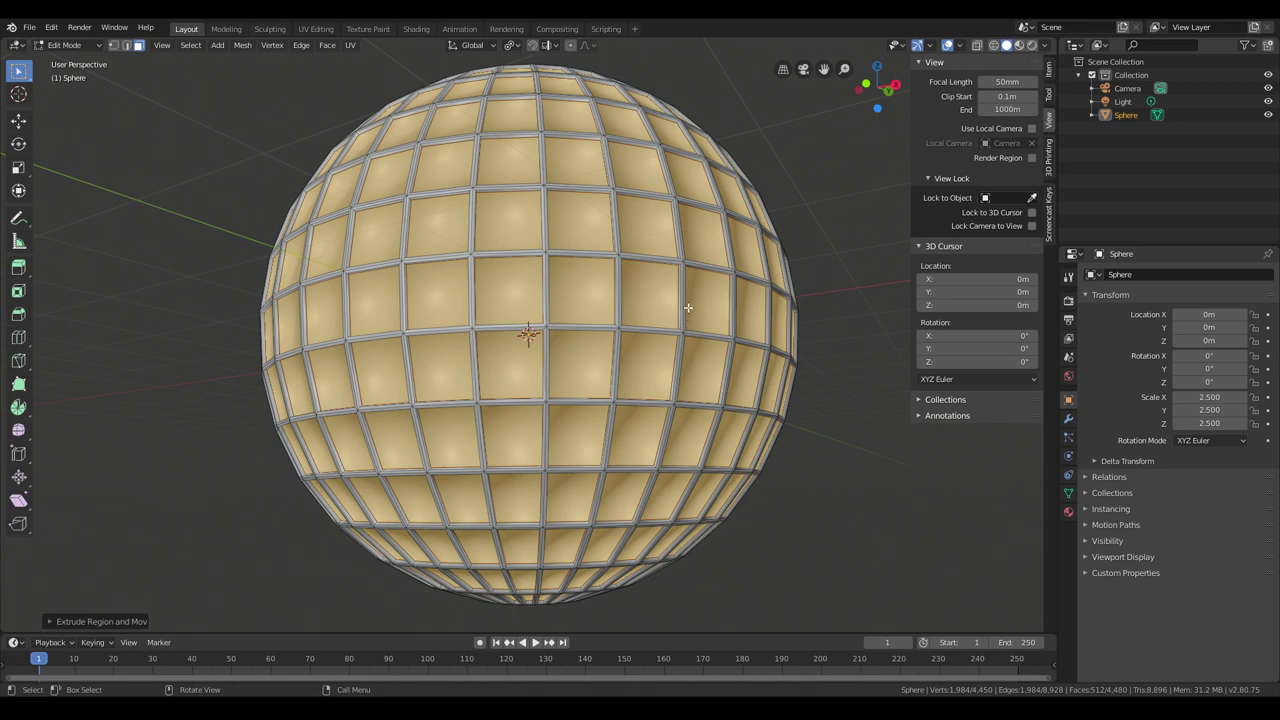
{"action": "middle_click_drag", "start_coordinate": [708, 334], "coordinate": [283, 297]}
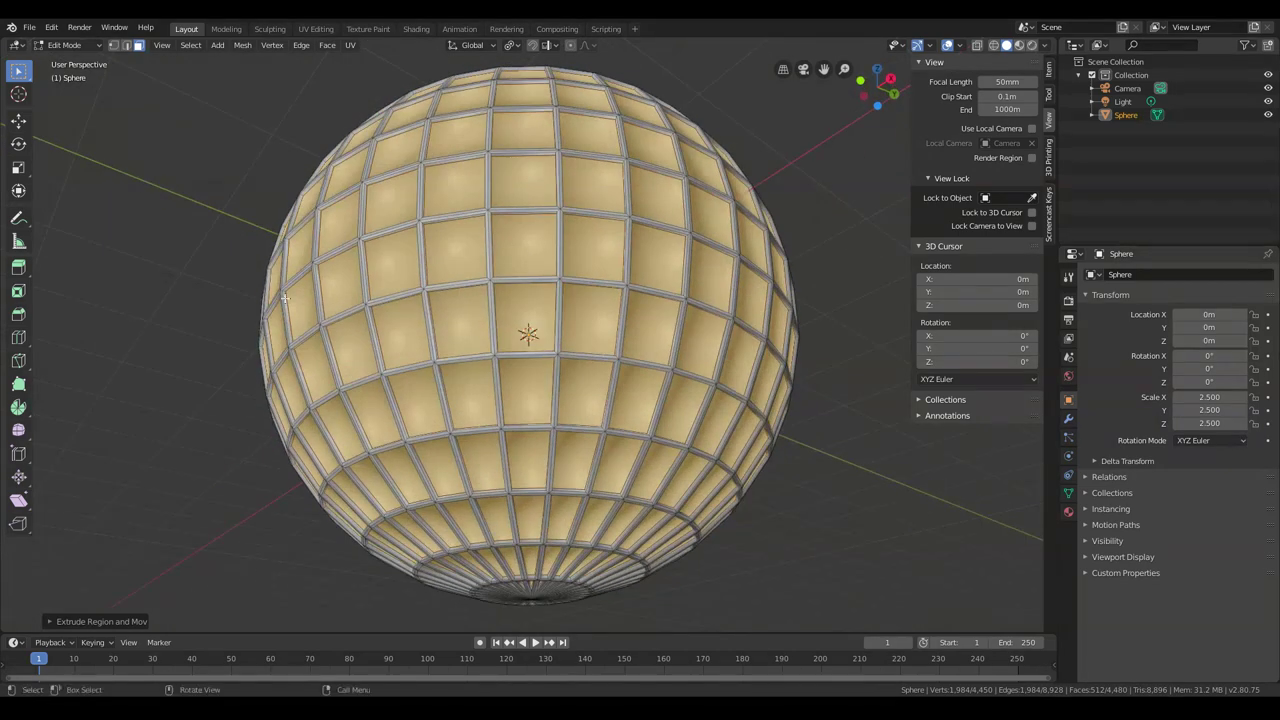
{"action": "middle_click_drag", "start_coordinate": [361, 256], "coordinate": [565, 343]}
{"action": "scroll", "coordinate": [565, 343], "scroll_direction": "down", "scroll_amount": 3}
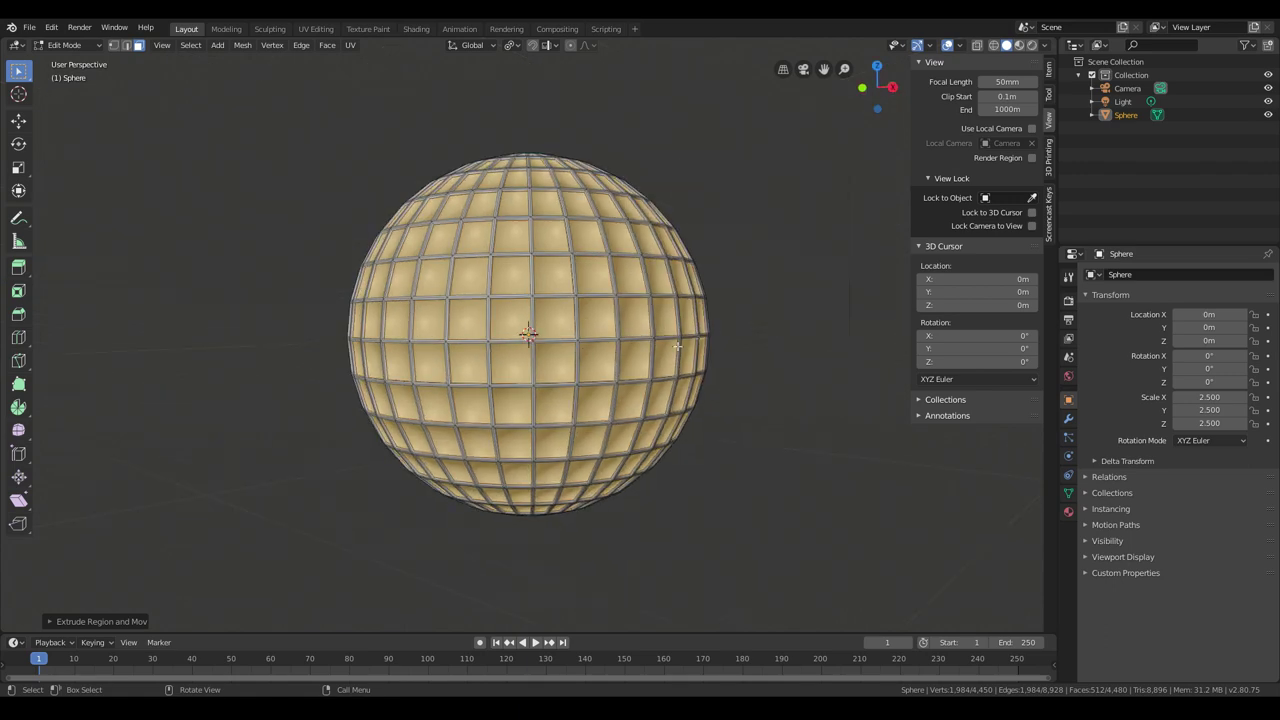
Step: Delete all the sphere's faces in Edit Mode, leaving only its edges
{"action": "key", "text": "Tab"}
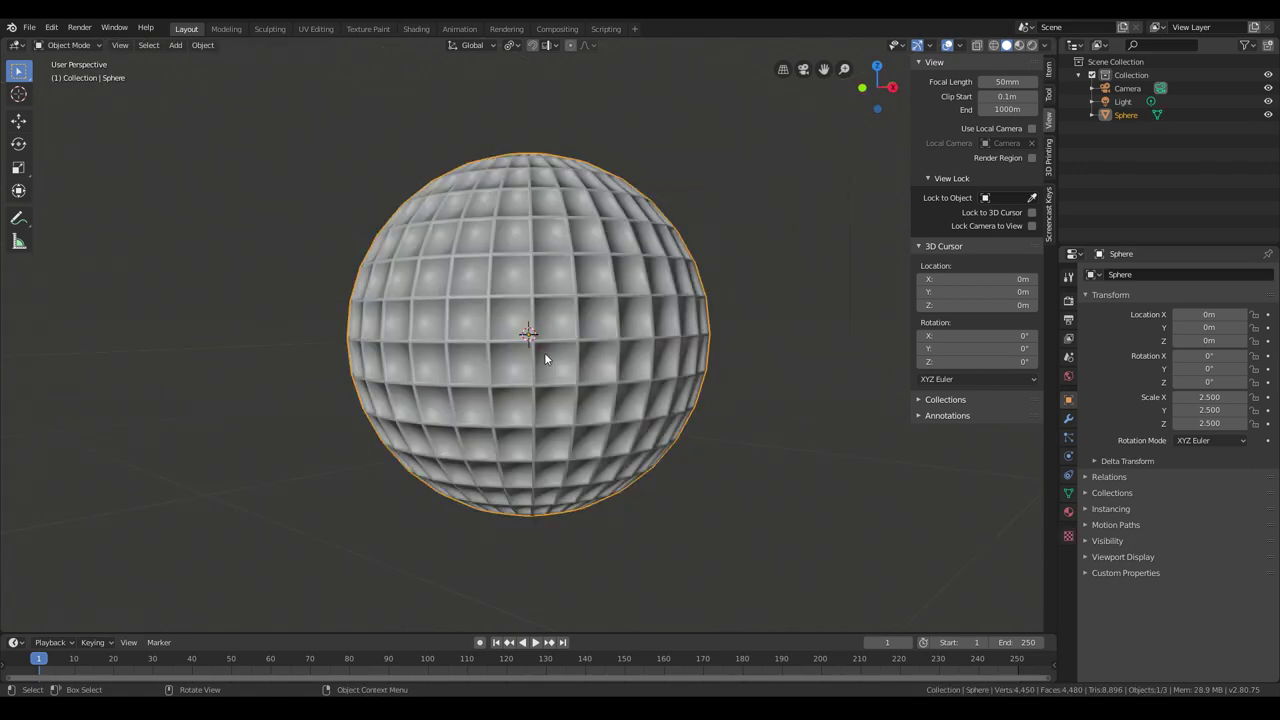
{"action": "key", "text": "Tab"}
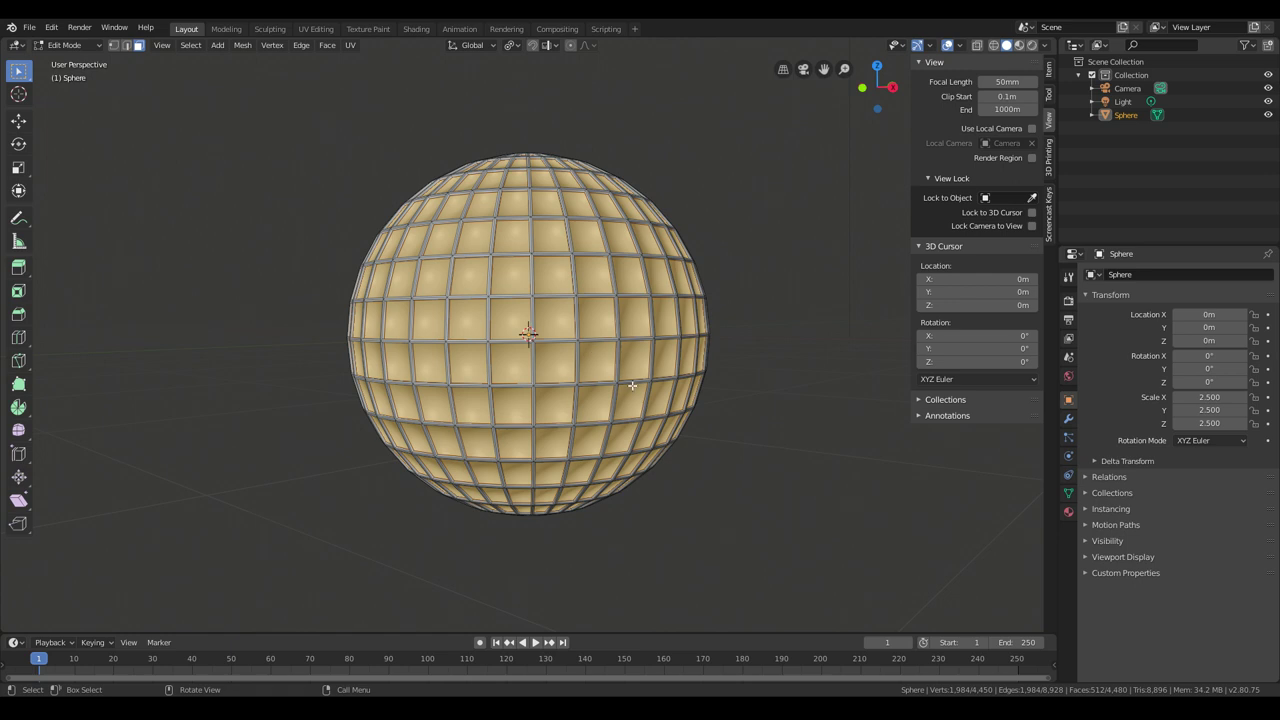
{"action": "key", "text": "x"}
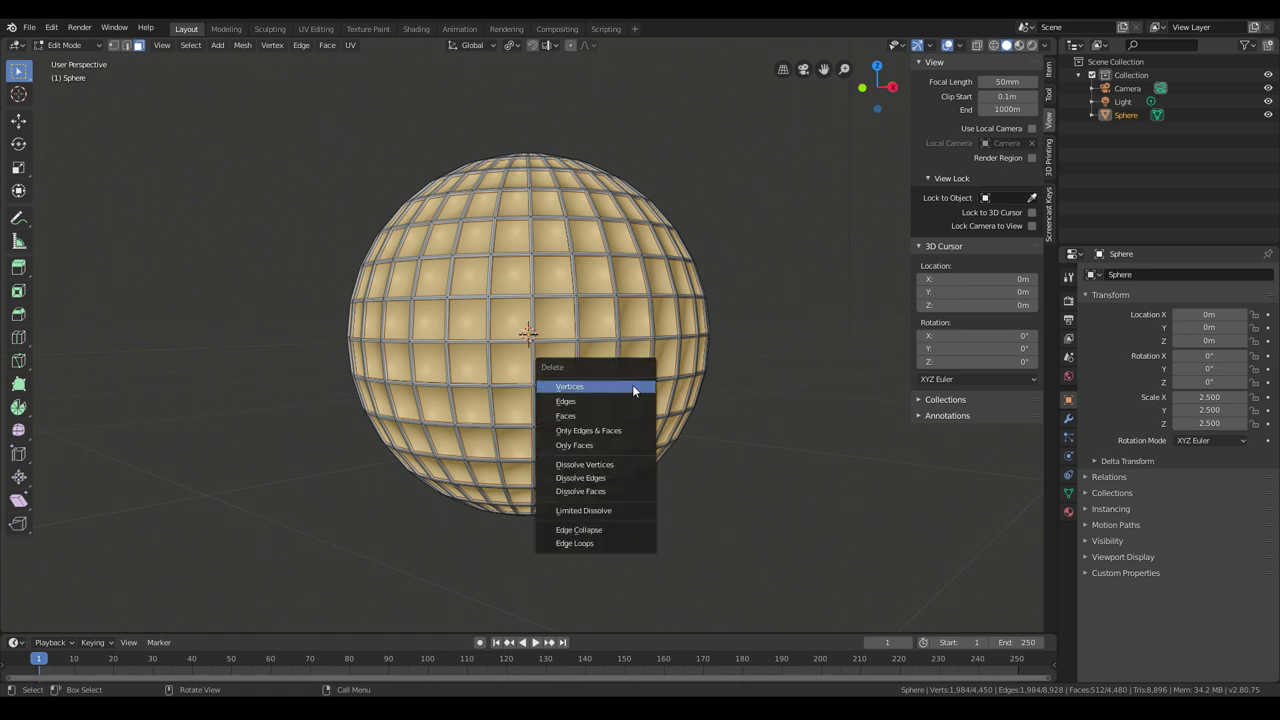
{"action": "left_click", "coordinate": [583, 416]}
Step: Return to Object Mode and delete the sphere object
{"action": "middle_click_drag", "start_coordinate": [700, 408], "coordinate": [700, 465]}
{"action": "scroll", "coordinate": [783, 427], "scroll_direction": "up", "scroll_amount": 2}
{"action": "scroll", "coordinate": [710, 470], "scroll_direction": "down", "scroll_amount": 2}
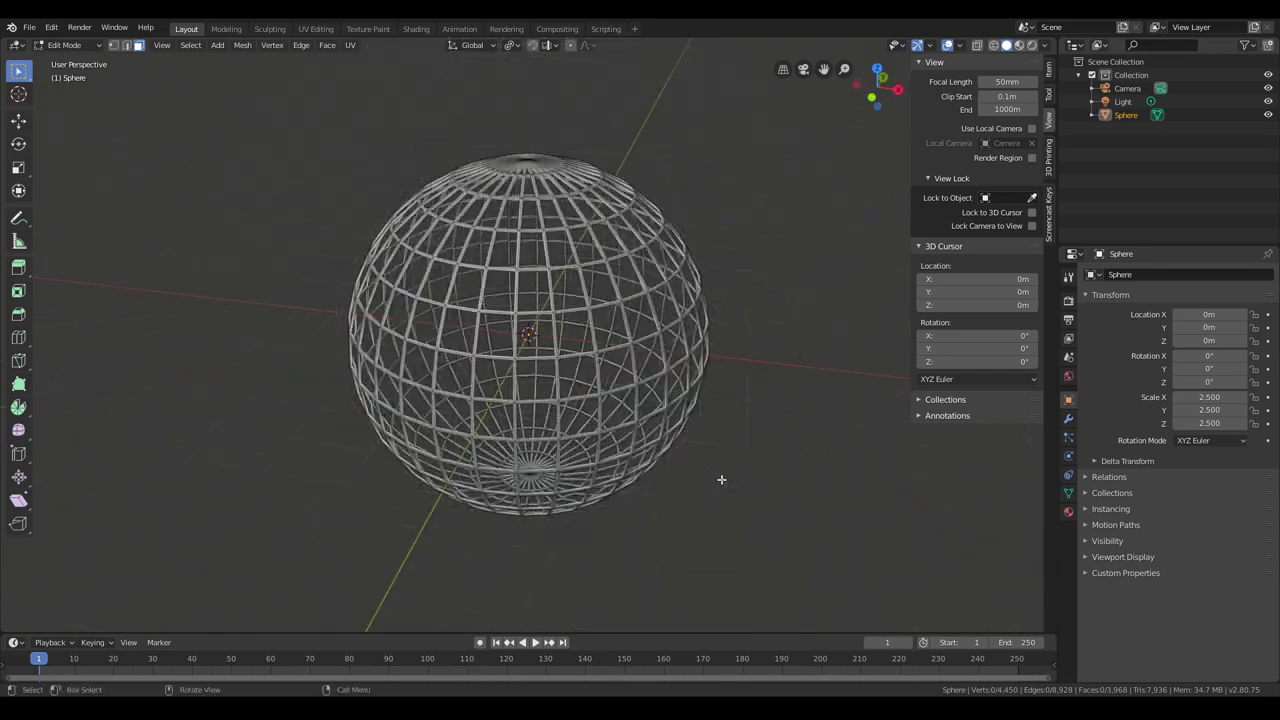
{"action": "middle_click_drag", "start_coordinate": [788, 520], "coordinate": [783, 494]}
{"action": "key", "text": "Tab"}
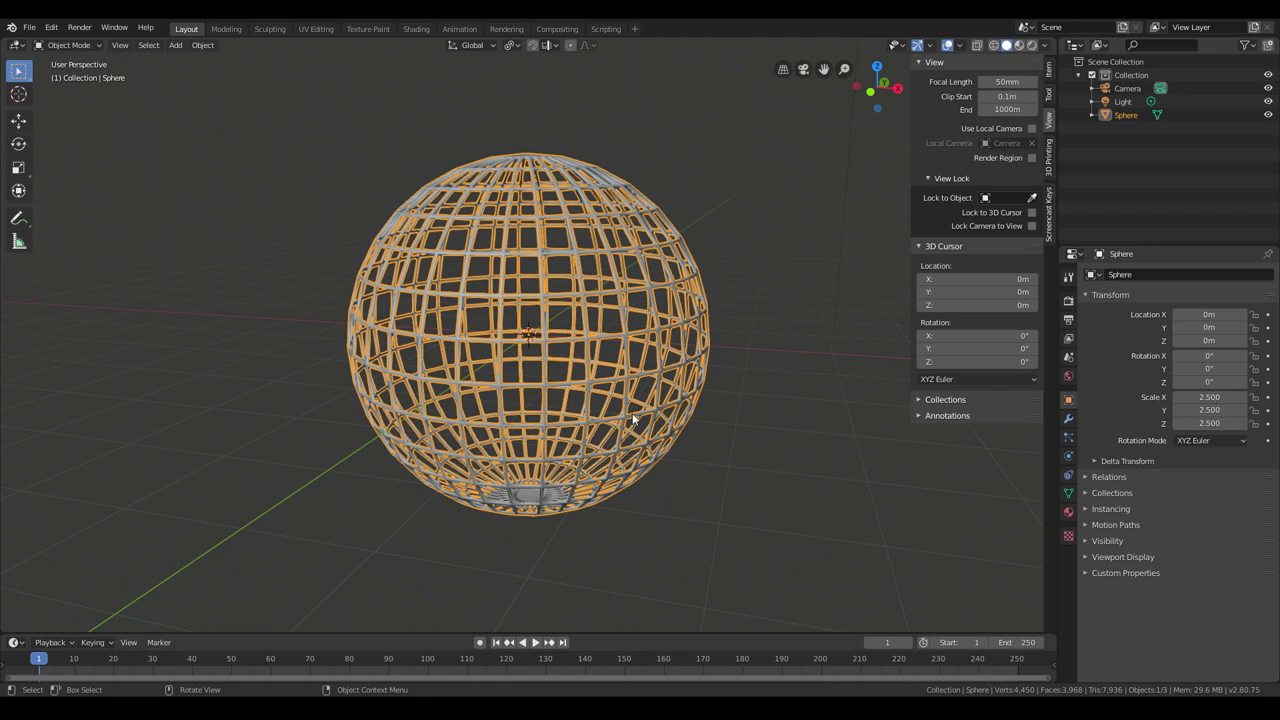
{"action": "key", "text": "Delete"}
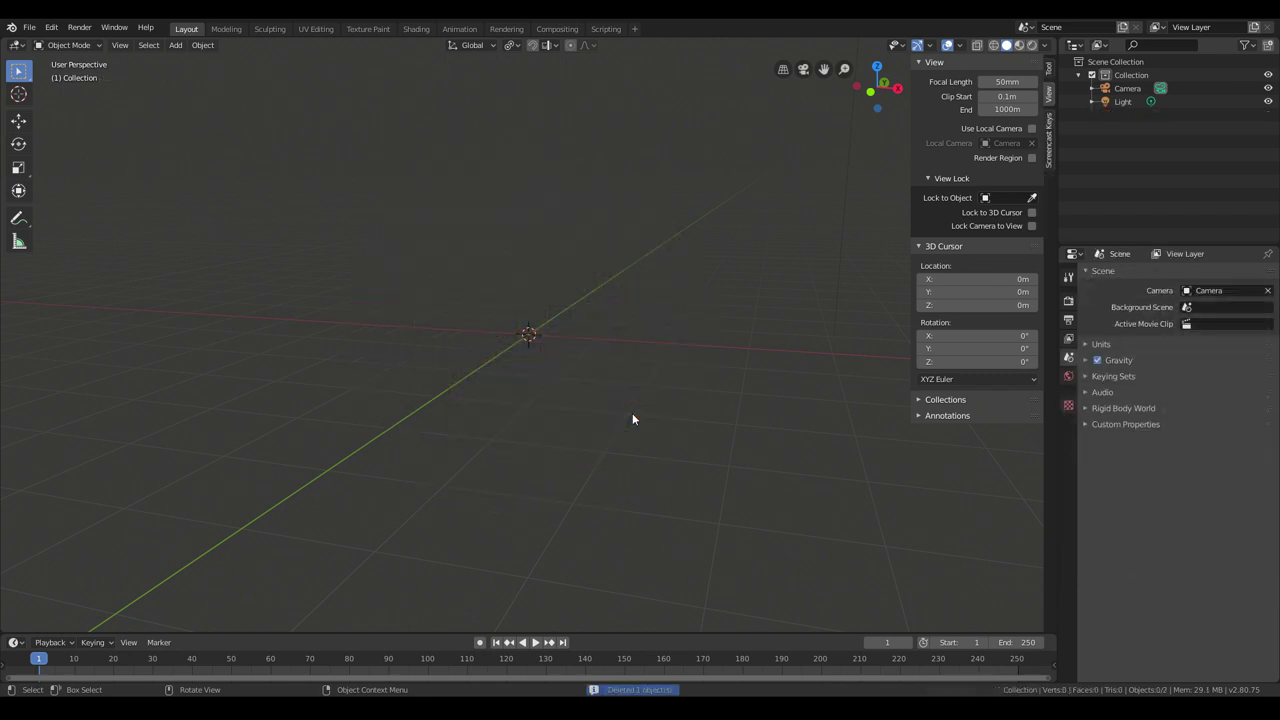
Step: Add a UV sphere and set its radius to 2.5m
{"action": "left_click", "coordinate": [175, 45]}
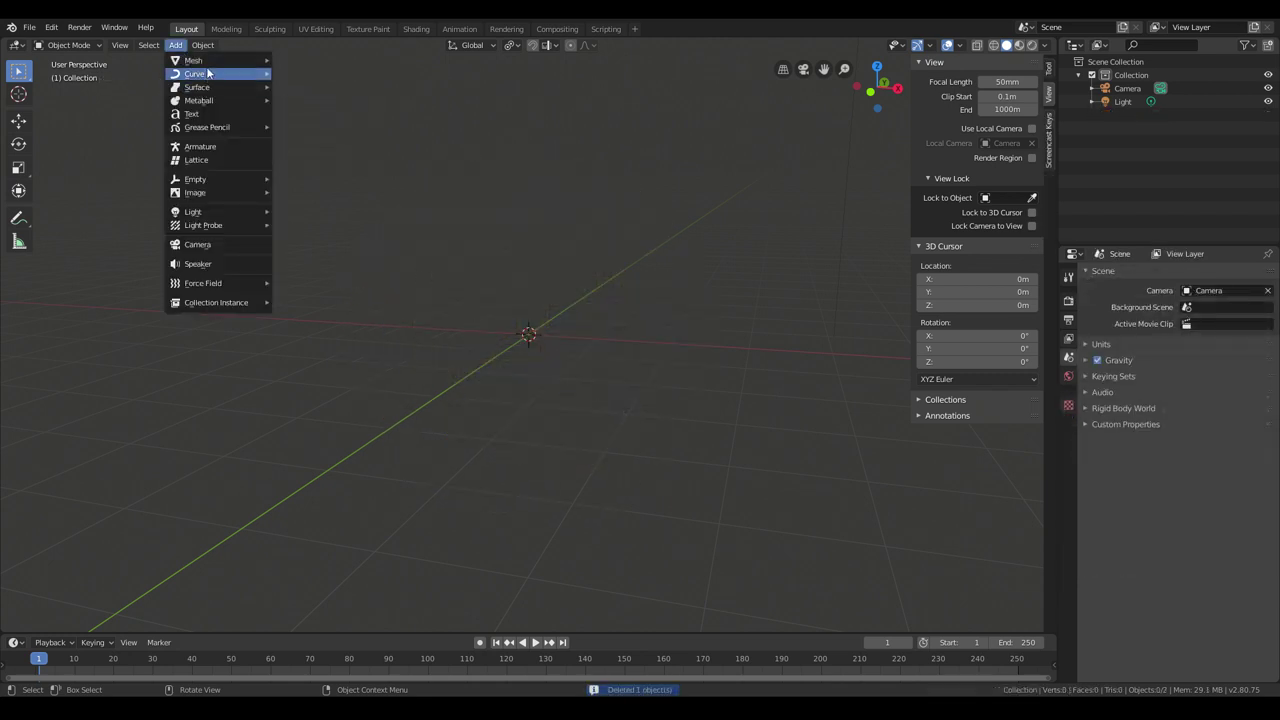
{"action": "mouse_move", "coordinate": [207, 61]}
{"action": "left_click", "coordinate": [296, 101]}
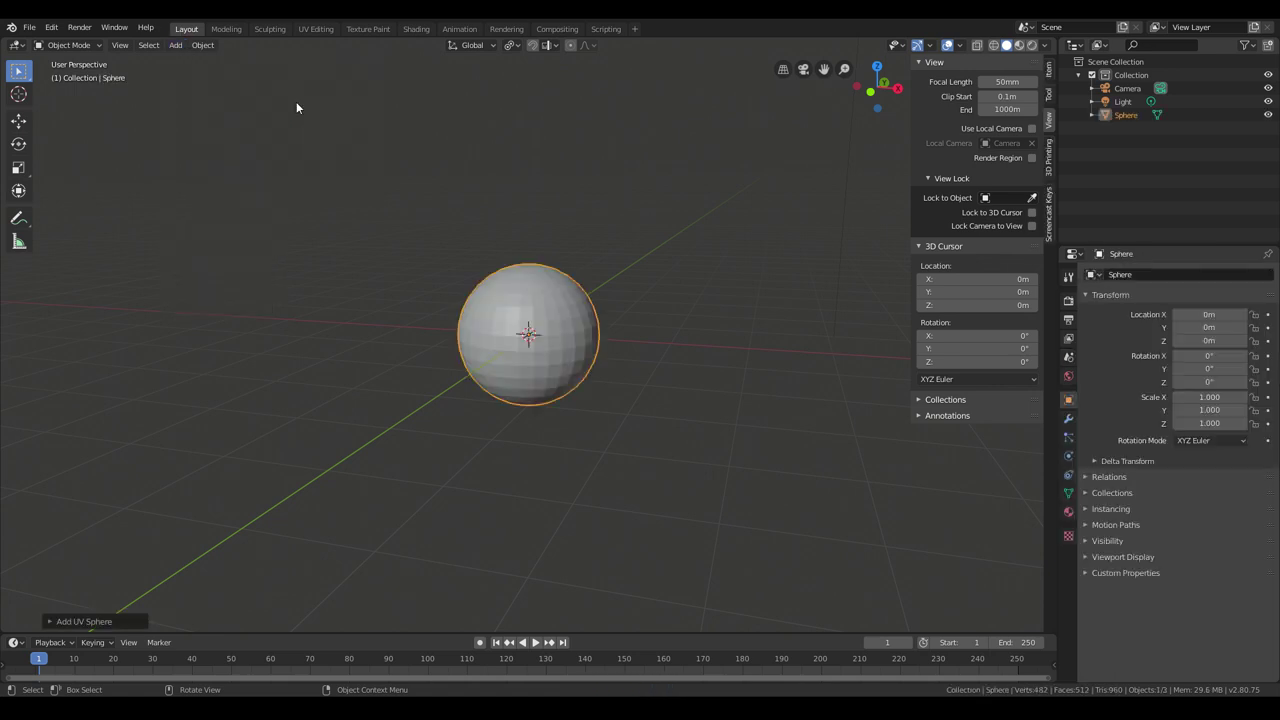
{"action": "left_click", "coordinate": [49, 624]}
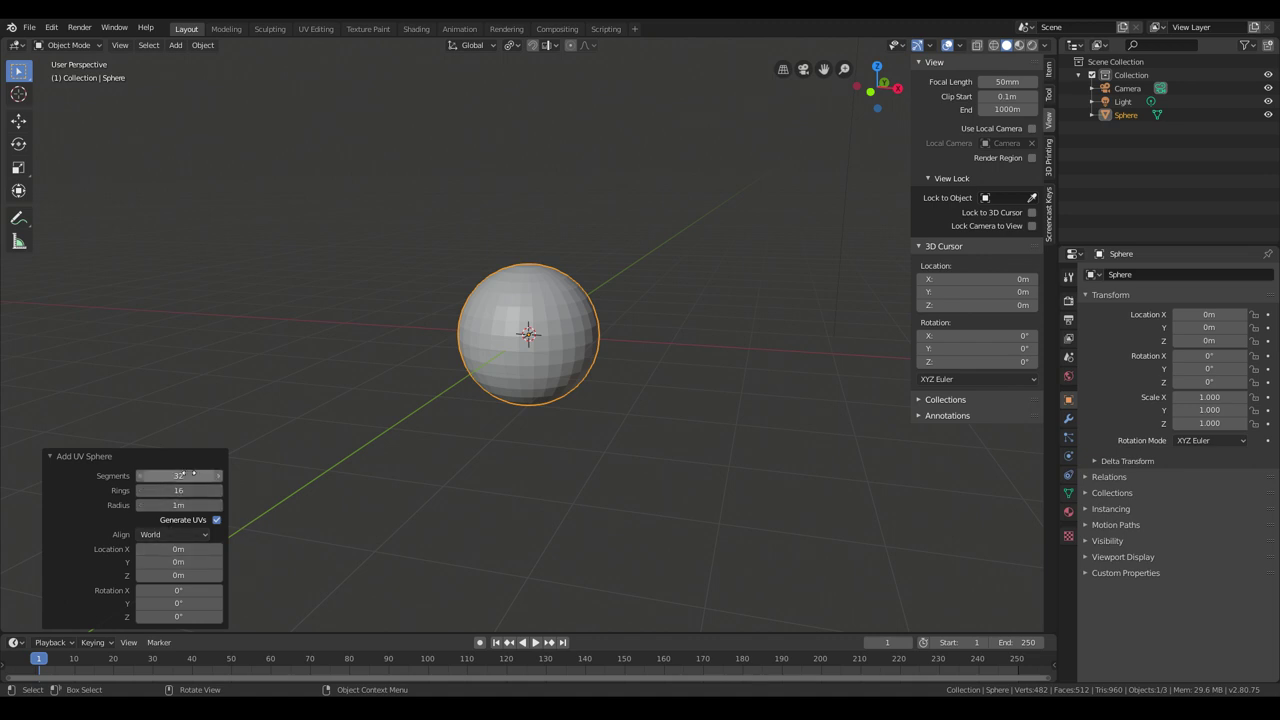
{"action": "key", "text": "KP_7"}
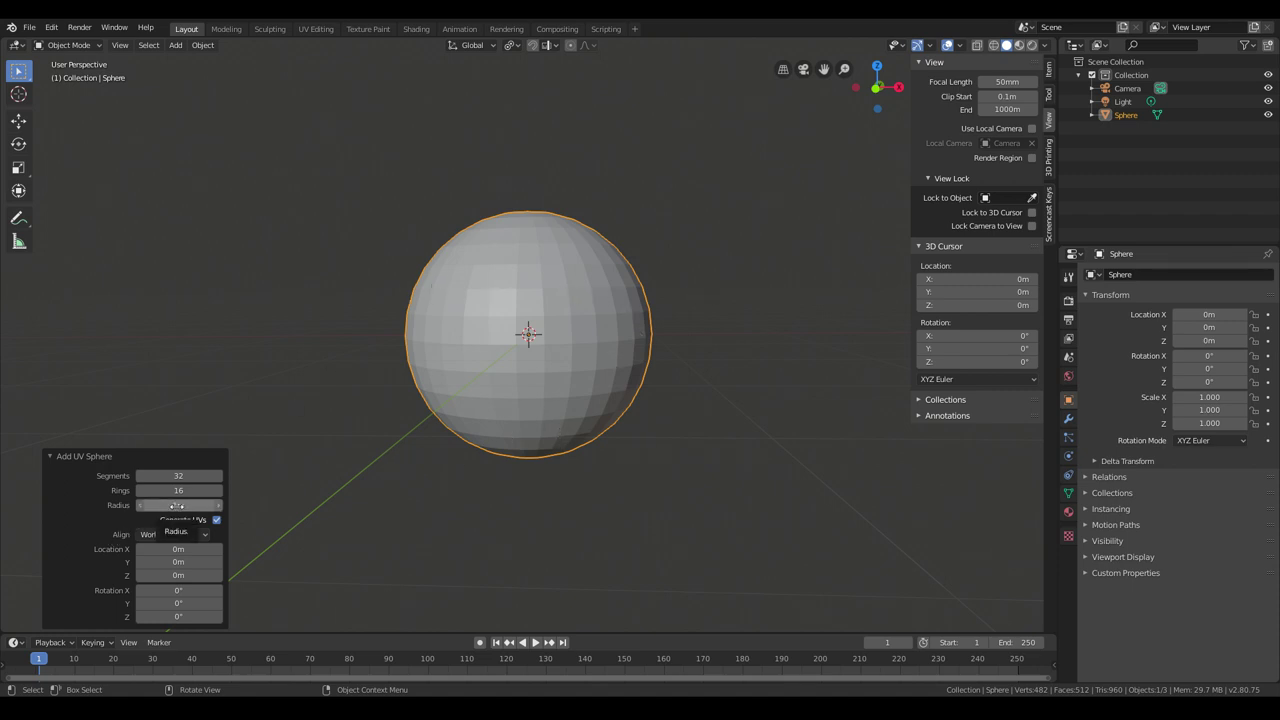
{"action": "left_click", "coordinate": [175, 505]}
{"action": "type", "text": "5m"}
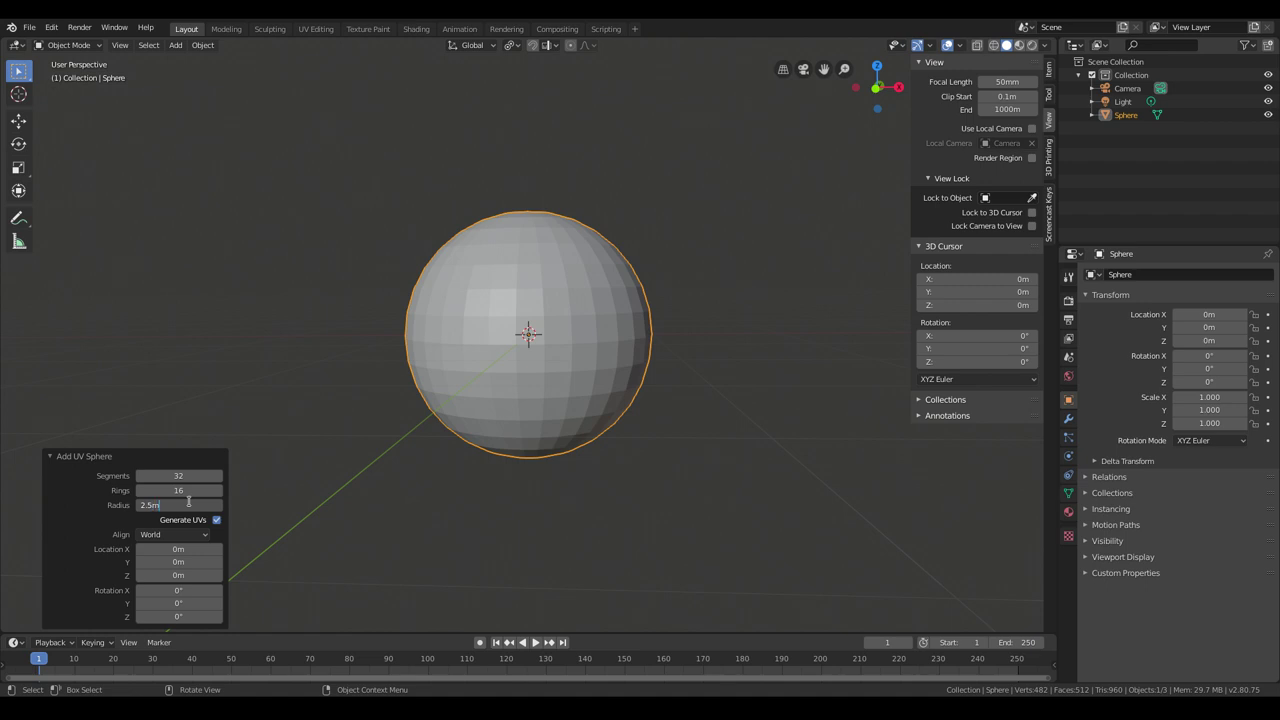
{"action": "key", "text": "Return"}
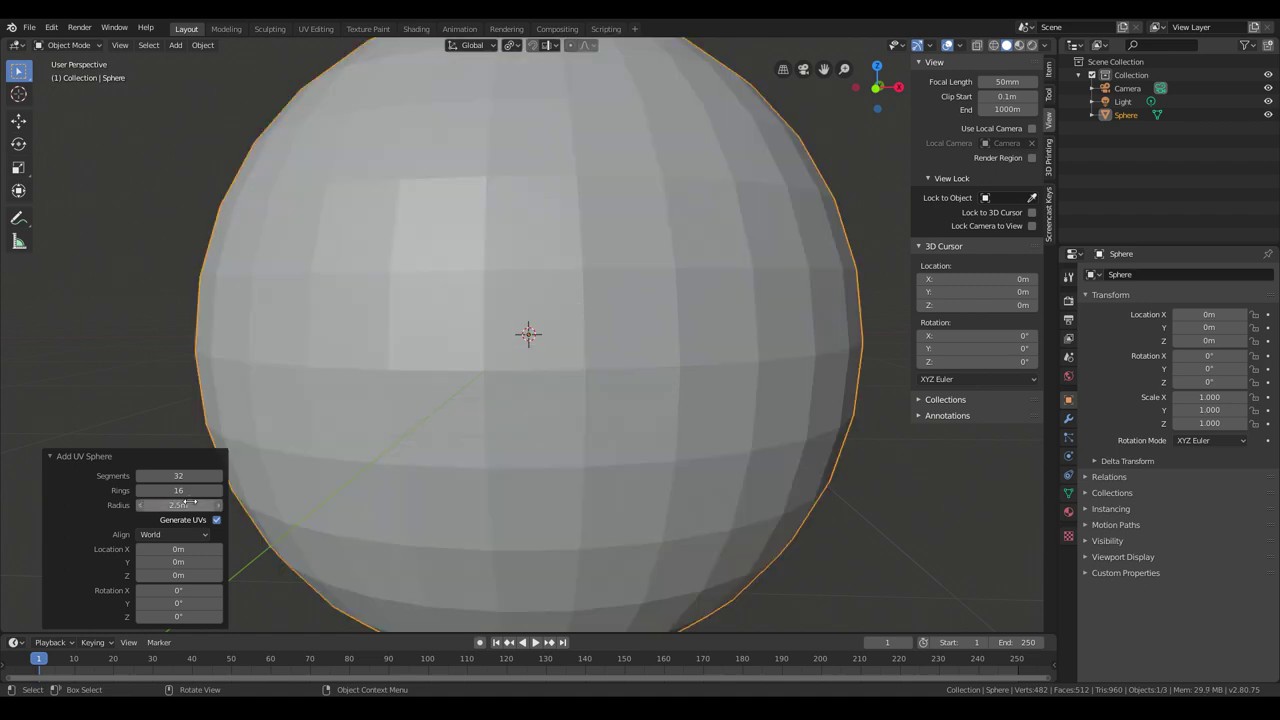
{"action": "scroll", "coordinate": [455, 393], "scroll_direction": "down", "scroll_amount": 6}
{"action": "middle_click_drag", "start_coordinate": [455, 393], "coordinate": [440, 432]}
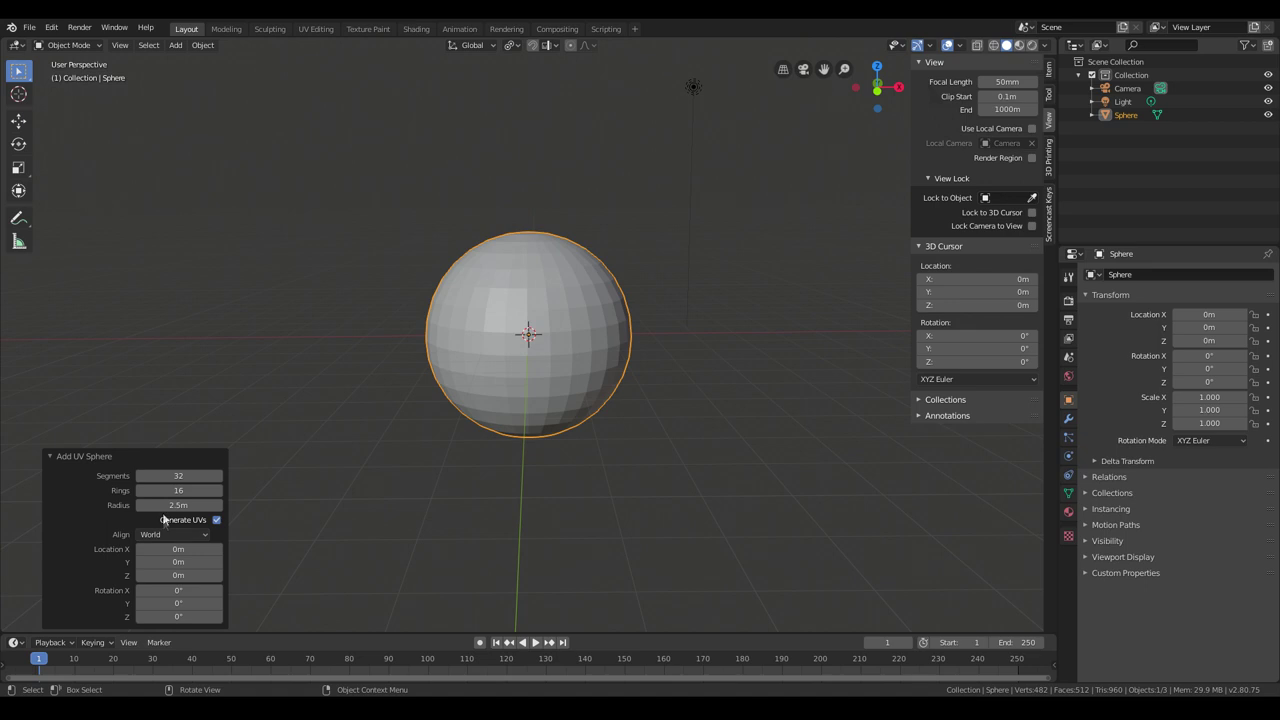
Step: Give the sphere 16 segments and 12 rings, then enter Edit Mode
{"action": "double_click", "coordinate": [185, 477]}
{"action": "type", "text": "16"}
{"action": "key", "text": "Return"}
{"action": "double_click", "coordinate": [184, 491]}
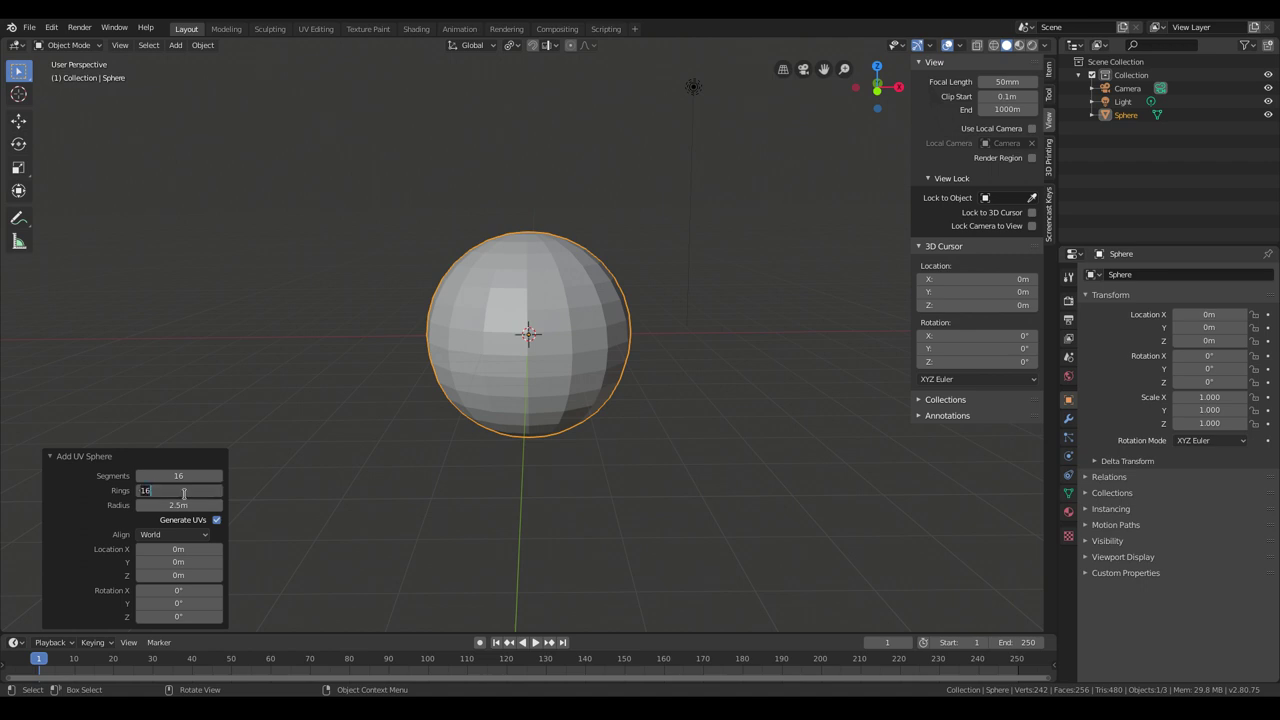
{"action": "type", "text": "12"}
{"action": "key", "text": "Return"}
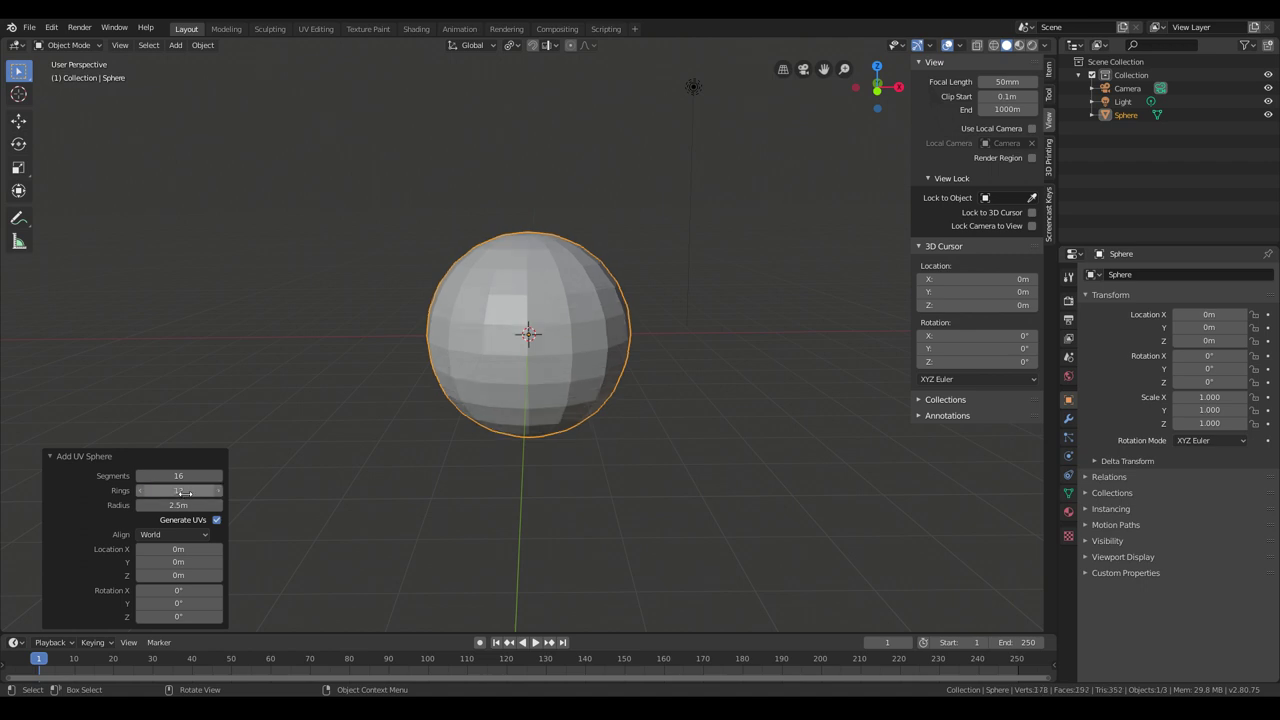
{"action": "middle_click_drag", "start_coordinate": [409, 478], "coordinate": [523, 468]}
{"action": "scroll", "coordinate": [430, 424], "scroll_direction": "up", "scroll_amount": 2}
{"action": "key", "text": "Tab"}
{"action": "scroll", "coordinate": [589, 527], "scroll_direction": "up", "scroll_amount": 3}
{"action": "scroll", "coordinate": [566, 420], "scroll_direction": "down", "scroll_amount": 2}
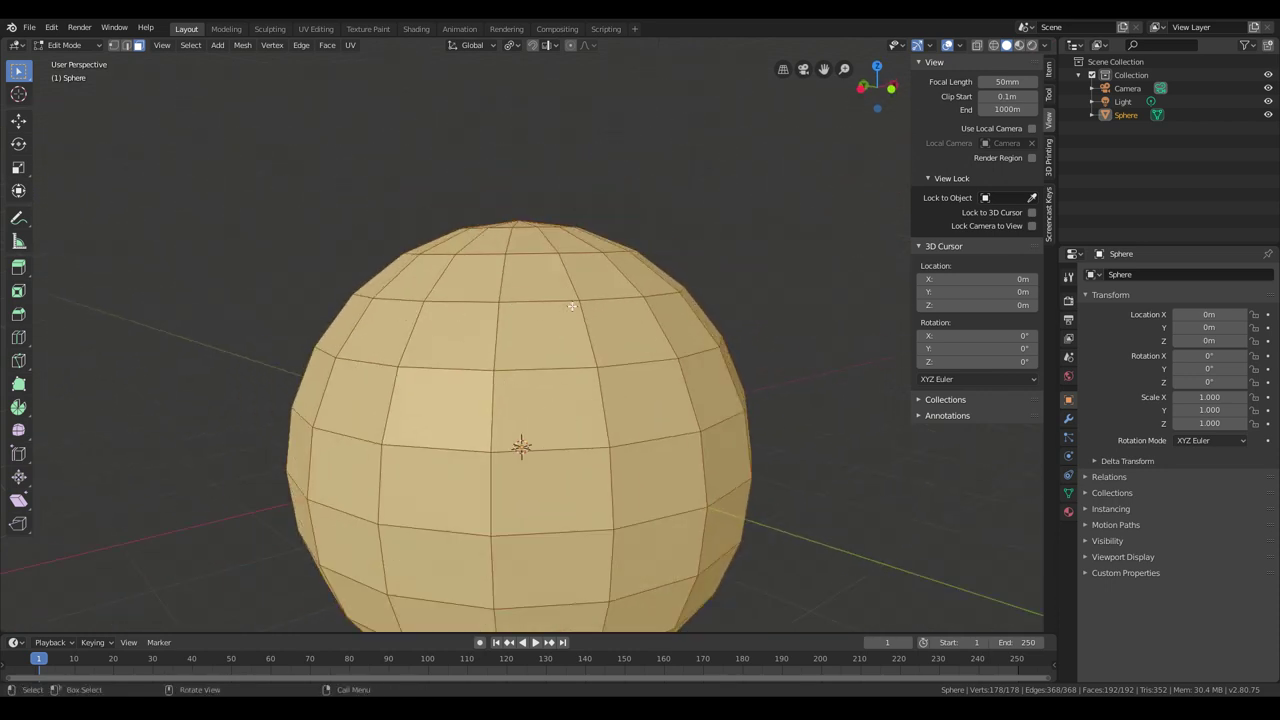
{"action": "middle_click_drag", "start_coordinate": [571, 306], "coordinate": [571, 303]}
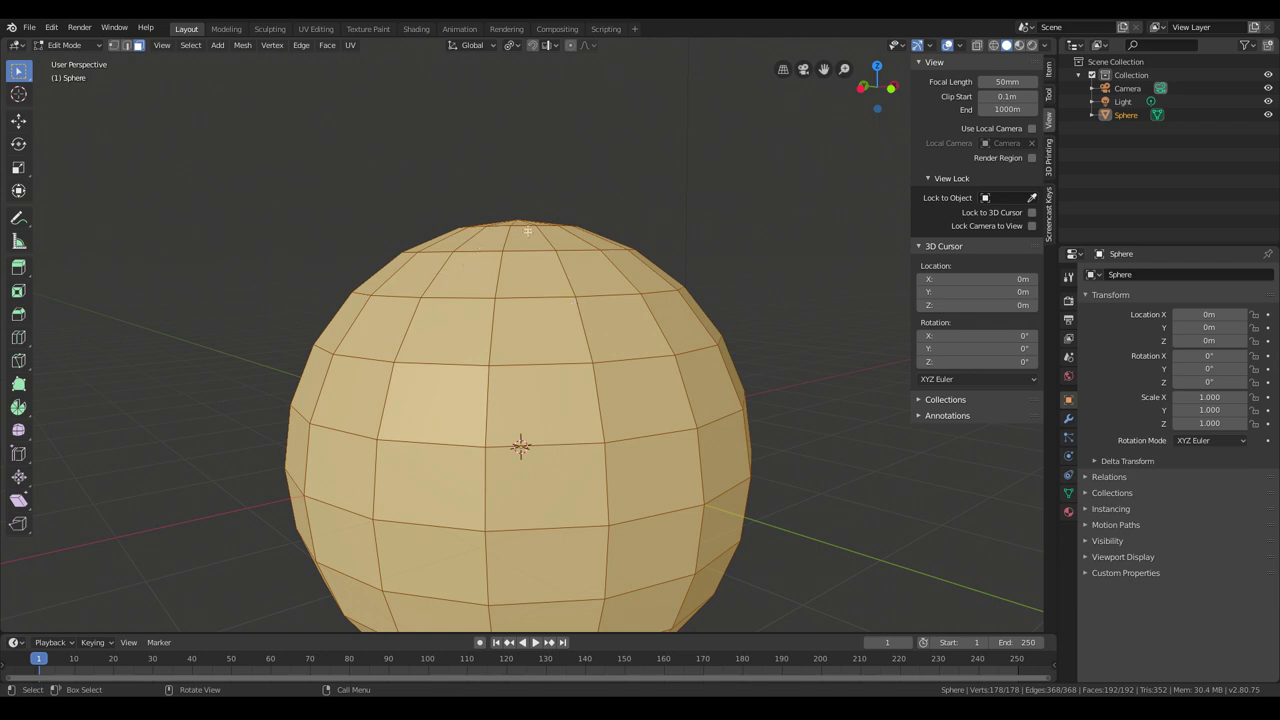
{"action": "middle_click_drag", "start_coordinate": [527, 231], "coordinate": [590, 258]}
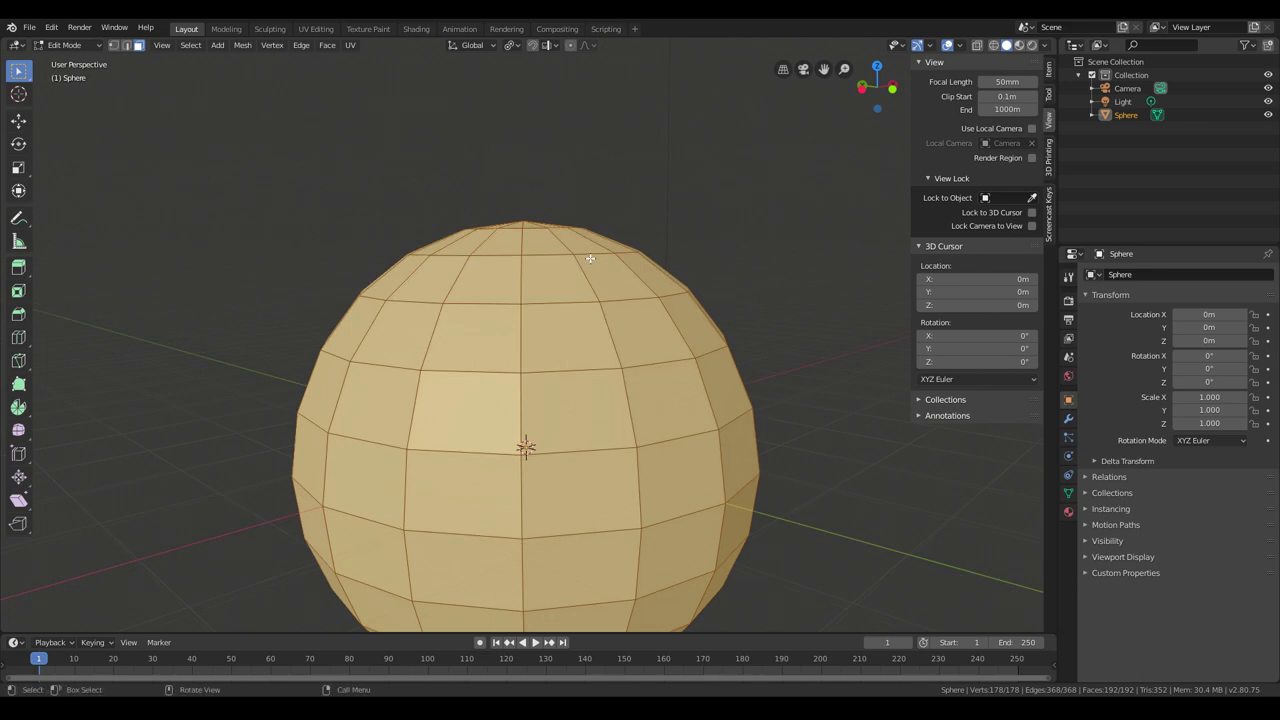
{"action": "middle_click_drag", "start_coordinate": [590, 258], "coordinate": [607, 276]}
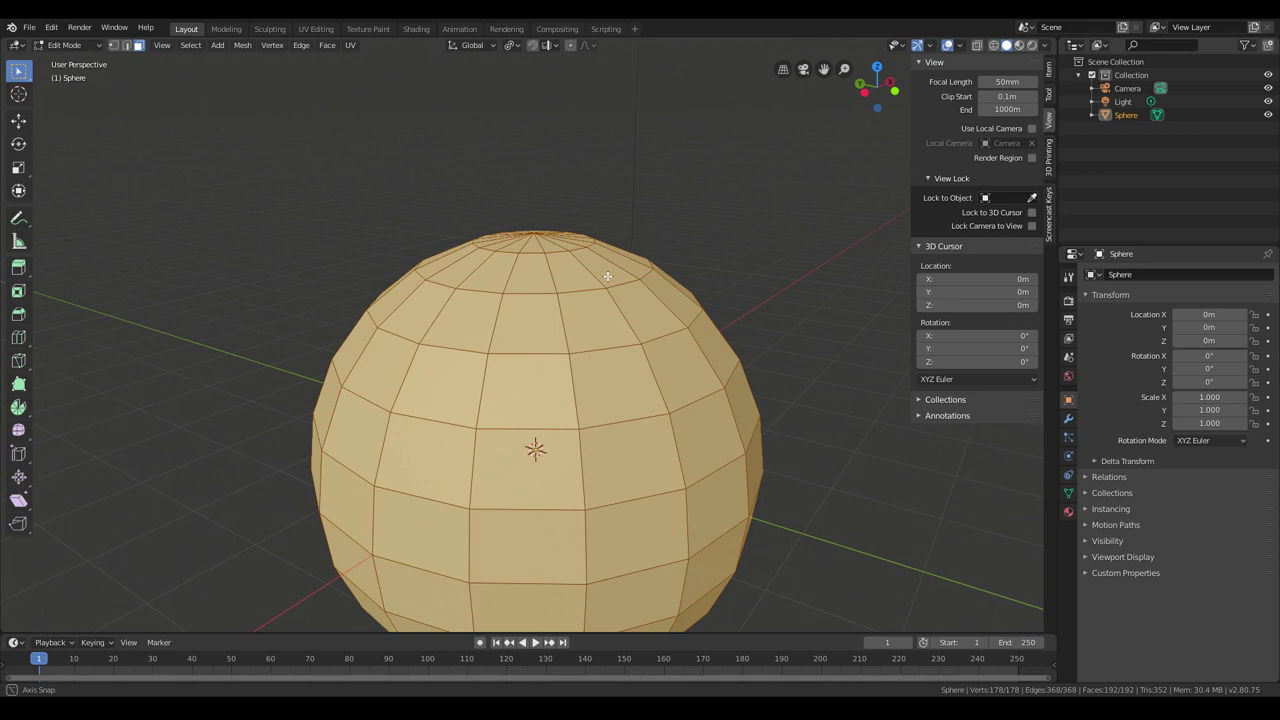
{"action": "middle_click_drag", "start_coordinate": [607, 276], "coordinate": [626, 360]}
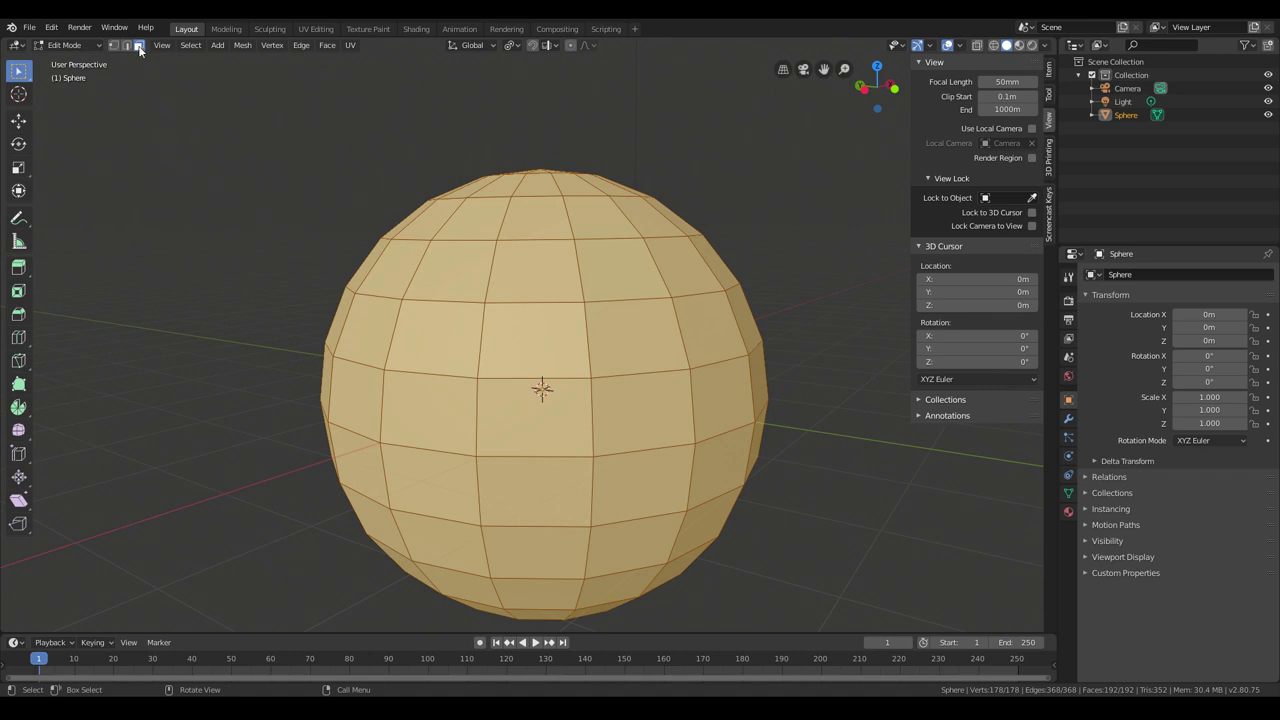
{"action": "middle_click_drag", "start_coordinate": [585, 309], "coordinate": [617, 337]}
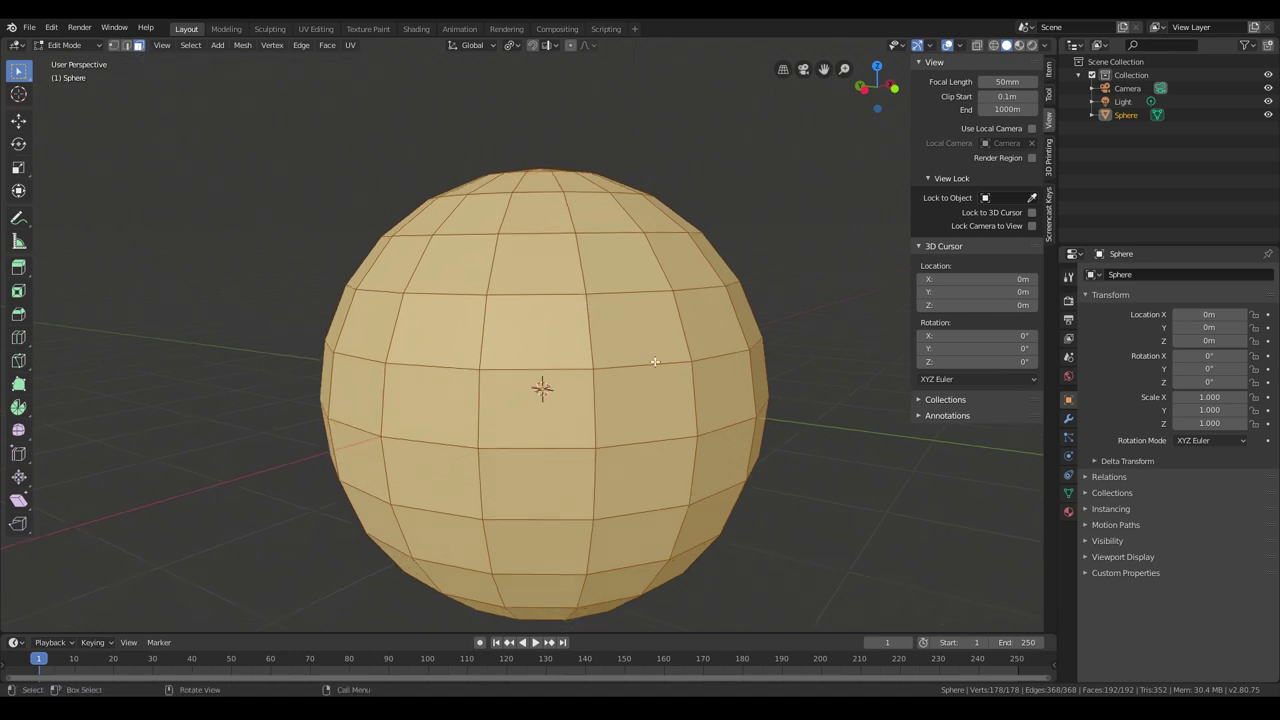
{"action": "key", "text": "i"}
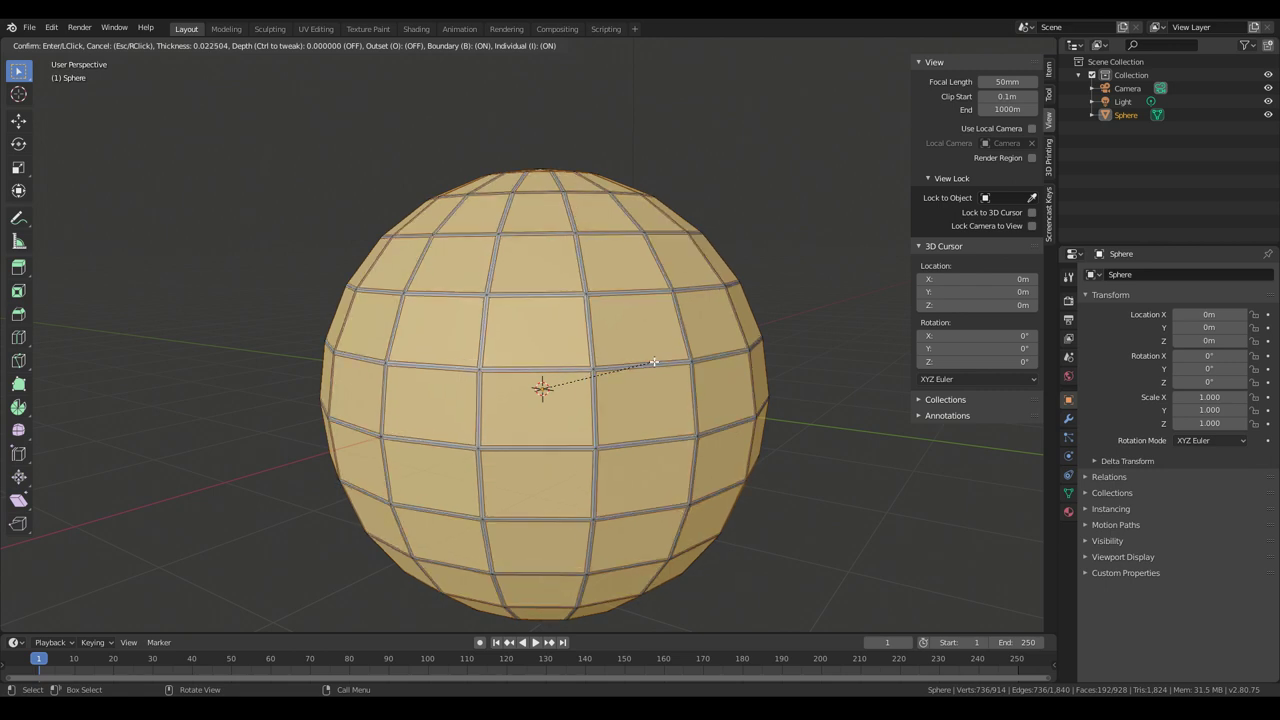
Step: Confirm the individual face inset and extrude the panels along their normals
{"action": "left_click", "coordinate": [652, 361]}
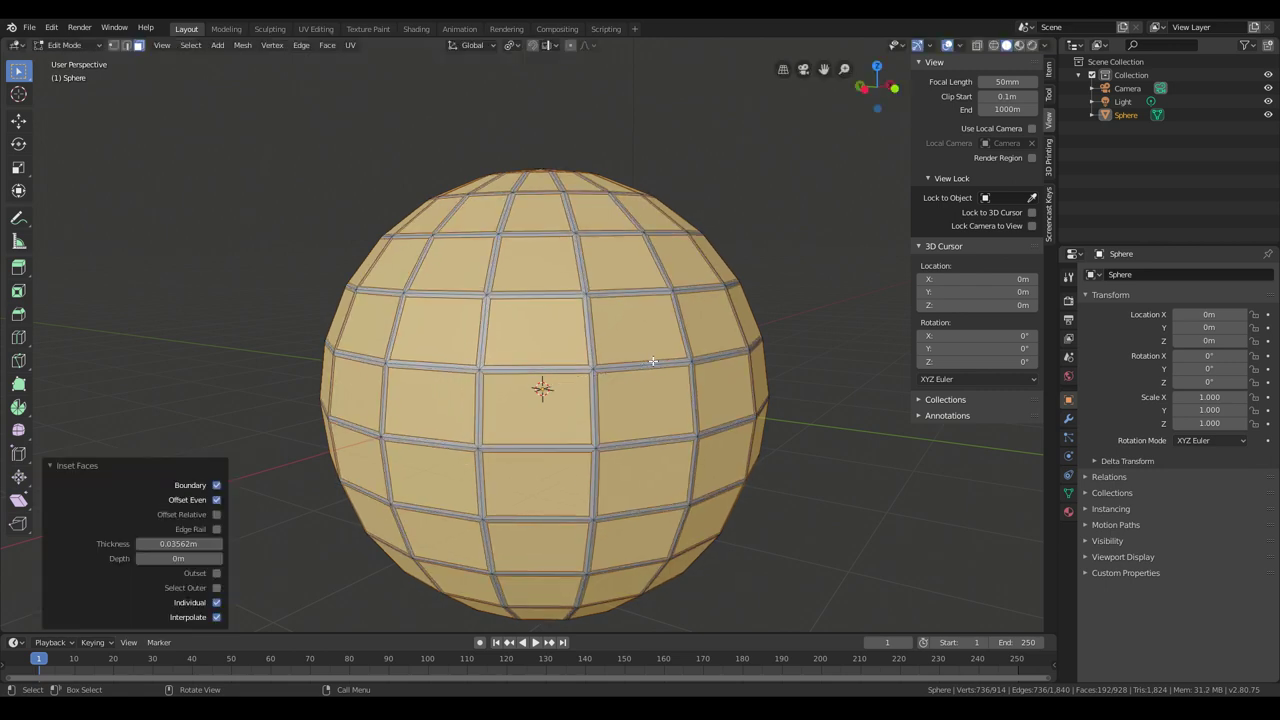
{"action": "middle_click_drag", "start_coordinate": [652, 361], "coordinate": [781, 451]}
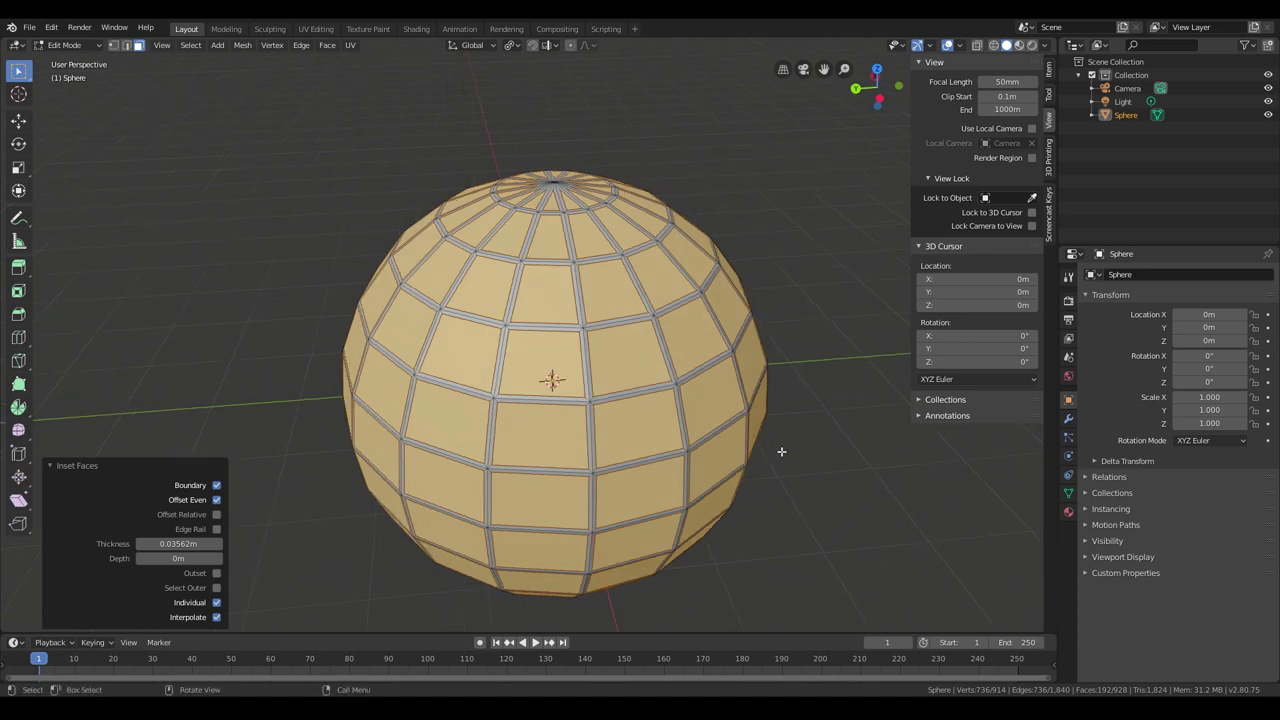
{"action": "key", "text": "e"}
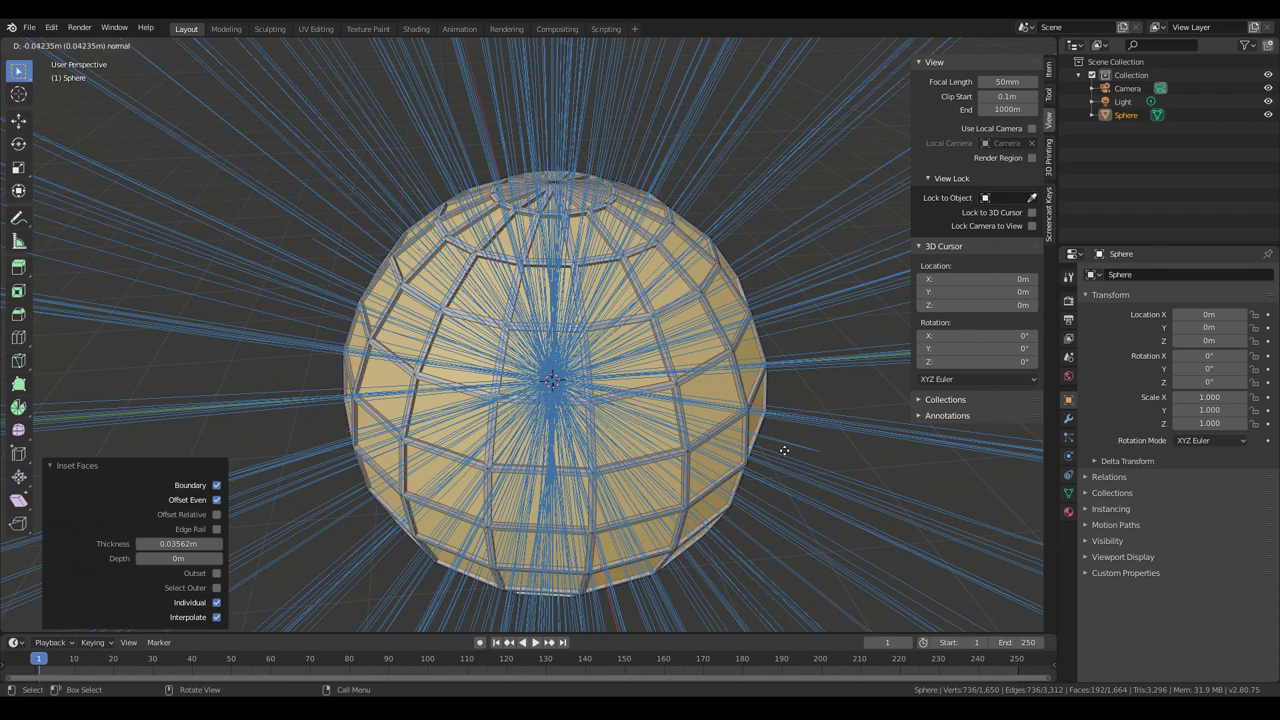
{"action": "left_click", "coordinate": [784, 450]}
{"action": "middle_click_drag", "start_coordinate": [784, 450], "coordinate": [732, 482]}
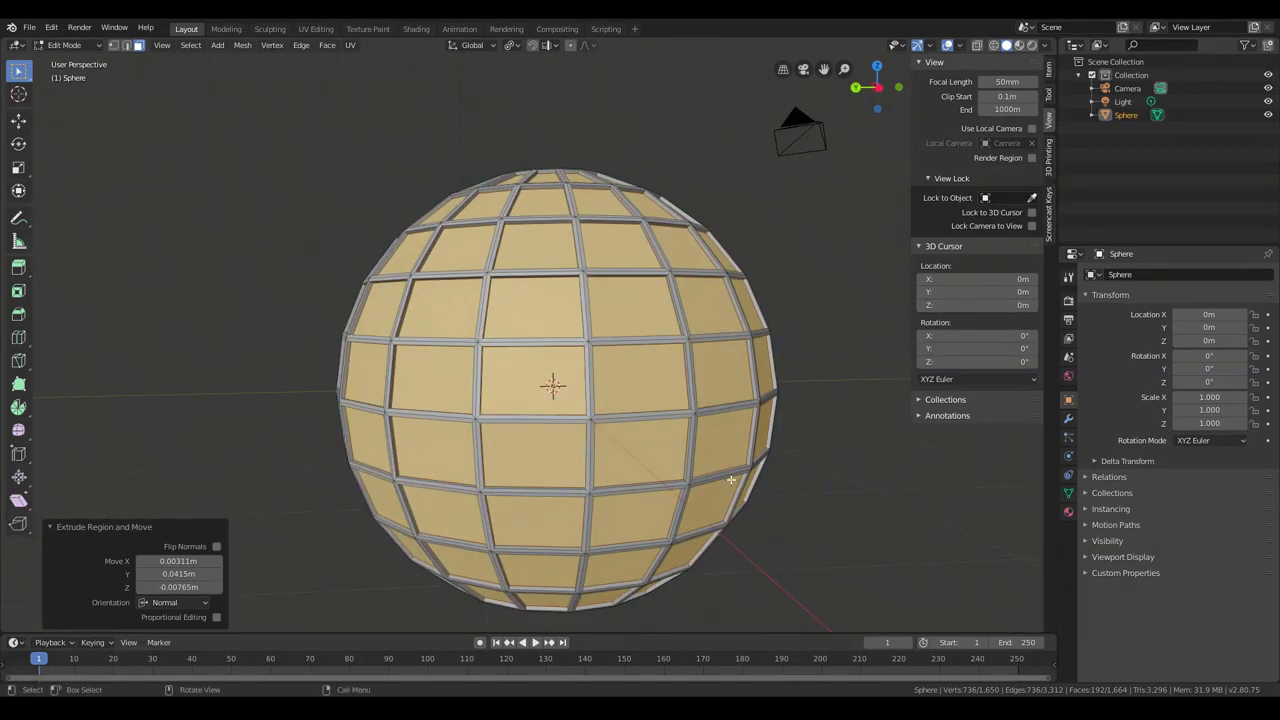
{"action": "right_click", "coordinate": [731, 481]}
Step: Delete the panel faces so only the lattice struts remain
{"action": "left_click", "coordinate": [737, 486]}
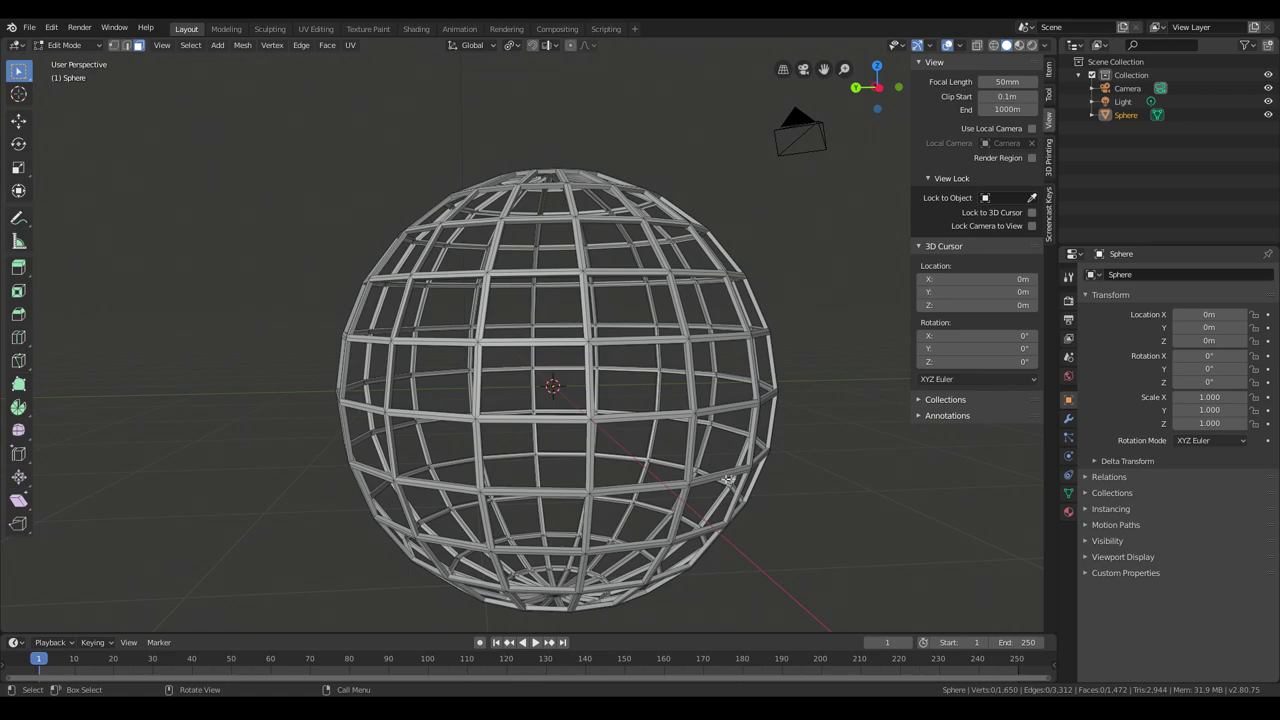
{"action": "middle_click_drag", "start_coordinate": [729, 480], "coordinate": [206, 396]}
{"action": "scroll", "coordinate": [505, 502], "scroll_direction": "up", "scroll_amount": 8}
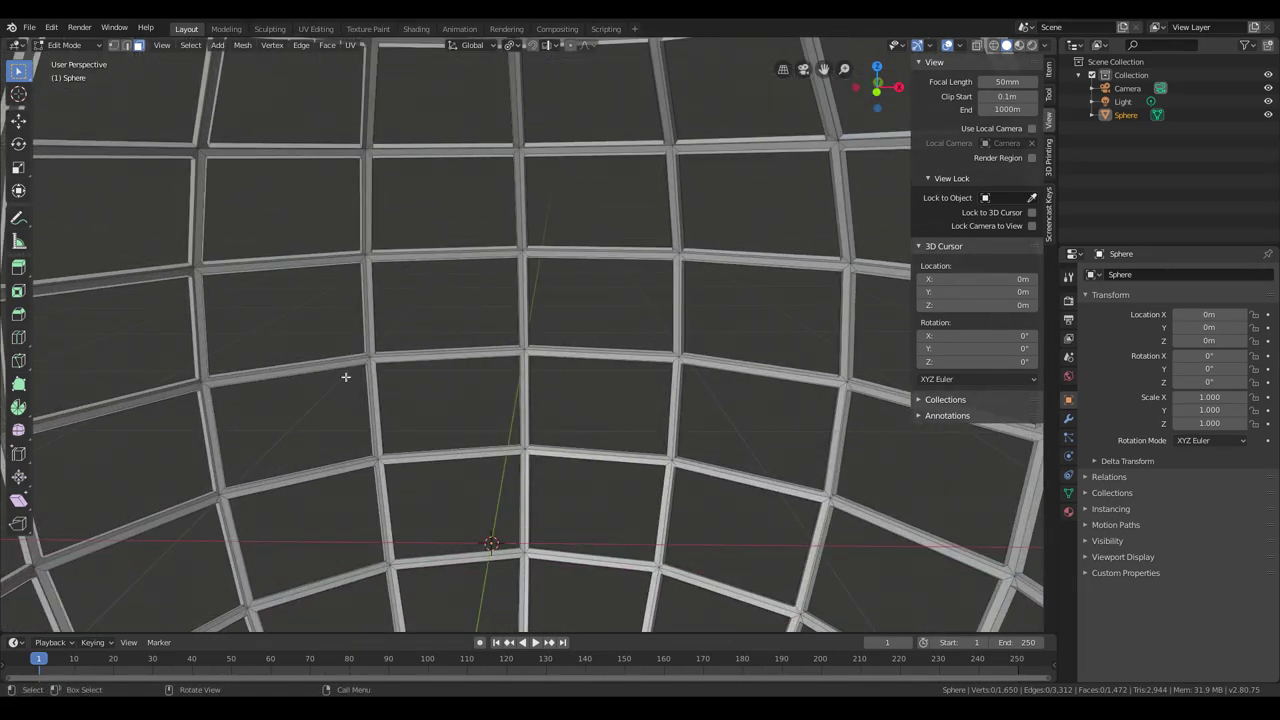
{"action": "middle_click_drag", "start_coordinate": [345, 377], "coordinate": [360, 423]}
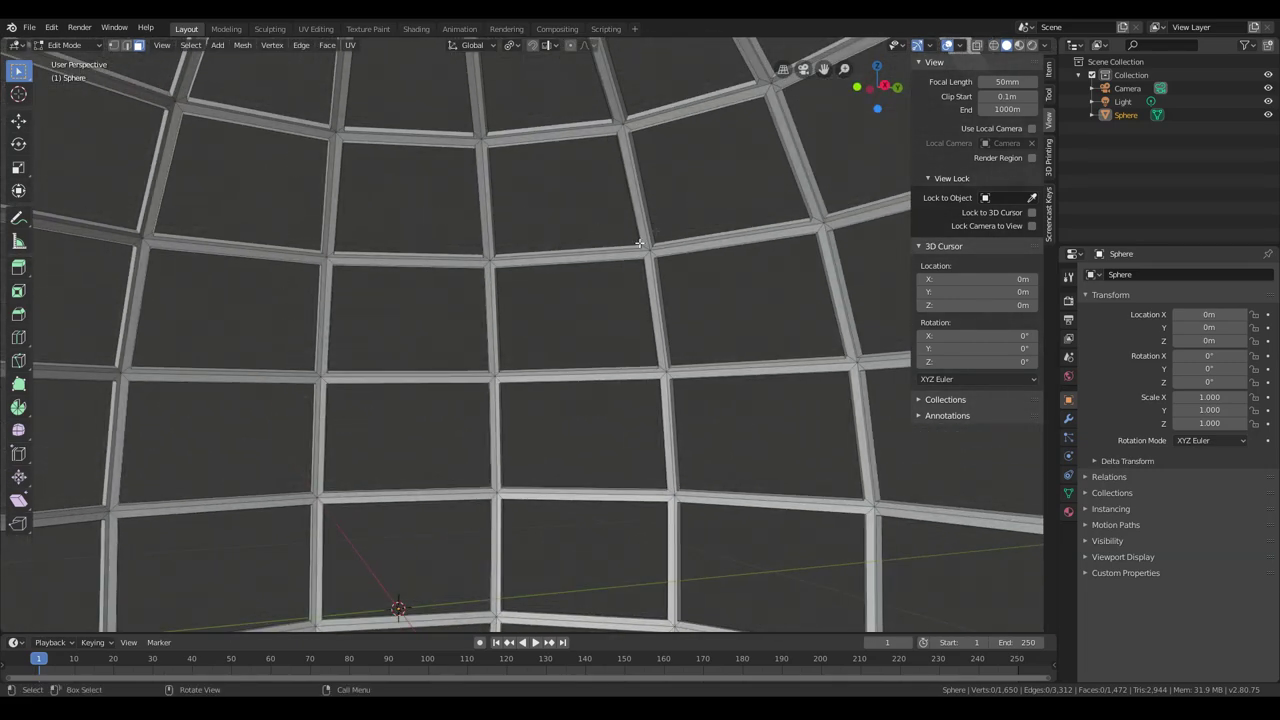
{"action": "scroll", "coordinate": [514, 372], "scroll_direction": "down", "scroll_amount": 10}
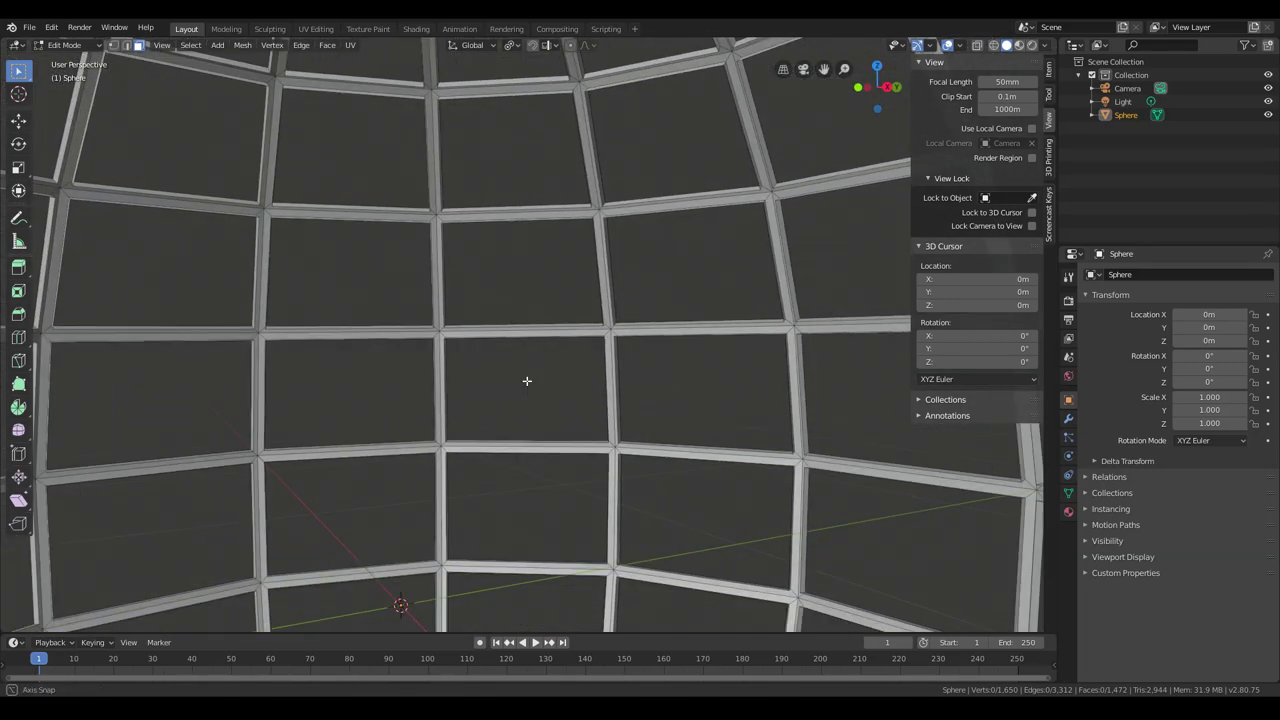
{"action": "middle_click_drag", "start_coordinate": [514, 372], "coordinate": [581, 351]}
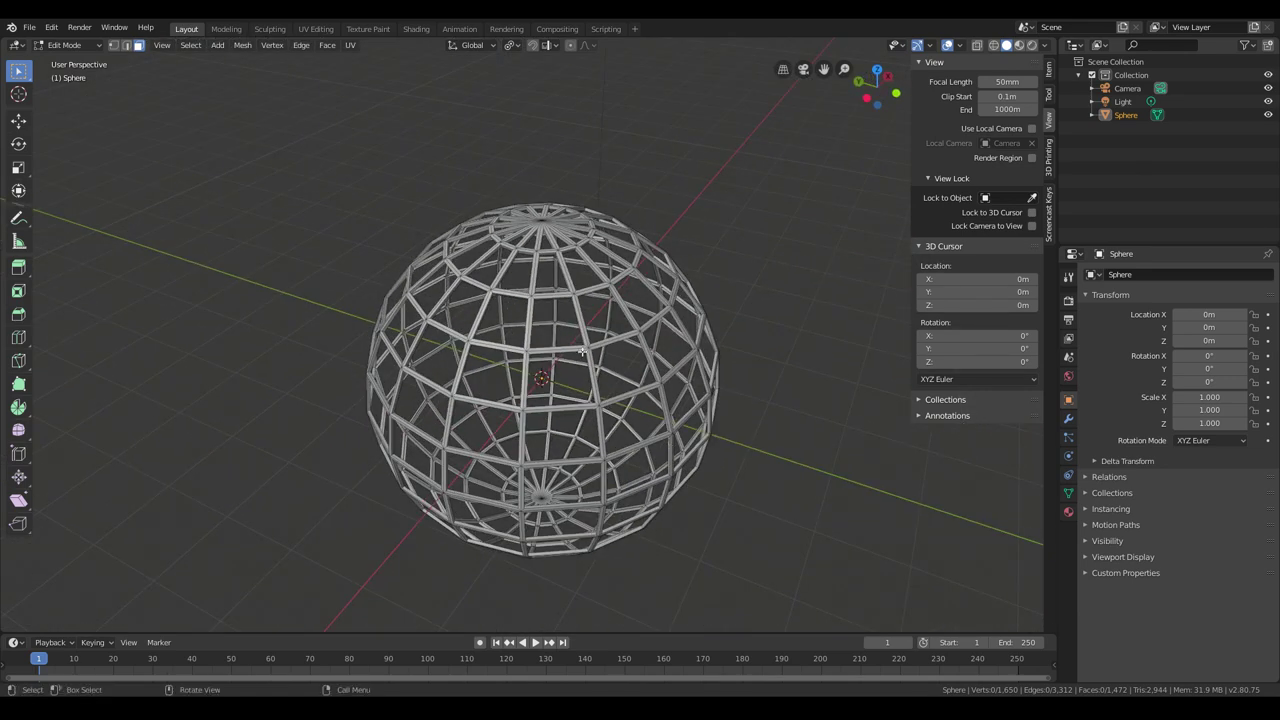
{"action": "middle_click_drag", "start_coordinate": [597, 428], "coordinate": [560, 380]}
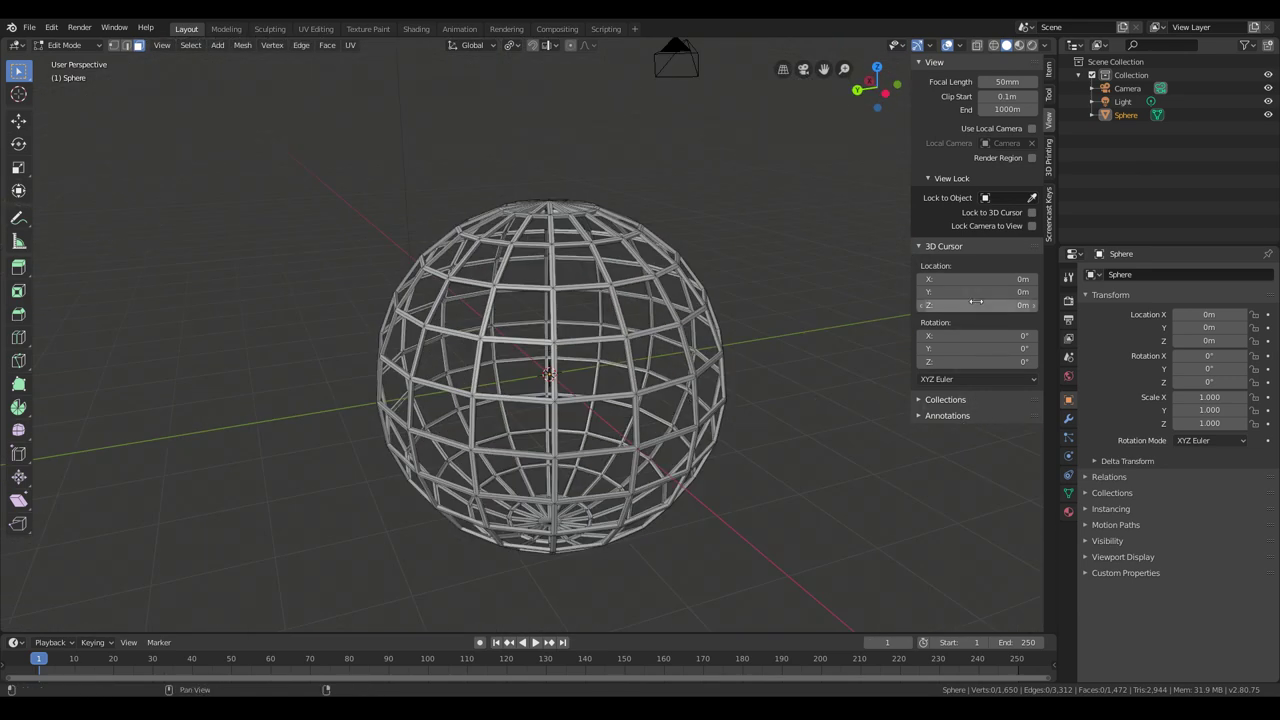
Step: Enable face Normals in Viewport Overlays and zoom in on the struts
{"action": "left_click", "coordinate": [959, 46]}
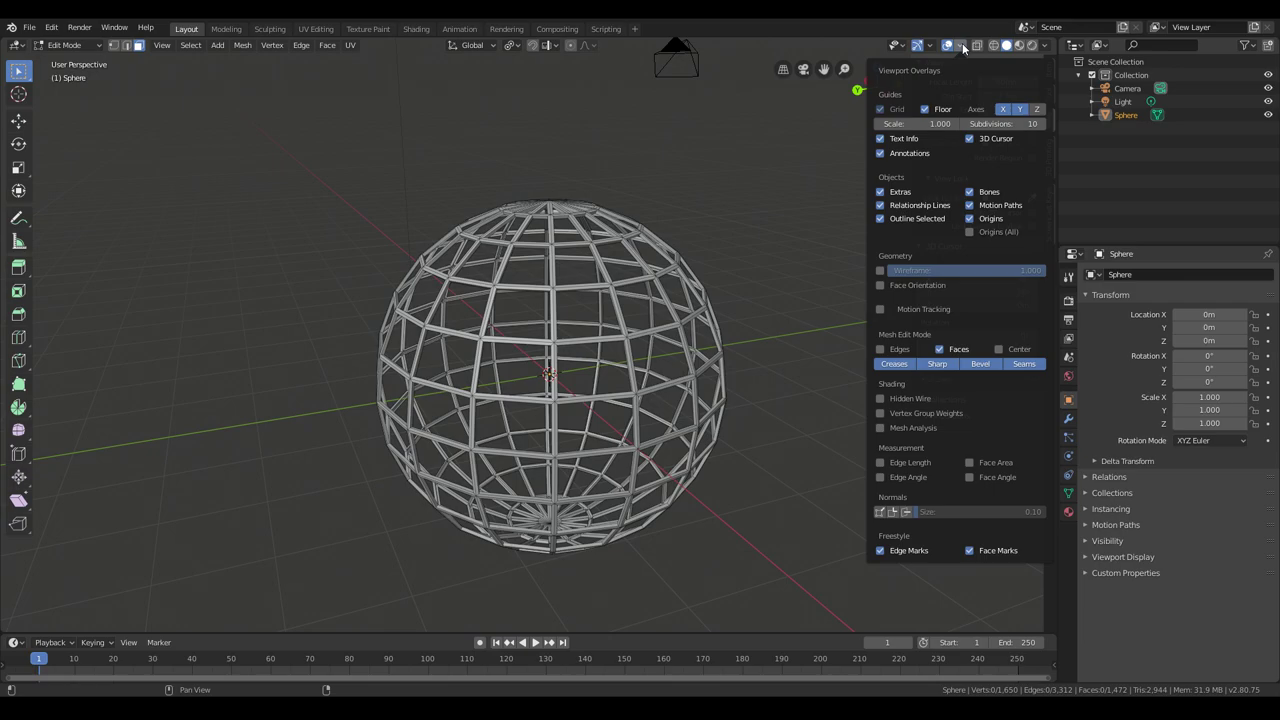
{"action": "left_click", "coordinate": [905, 512]}
{"action": "scroll", "coordinate": [684, 398], "scroll_direction": "up", "scroll_amount": 6}
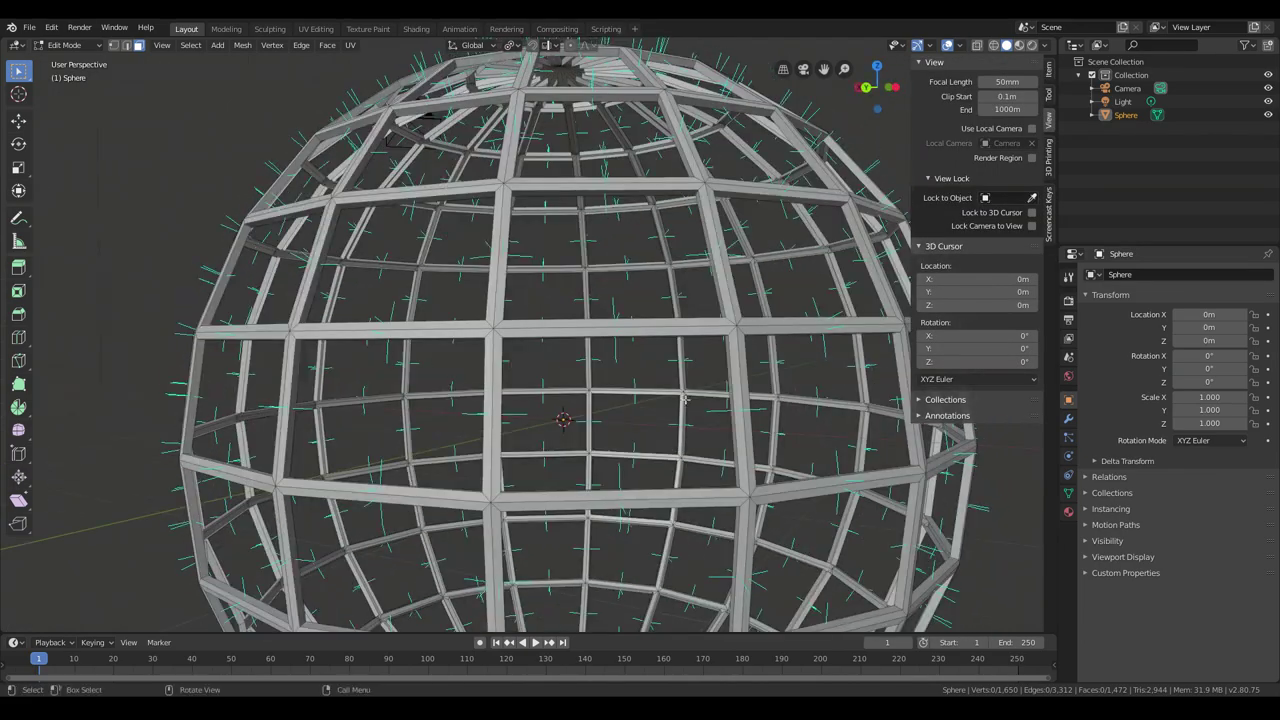
{"action": "mouse_move", "coordinate": [684, 398]}
{"action": "middle_mouse_down"}
{"action": "mouse_move", "coordinate": [713, 347]}
{"action": "mouse_move", "coordinate": [659, 326]}
{"action": "mouse_move", "coordinate": [703, 412]}
{"action": "middle_mouse_up"}
{"action": "scroll", "coordinate": [703, 412], "scroll_direction": "up", "scroll_amount": 8}
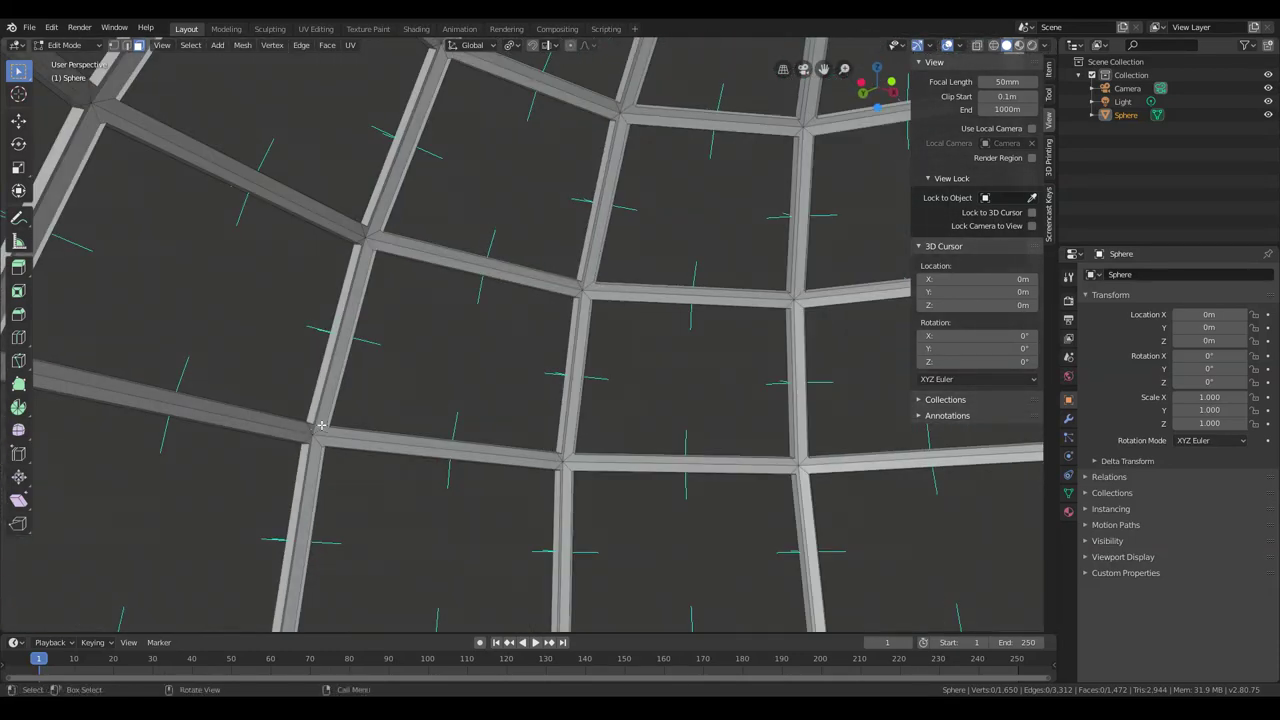
Step: Fill a test face between selected lattice edges
{"action": "key", "text": "a"}
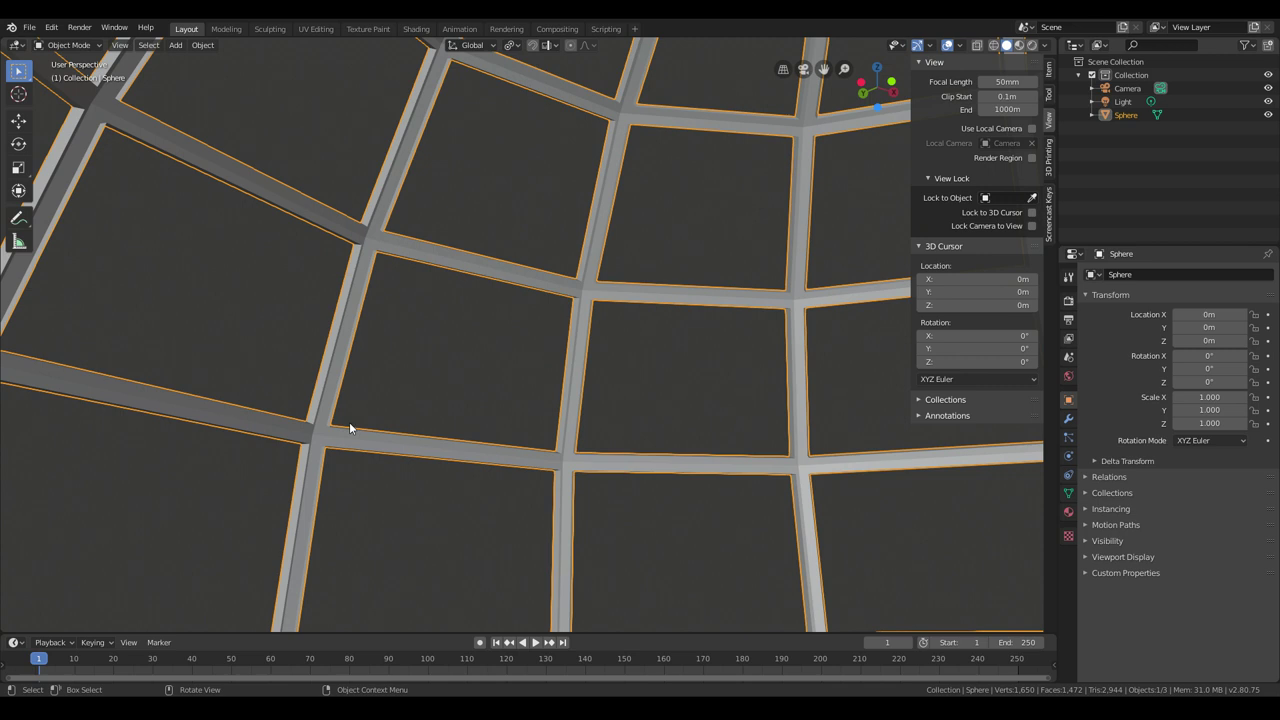
{"action": "key", "text": "alt+a"}
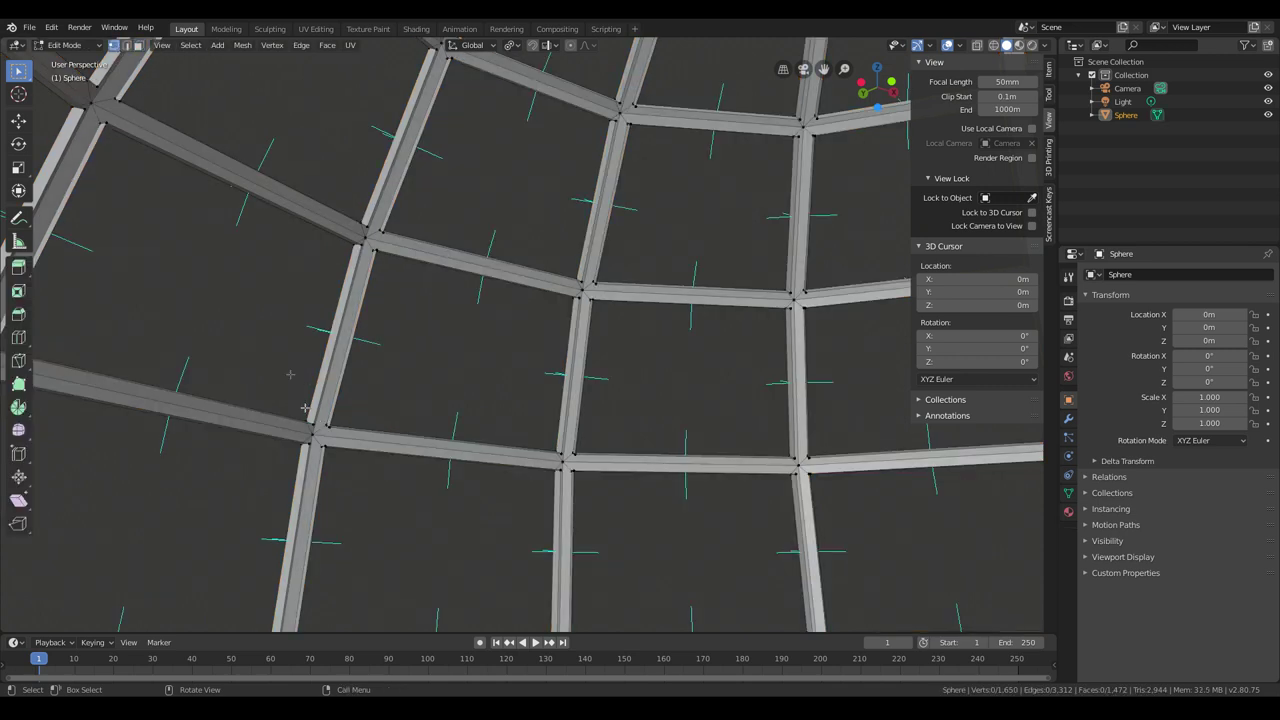
{"action": "right_click", "coordinate": [318, 426]}
{"action": "middle_click_drag", "start_coordinate": [419, 206], "coordinate": [452, 102]}
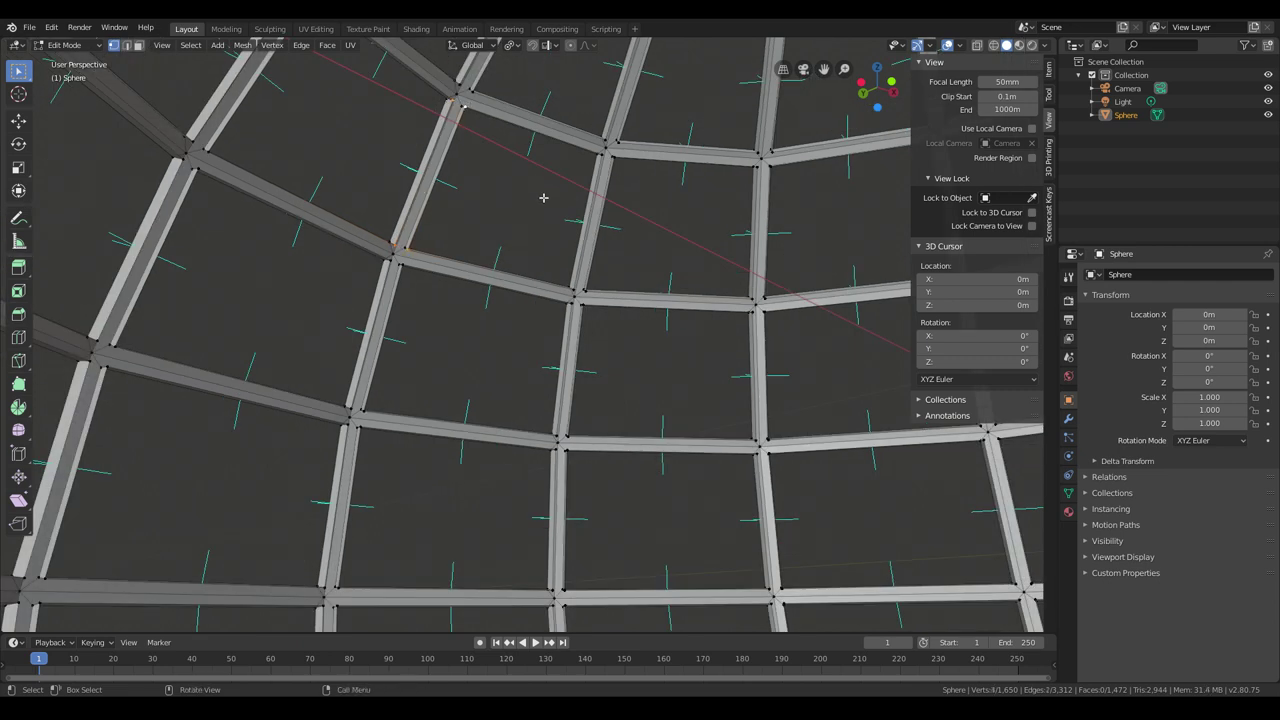
{"action": "key", "text": "f"}
{"action": "middle_click_drag", "start_coordinate": [421, 177], "coordinate": [449, 257]}
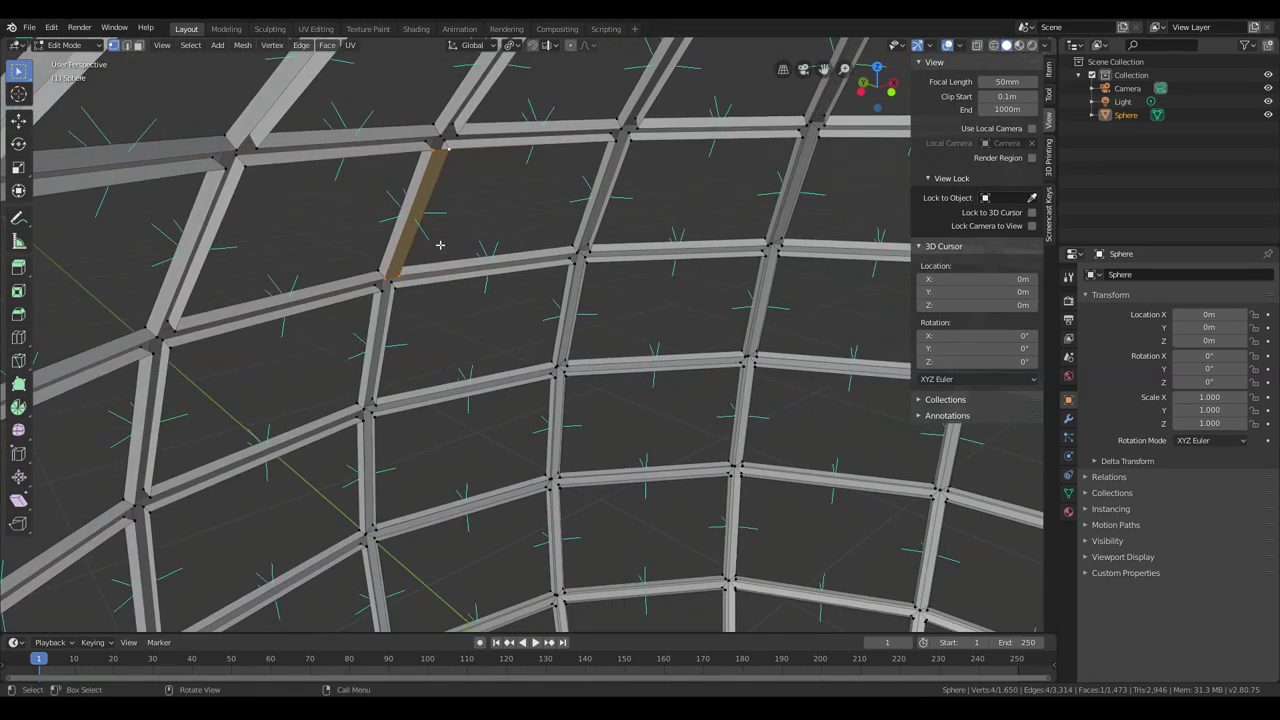
Step: Delete the test face and zoom out to frame the whole sphere
{"action": "key", "text": "x"}
{"action": "left_click", "coordinate": [443, 251]}
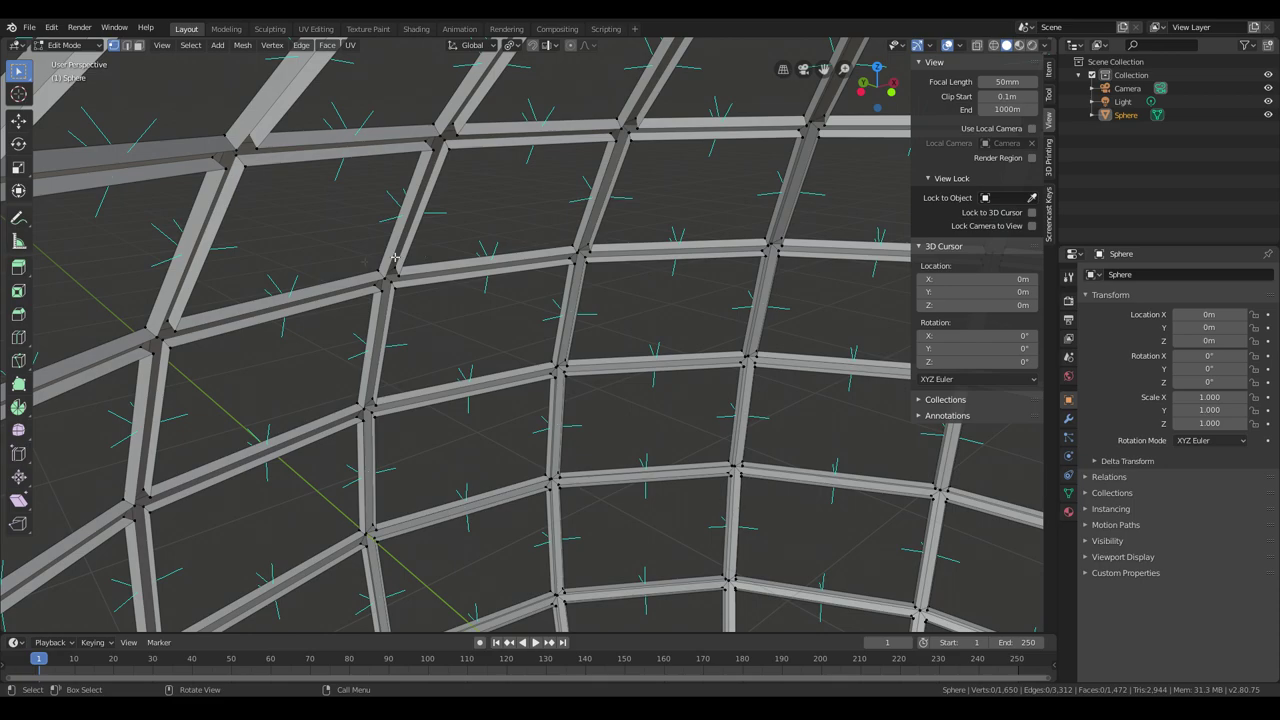
{"action": "scroll", "coordinate": [620, 258], "scroll_direction": "down", "scroll_amount": 5}
{"action": "scroll", "coordinate": [620, 258], "scroll_direction": "down", "scroll_amount": 5}
{"action": "middle_click_drag", "start_coordinate": [620, 258], "coordinate": [575, 288], "text": "shift"}
{"action": "scroll", "coordinate": [550, 325], "scroll_direction": "down", "scroll_amount": 2}
Step: In Object Mode, add a second UV sphere with 32 segments and 16 rings
{"action": "key", "text": "Tab"}
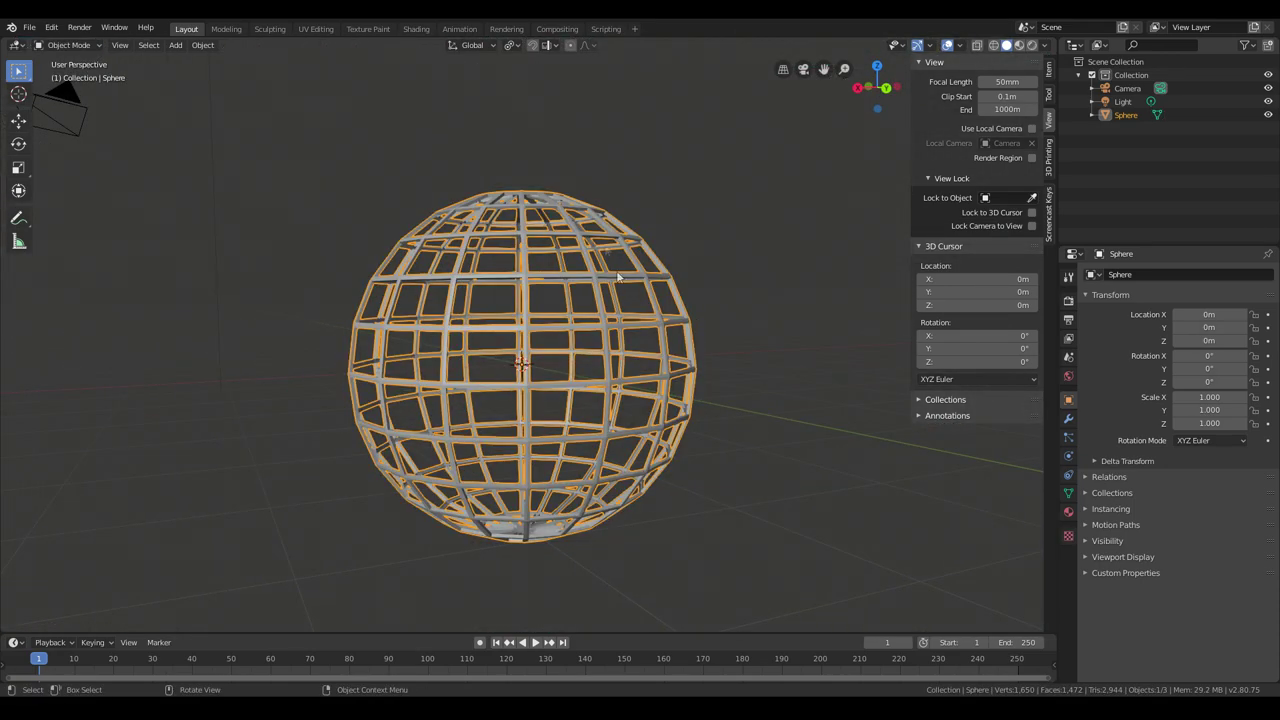
{"action": "left_click", "coordinate": [175, 45]}
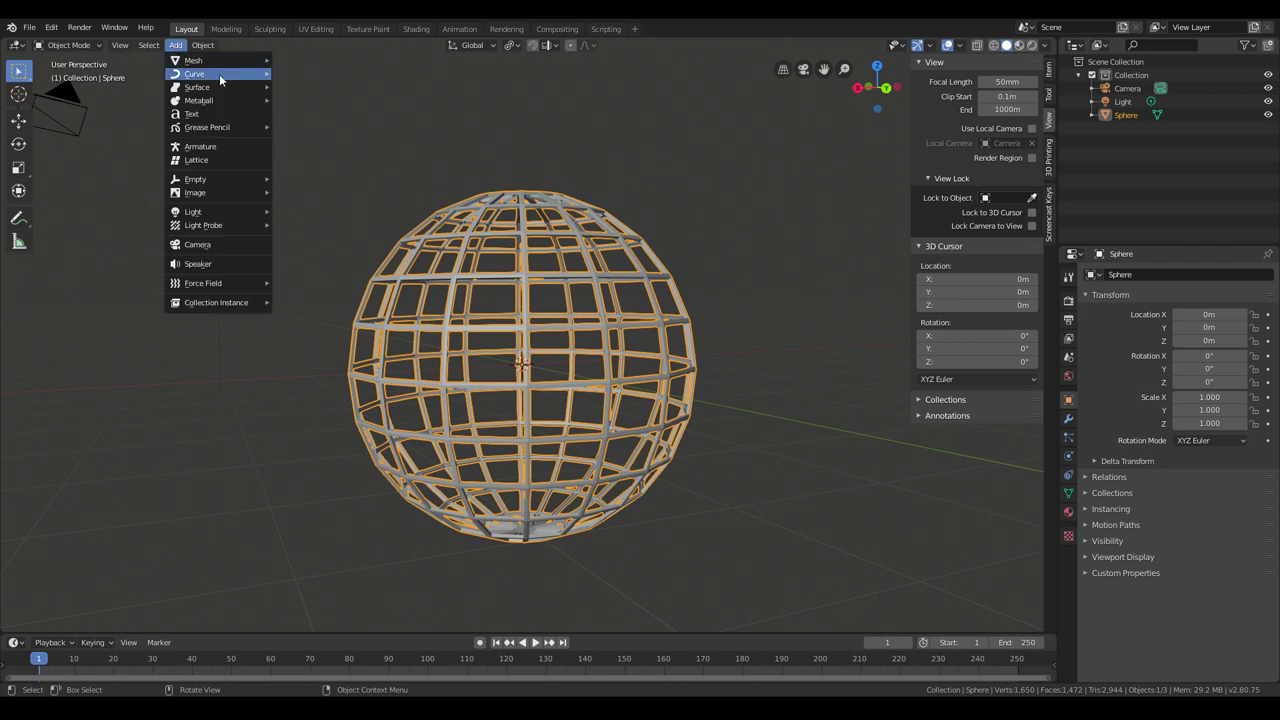
{"action": "mouse_move", "coordinate": [219, 61]}
{"action": "left_click", "coordinate": [318, 100]}
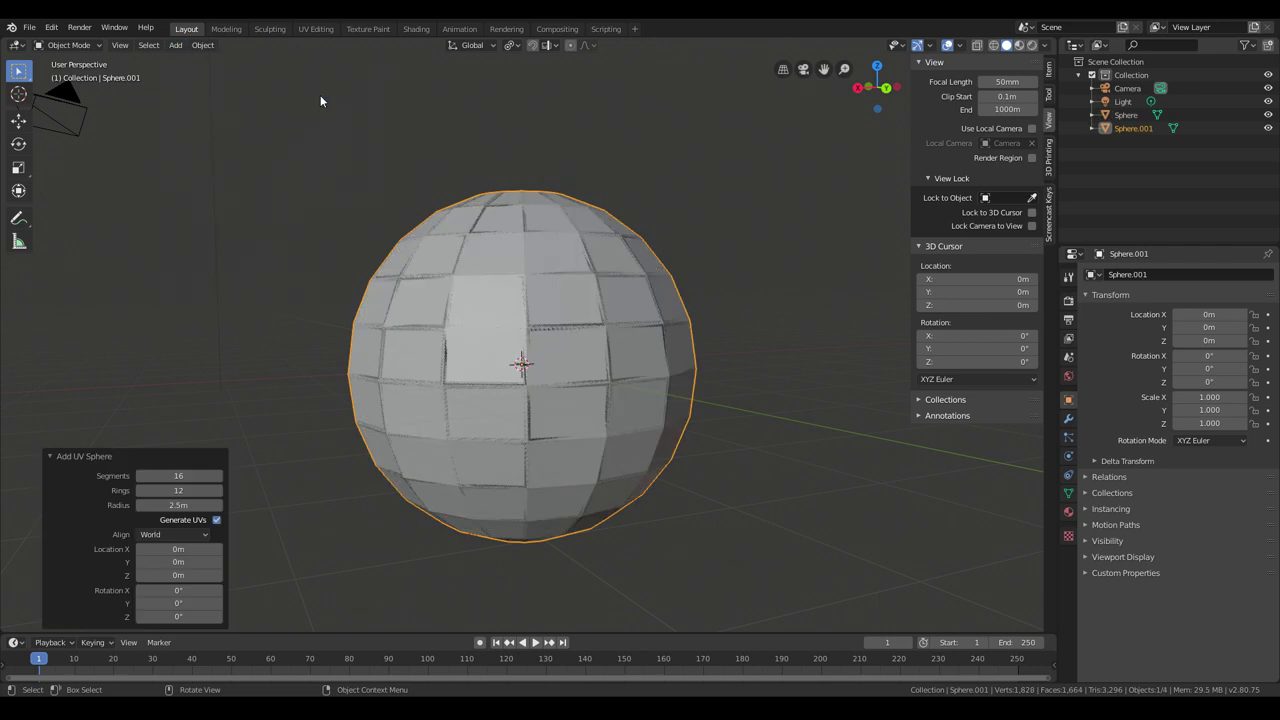
{"action": "middle_click_drag", "start_coordinate": [683, 450], "coordinate": [703, 480]}
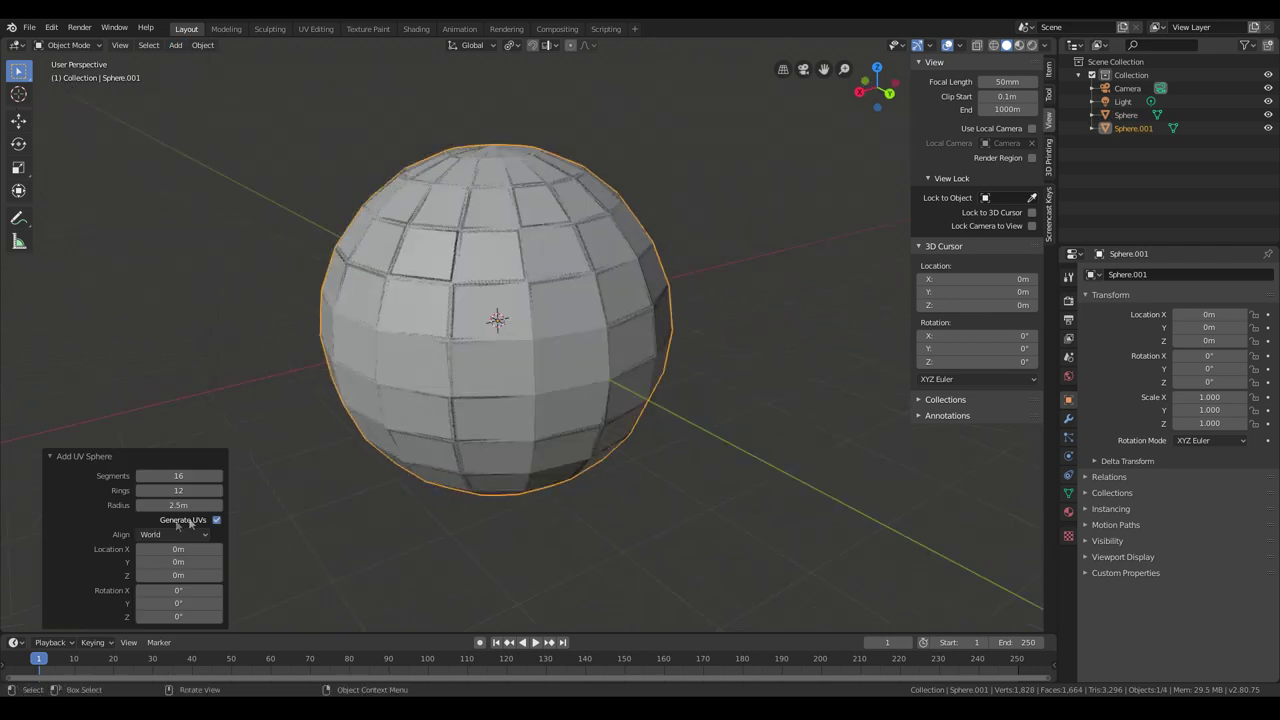
{"action": "left_click", "coordinate": [181, 478]}
{"action": "type", "text": "32"}
{"action": "key", "text": "Return"}
{"action": "left_click", "coordinate": [185, 491]}
{"action": "type", "text": "1"}
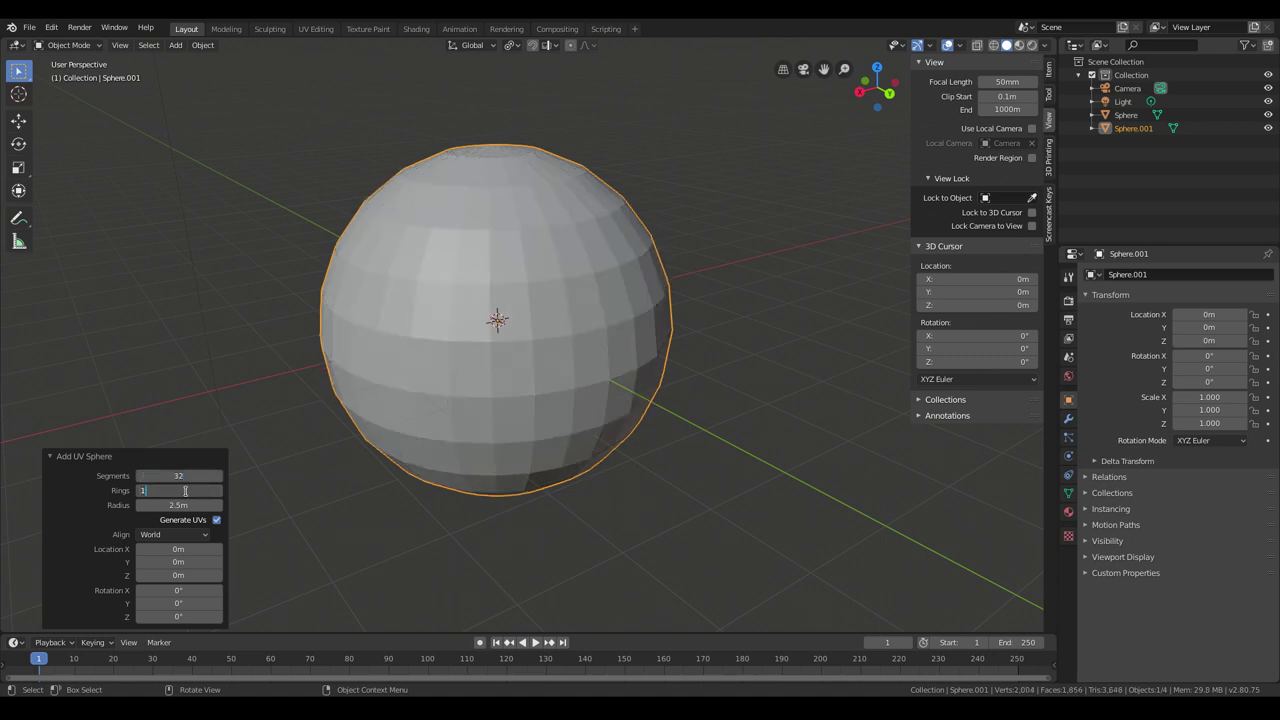
{"action": "key", "text": "Return"}
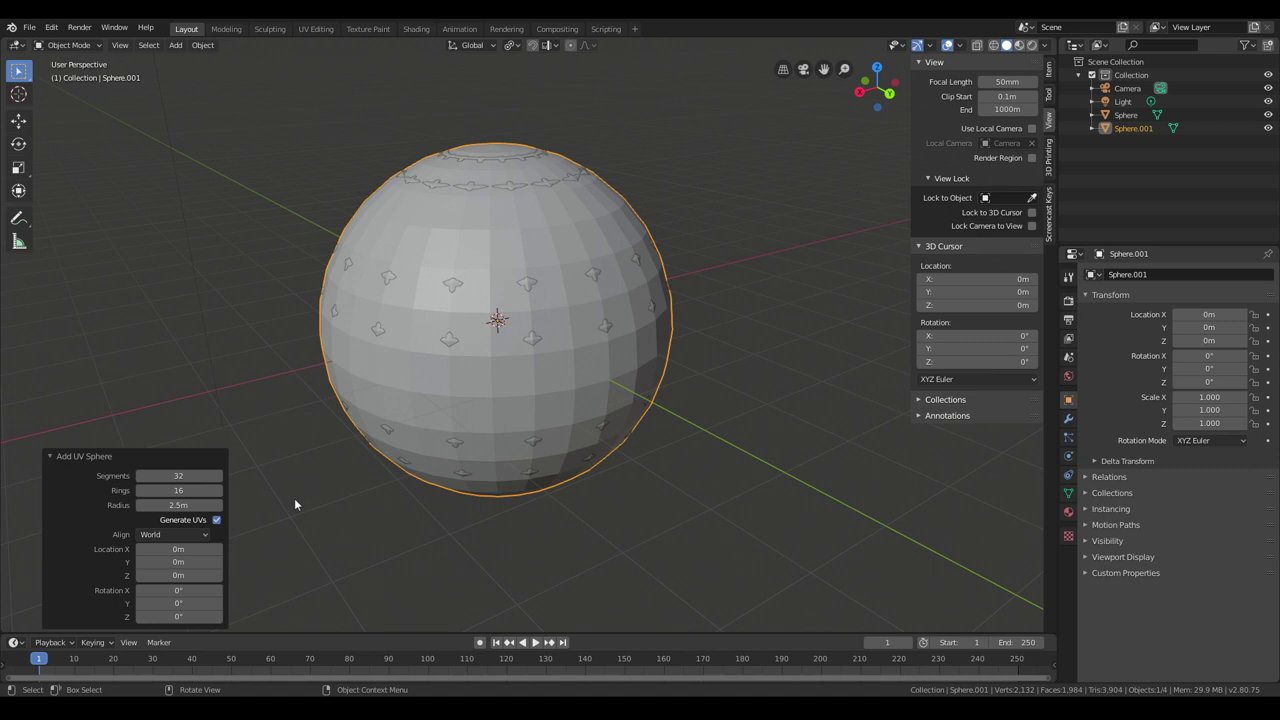
Step: Set the new sphere's radius to 2.45m
{"action": "left_click", "coordinate": [189, 505]}
{"action": "type", "text": "2.4m"}
{"action": "key", "text": "Return"}
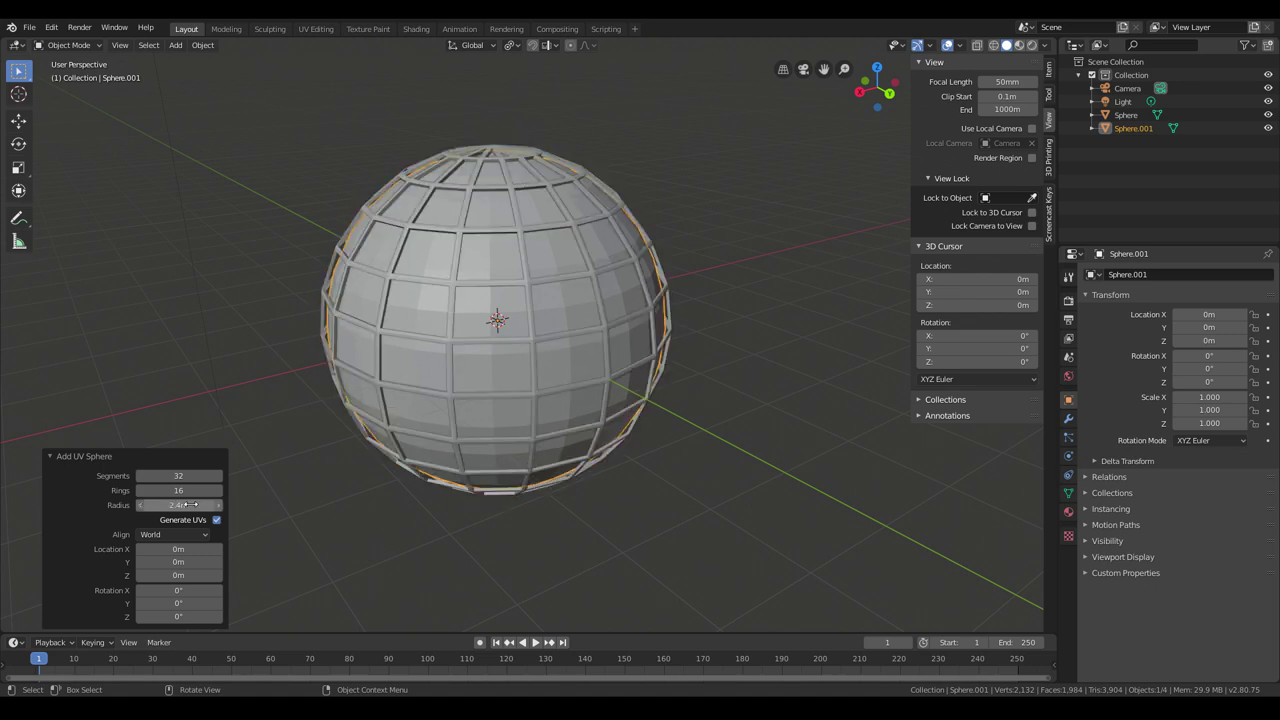
{"action": "middle_click_drag", "start_coordinate": [429, 559], "coordinate": [430, 511]}
{"action": "scroll", "coordinate": [499, 512], "scroll_direction": "up", "scroll_amount": 2}
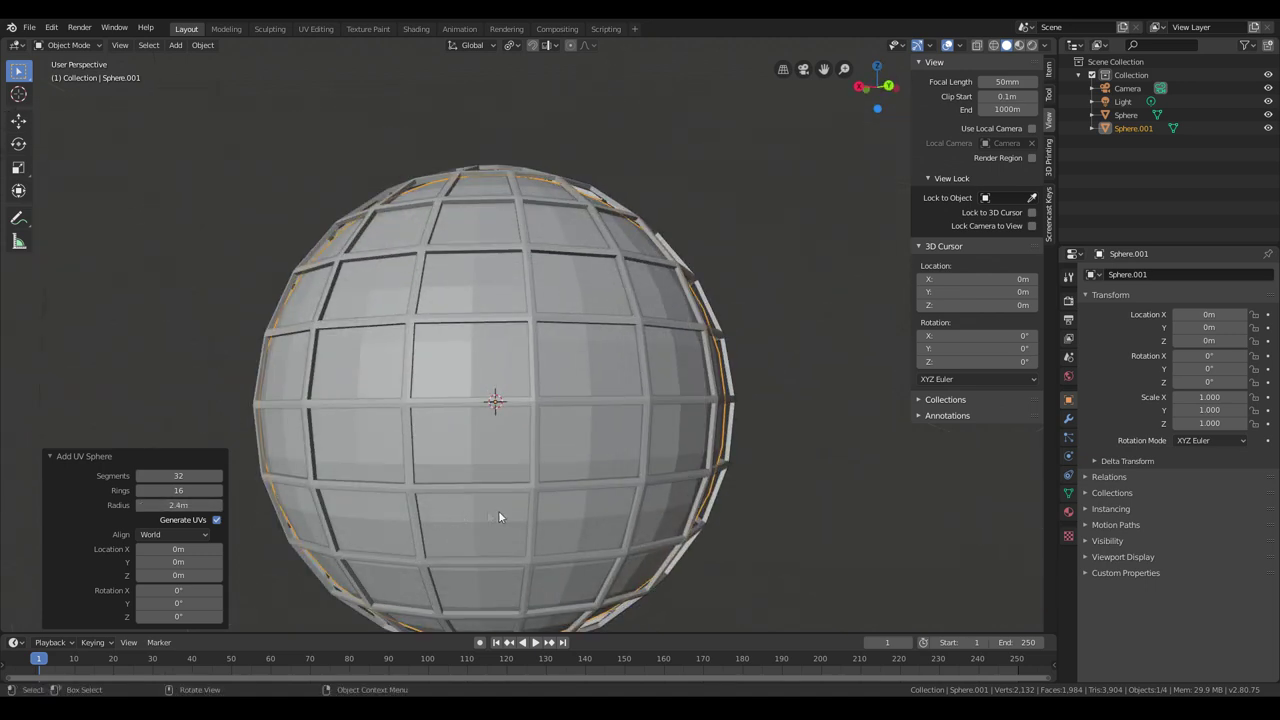
{"action": "left_click", "coordinate": [181, 505]}
{"action": "type", "text": "2"}
{"action": "key", "text": "Return"}
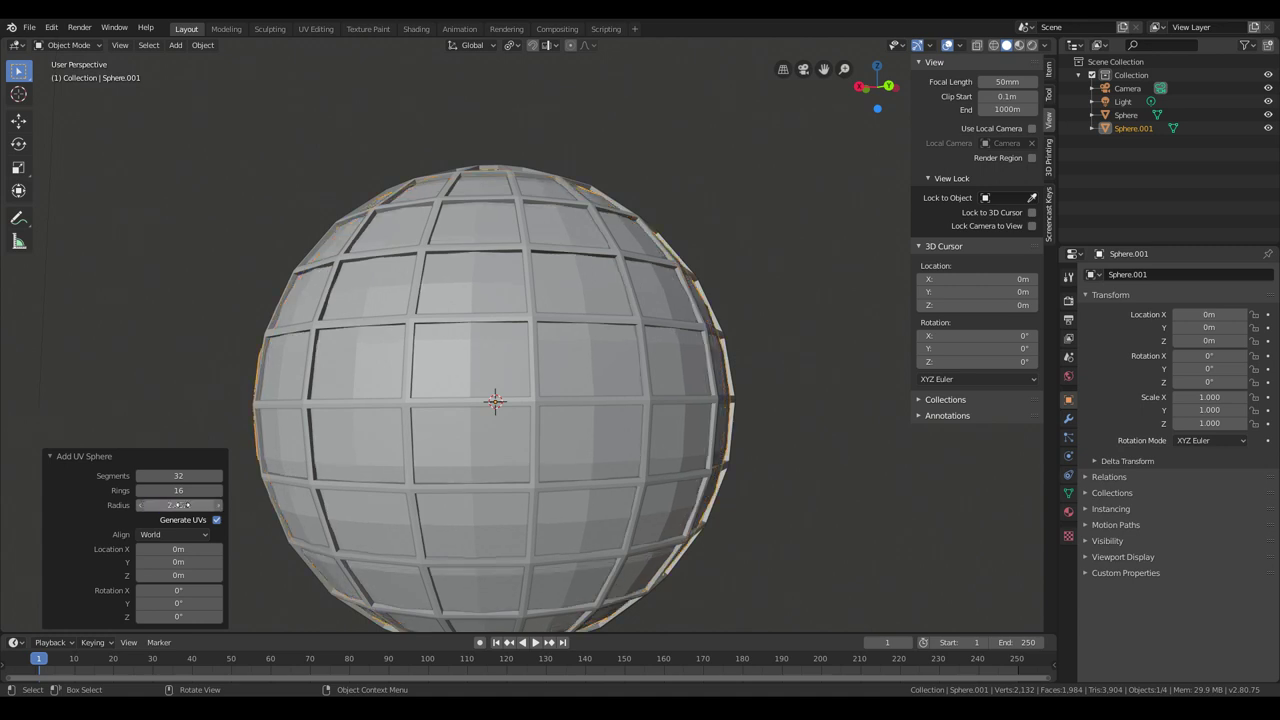
{"action": "middle_click_drag", "start_coordinate": [444, 553], "coordinate": [559, 347]}
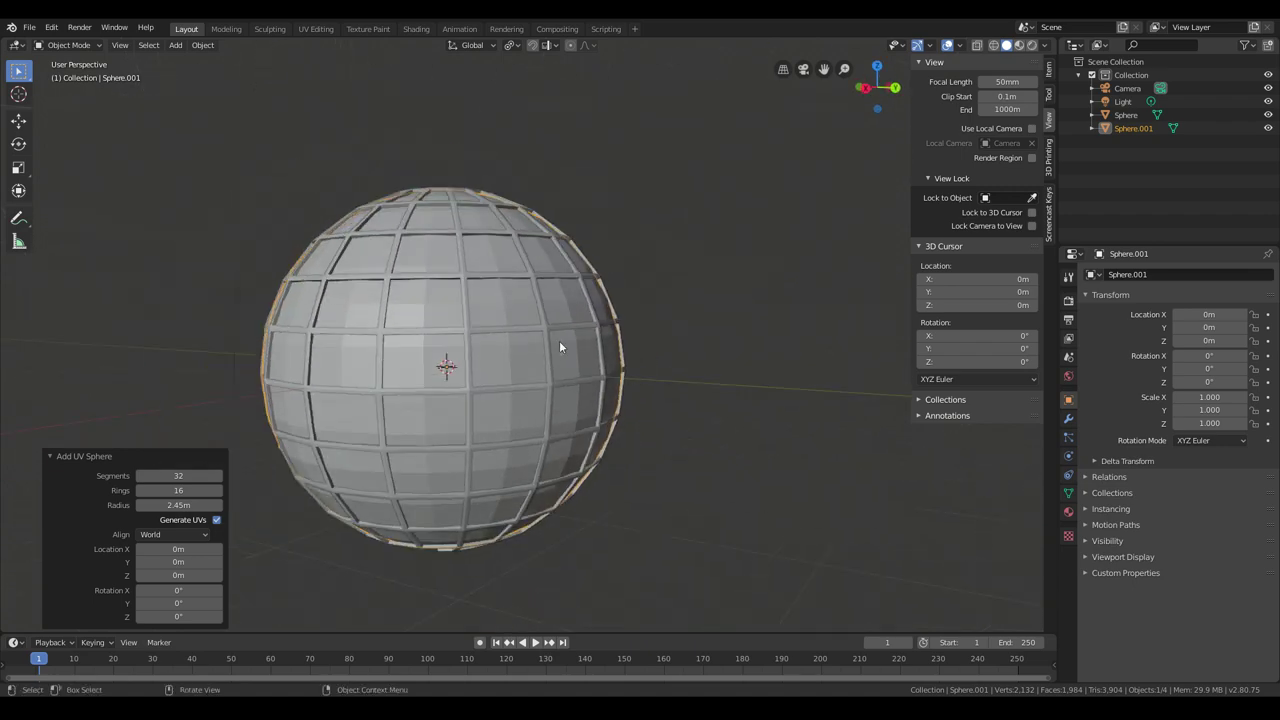
{"action": "left_click", "coordinate": [200, 45]}
Step: Shade Sphere.001 smooth and inspect the dome's top up close
{"action": "left_click", "coordinate": [250, 318]}
{"action": "mouse_move", "coordinate": [253, 312]}
{"action": "middle_mouse_down"}
{"action": "mouse_move", "coordinate": [543, 391]}
{"action": "mouse_move", "coordinate": [574, 437]}
{"action": "mouse_move", "coordinate": [474, 343]}
{"action": "mouse_move", "coordinate": [586, 397]}
{"action": "mouse_move", "coordinate": [729, 331]}
{"action": "mouse_move", "coordinate": [713, 256]}
{"action": "mouse_move", "coordinate": [684, 301]}
{"action": "mouse_move", "coordinate": [686, 418]}
{"action": "mouse_move", "coordinate": [523, 323]}
{"action": "mouse_move", "coordinate": [717, 397]}
{"action": "mouse_move", "coordinate": [710, 327]}
{"action": "mouse_move", "coordinate": [549, 357]}
{"action": "mouse_move", "coordinate": [531, 337]}
{"action": "mouse_move", "coordinate": [263, 337]}
{"action": "middle_mouse_up"}
{"action": "scroll", "coordinate": [716, 397], "scroll_direction": "up", "scroll_amount": 3}
{"action": "scroll", "coordinate": [549, 357], "scroll_direction": "up", "scroll_amount": 3}
{"action": "middle_click_drag", "start_coordinate": [292, 445], "coordinate": [530, 334]}
{"action": "scroll", "coordinate": [475, 420], "scroll_direction": "up", "scroll_amount": 3}
{"action": "middle_click_drag", "start_coordinate": [546, 267], "coordinate": [534, 338]}
{"action": "scroll", "coordinate": [531, 354], "scroll_direction": "up", "scroll_amount": 2}
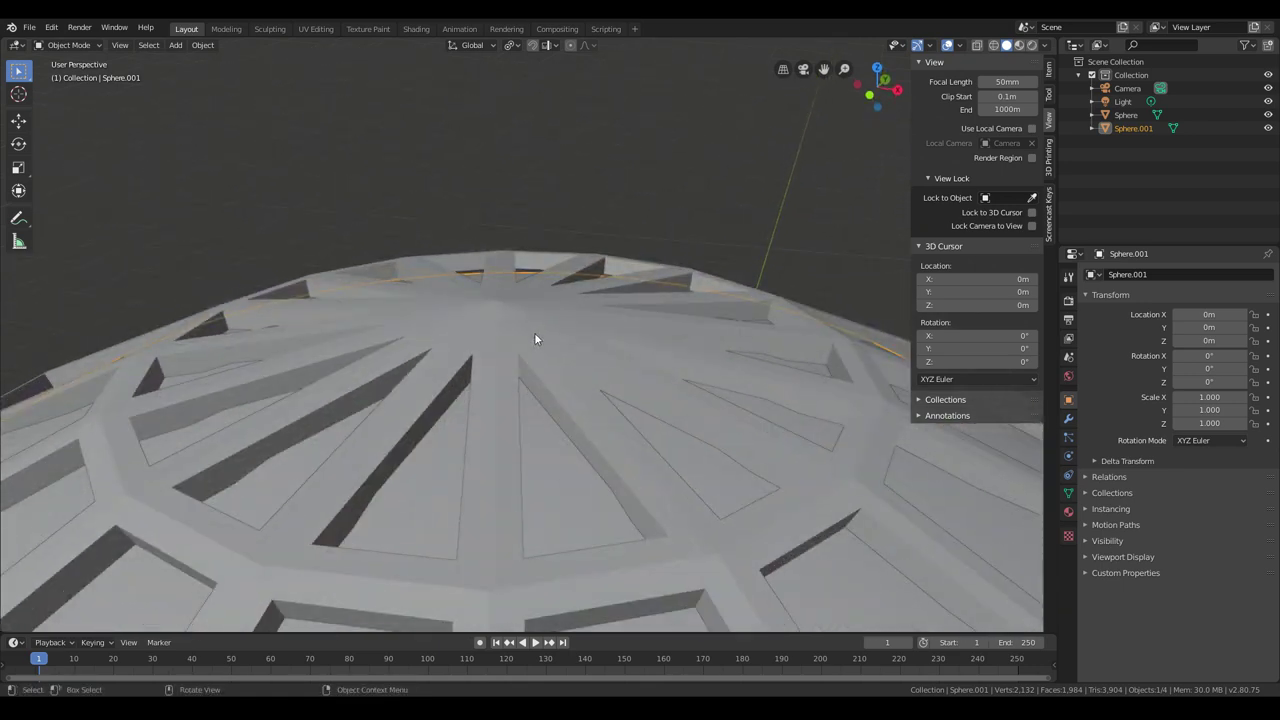
{"action": "scroll", "coordinate": [534, 338], "scroll_direction": "down", "scroll_amount": 10}
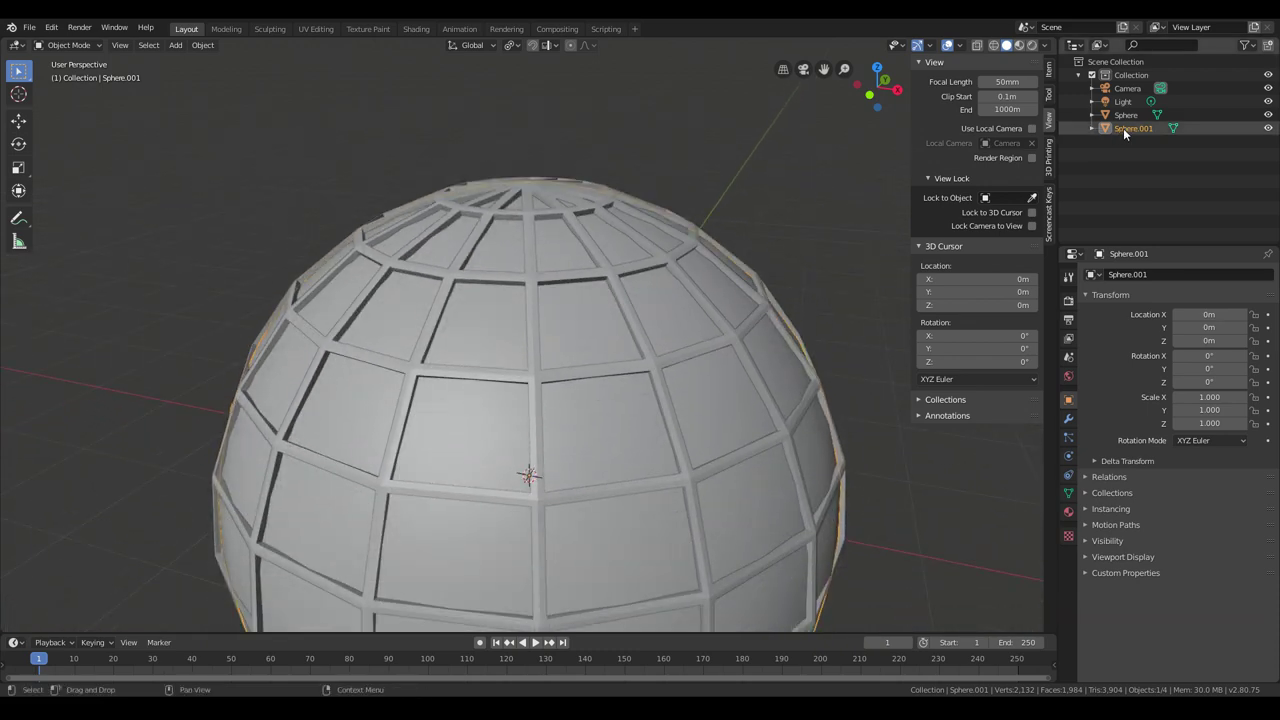
Step: Rename Sphere.001 to Tank and Sphere to Structure in the Outliner
{"action": "right_click", "coordinate": [1123, 128]}
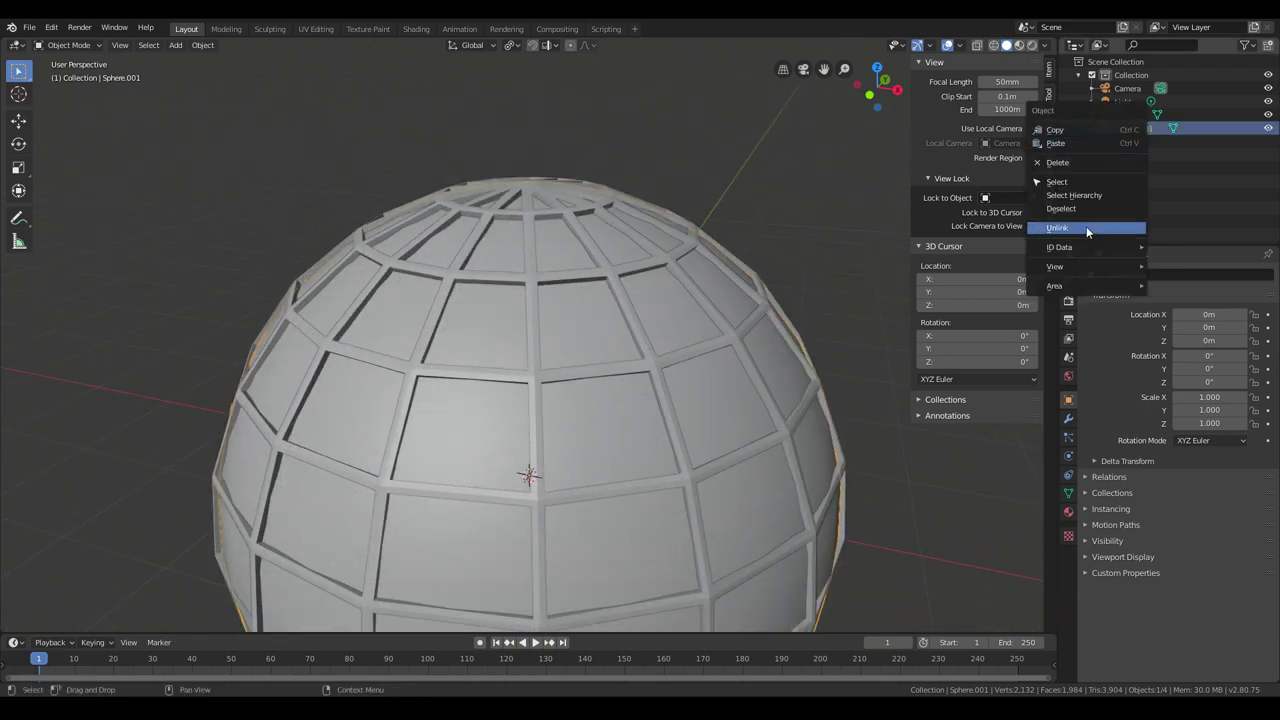
{"action": "left_click", "coordinate": [1145, 130]}
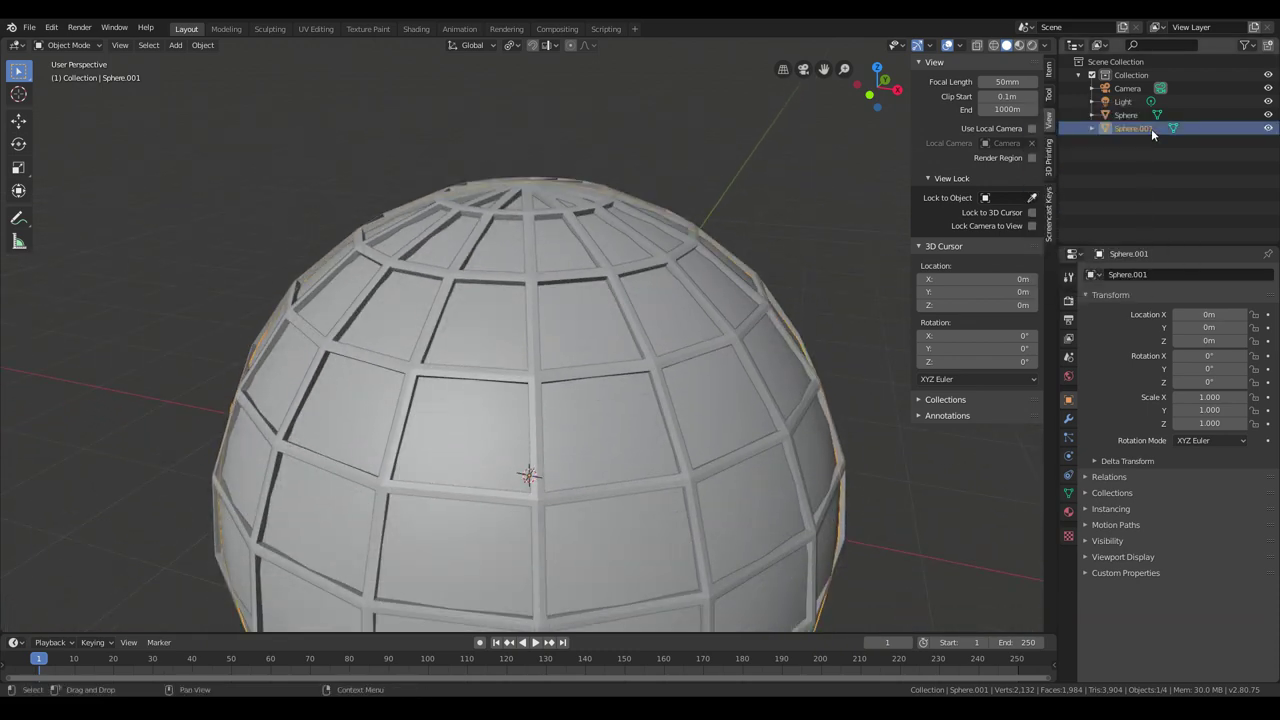
{"action": "double_click", "coordinate": [1151, 128]}
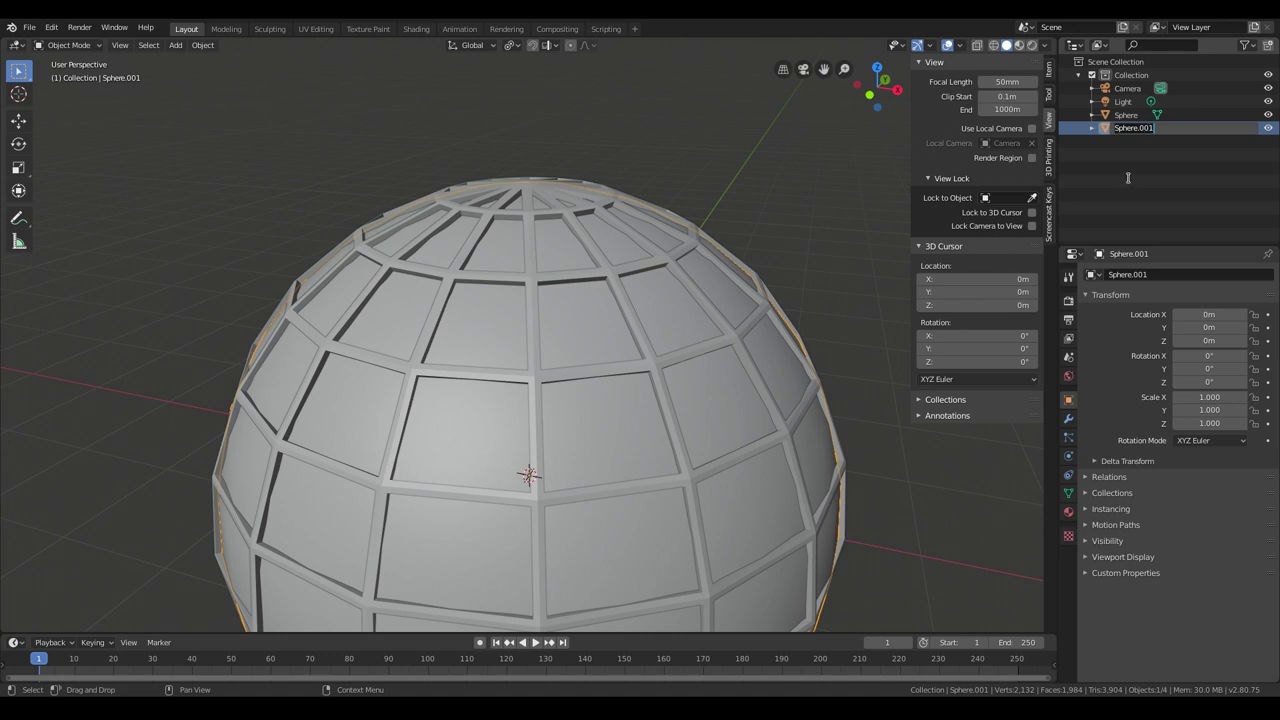
{"action": "type", "text": "Tank"}
{"action": "key", "text": "Return"}
{"action": "double_click", "coordinate": [1125, 115]}
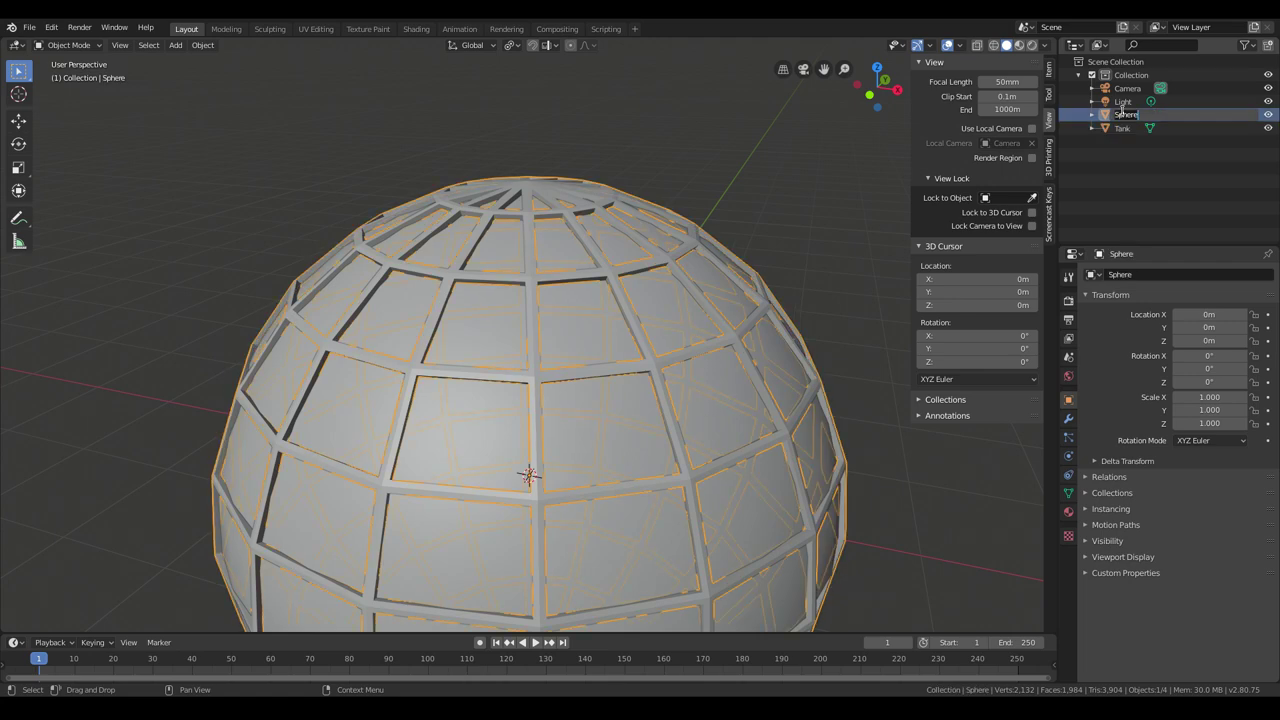
{"action": "type", "text": "Sh"}
{"action": "type", "text": "ructure"}
{"action": "key", "text": "Return"}
Step: Toggle Structure's and Tank's visibility to check each object
{"action": "middle_click_drag", "start_coordinate": [570, 400], "coordinate": [547, 292]}
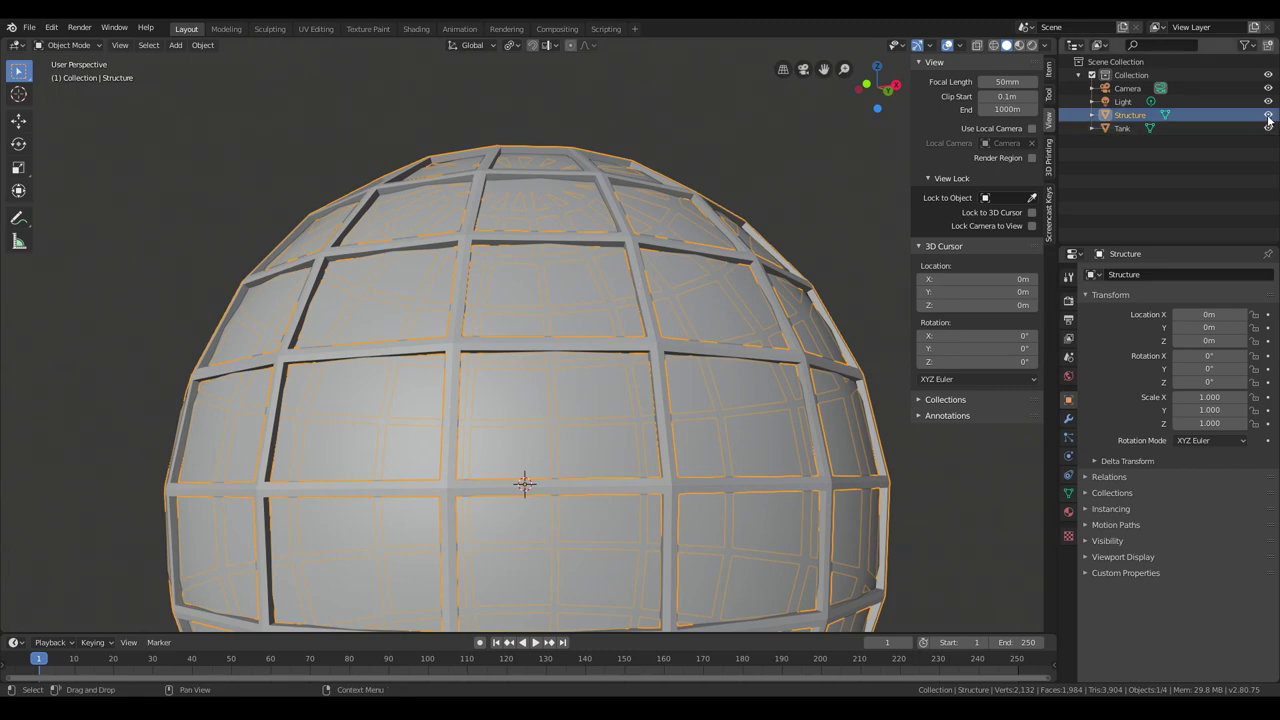
{"action": "left_click", "coordinate": [1268, 117]}
{"action": "left_click", "coordinate": [1268, 117]}
{"action": "left_click", "coordinate": [1268, 128]}
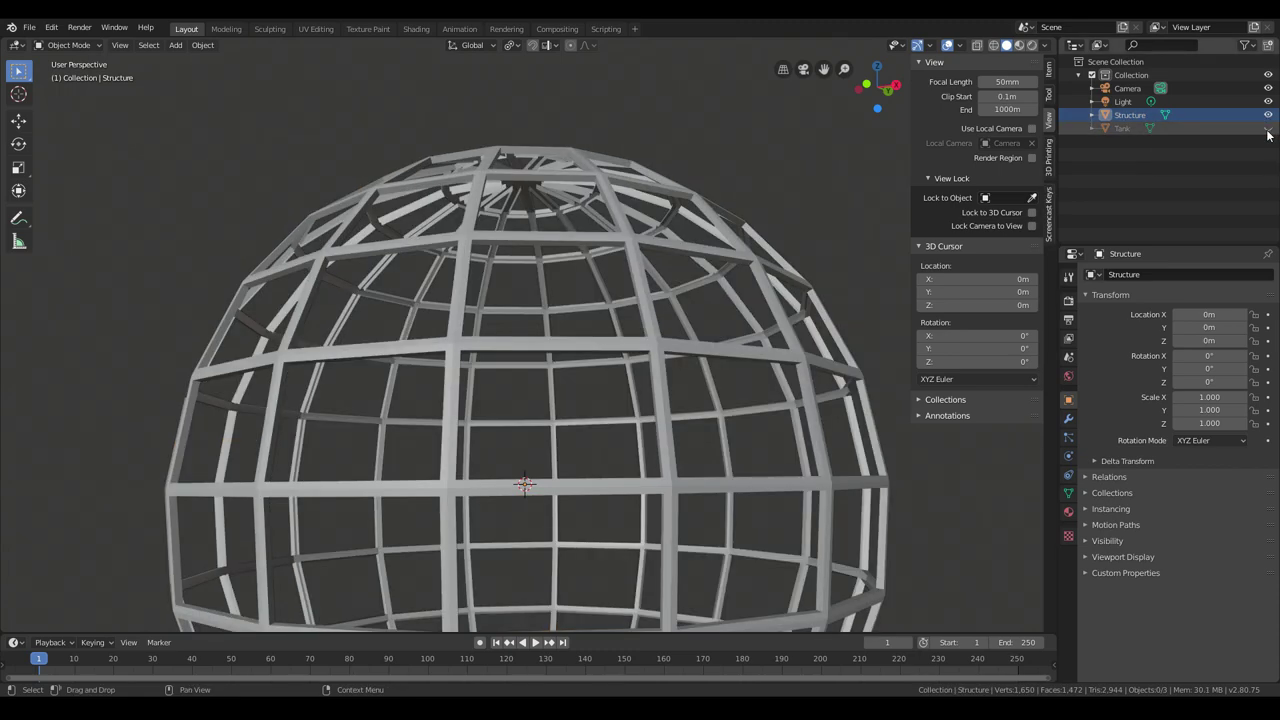
{"action": "left_click", "coordinate": [1268, 128]}
Step: Select Structure, enter Edit Mode and view its top pole from above
{"action": "middle_click_drag", "start_coordinate": [680, 330], "coordinate": [660, 283]}
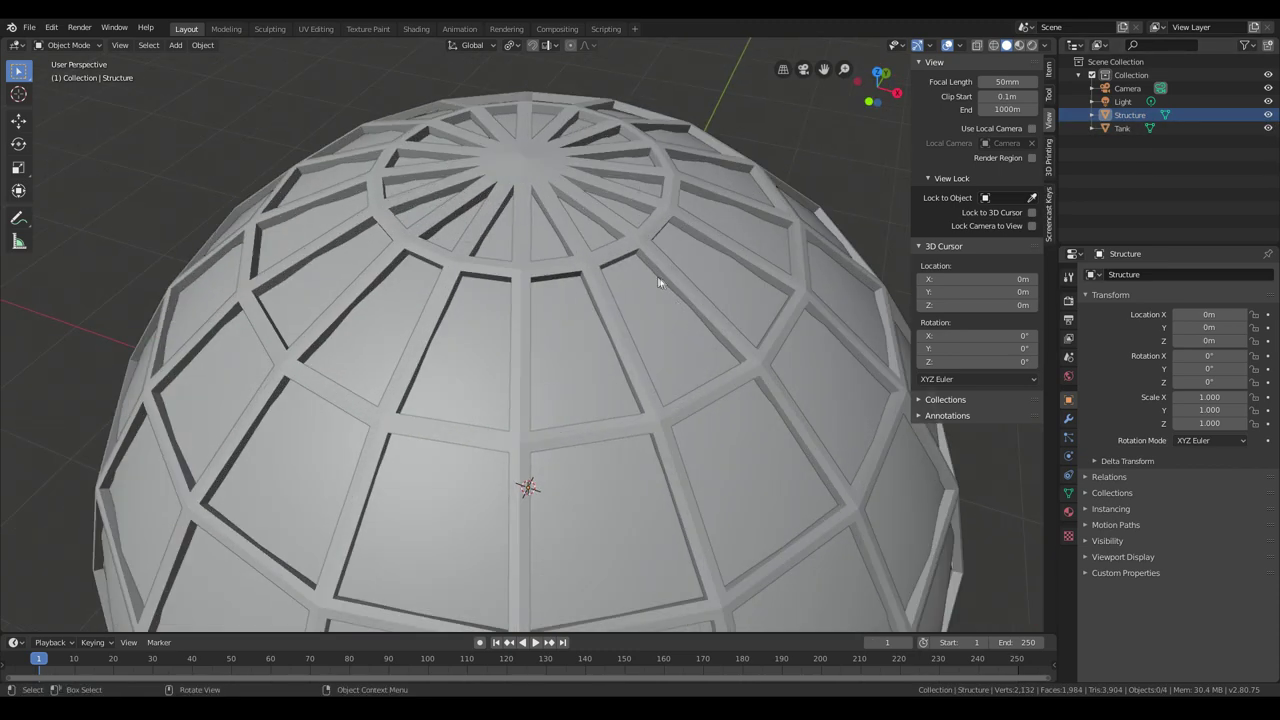
{"action": "left_click", "coordinate": [1141, 118]}
{"action": "middle_click_drag", "start_coordinate": [560, 330], "coordinate": [523, 309]}
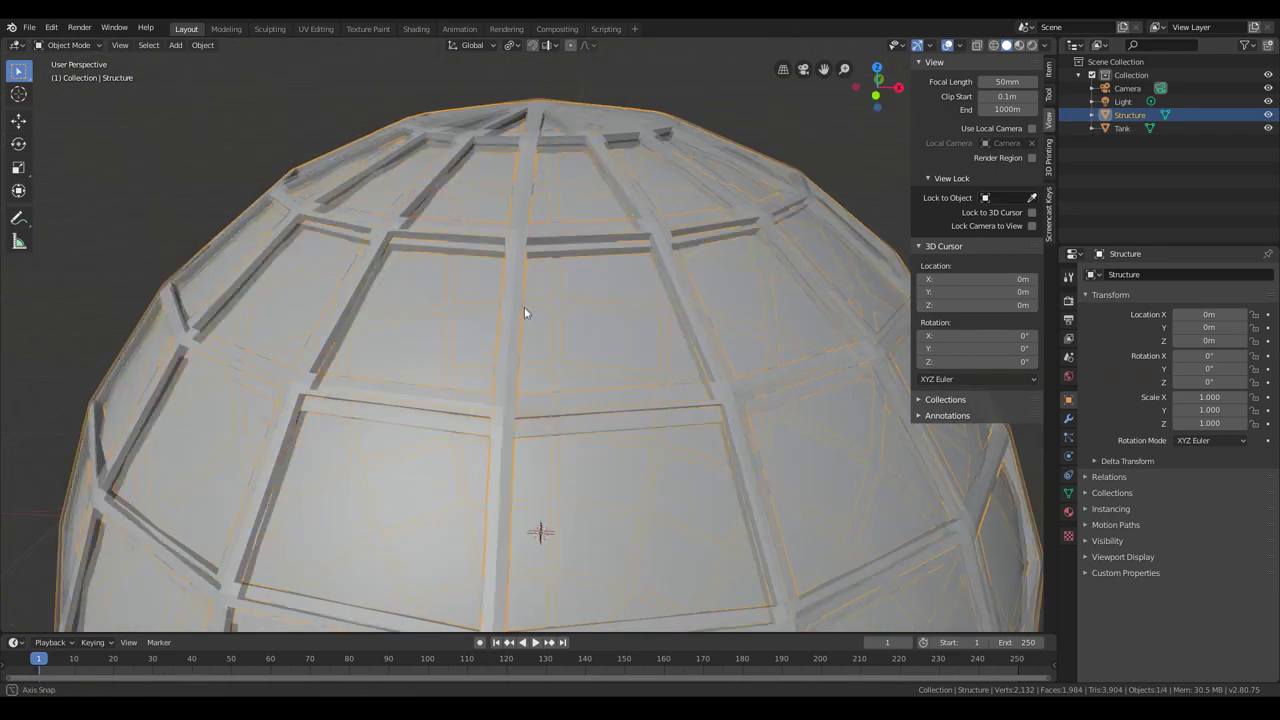
{"action": "key", "text": "Tab"}
{"action": "scroll", "coordinate": [589, 202], "scroll_direction": "up", "scroll_amount": 2}
{"action": "scroll", "coordinate": [586, 400], "scroll_direction": "down", "scroll_amount": 3}
{"action": "key", "text": "KP_8"}
{"action": "key", "text": "KP_8"}
{"action": "key", "text": "KP_8"}
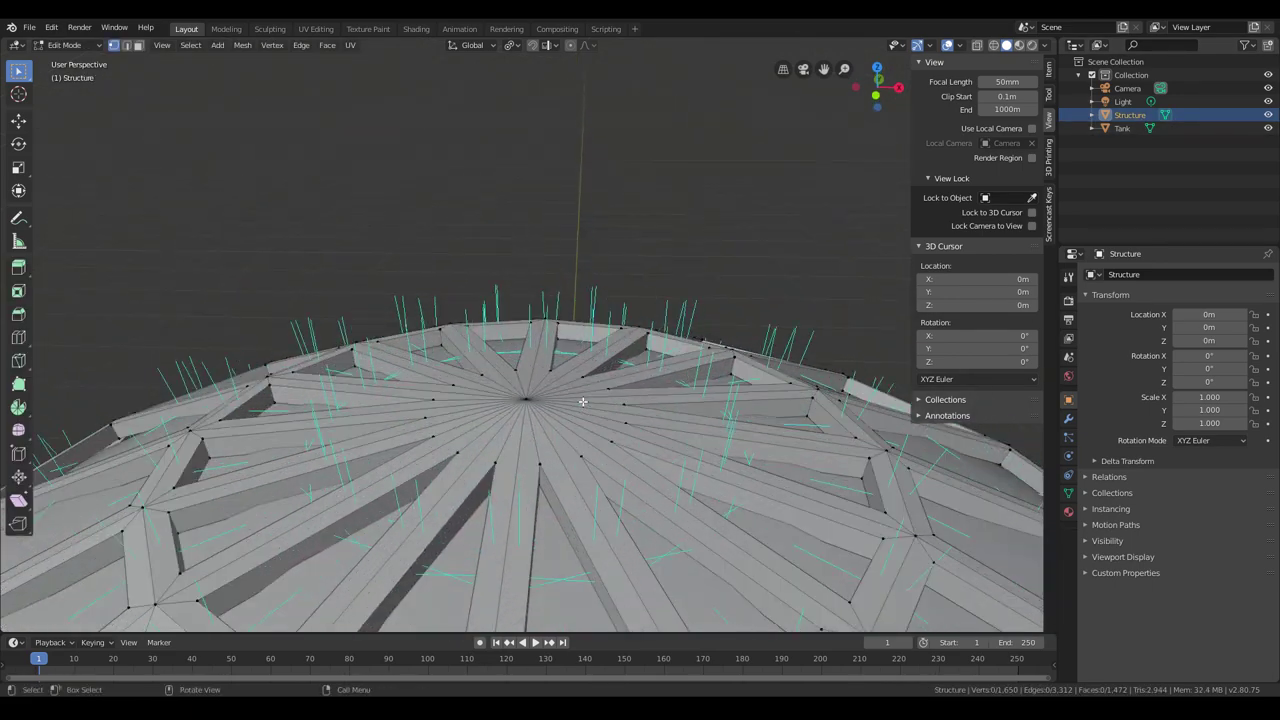
{"action": "scroll", "coordinate": [547, 440], "scroll_direction": "up", "scroll_amount": 5}
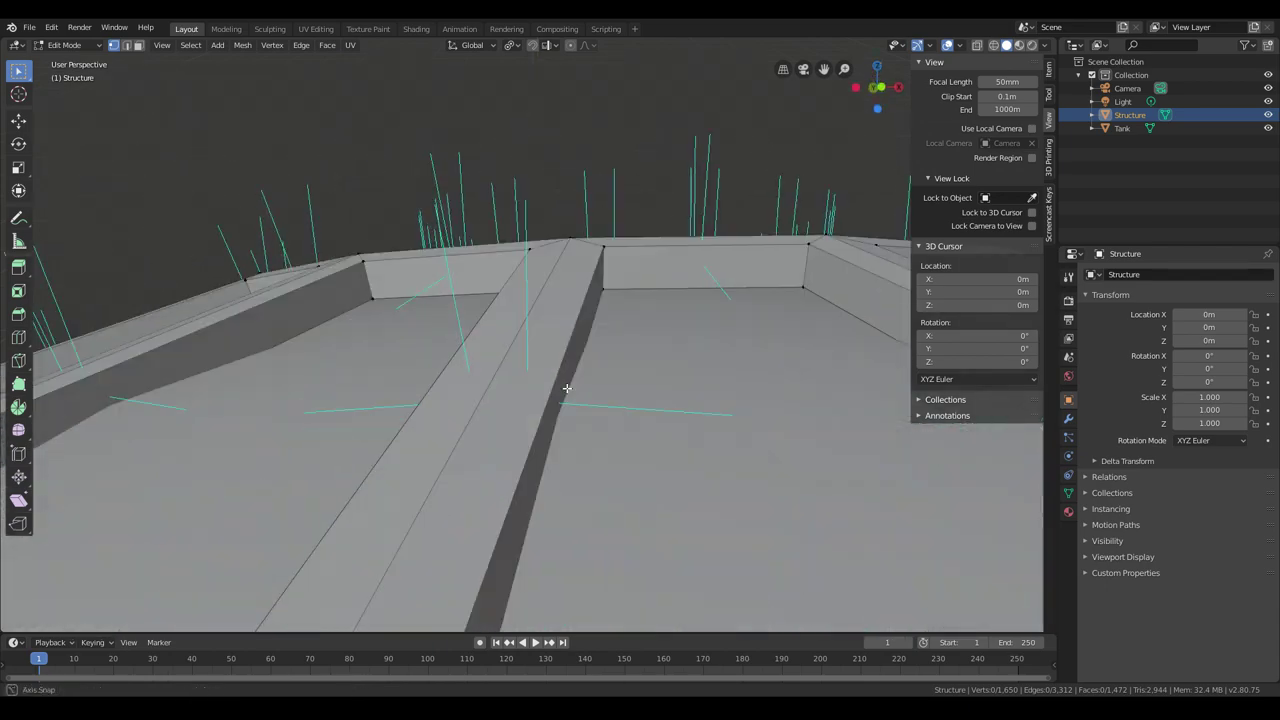
{"action": "scroll", "coordinate": [569, 317], "scroll_direction": "down", "scroll_amount": 5}
{"action": "mouse_move", "coordinate": [571, 409]}
{"action": "middle_mouse_down"}
{"action": "mouse_move", "coordinate": [623, 457]}
{"action": "mouse_move", "coordinate": [580, 391]}
{"action": "mouse_move", "coordinate": [590, 395]}
{"action": "middle_mouse_up"}
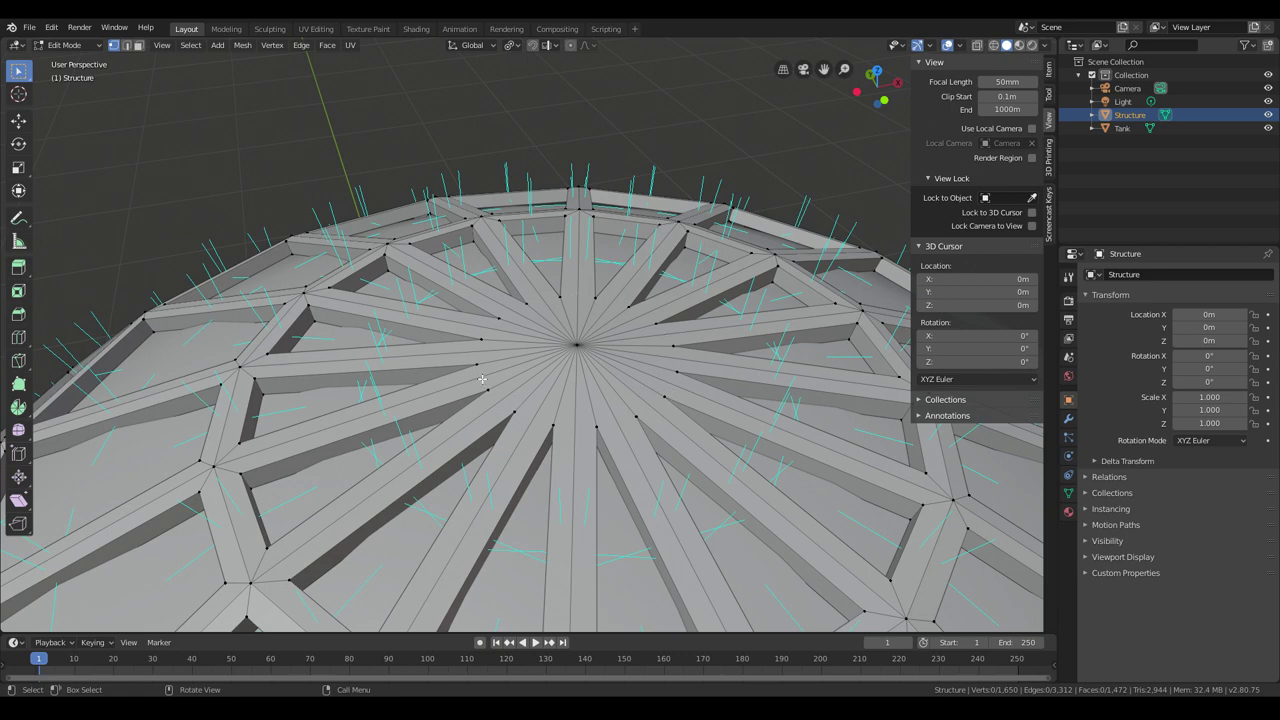
{"action": "middle_click_drag", "start_coordinate": [482, 379], "coordinate": [541, 406]}
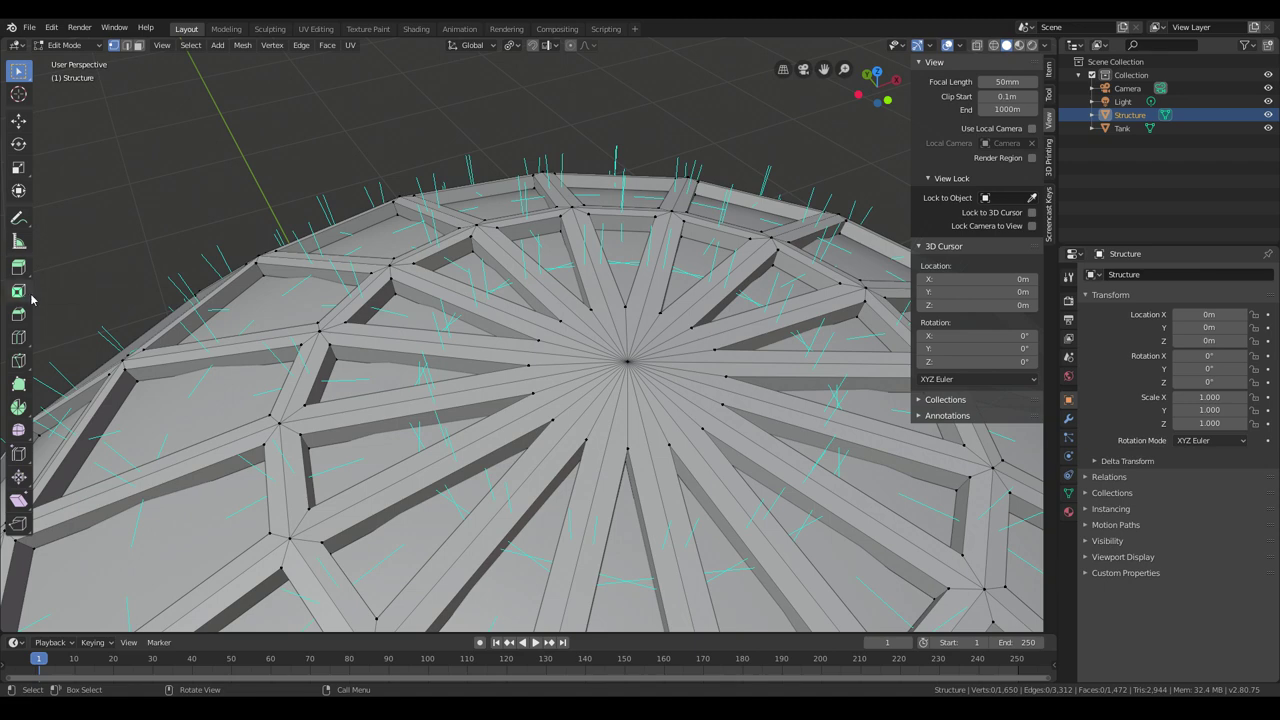
Step: Begin a Knife cut at a spoke near the top pole and carry it around the right side
{"action": "left_click", "coordinate": [19, 362]}
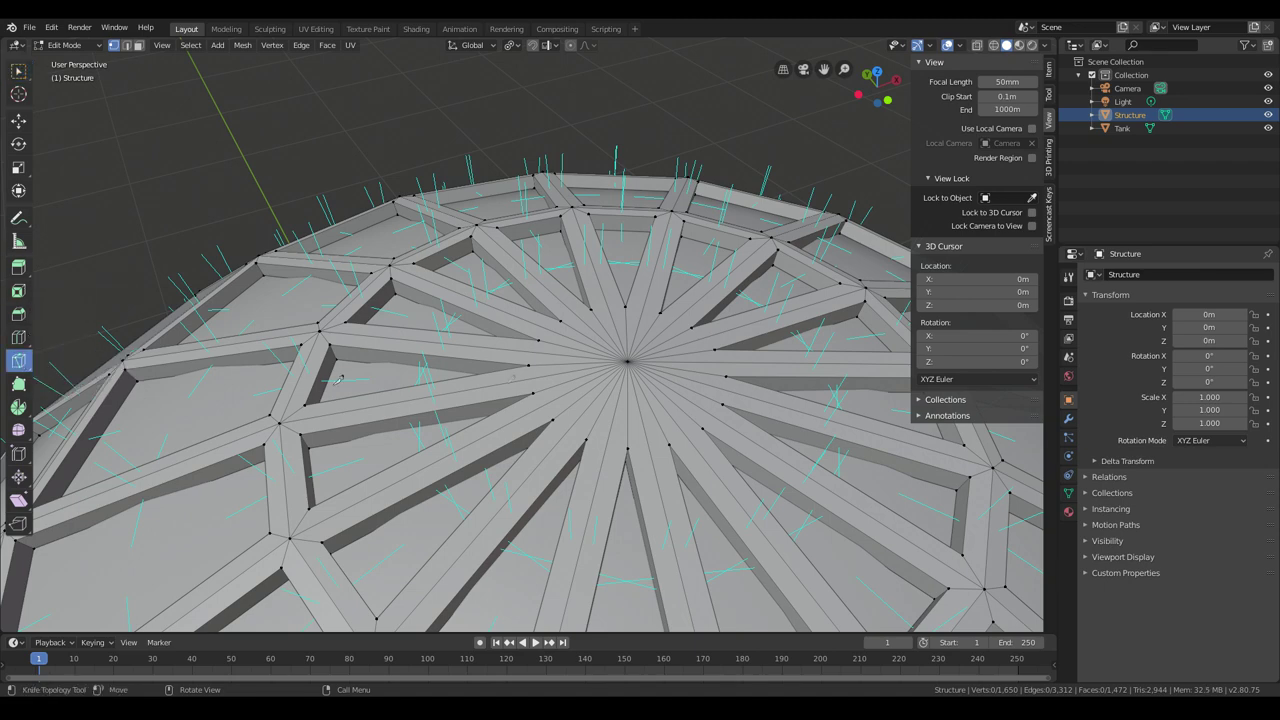
{"action": "left_click", "coordinate": [535, 391]}
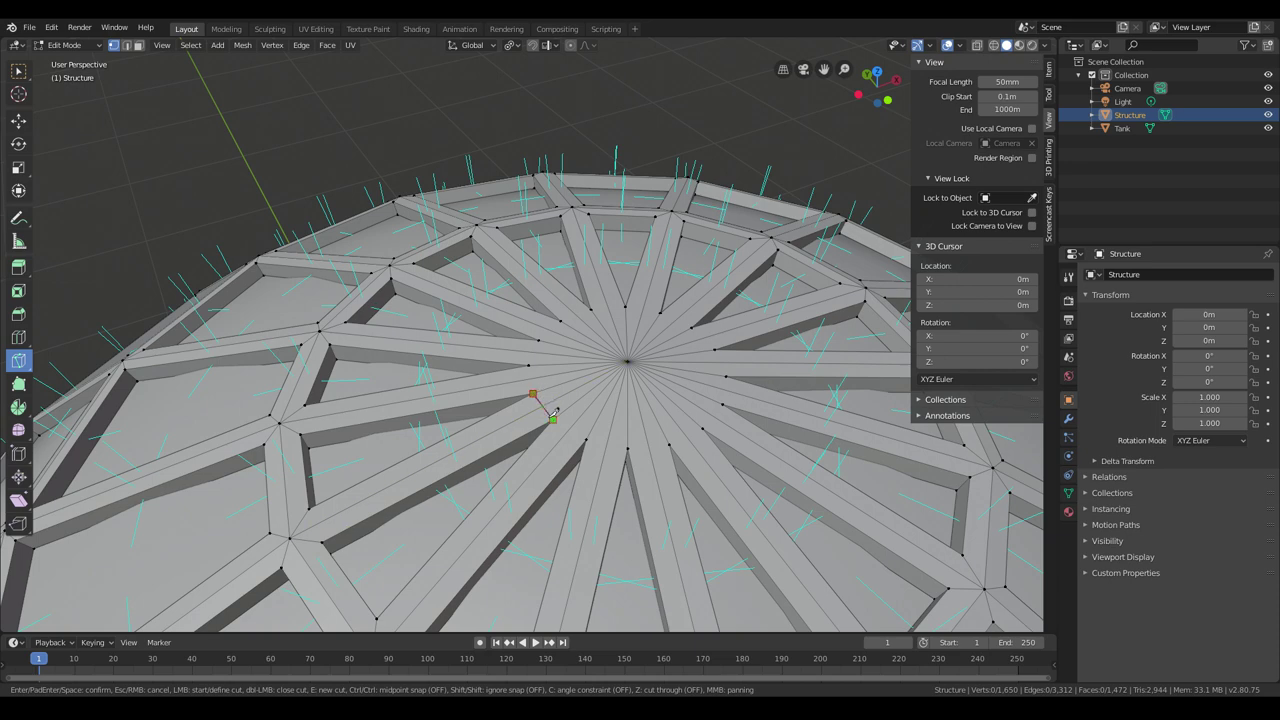
{"action": "mouse_move", "coordinate": [553, 413]}
{"action": "left_mouse_down"}
{"action": "mouse_move", "coordinate": [590, 438]}
{"action": "mouse_move", "coordinate": [674, 443]}
{"action": "mouse_move", "coordinate": [717, 420]}
{"action": "mouse_move", "coordinate": [735, 372]}
{"action": "left_mouse_up"}
{"action": "left_click", "coordinate": [733, 374]}
{"action": "left_click", "coordinate": [692, 328]}
{"action": "left_click", "coordinate": [675, 320]}
{"action": "left_click", "coordinate": [658, 315]}
{"action": "left_click", "coordinate": [642, 310]}
{"action": "left_click", "coordinate": [625, 307]}
Step: Continue the knife ring down the left side, close it around the pole and confirm
{"action": "left_click", "coordinate": [591, 309]}
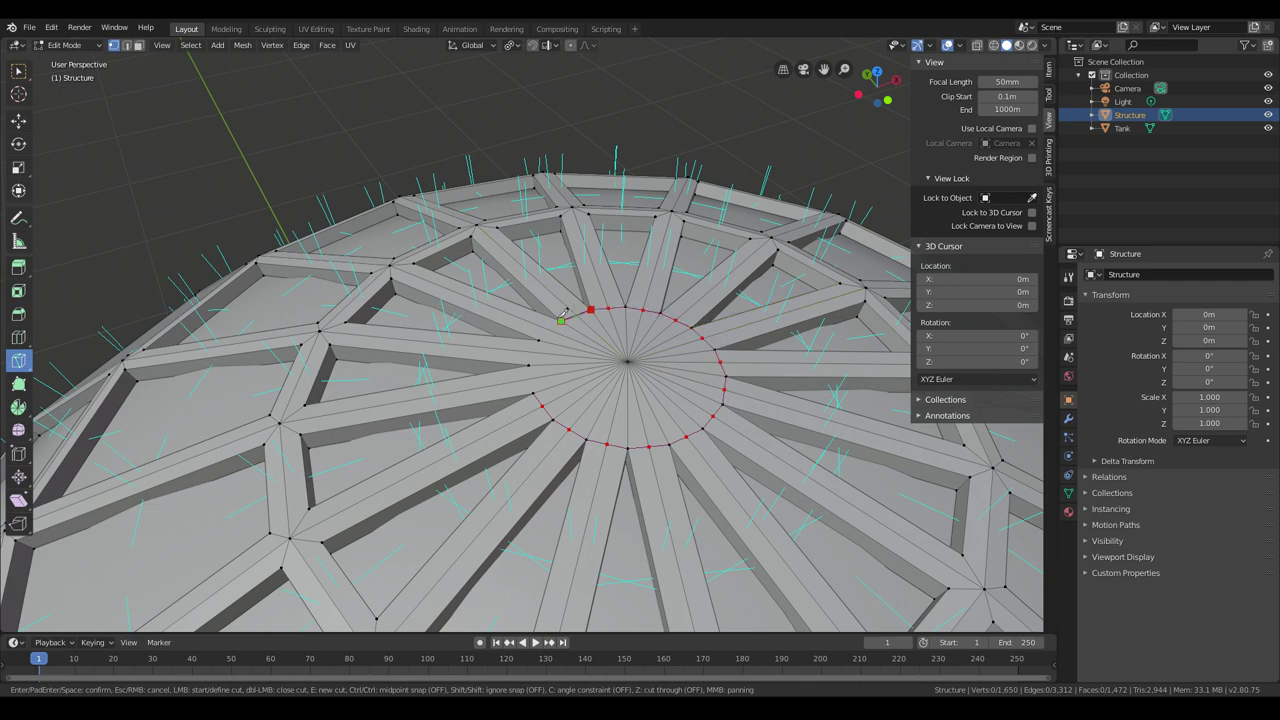
{"action": "left_click", "coordinate": [561, 319]}
{"action": "left_click", "coordinate": [548, 331]}
{"action": "left_click", "coordinate": [536, 348]}
{"action": "left_click", "coordinate": [529, 366]}
{"action": "left_click", "coordinate": [532, 392]}
{"action": "key", "text": "Return"}
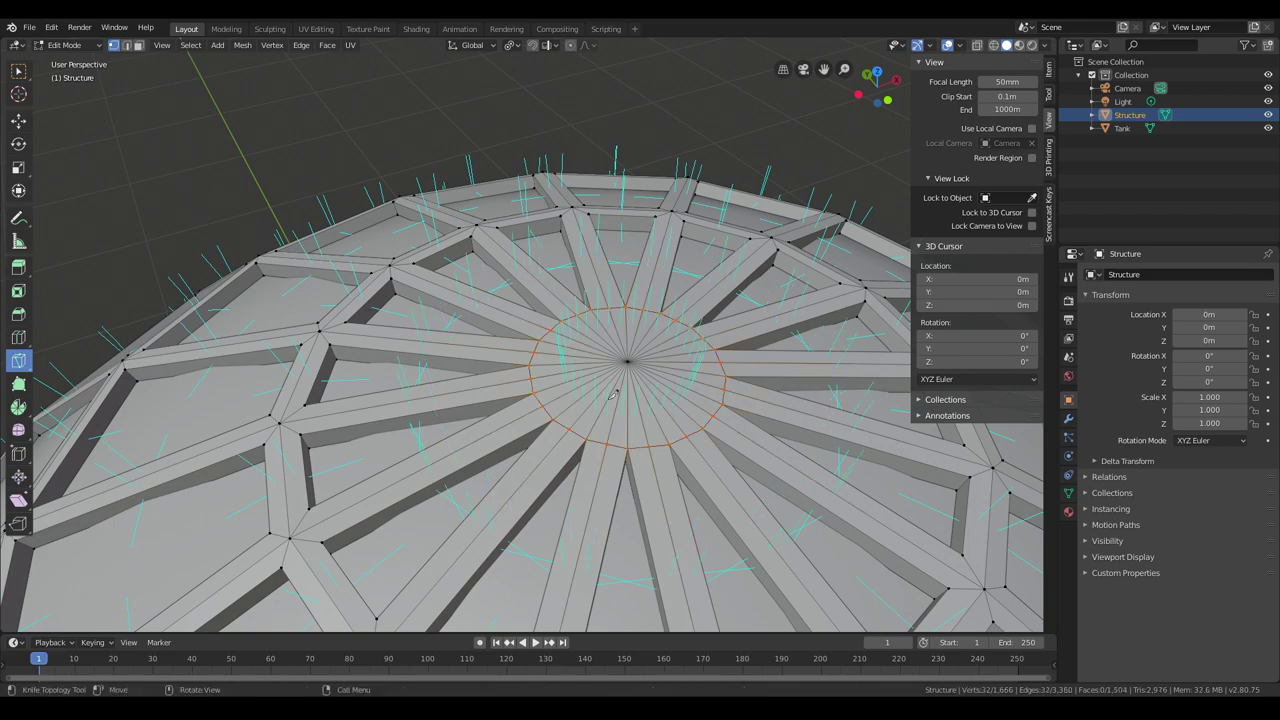
{"action": "middle_click_drag", "start_coordinate": [614, 394], "coordinate": [662, 393]}
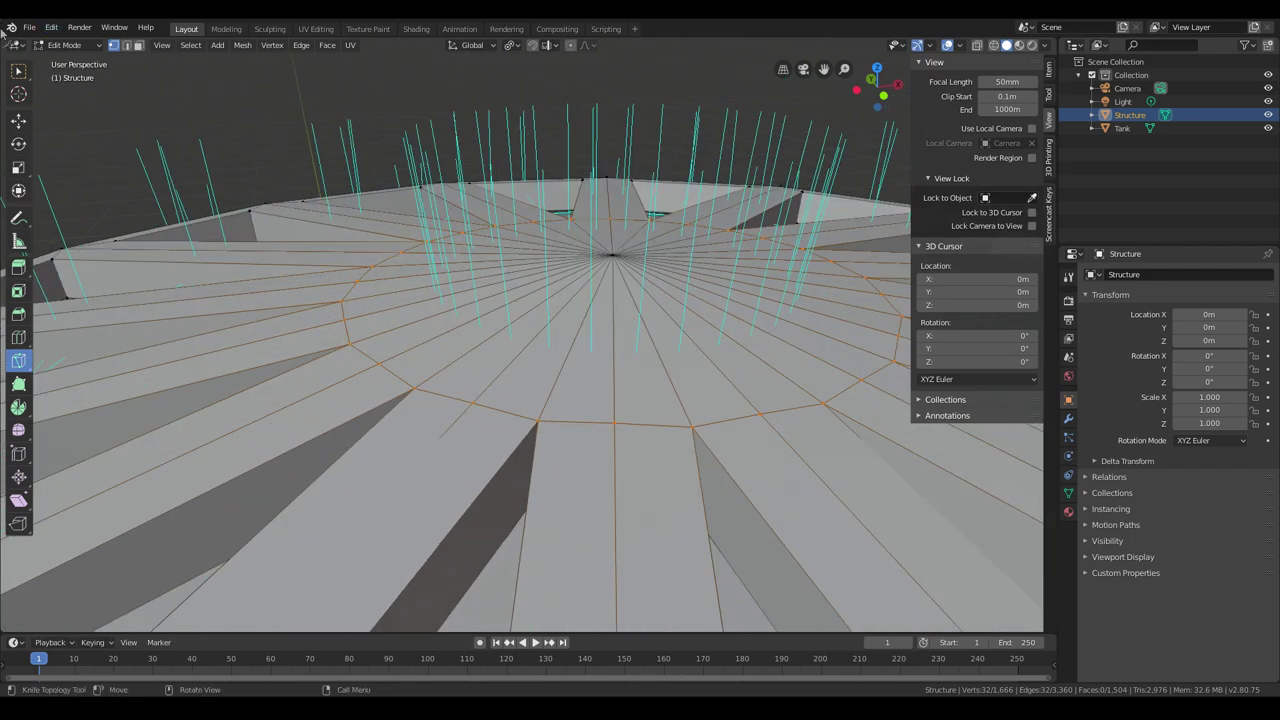
Step: Select the central disc inside the new top ring, with the 3D cursor on the dome's top
{"action": "key", "text": "w"}
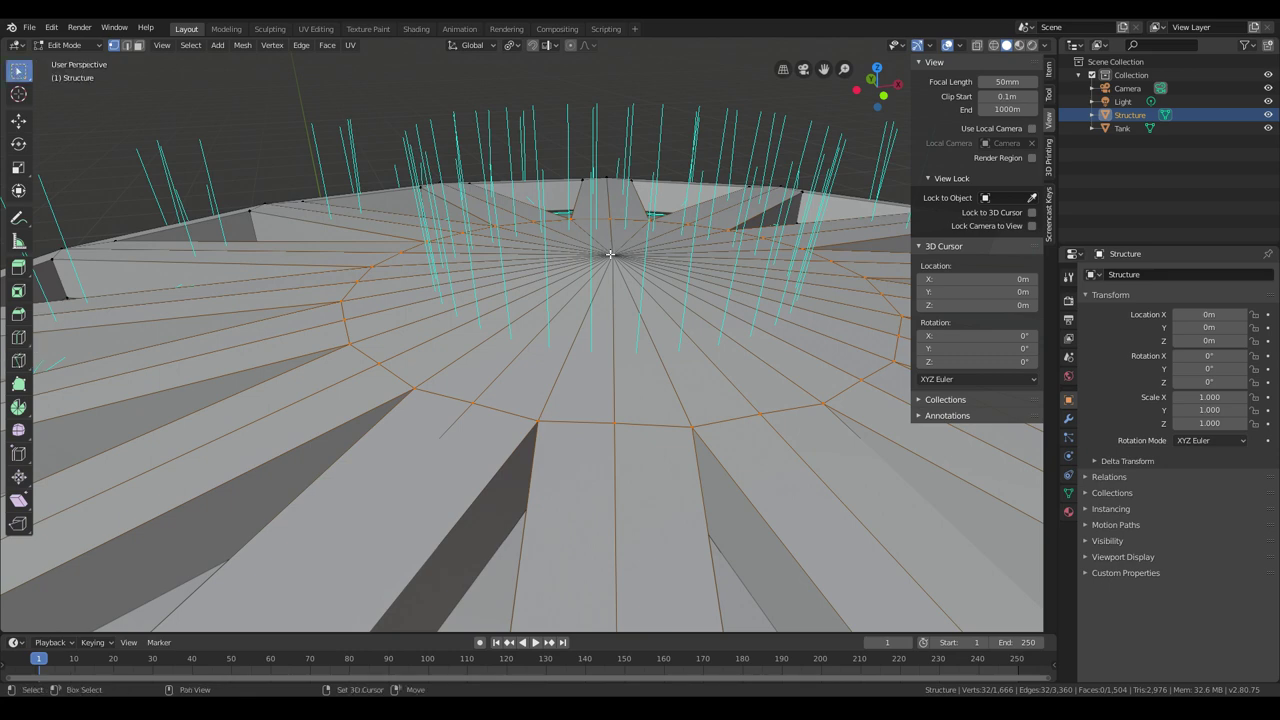
{"action": "right_click", "coordinate": [610, 254], "text": "shift"}
{"action": "left_click", "coordinate": [610, 254], "text": "shift"}
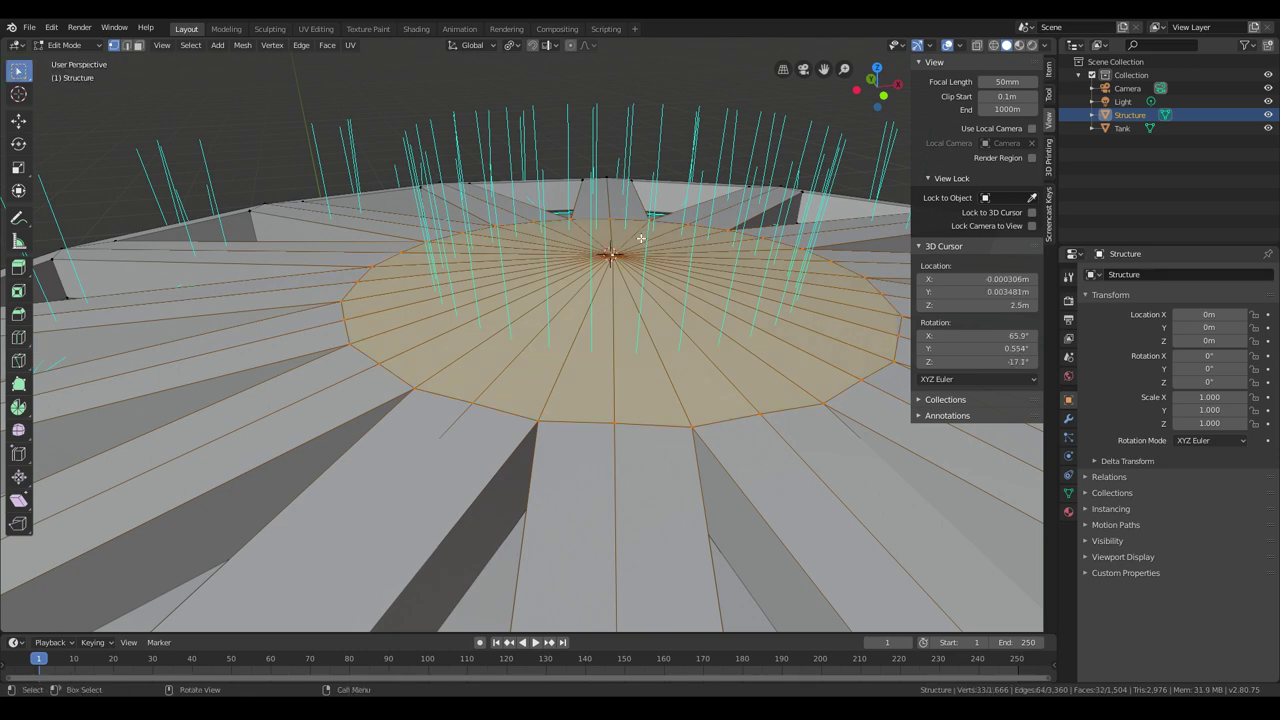
{"action": "middle_click_drag", "start_coordinate": [640, 238], "coordinate": [654, 240]}
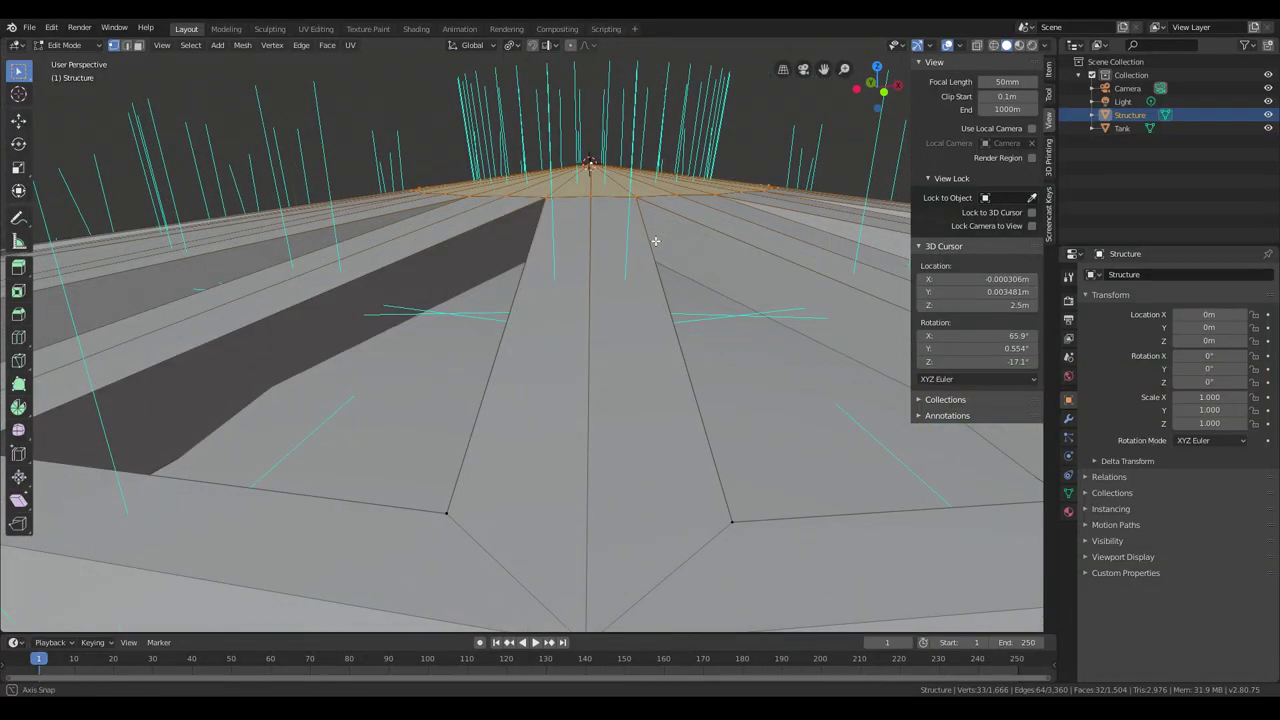
{"action": "scroll", "coordinate": [682, 272], "scroll_direction": "down", "scroll_amount": 4}
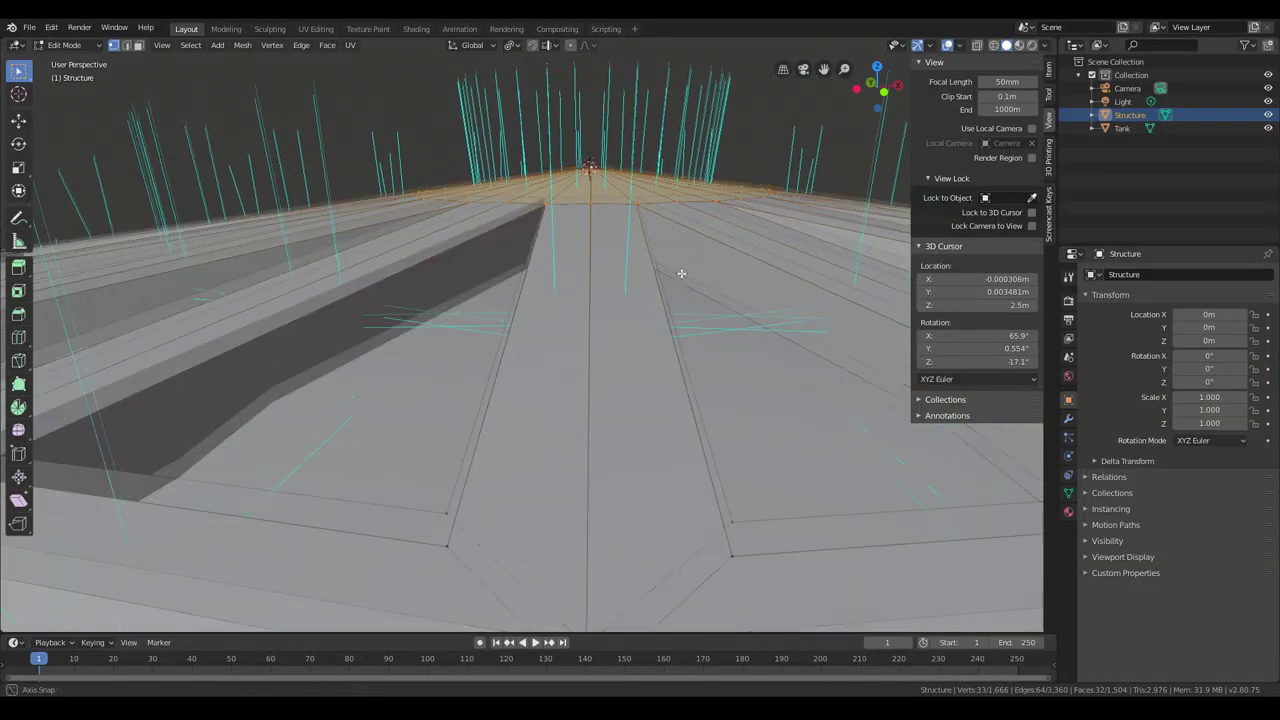
{"action": "middle_click_drag", "start_coordinate": [537, 213], "coordinate": [729, 238]}
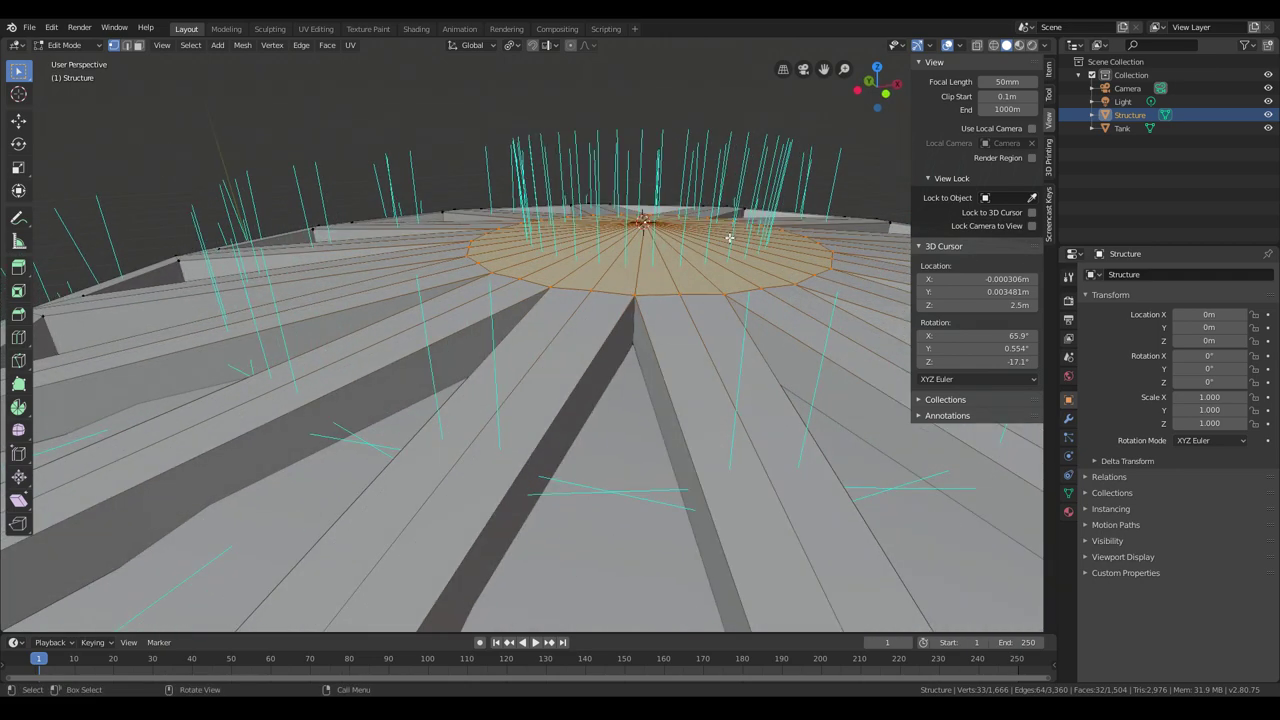
{"action": "scroll", "coordinate": [729, 238], "scroll_direction": "down", "scroll_amount": 5}
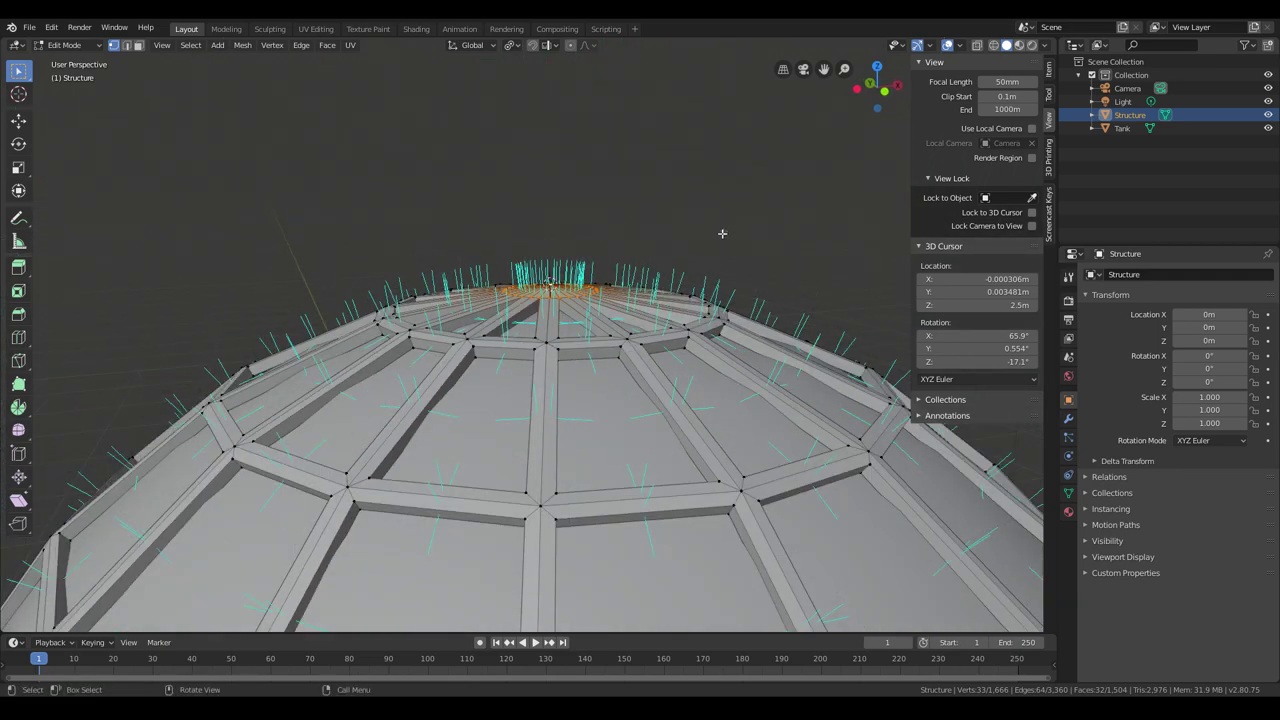
{"action": "middle_click_drag", "start_coordinate": [566, 290], "coordinate": [566, 268]}
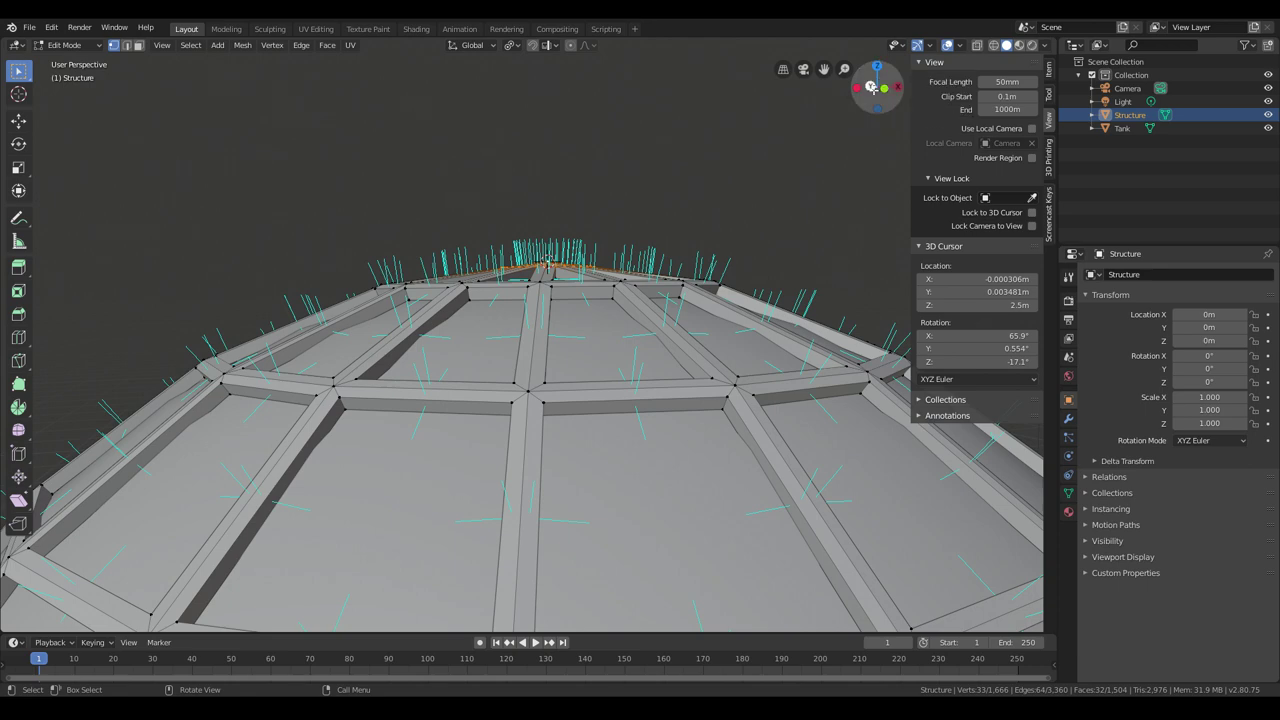
{"action": "middle_click_drag", "start_coordinate": [735, 165], "coordinate": [666, 252]}
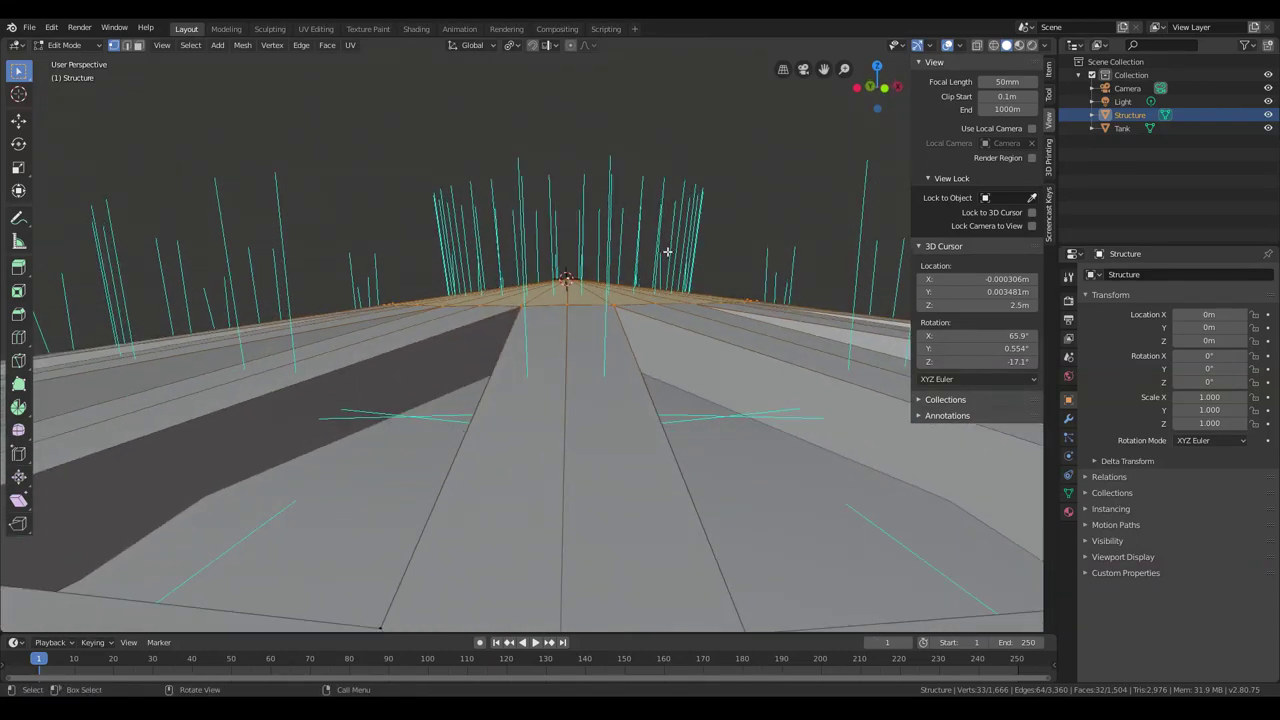
Step: Scale the selected disc to 0 along Z and inspect it in X-ray
{"action": "key", "text": "s"}
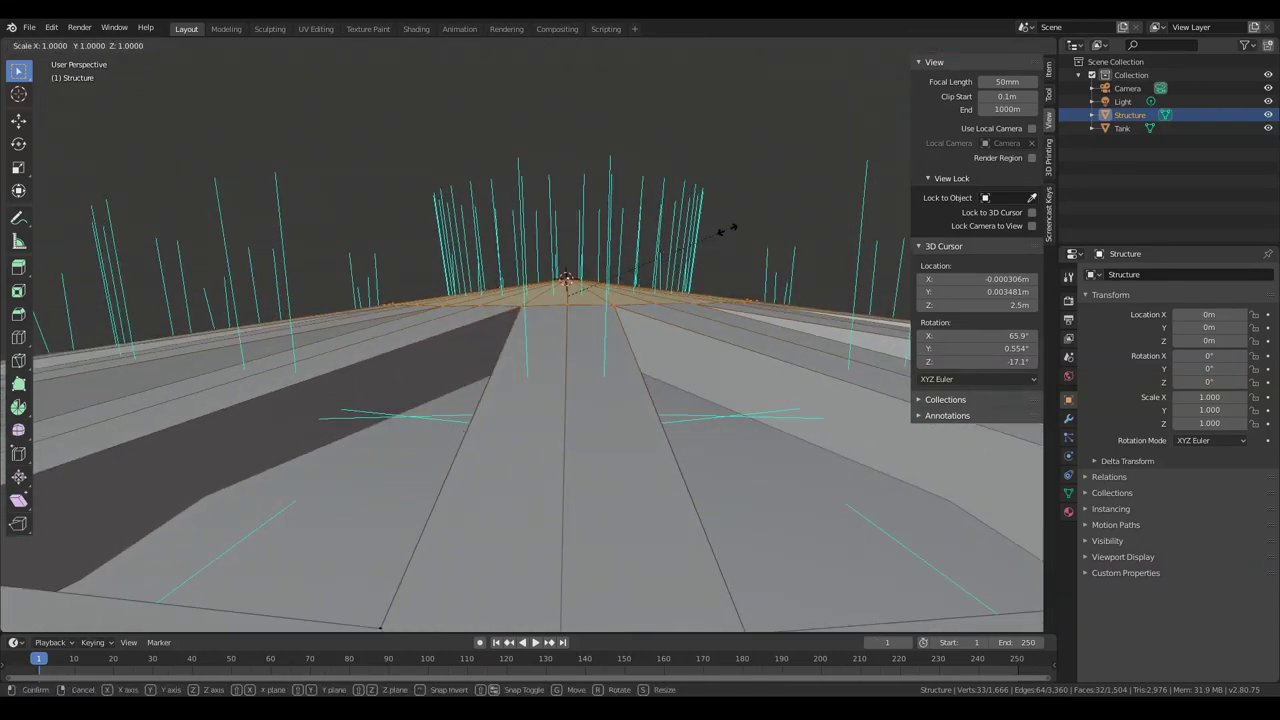
{"action": "key", "text": "z"}
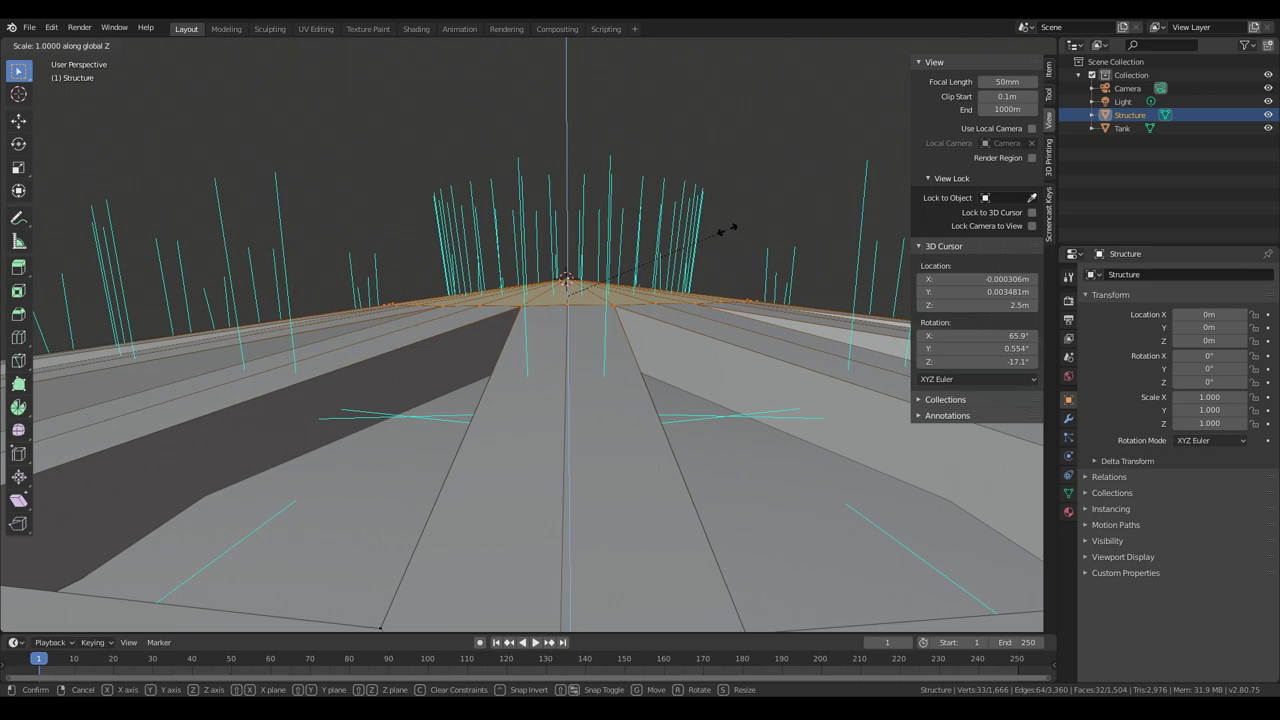
{"action": "type", "text": "0"}
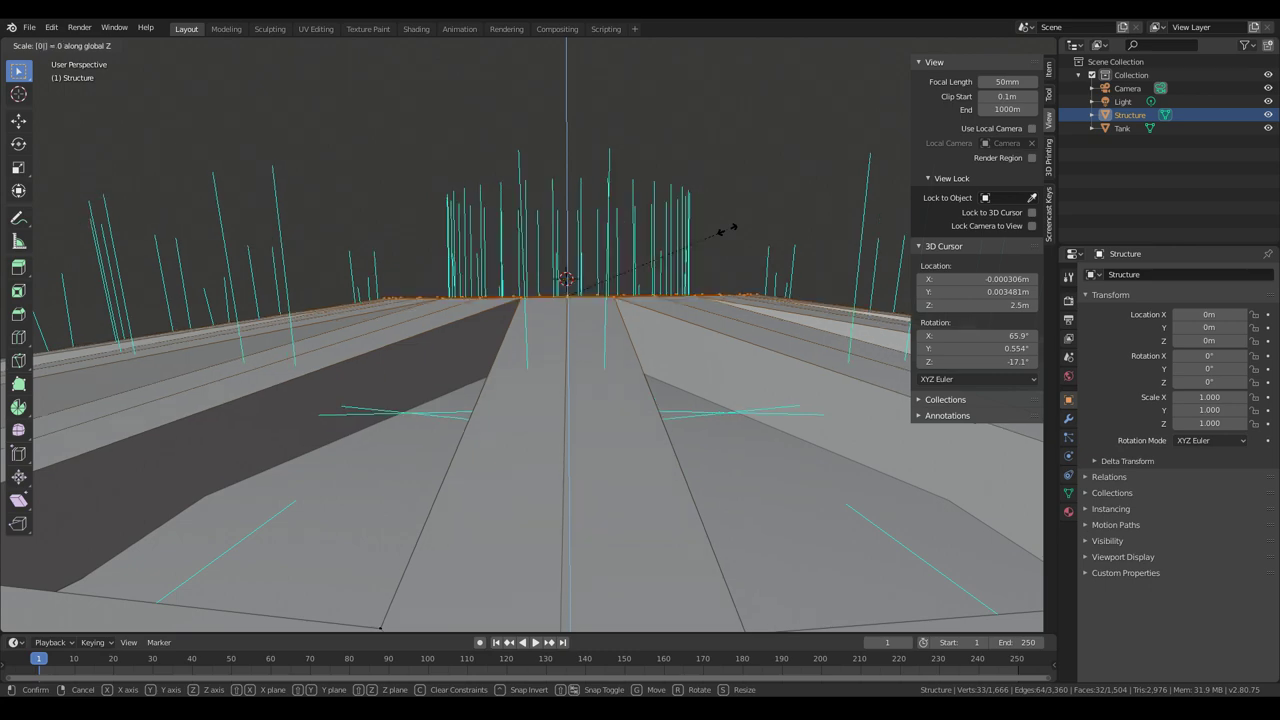
{"action": "key", "text": "Return"}
{"action": "key", "text": "alt+z"}
{"action": "mouse_move", "coordinate": [735, 238]}
{"action": "middle_mouse_down"}
{"action": "mouse_move", "coordinate": [757, 259]}
{"action": "mouse_move", "coordinate": [739, 279]}
{"action": "mouse_move", "coordinate": [741, 259]}
{"action": "middle_mouse_up"}
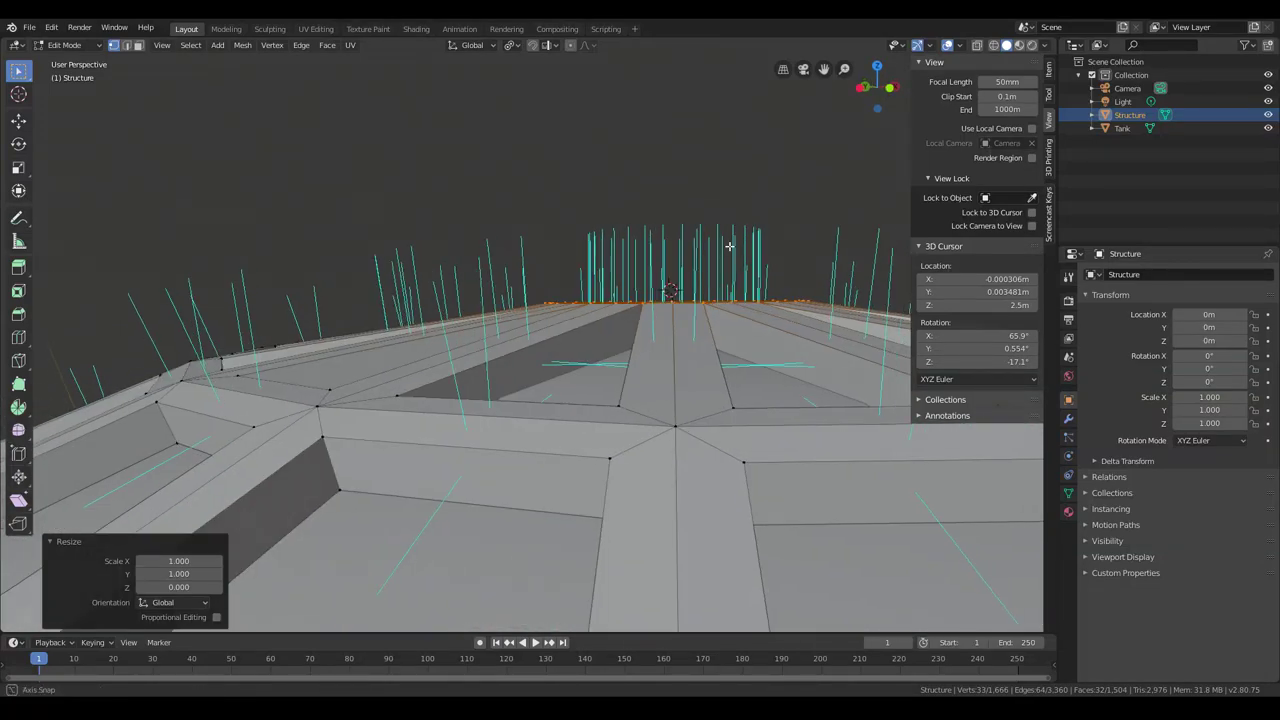
{"action": "mouse_move", "coordinate": [729, 245]}
{"action": "middle_mouse_down"}
{"action": "mouse_move", "coordinate": [752, 274]}
{"action": "mouse_move", "coordinate": [720, 277]}
{"action": "mouse_move", "coordinate": [711, 251]}
{"action": "middle_mouse_up"}
Step: Knife-cut a ring around the bottom pole of the dome and confirm it
{"action": "scroll", "coordinate": [713, 280], "scroll_direction": "up", "scroll_amount": 5}
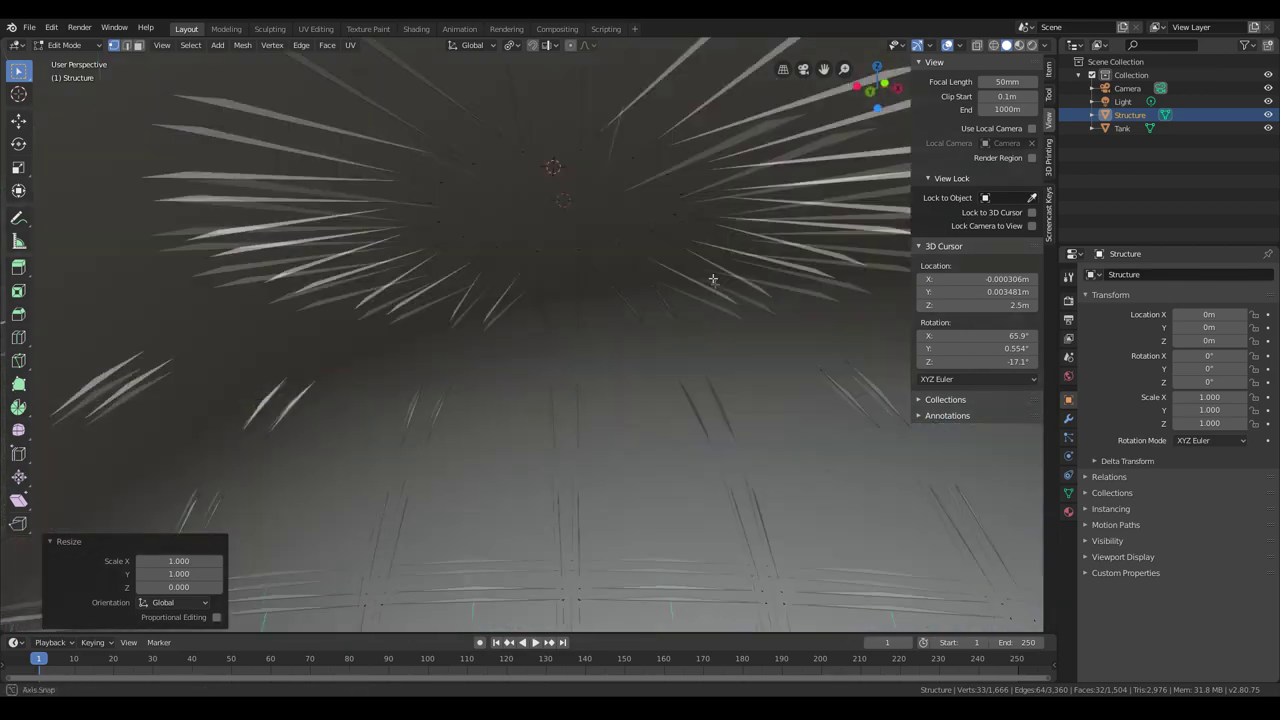
{"action": "scroll", "coordinate": [713, 280], "scroll_direction": "down", "scroll_amount": 10}
{"action": "middle_click_drag", "start_coordinate": [708, 314], "coordinate": [648, 357]}
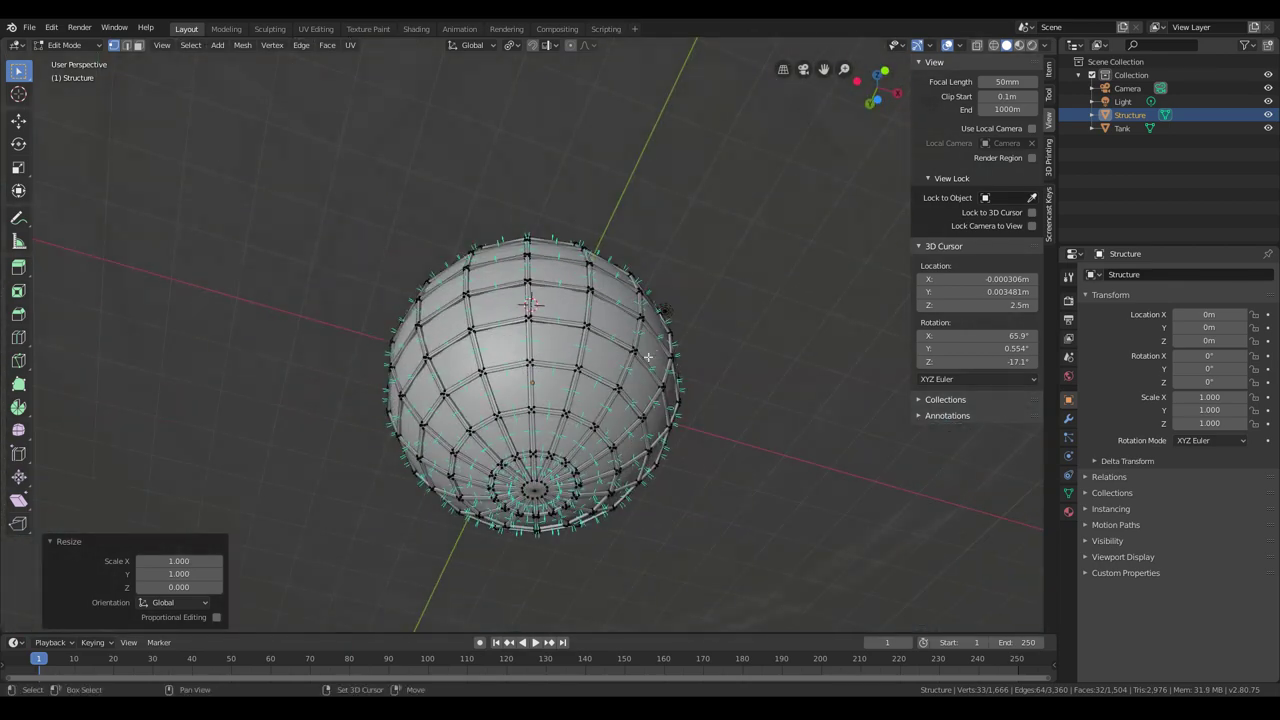
{"action": "key", "text": "k"}
{"action": "scroll", "coordinate": [648, 357], "scroll_direction": "up", "scroll_amount": 8}
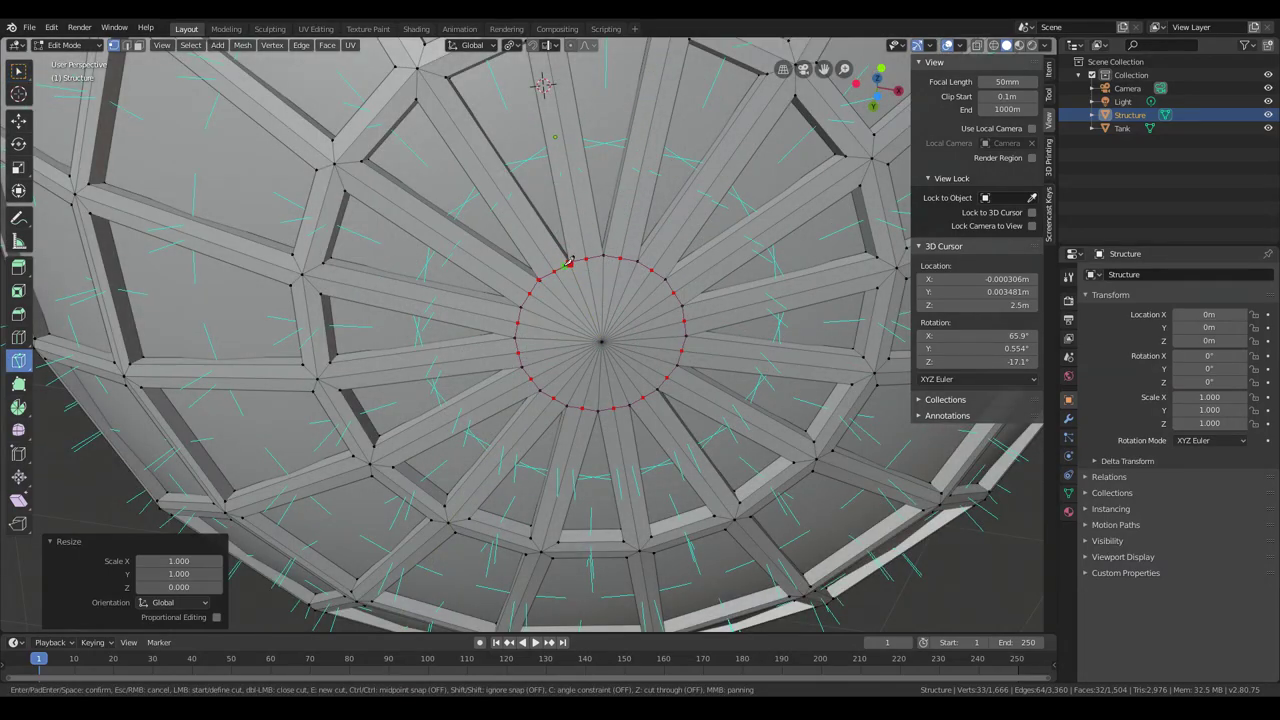
{"action": "left_click", "coordinate": [567, 262]}
{"action": "middle_click_drag", "start_coordinate": [648, 312], "coordinate": [640, 372]}
{"action": "key", "text": "Return"}
Step: Check the ring in X-ray, exit the knife, and set the 3D cursor at the pole (Z -2.499 m)
{"action": "key", "text": "alt+z"}
{"action": "key", "text": "alt+z"}
{"action": "key", "text": "k"}
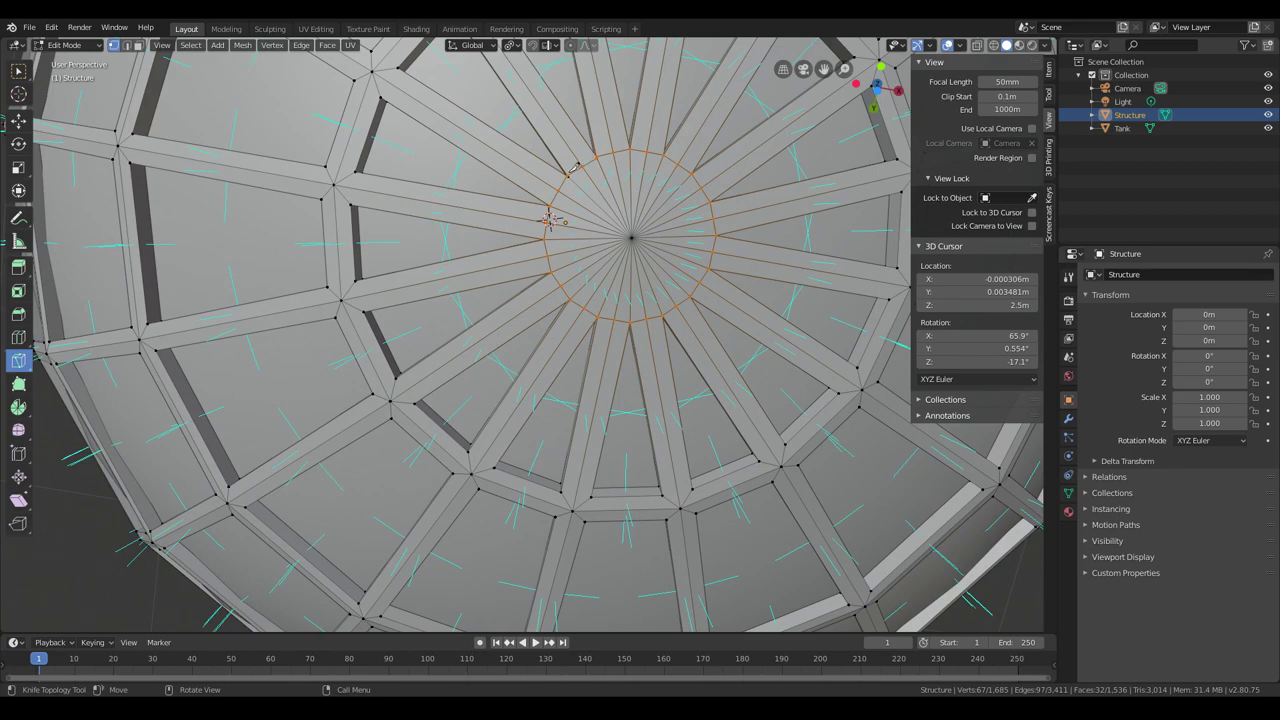
{"action": "scroll", "coordinate": [614, 171], "scroll_direction": "up", "scroll_amount": 4}
{"action": "key", "text": "alt+z"}
{"action": "key", "text": "alt+z"}
{"action": "scroll", "coordinate": [618, 193], "scroll_direction": "down", "scroll_amount": 3}
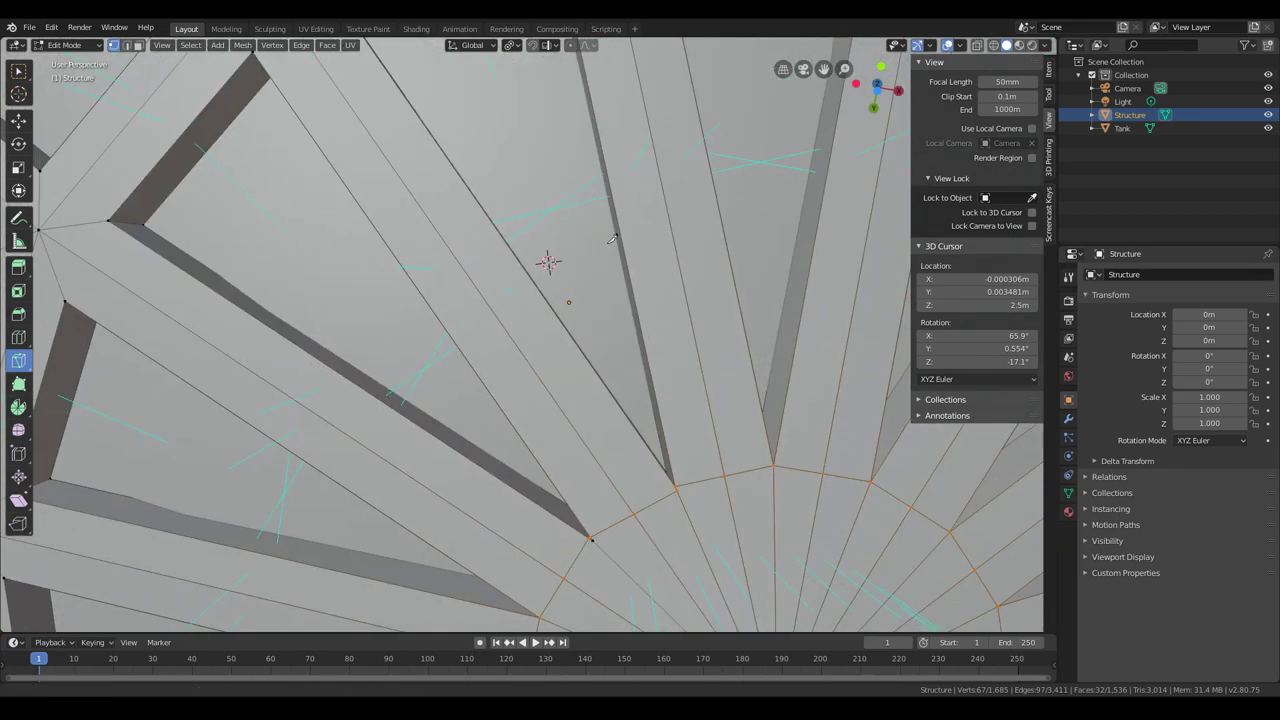
{"action": "key", "text": "k"}
{"action": "scroll", "coordinate": [670, 482], "scroll_direction": "down", "scroll_amount": 2}
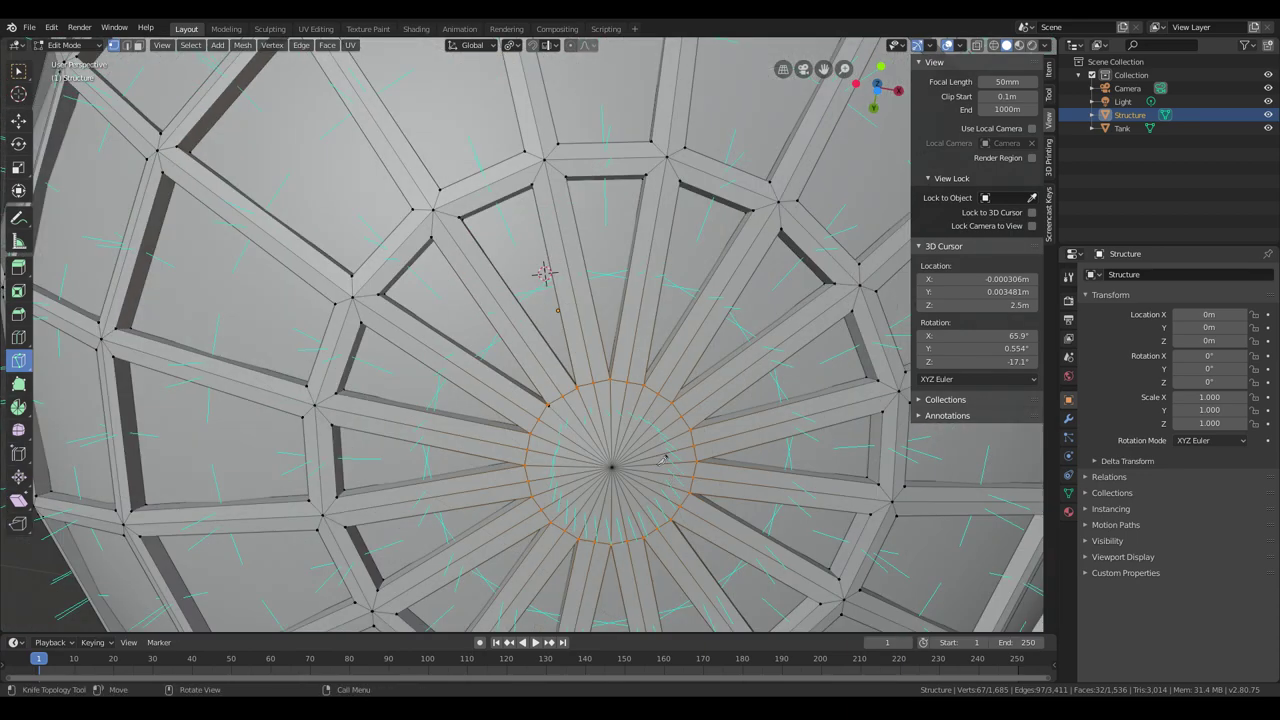
{"action": "scroll", "coordinate": [660, 459], "scroll_direction": "up", "scroll_amount": 5}
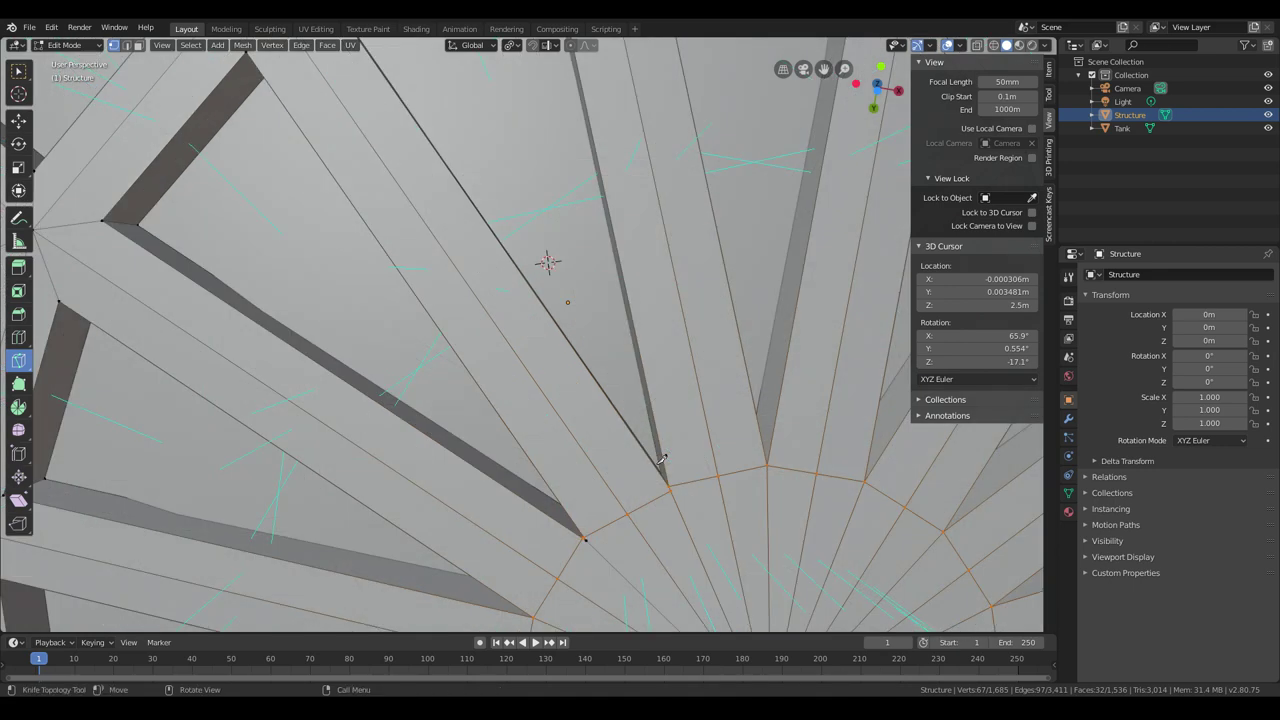
{"action": "key", "text": "alt+z"}
{"action": "key", "text": "alt+z"}
{"action": "key", "text": "Escape"}
{"action": "scroll", "coordinate": [673, 491], "scroll_direction": "down", "scroll_amount": 5}
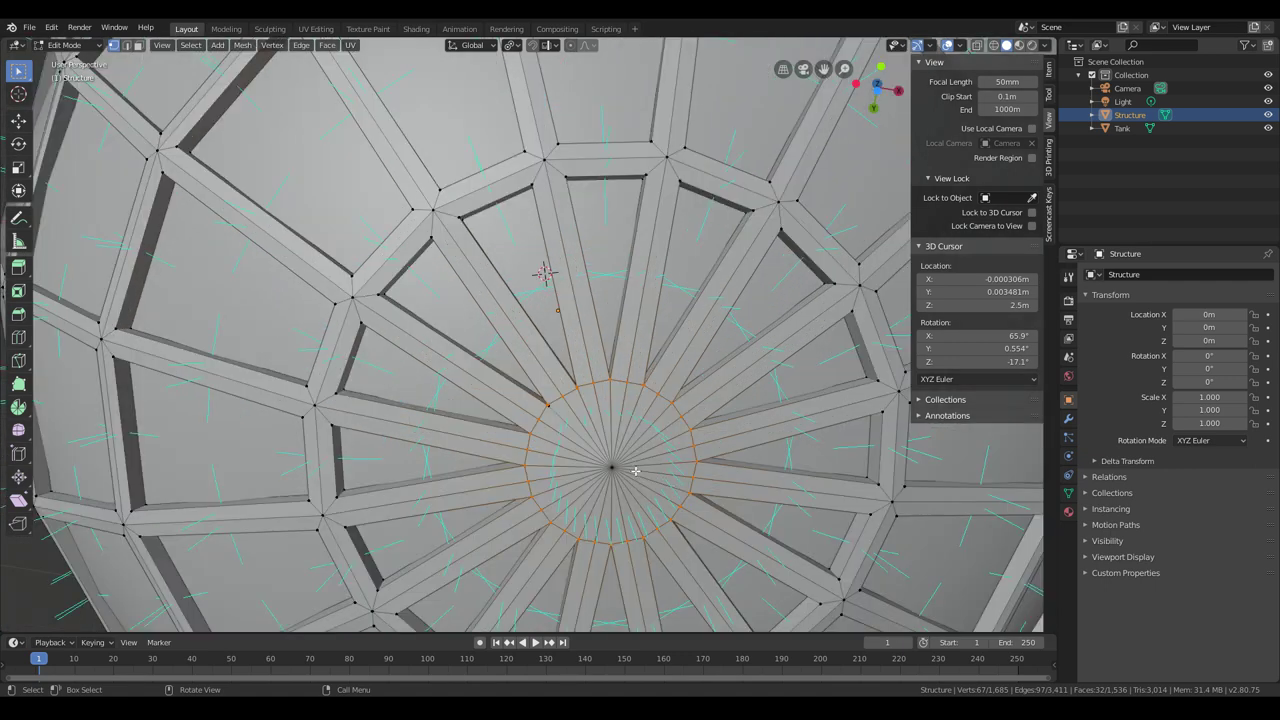
{"action": "right_click", "coordinate": [614, 468], "text": "shift"}
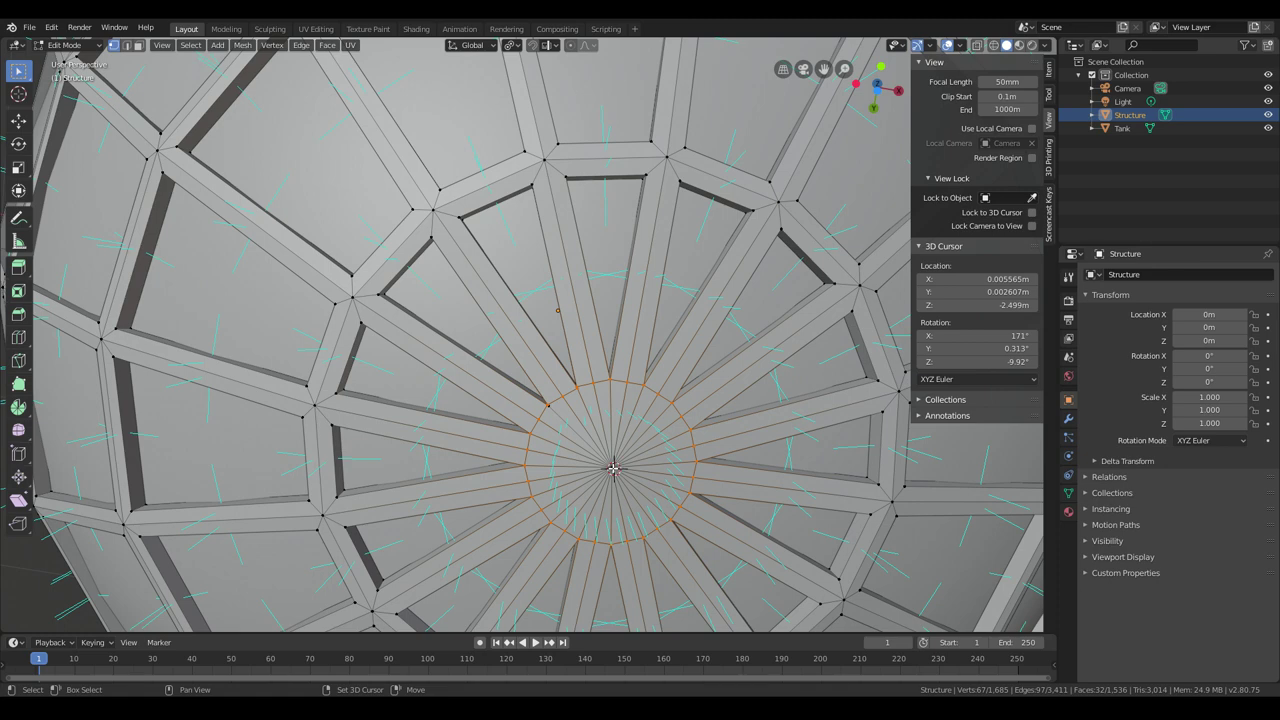
Step: Select the bottom pole's fan of faces and scale it to 0 along Z, then view along Z
{"action": "left_click", "coordinate": [614, 468], "text": "shift"}
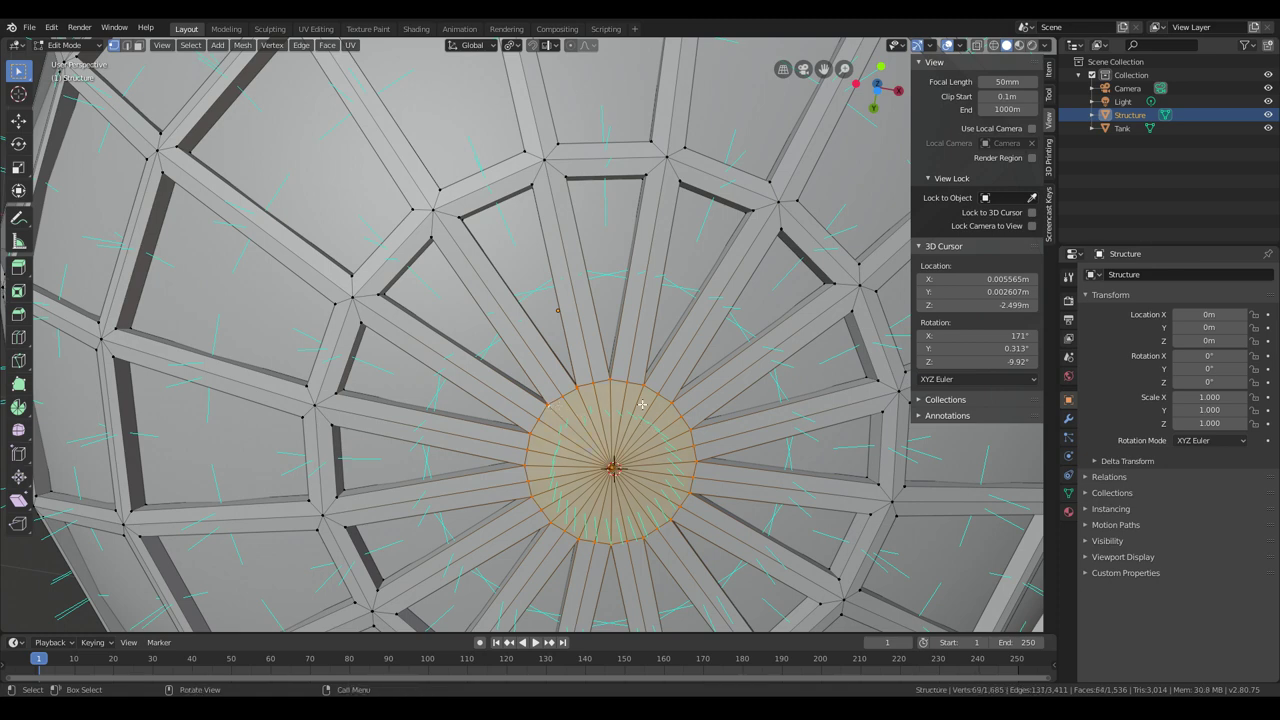
{"action": "key", "text": "shift+z"}
{"action": "key", "text": "shift+z"}
{"action": "key", "text": "s"}
{"action": "key", "text": "z"}
{"action": "key", "text": "0"}
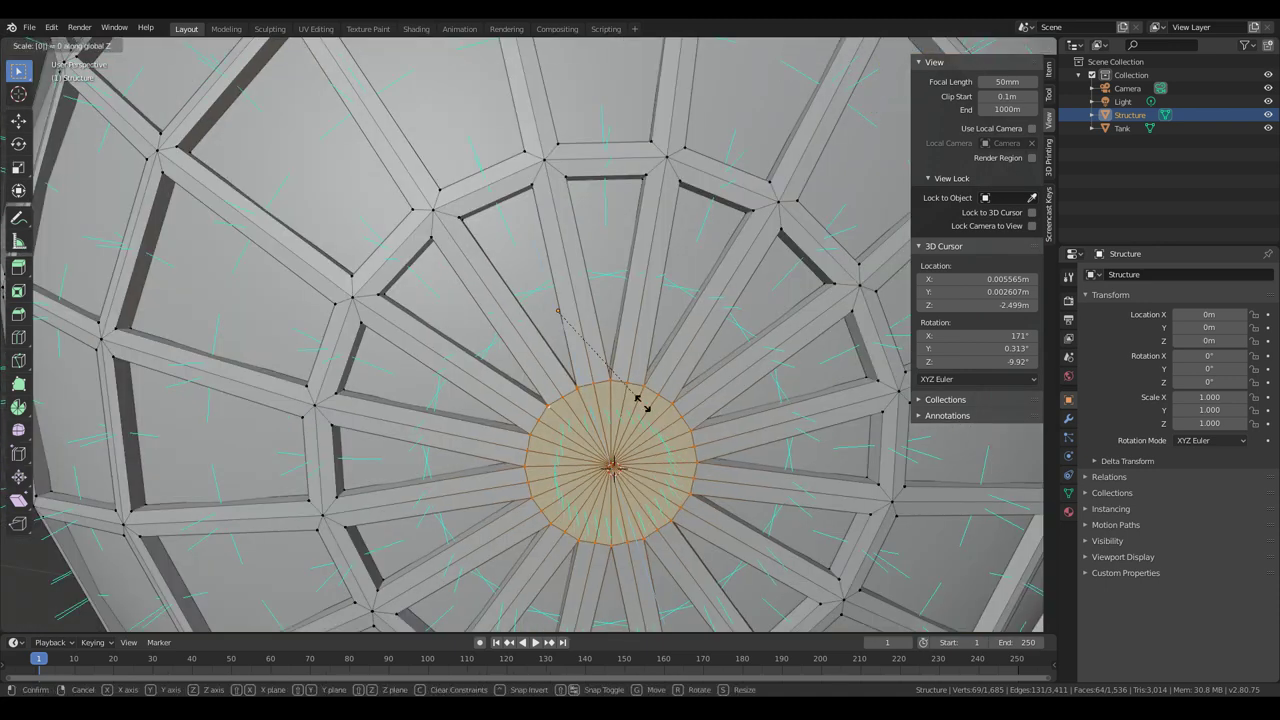
{"action": "key", "text": "Return"}
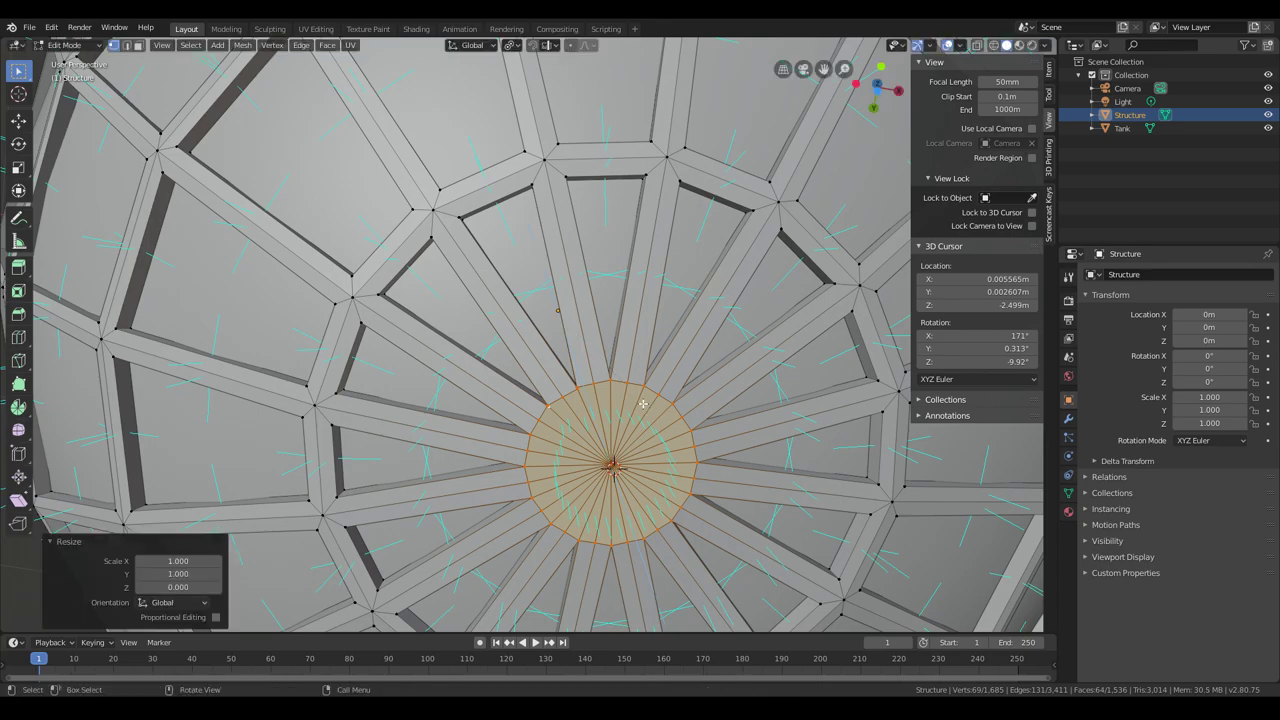
{"action": "middle_click_drag", "start_coordinate": [643, 403], "coordinate": [657, 300]}
{"action": "scroll", "coordinate": [652, 334], "scroll_direction": "up", "scroll_amount": 4}
{"action": "scroll", "coordinate": [652, 332], "scroll_direction": "down", "scroll_amount": 5}
{"action": "scroll", "coordinate": [639, 240], "scroll_direction": "up", "scroll_amount": 5}
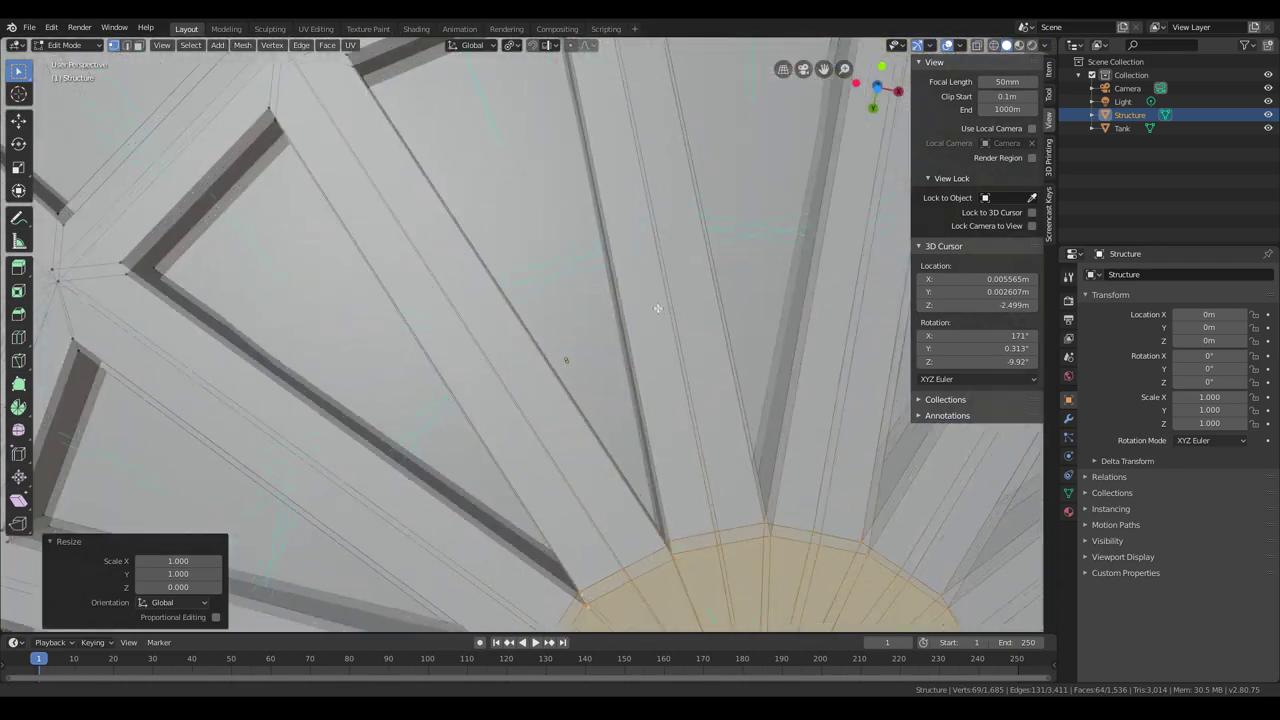
{"action": "scroll", "coordinate": [658, 296], "scroll_direction": "up", "scroll_amount": 3}
{"action": "key", "text": "ctrl+KP_7"}
{"action": "scroll", "coordinate": [659, 298], "scroll_direction": "up", "scroll_amount": 8}
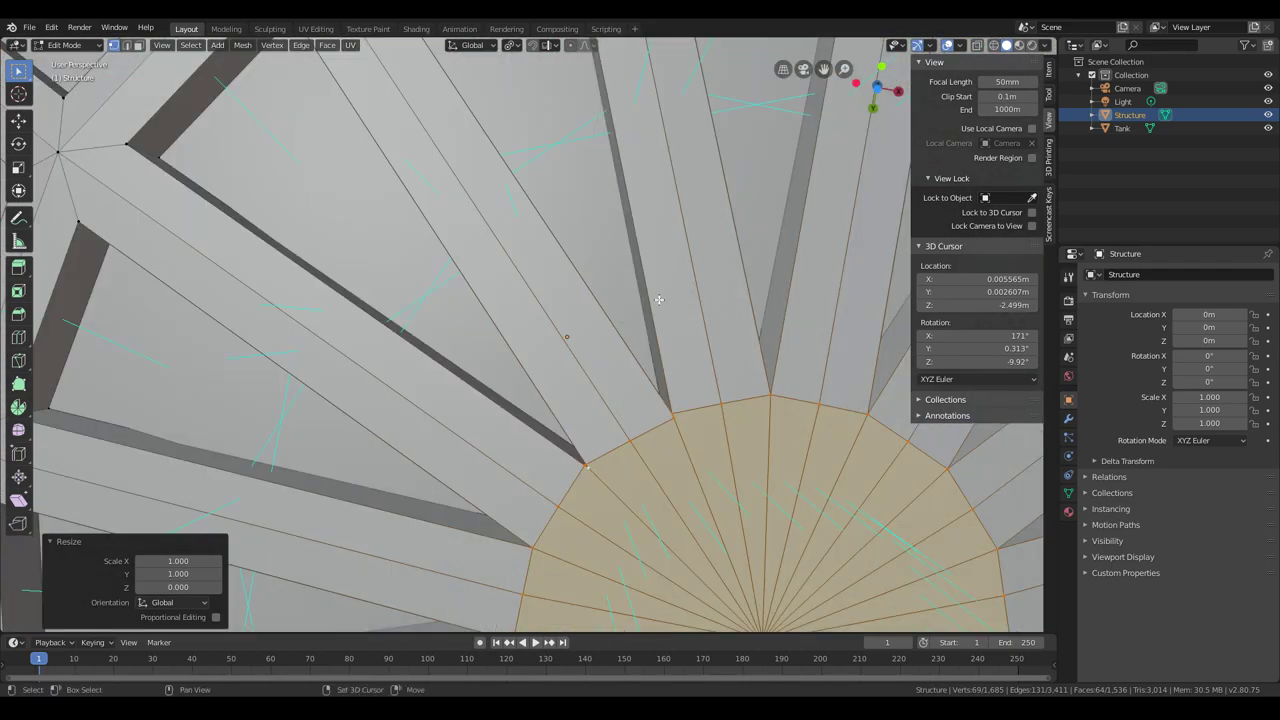
Step: Select a doubled vertex where the ring meets a strut and merge it At Center from the Mesh menu
{"action": "right_click", "coordinate": [580, 323]}
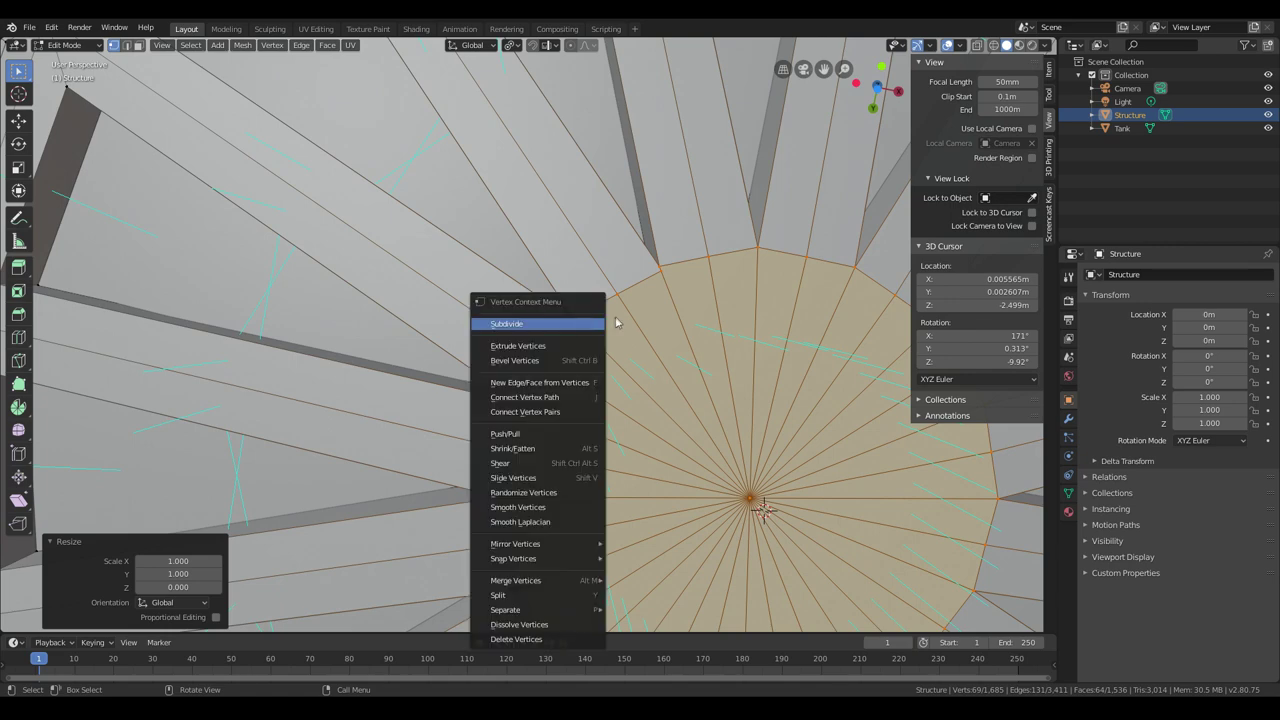
{"action": "key", "text": "Escape"}
{"action": "left_click", "coordinate": [576, 319]}
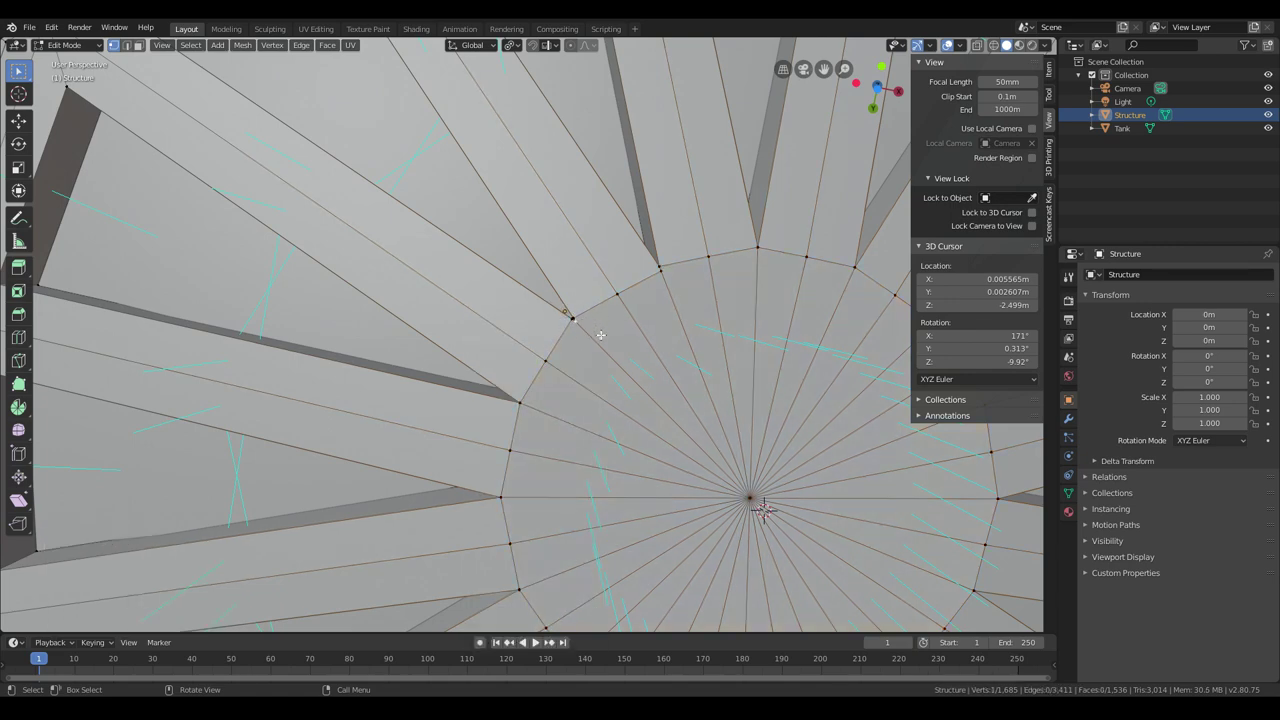
{"action": "key", "text": "c"}
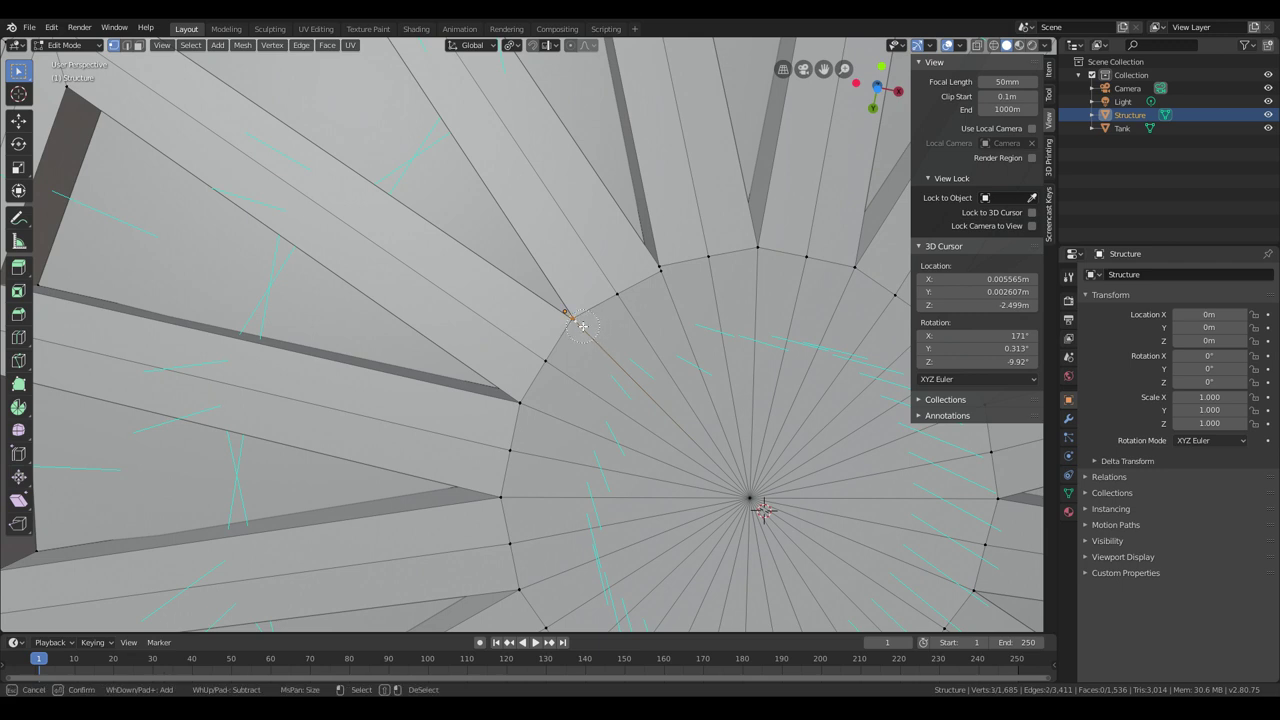
{"action": "key", "text": "Escape"}
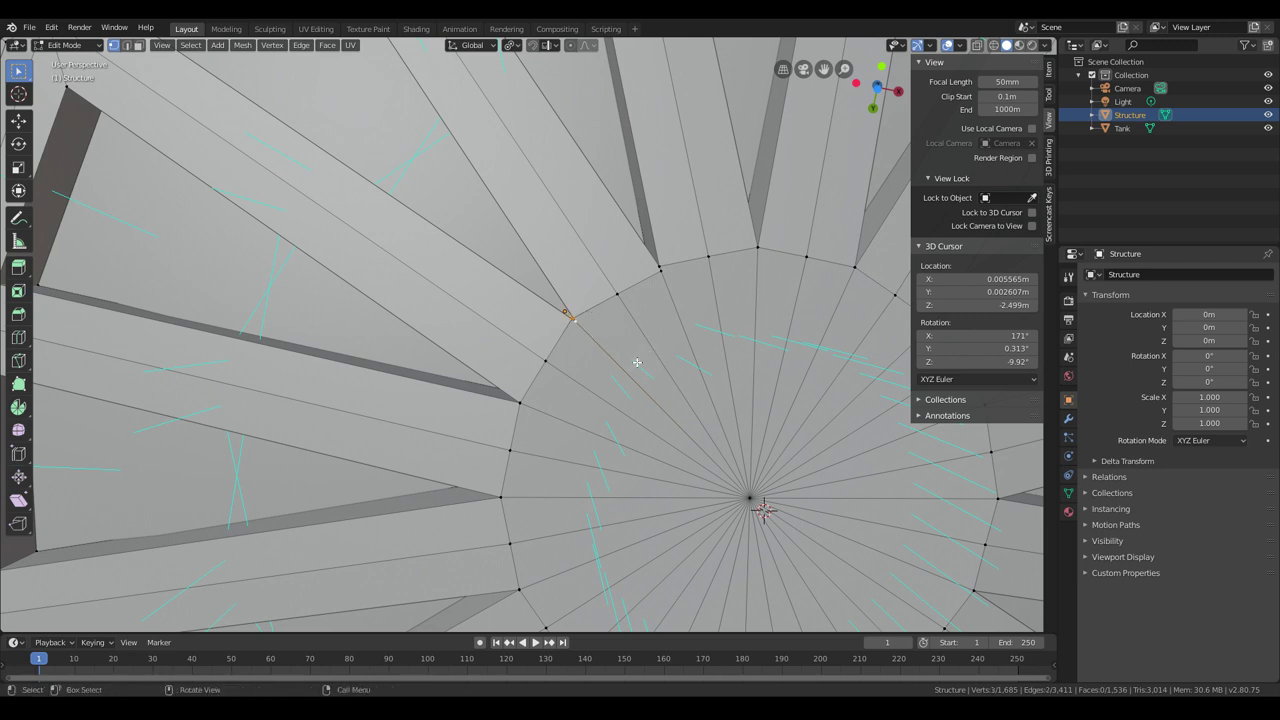
{"action": "middle_click_drag", "start_coordinate": [637, 362], "coordinate": [664, 366]}
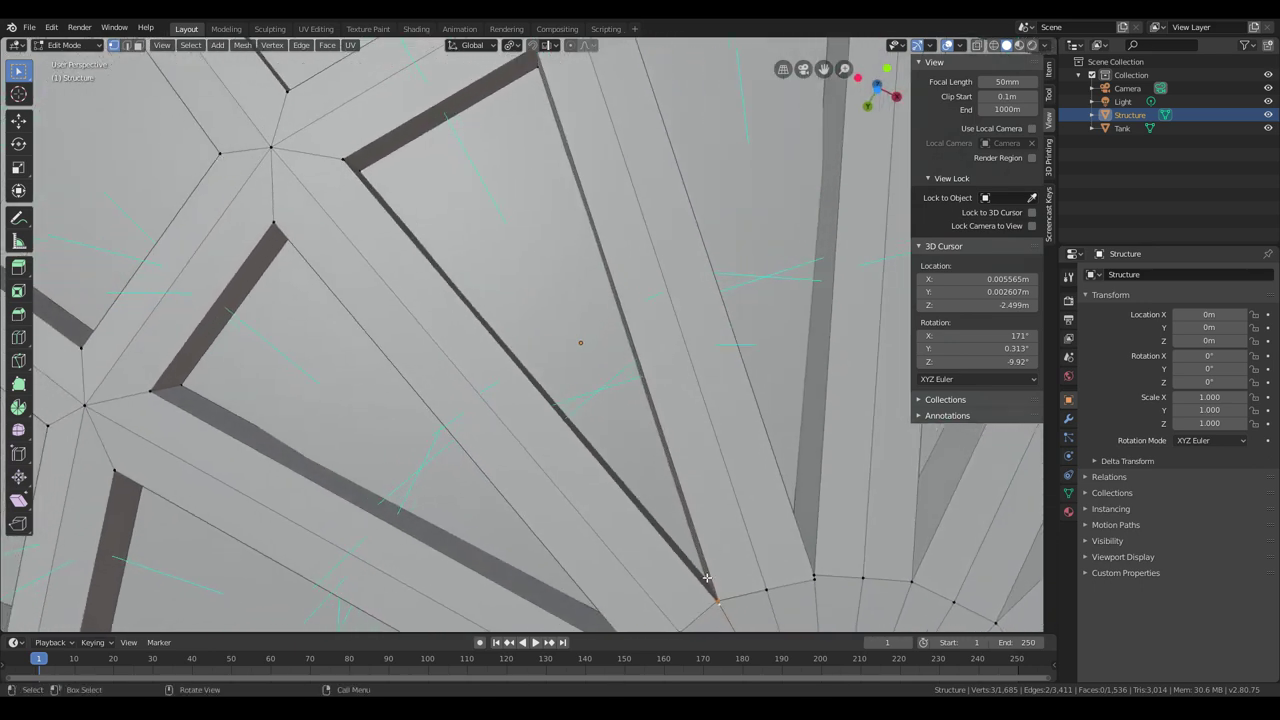
{"action": "middle_click_drag", "start_coordinate": [707, 577], "coordinate": [741, 527], "text": "shift"}
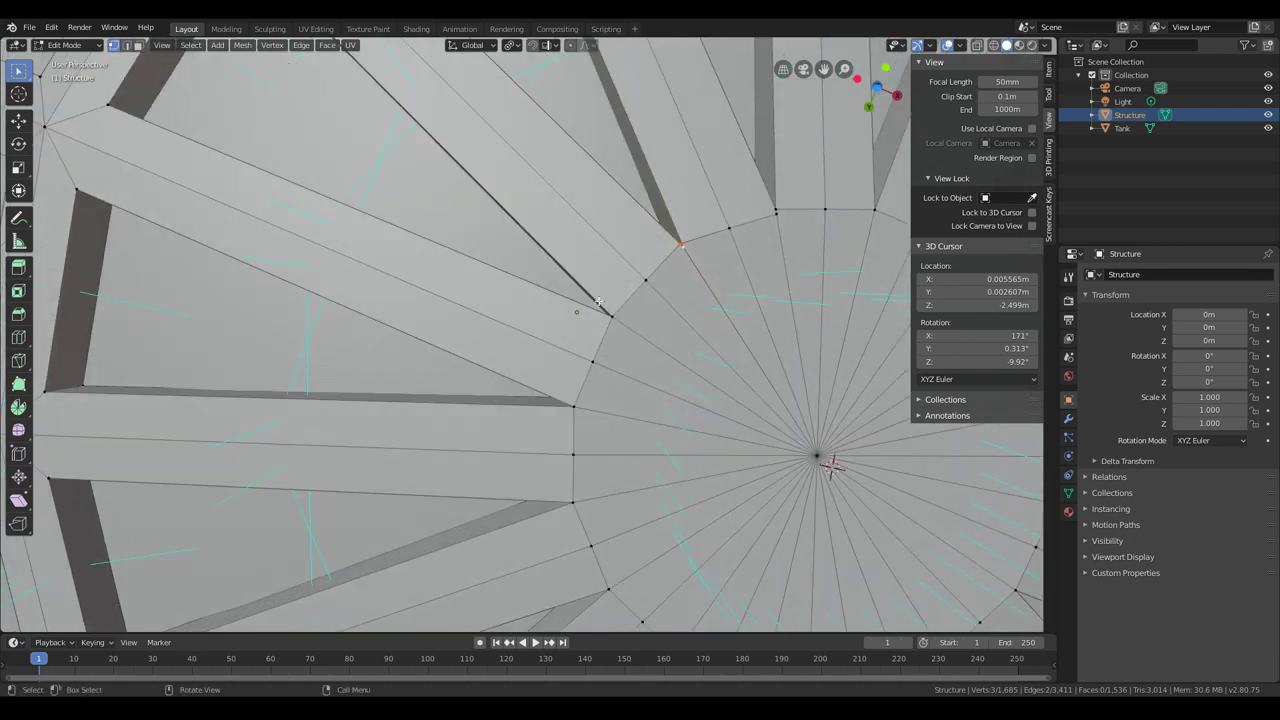
{"action": "left_click", "coordinate": [244, 46]}
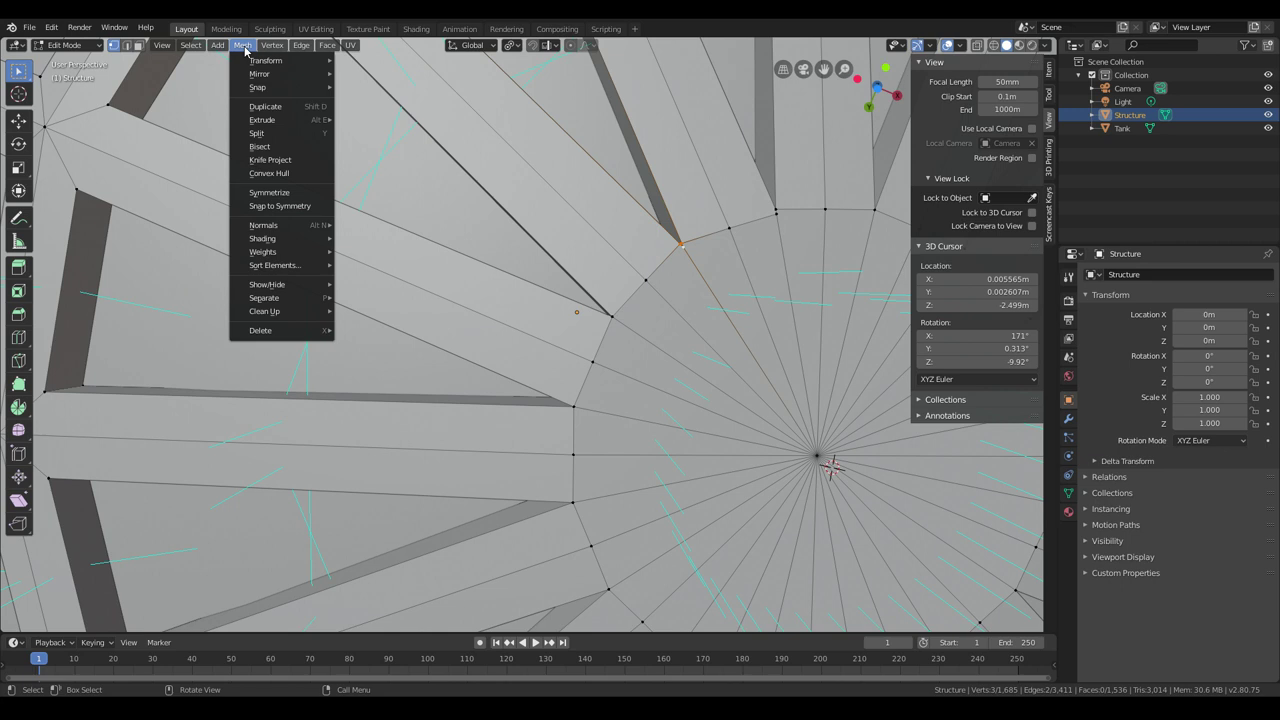
{"action": "mouse_move", "coordinate": [274, 47]}
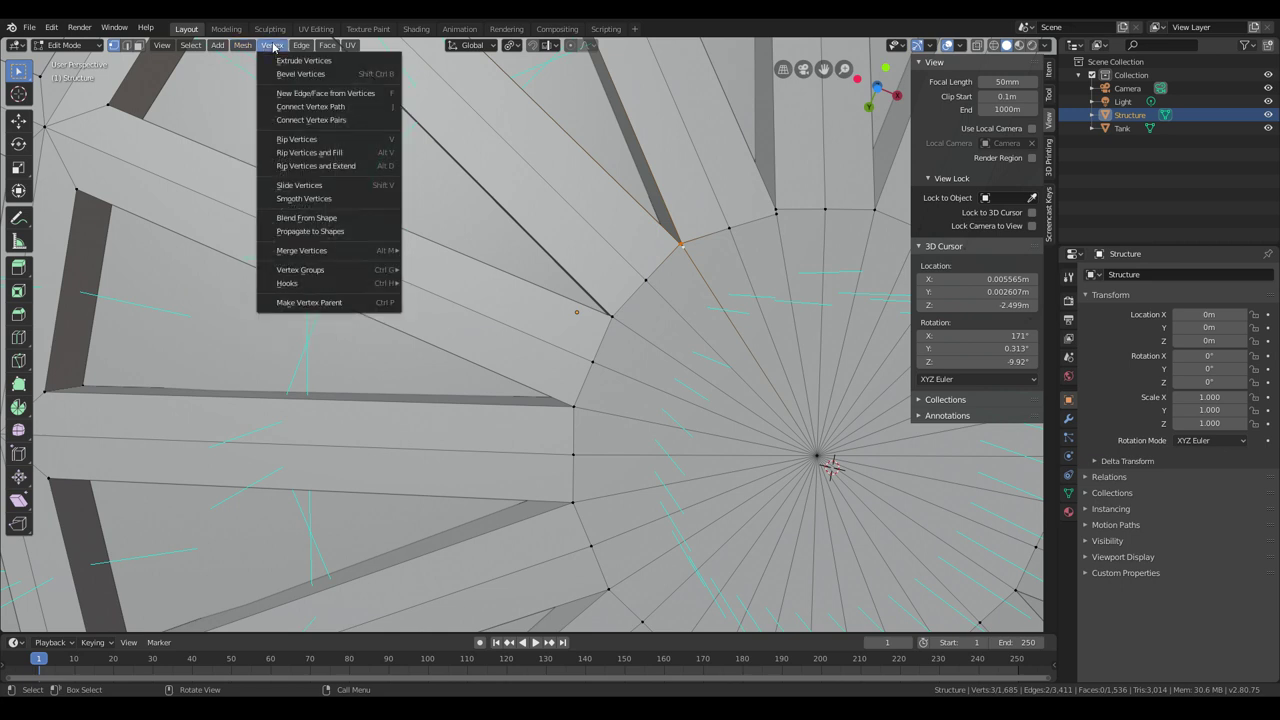
{"action": "mouse_move", "coordinate": [344, 254]}
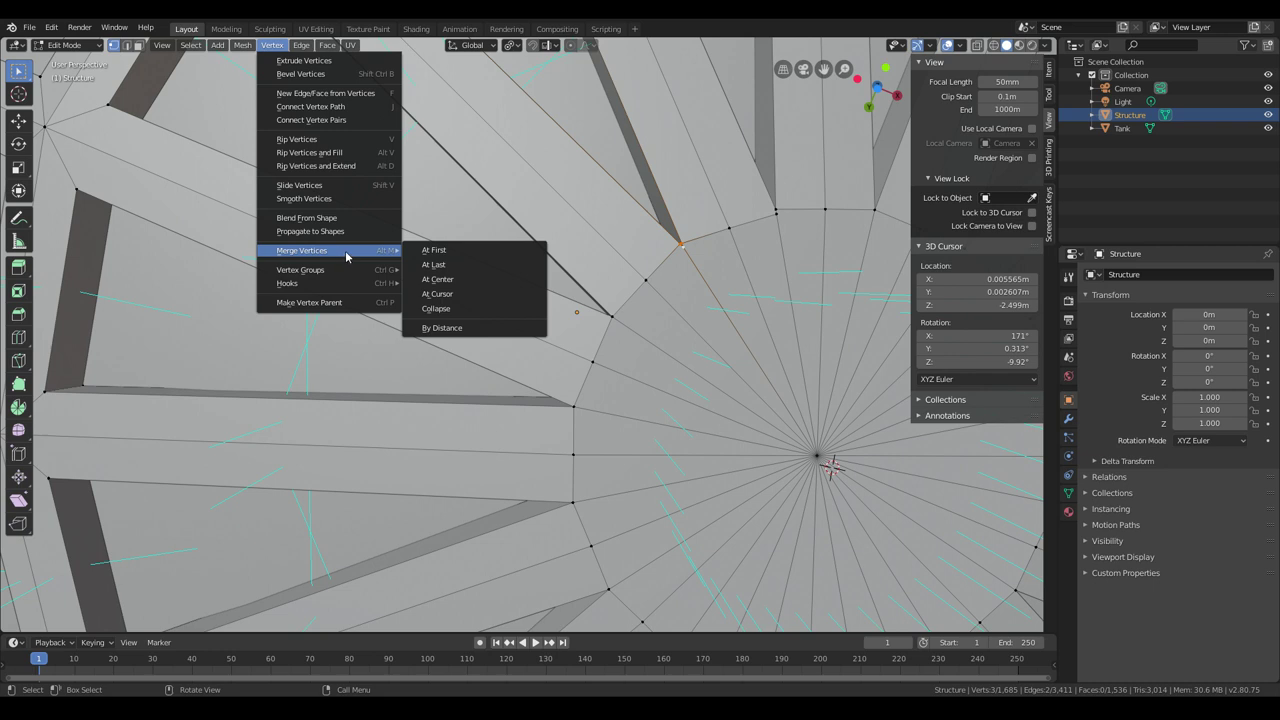
{"action": "left_click", "coordinate": [440, 278]}
Step: Circle-select the other overlapping vertex pair and merge it At Center, leaving 1,682 vertices
{"action": "middle_click_drag", "start_coordinate": [752, 288], "coordinate": [748, 288]}
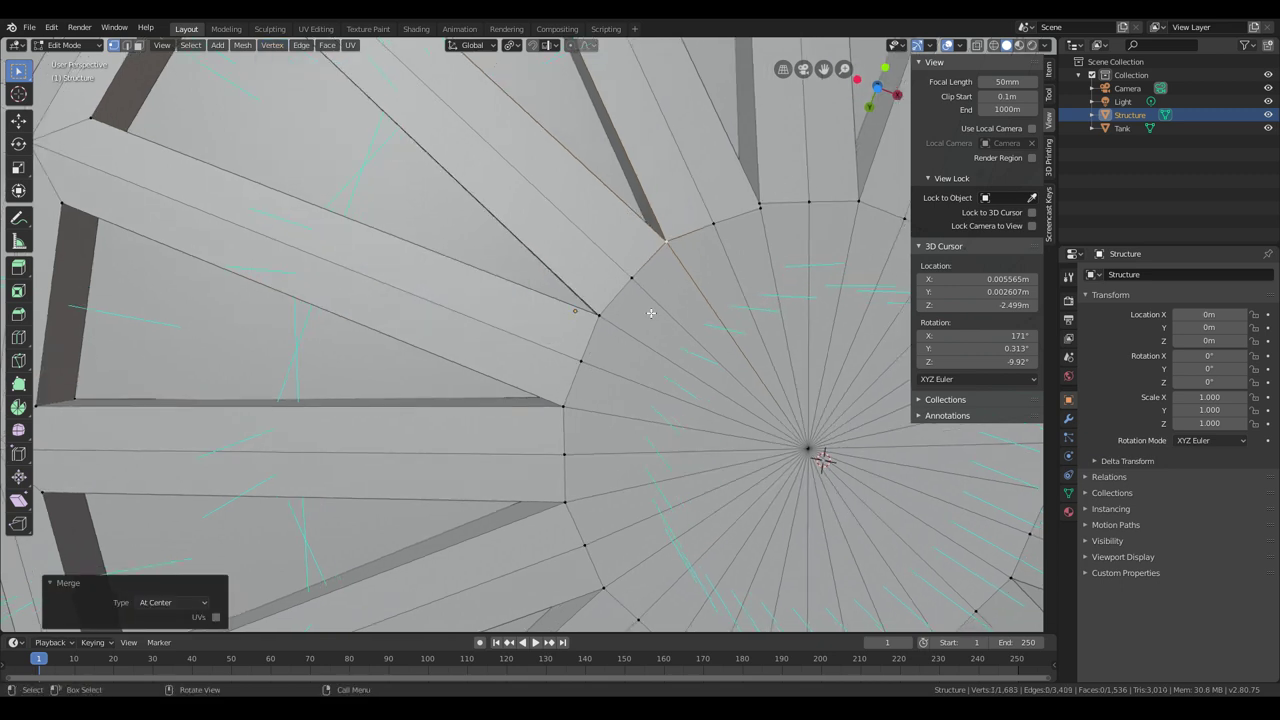
{"action": "key", "text": "a"}
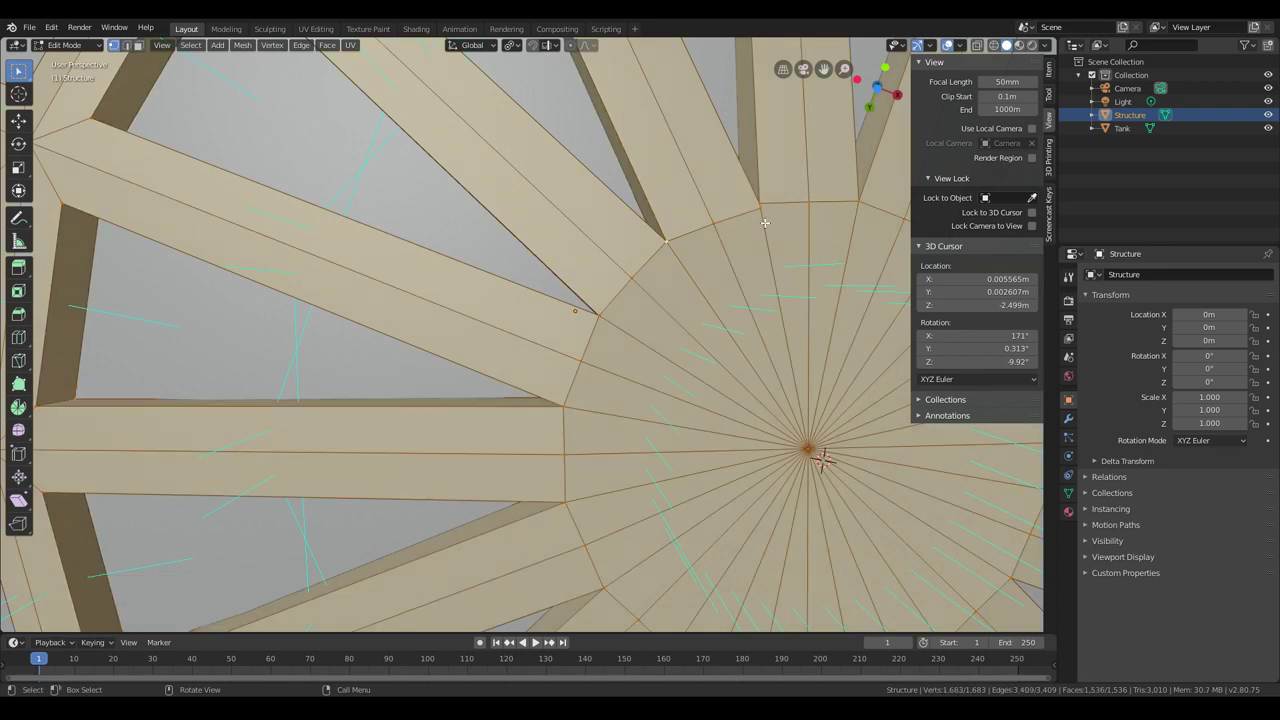
{"action": "key", "text": "alt+a"}
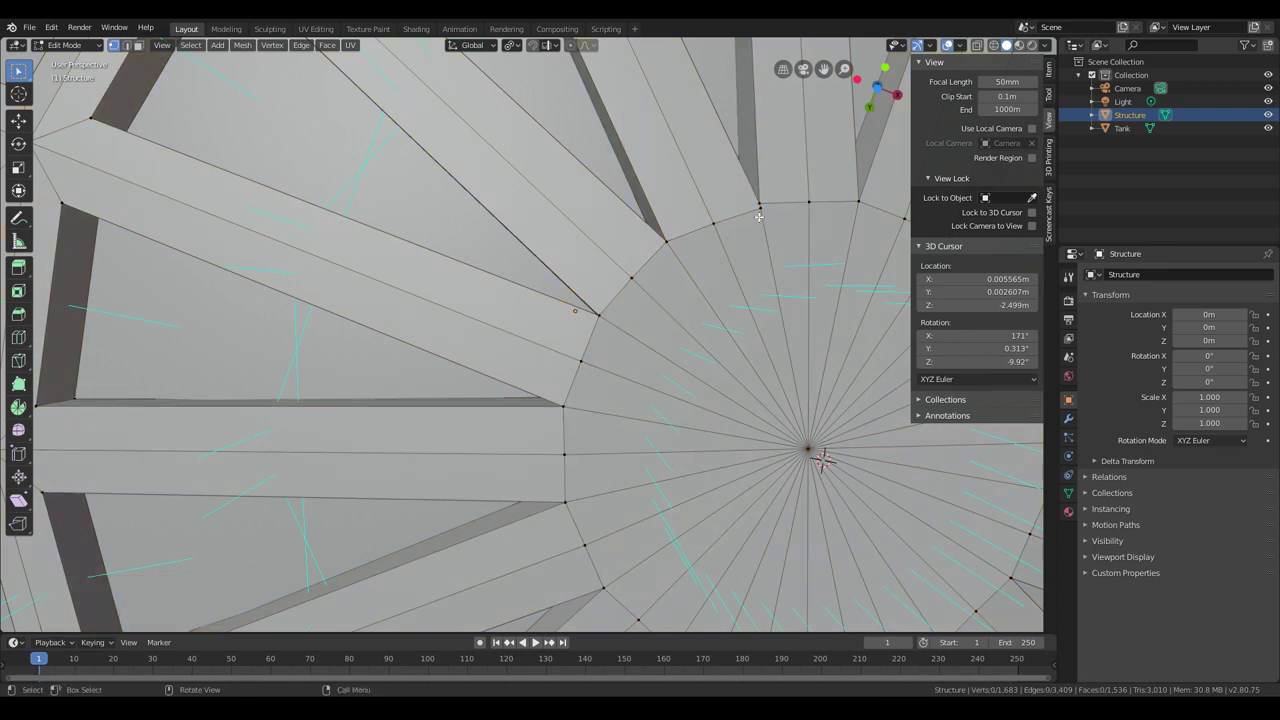
{"action": "key", "text": "c"}
{"action": "right_click", "coordinate": [763, 230]}
{"action": "key", "text": "m"}
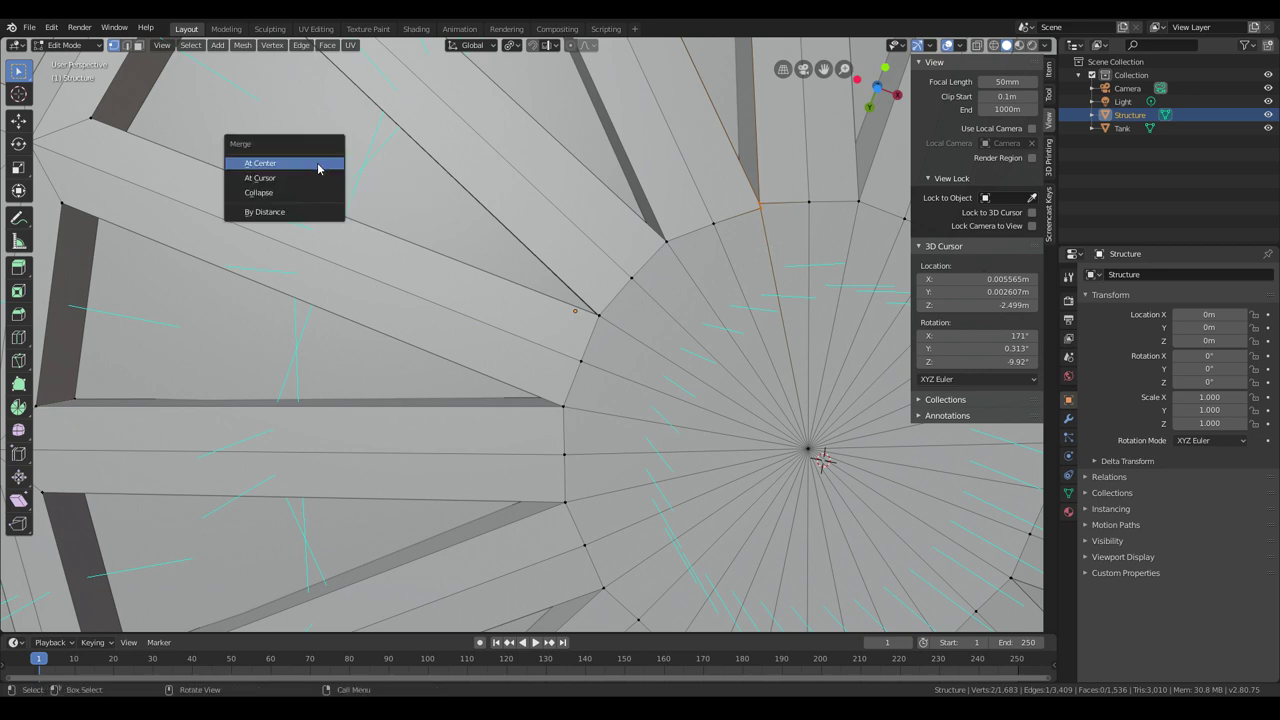
{"action": "left_click", "coordinate": [318, 163]}
{"action": "middle_click_drag", "start_coordinate": [780, 320], "coordinate": [696, 314]}
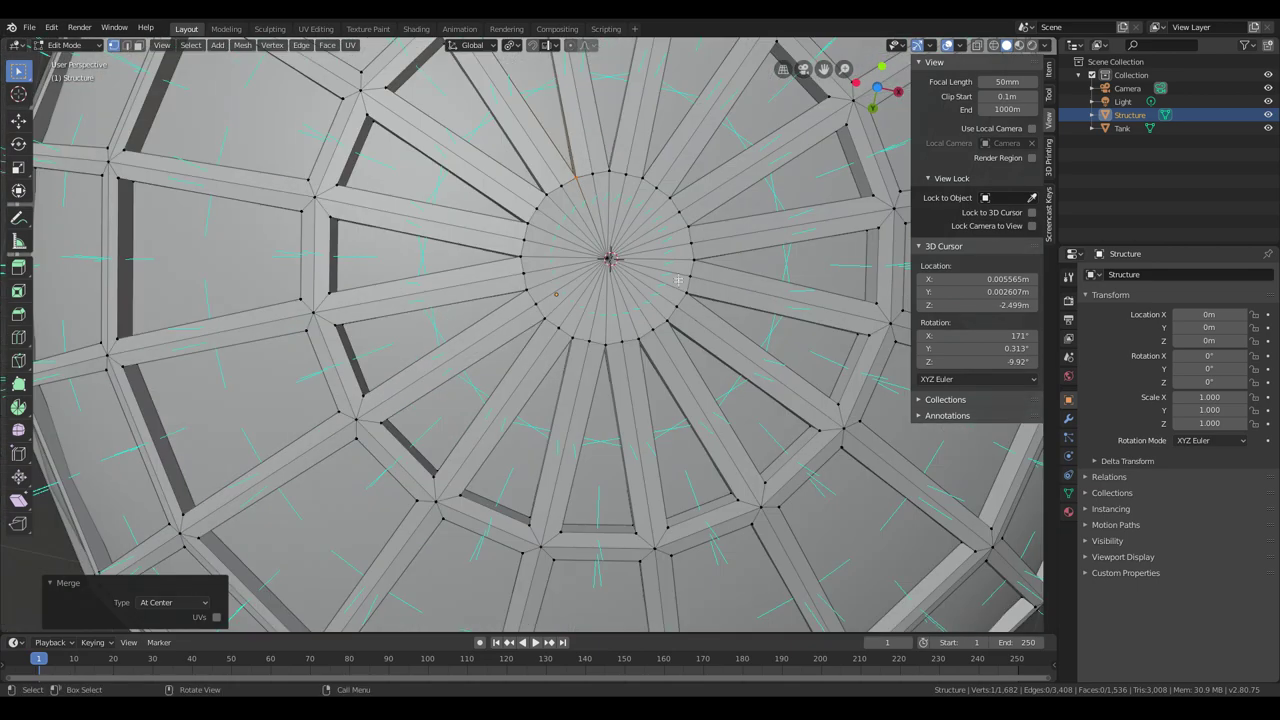
Step: Look over the finished dome, then return from Edit Mode to Object Mode
{"action": "scroll", "coordinate": [665, 281], "scroll_direction": "down", "scroll_amount": 6}
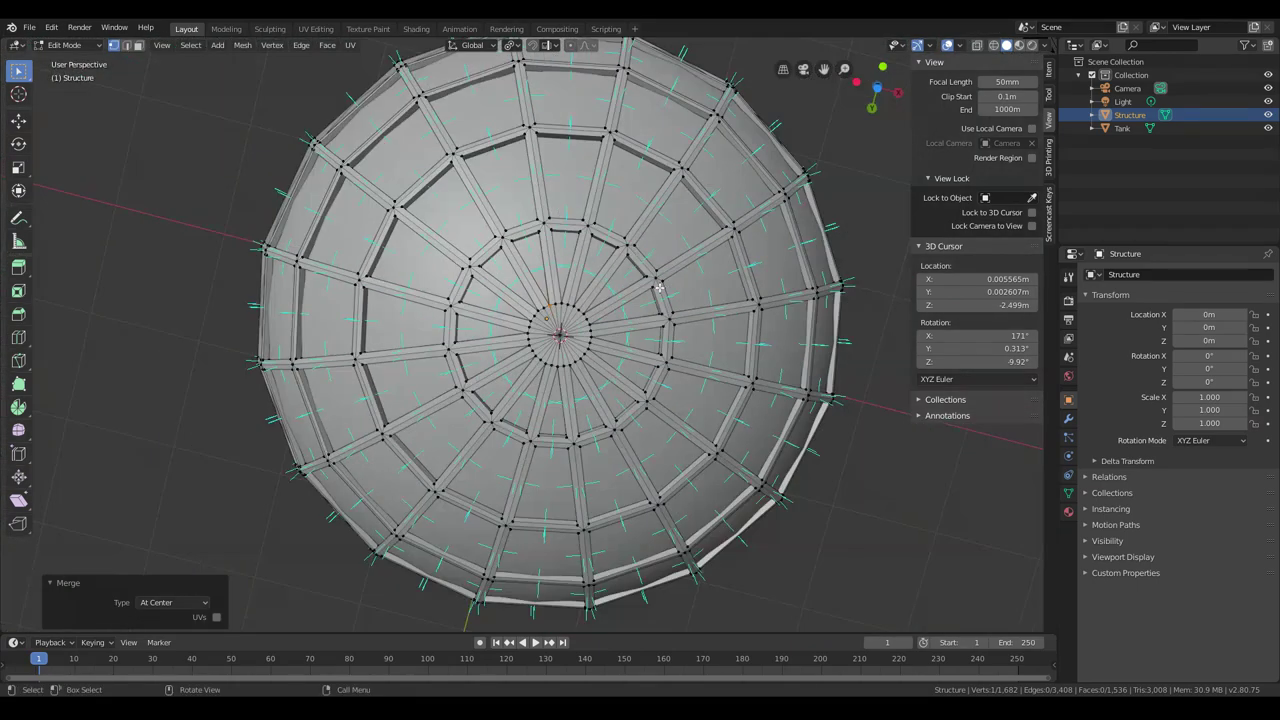
{"action": "middle_click_drag", "start_coordinate": [663, 282], "coordinate": [618, 309]}
{"action": "scroll", "coordinate": [657, 313], "scroll_direction": "up", "scroll_amount": 2}
{"action": "scroll", "coordinate": [618, 309], "scroll_direction": "down", "scroll_amount": 2}
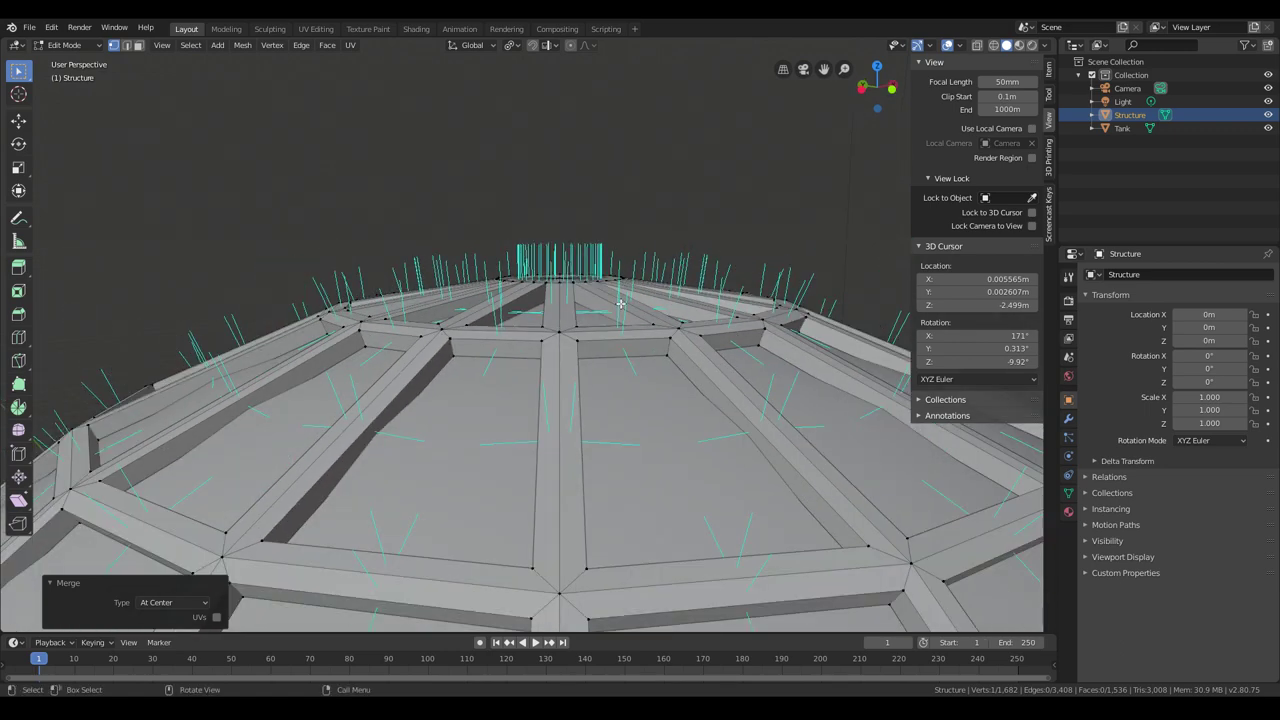
{"action": "scroll", "coordinate": [620, 303], "scroll_direction": "down", "scroll_amount": 4}
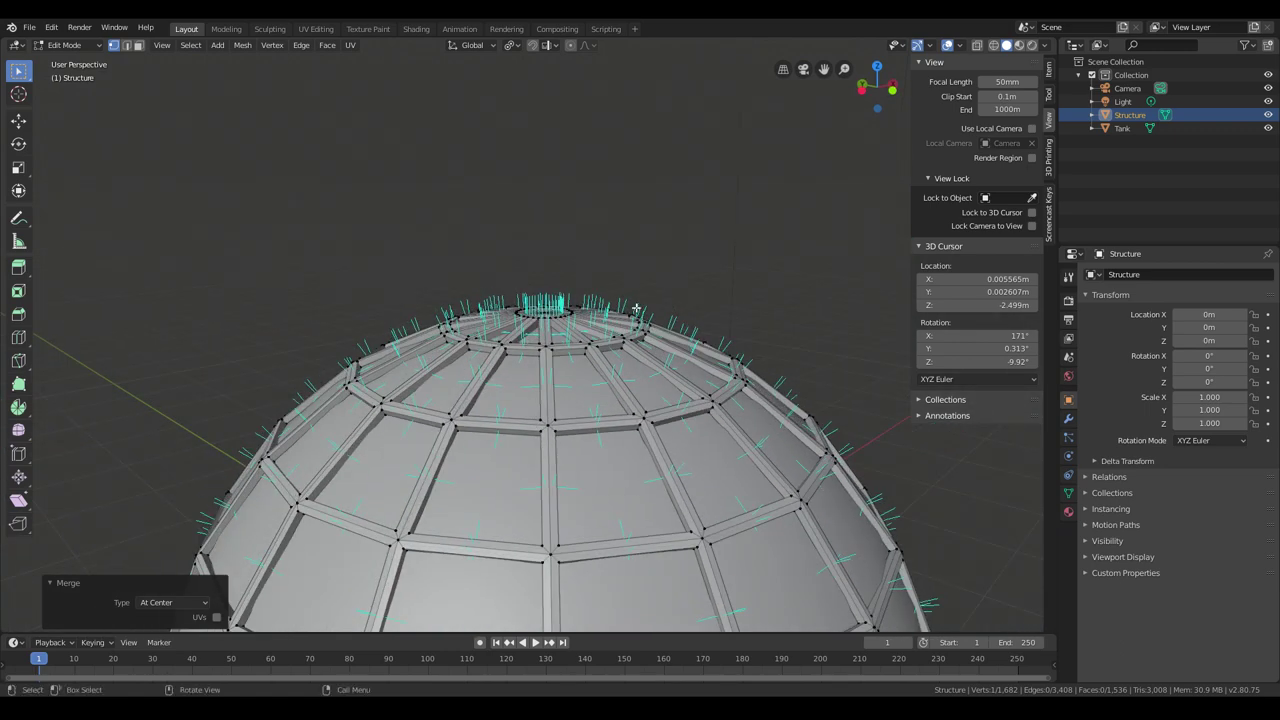
{"action": "mouse_move", "coordinate": [636, 309]}
{"action": "middle_mouse_down"}
{"action": "mouse_move", "coordinate": [632, 369]}
{"action": "mouse_move", "coordinate": [639, 292]}
{"action": "middle_mouse_up"}
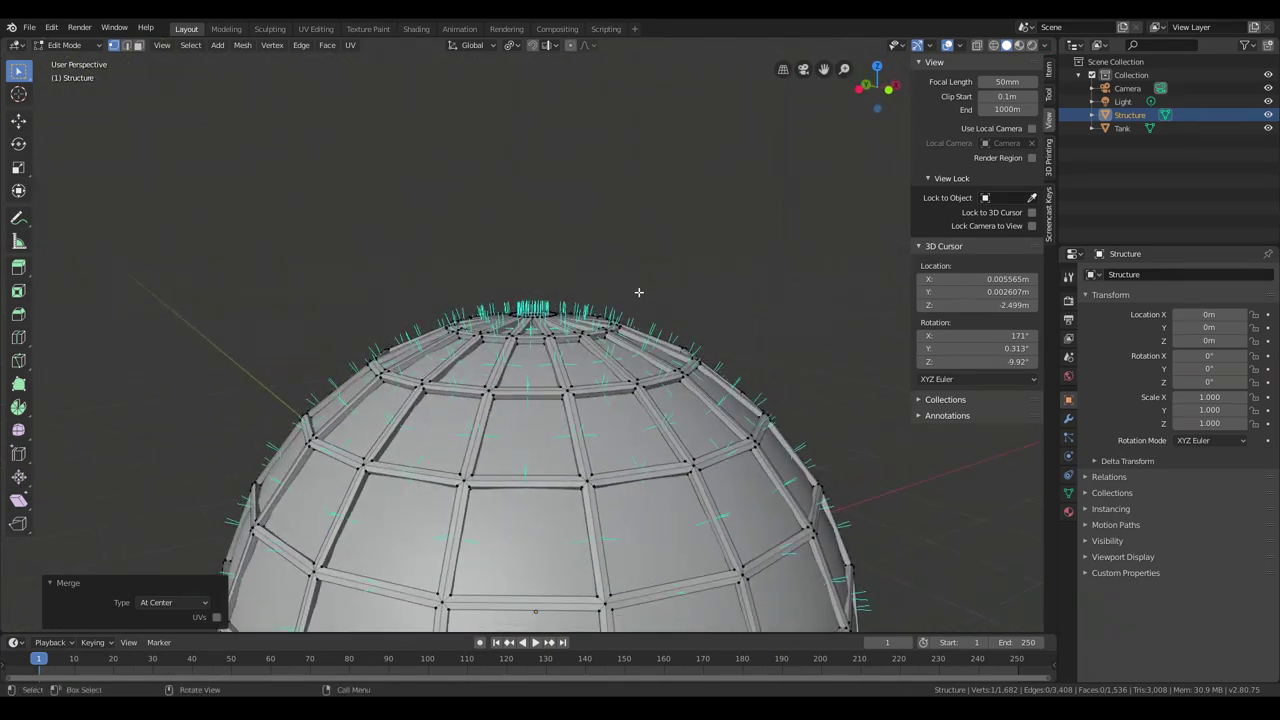
{"action": "key", "text": "Tab"}
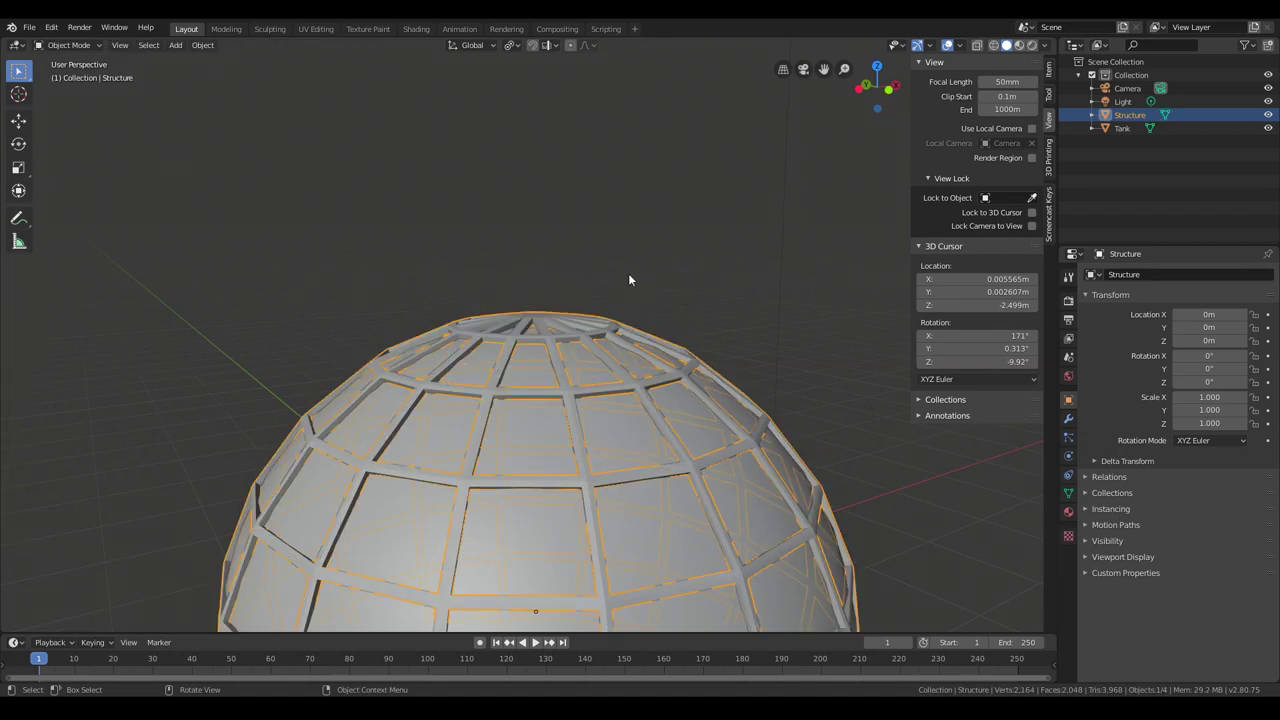
Step: Add a 2 m Cube mesh at the cursor, under the sphere at Z -2.5 m
{"action": "middle_click_drag", "start_coordinate": [628, 275], "coordinate": [685, 318]}
{"action": "scroll", "coordinate": [688, 324], "scroll_direction": "up", "scroll_amount": 5}
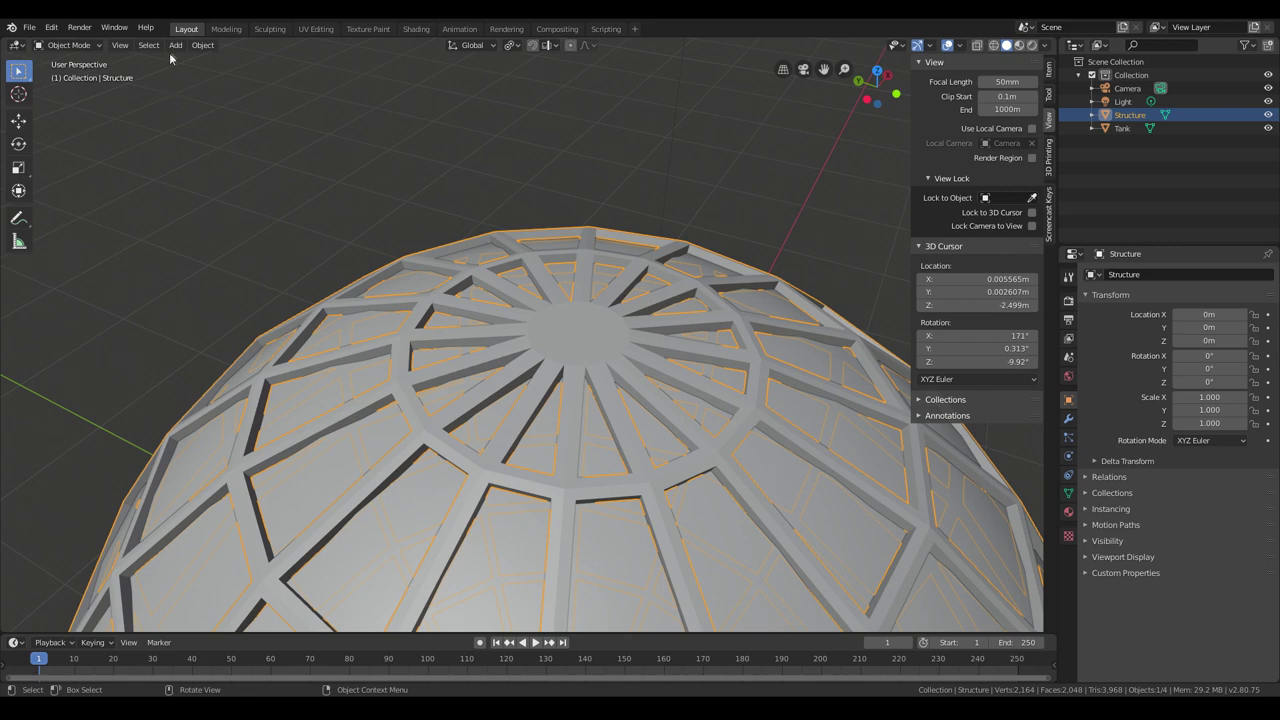
{"action": "left_click", "coordinate": [175, 46]}
{"action": "mouse_move", "coordinate": [209, 68]}
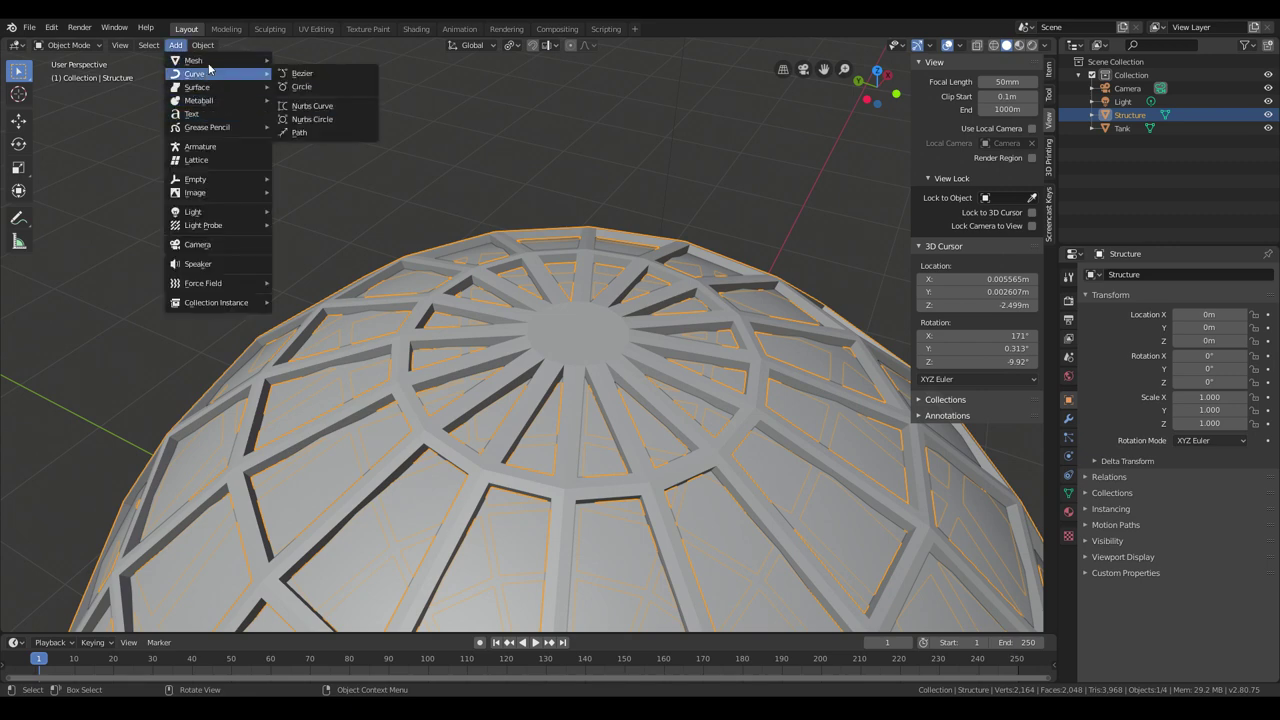
{"action": "left_click", "coordinate": [300, 73]}
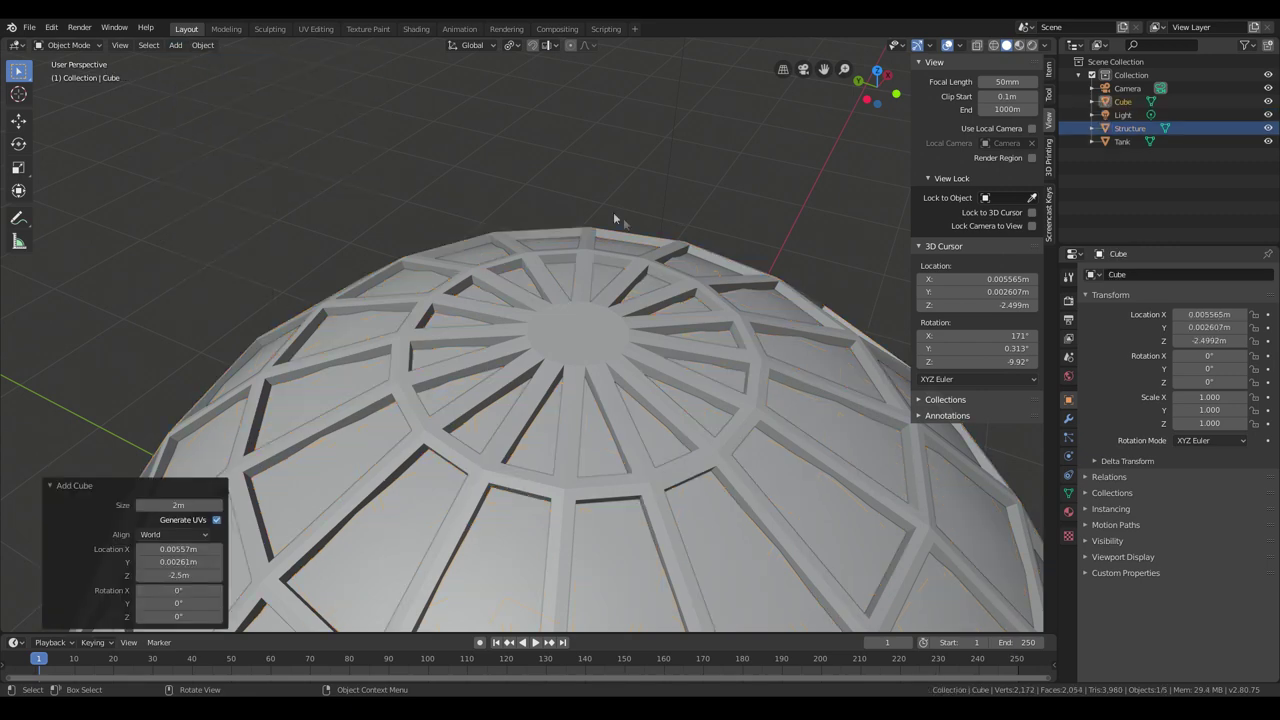
{"action": "scroll", "coordinate": [623, 218], "scroll_direction": "down", "scroll_amount": 8}
{"action": "middle_click_drag", "start_coordinate": [632, 243], "coordinate": [691, 224]}
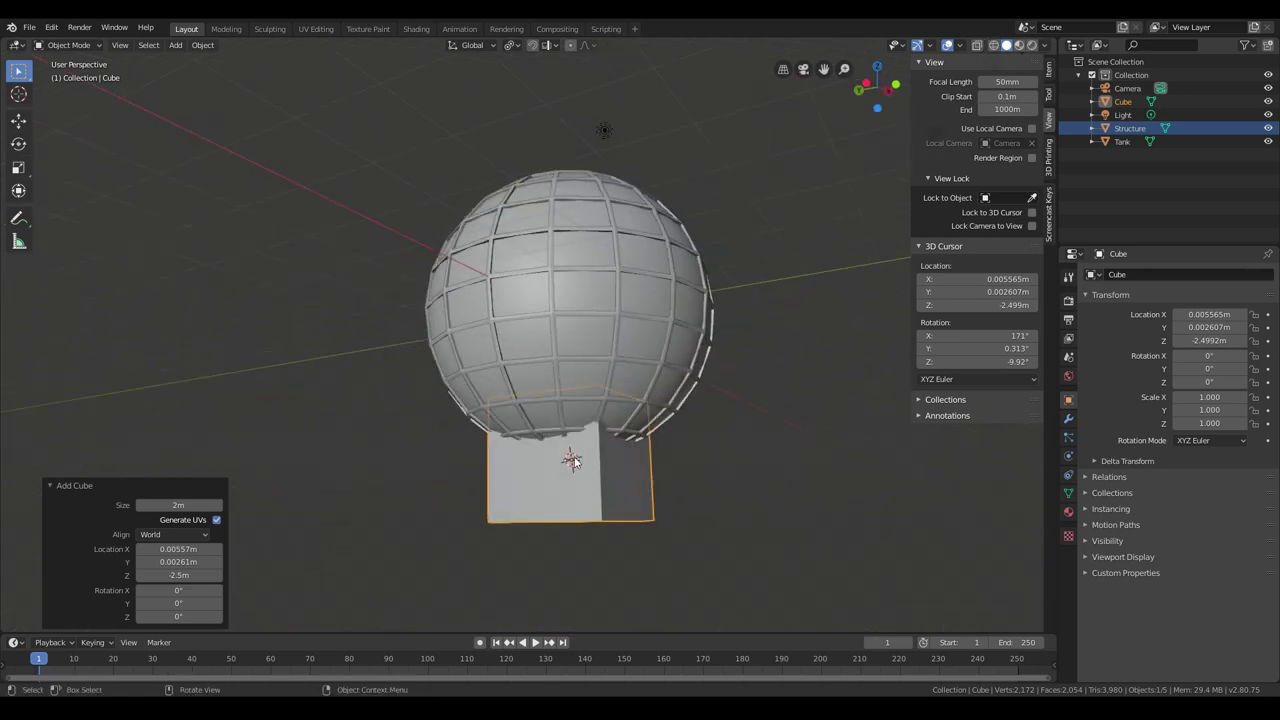
{"action": "middle_click_drag", "start_coordinate": [660, 391], "coordinate": [761, 294]}
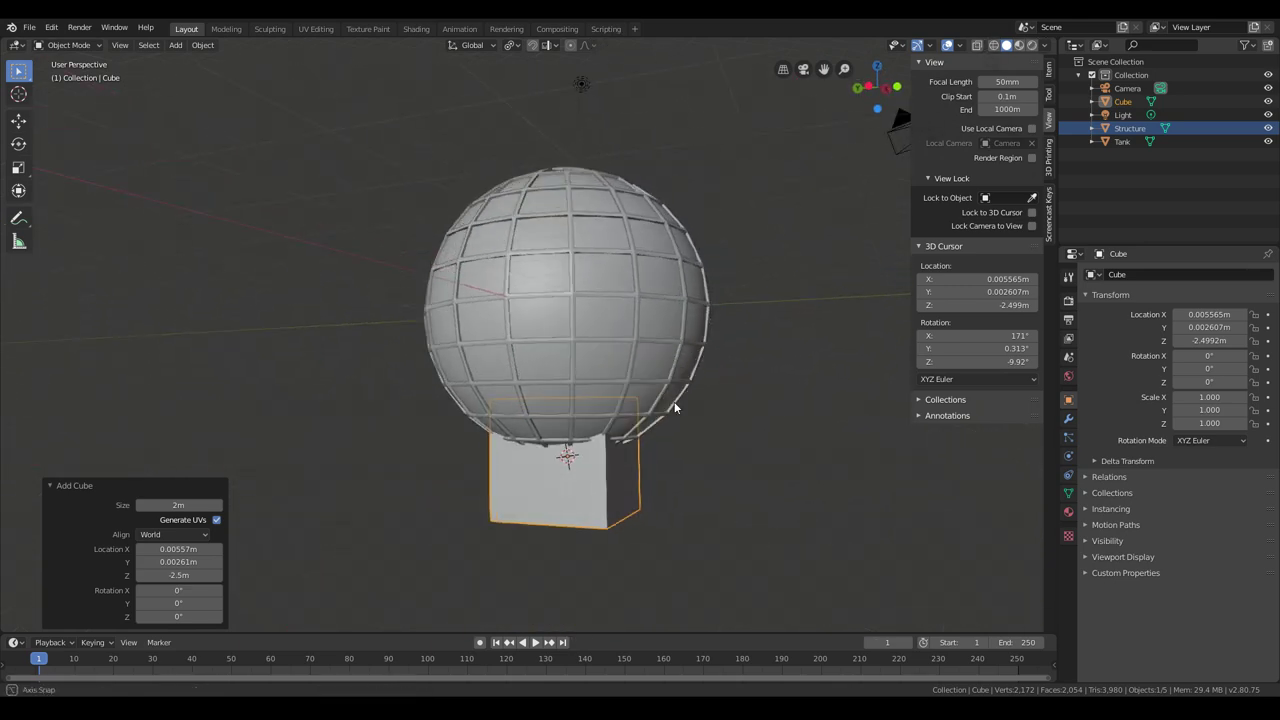
{"action": "right_click", "coordinate": [759, 271], "text": "shift"}
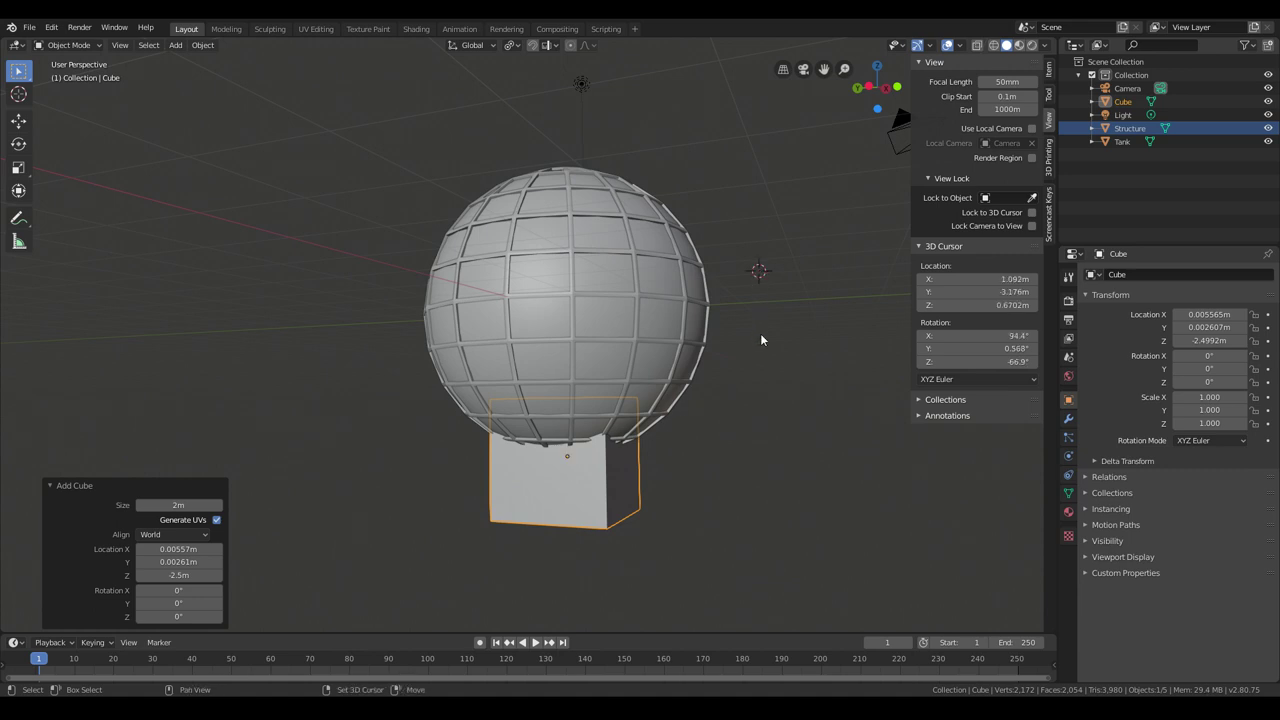
Step: Set the 3D cursor on the lattice sphere's top pole at Z 2.482 m
{"action": "right_click", "coordinate": [729, 216], "text": "shift"}
{"action": "middle_click_drag", "start_coordinate": [729, 221], "coordinate": [746, 399]}
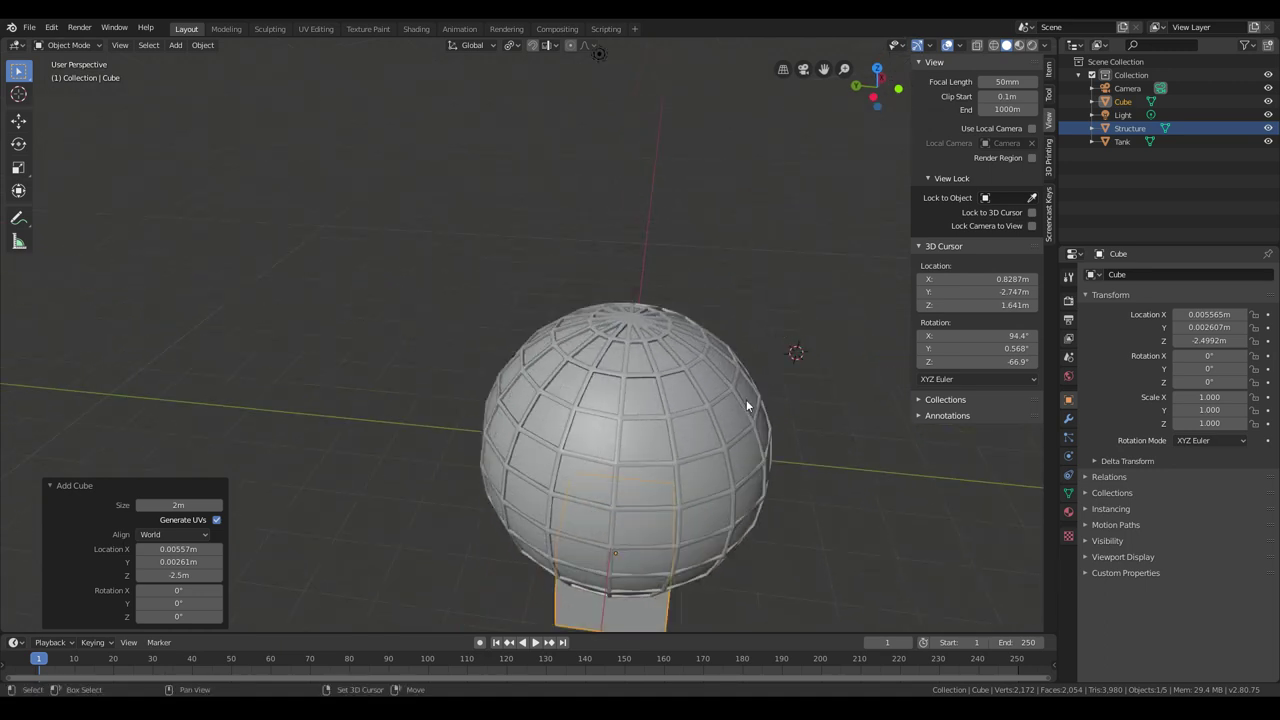
{"action": "right_click", "coordinate": [630, 315], "text": "shift"}
{"action": "middle_click_drag", "start_coordinate": [708, 342], "coordinate": [644, 451]}
{"action": "scroll", "coordinate": [680, 299], "scroll_direction": "up", "scroll_amount": 4}
{"action": "middle_click_drag", "start_coordinate": [720, 417], "coordinate": [713, 395]}
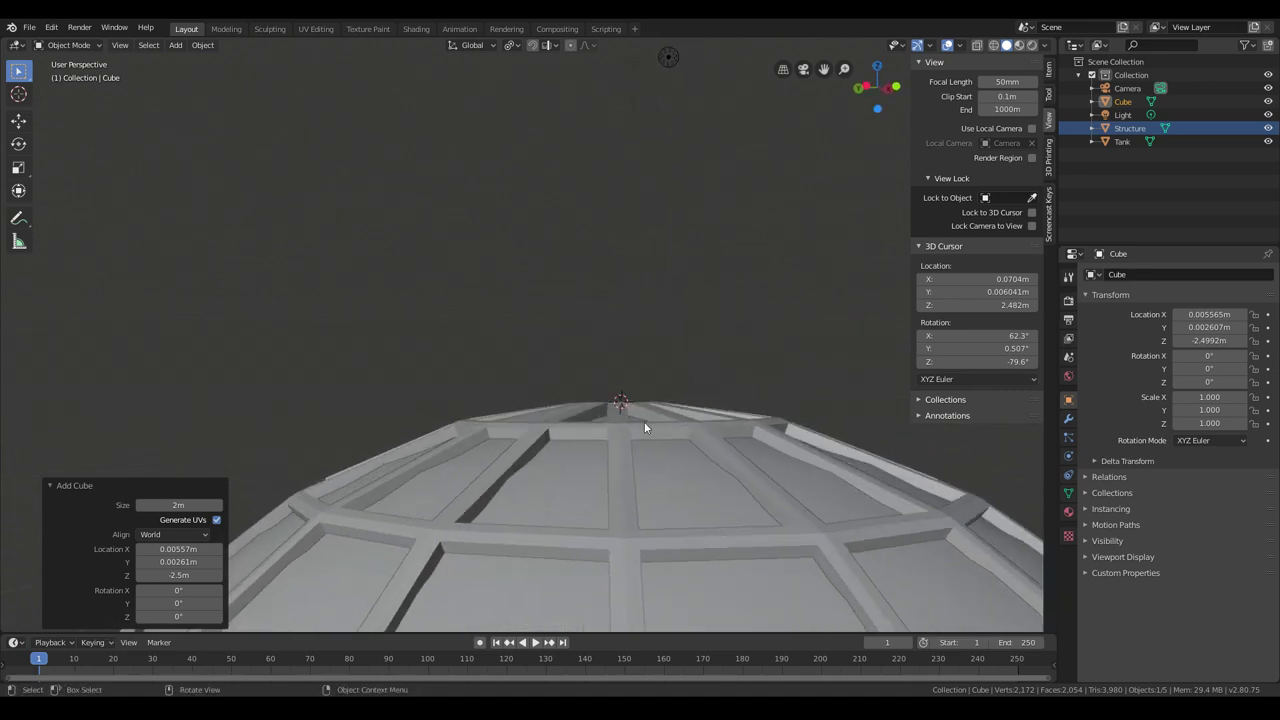
{"action": "middle_click_drag", "start_coordinate": [644, 421], "coordinate": [697, 438]}
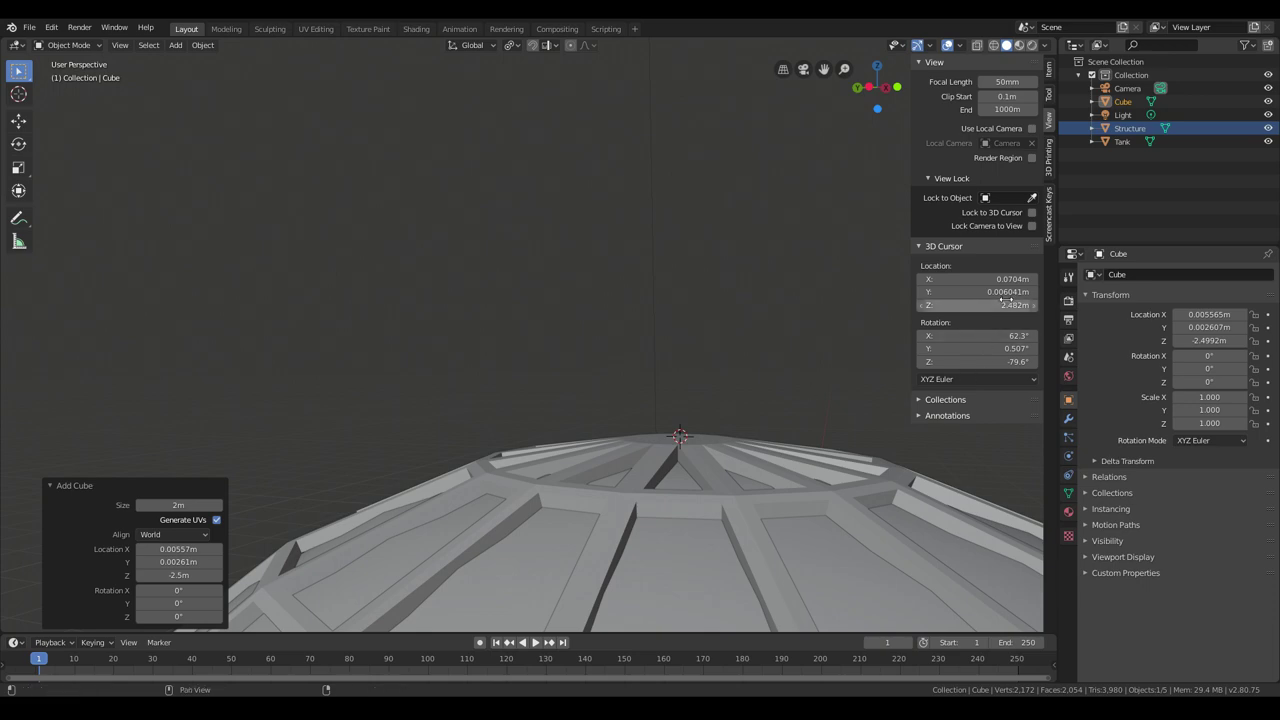
{"action": "middle_click_drag", "start_coordinate": [492, 383], "coordinate": [686, 309]}
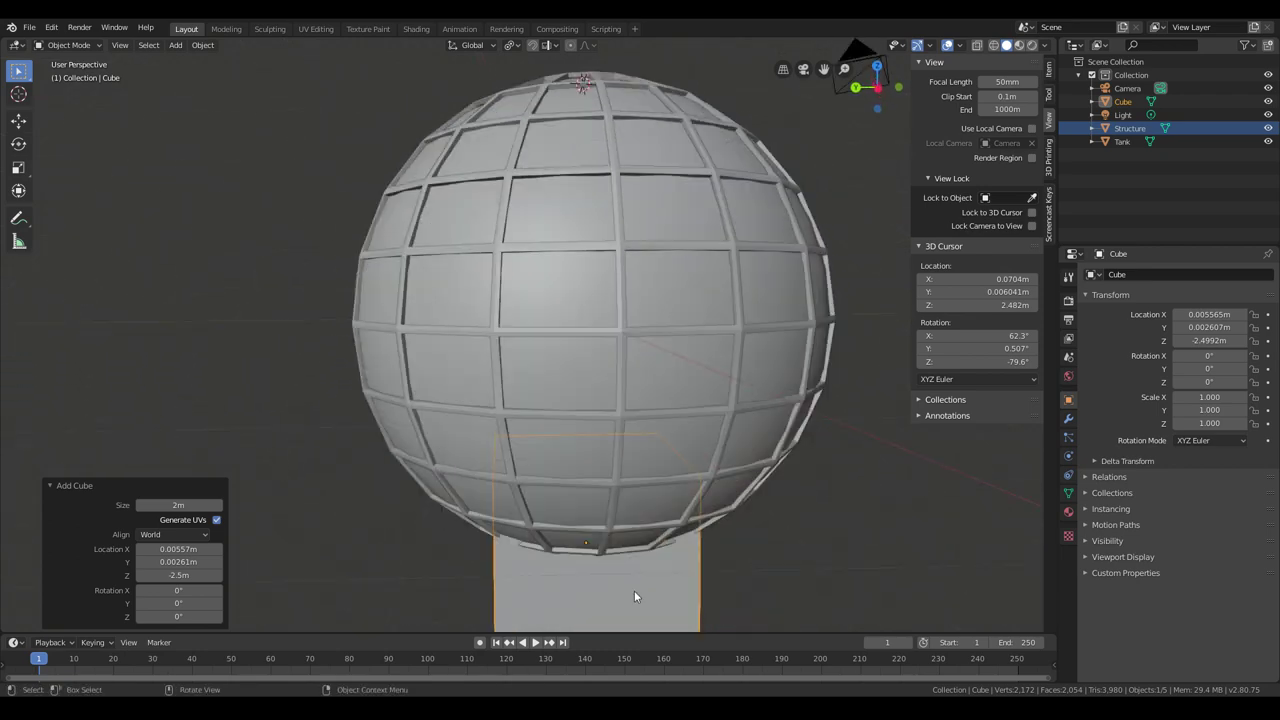
{"action": "scroll", "coordinate": [692, 540], "scroll_direction": "down", "scroll_amount": 3}
Step: Select the cube and move it up onto the top of the sphere (Z 2.3302 m)
{"action": "left_click", "coordinate": [584, 502]}
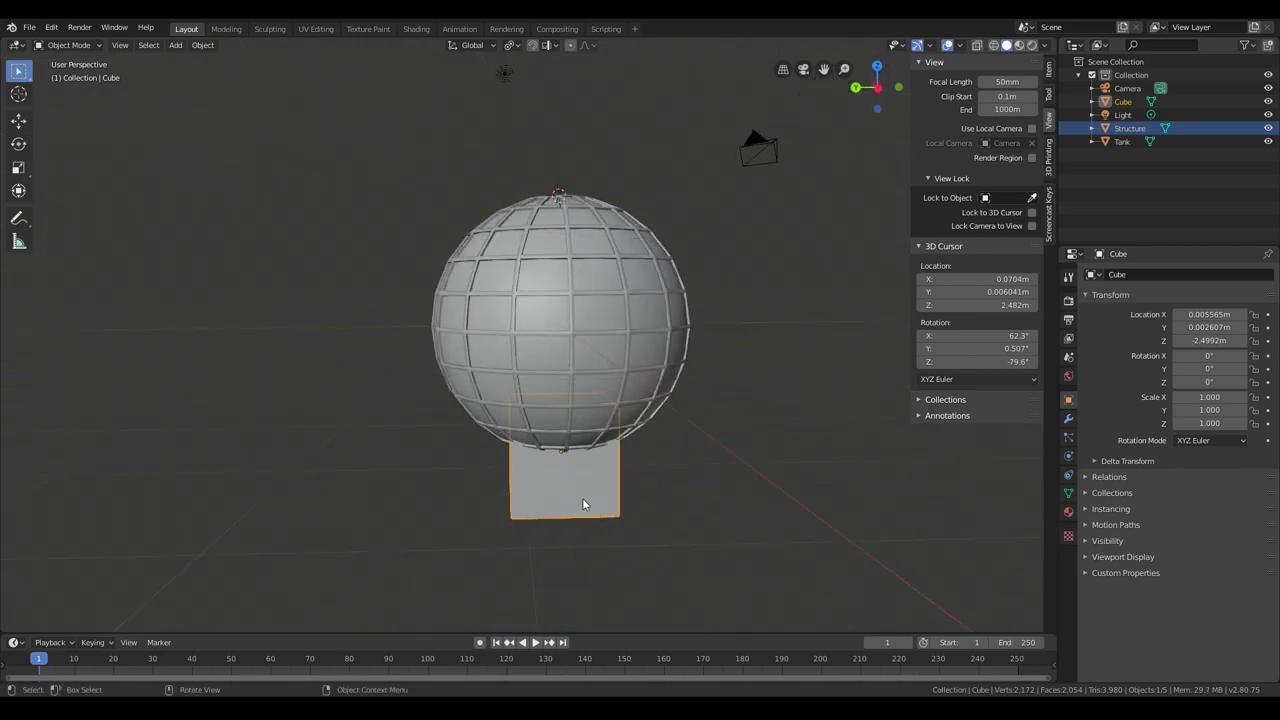
{"action": "middle_click_drag", "start_coordinate": [758, 510], "coordinate": [716, 497]}
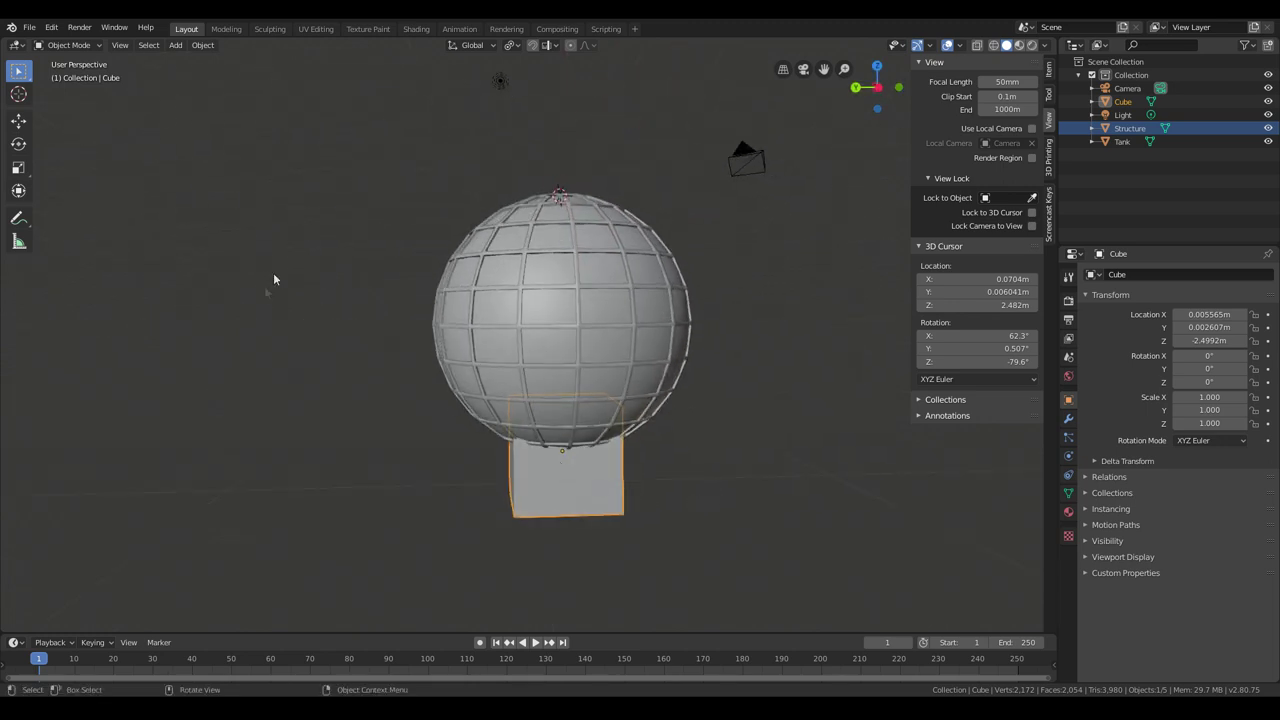
{"action": "left_click", "coordinate": [18, 120]}
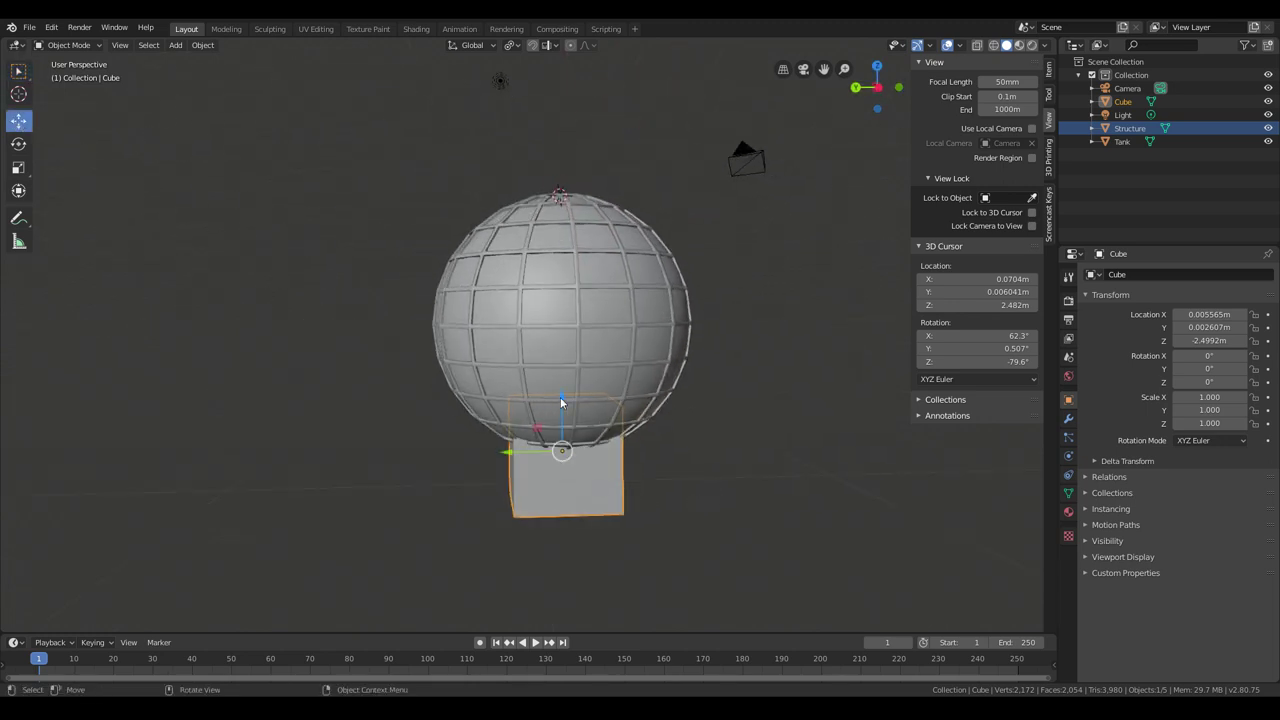
{"action": "left_click_drag", "start_coordinate": [560, 400], "coordinate": [560, 140]}
{"action": "middle_click_drag", "start_coordinate": [560, 140], "coordinate": [737, 349]}
{"action": "scroll", "coordinate": [712, 329], "scroll_direction": "up", "scroll_amount": 2}
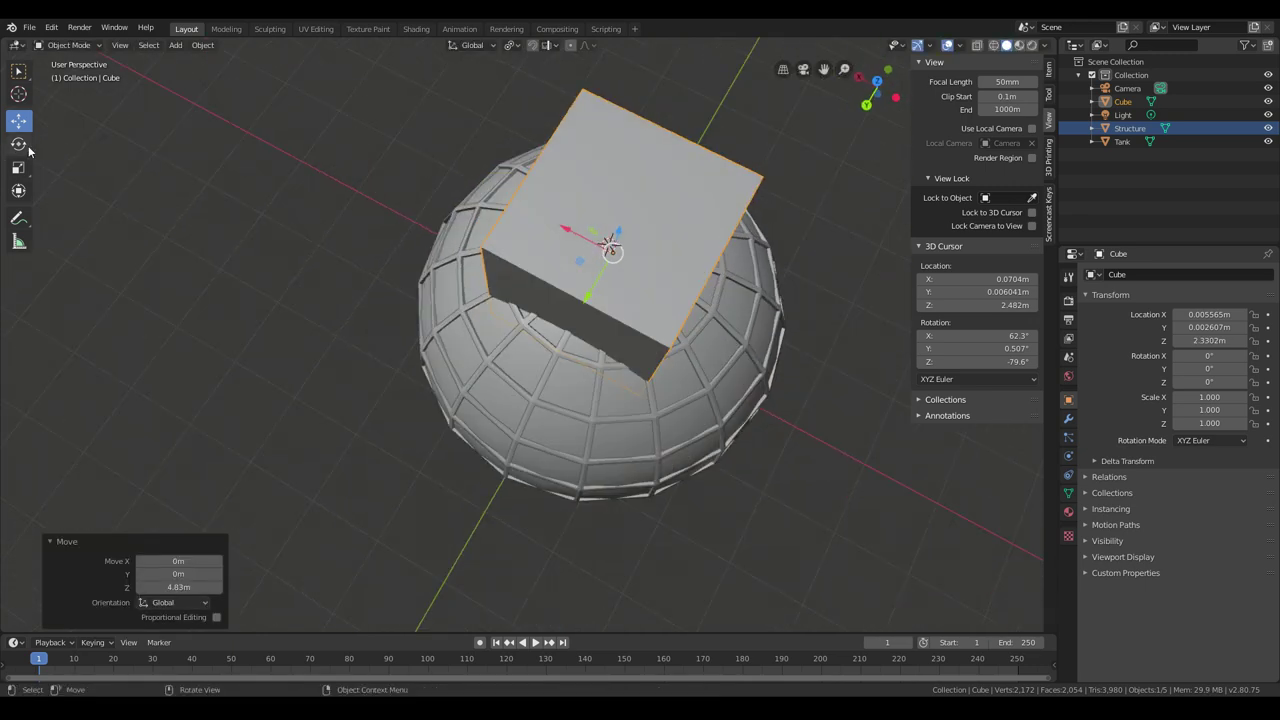
Step: Rotate the cube to -45° around Z using the Item panel's Rotation Z field
{"action": "left_click", "coordinate": [18, 93]}
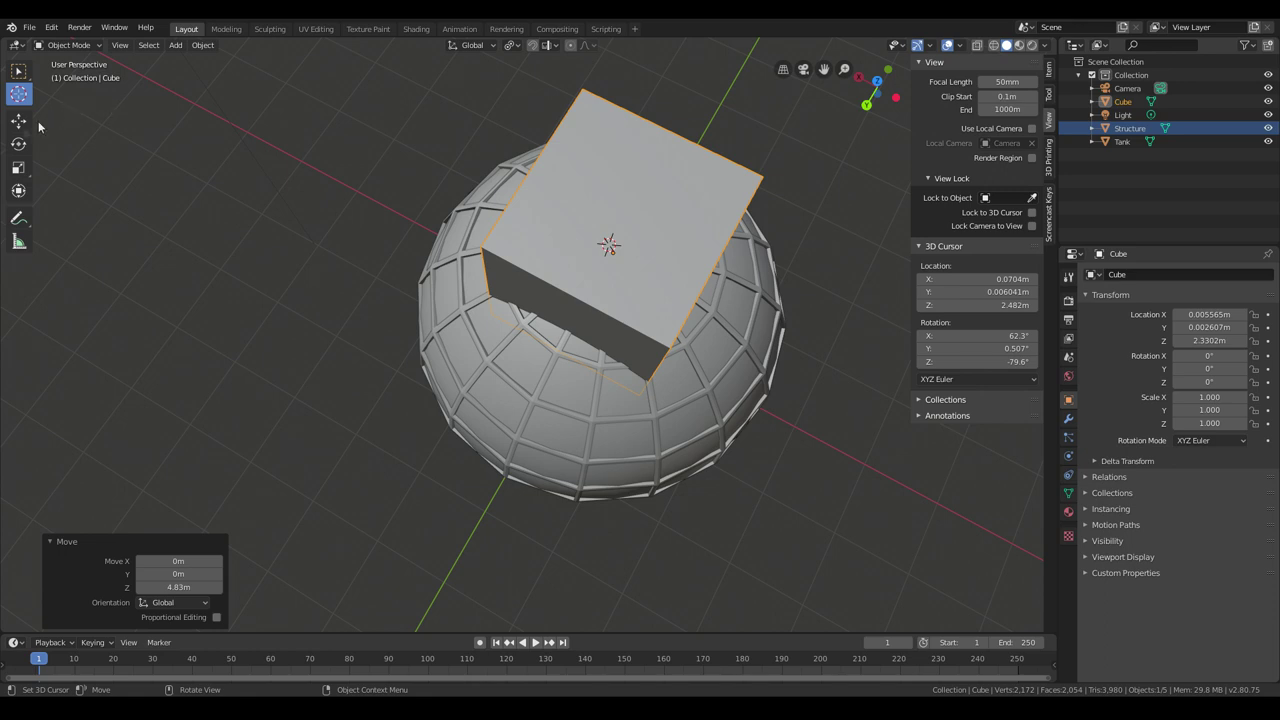
{"action": "left_click", "coordinate": [18, 143]}
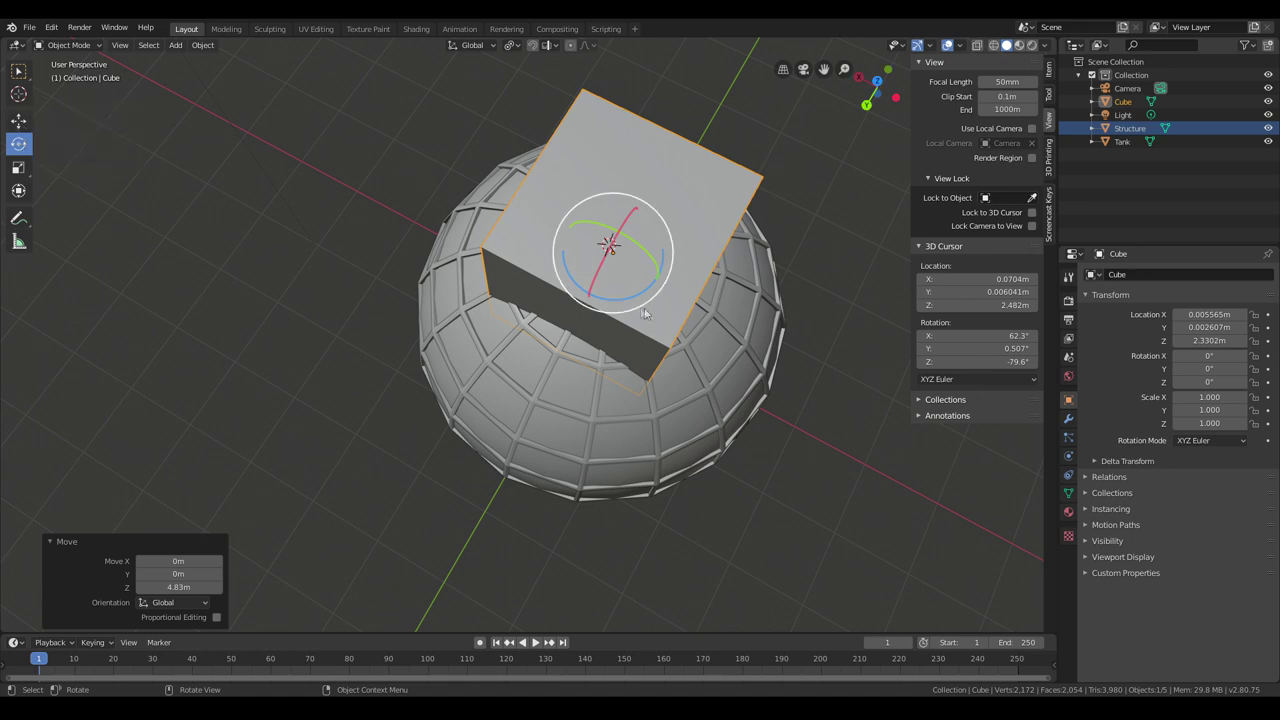
{"action": "left_click_drag", "start_coordinate": [630, 298], "coordinate": [598, 295]}
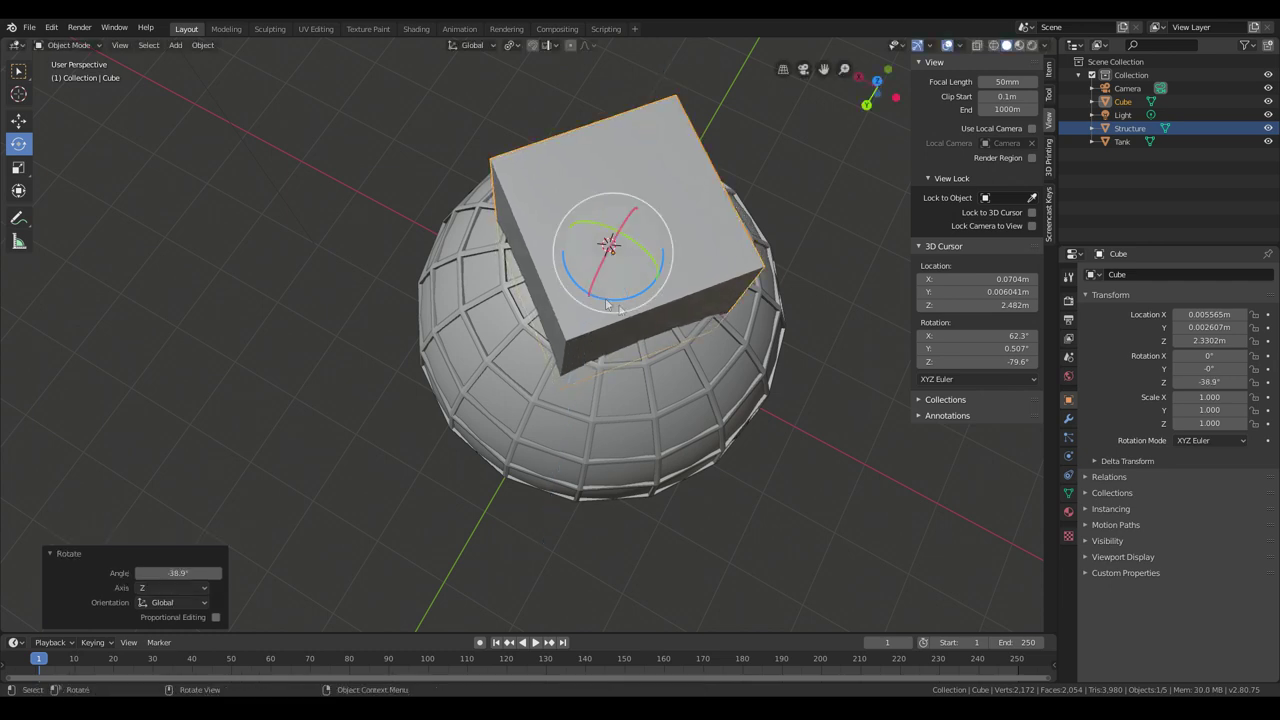
{"action": "left_click", "coordinate": [1048, 68]}
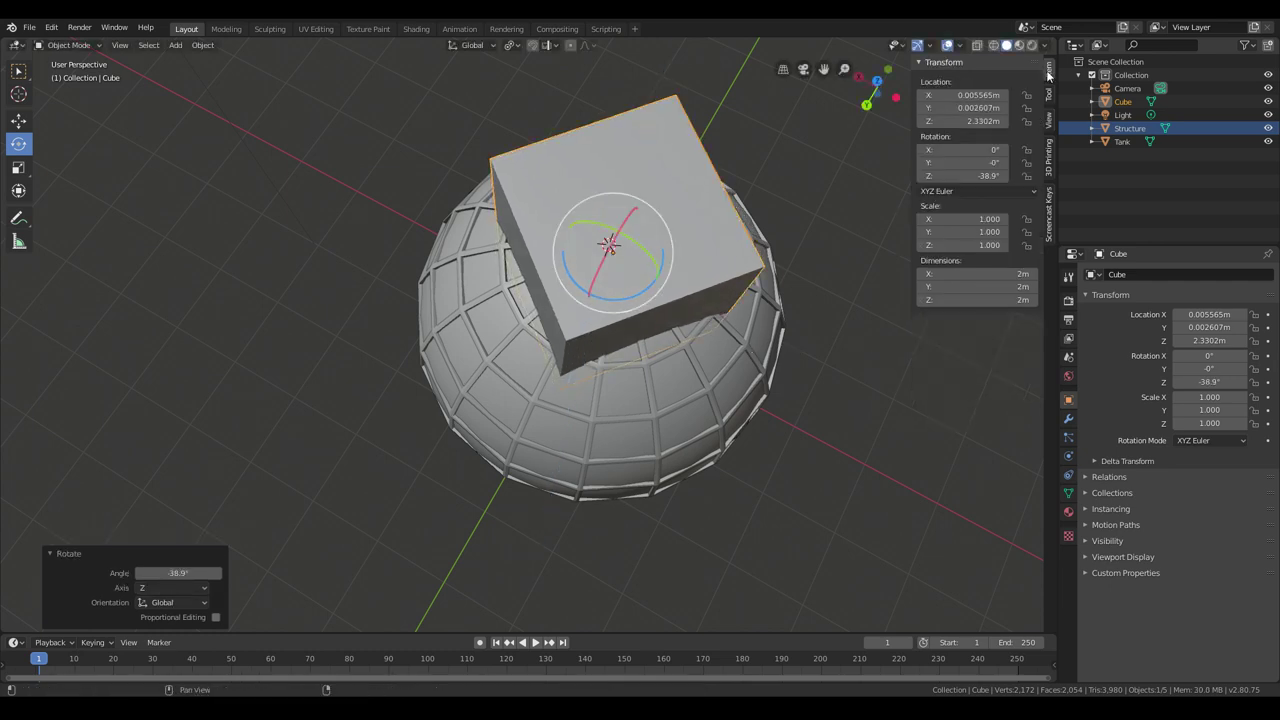
{"action": "left_click", "coordinate": [987, 176]}
{"action": "type", "text": "-45"}
{"action": "key", "text": "Return"}
{"action": "middle_click_drag", "start_coordinate": [720, 380], "coordinate": [678, 368]}
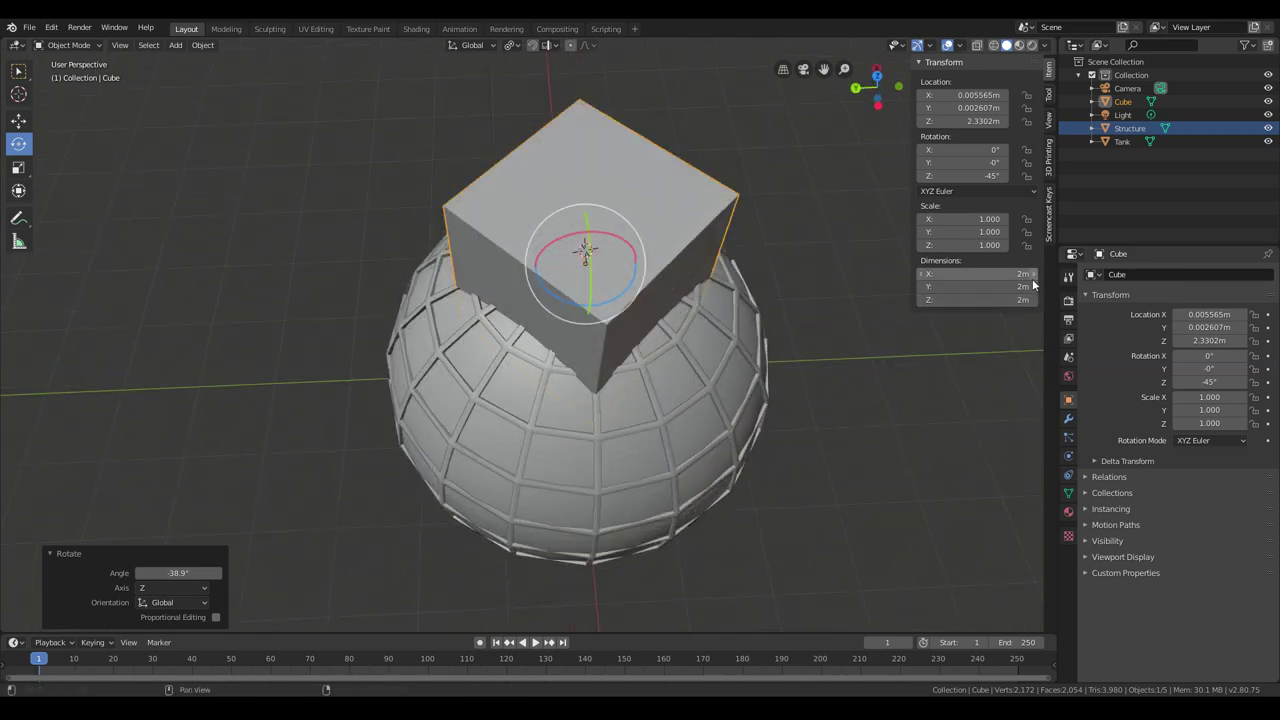
{"action": "middle_click_drag", "start_coordinate": [640, 400], "coordinate": [654, 455]}
{"action": "scroll", "coordinate": [668, 460], "scroll_direction": "down", "scroll_amount": 4}
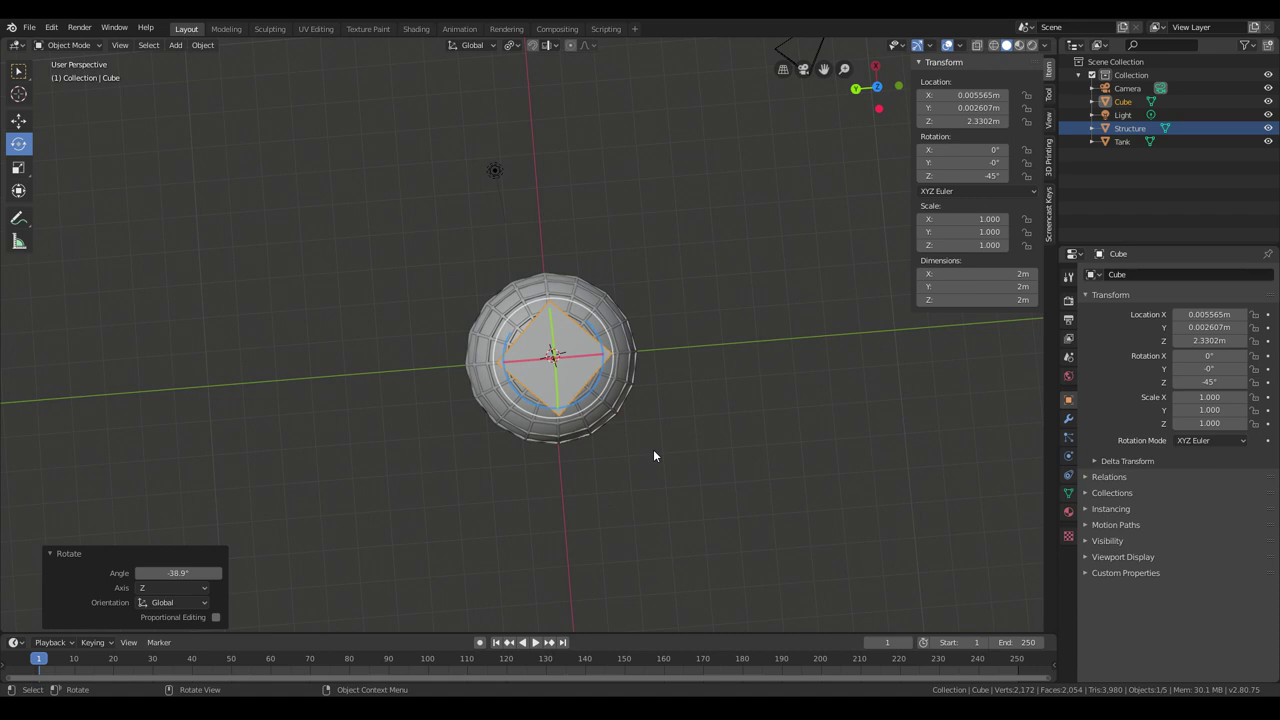
{"action": "scroll", "coordinate": [653, 455], "scroll_direction": "up", "scroll_amount": 2}
{"action": "middle_click_drag", "start_coordinate": [706, 491], "coordinate": [660, 504]}
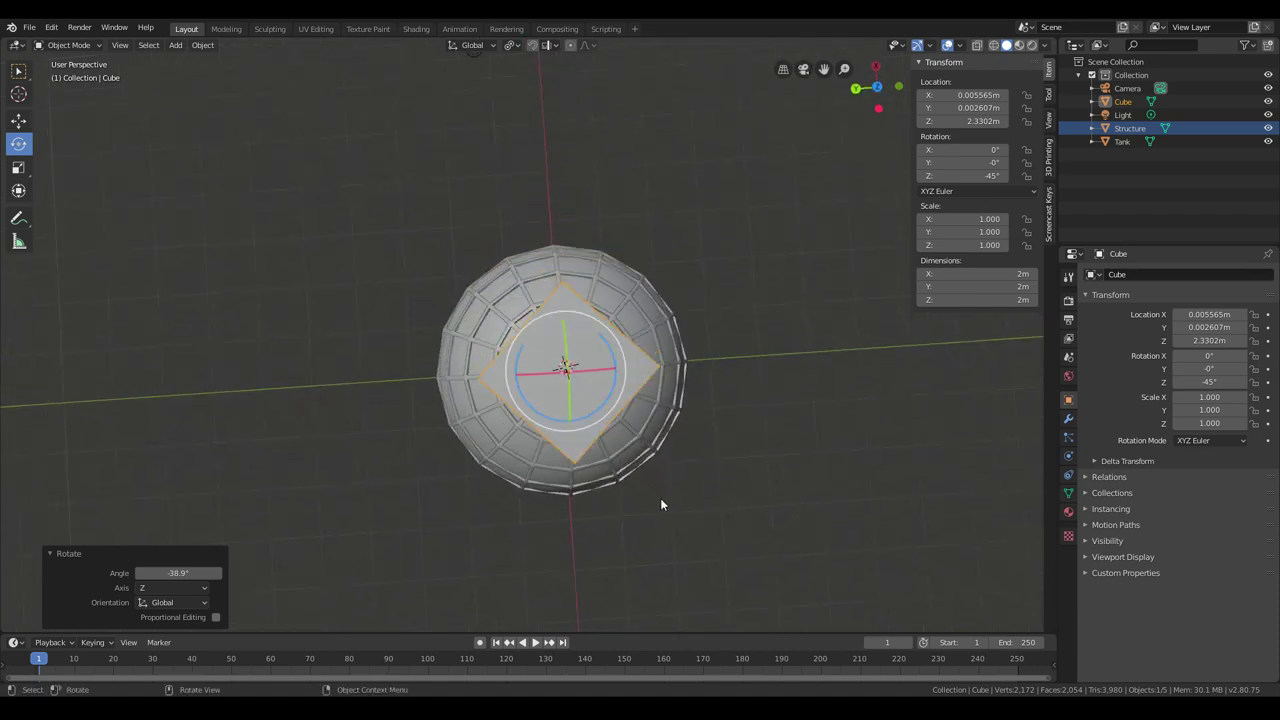
{"action": "key", "text": "KP_5"}
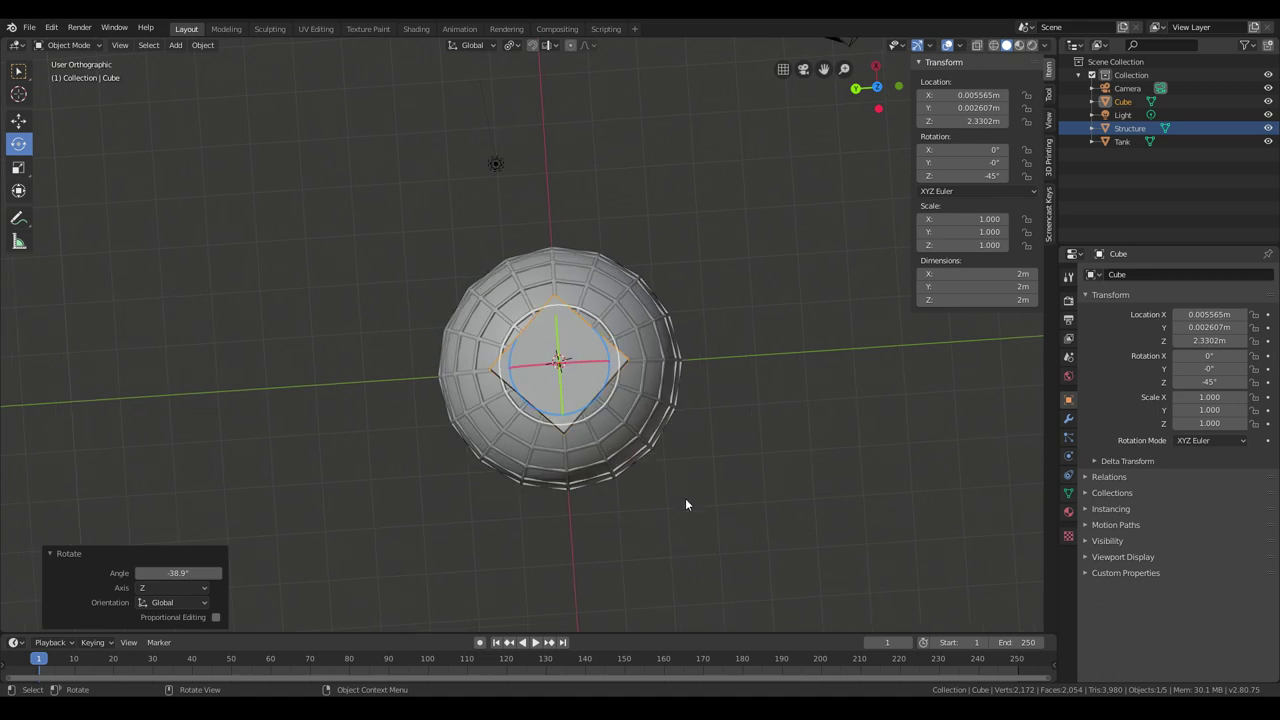
{"action": "key", "text": "KP_1"}
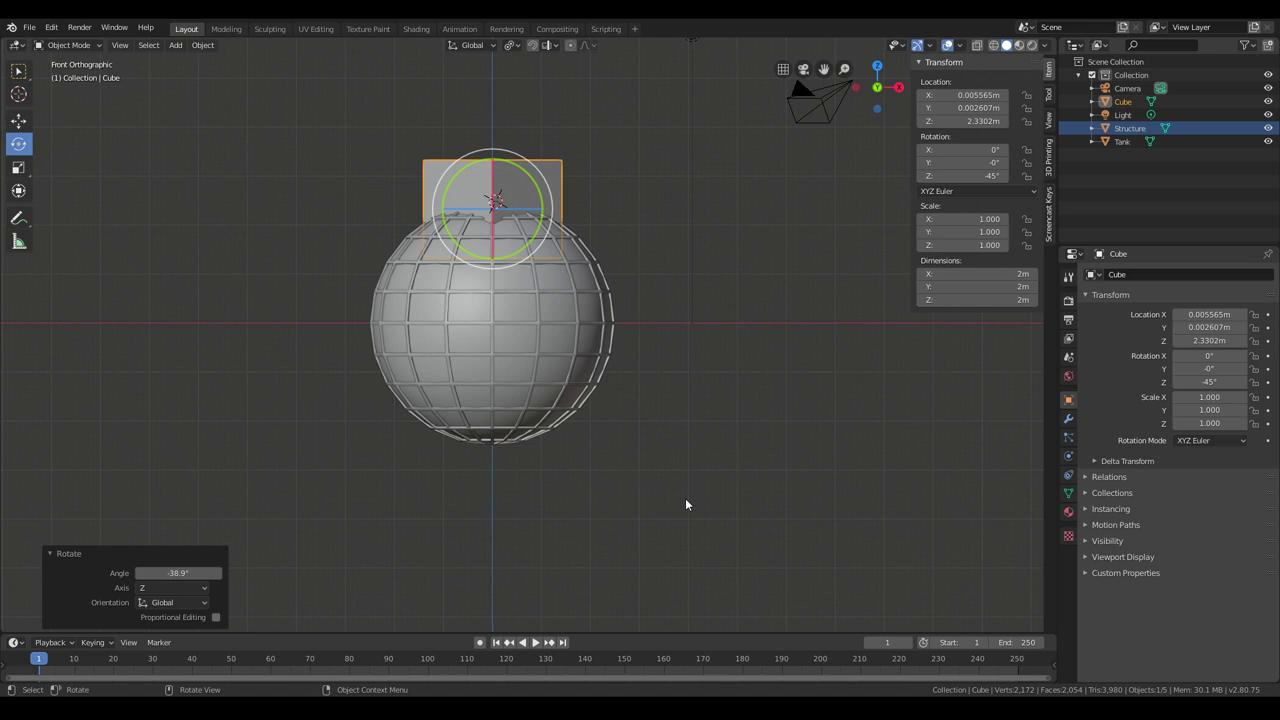
{"action": "key", "text": "KP_5"}
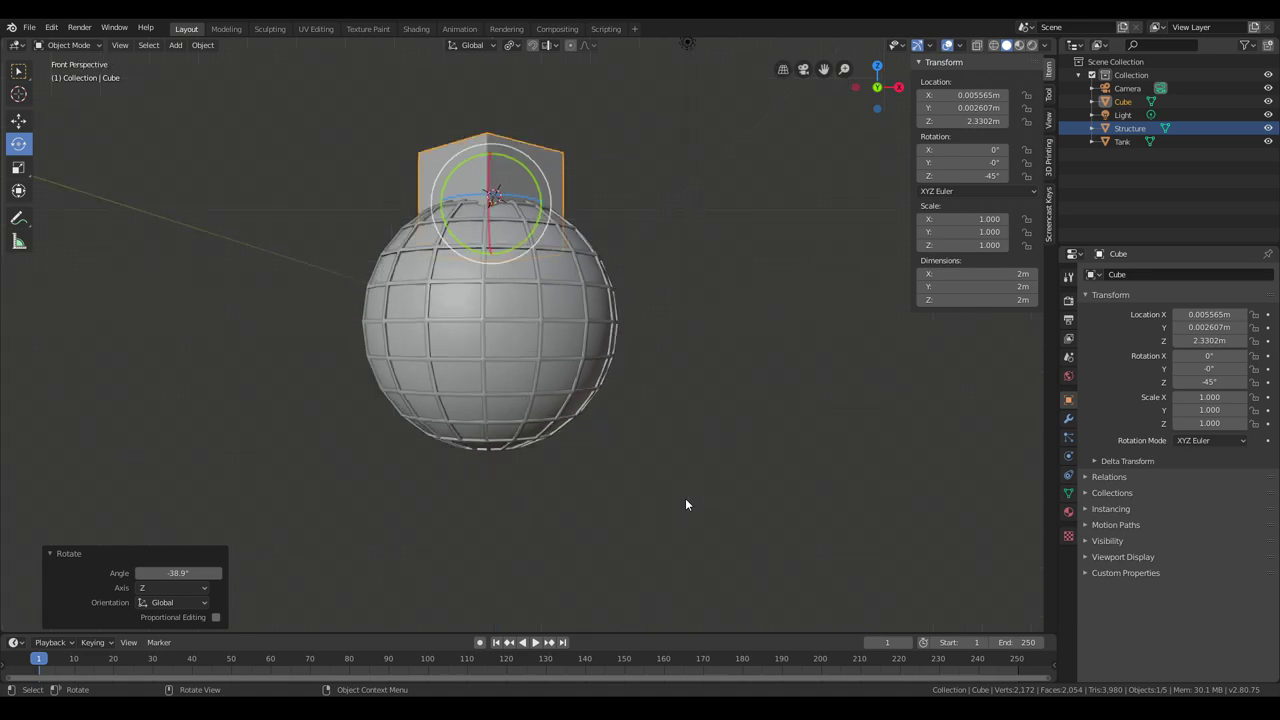
{"action": "key", "text": "KP_5"}
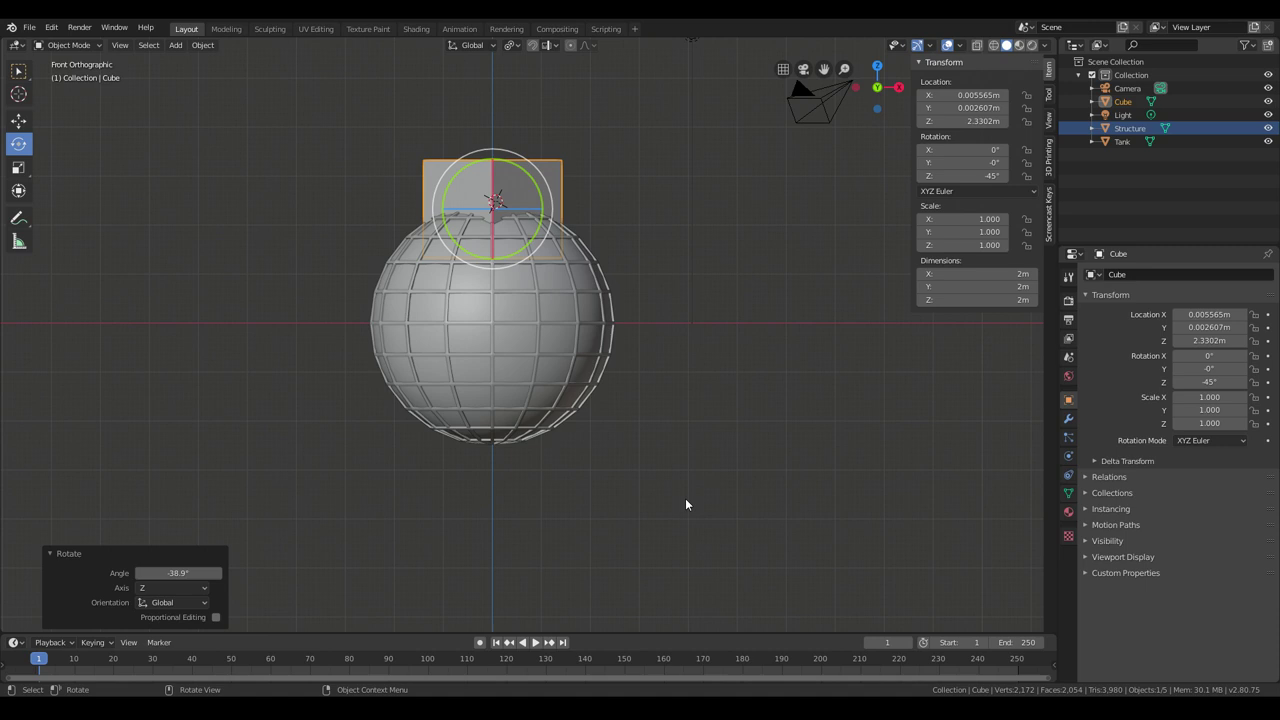
{"action": "key", "text": "KP_3"}
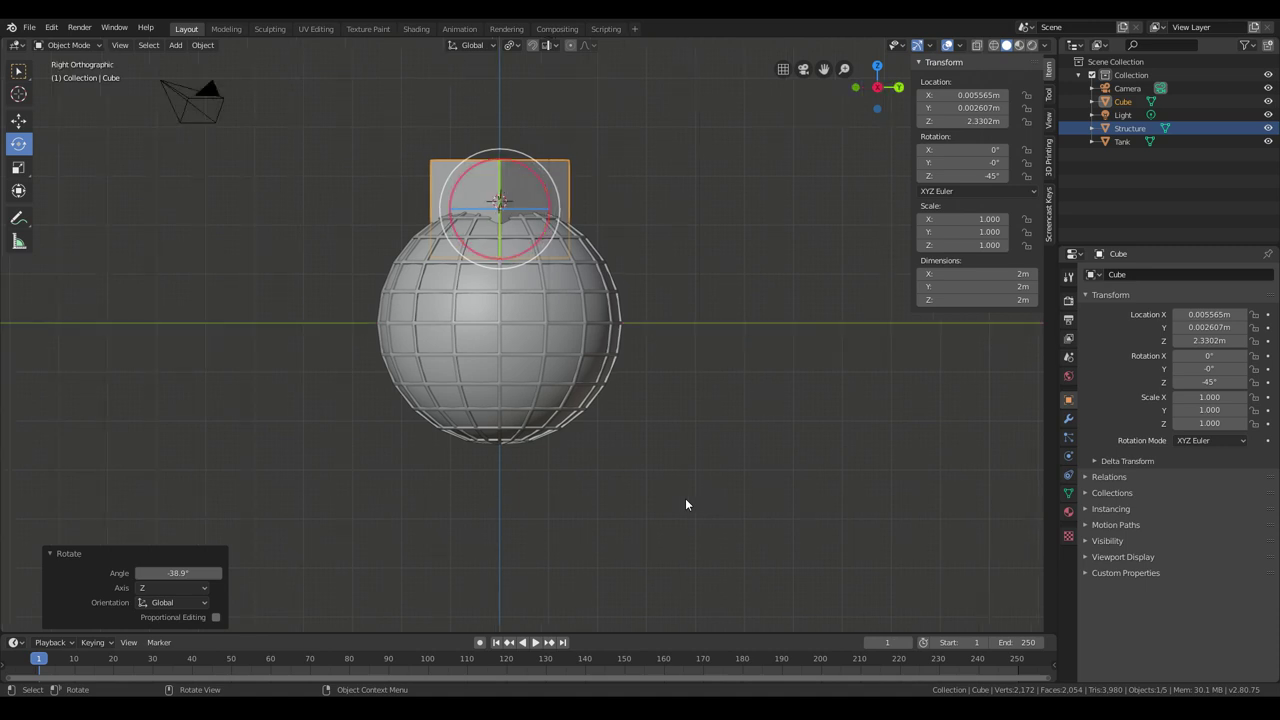
{"action": "key", "text": "KP_7"}
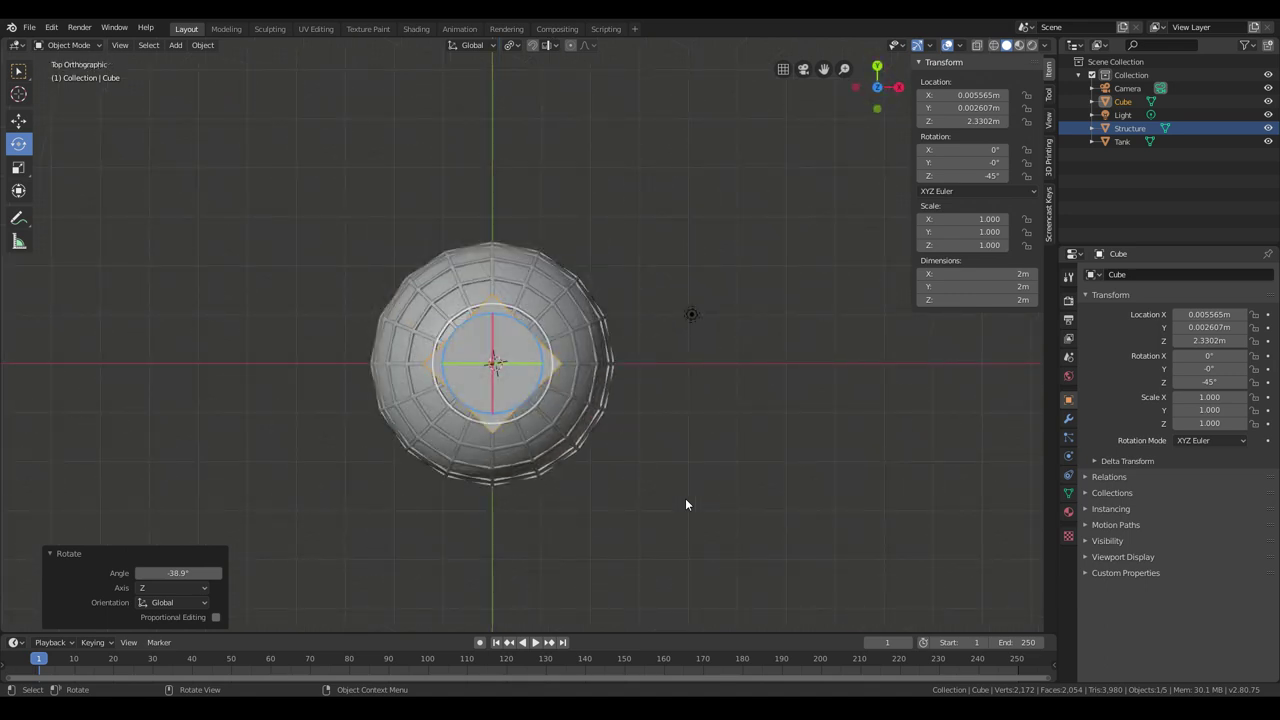
{"action": "key", "text": "ctrl+KP_7"}
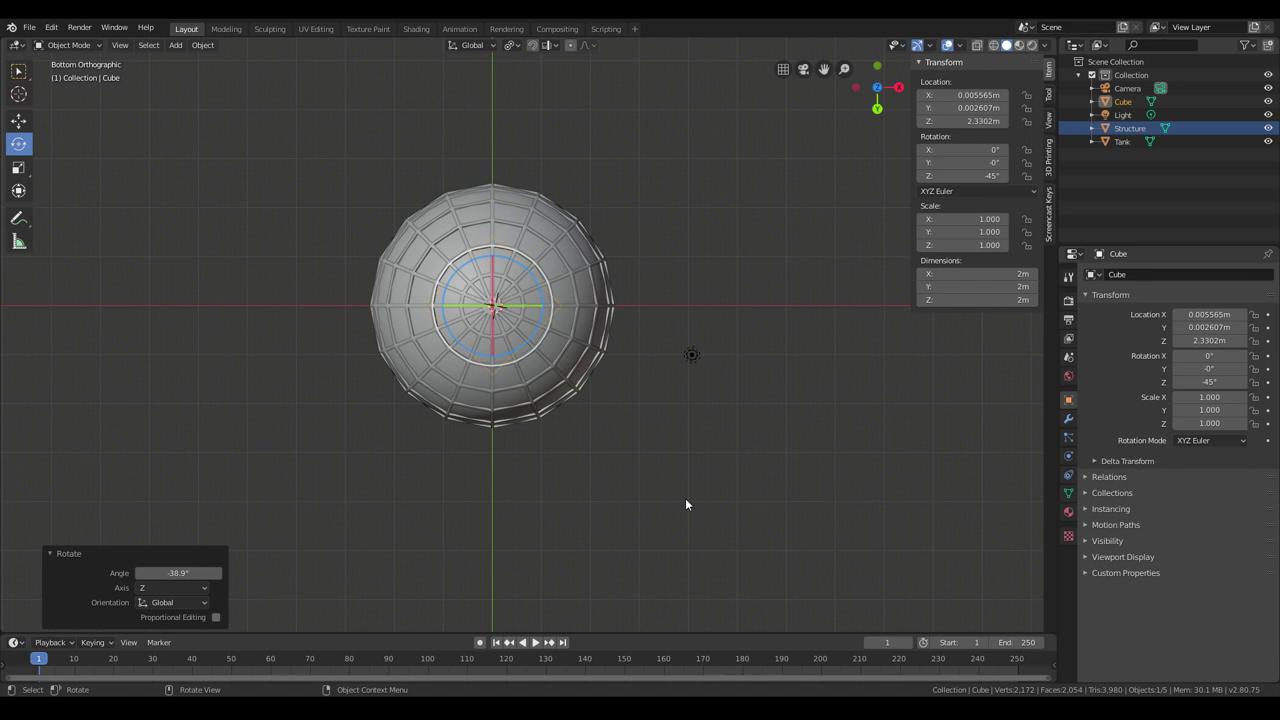
{"action": "key", "text": "KP_7"}
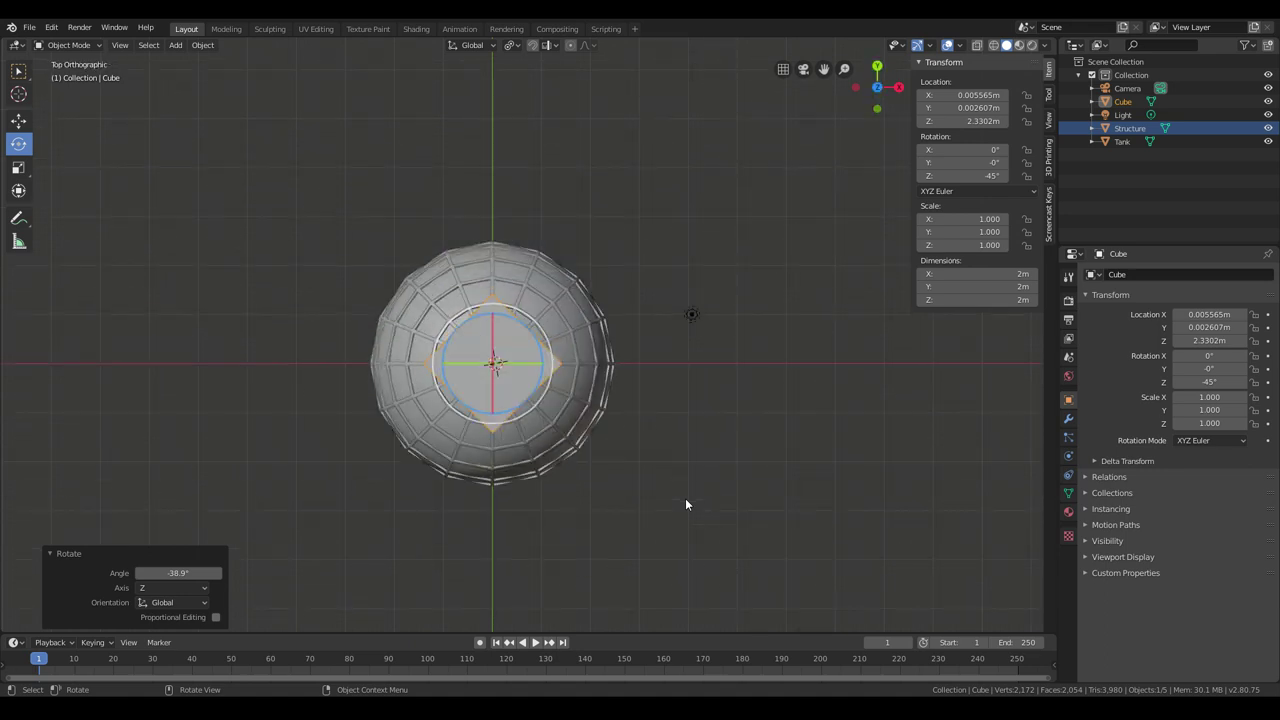
{"action": "key", "text": "KP_1"}
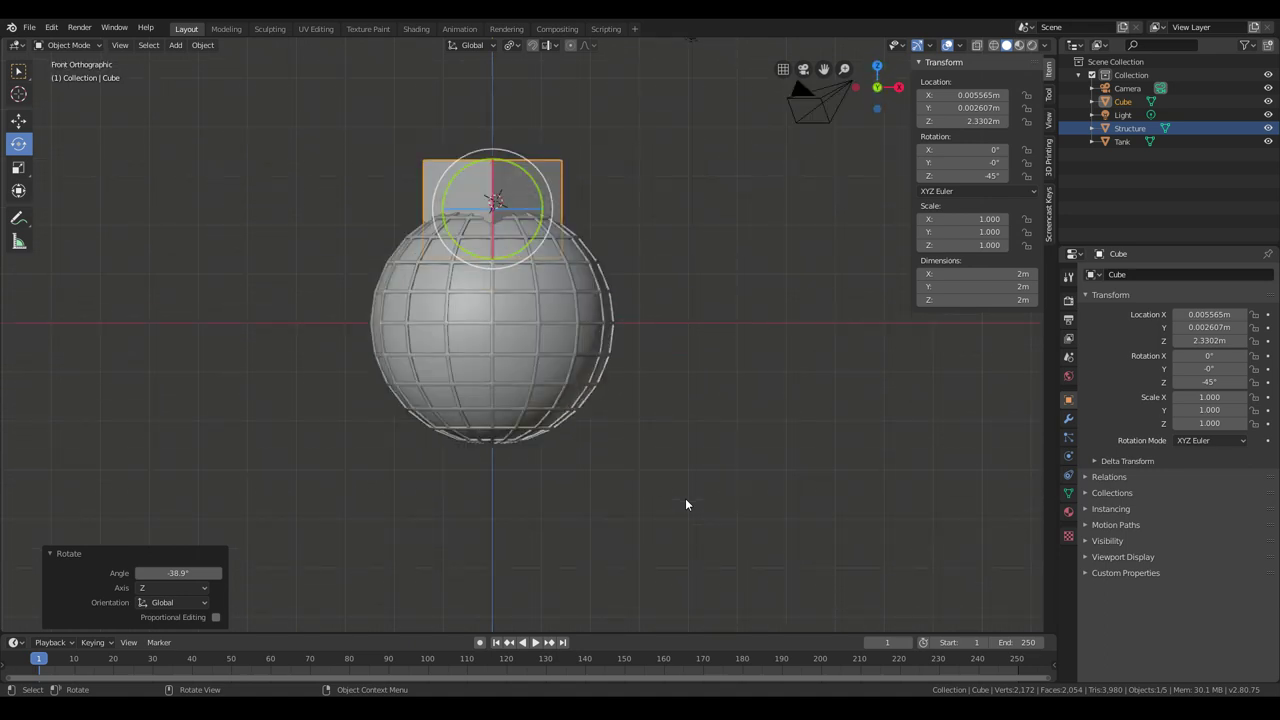
{"action": "key", "text": "ctrl+KP_1"}
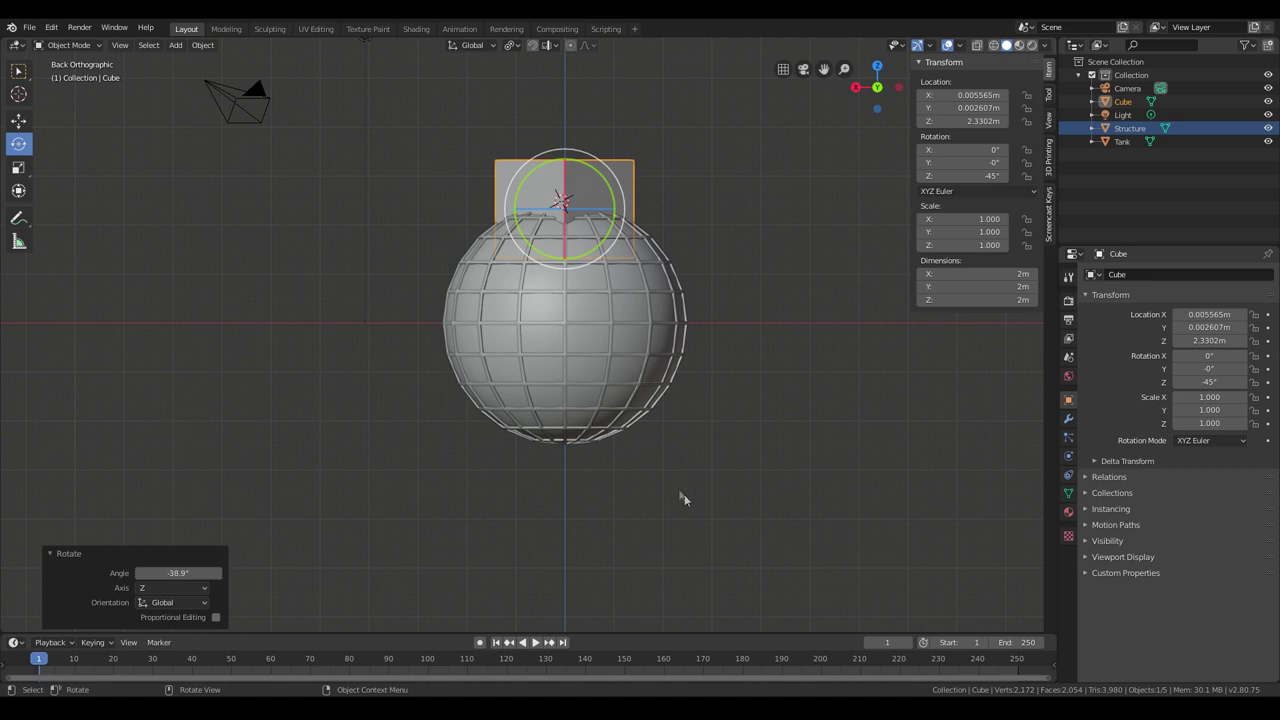
{"action": "scroll", "coordinate": [680, 438], "scroll_direction": "up", "scroll_amount": 3}
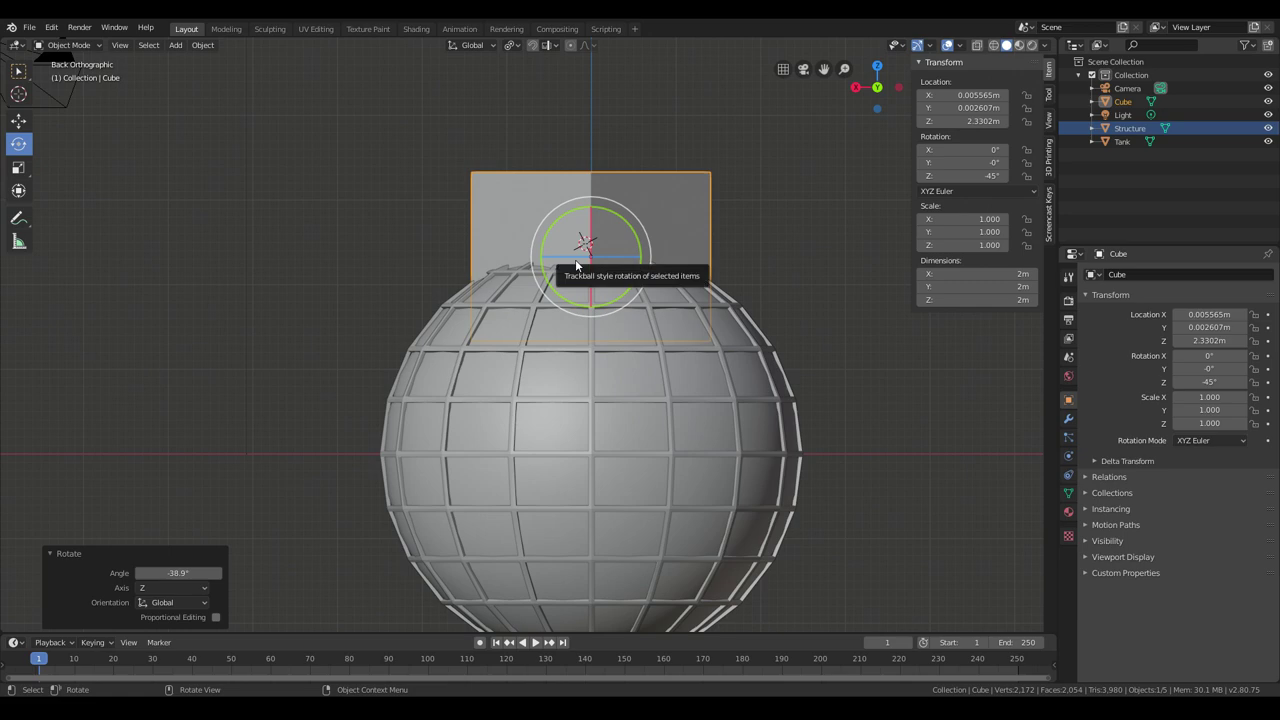
{"action": "left_click", "coordinate": [1125, 103]}
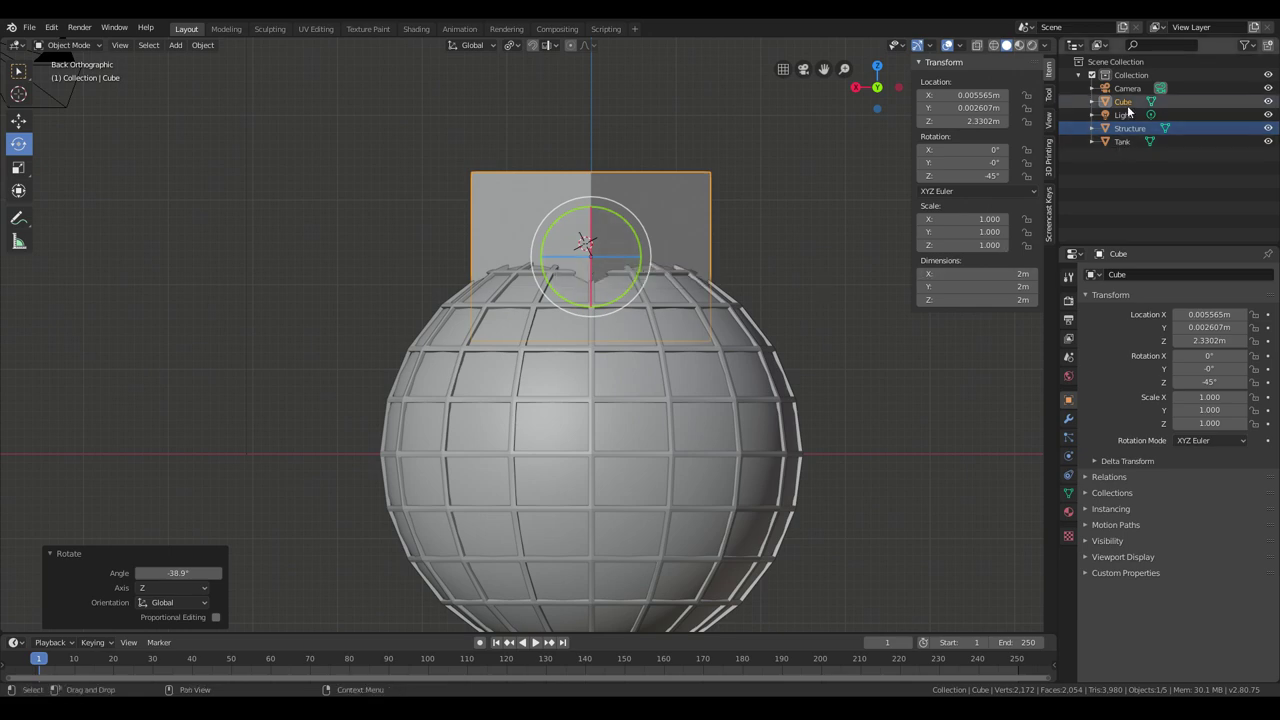
Step: Scale the cube uniformly by 0.7 so each side measures 1.4 m
{"action": "middle_click_drag", "start_coordinate": [700, 320], "coordinate": [681, 429]}
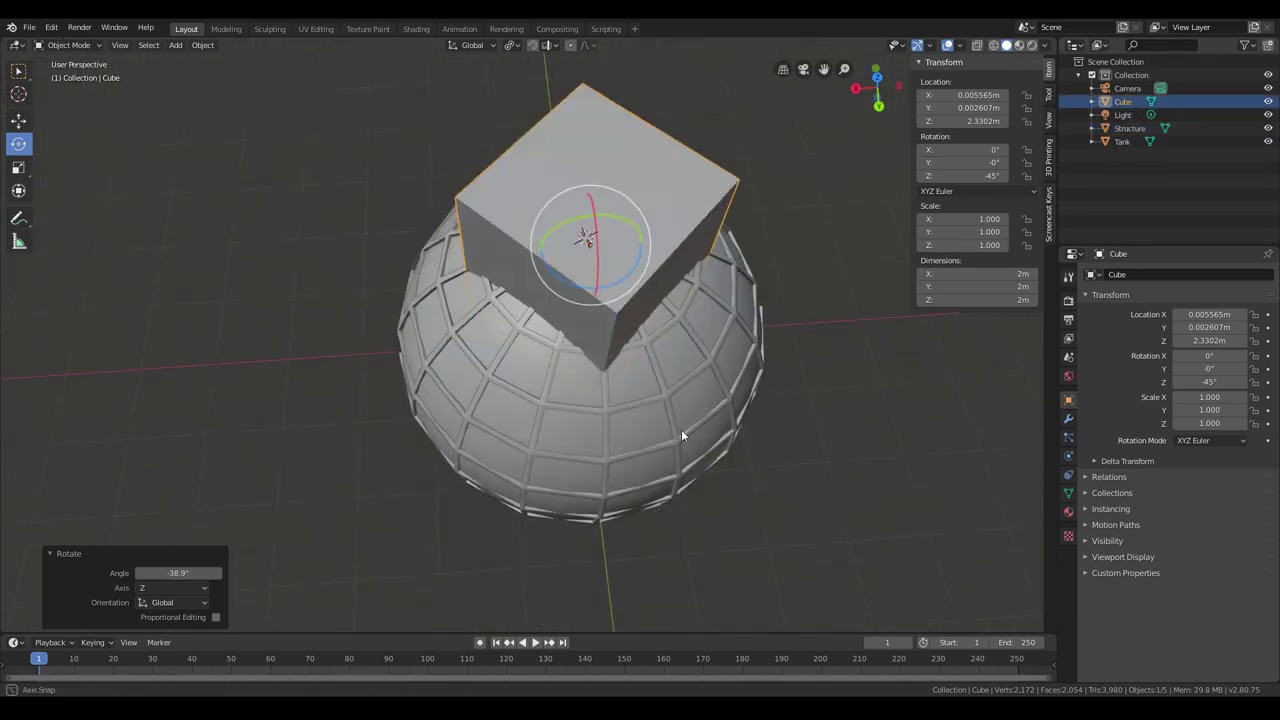
{"action": "middle_click_drag", "start_coordinate": [490, 232], "coordinate": [455, 264]}
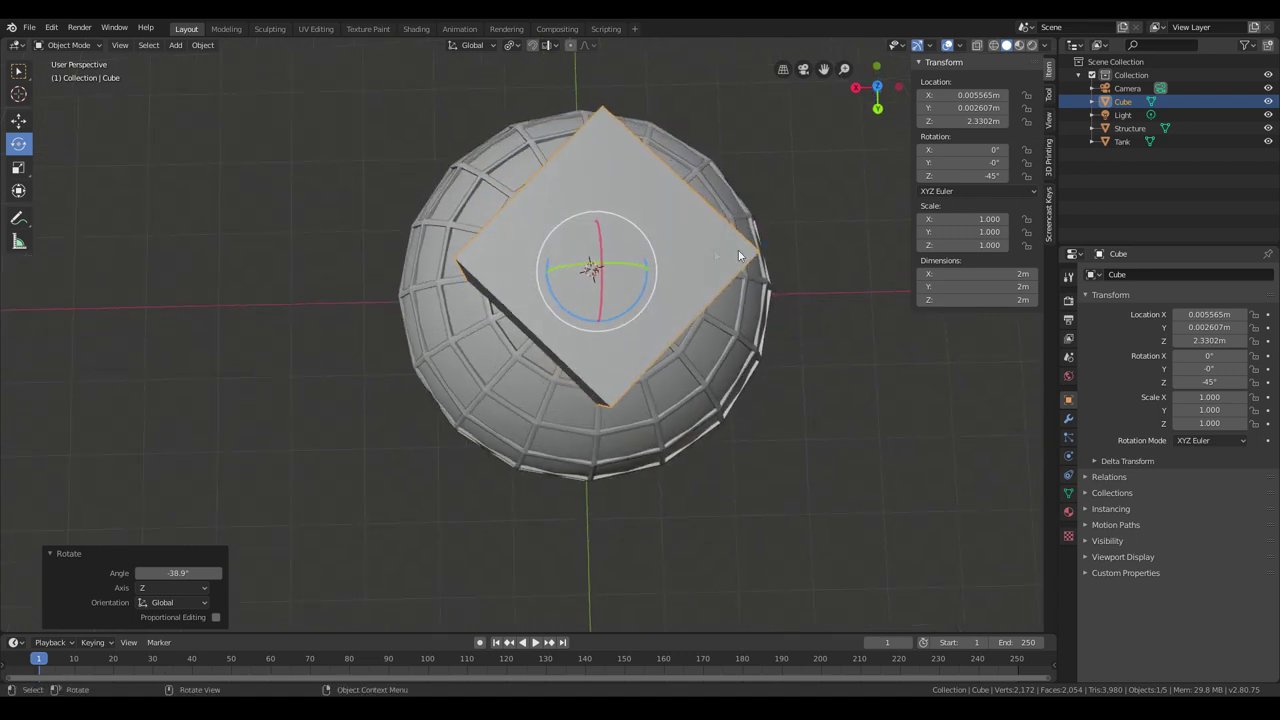
{"action": "middle_click_drag", "start_coordinate": [793, 309], "coordinate": [786, 300]}
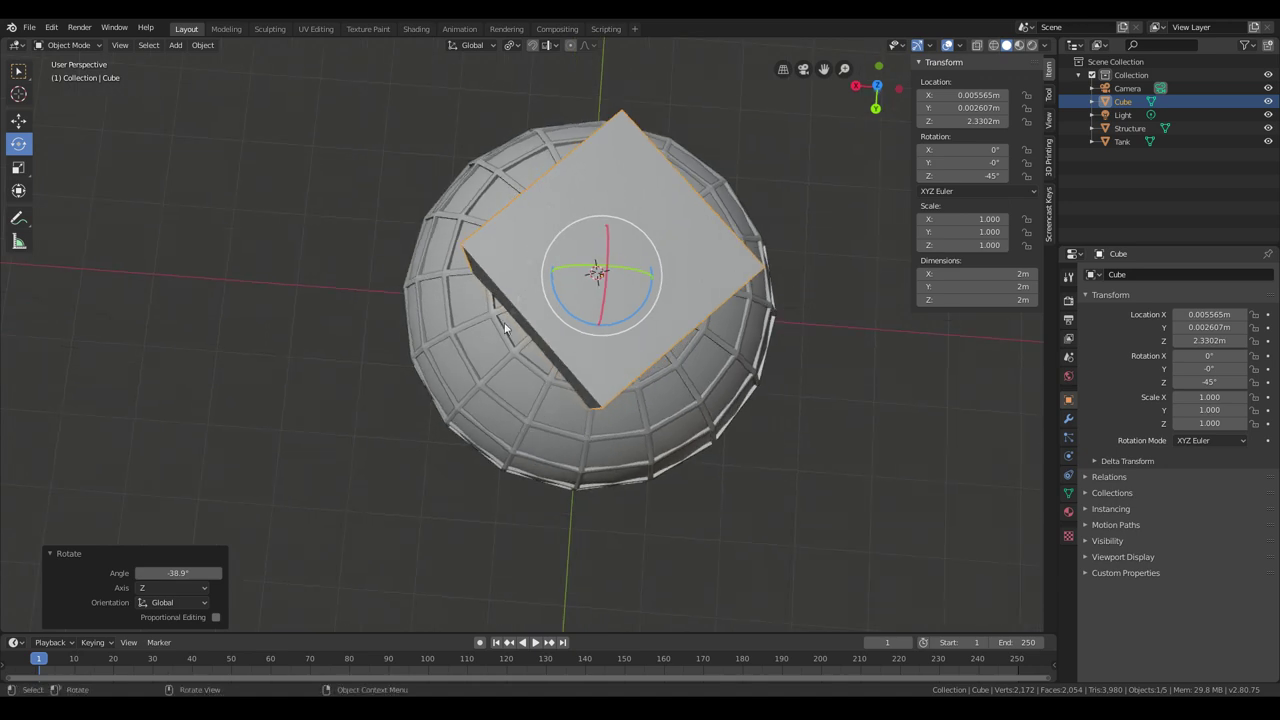
{"action": "middle_click_drag", "start_coordinate": [680, 198], "coordinate": [715, 242]}
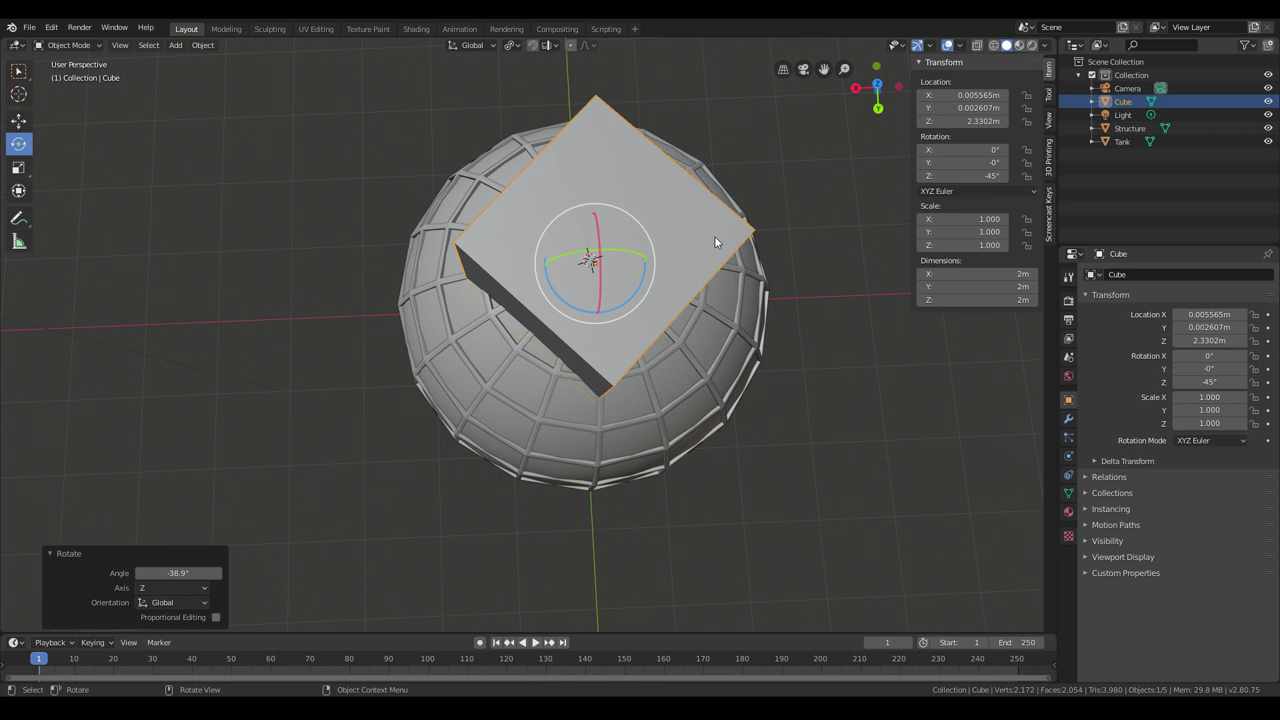
{"action": "middle_click_drag", "start_coordinate": [715, 237], "coordinate": [778, 295]}
{"action": "type", "text": "s.7"}
{"action": "key", "text": "Return"}
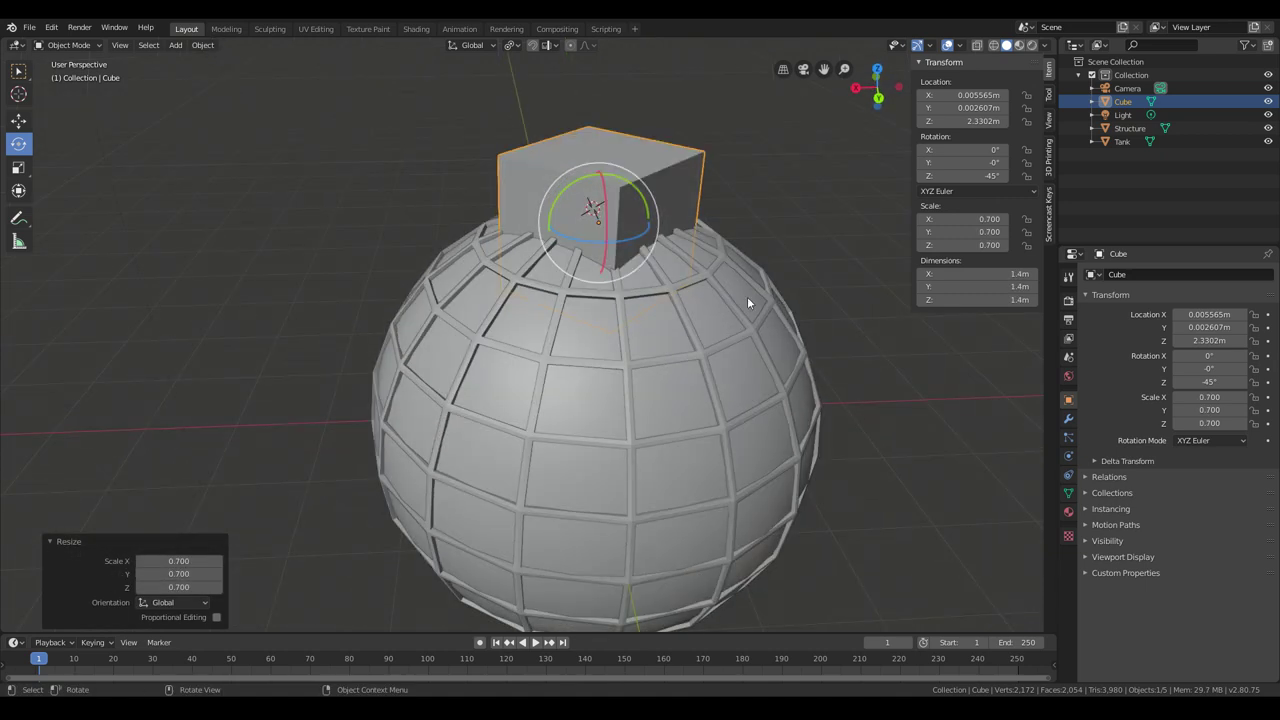
{"action": "middle_click_drag", "start_coordinate": [734, 318], "coordinate": [734, 329]}
Step: Apply the cube's rotation, undo it, and inspect the cube from several angles
{"action": "key", "text": "ctrl+a"}
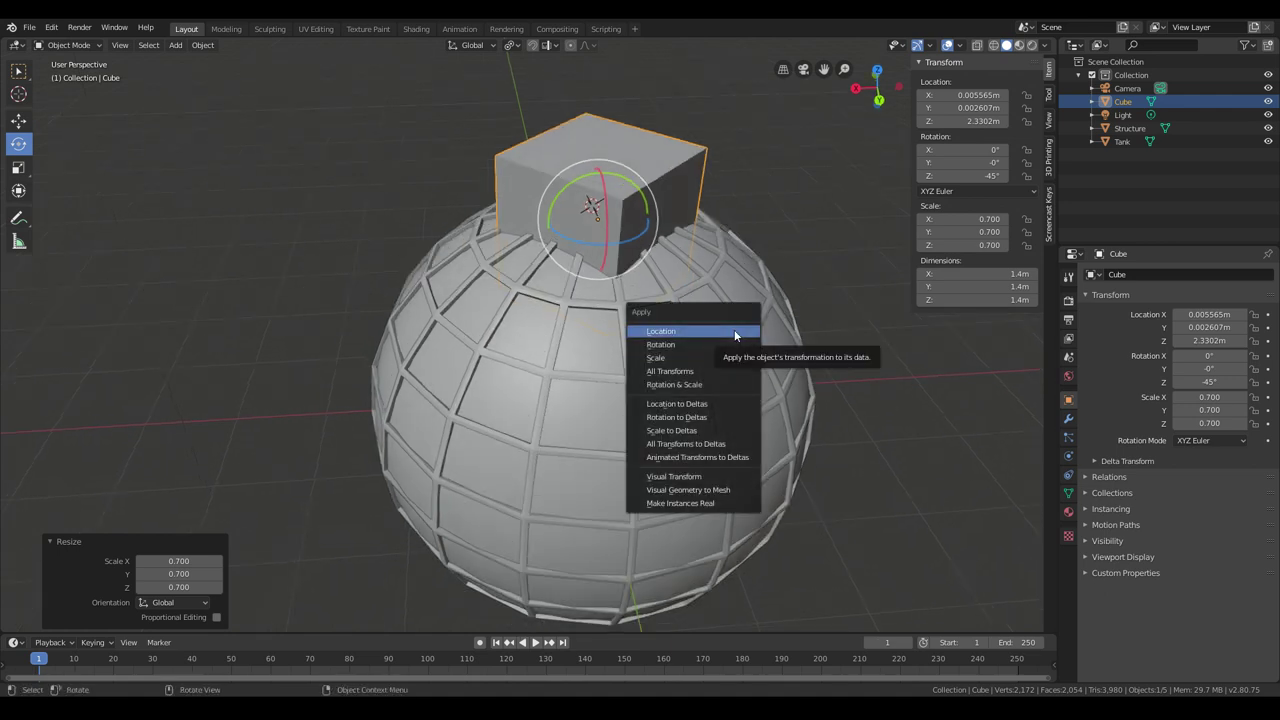
{"action": "left_click", "coordinate": [729, 344]}
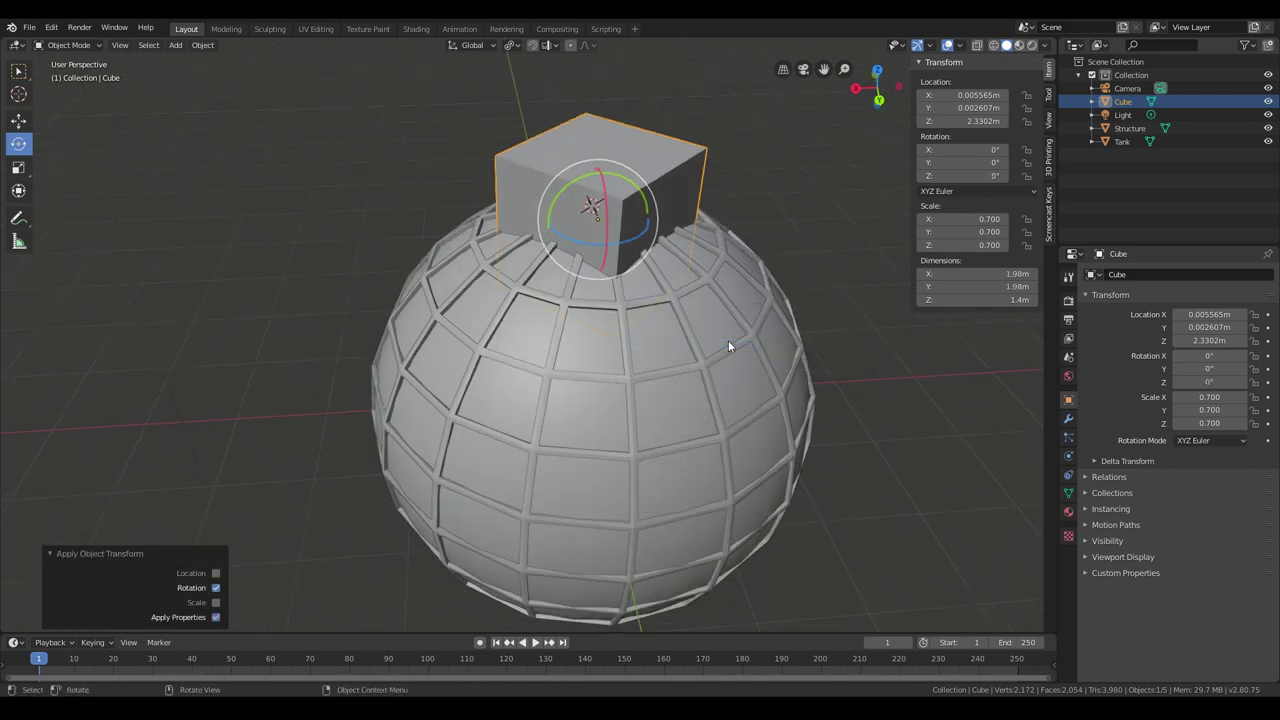
{"action": "middle_click_drag", "start_coordinate": [728, 345], "coordinate": [731, 391]}
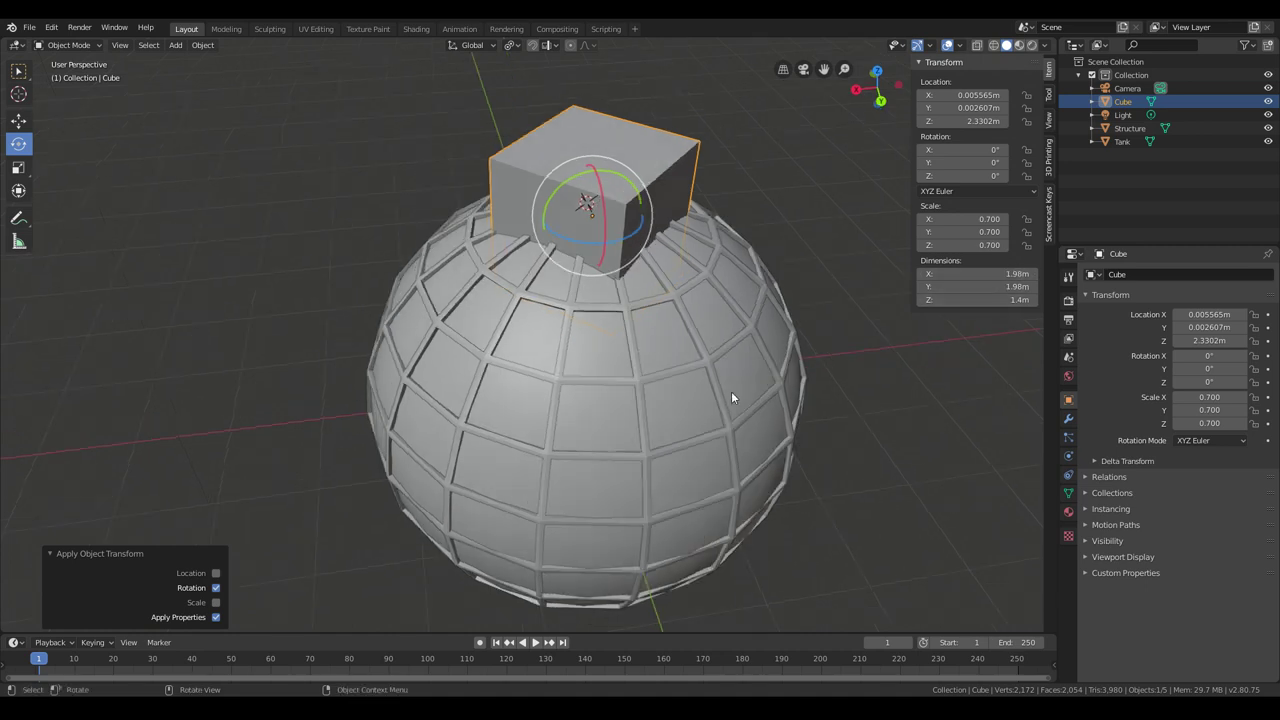
{"action": "key", "text": "ctrl+z"}
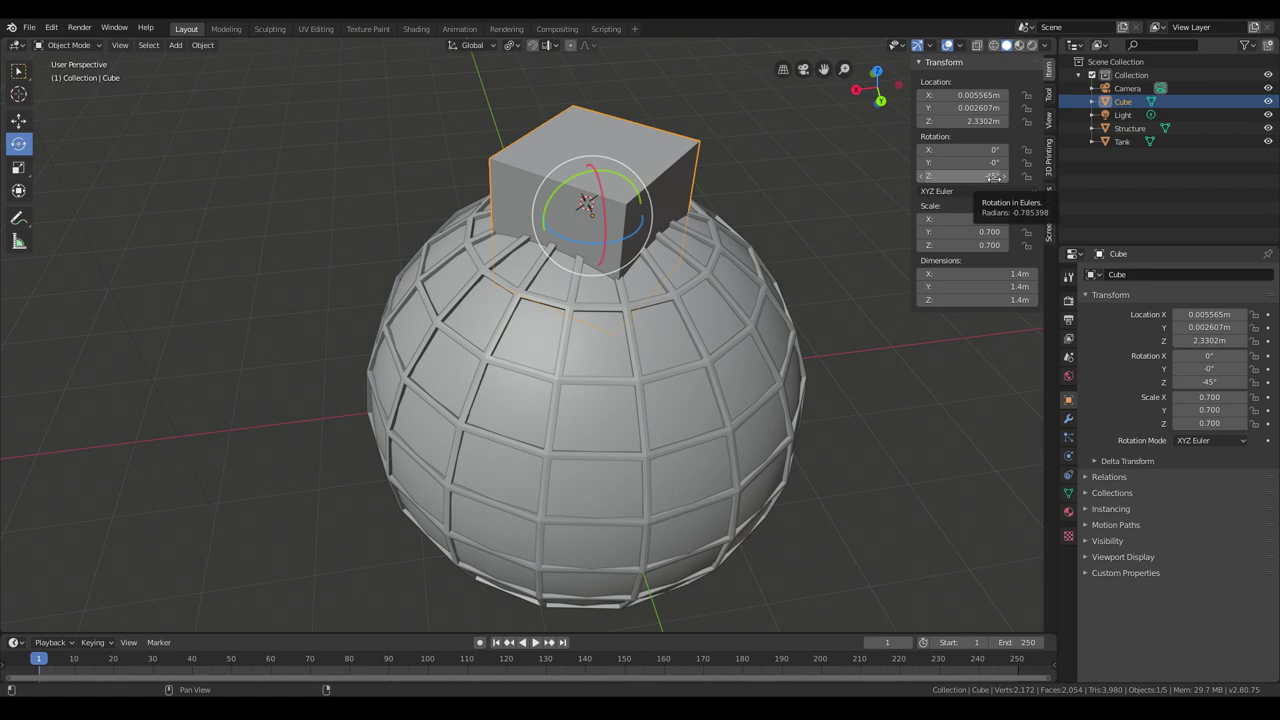
{"action": "middle_click_drag", "start_coordinate": [753, 440], "coordinate": [580, 305]}
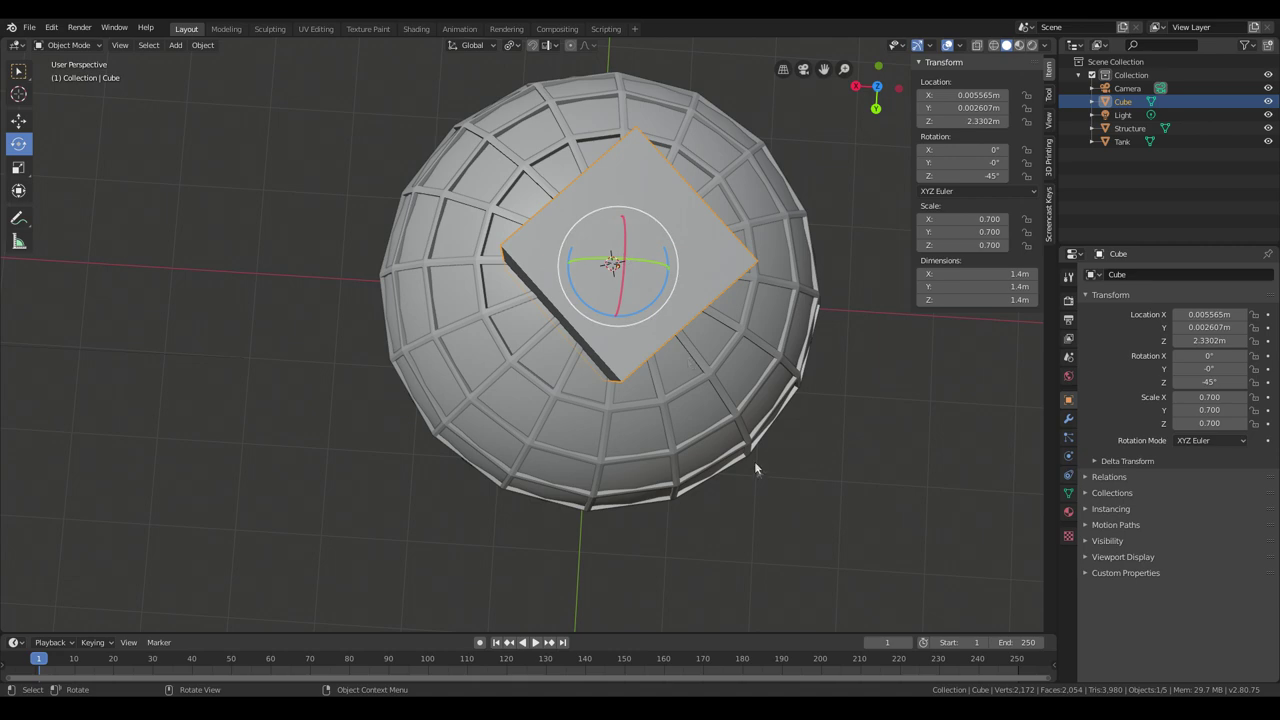
{"action": "middle_click_drag", "start_coordinate": [755, 465], "coordinate": [777, 420]}
{"action": "middle_click_drag", "start_coordinate": [834, 372], "coordinate": [660, 299]}
{"action": "middle_click_drag", "start_coordinate": [798, 283], "coordinate": [772, 278]}
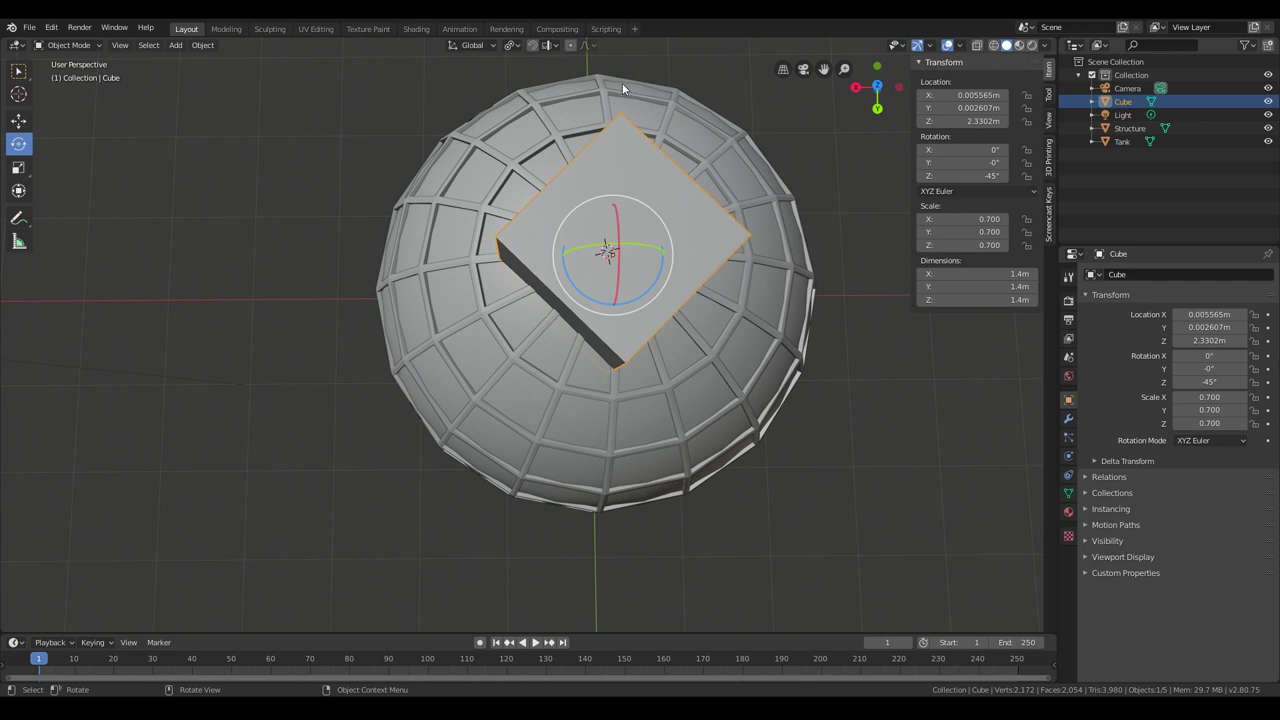
{"action": "middle_click_drag", "start_coordinate": [602, 401], "coordinate": [703, 377]}
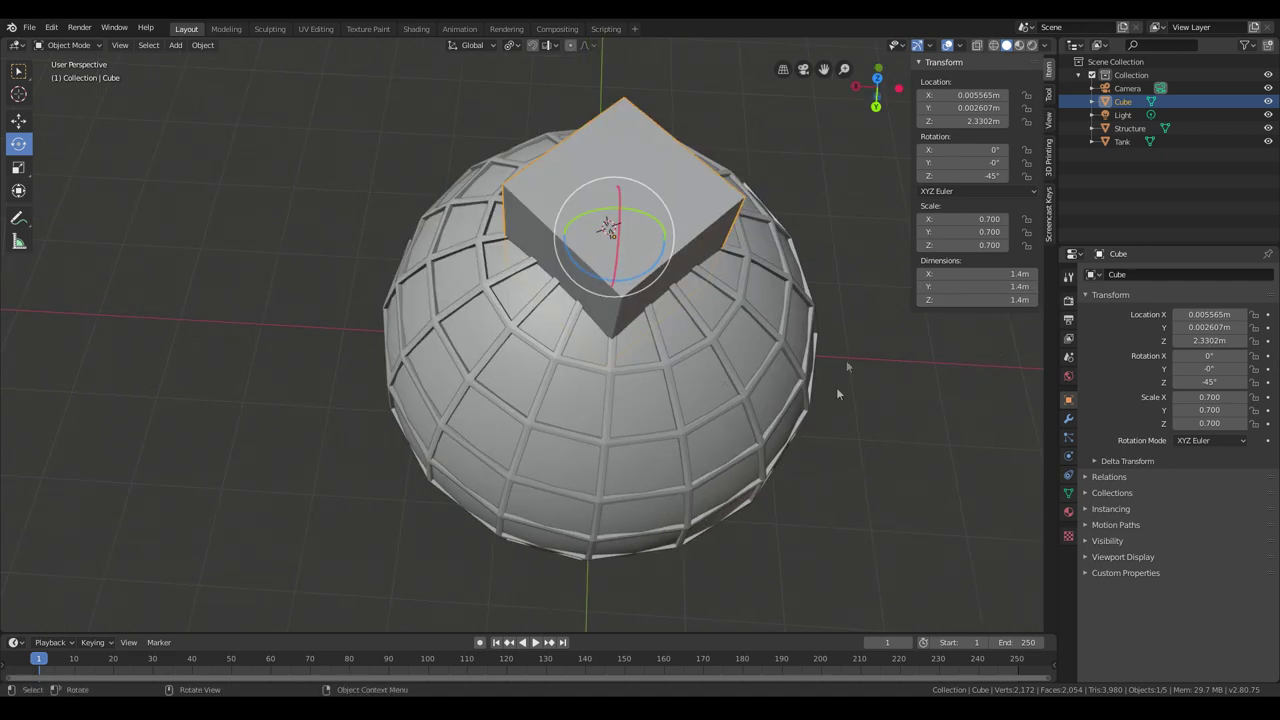
{"action": "middle_click_drag", "start_coordinate": [838, 393], "coordinate": [815, 427]}
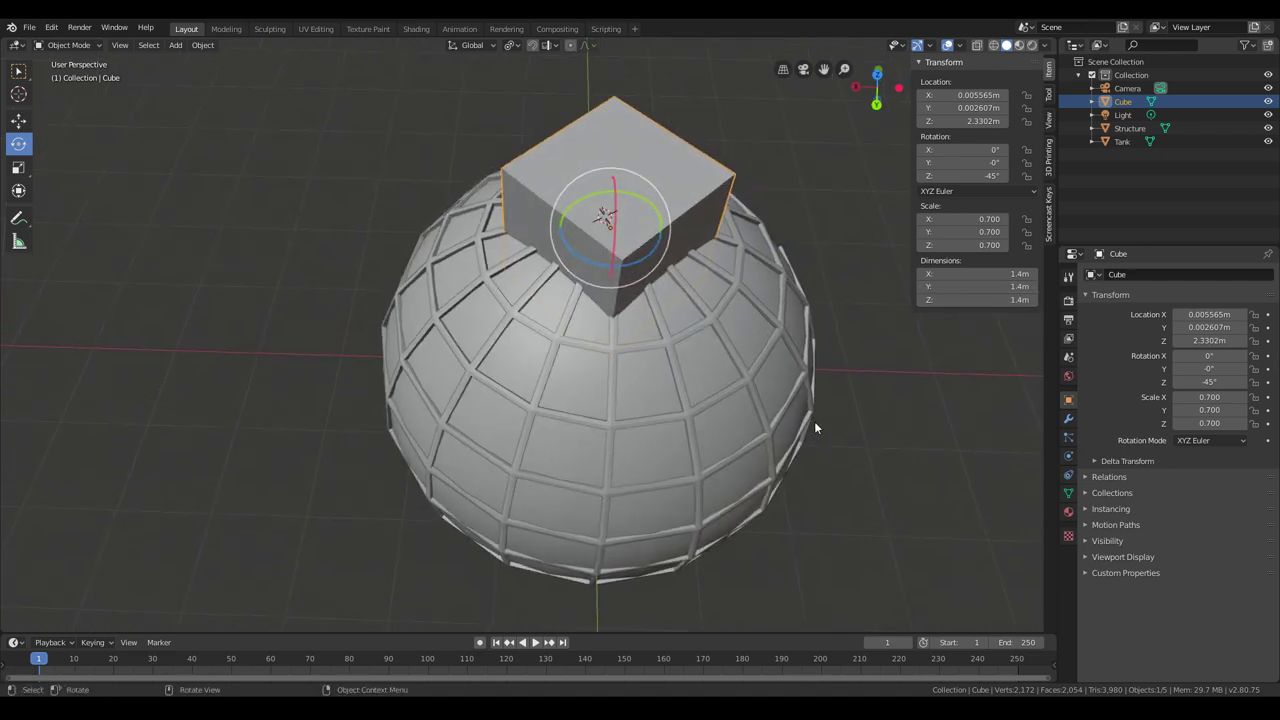
Step: Re-apply the cube's -45° rotation so it reads 0° with a 1.98 m footprint
{"action": "key", "text": "ctrl+a"}
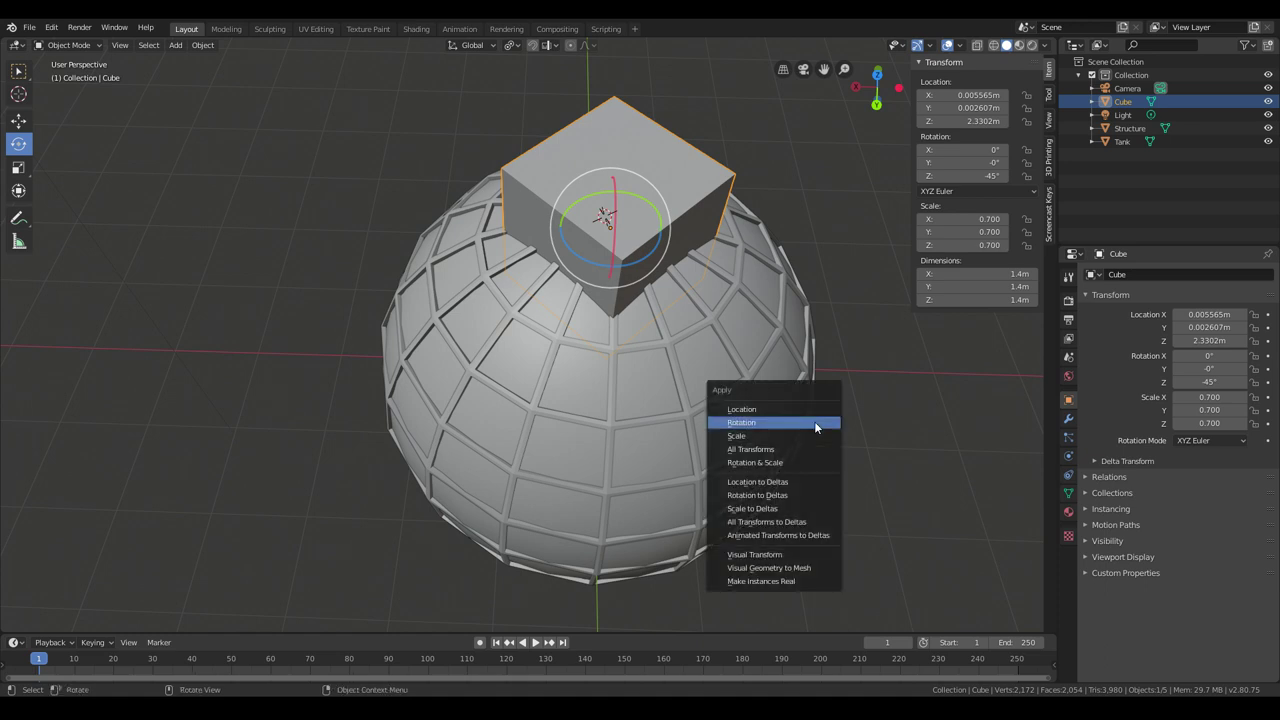
{"action": "left_click", "coordinate": [814, 421]}
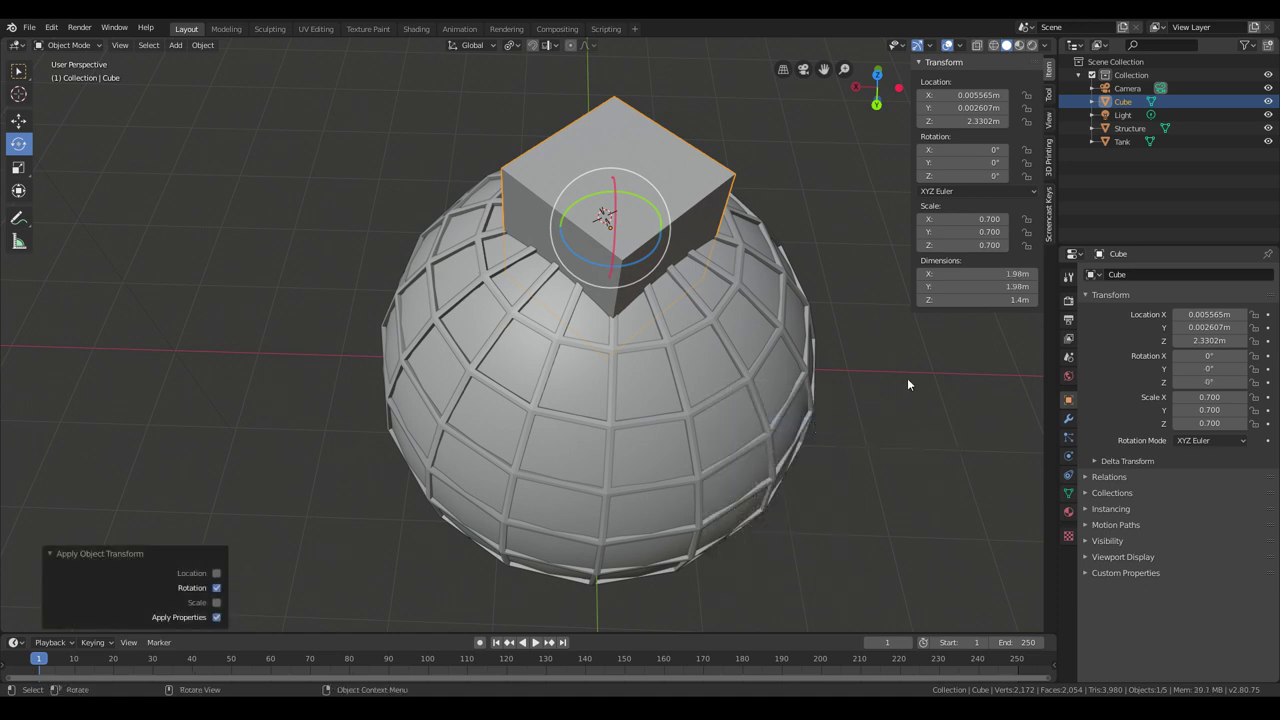
{"action": "middle_click_drag", "start_coordinate": [907, 378], "coordinate": [937, 388]}
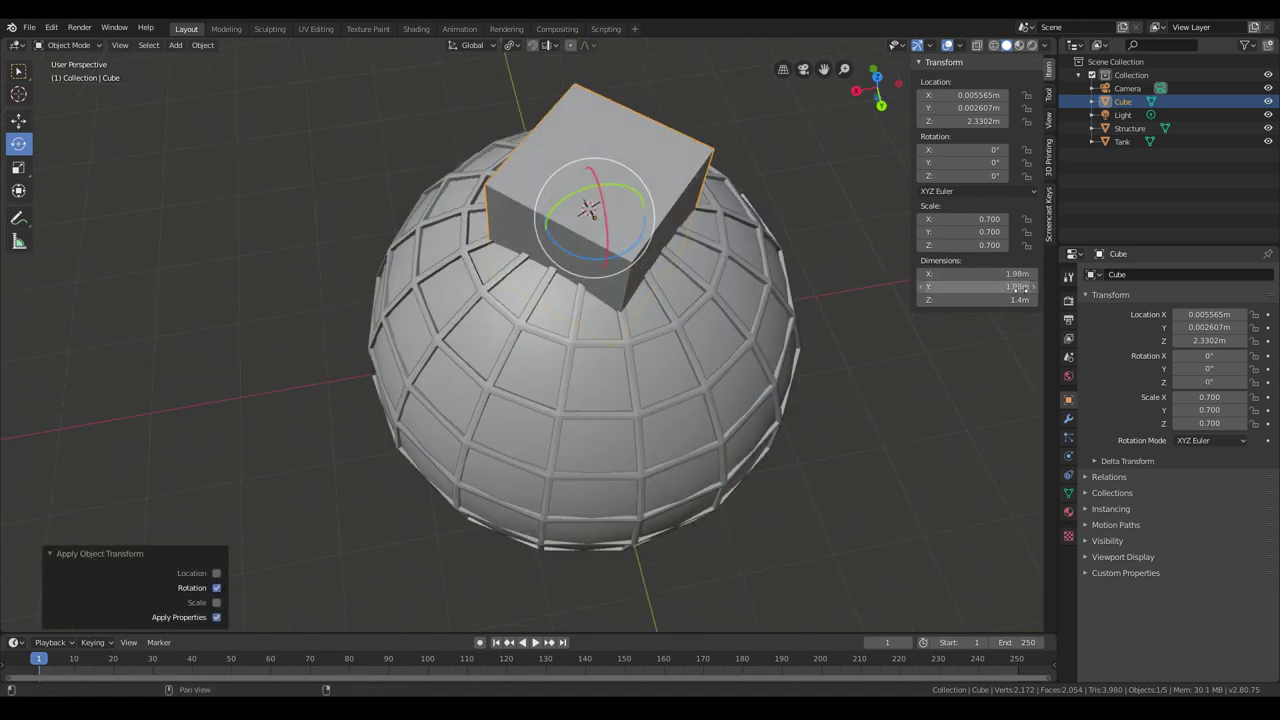
{"action": "middle_click_drag", "start_coordinate": [760, 300], "coordinate": [567, 354]}
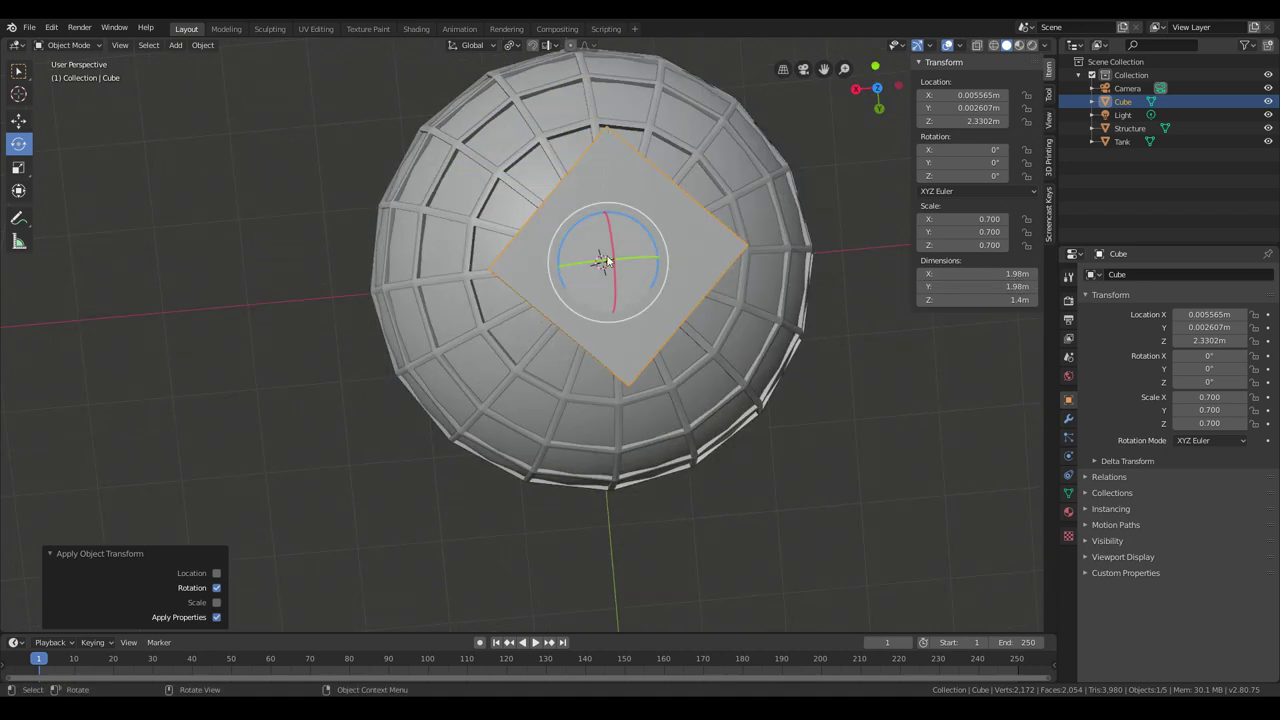
{"action": "middle_click_drag", "start_coordinate": [662, 398], "coordinate": [681, 463], "text": "shift"}
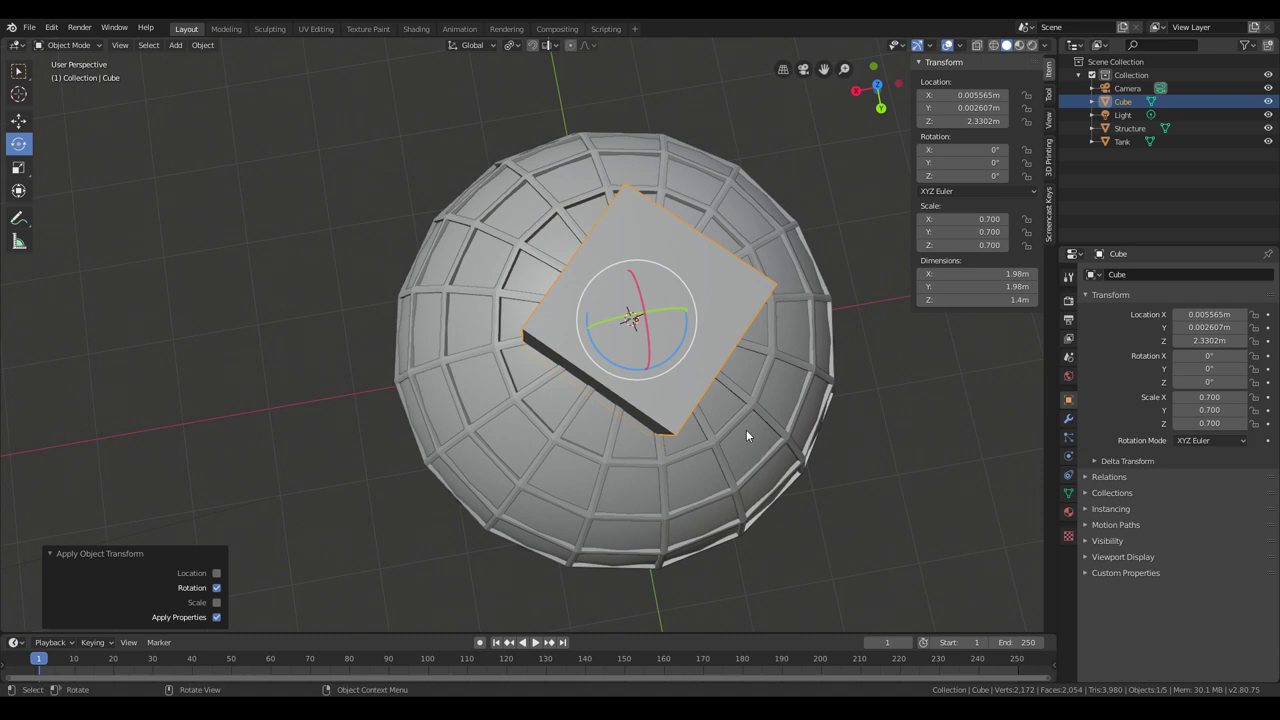
Step: Scale the cube up uniformly by 1.021
{"action": "key", "text": "s"}
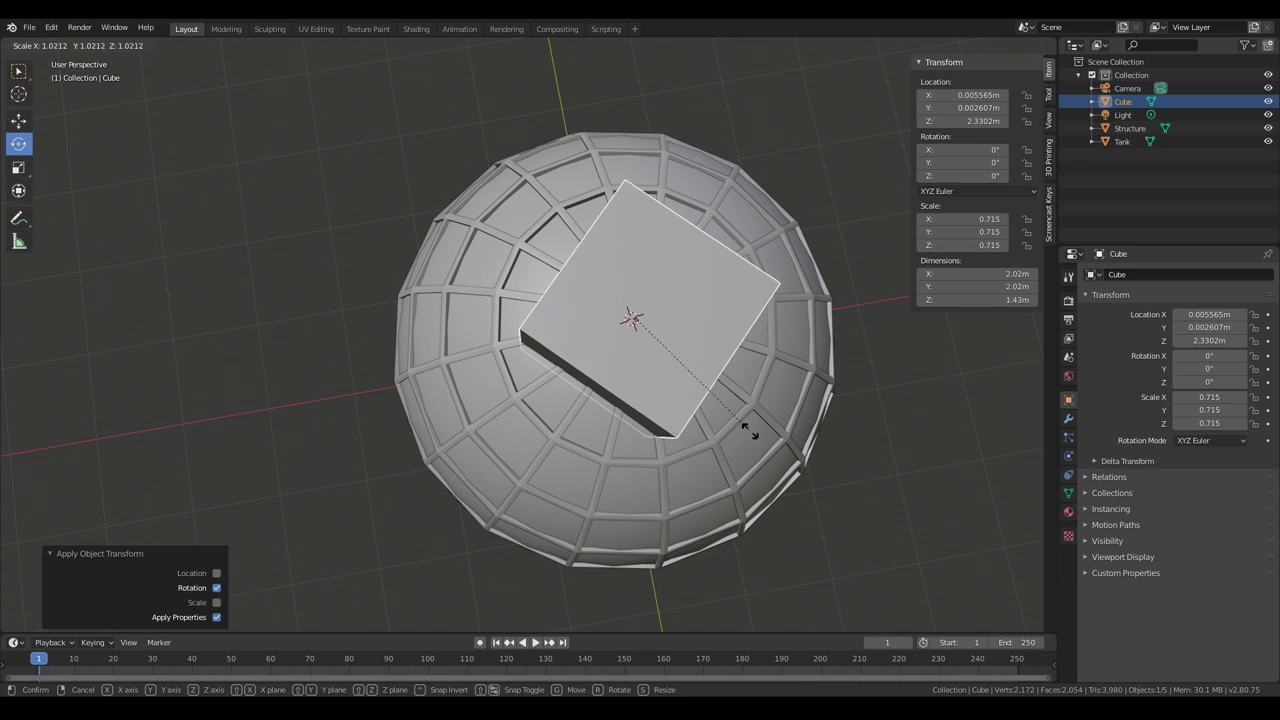
{"action": "left_click", "coordinate": [748, 430]}
{"action": "middle_click_drag", "start_coordinate": [764, 445], "coordinate": [784, 455]}
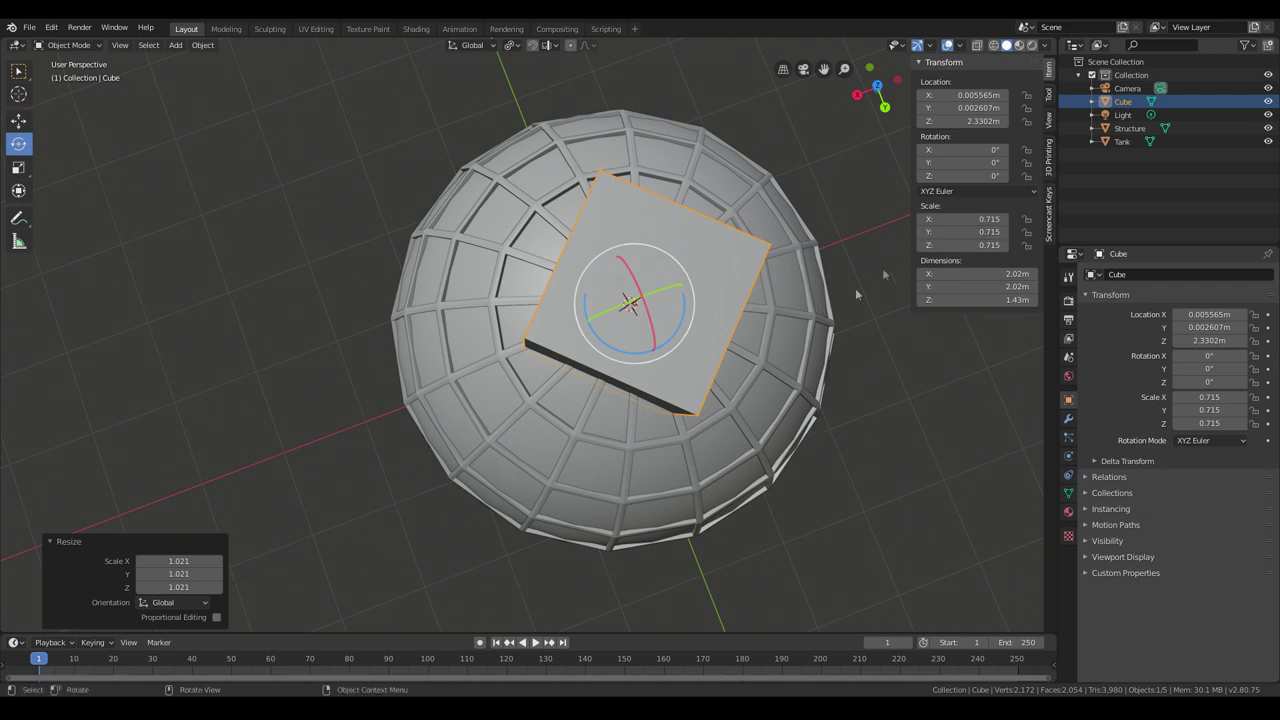
{"action": "middle_click_drag", "start_coordinate": [664, 431], "coordinate": [680, 428]}
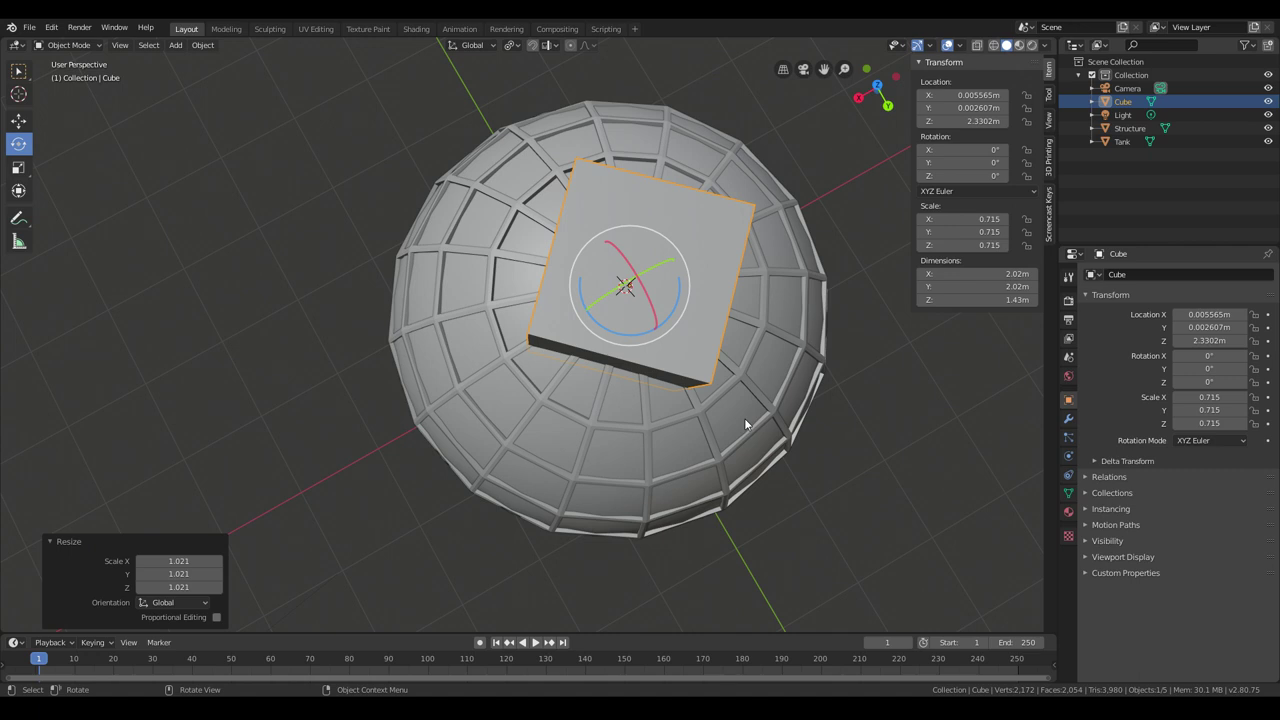
Step: Narrow the cube along Y to 0.493 scale, making it 2.02 × 1.4 × 1.43 m
{"action": "key", "text": "s"}
{"action": "key", "text": "y"}
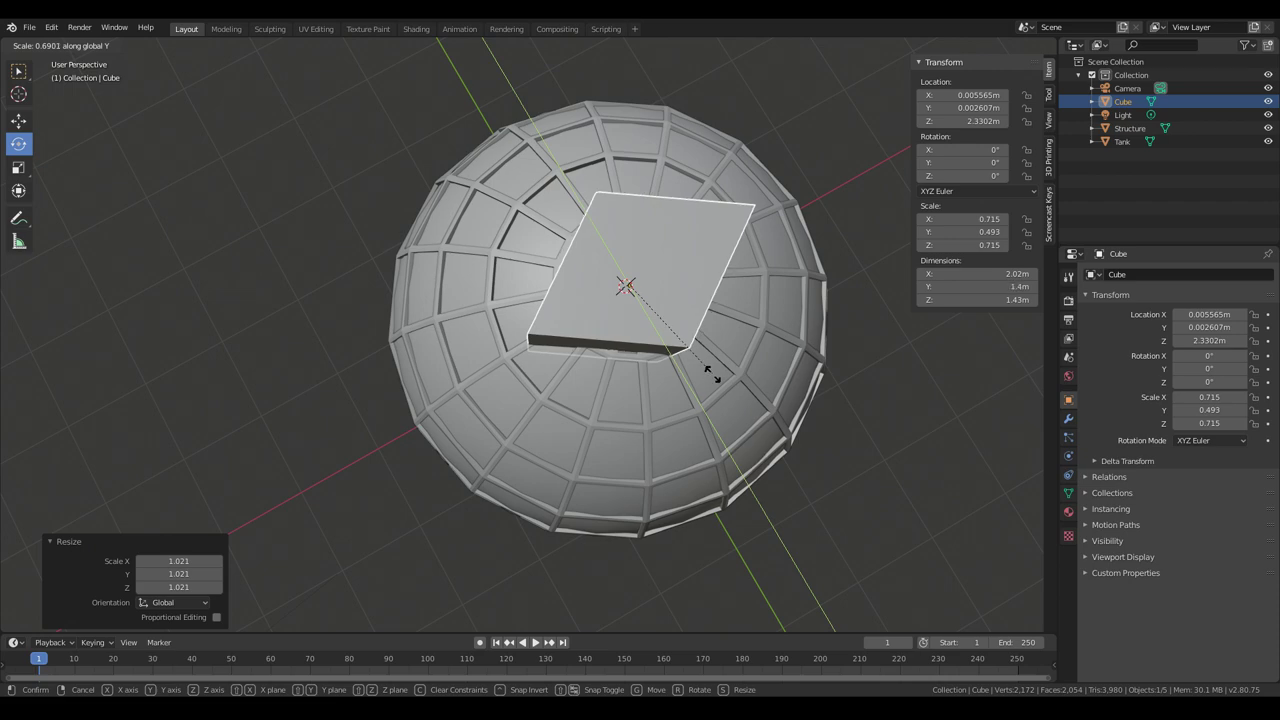
{"action": "left_click", "coordinate": [713, 374]}
{"action": "middle_click_drag", "start_coordinate": [713, 374], "coordinate": [706, 311]}
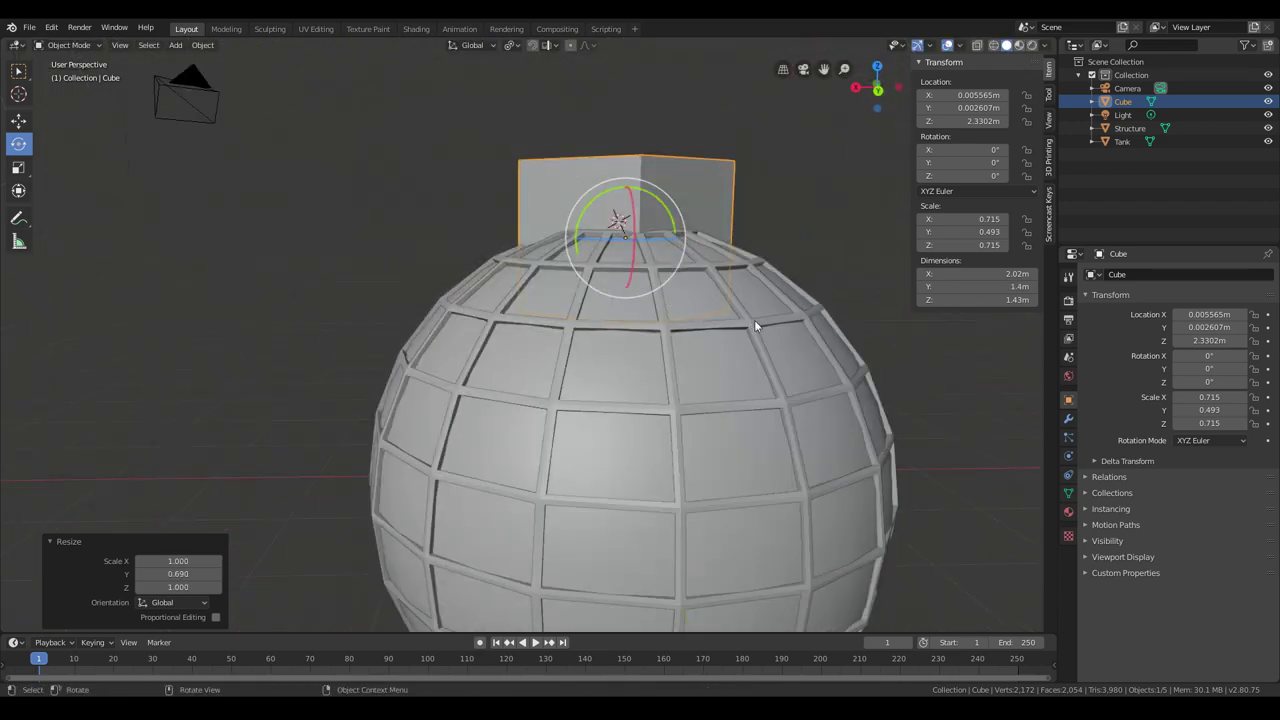
Step: Flatten the cube along Z into a slab, cancelling a trial move and resize
{"action": "key", "text": "s"}
{"action": "key", "text": "z"}
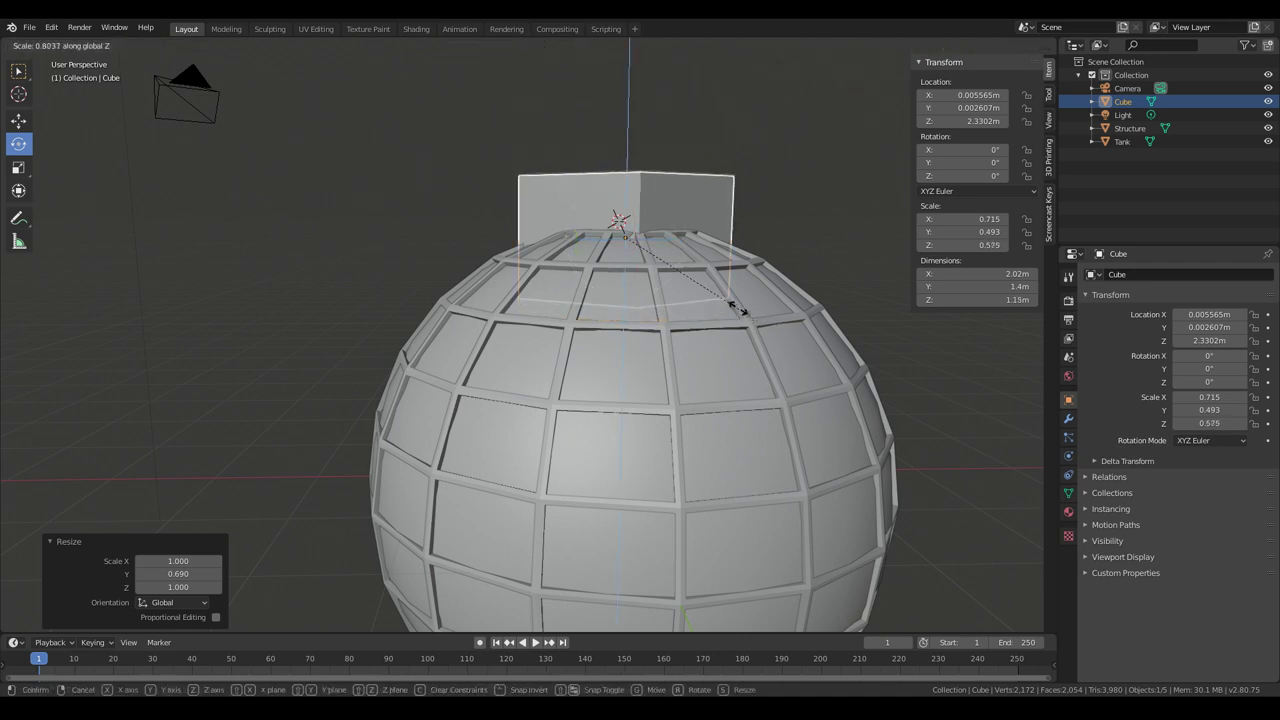
{"action": "left_click", "coordinate": [632, 254]}
{"action": "middle_click_drag", "start_coordinate": [661, 287], "coordinate": [680, 314]}
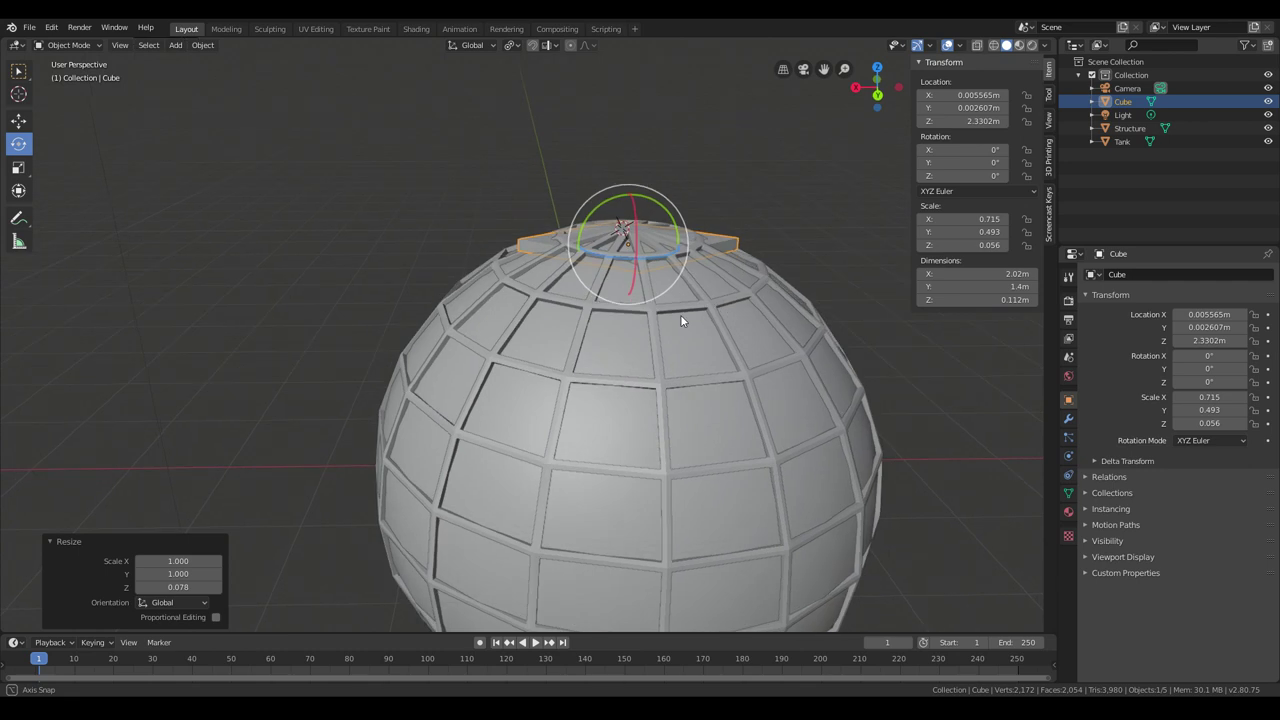
{"action": "key", "text": "g"}
{"action": "key", "text": "Escape"}
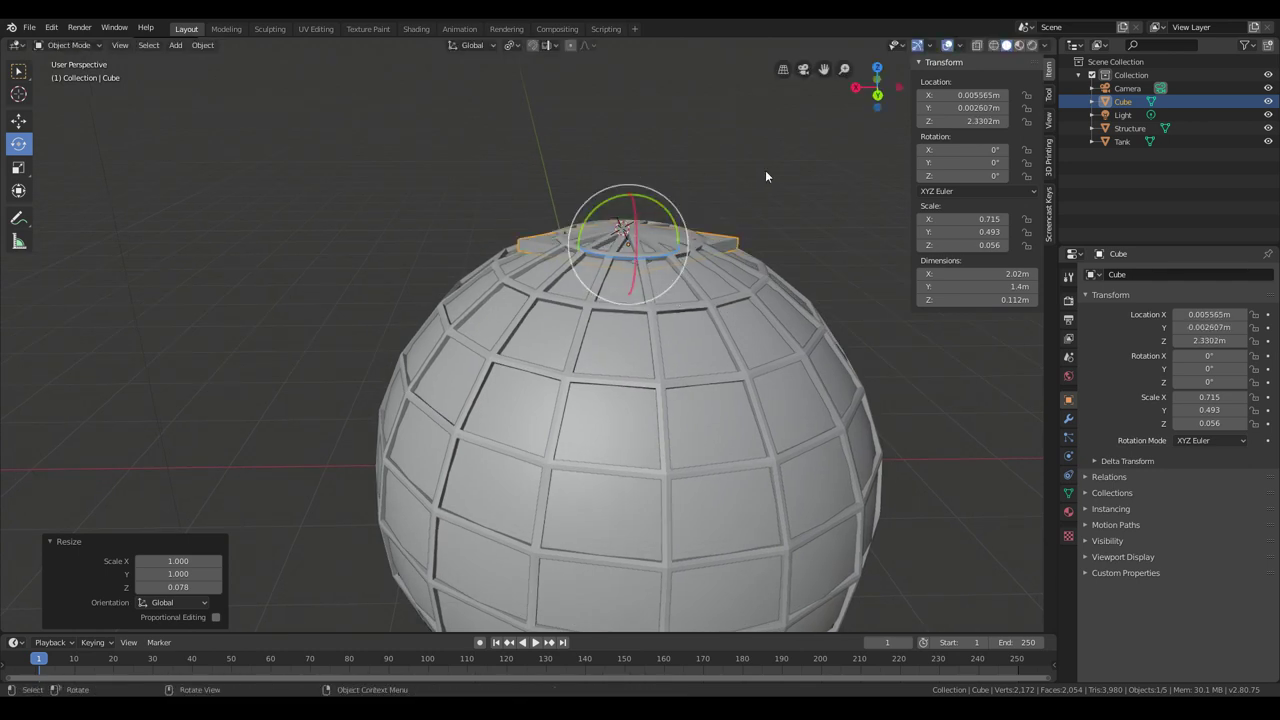
{"action": "key", "text": "s"}
{"action": "key", "text": "z"}
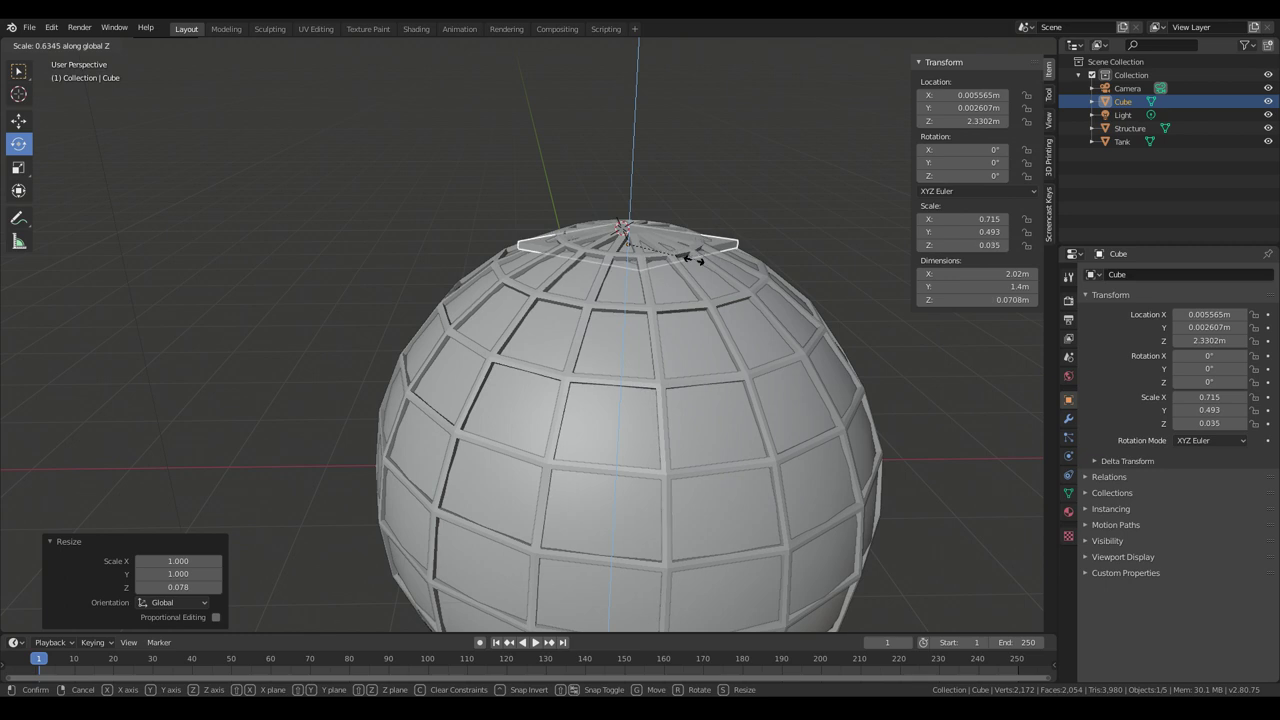
{"action": "key", "text": "Escape"}
{"action": "middle_click_drag", "start_coordinate": [736, 290], "coordinate": [748, 304]}
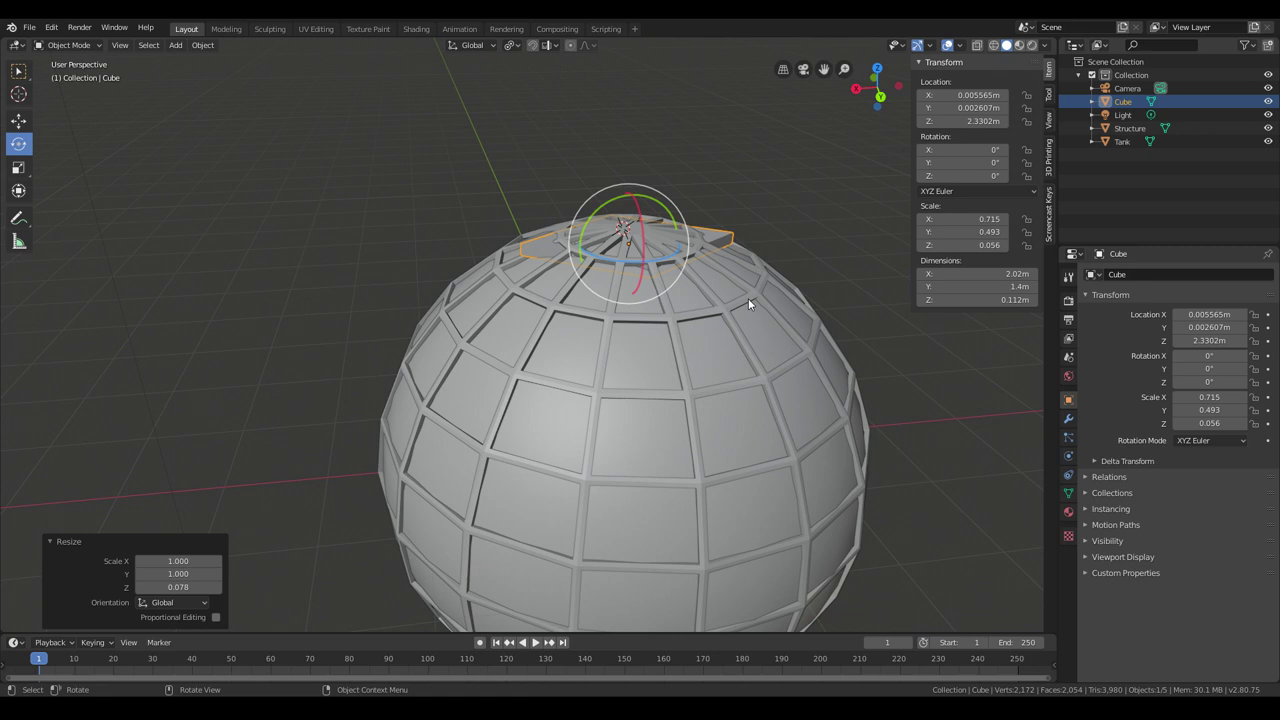
Step: Thin the slab to 0.112 m (Z scale 0.056) and begin raising it along Z
{"action": "key", "text": "s"}
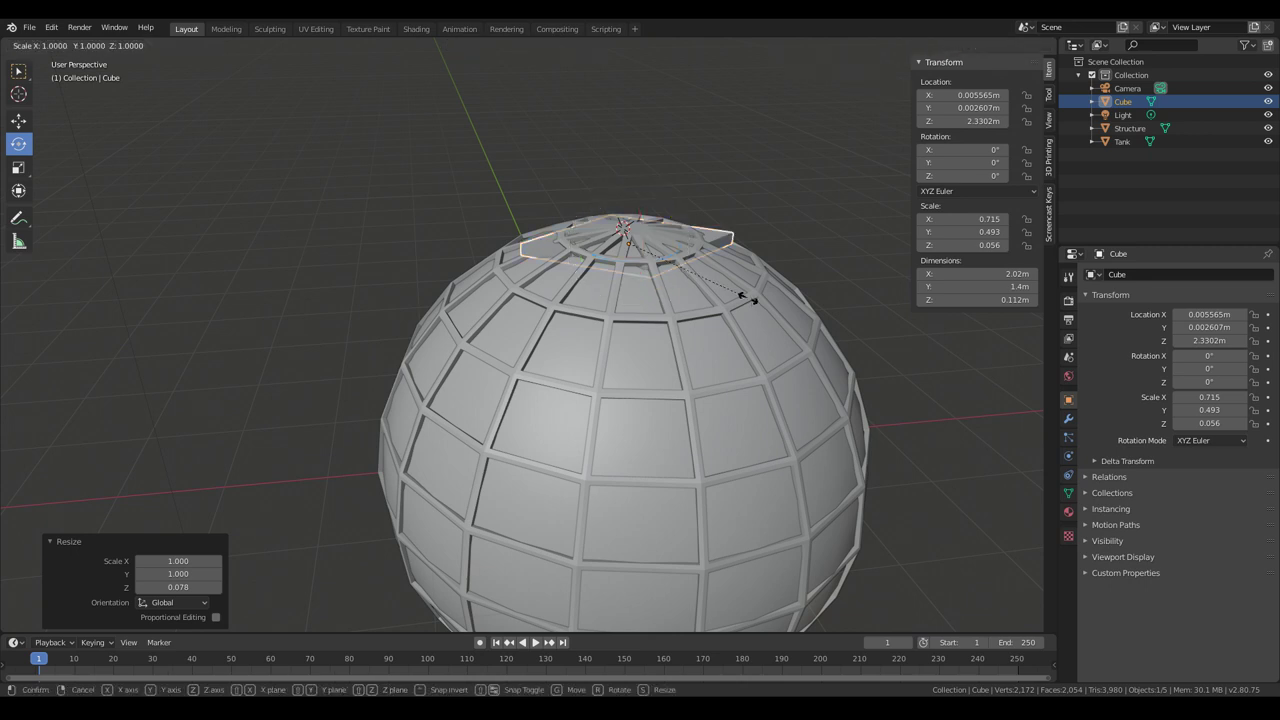
{"action": "key", "text": "z"}
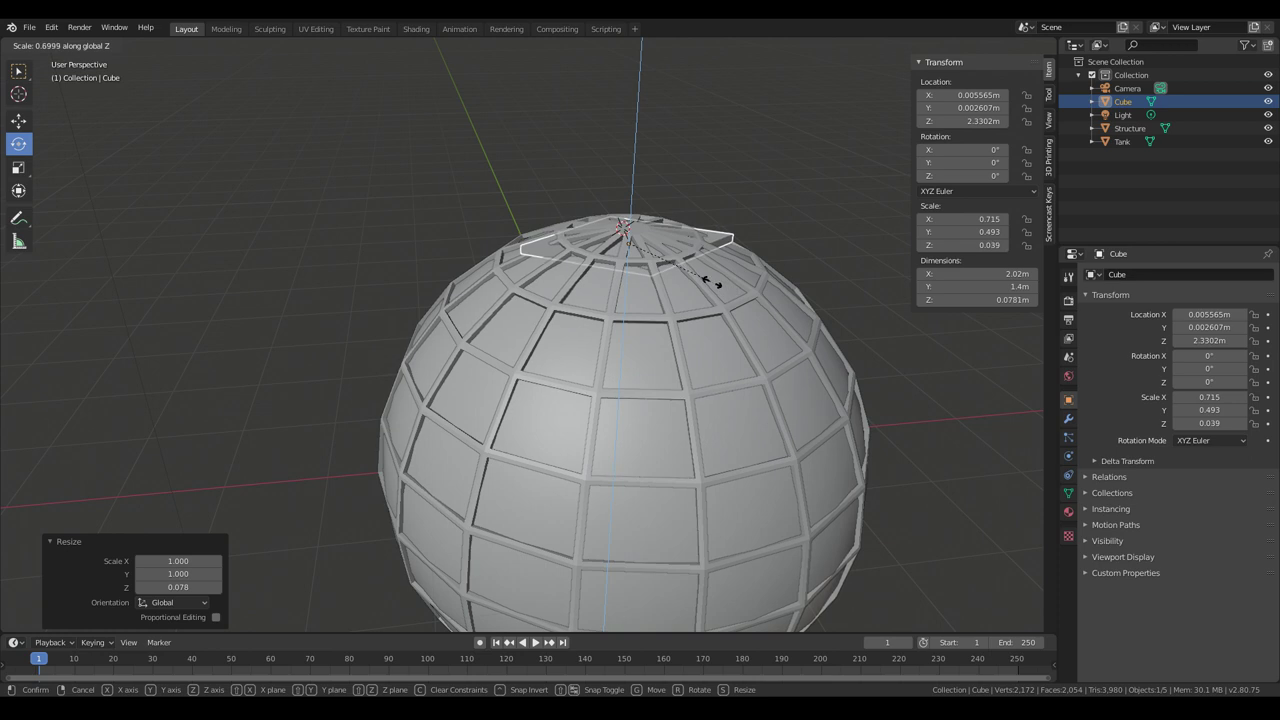
{"action": "left_click", "coordinate": [712, 281]}
{"action": "middle_click_drag", "start_coordinate": [727, 330], "coordinate": [753, 340]}
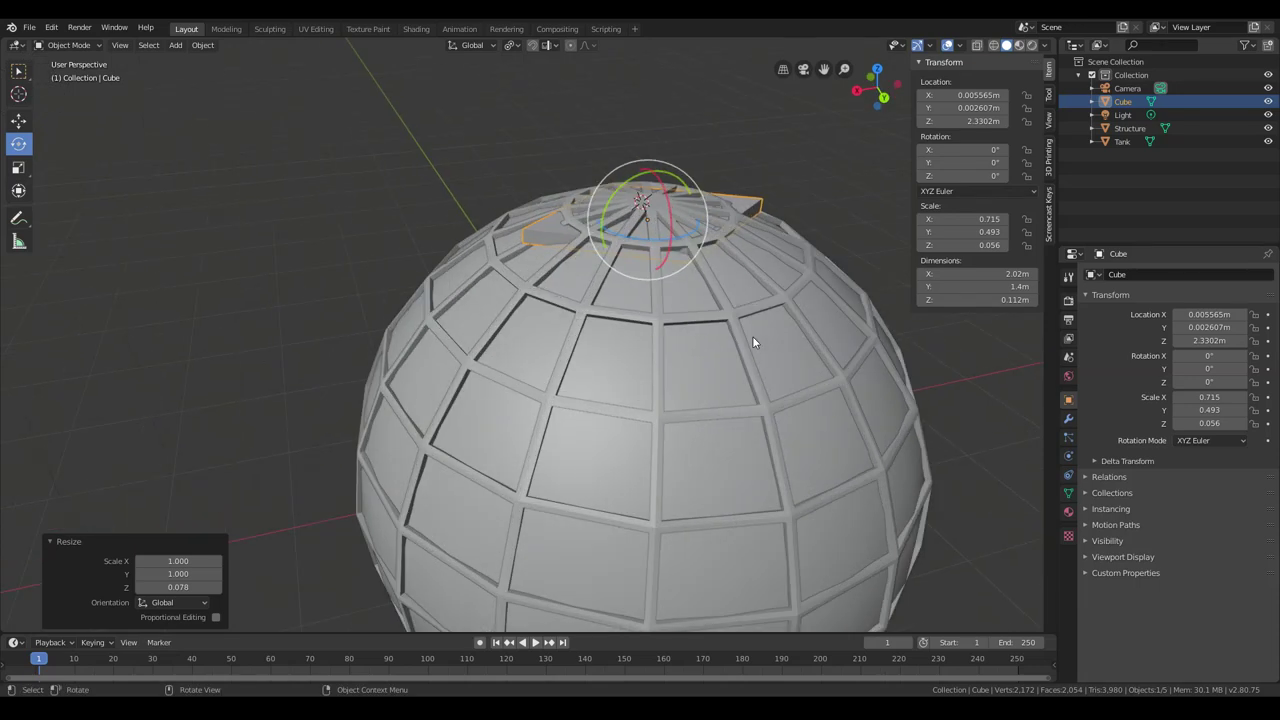
{"action": "key", "text": "g"}
{"action": "key", "text": "z"}
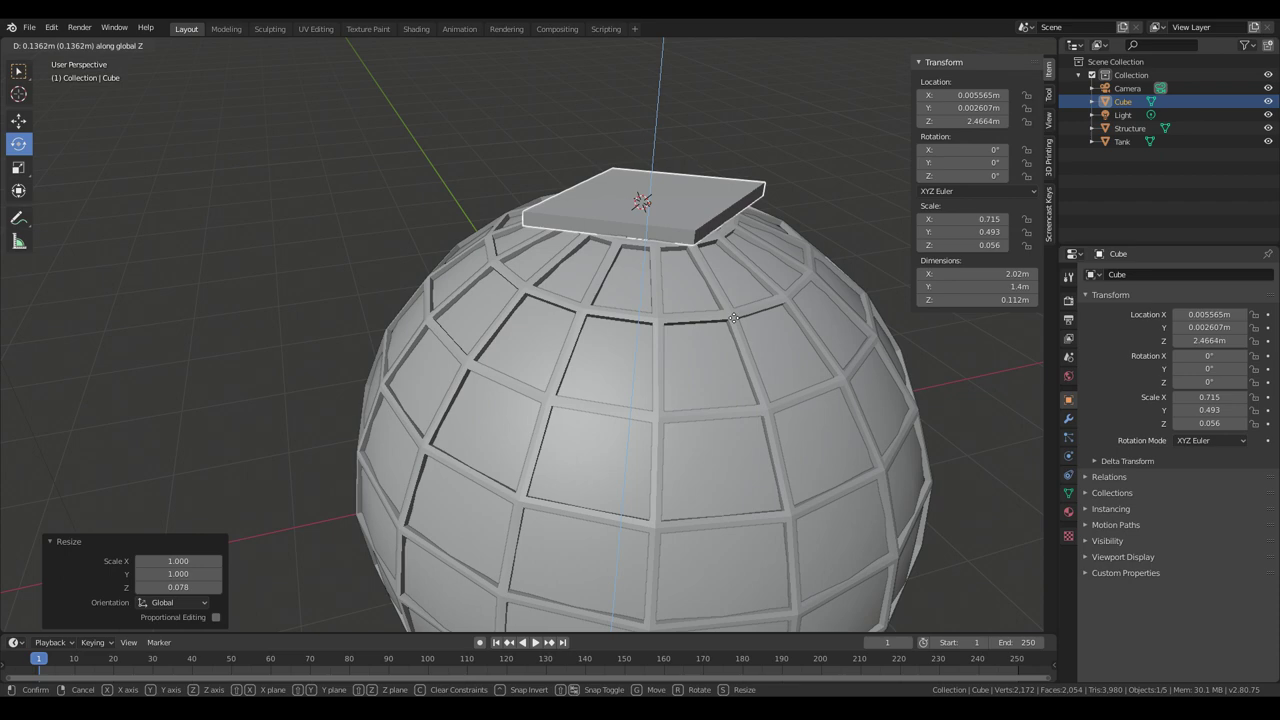
Step: Set the slab down at Z 2.4664 m, just above the dome
{"action": "left_click", "coordinate": [736, 318]}
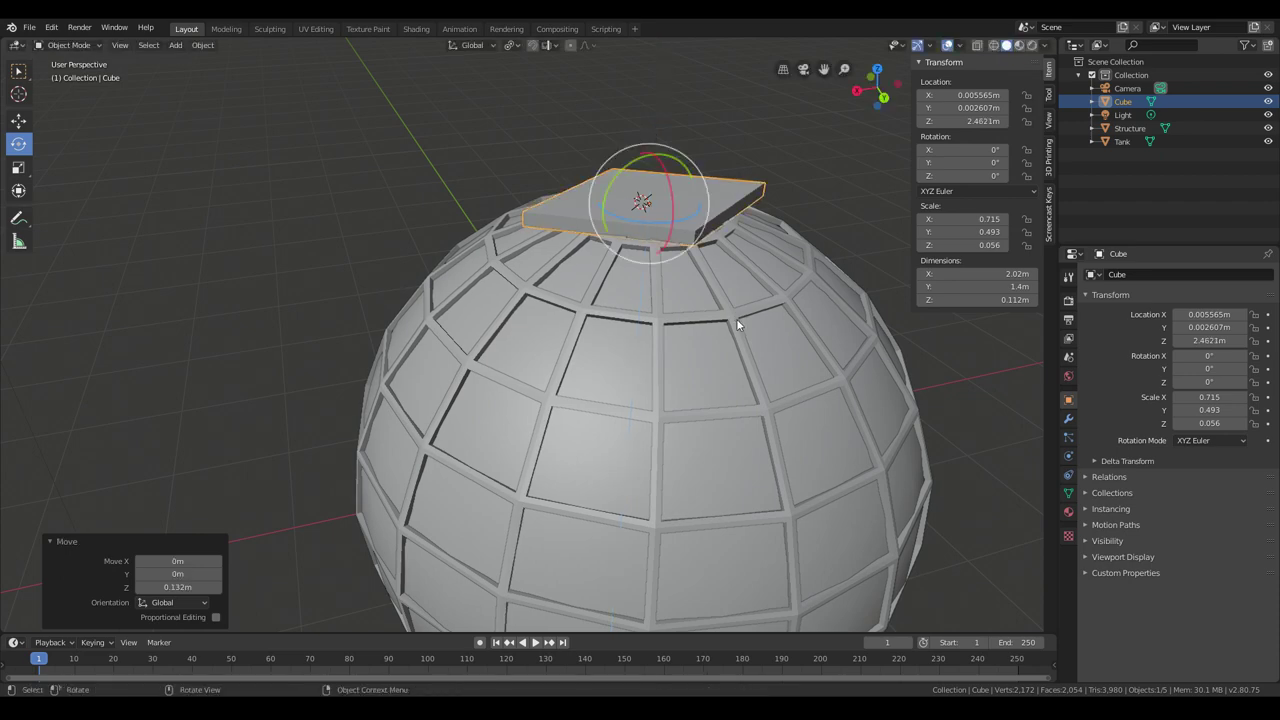
{"action": "middle_click_drag", "start_coordinate": [736, 318], "coordinate": [736, 290]}
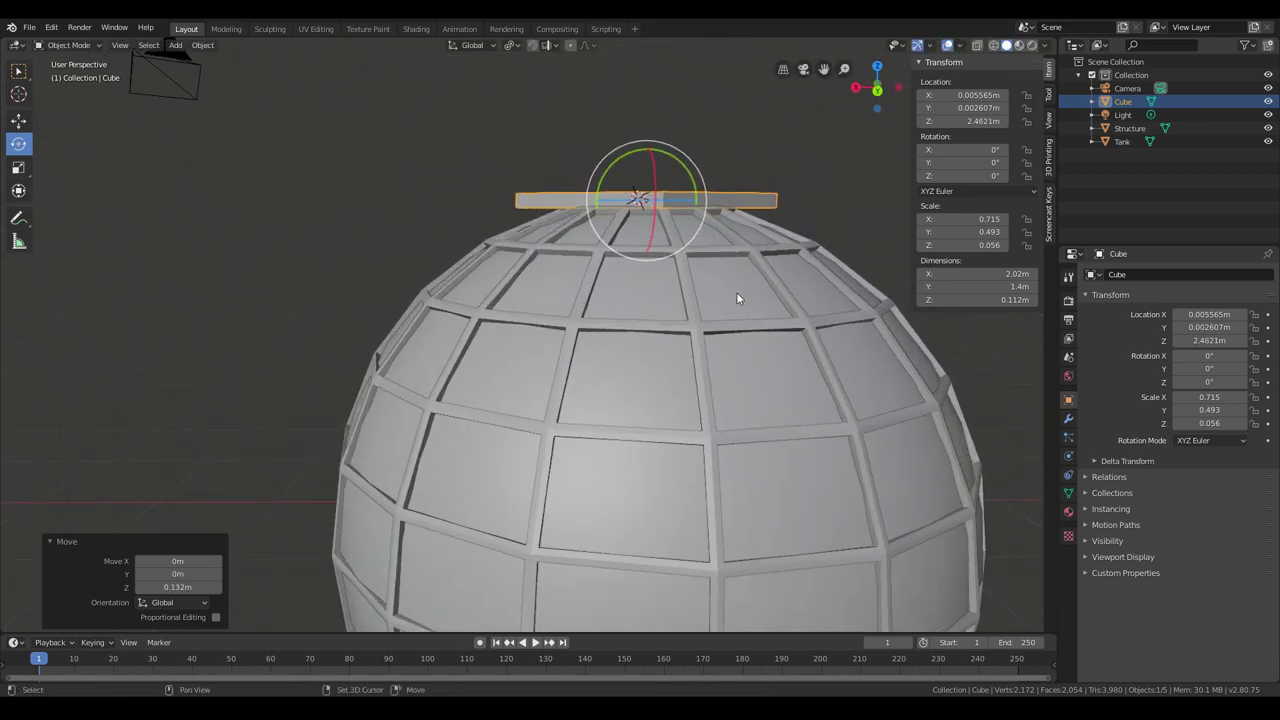
{"action": "middle_click_drag", "start_coordinate": [736, 292], "coordinate": [840, 347]}
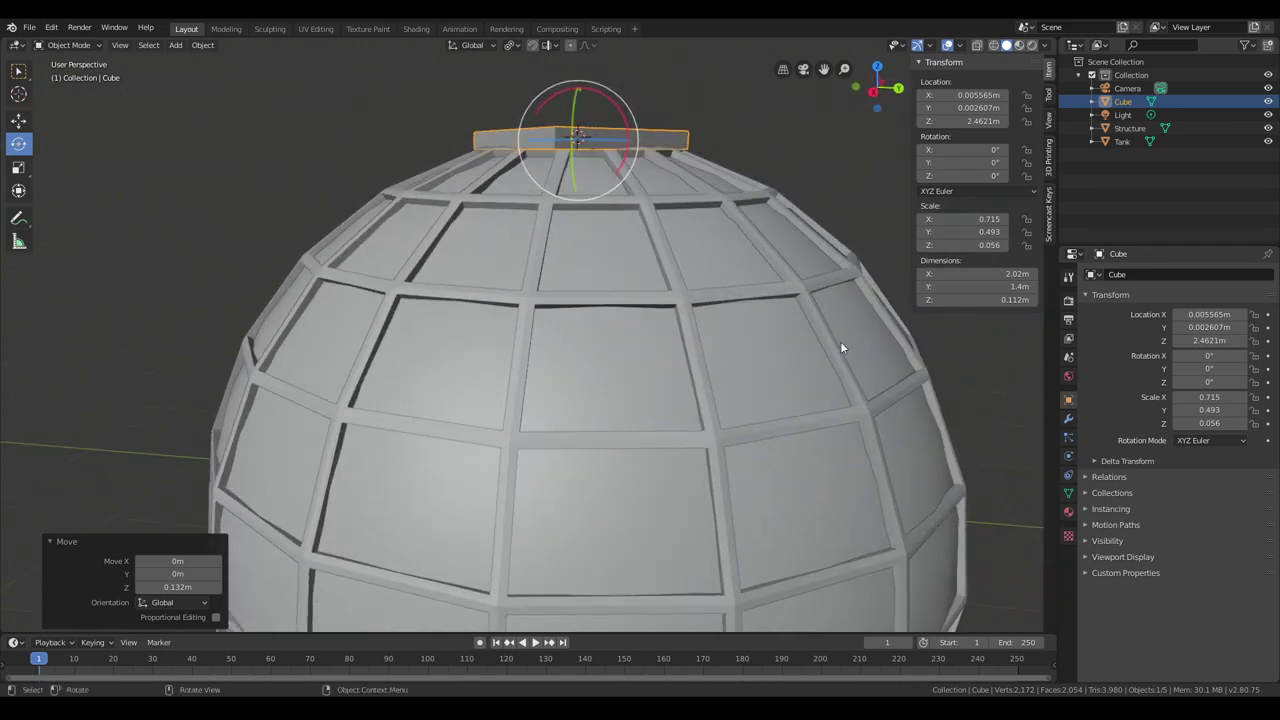
Step: Thicken the slab along Z to 0.131 m (Z scale 0.065)
{"action": "key", "text": "s"}
{"action": "key", "text": "z"}
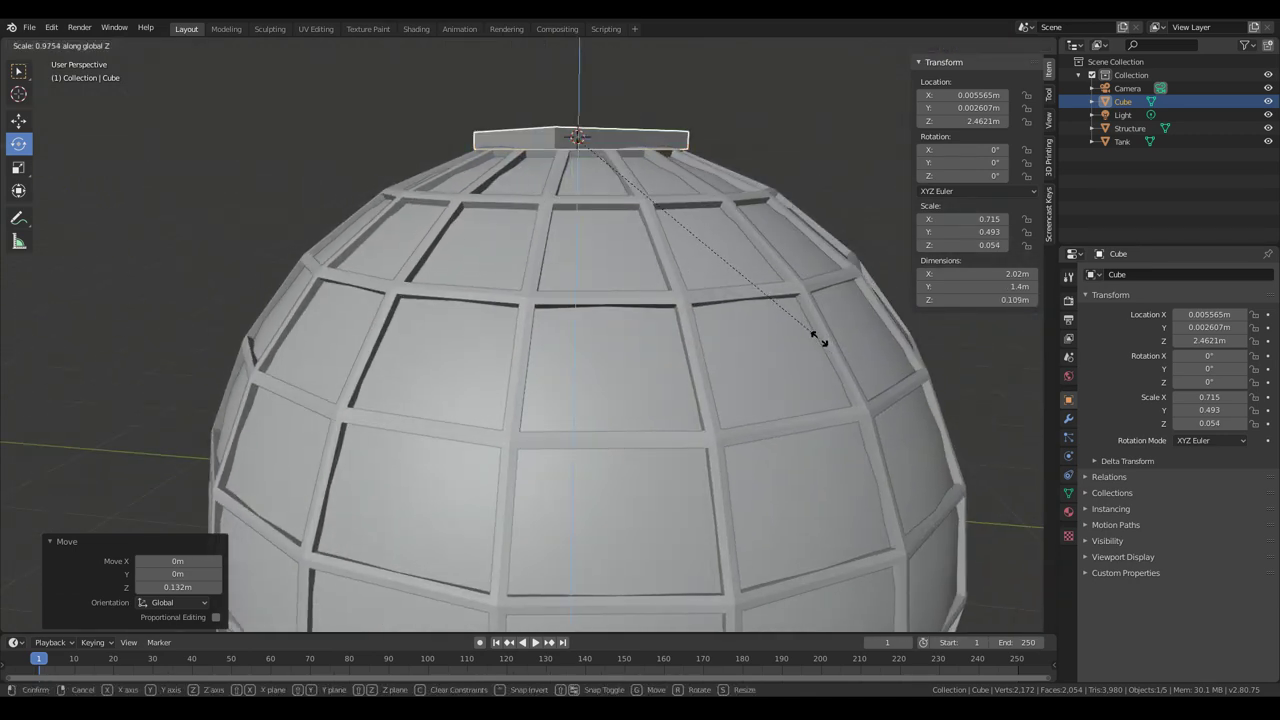
{"action": "left_click", "coordinate": [889, 348]}
{"action": "middle_click_drag", "start_coordinate": [889, 348], "coordinate": [757, 207]}
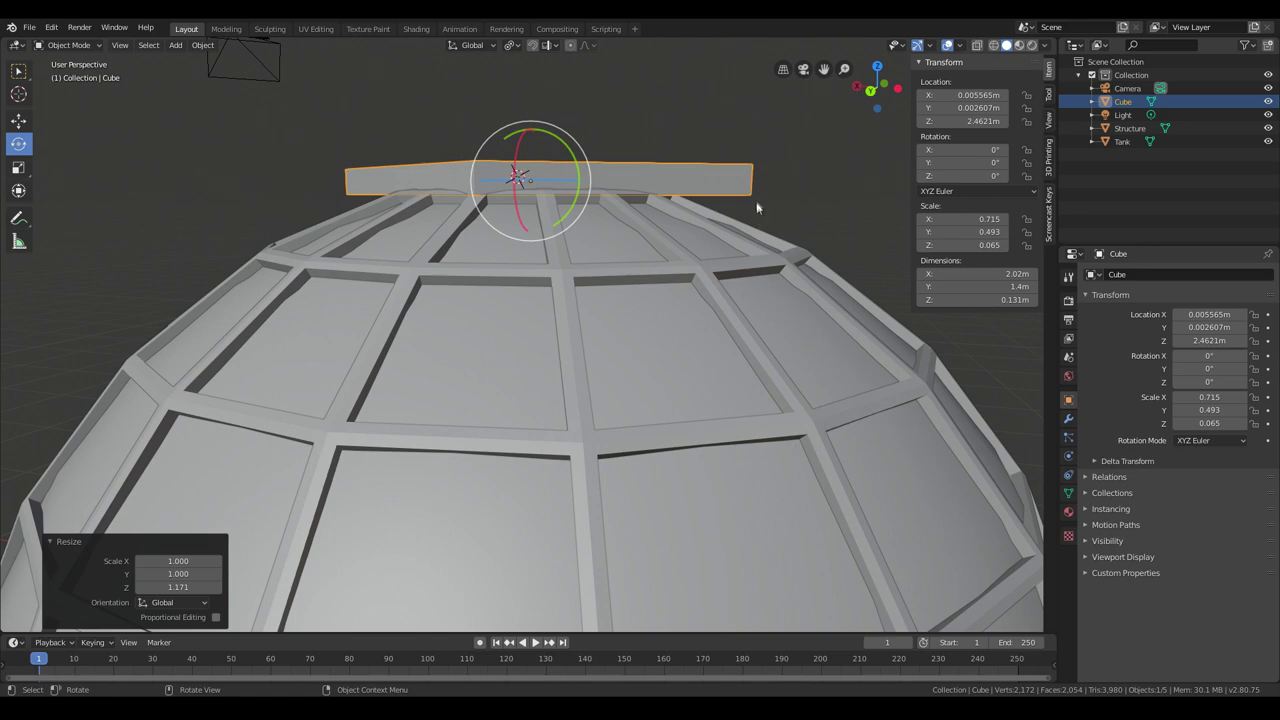
{"action": "middle_click_drag", "start_coordinate": [572, 240], "coordinate": [463, 264]}
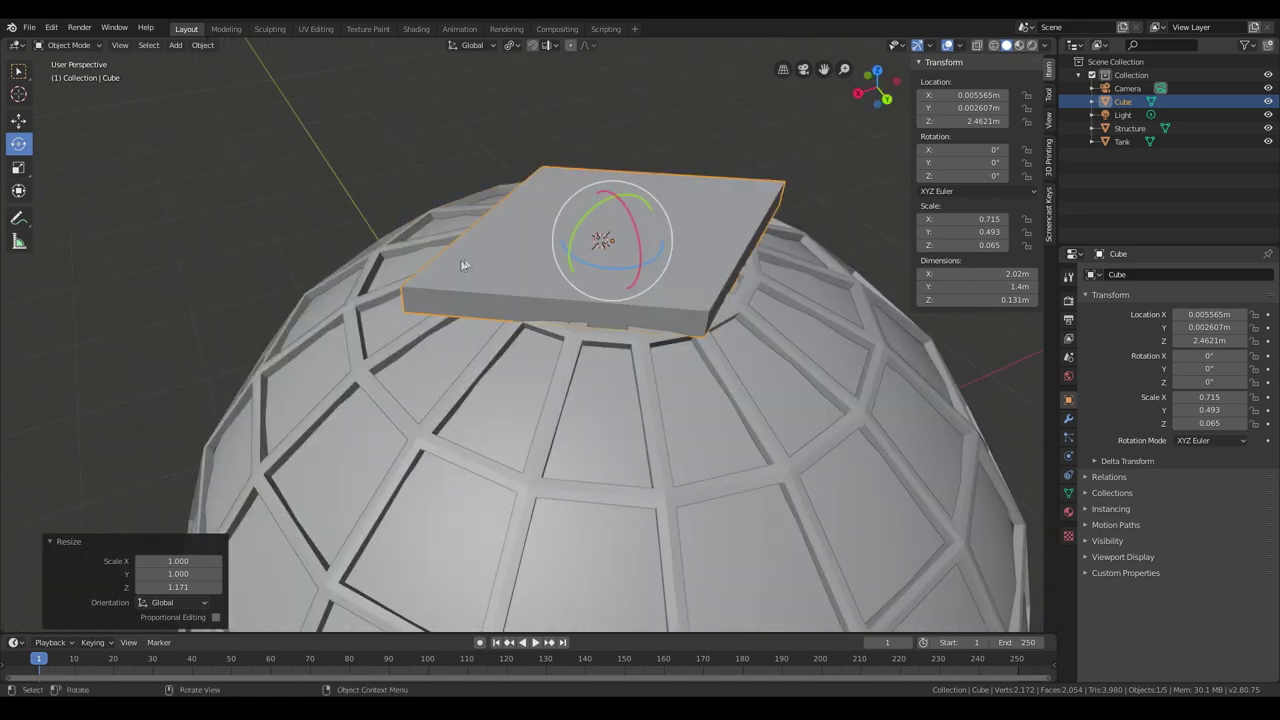
{"action": "middle_click_drag", "start_coordinate": [582, 143], "coordinate": [677, 257]}
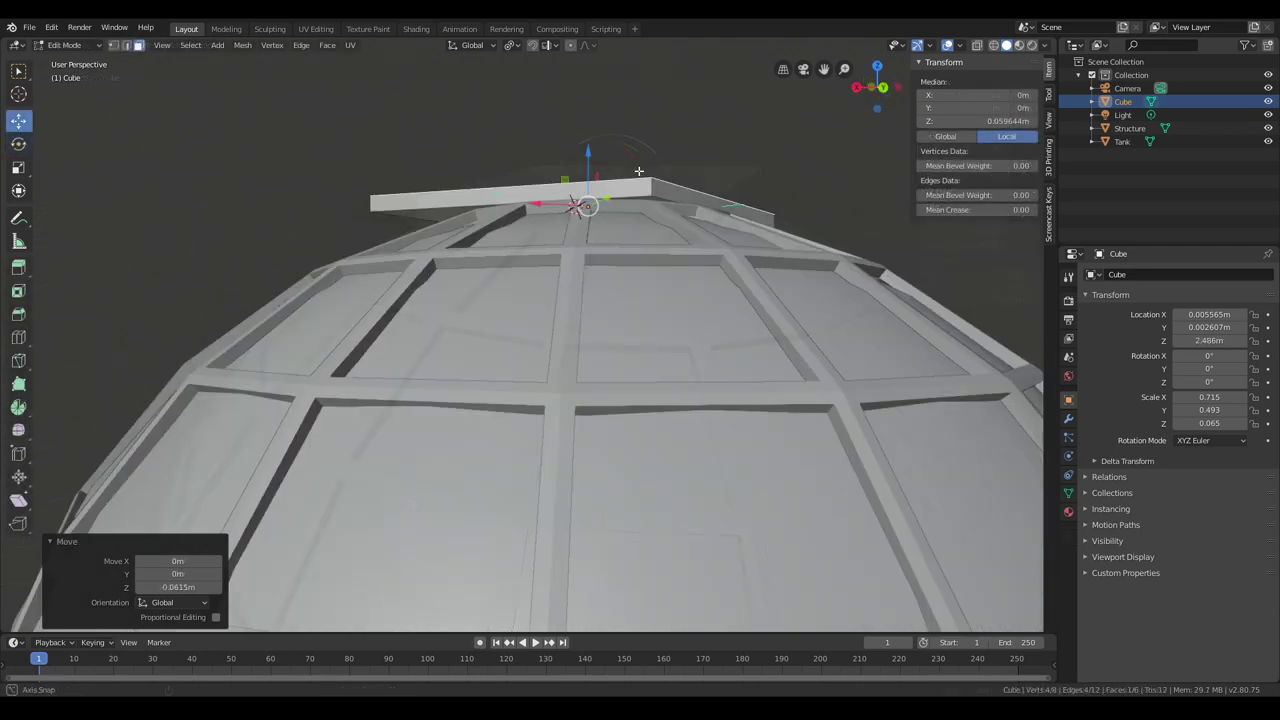
Step: Try a Loop Cut through the slab's centre, then undo it
{"action": "middle_click_drag", "start_coordinate": [639, 171], "coordinate": [660, 187]}
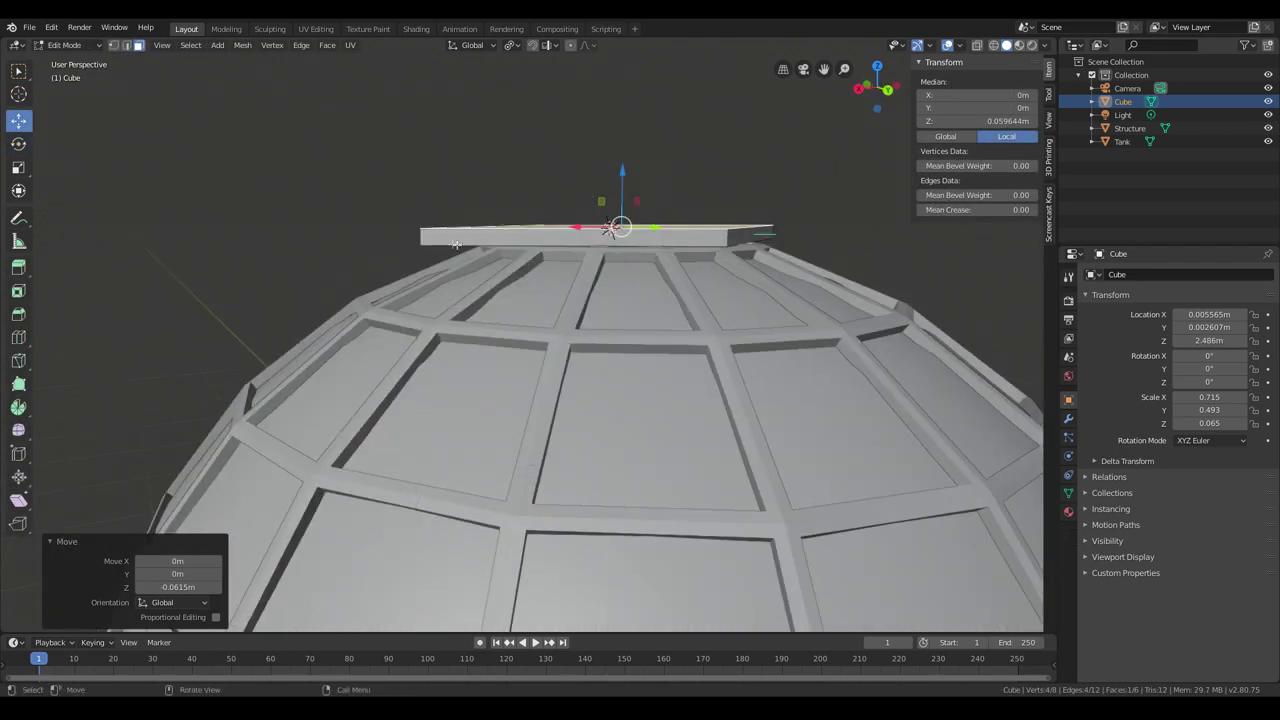
{"action": "middle_click_drag", "start_coordinate": [455, 244], "coordinate": [475, 223]}
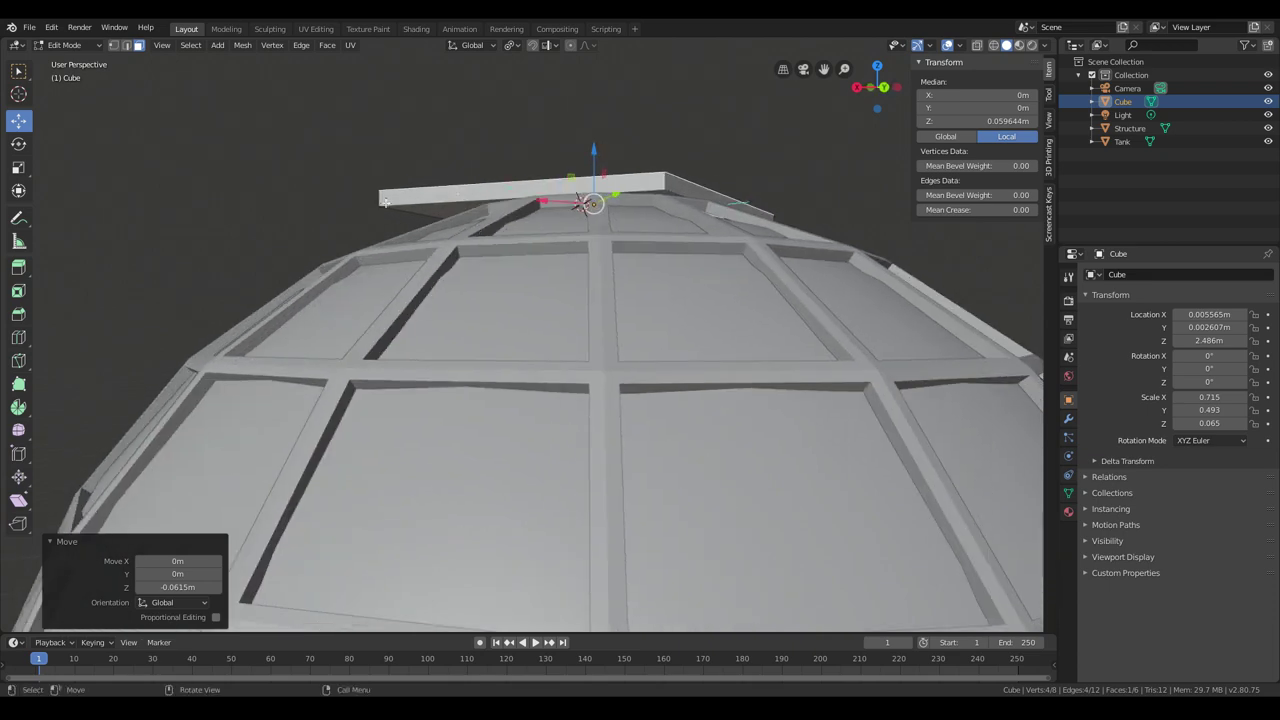
{"action": "middle_click_drag", "start_coordinate": [443, 235], "coordinate": [503, 280]}
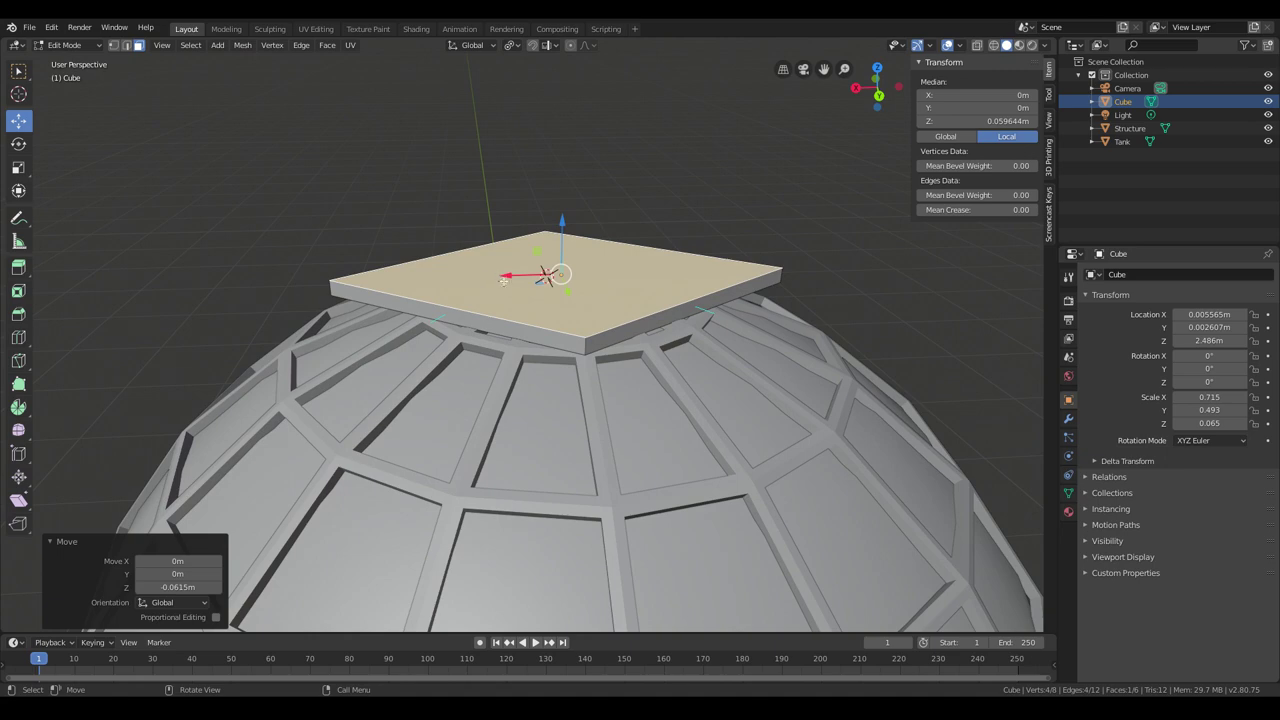
{"action": "left_click", "coordinate": [18, 340]}
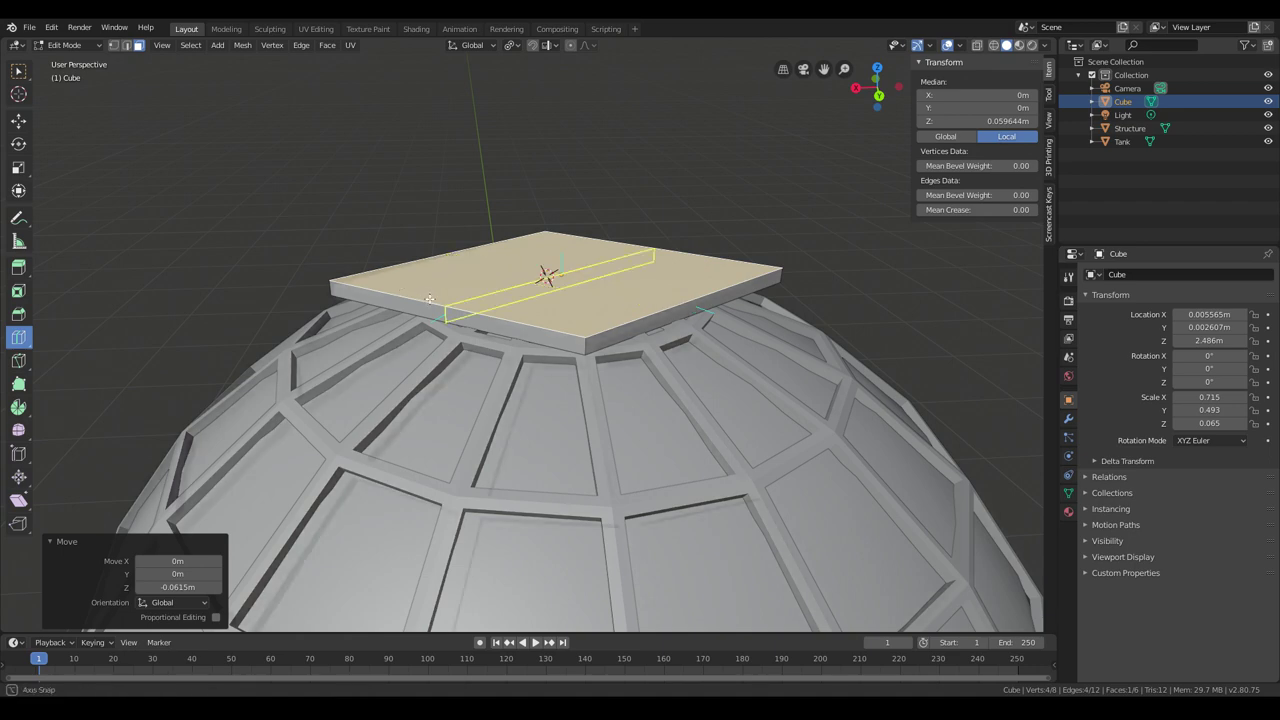
{"action": "middle_click_drag", "start_coordinate": [419, 296], "coordinate": [489, 343]}
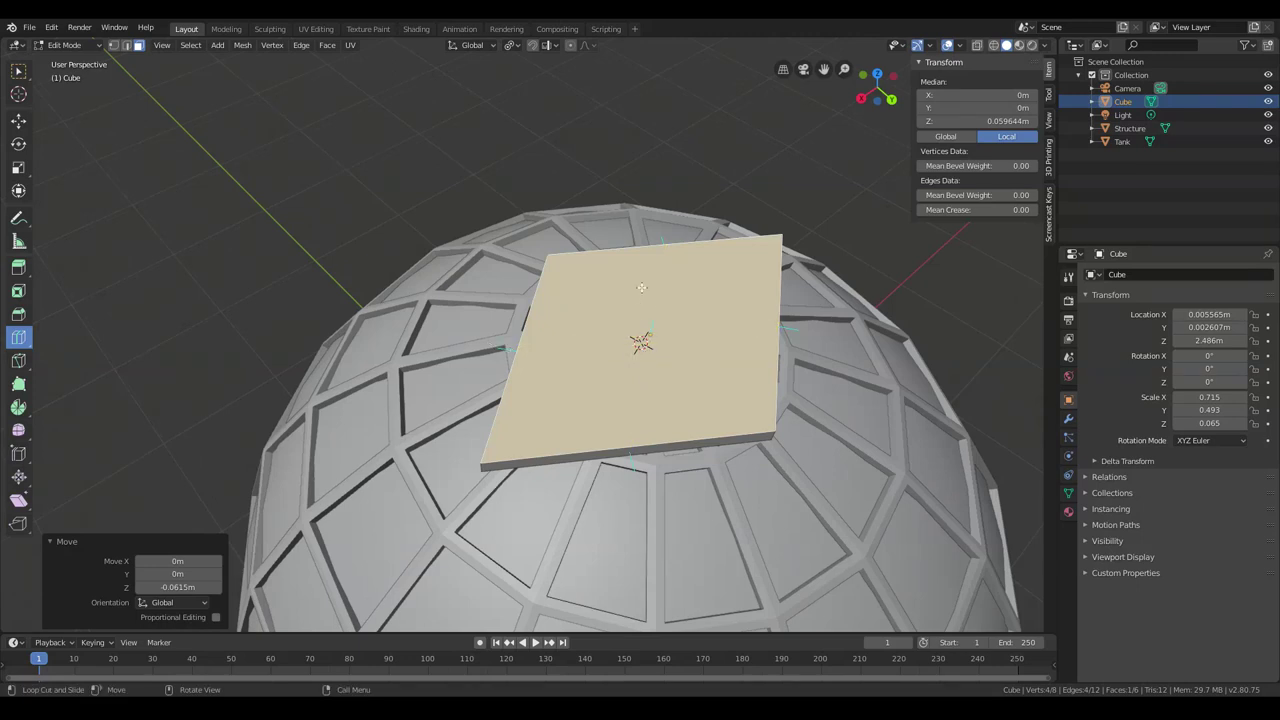
{"action": "left_click", "coordinate": [673, 220]}
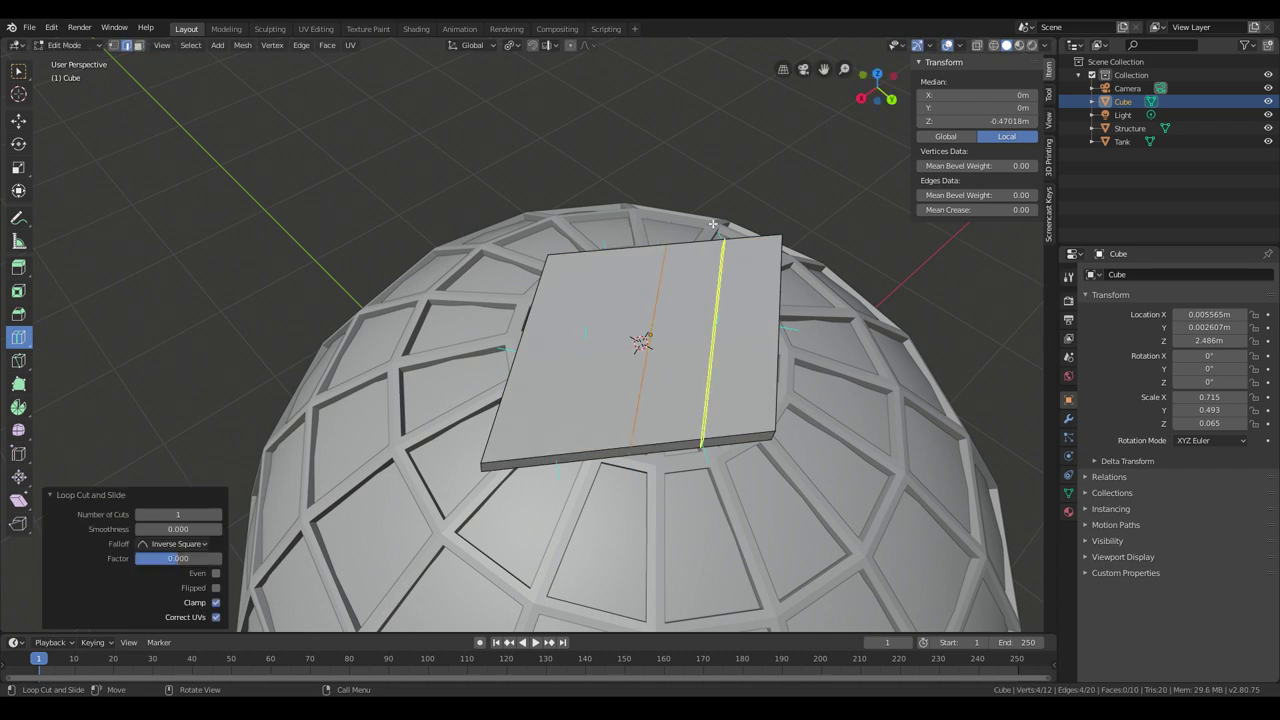
{"action": "right_click", "coordinate": [713, 224]}
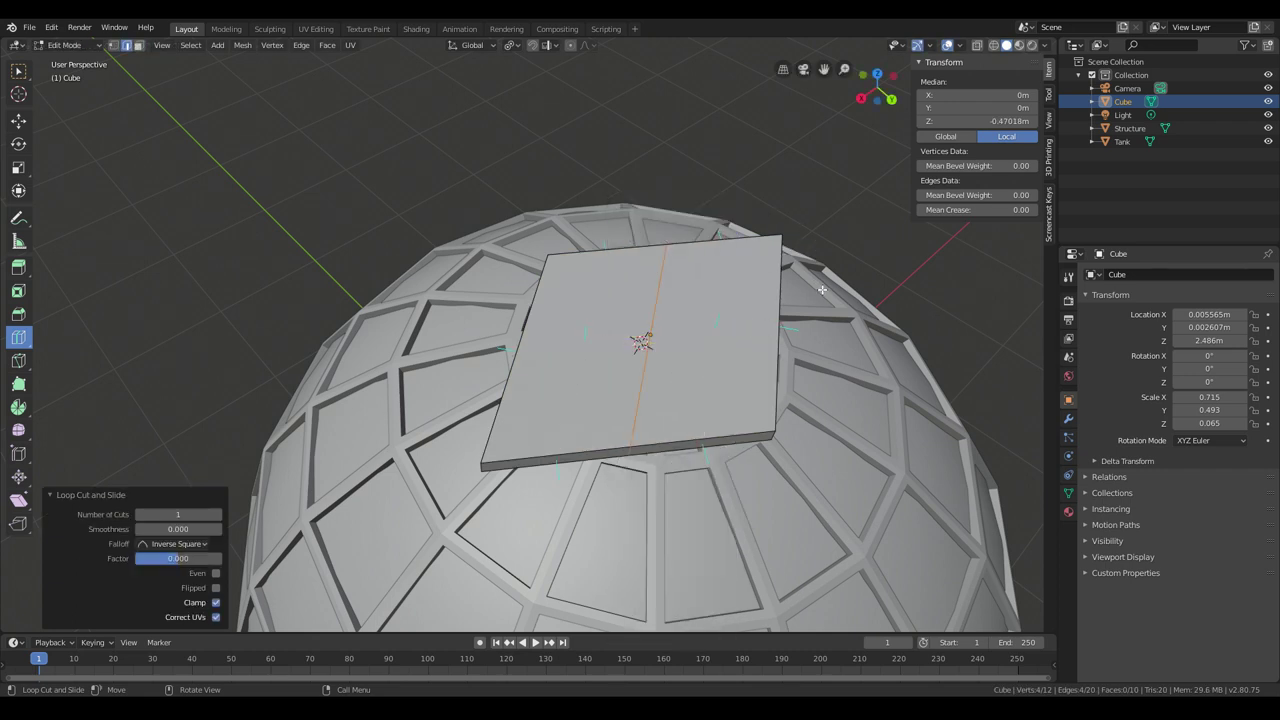
{"action": "key", "text": "ctrl+z"}
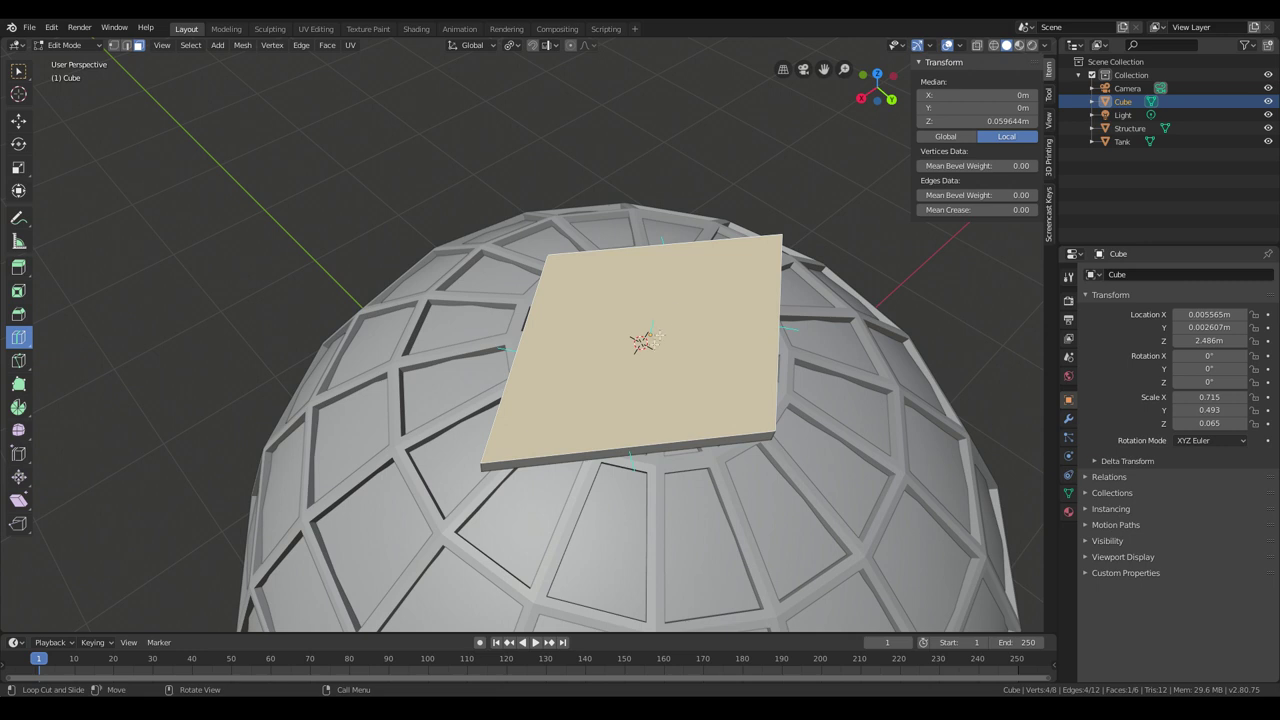
Step: Cut an edge loop across the slab, undoing a crossing cut attempt
{"action": "left_click", "coordinate": [654, 254]}
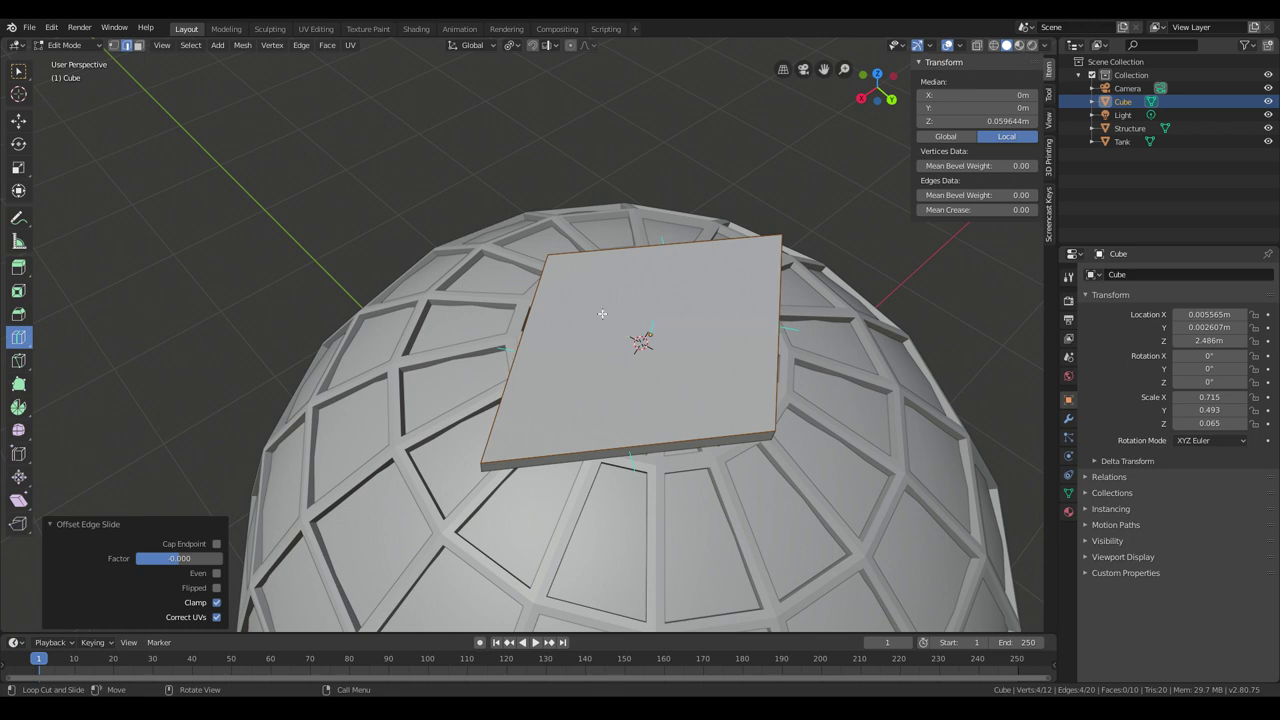
{"action": "left_click", "coordinate": [664, 247]}
{"action": "right_click", "coordinate": [664, 247]}
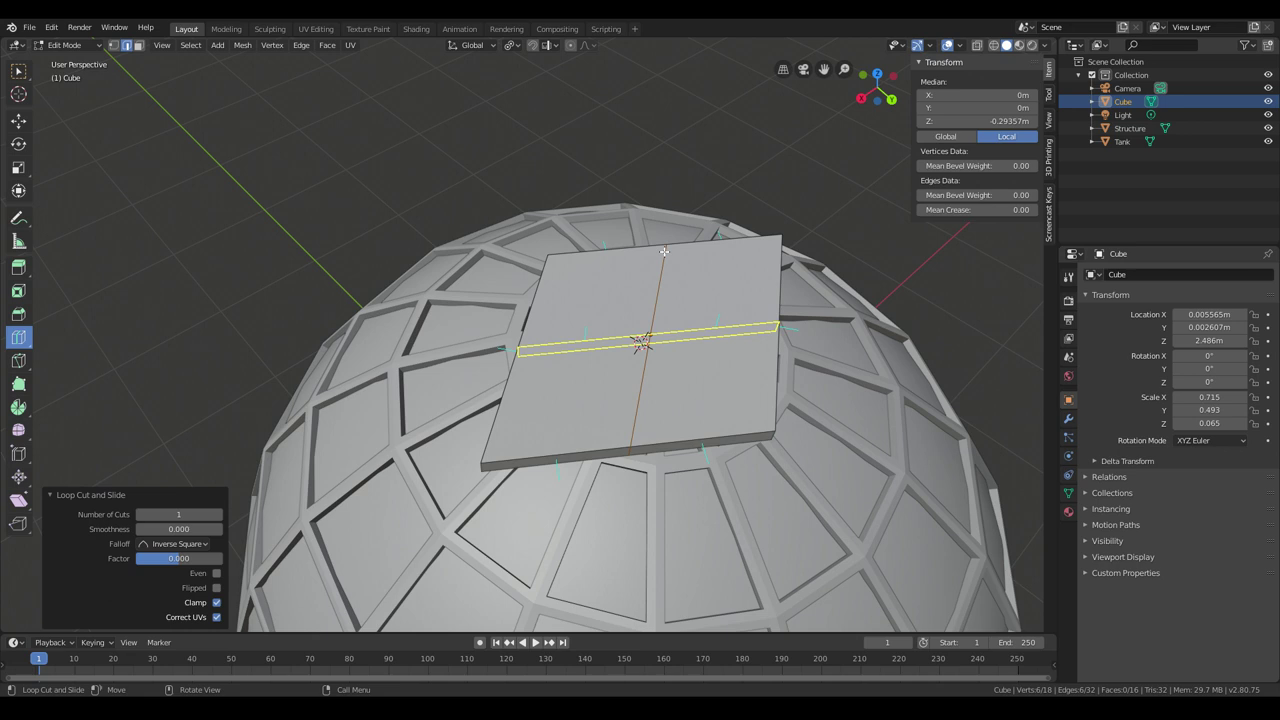
{"action": "key", "text": "ctrl+z"}
{"action": "right_click", "coordinate": [664, 262]}
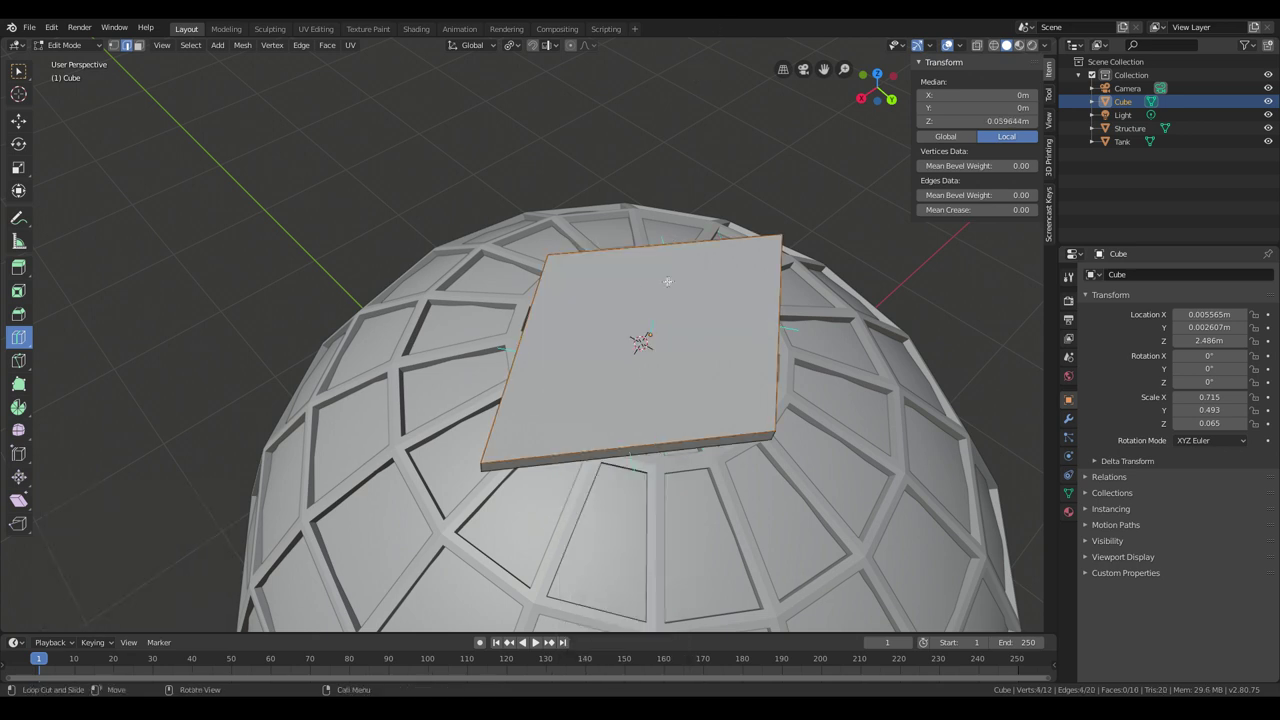
{"action": "middle_click_drag", "start_coordinate": [656, 241], "coordinate": [656, 241]}
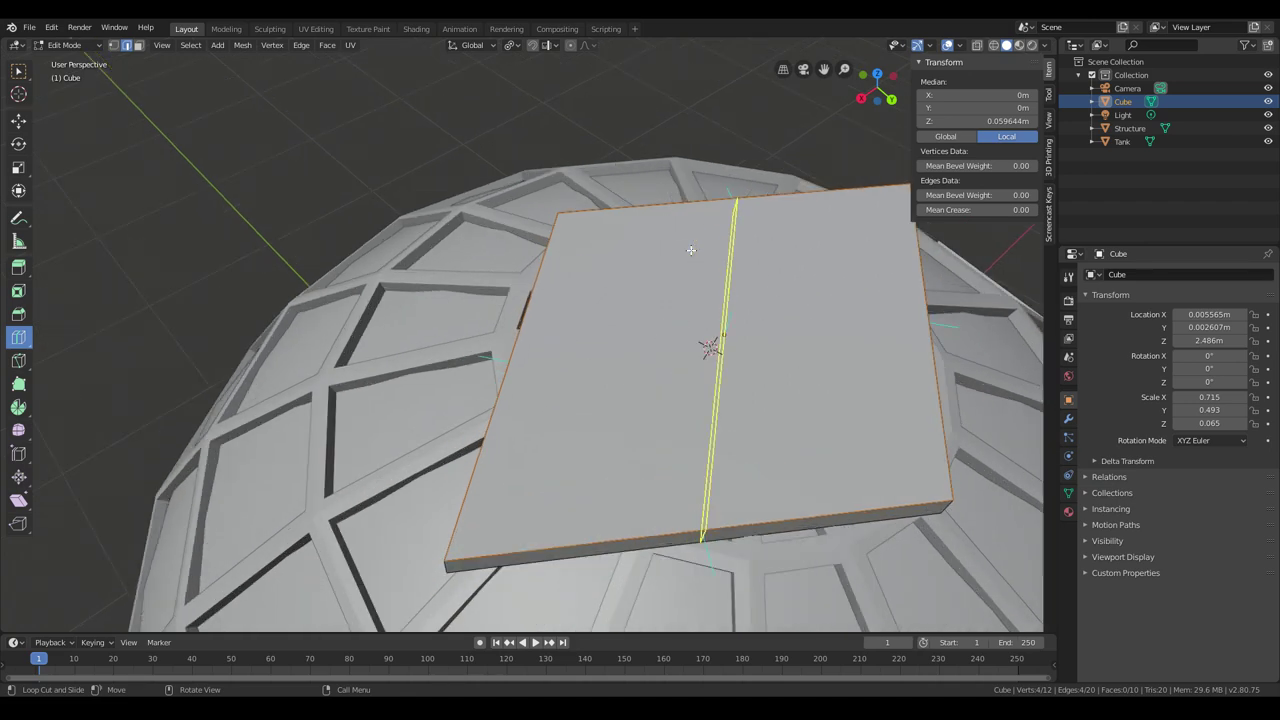
Step: Add a crossing loop cut across the slab with Number of Cuts set to 1
{"action": "left_click", "coordinate": [691, 250]}
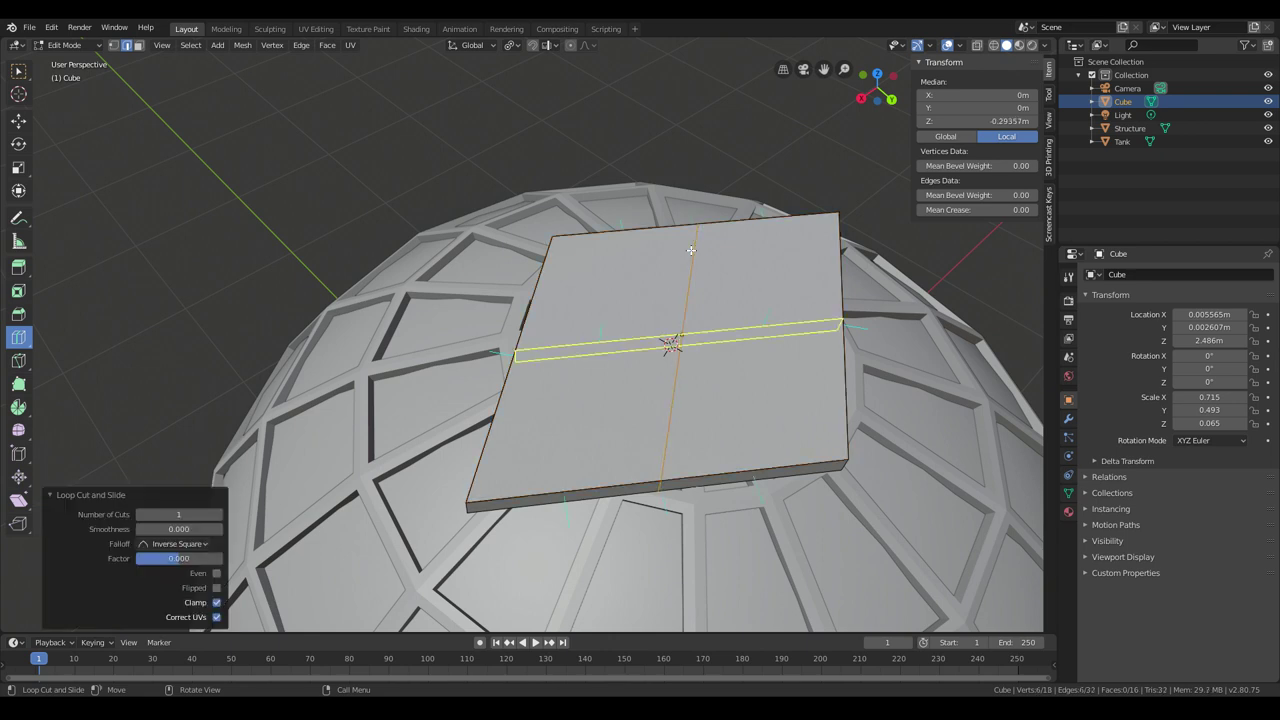
{"action": "left_click", "coordinate": [220, 514]}
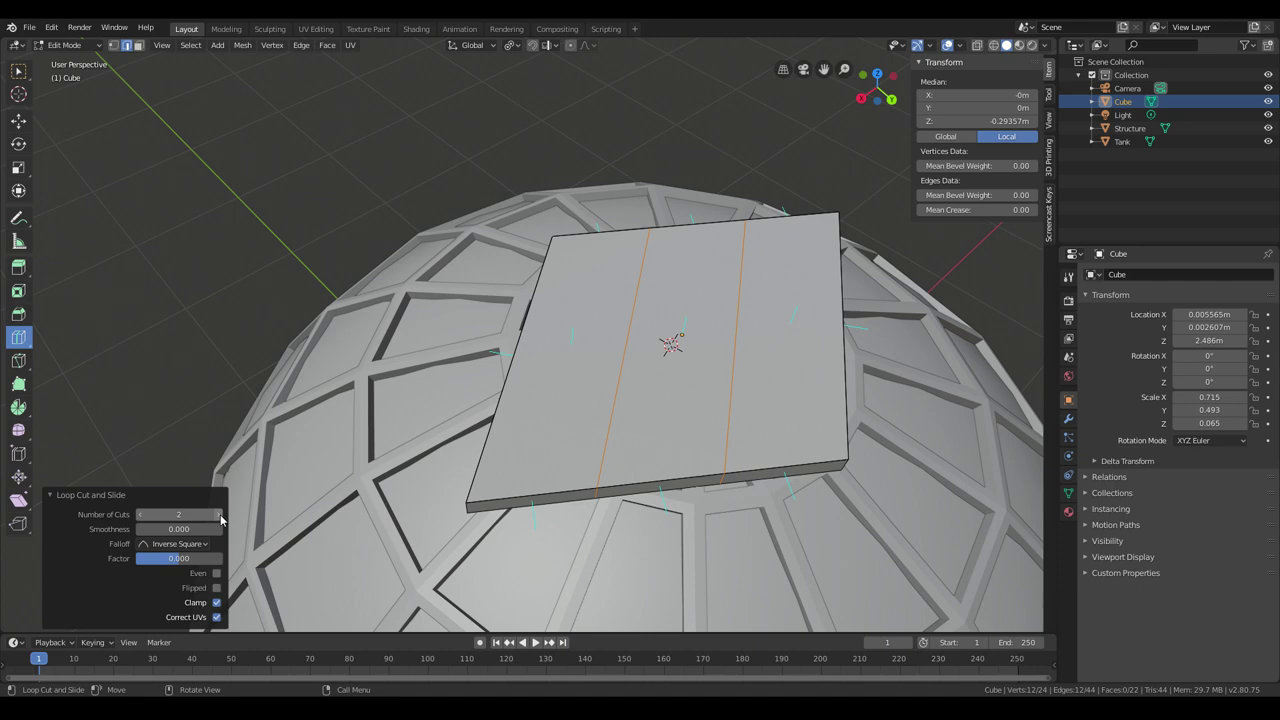
{"action": "middle_click_drag", "start_coordinate": [560, 400], "coordinate": [430, 435]}
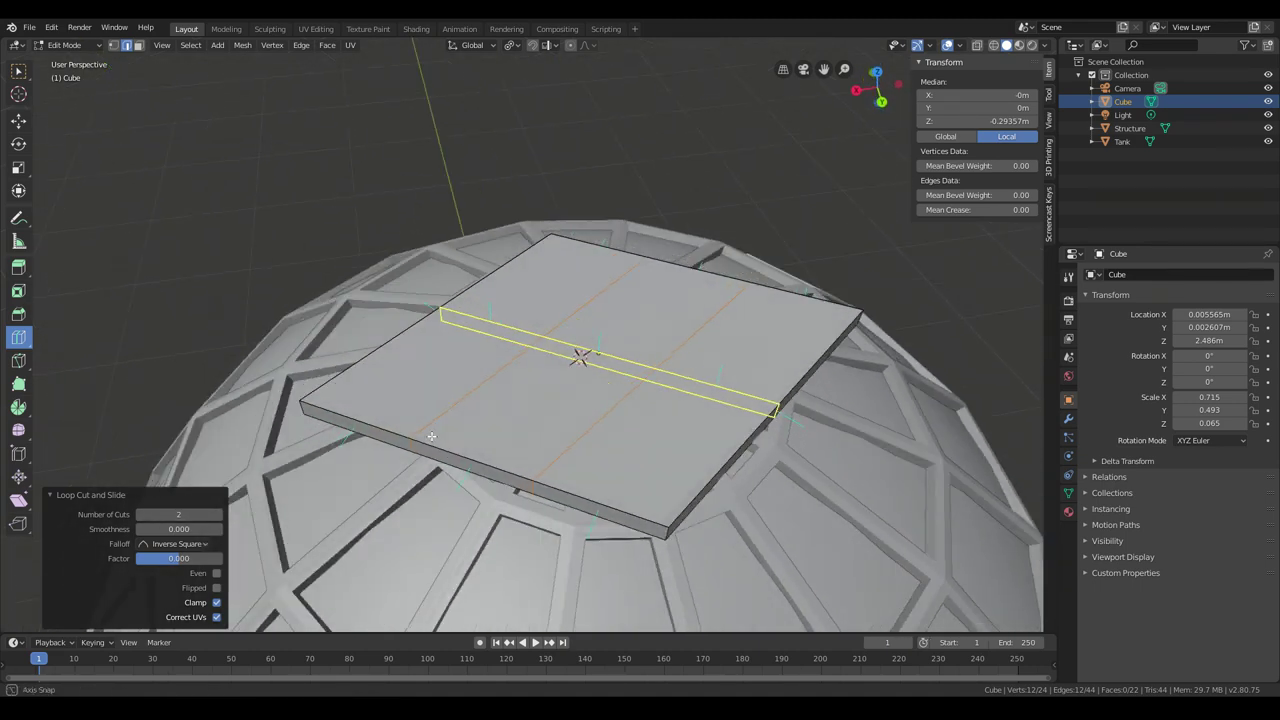
{"action": "left_click", "coordinate": [480, 337]}
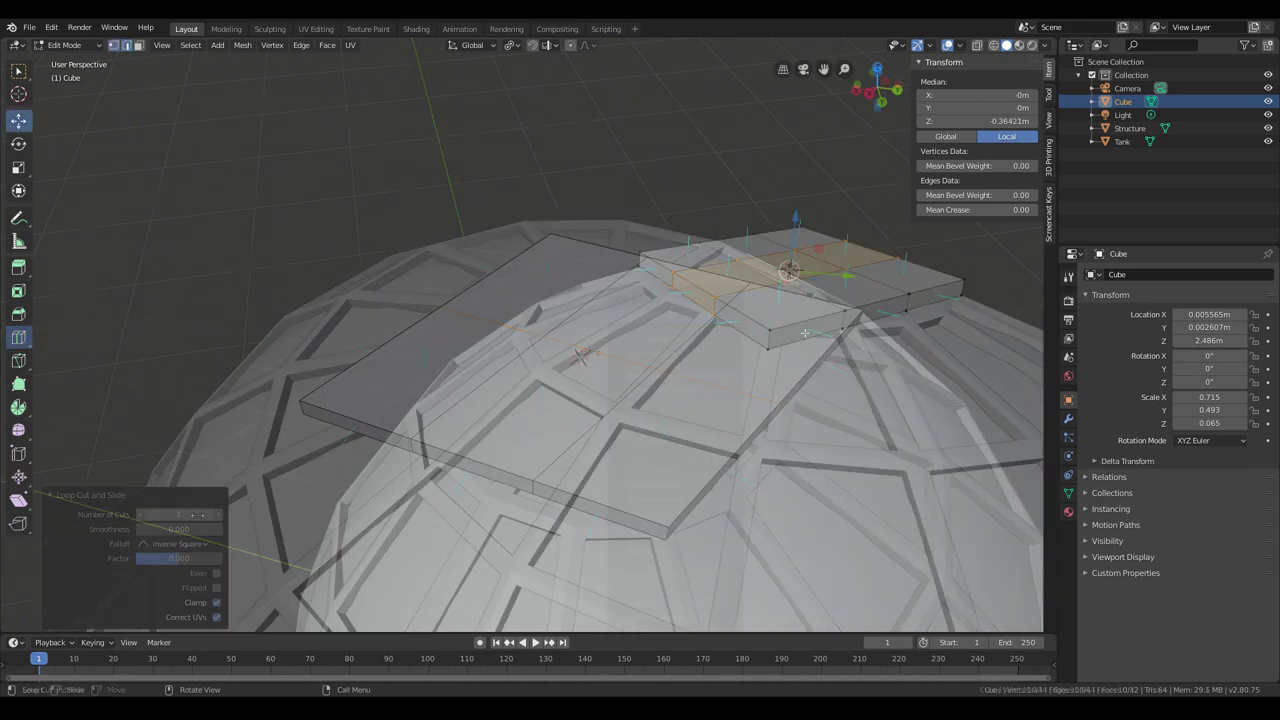
{"action": "right_click", "coordinate": [845, 332]}
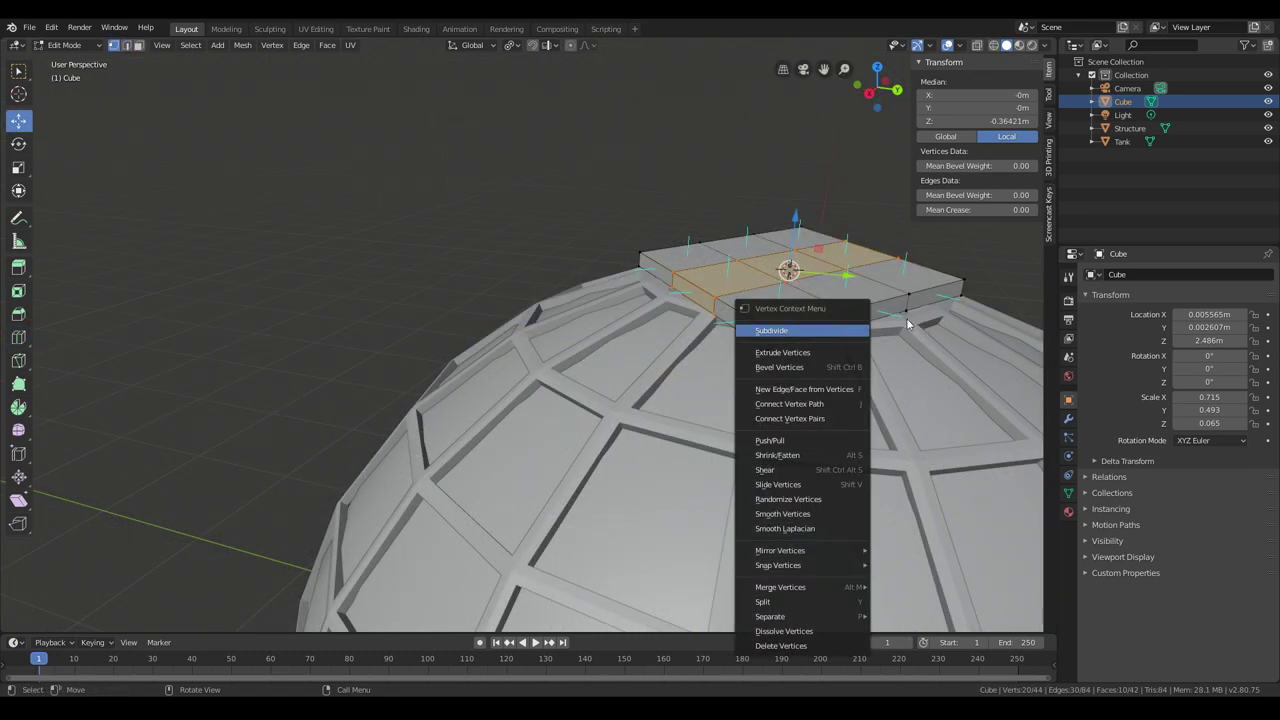
Step: Subdivide the slab into a finer grid and select vertices along its bottom edge
{"action": "left_click", "coordinate": [829, 330]}
{"action": "left_click", "coordinate": [841, 328]}
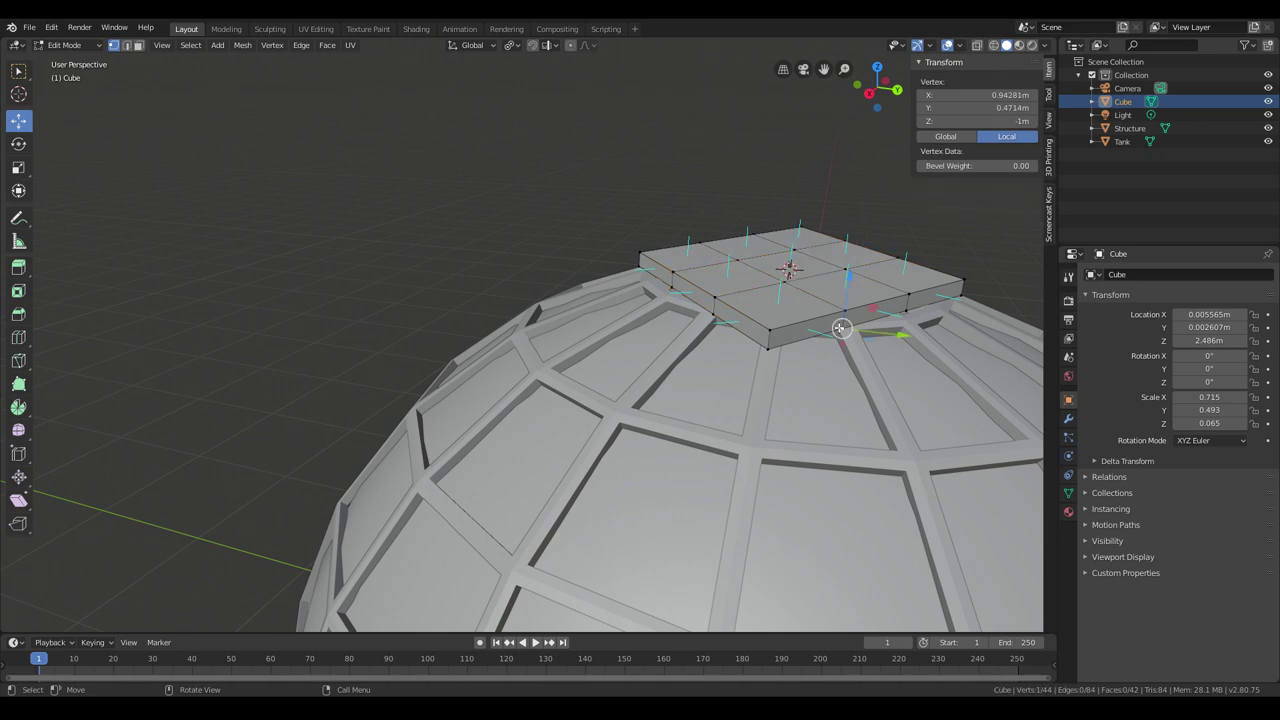
{"action": "left_click", "coordinate": [718, 316], "text": "ctrl"}
{"action": "middle_click_drag", "start_coordinate": [913, 314], "coordinate": [915, 287]}
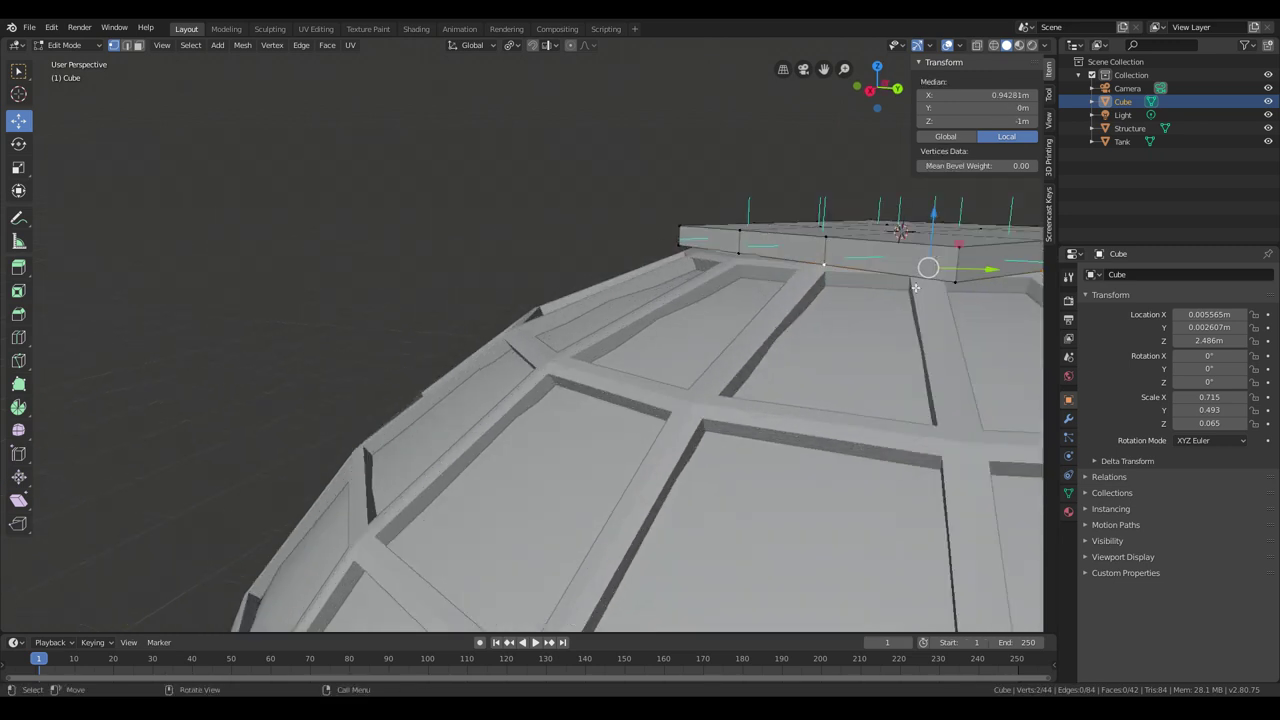
{"action": "key", "text": "g"}
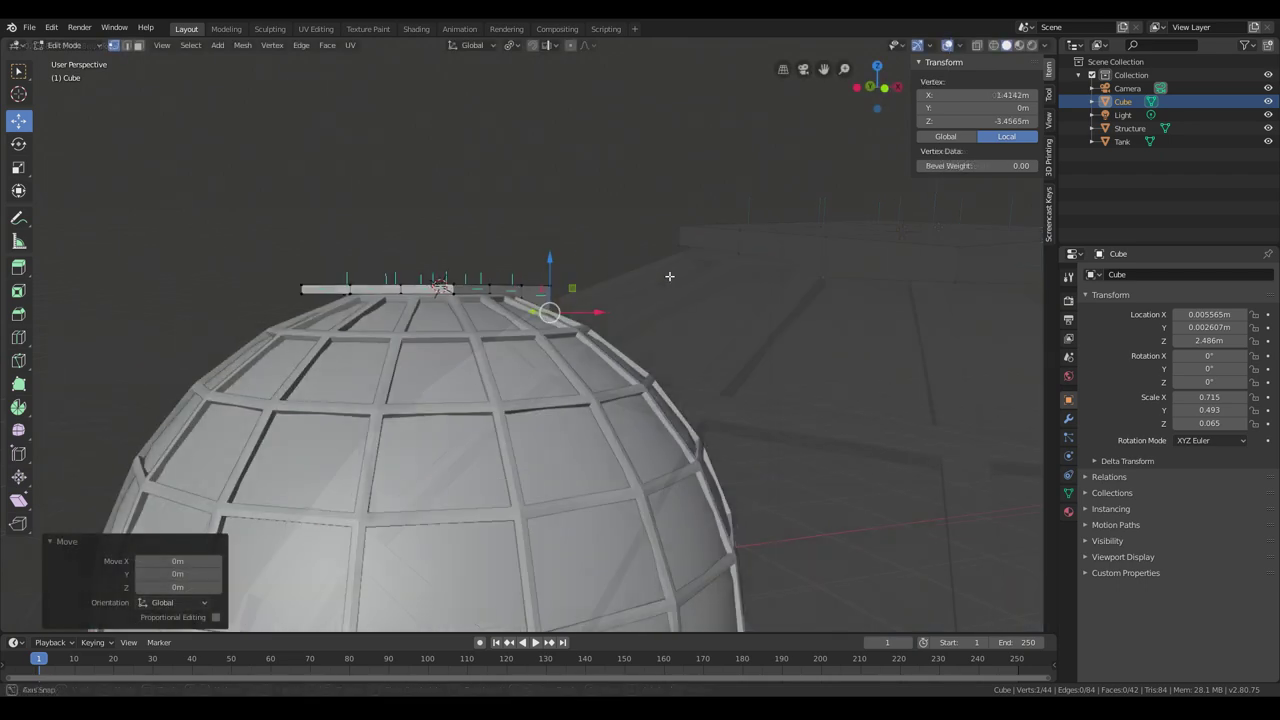
{"action": "middle_click_drag", "start_coordinate": [669, 276], "coordinate": [568, 336]}
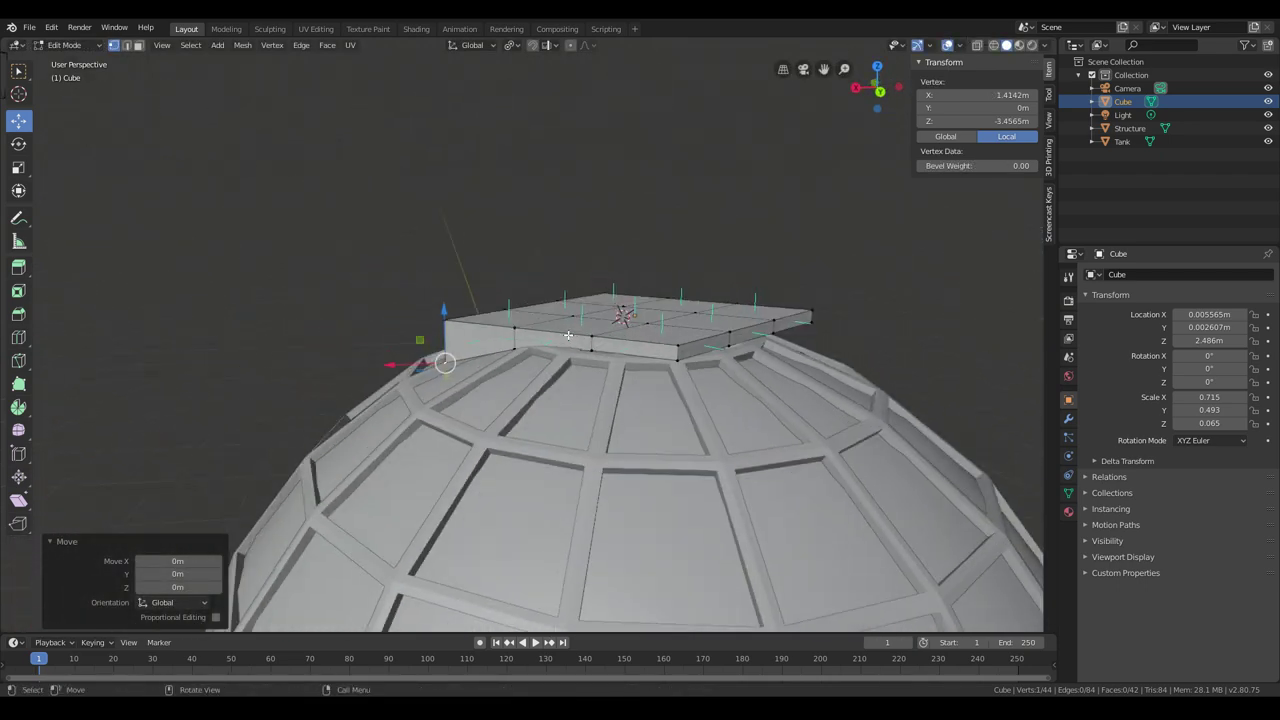
{"action": "right_click", "coordinate": [521, 348]}
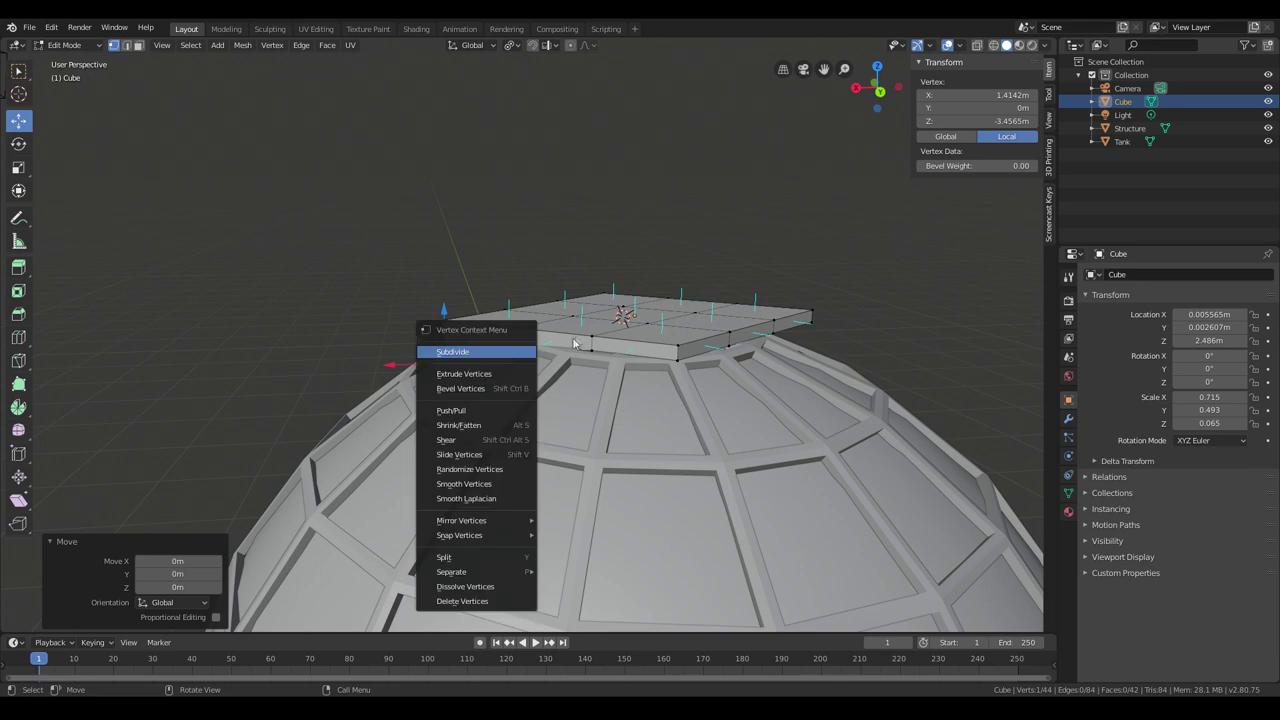
Step: Set two of the slab's edge vertices to Z -1.61 m
{"action": "left_click", "coordinate": [515, 348]}
{"action": "middle_click_drag", "start_coordinate": [555, 381], "coordinate": [710, 368]}
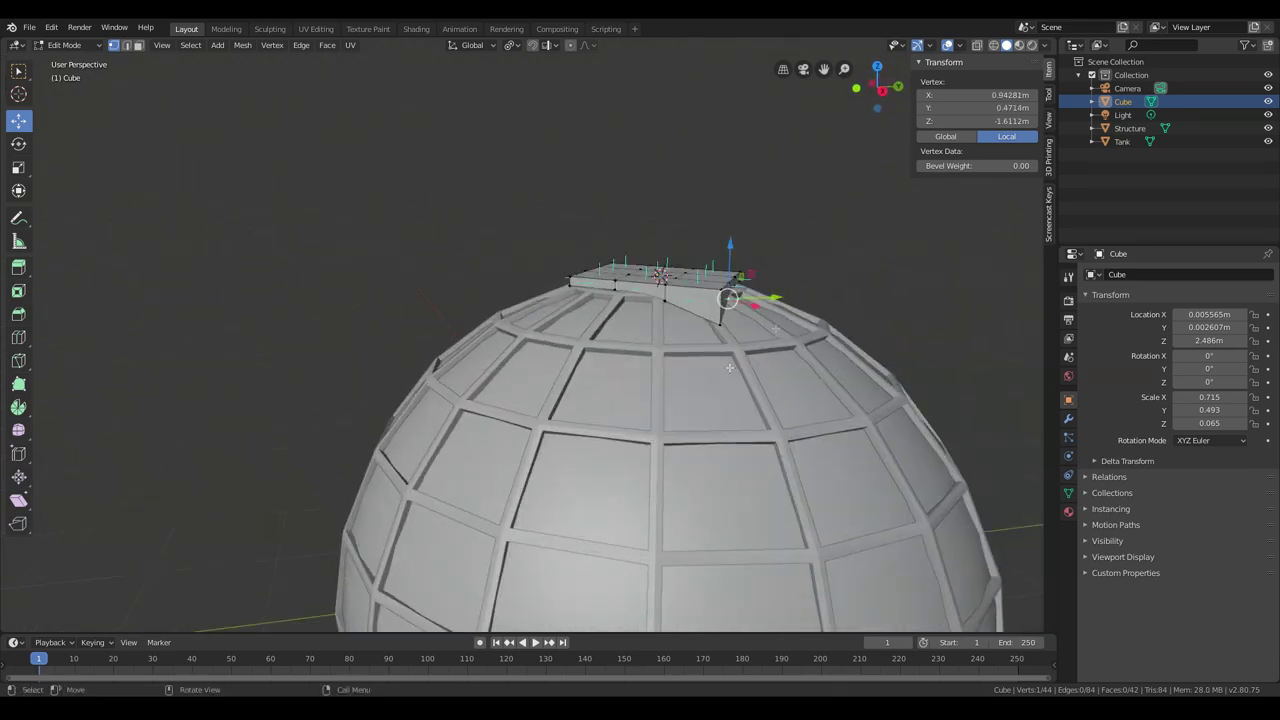
{"action": "left_click", "coordinate": [1008, 121]}
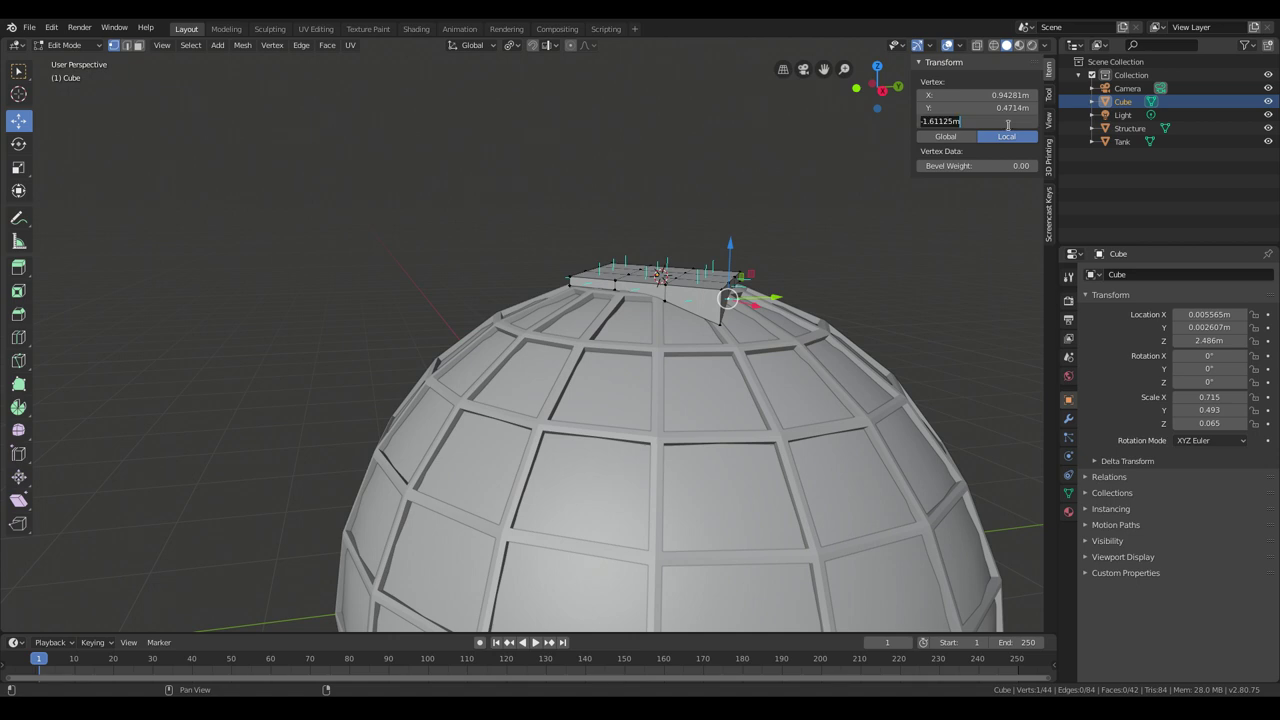
{"action": "type", "text": "-1.61"}
{"action": "key", "text": "Return"}
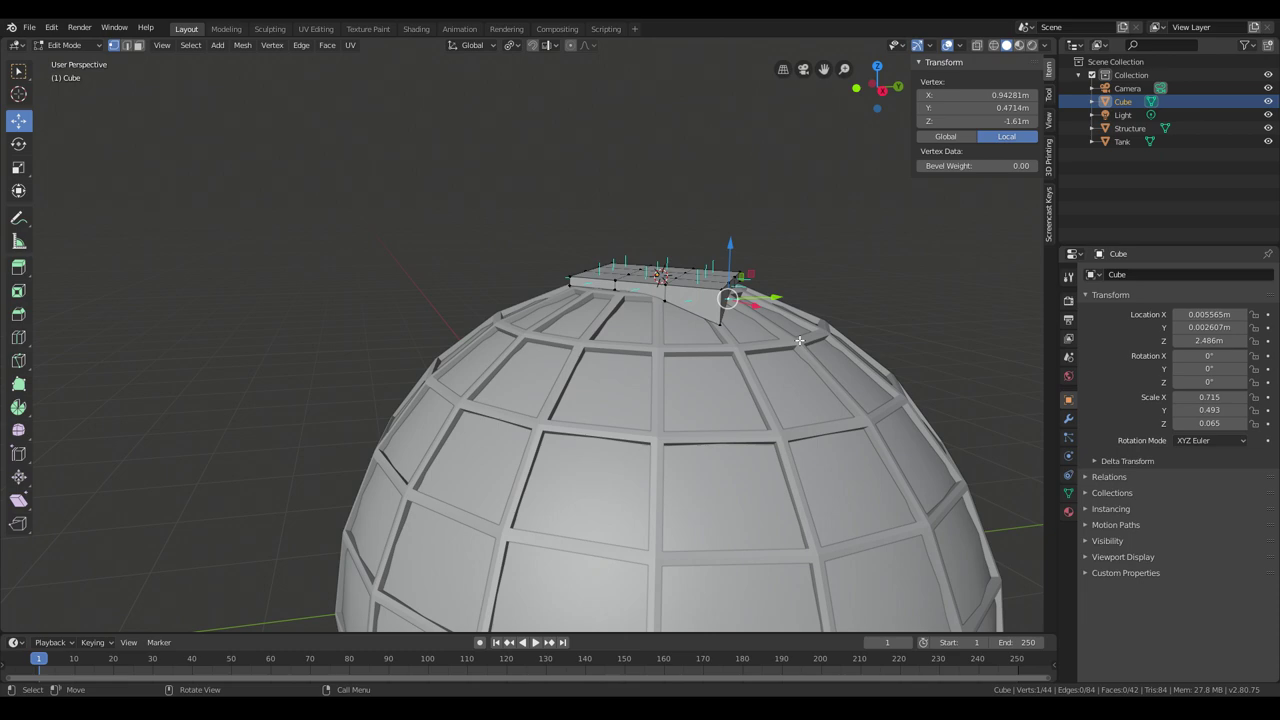
{"action": "left_click", "coordinate": [667, 300]}
{"action": "left_click", "coordinate": [997, 121]}
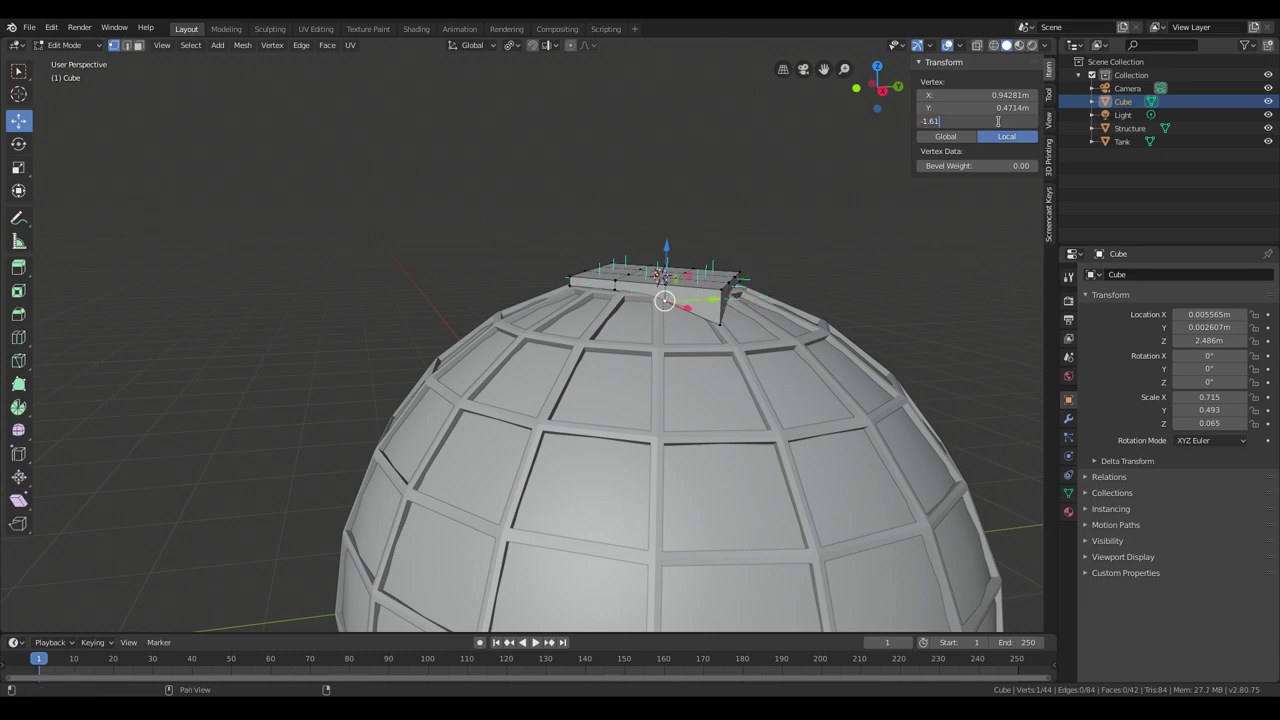
{"action": "key", "text": "Return"}
Step: Set another pair of edge vertices together to Z -1.61 m
{"action": "middle_click_drag", "start_coordinate": [660, 300], "coordinate": [537, 345]}
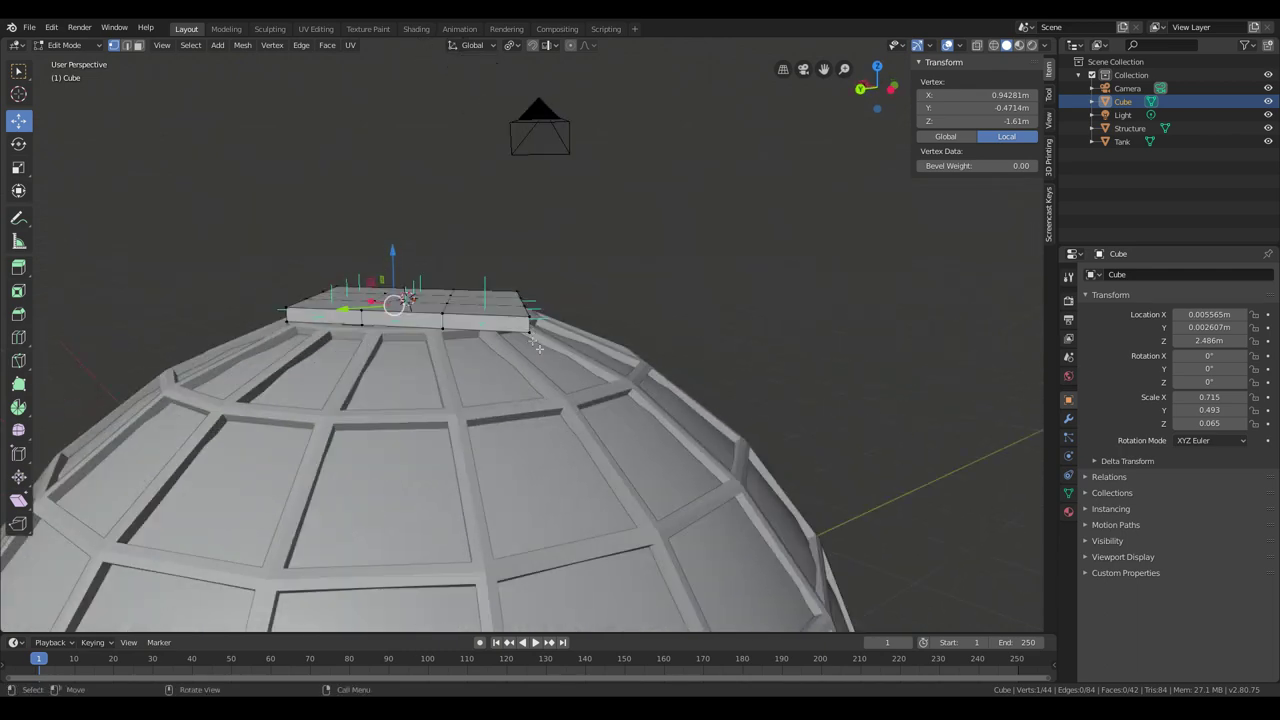
{"action": "left_click", "coordinate": [454, 331]}
{"action": "middle_click_drag", "start_coordinate": [454, 331], "coordinate": [398, 333]}
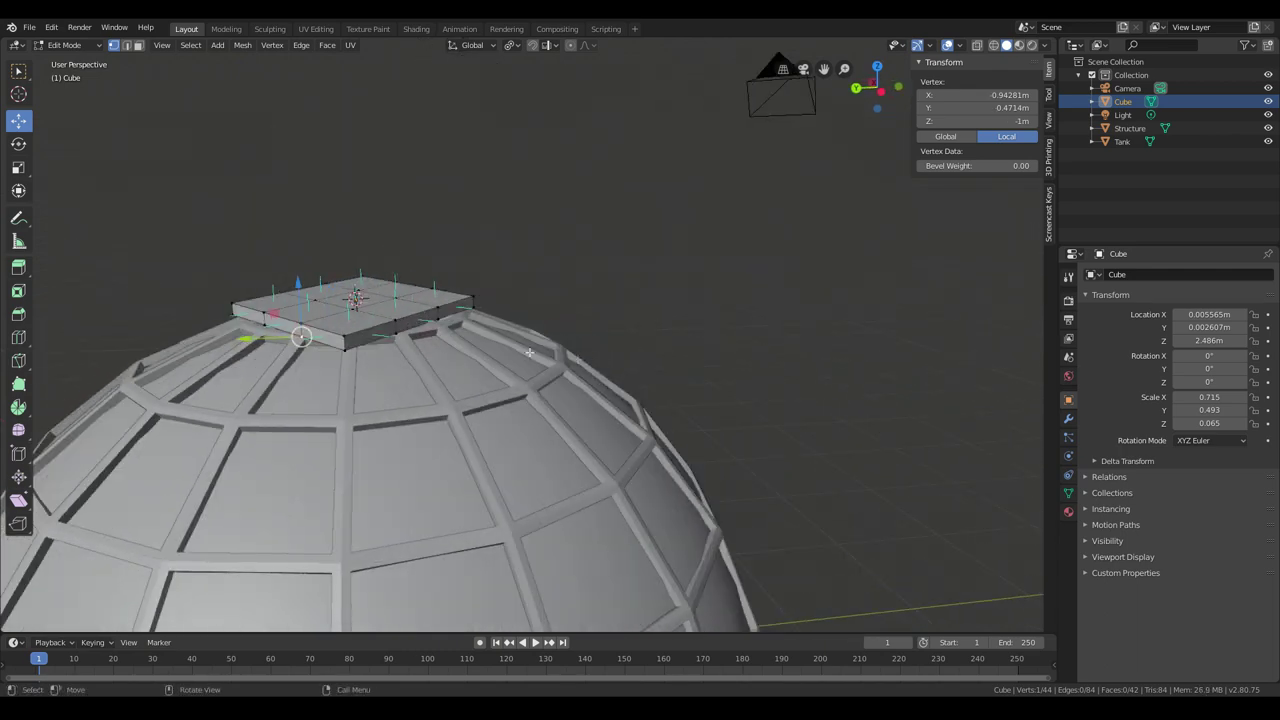
{"action": "left_click", "coordinate": [398, 333], "text": "shift"}
{"action": "middle_click_drag", "start_coordinate": [576, 303], "coordinate": [737, 277]}
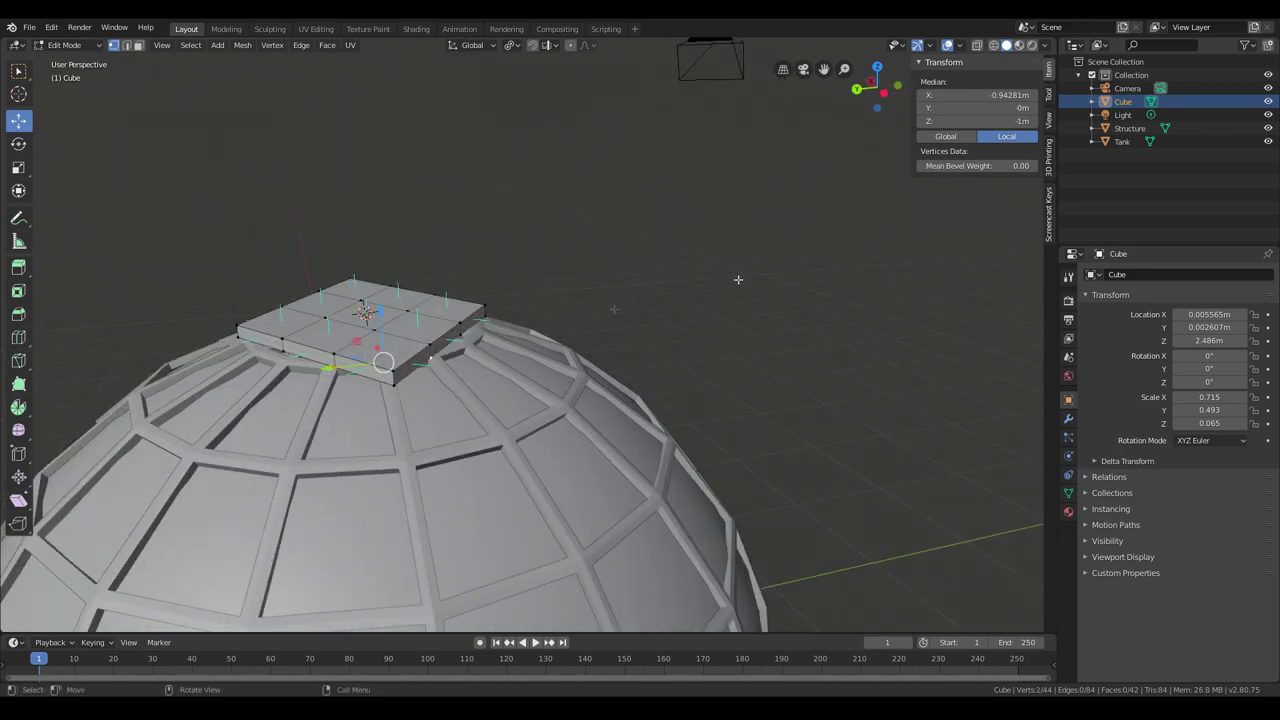
{"action": "left_click", "coordinate": [1011, 122]}
{"action": "type", "text": "-1.61"}
{"action": "key", "text": "Return"}
Step: Deselect everything, then adjust the Z height of the slab's lower-left corner vertex
{"action": "middle_click_drag", "start_coordinate": [560, 290], "coordinate": [468, 283]}
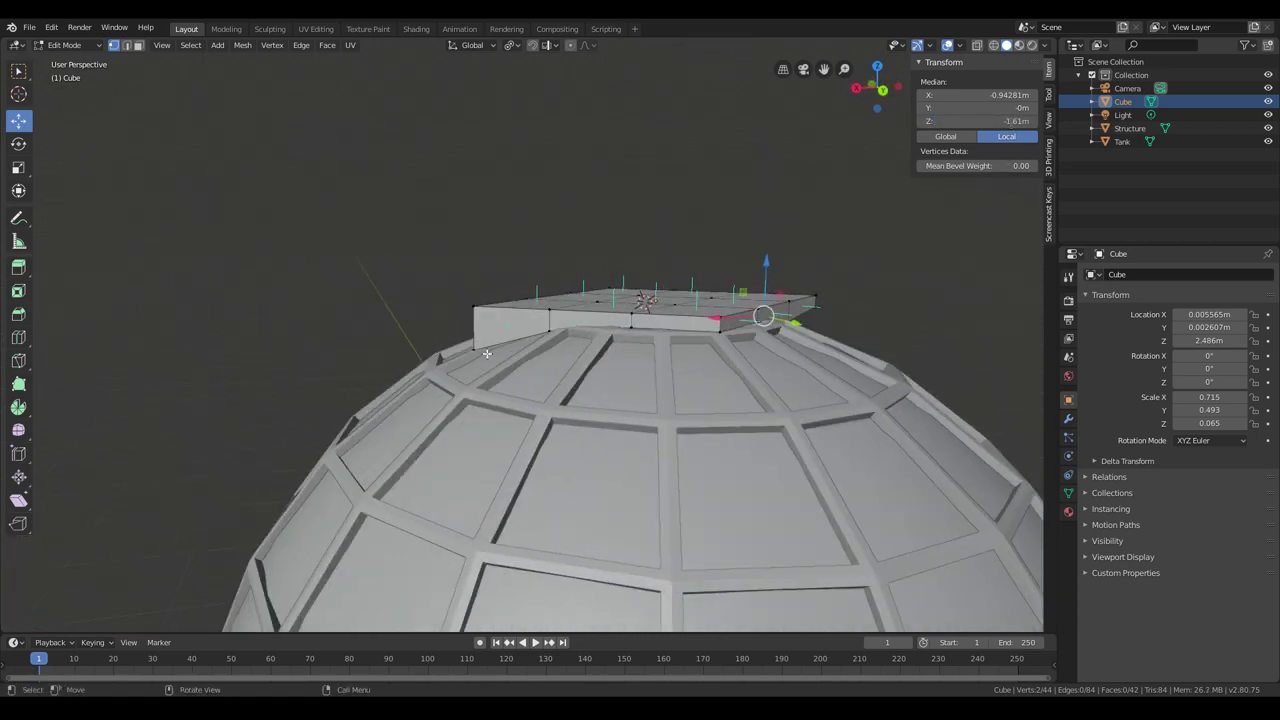
{"action": "right_click", "coordinate": [476, 349]}
{"action": "left_click", "coordinate": [501, 212]}
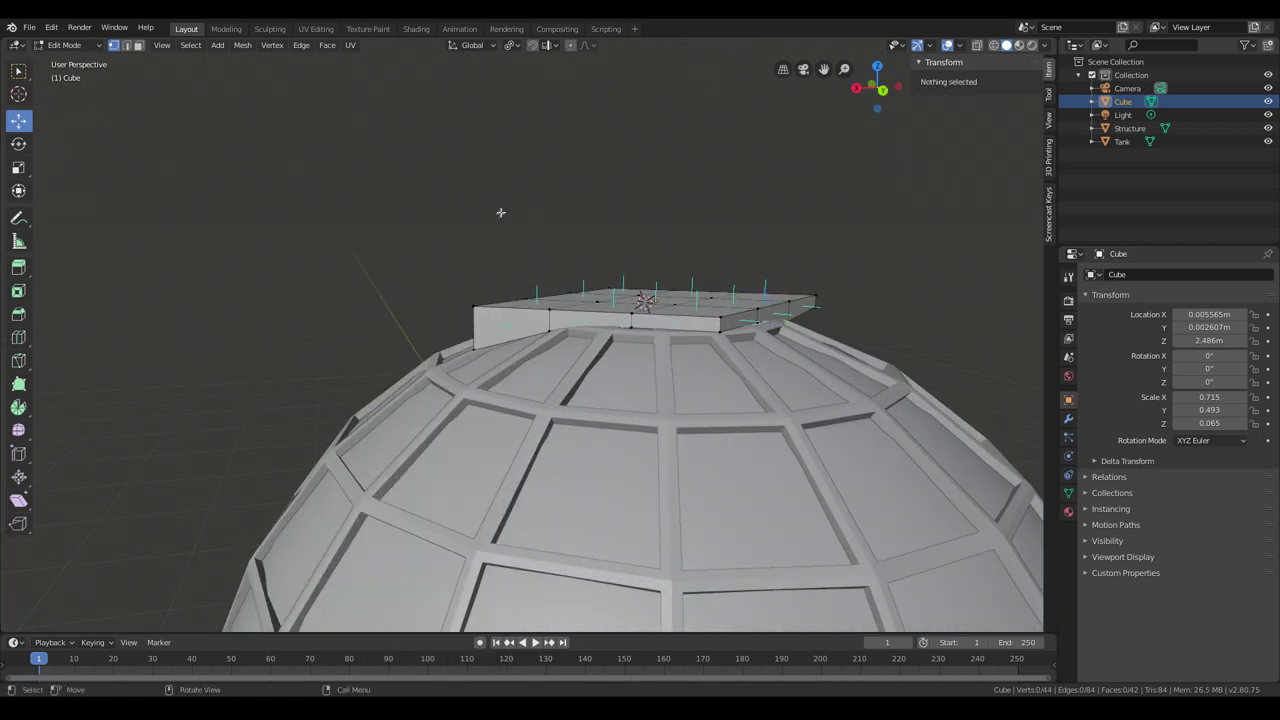
{"action": "left_click", "coordinate": [472, 350]}
{"action": "middle_click_drag", "start_coordinate": [471, 351], "coordinate": [673, 372]}
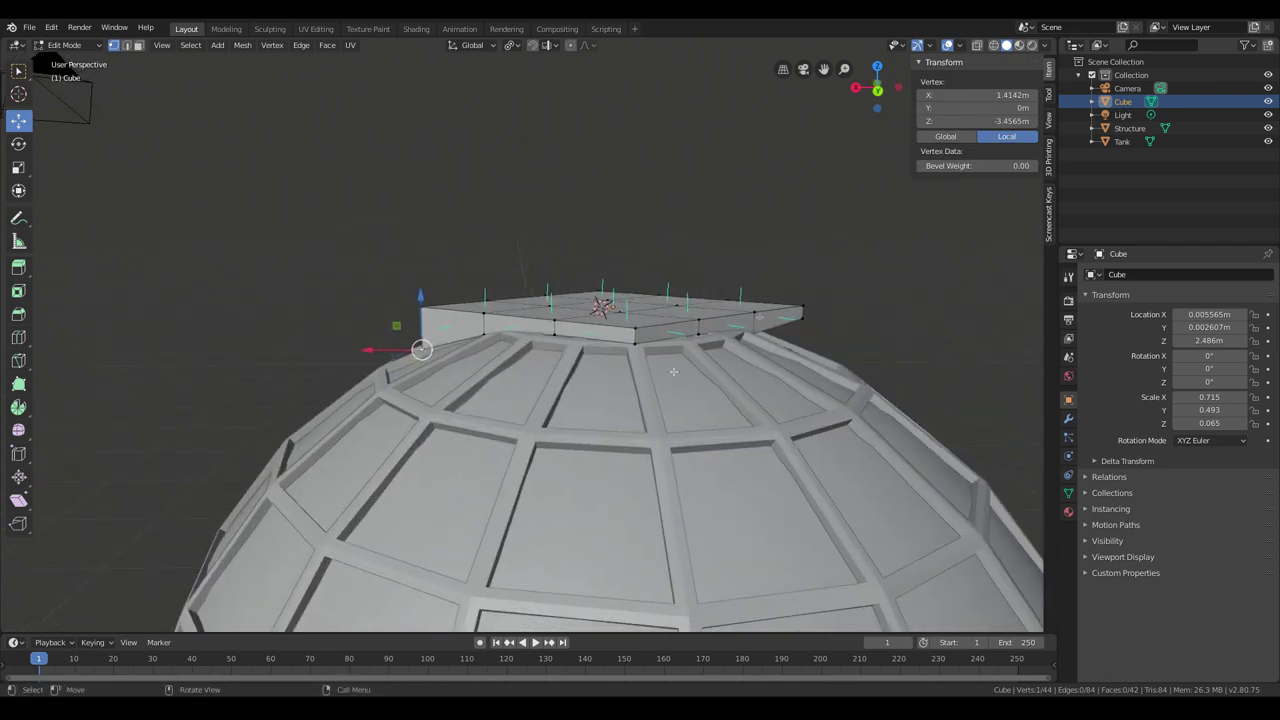
{"action": "left_click", "coordinate": [991, 119]}
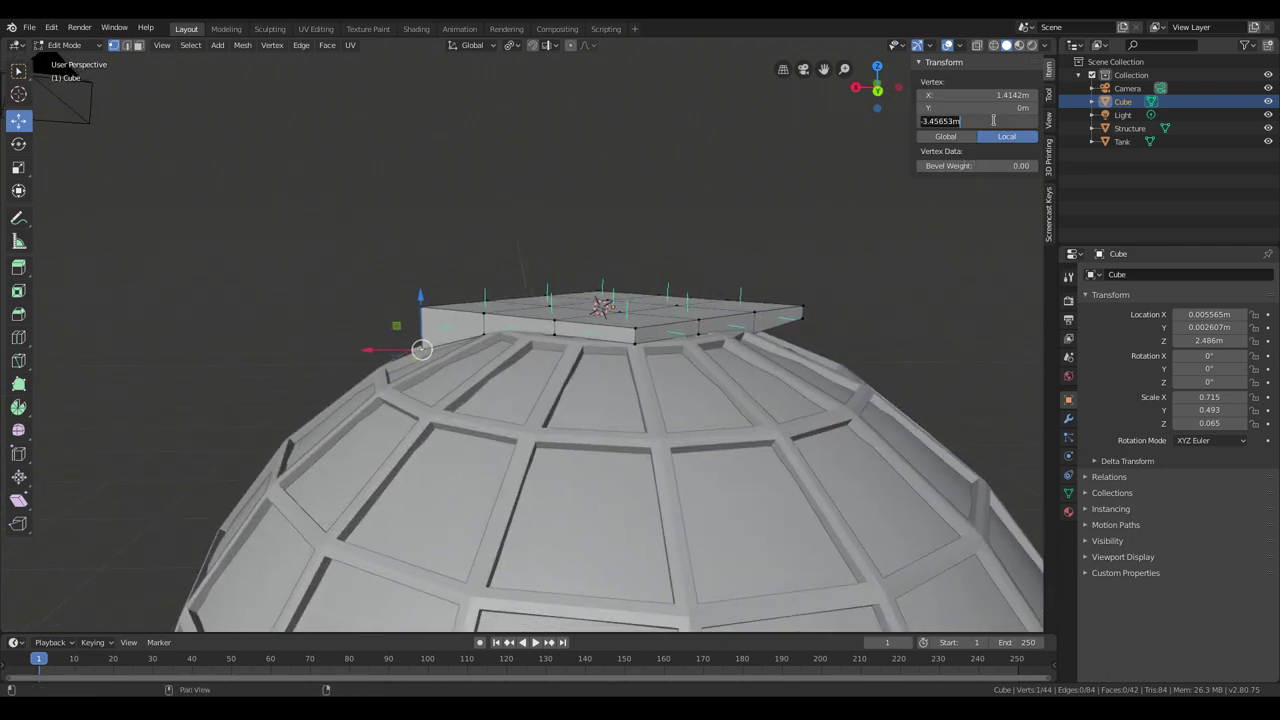
{"action": "key", "text": "Return"}
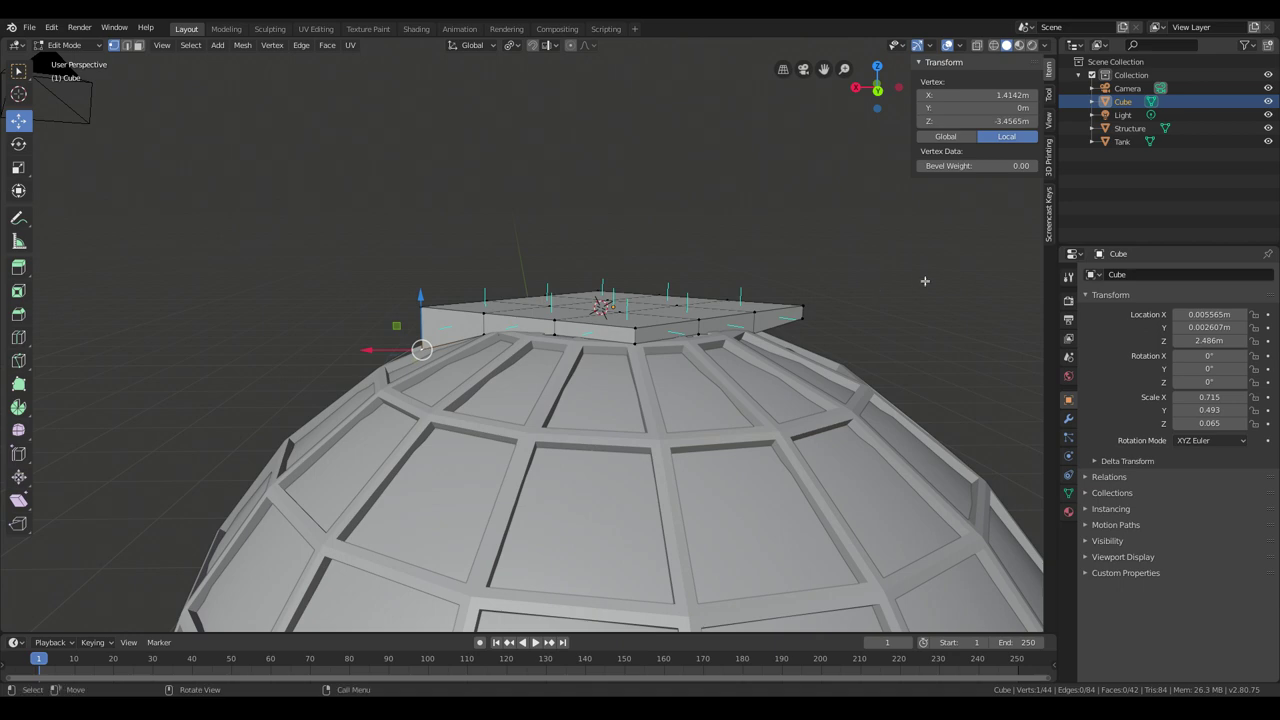
Step: Set the slab's right corner vertex Z height to -1 m
{"action": "middle_click_drag", "start_coordinate": [920, 282], "coordinate": [868, 291]}
{"action": "left_click", "coordinate": [689, 367]}
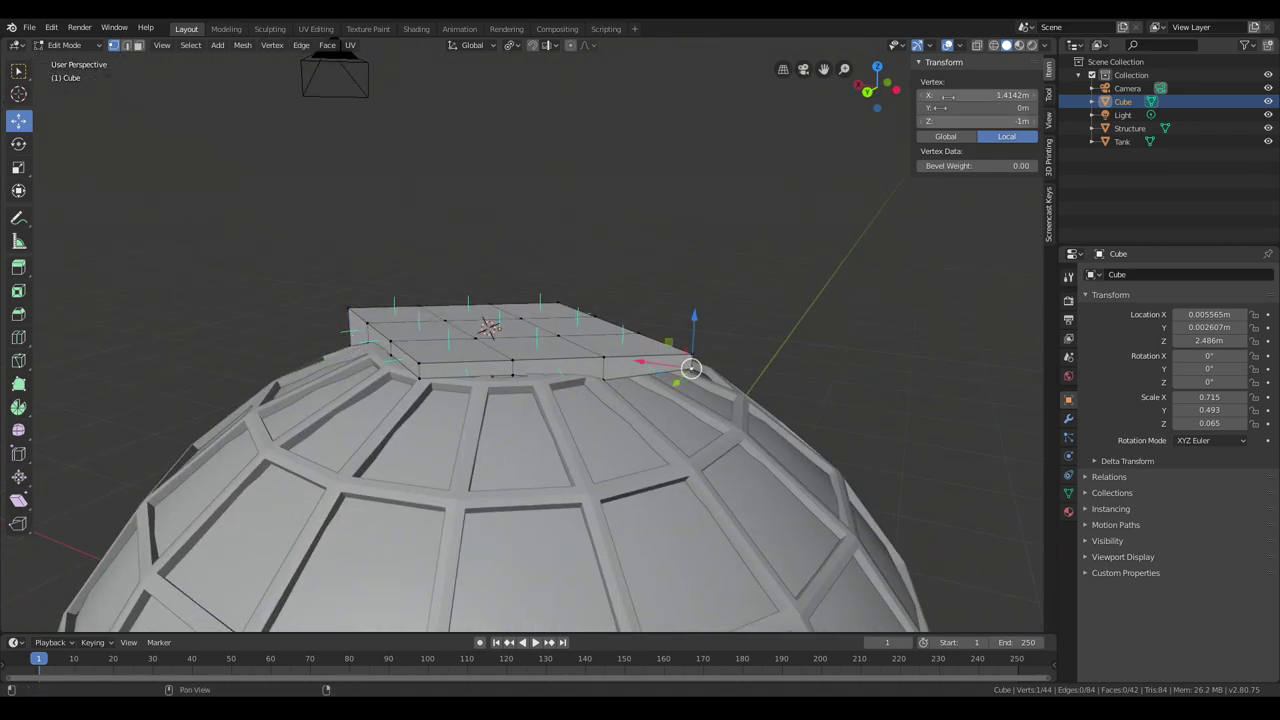
{"action": "left_click", "coordinate": [965, 122]}
{"action": "type", "text": "-1m"}
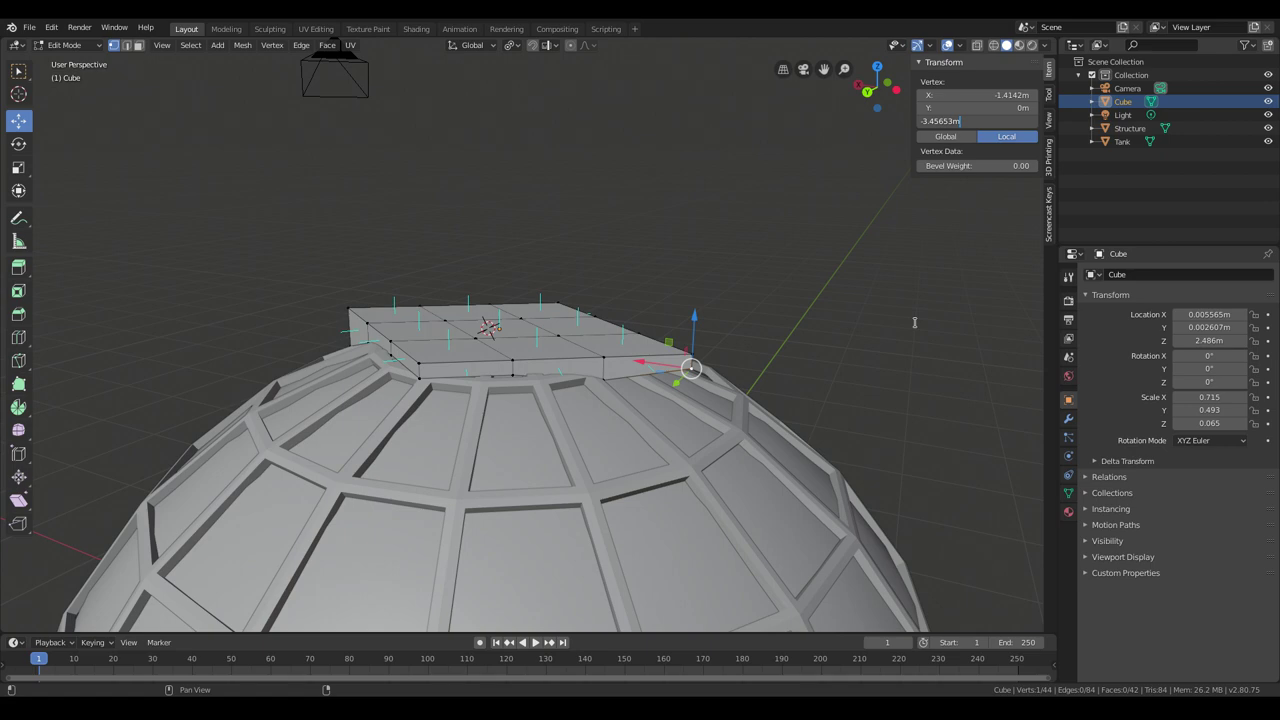
{"action": "key", "text": "Return"}
{"action": "middle_click_drag", "start_coordinate": [915, 324], "coordinate": [712, 327]}
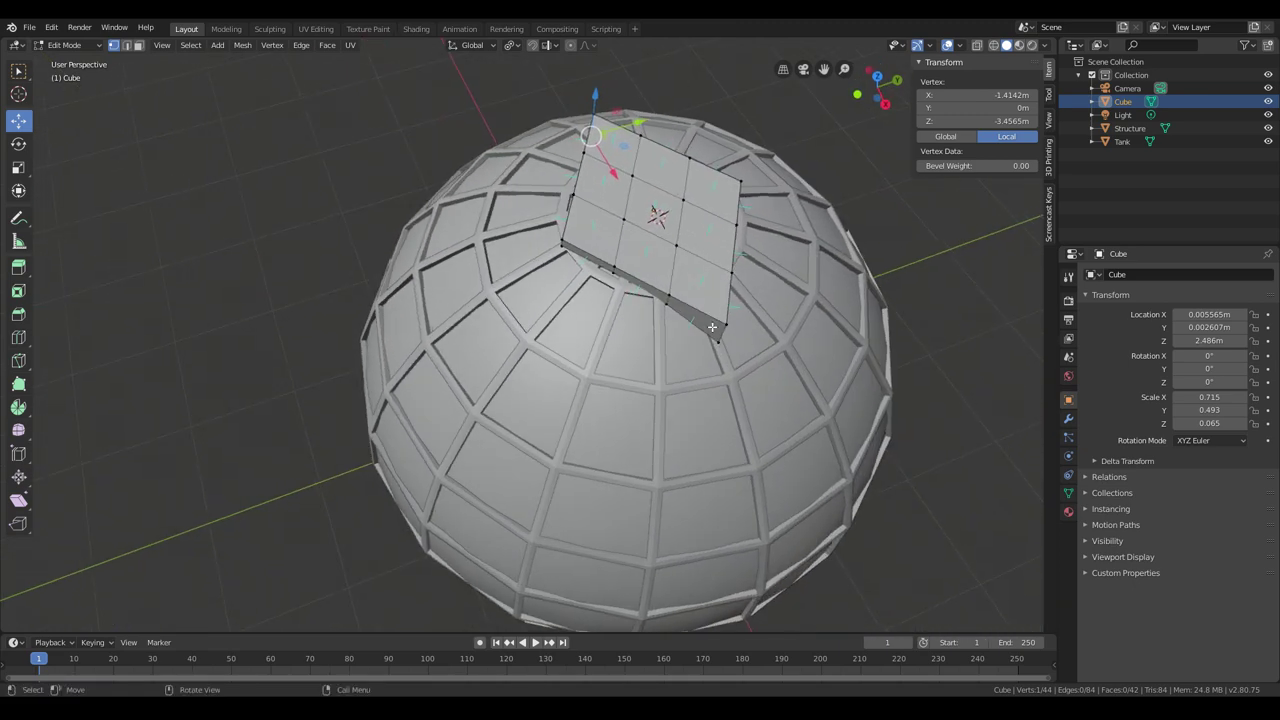
Step: Leave Edit Mode and zoom out to a wide view of the sphere and slab
{"action": "middle_click_drag", "start_coordinate": [793, 315], "coordinate": [787, 211]}
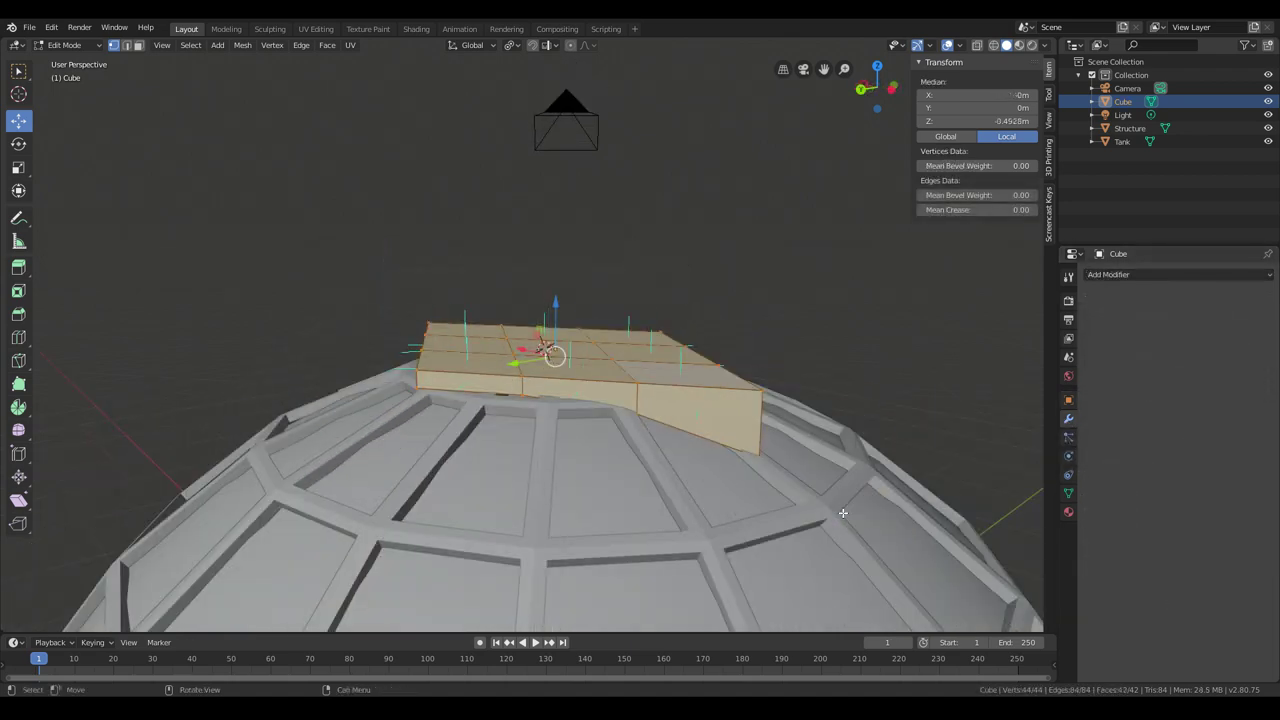
{"action": "key", "text": "Tab"}
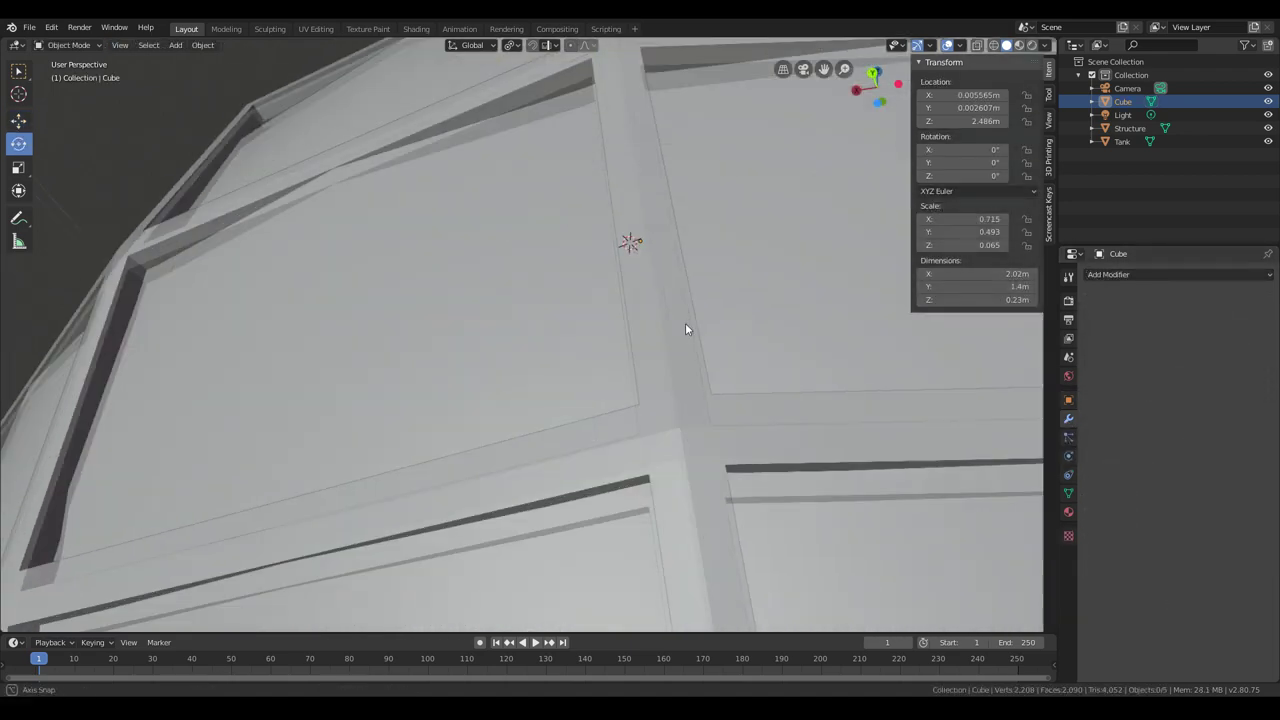
{"action": "scroll", "coordinate": [686, 330], "scroll_direction": "down", "scroll_amount": 8}
{"action": "middle_click_drag", "start_coordinate": [686, 330], "coordinate": [686, 333]}
{"action": "scroll", "coordinate": [772, 487], "scroll_direction": "down", "scroll_amount": 3}
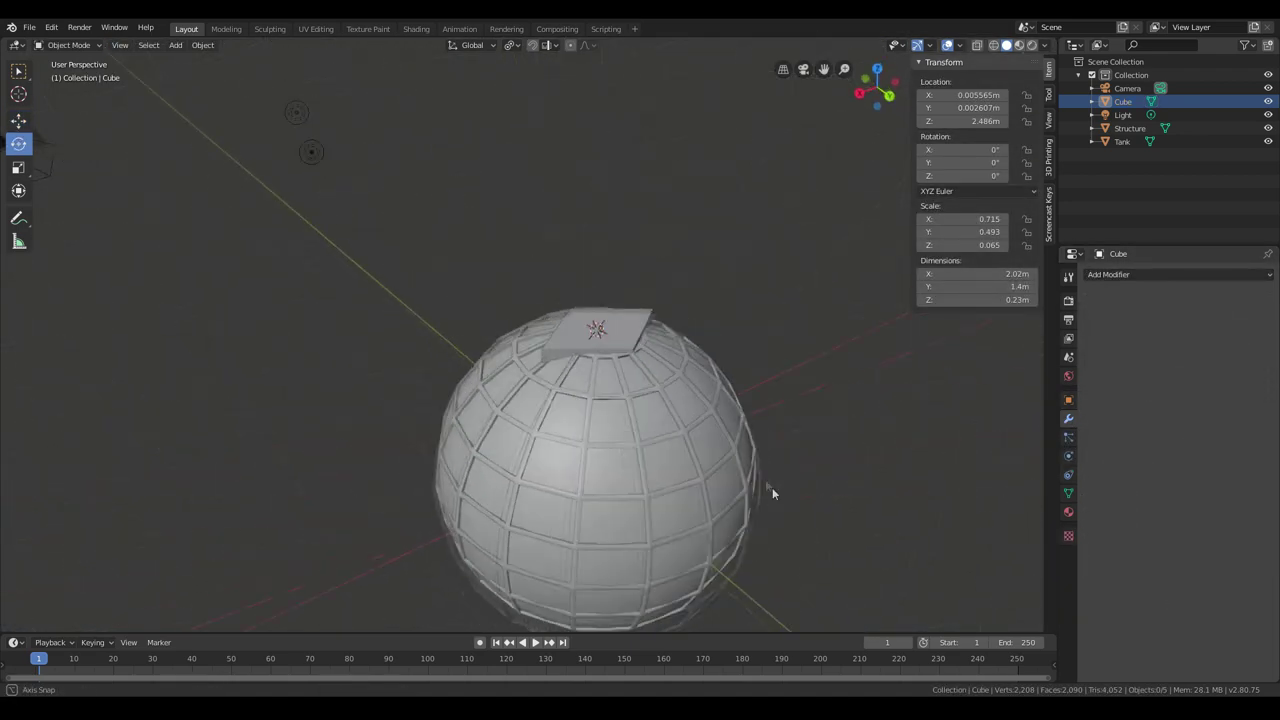
{"action": "middle_click_drag", "start_coordinate": [772, 487], "coordinate": [662, 416]}
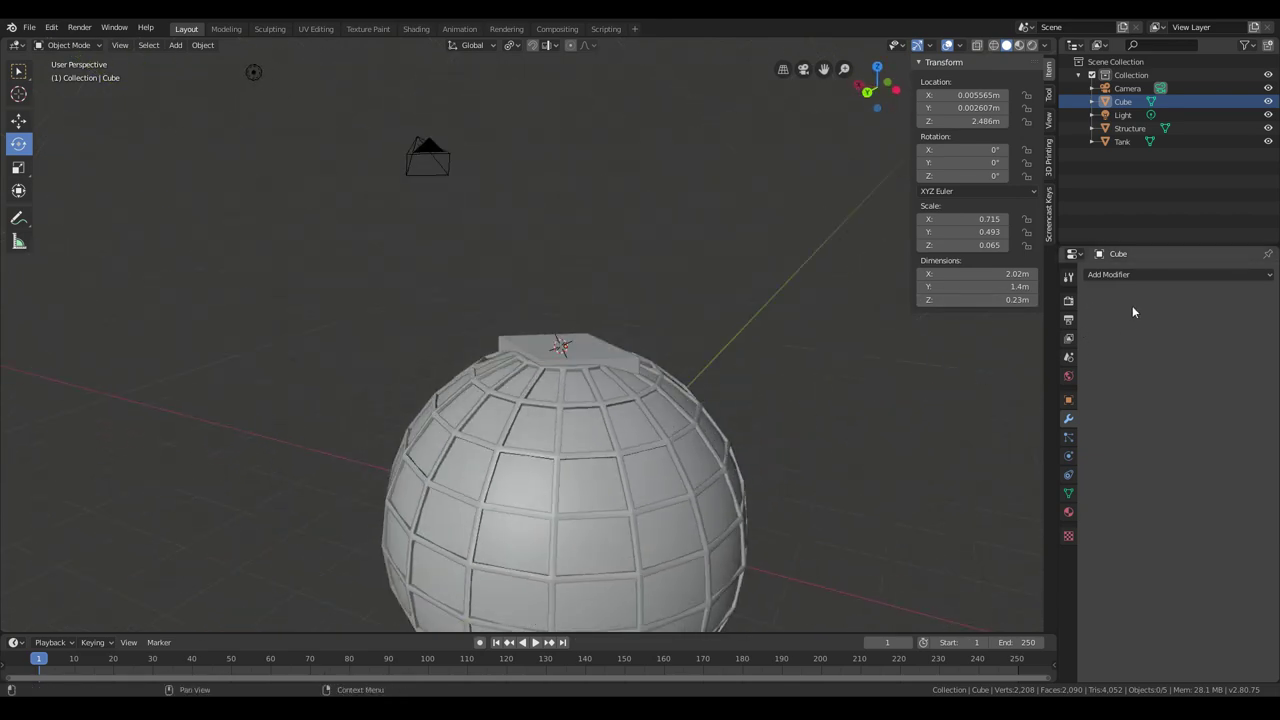
{"action": "left_click", "coordinate": [1129, 274]}
{"action": "left_click", "coordinate": [1008, 407]}
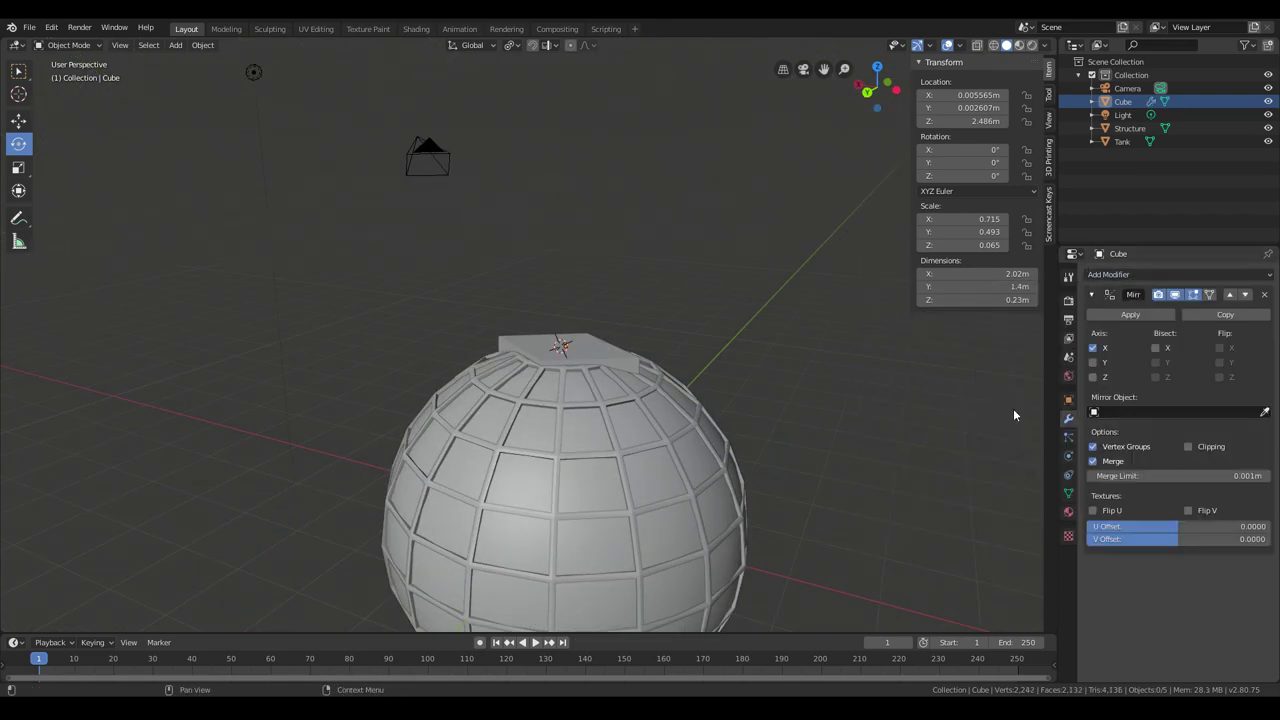
{"action": "middle_click_drag", "start_coordinate": [888, 477], "coordinate": [895, 385]}
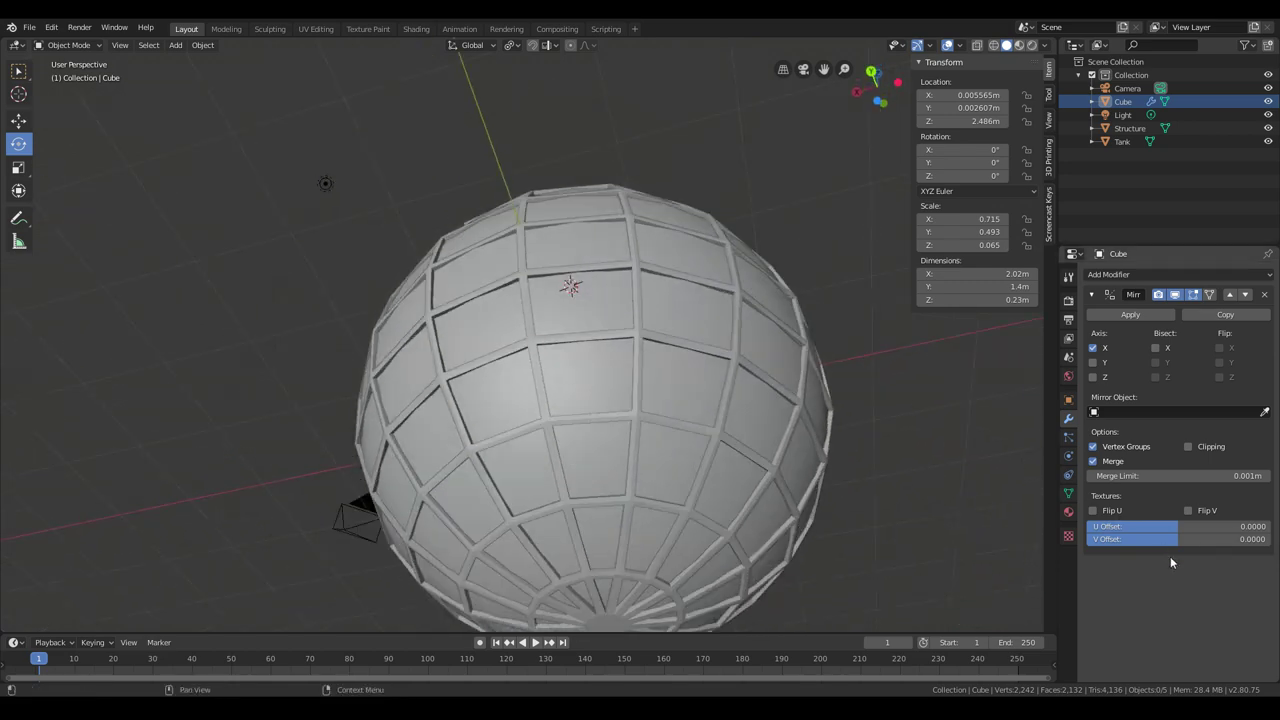
{"action": "middle_click_drag", "start_coordinate": [718, 507], "coordinate": [686, 434]}
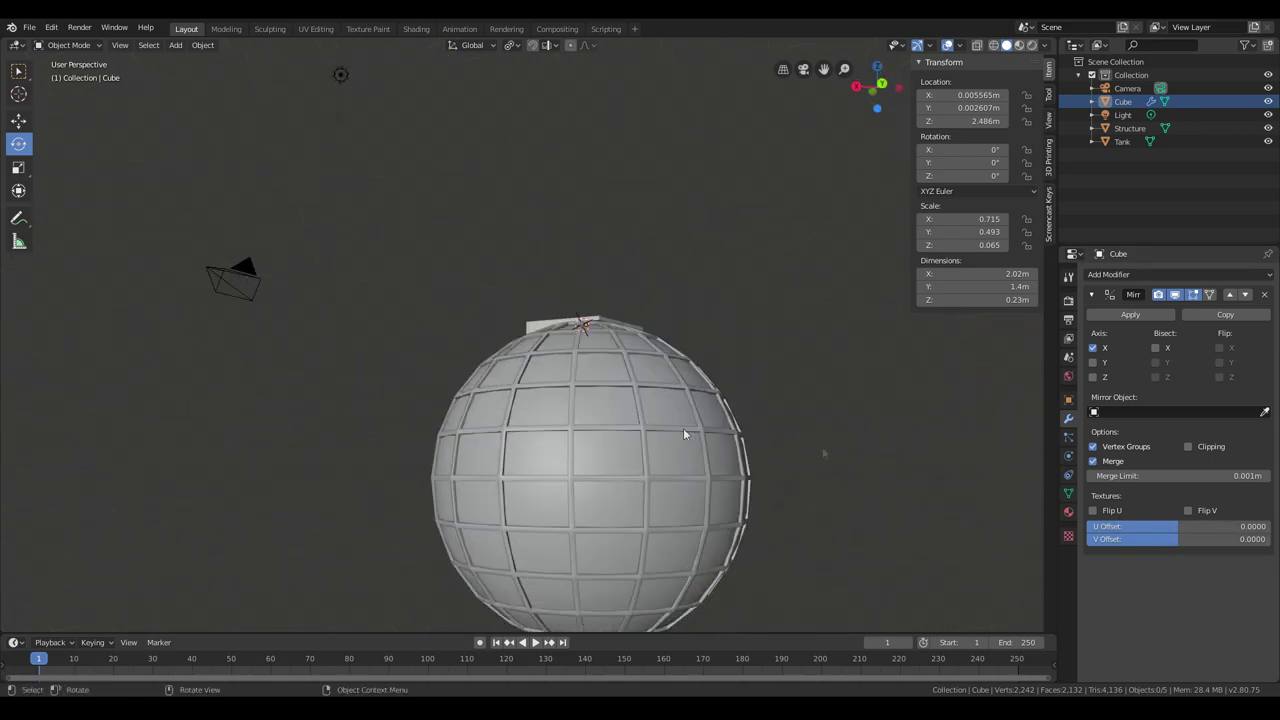
{"action": "left_click", "coordinate": [1160, 412]}
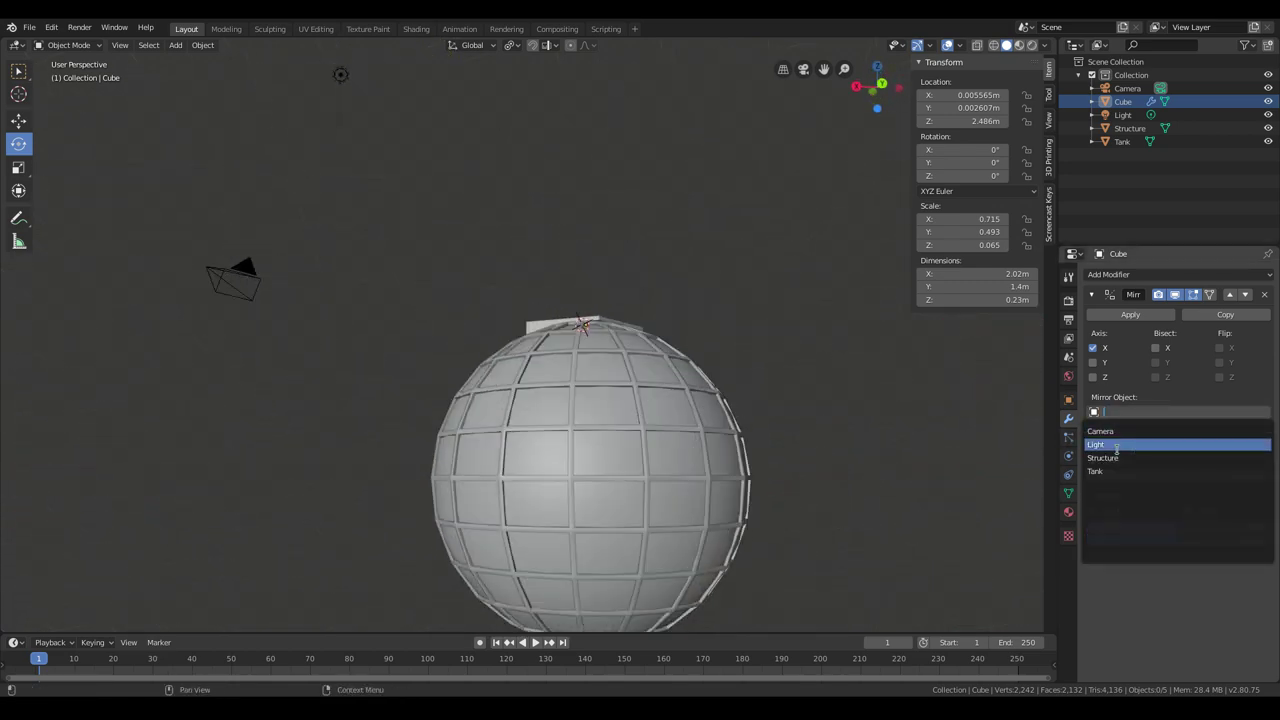
{"action": "left_click", "coordinate": [1100, 471]}
{"action": "middle_click_drag", "start_coordinate": [766, 471], "coordinate": [855, 445]}
{"action": "middle_click_drag", "start_coordinate": [630, 348], "coordinate": [654, 390]}
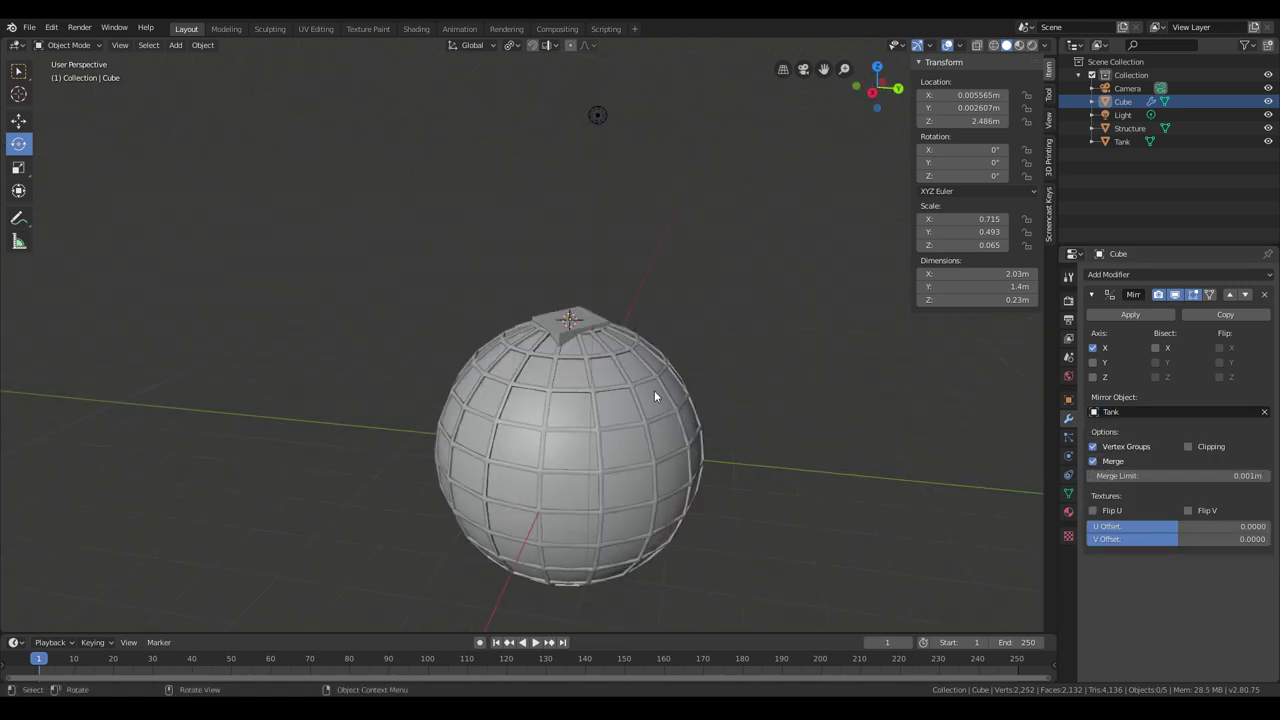
{"action": "left_click", "coordinate": [1096, 377]}
{"action": "middle_click_drag", "start_coordinate": [729, 471], "coordinate": [703, 541]}
{"action": "scroll", "coordinate": [680, 511], "scroll_direction": "down", "scroll_amount": 3}
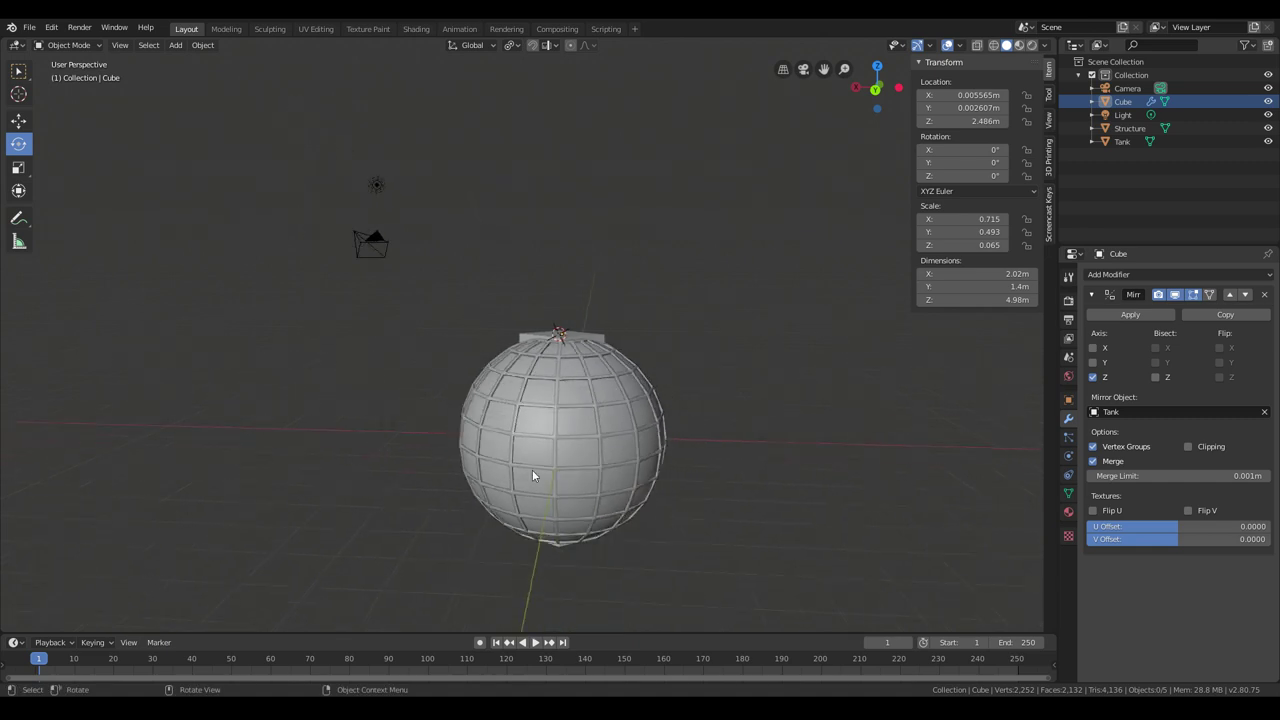
{"action": "middle_click_drag", "start_coordinate": [531, 477], "coordinate": [723, 526]}
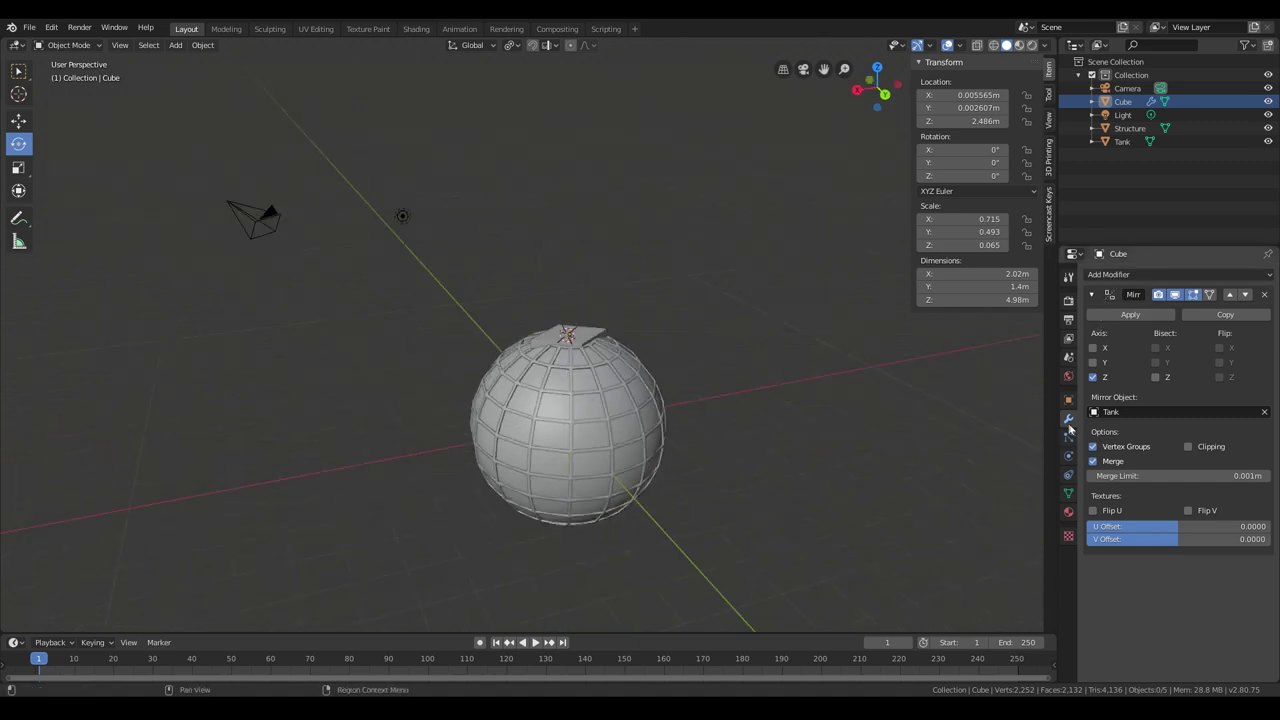
{"action": "left_click", "coordinate": [1131, 274]}
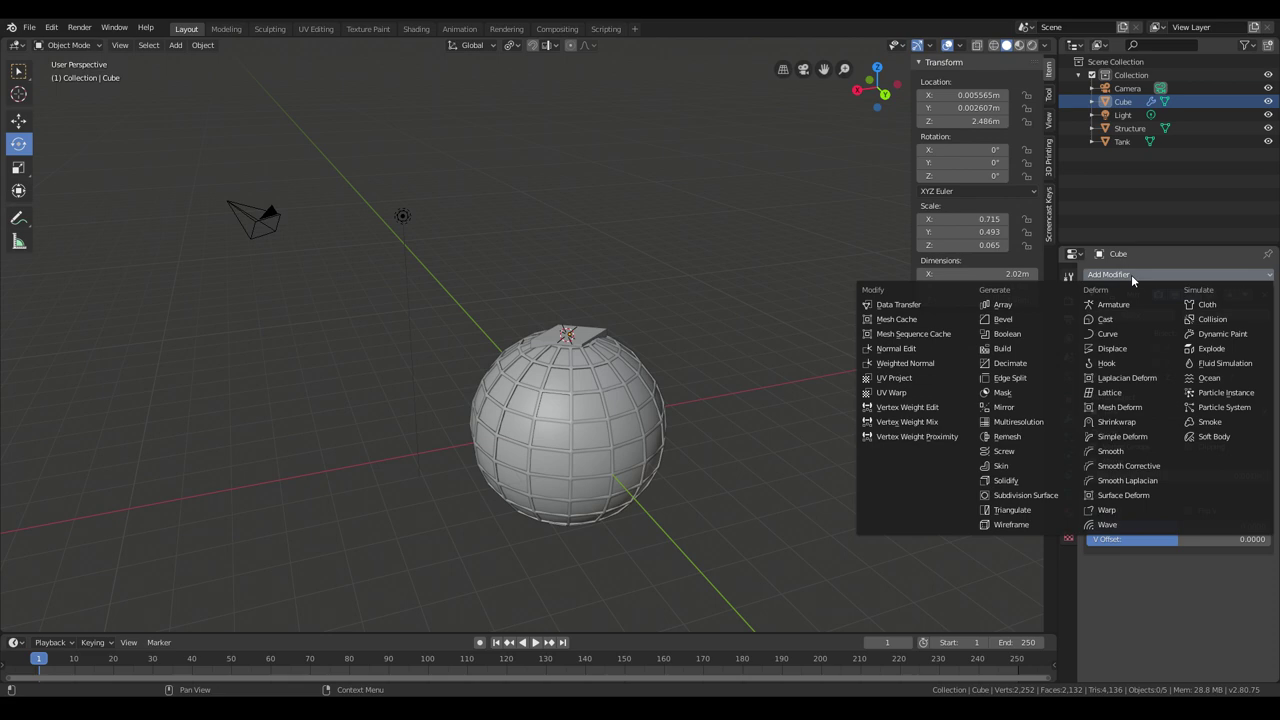
{"action": "key", "text": "Escape"}
{"action": "middle_click_drag", "start_coordinate": [696, 455], "coordinate": [792, 501]}
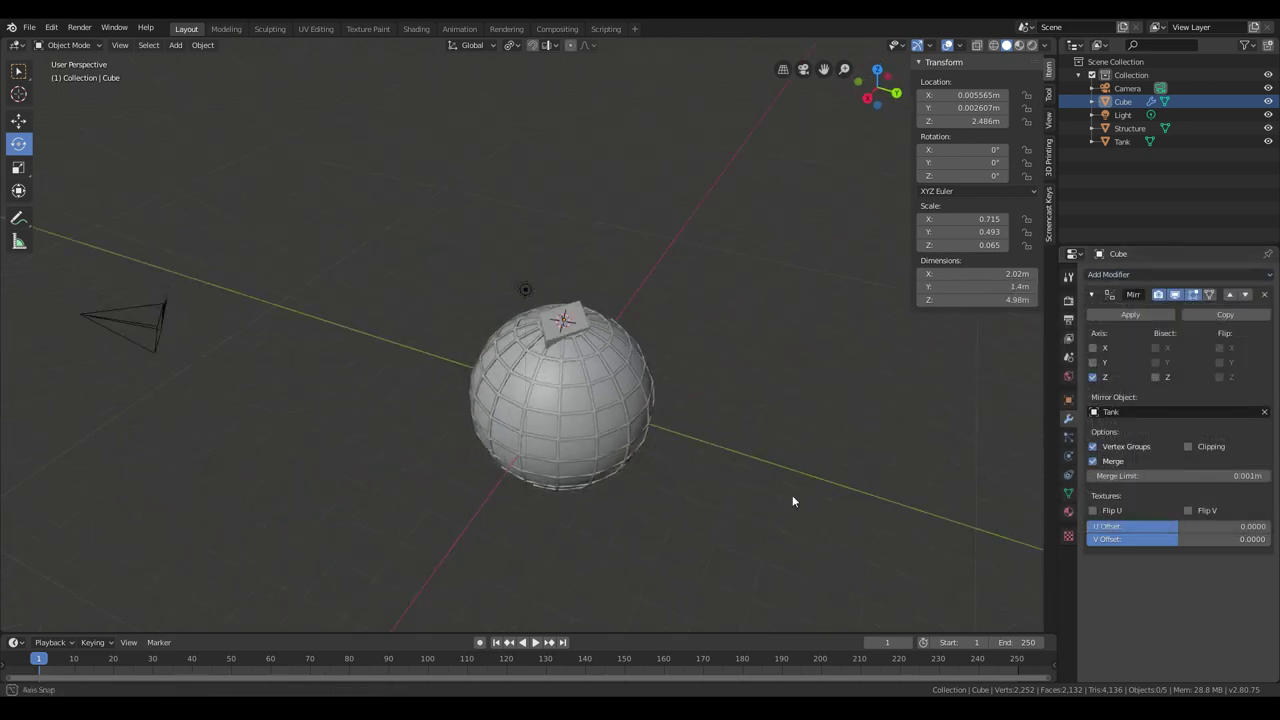
{"action": "scroll", "coordinate": [791, 494], "scroll_direction": "up", "scroll_amount": 5}
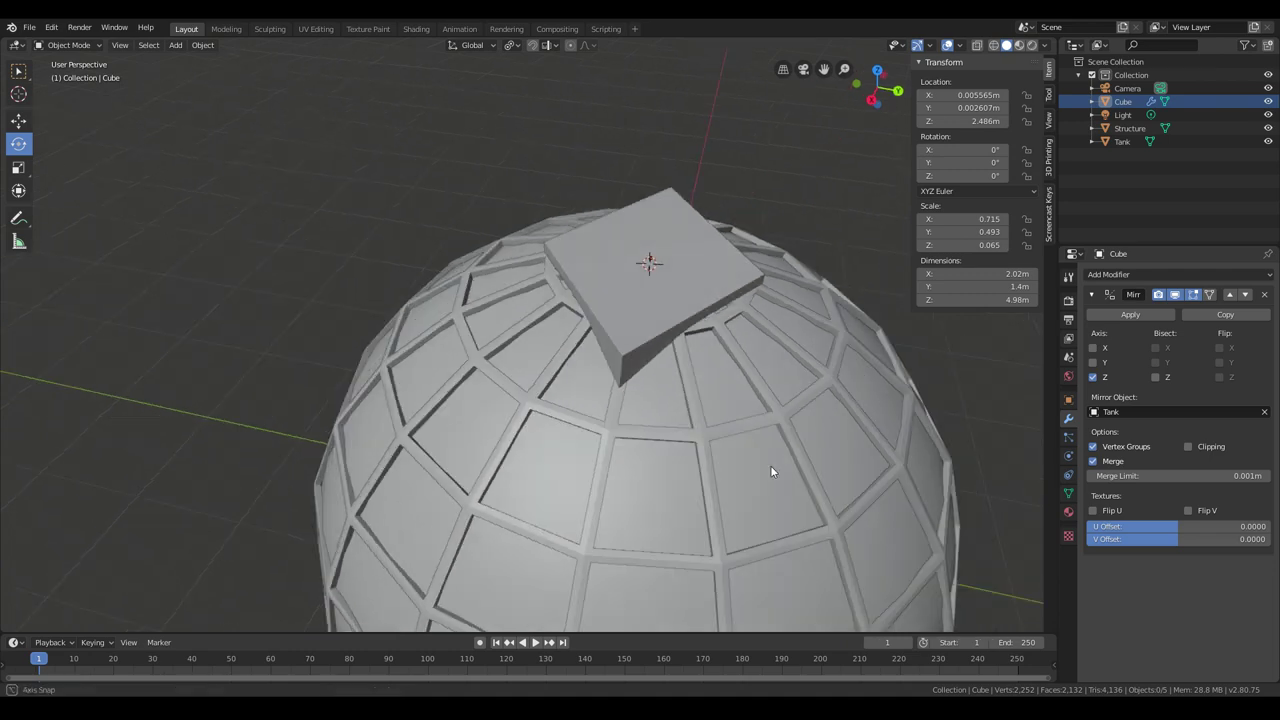
{"action": "middle_click_drag", "start_coordinate": [770, 472], "coordinate": [766, 423]}
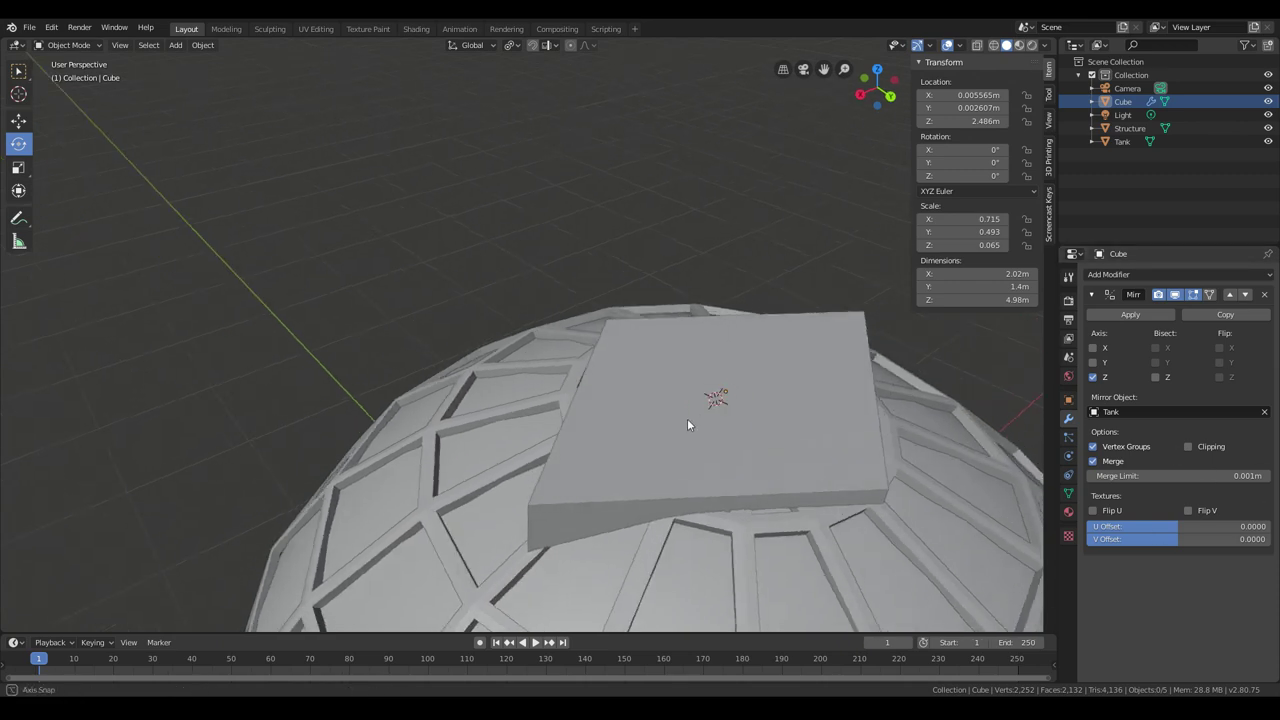
Step: In Edit Mode, select the four centre top-face vertices and scale them by 2.879
{"action": "middle_click_drag", "start_coordinate": [687, 420], "coordinate": [732, 431]}
{"action": "key", "text": "Tab"}
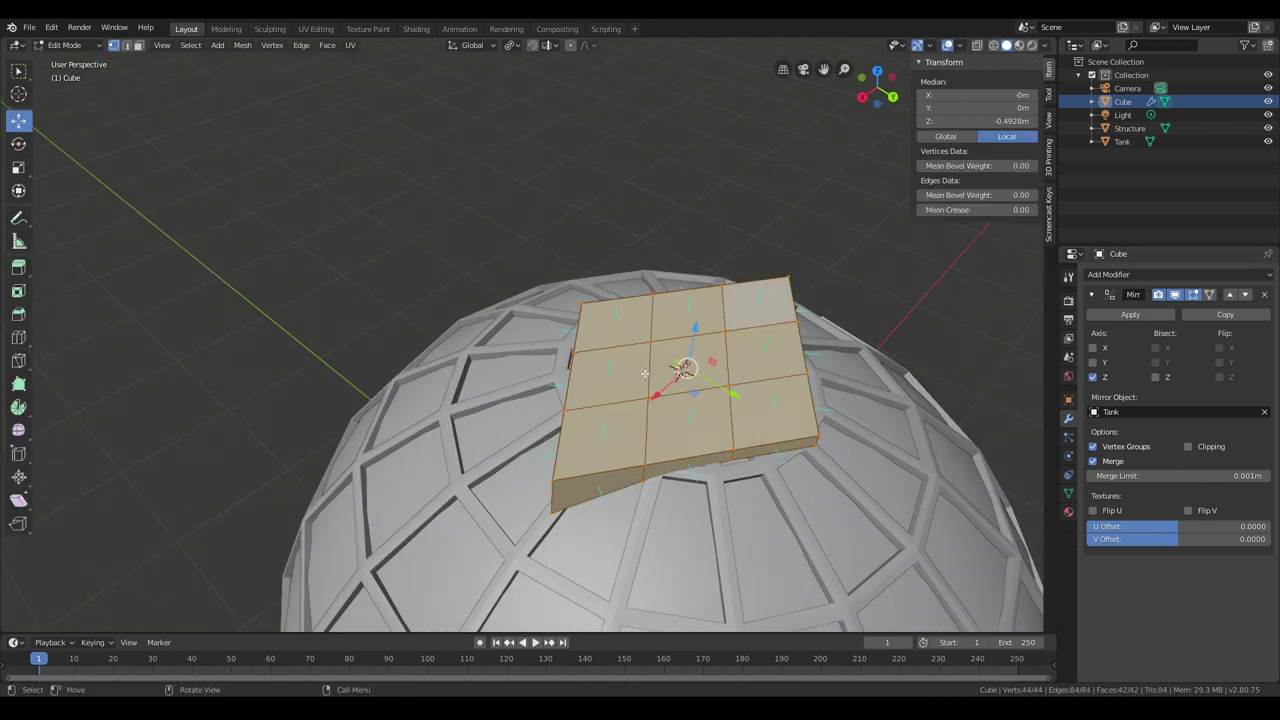
{"action": "mouse_move", "coordinate": [645, 373]}
{"action": "middle_mouse_down"}
{"action": "mouse_move", "coordinate": [787, 429]}
{"action": "mouse_move", "coordinate": [752, 407]}
{"action": "mouse_move", "coordinate": [745, 371]}
{"action": "middle_mouse_up"}
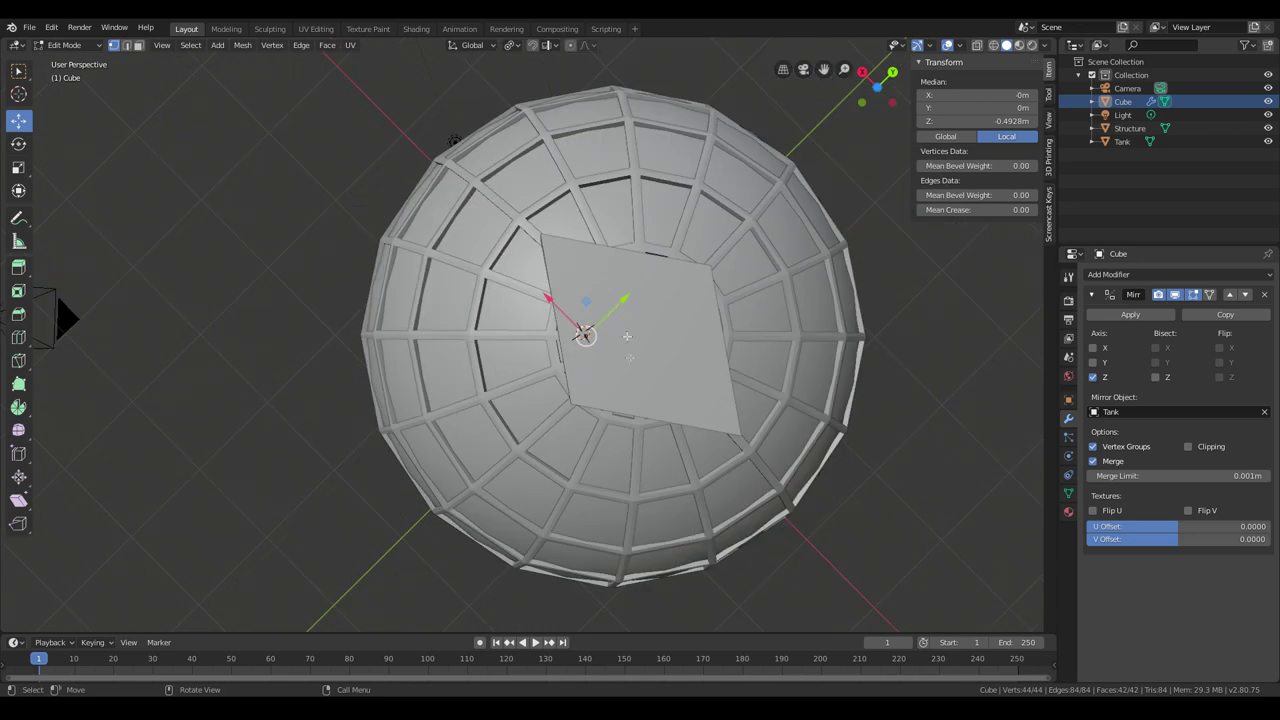
{"action": "middle_click_drag", "start_coordinate": [627, 336], "coordinate": [640, 330]}
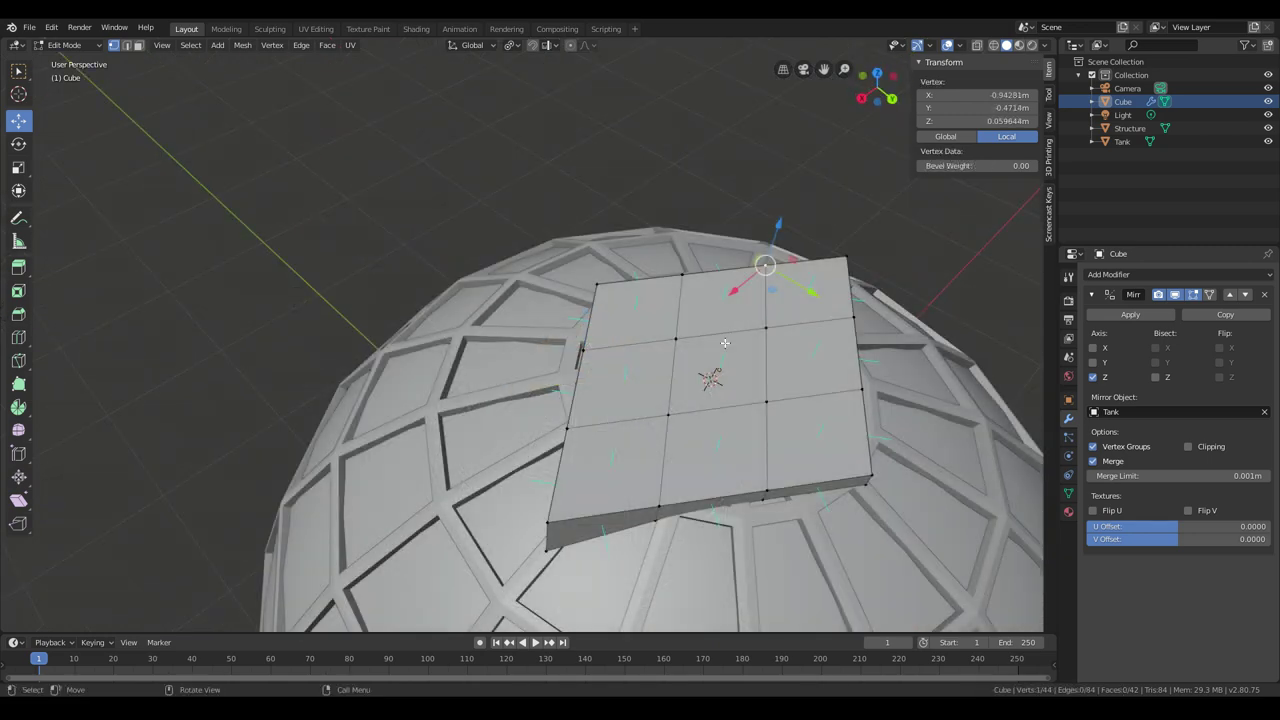
{"action": "right_click", "coordinate": [681, 342]}
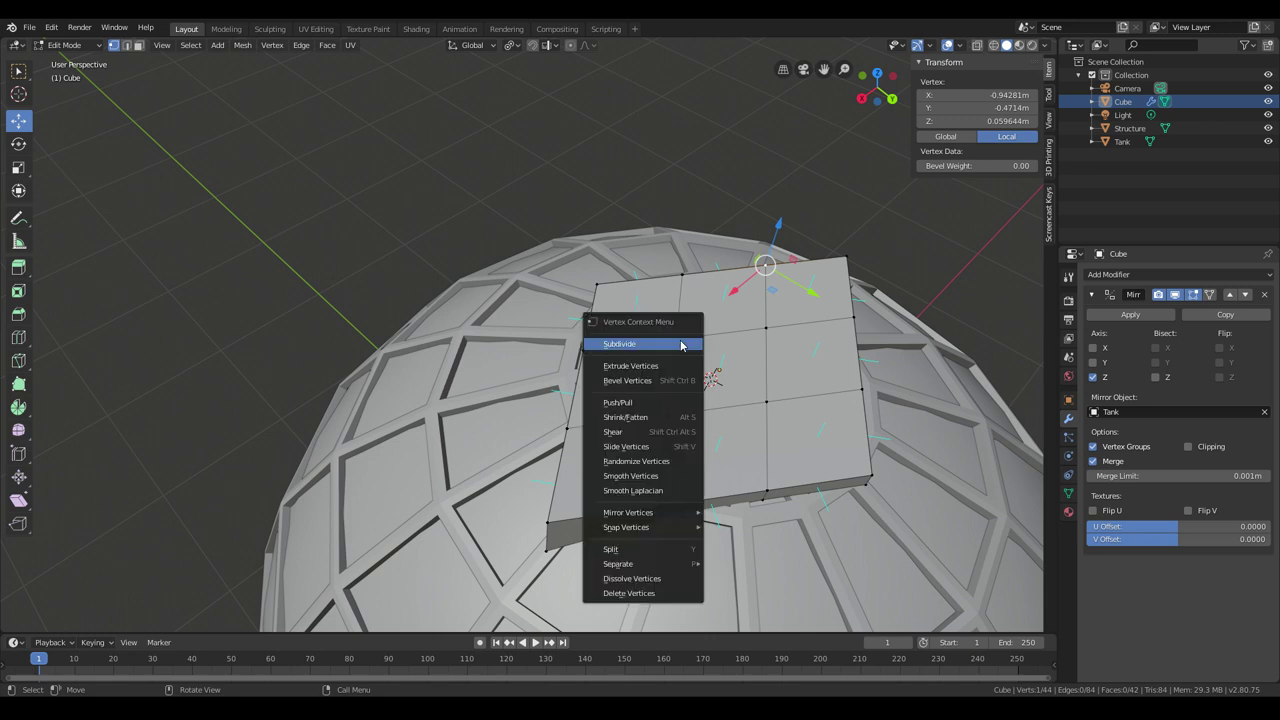
{"action": "left_click", "coordinate": [764, 328]}
{"action": "left_click", "coordinate": [764, 401], "text": "shift"}
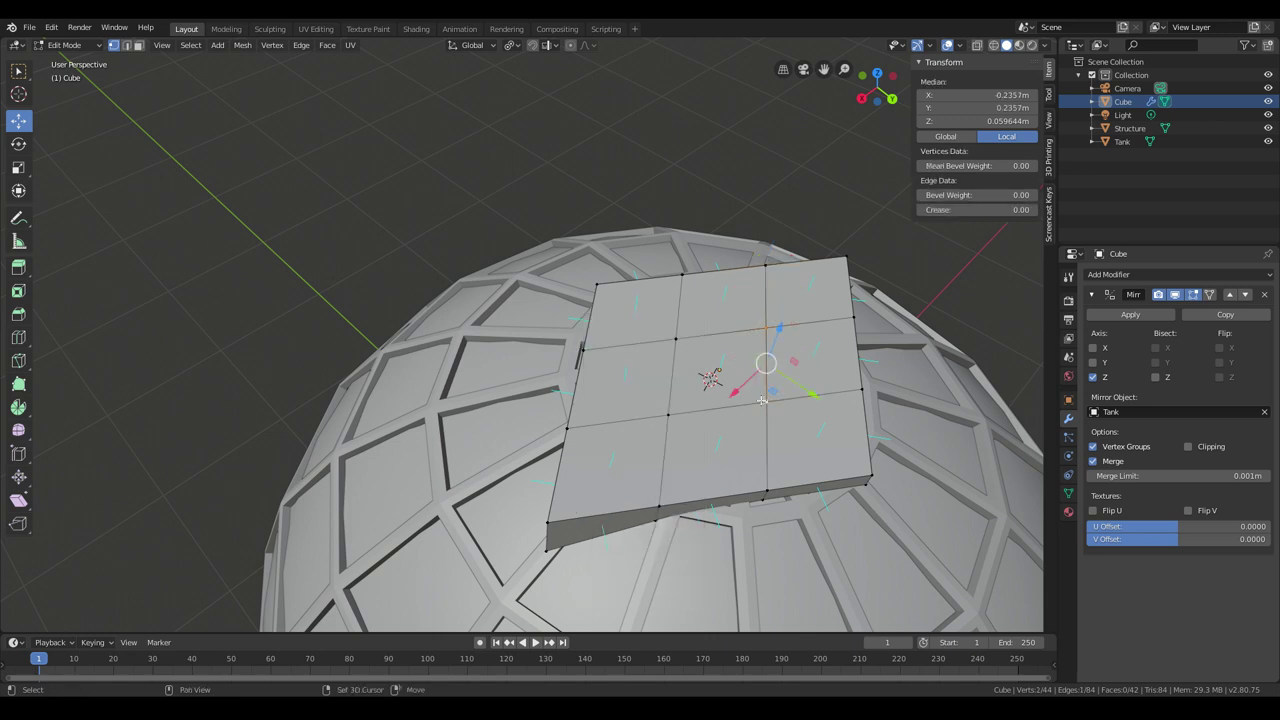
{"action": "left_click", "coordinate": [667, 413], "text": "shift"}
{"action": "left_click", "coordinate": [676, 340], "text": "shift"}
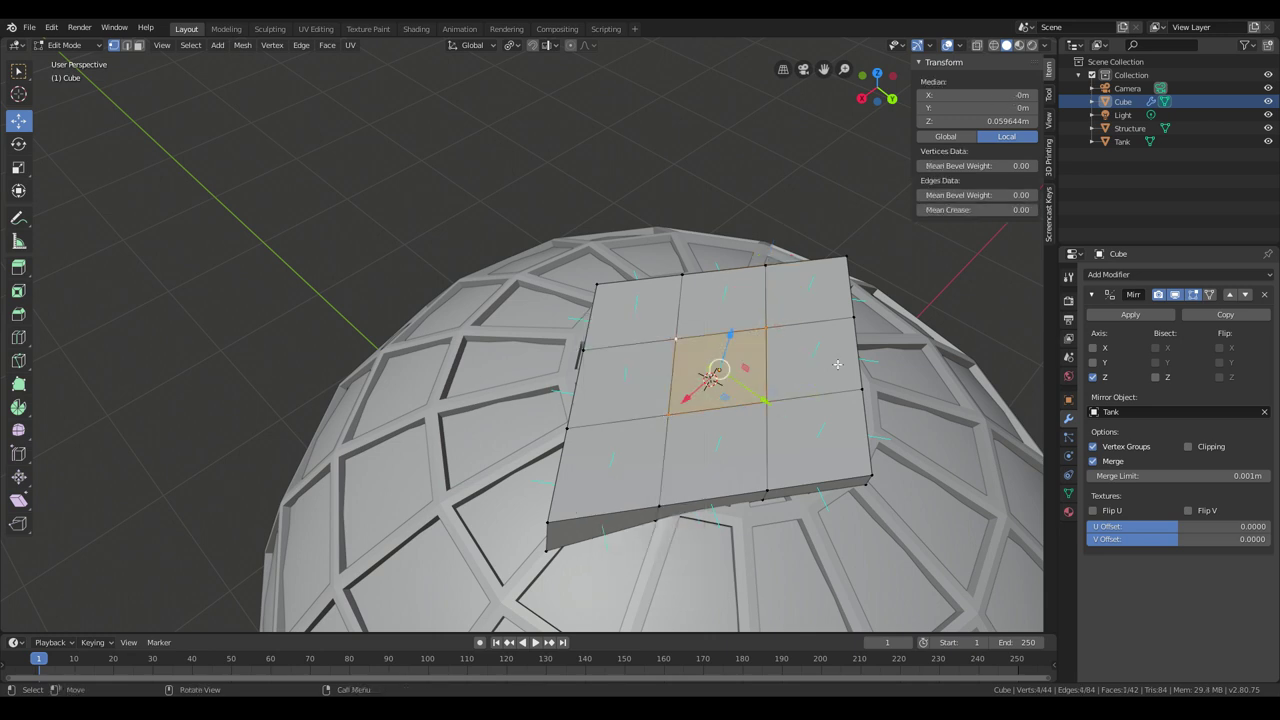
{"action": "key", "text": "s"}
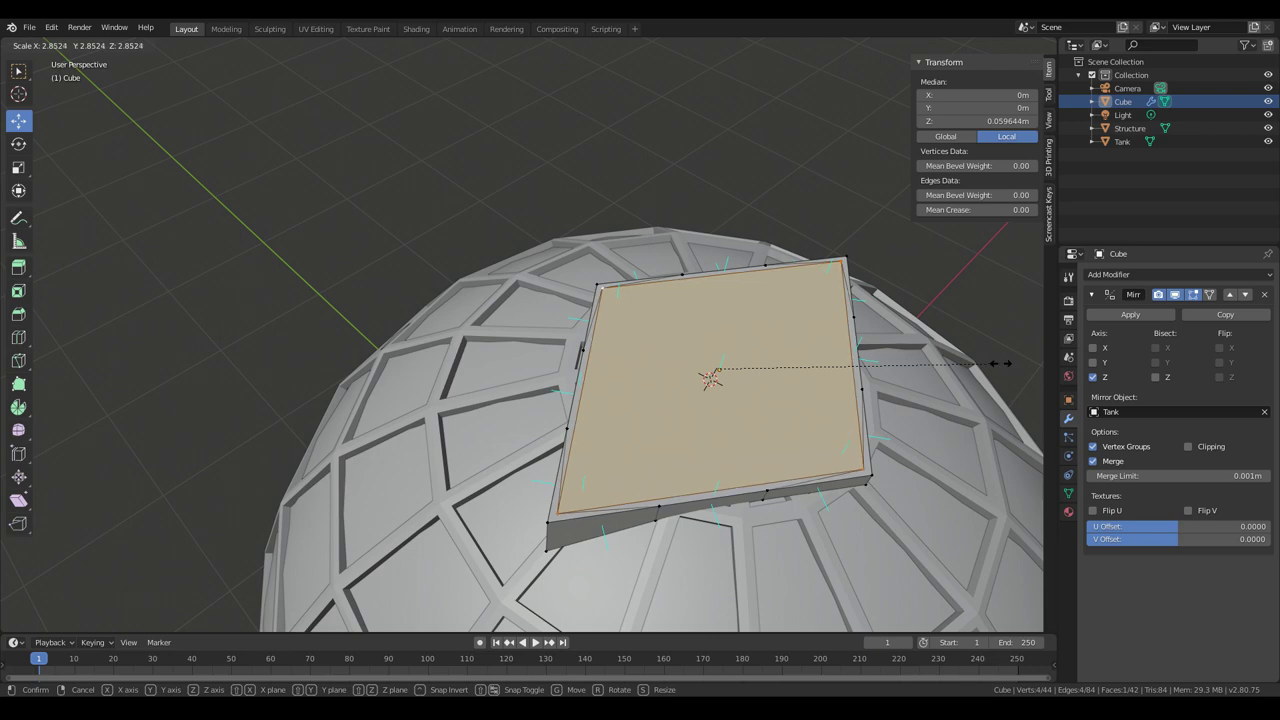
{"action": "left_click", "coordinate": [1000, 363]}
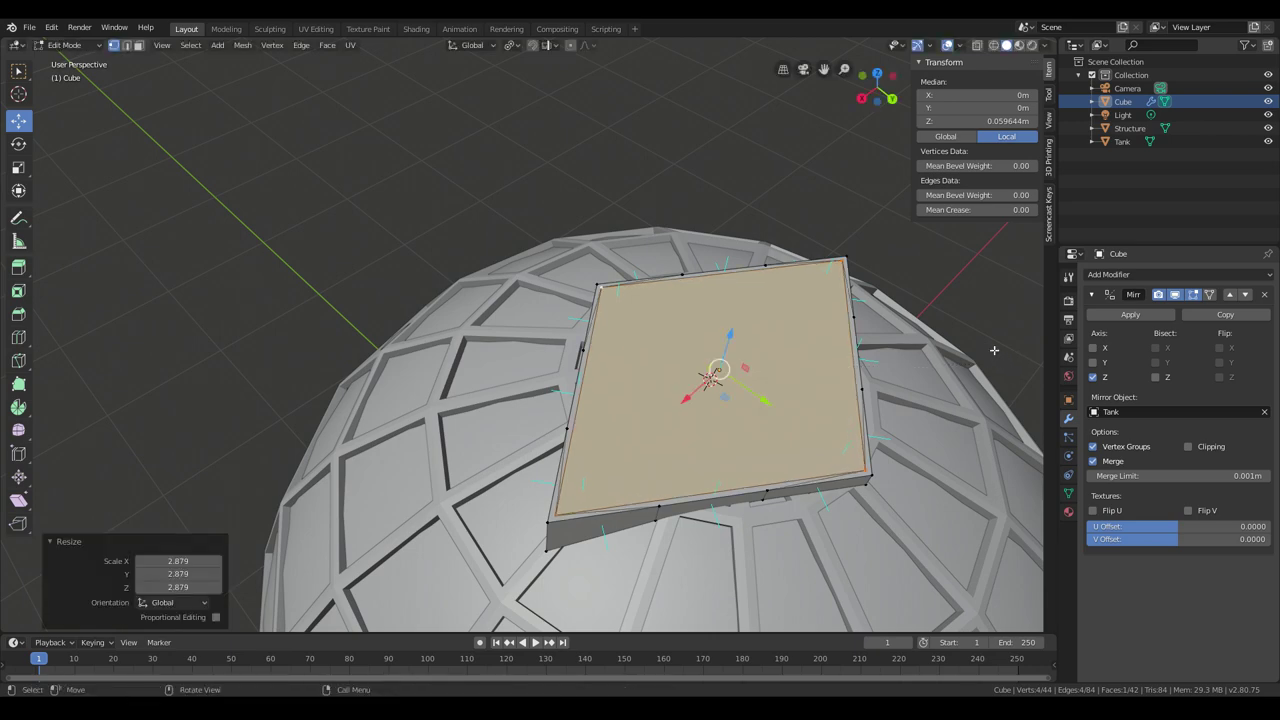
{"action": "middle_click_drag", "start_coordinate": [1002, 352], "coordinate": [920, 328]}
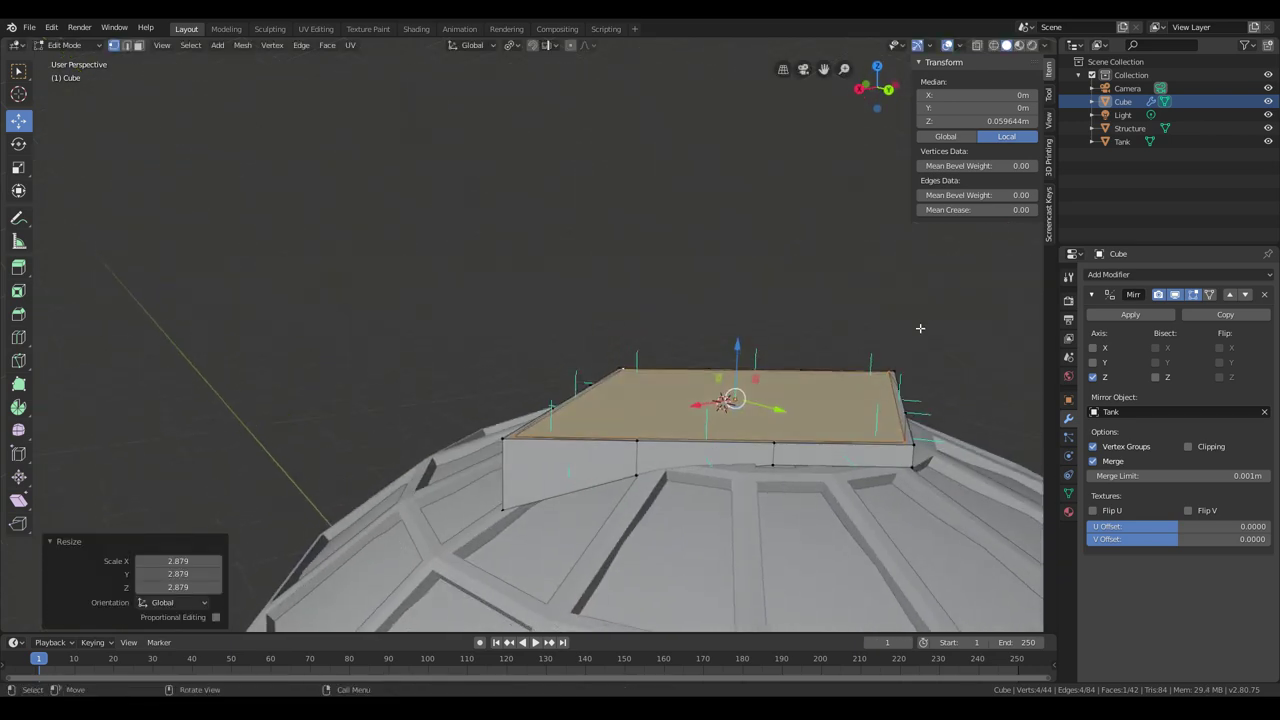
Step: Extrude the enlarged top face slightly into a thin raised plate
{"action": "key", "text": "e"}
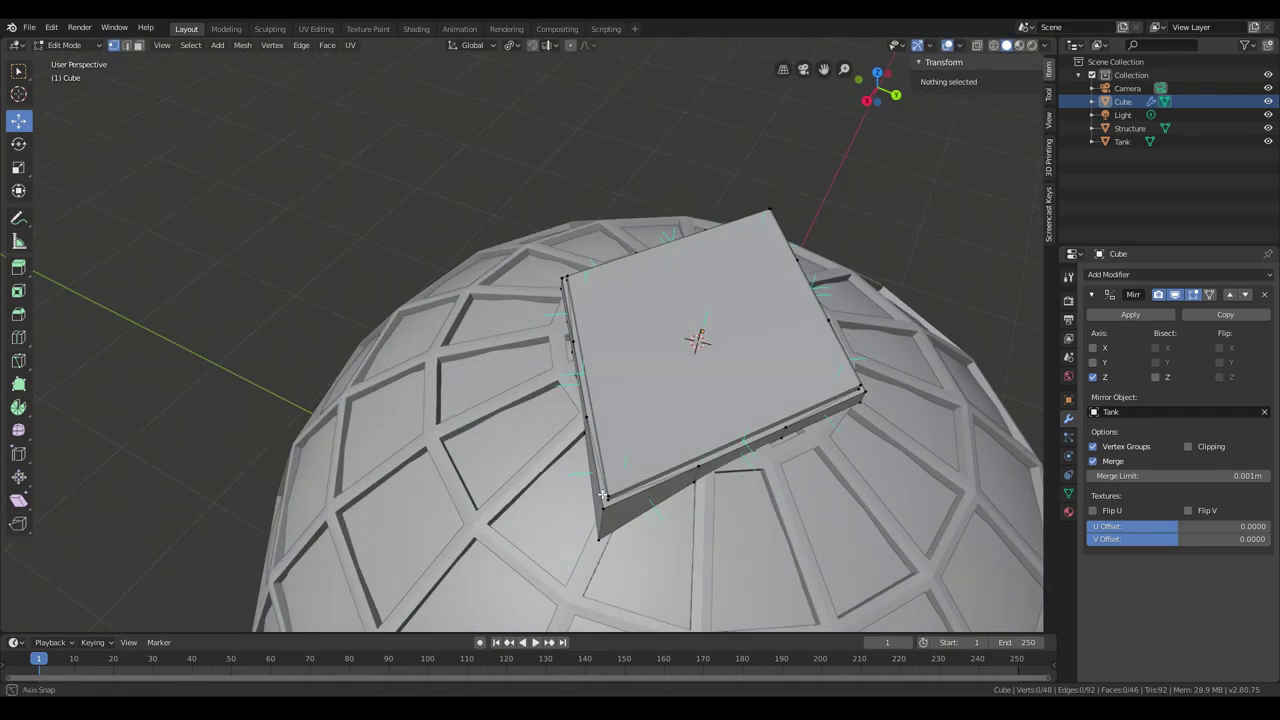
{"action": "middle_click_drag", "start_coordinate": [700, 540], "coordinate": [761, 483]}
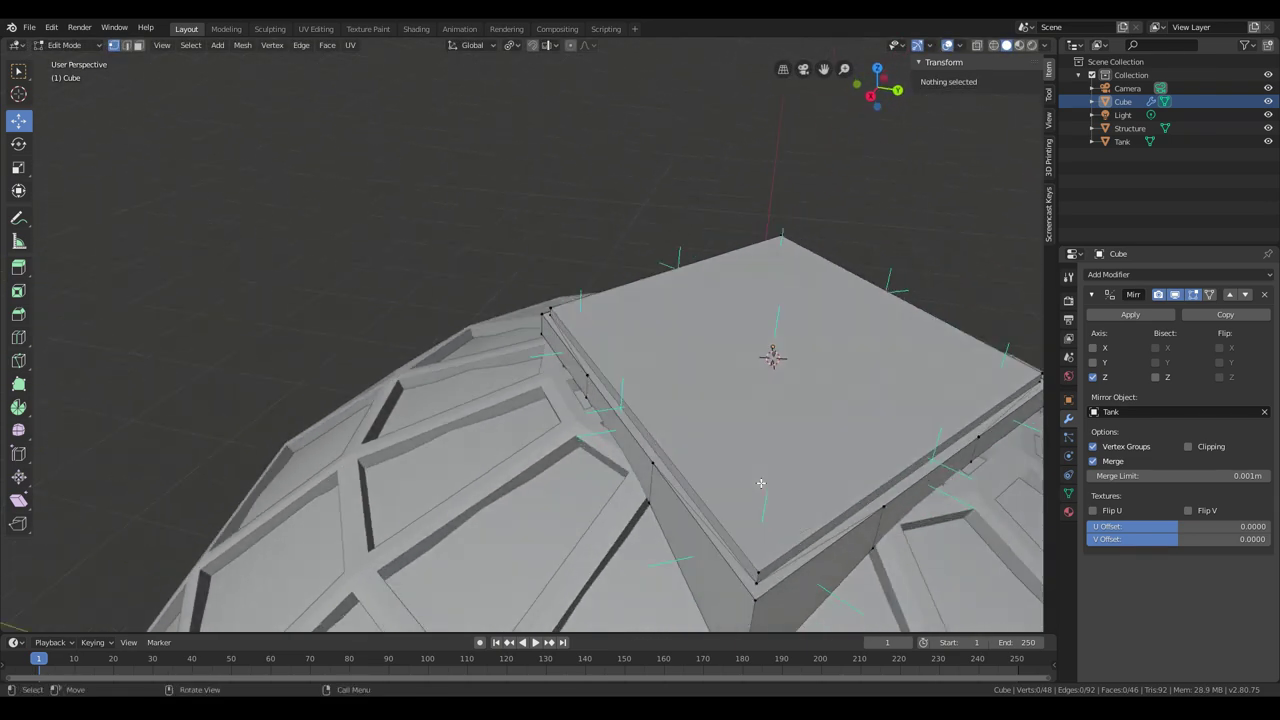
{"action": "left_click", "coordinate": [127, 45]}
Step: Select the slab's rim edge loop and shift it vertically, settling near its original height
{"action": "right_click", "coordinate": [807, 563]}
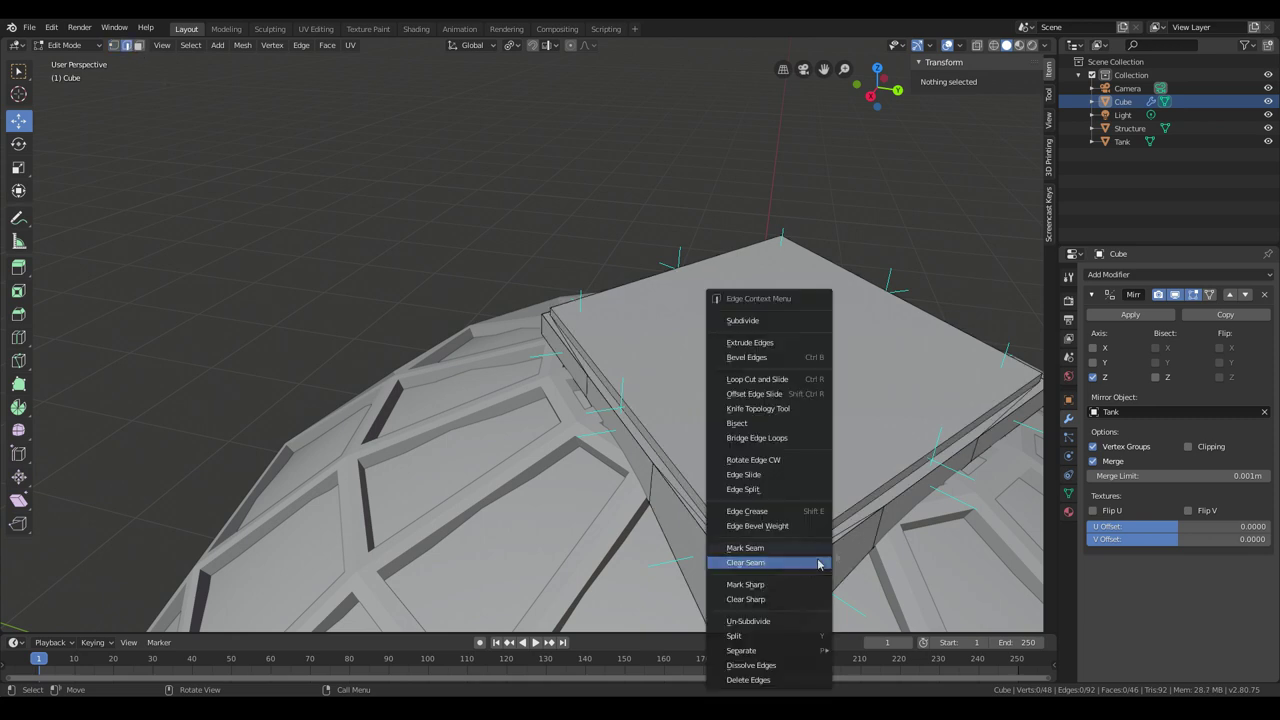
{"action": "left_click", "coordinate": [851, 532]}
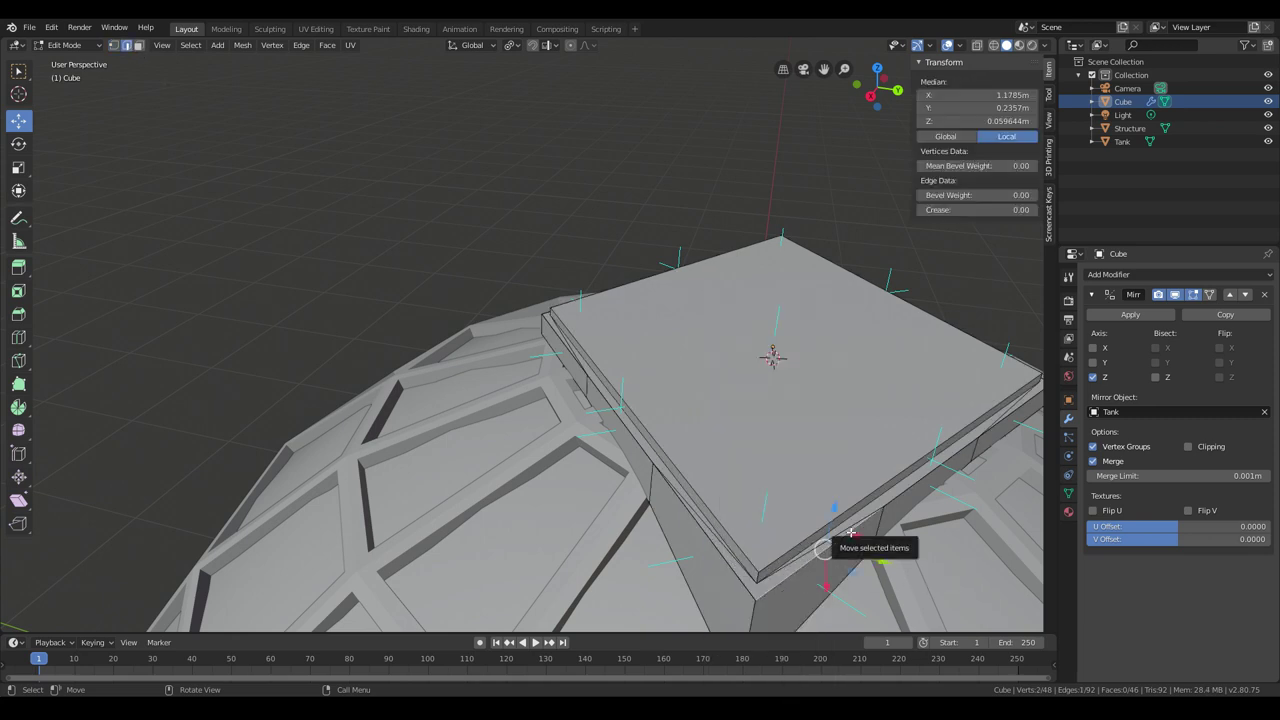
{"action": "left_click", "coordinate": [849, 532]}
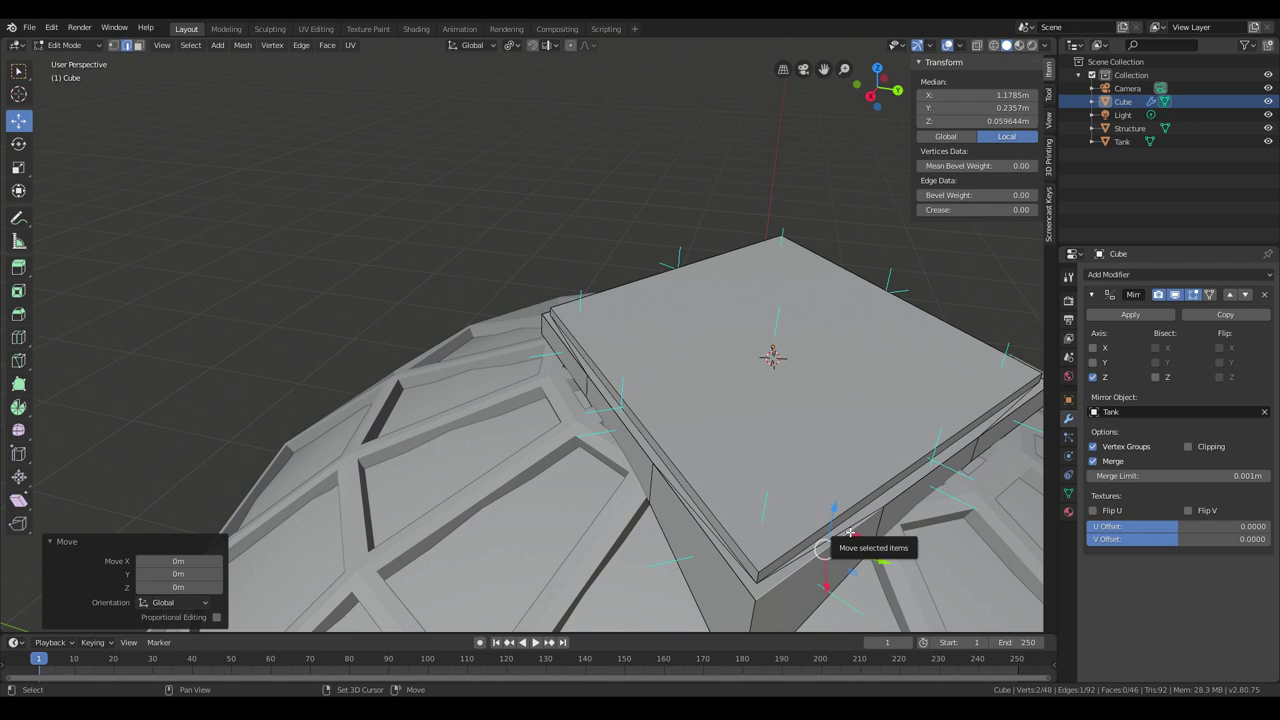
{"action": "left_click", "coordinate": [905, 491], "text": "alt"}
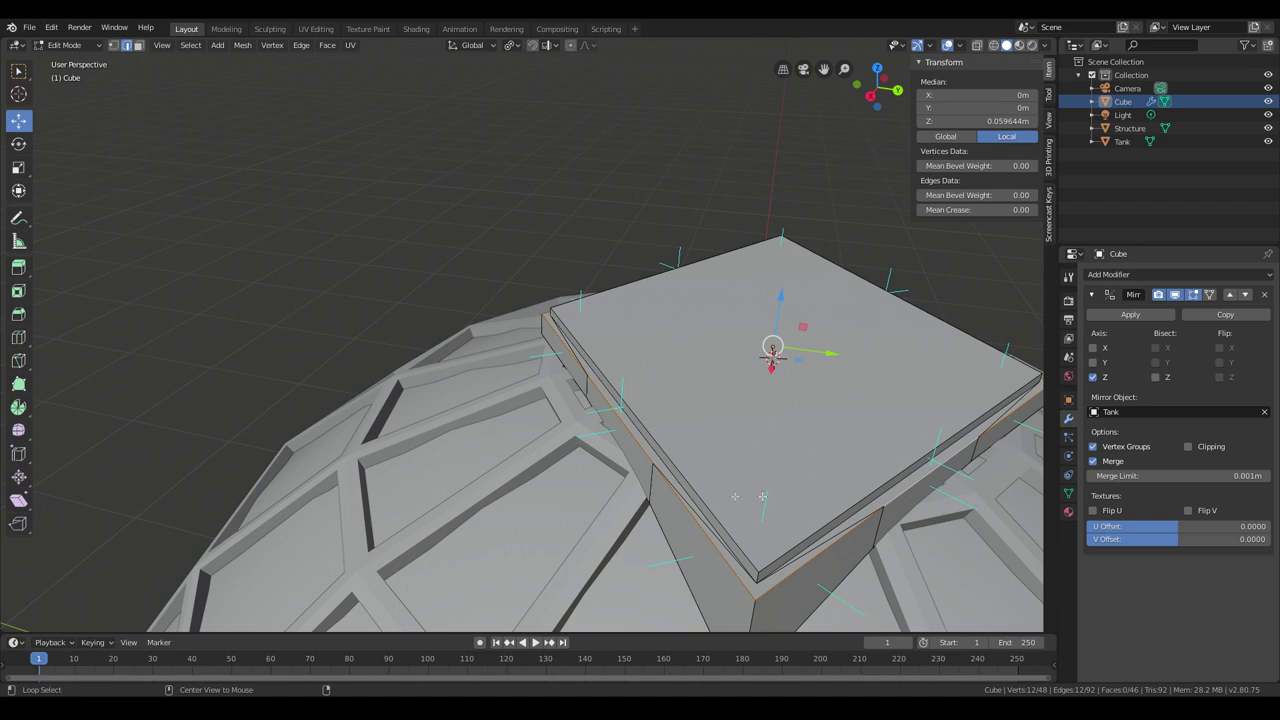
{"action": "middle_click_drag", "start_coordinate": [762, 496], "coordinate": [337, 476]}
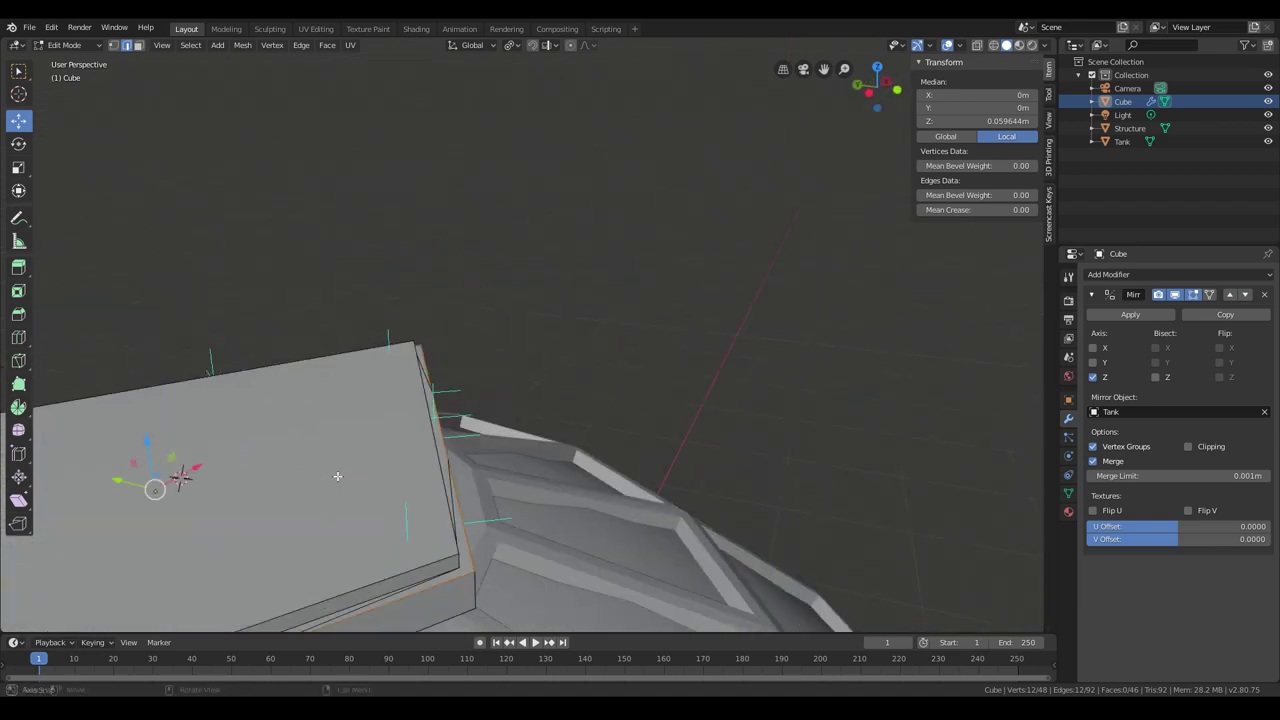
{"action": "scroll", "coordinate": [505, 517], "scroll_direction": "down", "scroll_amount": 3}
{"action": "middle_click_drag", "start_coordinate": [112, 529], "coordinate": [558, 421]}
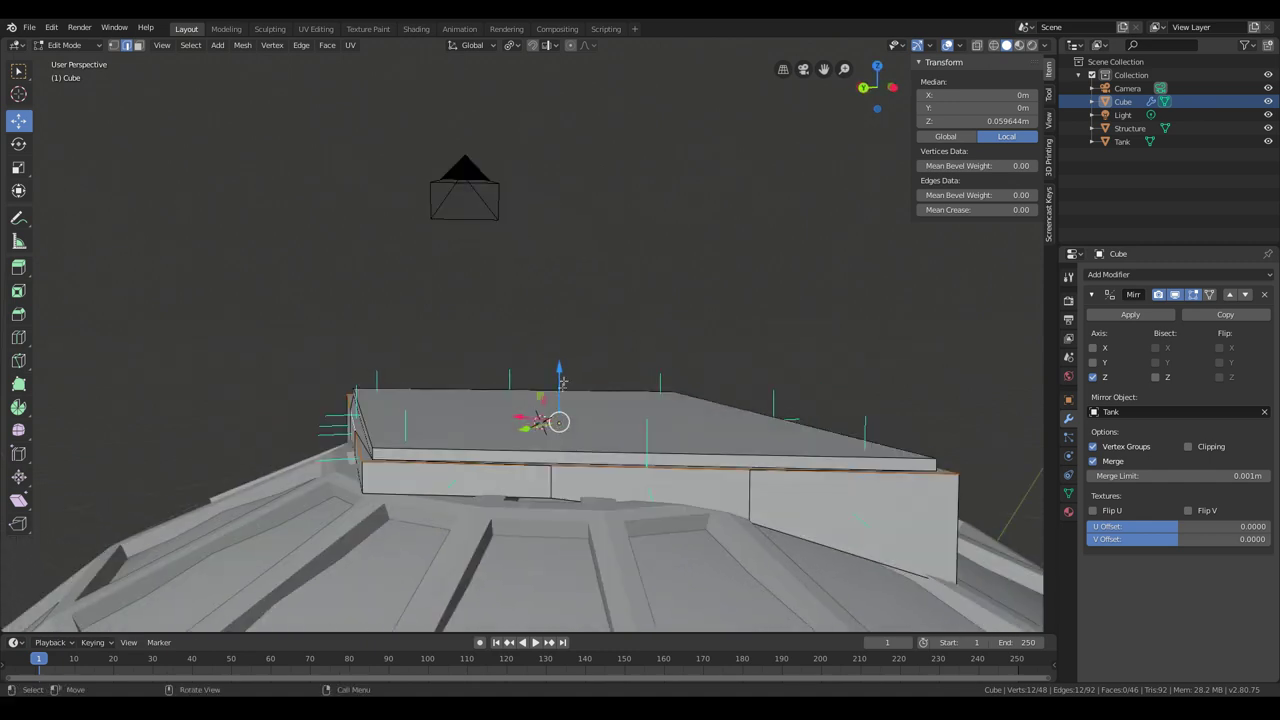
{"action": "mouse_move", "coordinate": [562, 382]}
{"action": "left_mouse_down"}
{"action": "mouse_move", "coordinate": [565, 355]}
{"action": "mouse_move", "coordinate": [562, 382]}
{"action": "left_mouse_up"}
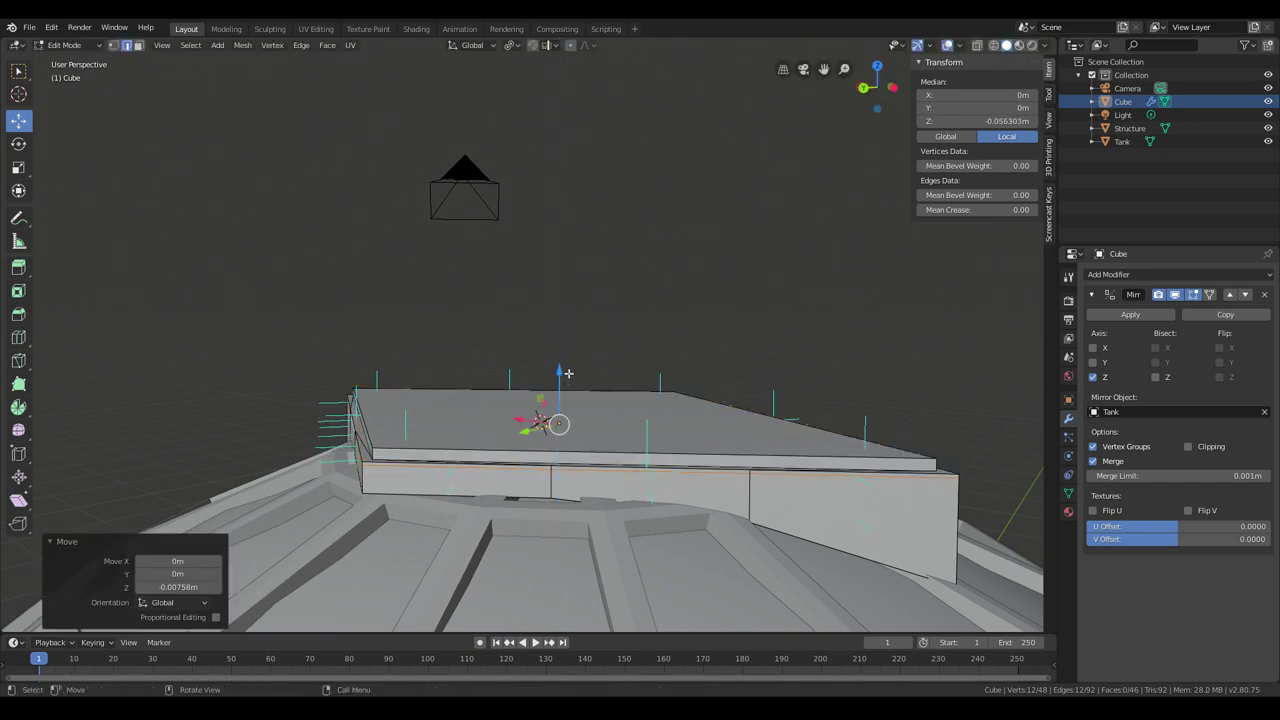
{"action": "middle_click_drag", "start_coordinate": [597, 380], "coordinate": [633, 392]}
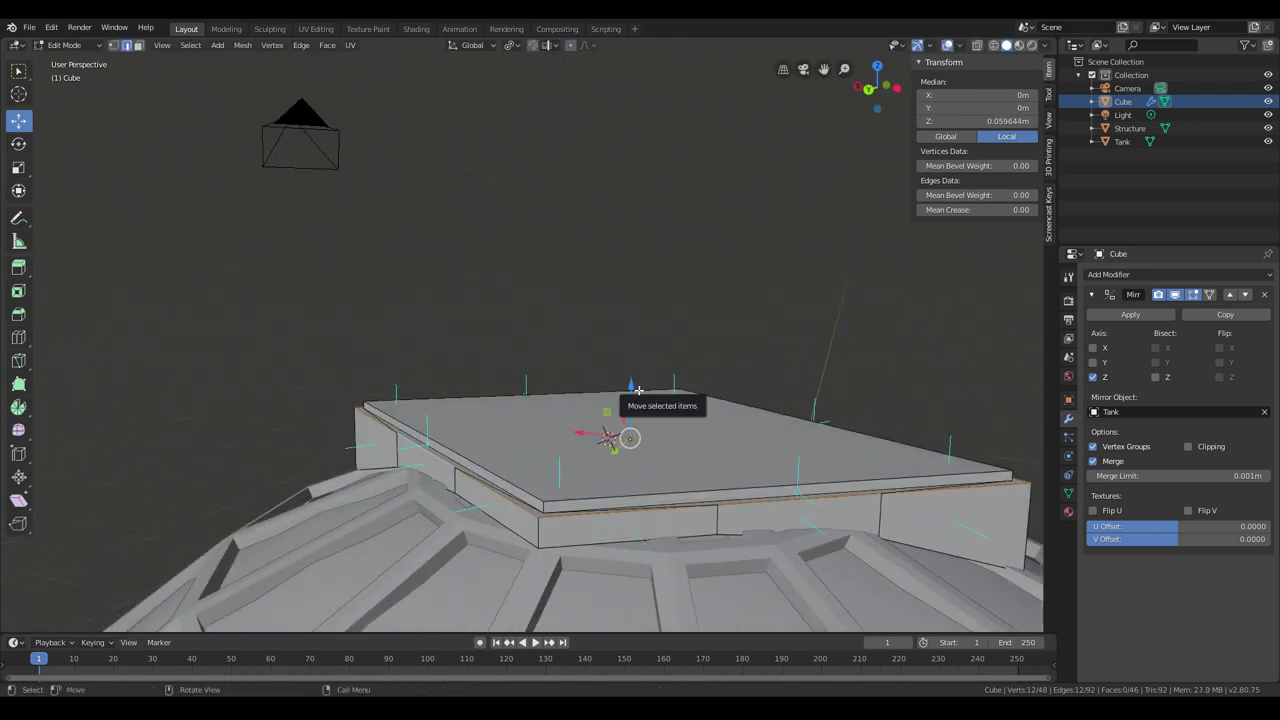
Step: Cancel the rim loop scaling and select the whole slab mesh
{"action": "key", "text": "s"}
{"action": "mouse_move", "coordinate": [632, 438]}
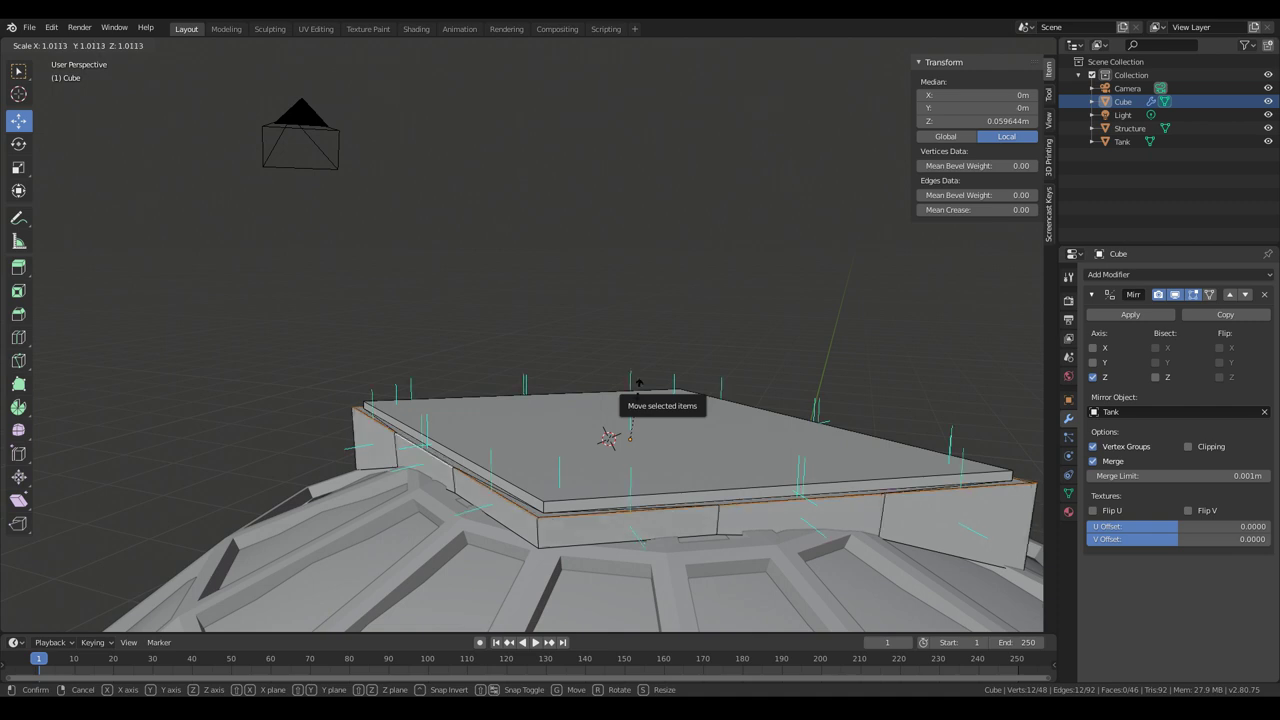
{"action": "right_click", "coordinate": [638, 383]}
{"action": "middle_click_drag", "start_coordinate": [638, 383], "coordinate": [674, 260]}
{"action": "key", "text": "a"}
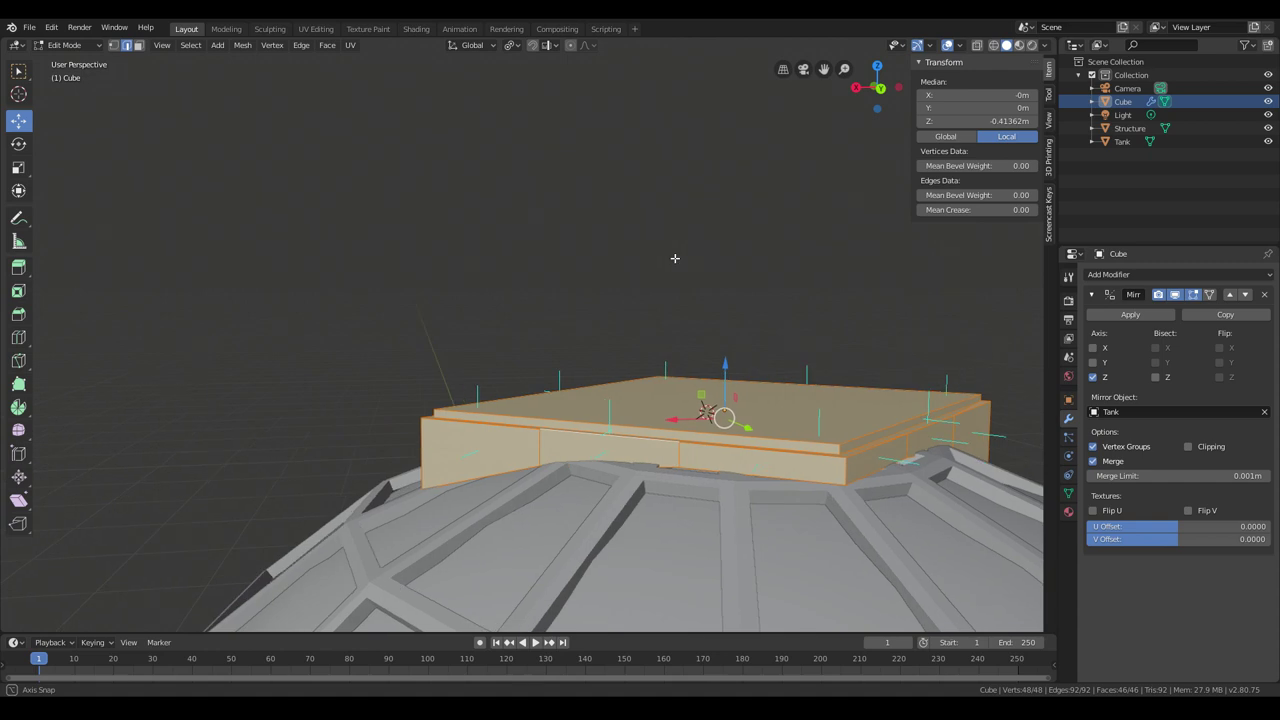
Step: Merge the slab's duplicate vertices by distance, removing 12 vertices
{"action": "left_click", "coordinate": [300, 47]}
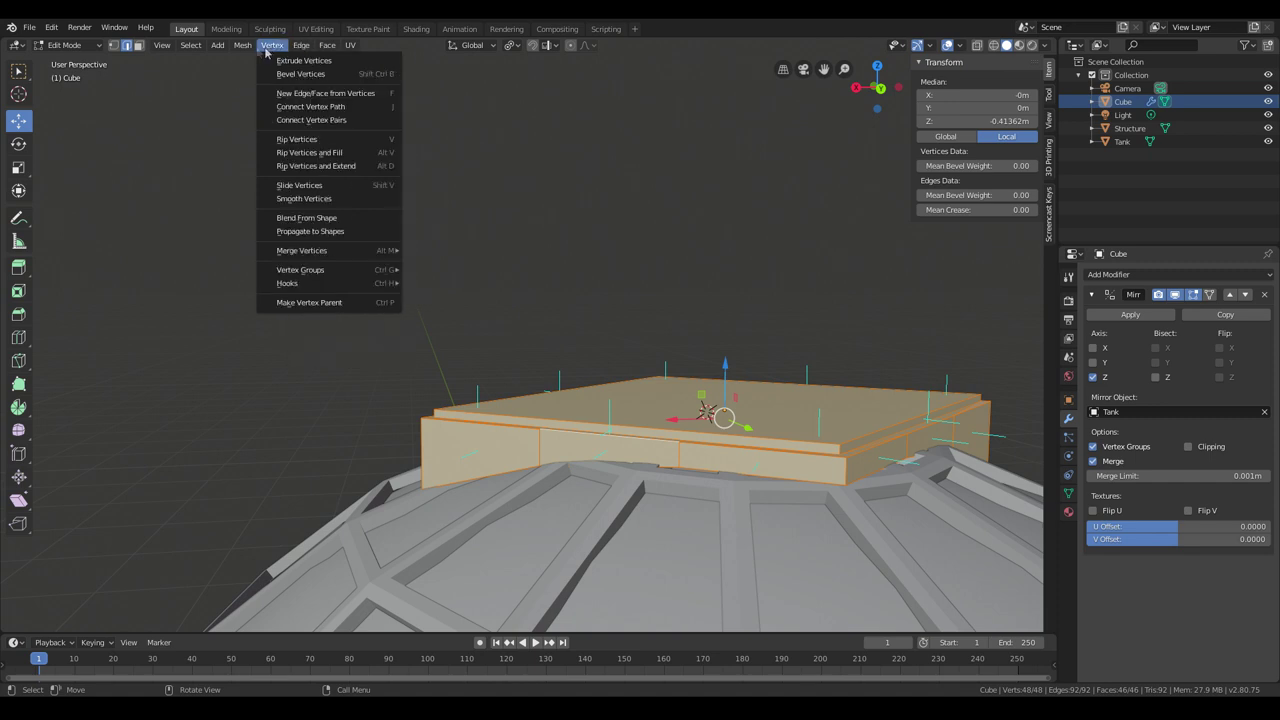
{"action": "mouse_move", "coordinate": [245, 50]}
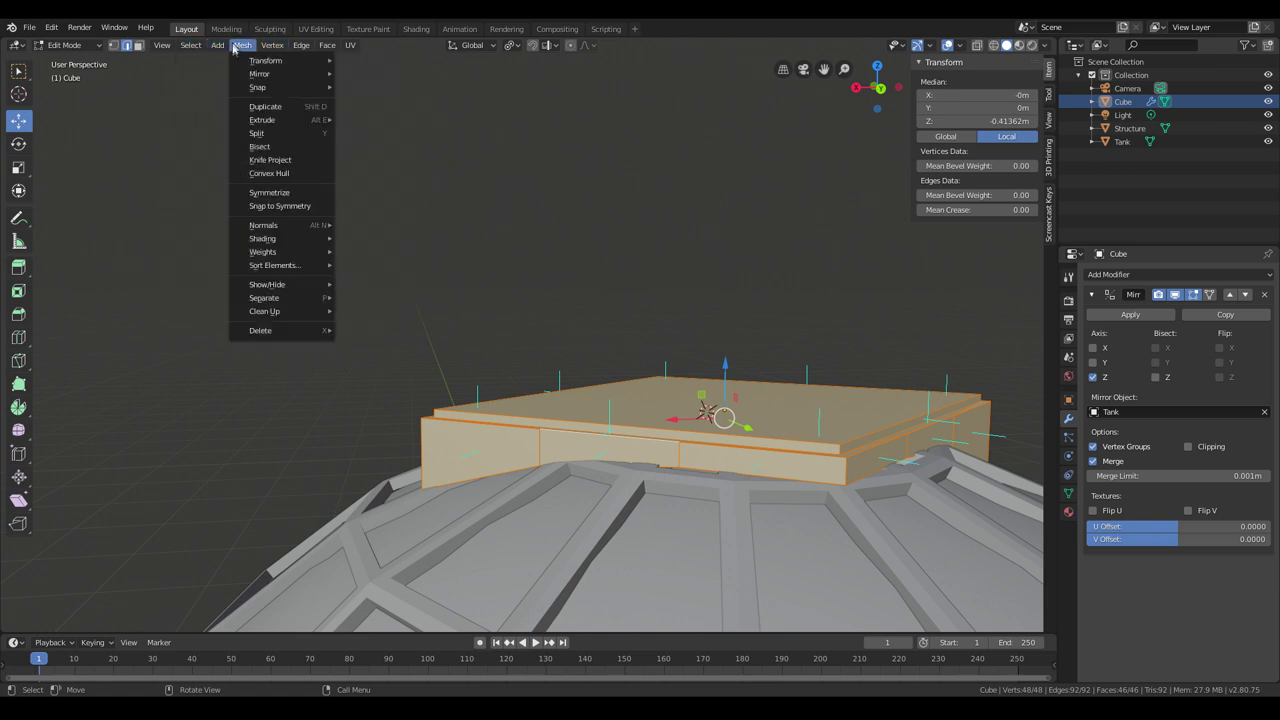
{"action": "mouse_move", "coordinate": [295, 314]}
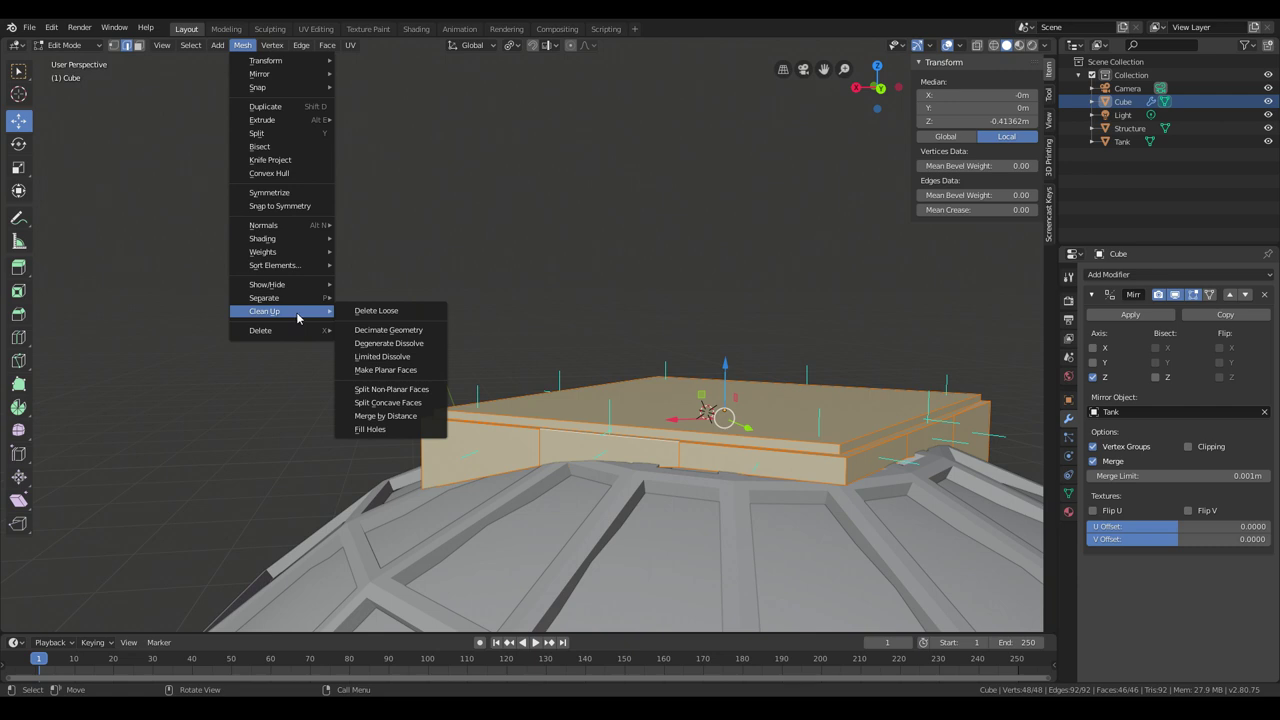
{"action": "left_click", "coordinate": [372, 416]}
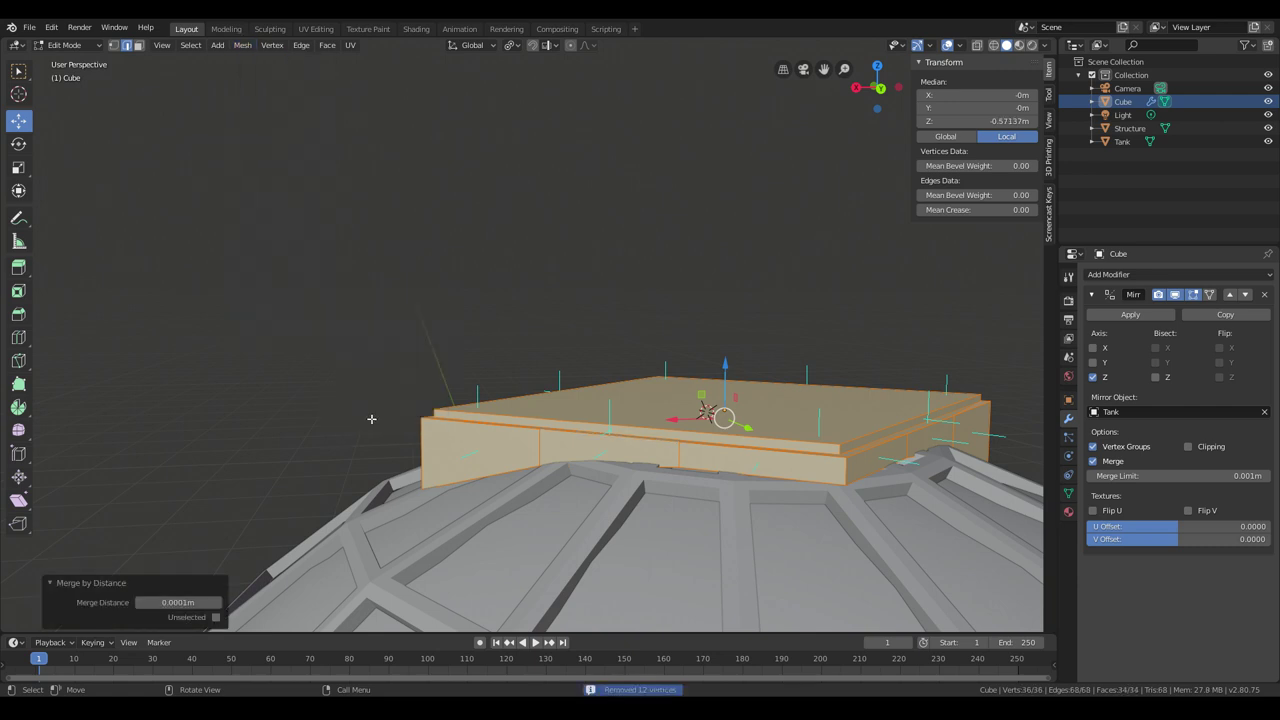
{"action": "middle_click_drag", "start_coordinate": [250, 540], "coordinate": [320, 545]}
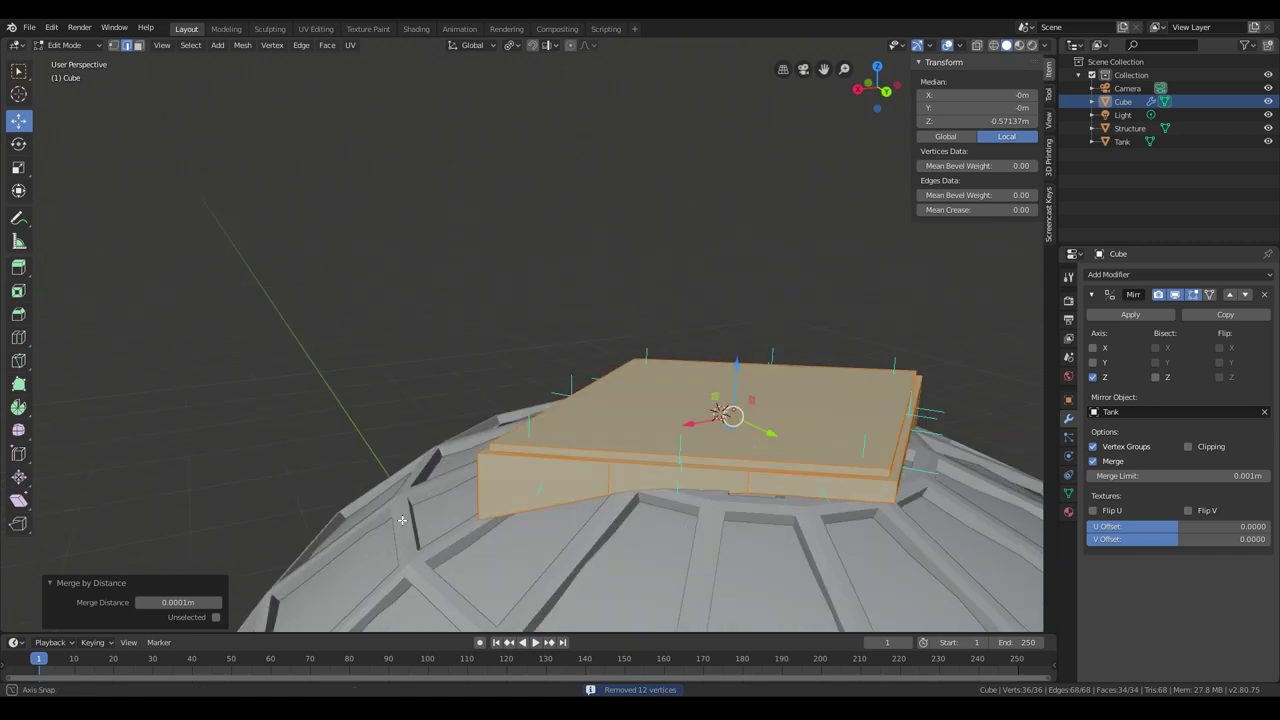
Step: Set the merge distance to 0.01 m, cancelling a trial larger distance
{"action": "left_click", "coordinate": [189, 603]}
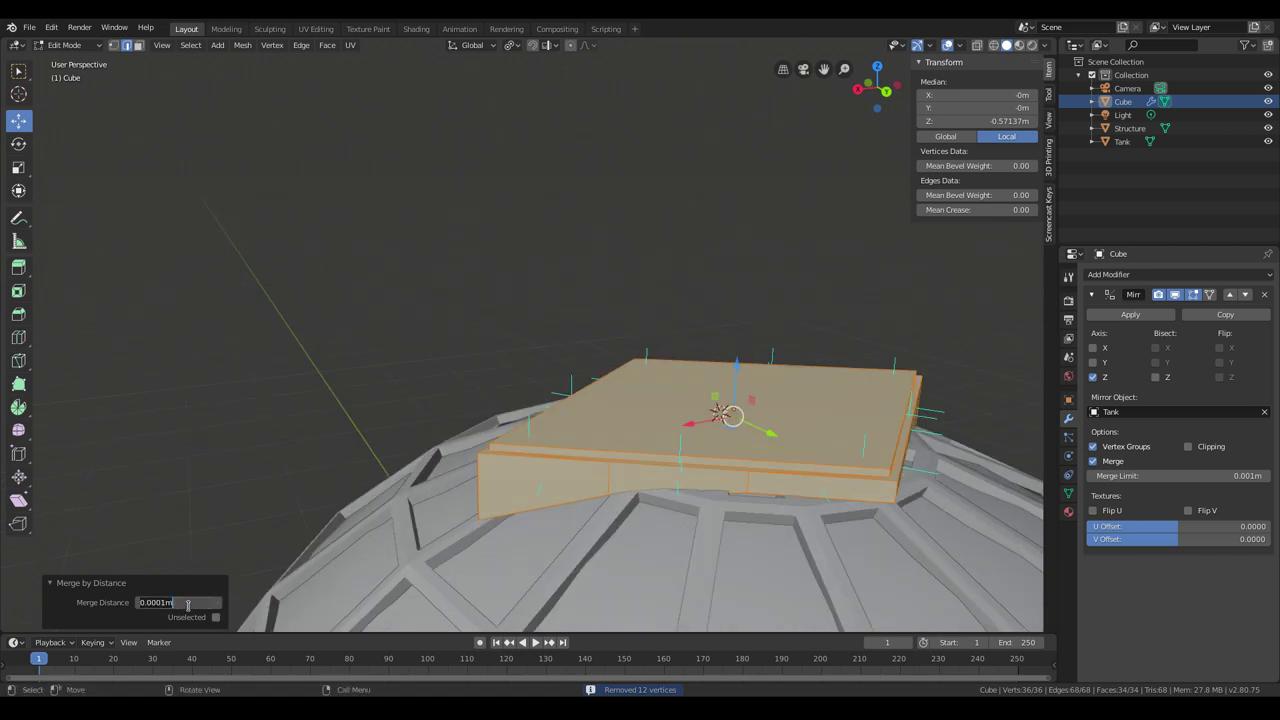
{"action": "type", "text": "01"}
{"action": "key", "text": "Return"}
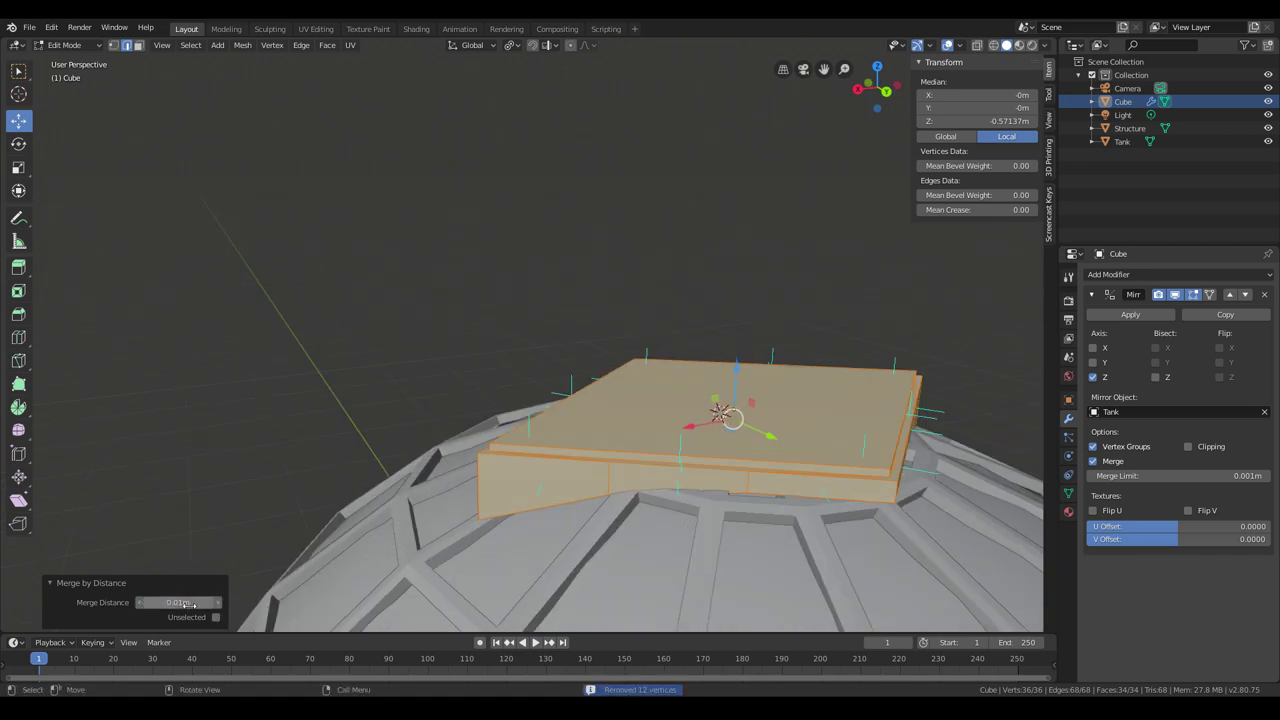
{"action": "mouse_move", "coordinate": [187, 604]}
{"action": "middle_mouse_down"}
{"action": "mouse_move", "coordinate": [215, 580]}
{"action": "mouse_move", "coordinate": [187, 604]}
{"action": "middle_mouse_up"}
{"action": "left_click_drag", "start_coordinate": [187, 603], "coordinate": [310, 603]}
{"action": "key", "text": "Escape"}
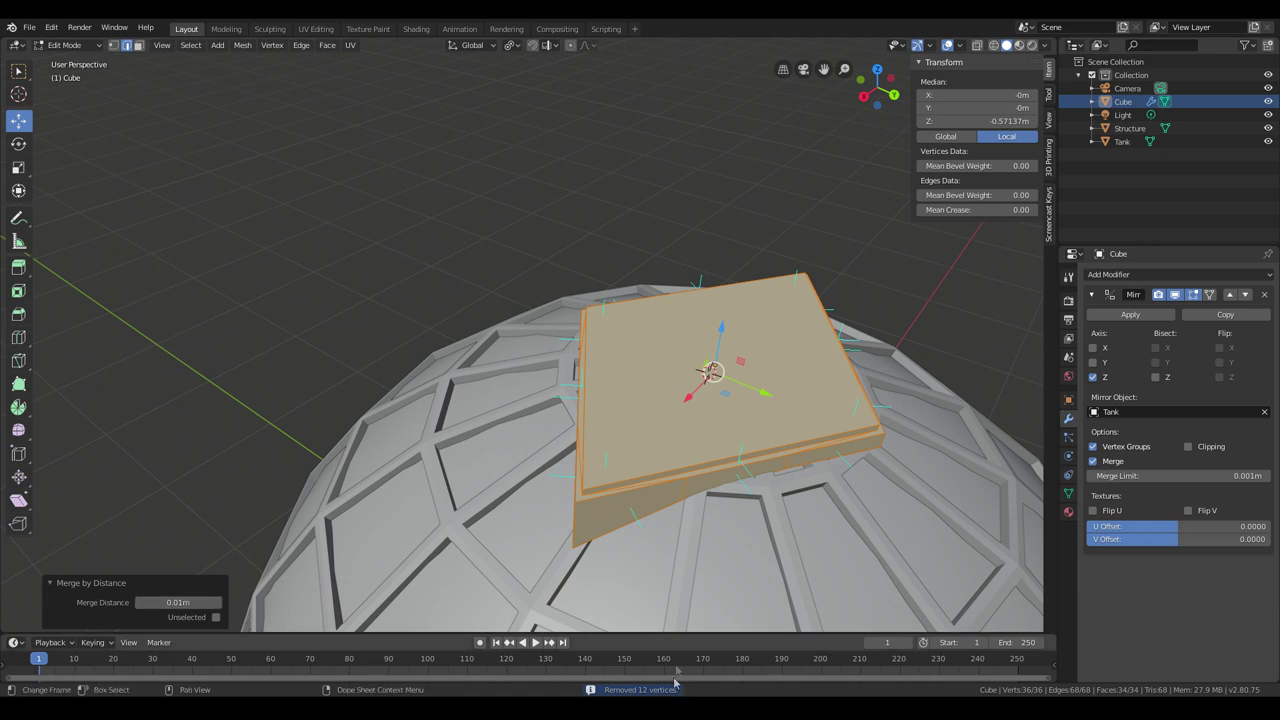
{"action": "middle_click_drag", "start_coordinate": [450, 480], "coordinate": [460, 350]}
Step: Add a Bevel modifier to the slab and drag its width up to 0.44 m
{"action": "left_click", "coordinate": [1268, 278]}
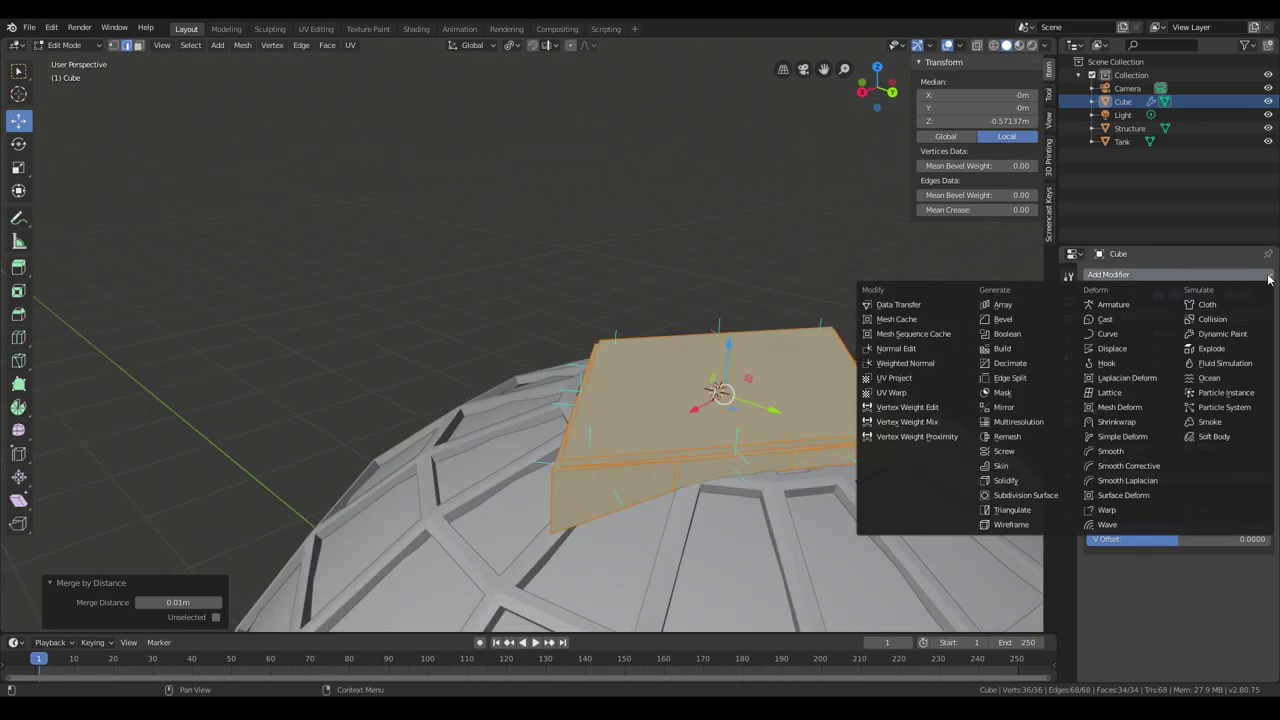
{"action": "left_click", "coordinate": [1040, 319]}
{"action": "middle_click_drag", "start_coordinate": [947, 306], "coordinate": [830, 236]}
{"action": "left_click_drag", "start_coordinate": [1157, 607], "coordinate": [1157, 607]}
{"action": "middle_click_drag", "start_coordinate": [745, 350], "coordinate": [739, 519]}
{"action": "middle_click_drag", "start_coordinate": [827, 520], "coordinate": [784, 495]}
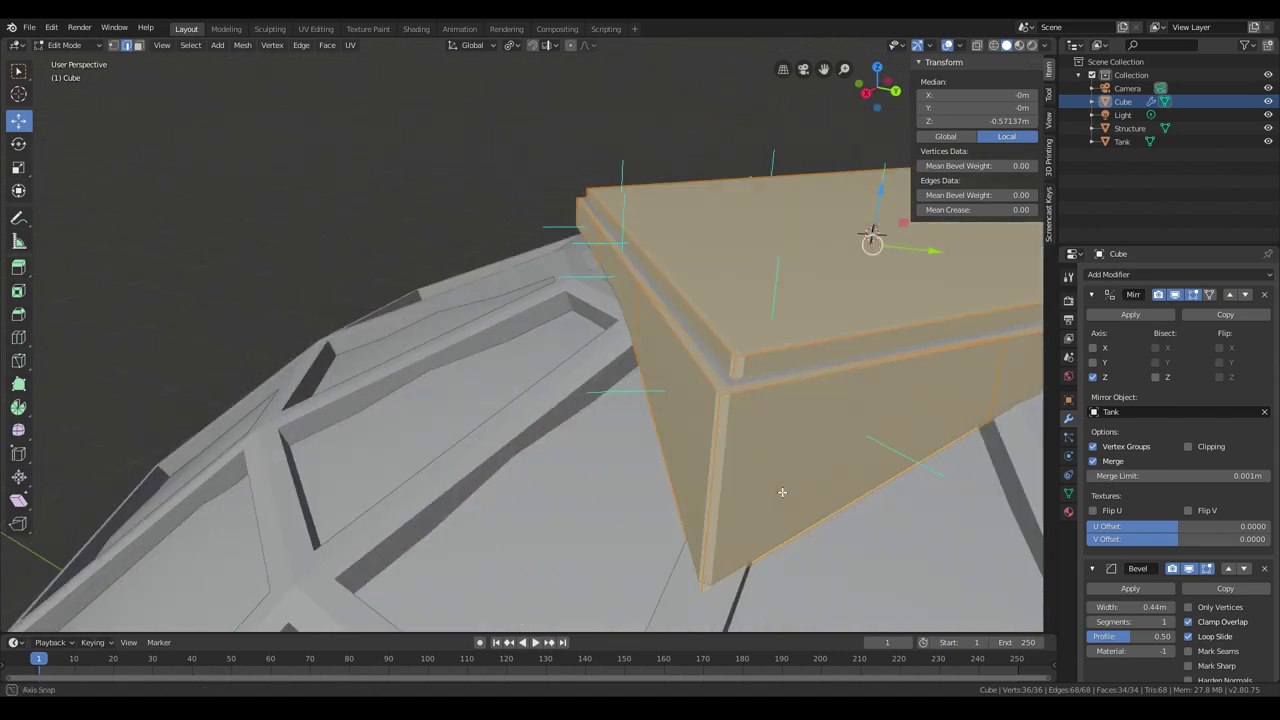
Step: Return to Object Mode, turn off Clamp Overlap and shrink the bevel width
{"action": "key", "text": "Tab"}
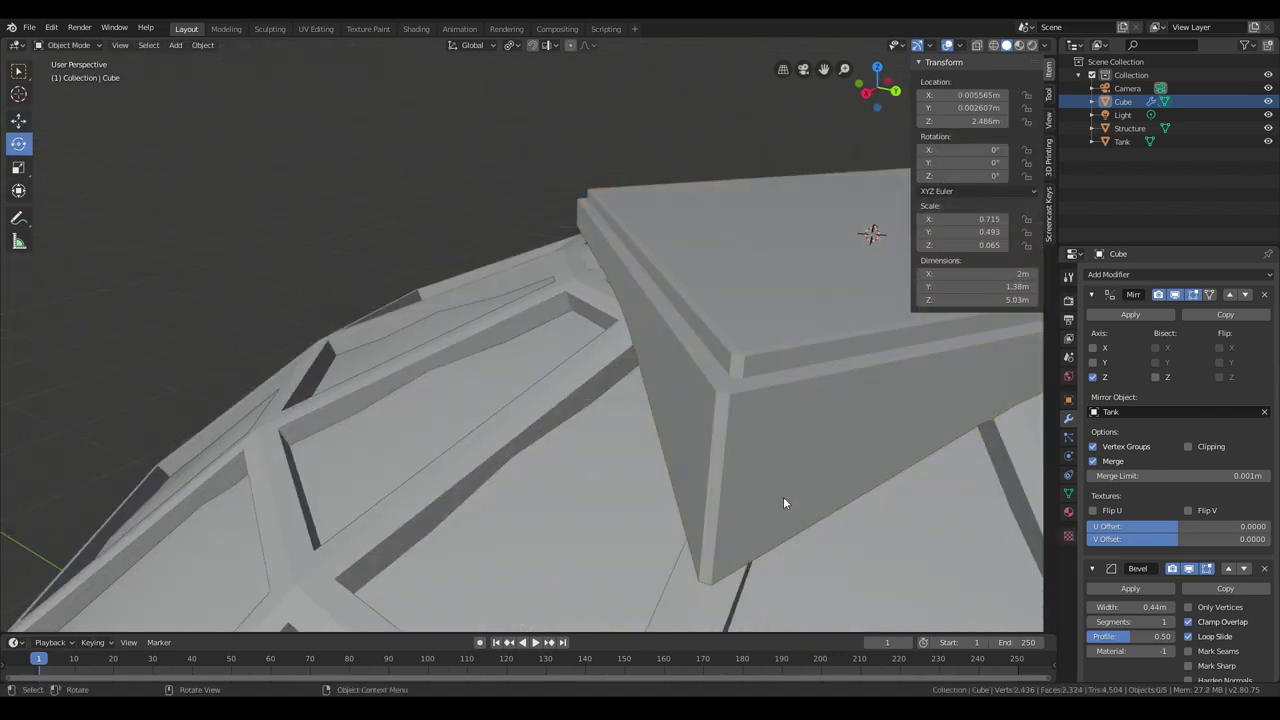
{"action": "middle_click_drag", "start_coordinate": [783, 496], "coordinate": [630, 481]}
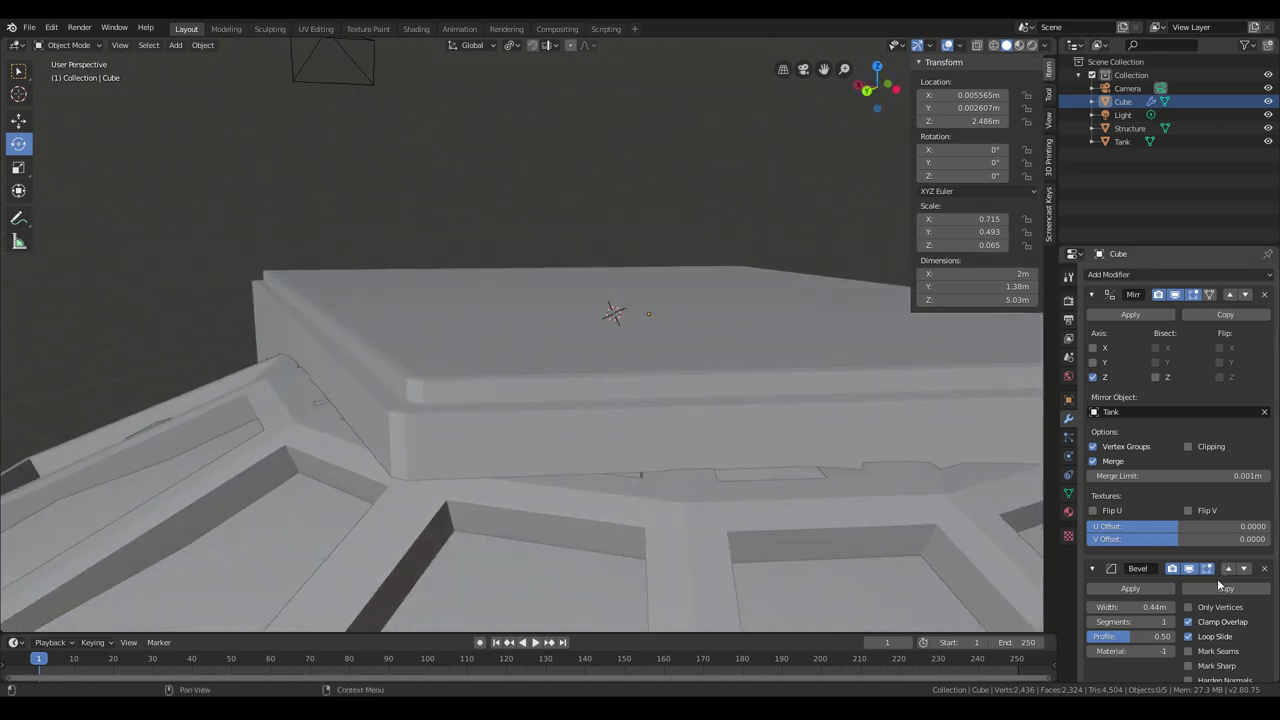
{"action": "left_click", "coordinate": [1188, 622]}
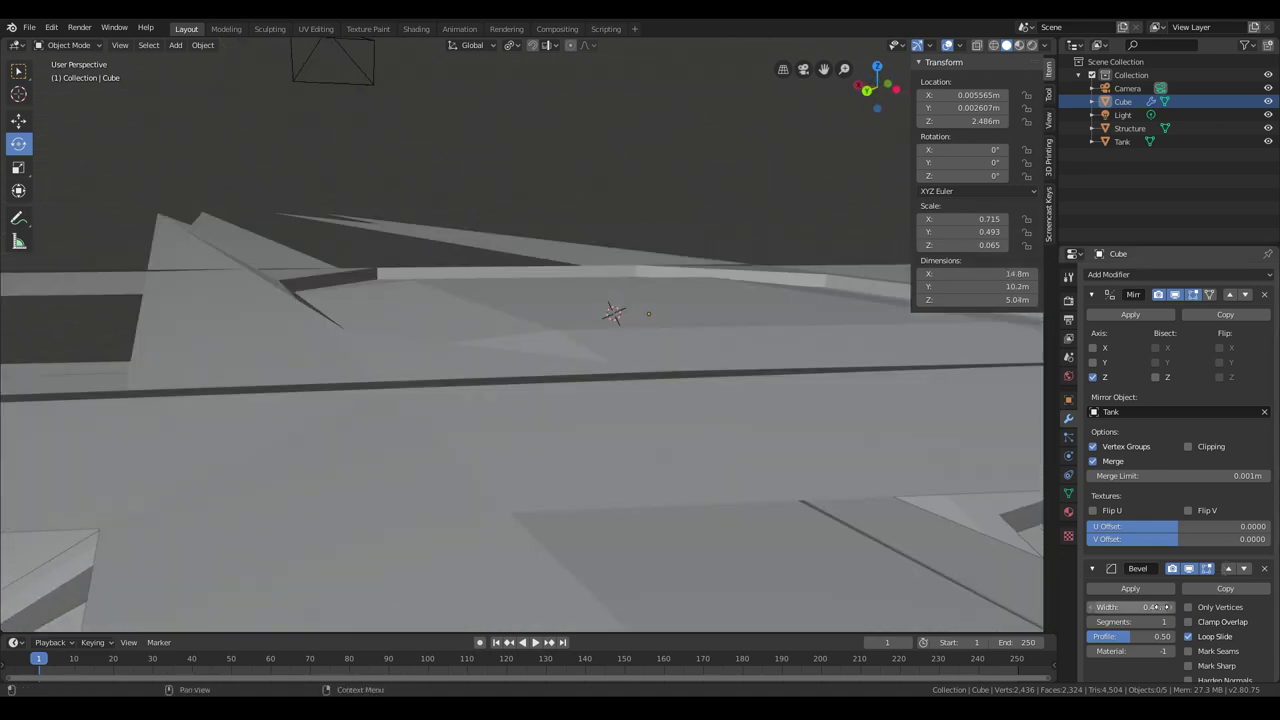
{"action": "left_click_drag", "start_coordinate": [1150, 607], "coordinate": [1068, 607]}
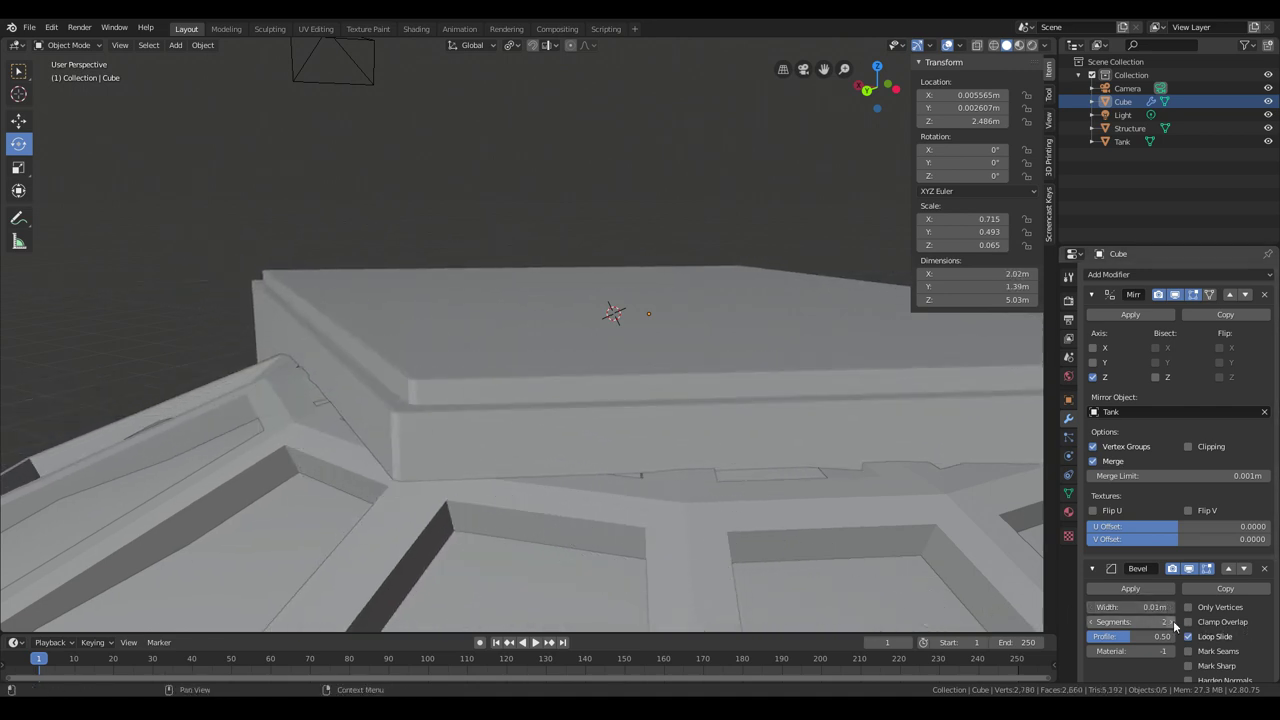
{"action": "middle_click_drag", "start_coordinate": [788, 511], "coordinate": [688, 403]}
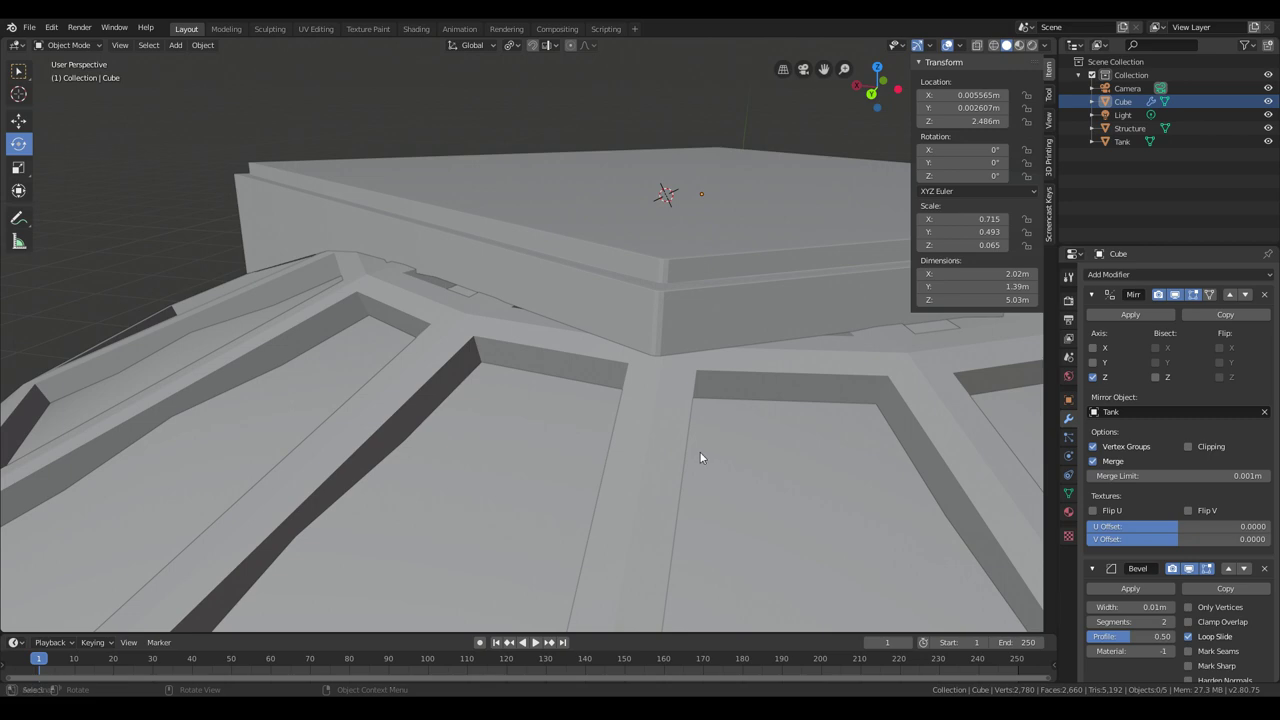
{"action": "mouse_move", "coordinate": [700, 457]}
{"action": "middle_mouse_down"}
{"action": "mouse_move", "coordinate": [709, 463]}
{"action": "mouse_move", "coordinate": [686, 466]}
{"action": "middle_mouse_up"}
{"action": "scroll", "coordinate": [682, 461], "scroll_direction": "up", "scroll_amount": 5}
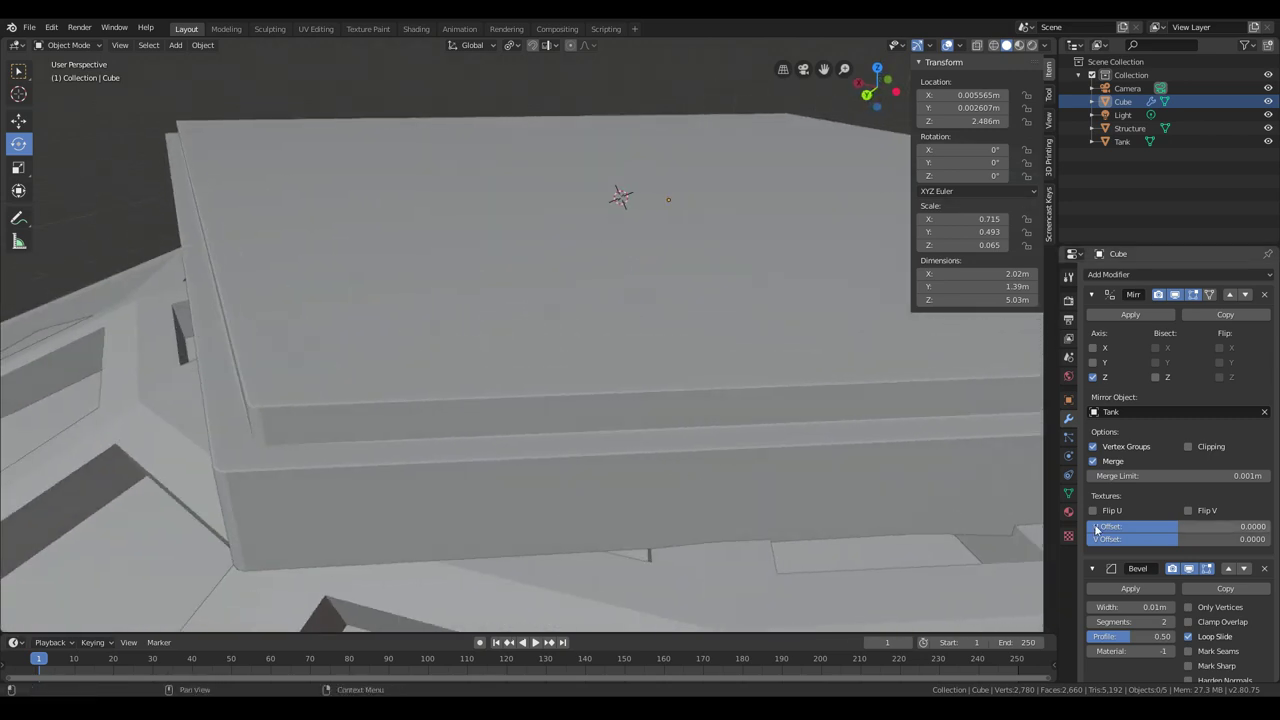
Step: Enter a smaller bevel width of 0.015 m for softly rounded edges
{"action": "left_click", "coordinate": [1158, 607]}
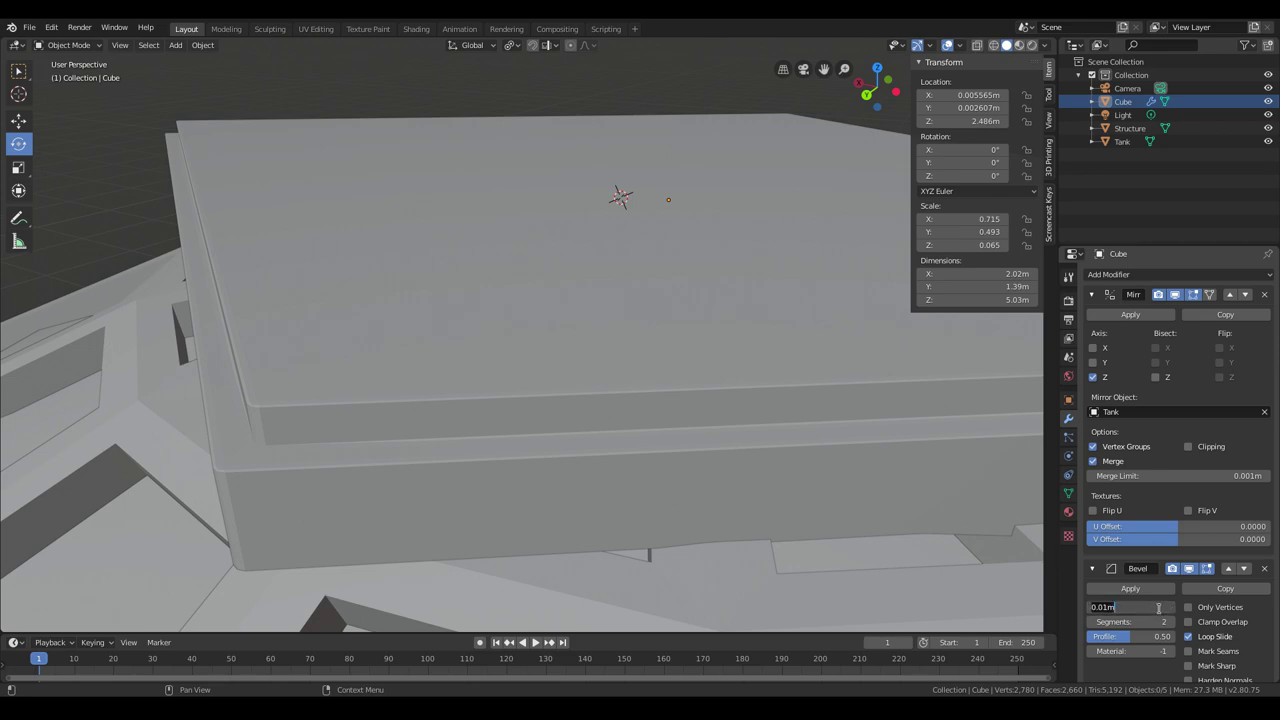
{"action": "type", "text": ".01"}
{"action": "key", "text": "Return"}
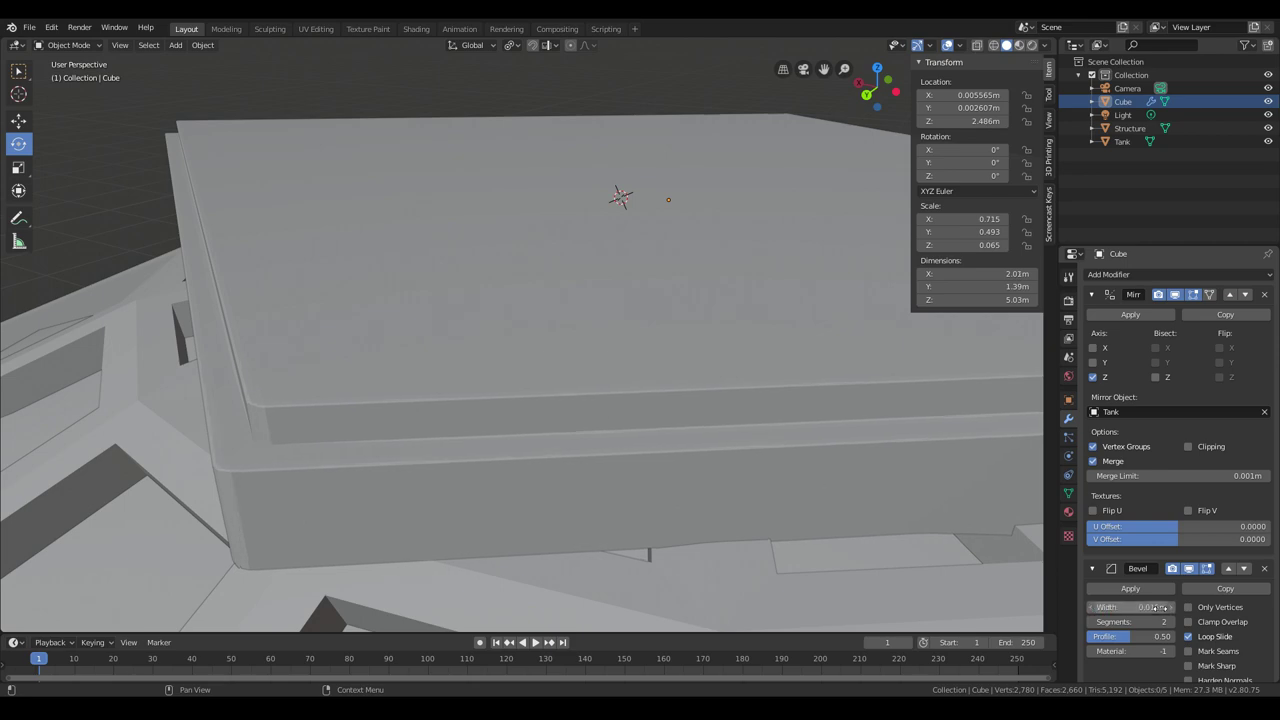
{"action": "middle_click_drag", "start_coordinate": [648, 456], "coordinate": [700, 392]}
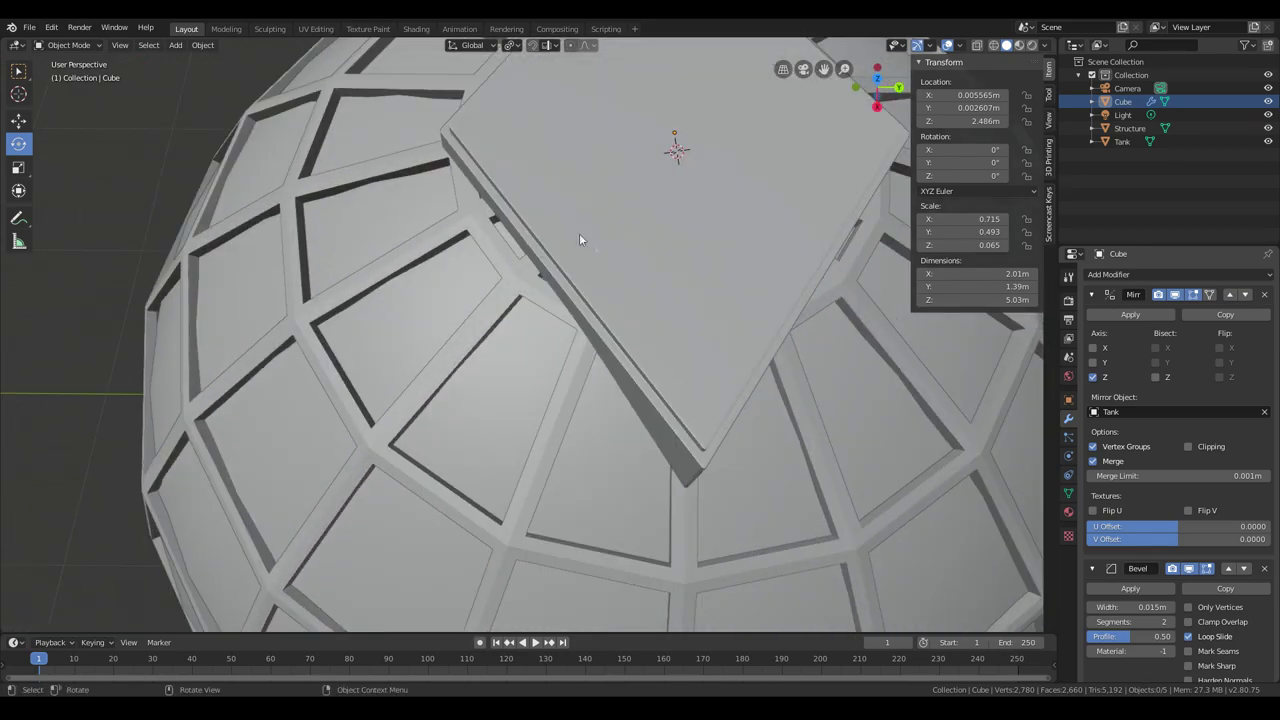
{"action": "middle_click_drag", "start_coordinate": [579, 233], "coordinate": [572, 373]}
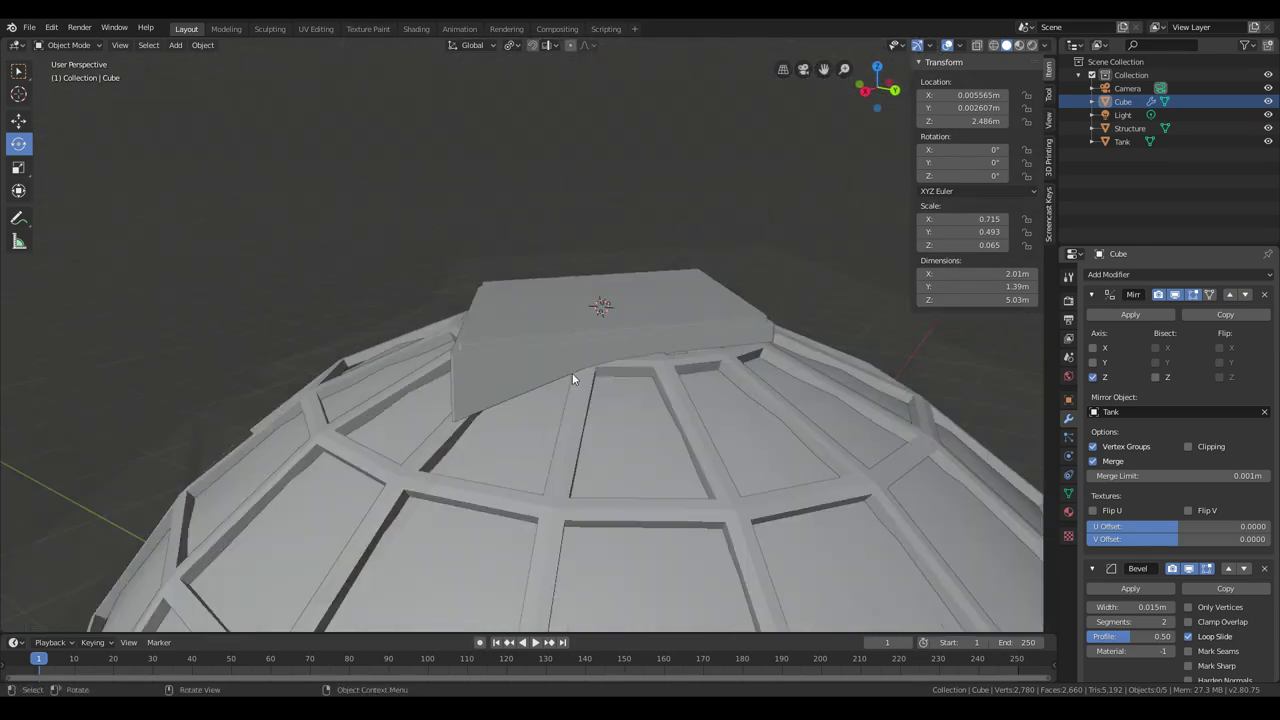
Step: Zoom out to a level front view of the whole tank and open the Light's Outliner menu
{"action": "scroll", "coordinate": [572, 373], "scroll_direction": "down", "scroll_amount": 6}
{"action": "middle_click_drag", "start_coordinate": [608, 428], "coordinate": [522, 283]}
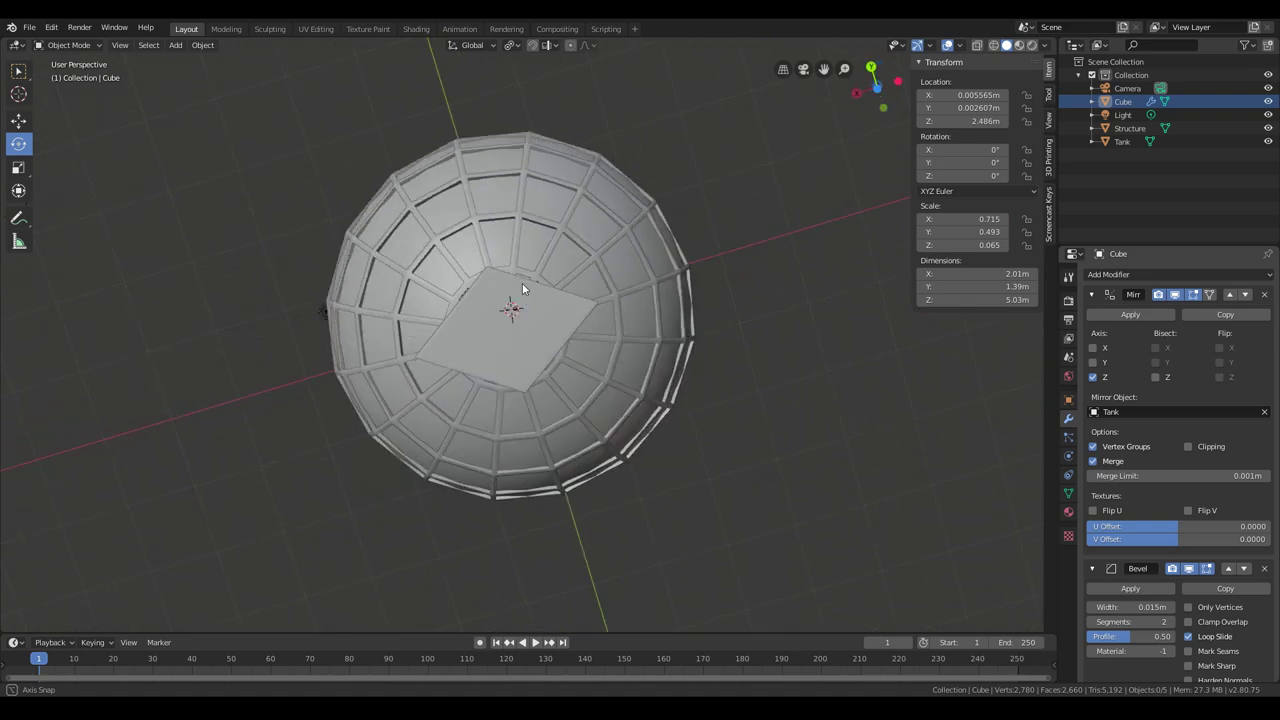
{"action": "scroll", "coordinate": [630, 388], "scroll_direction": "down", "scroll_amount": 4}
{"action": "middle_click_drag", "start_coordinate": [630, 388], "coordinate": [695, 461]}
{"action": "middle_click_drag", "start_coordinate": [610, 437], "coordinate": [745, 455]}
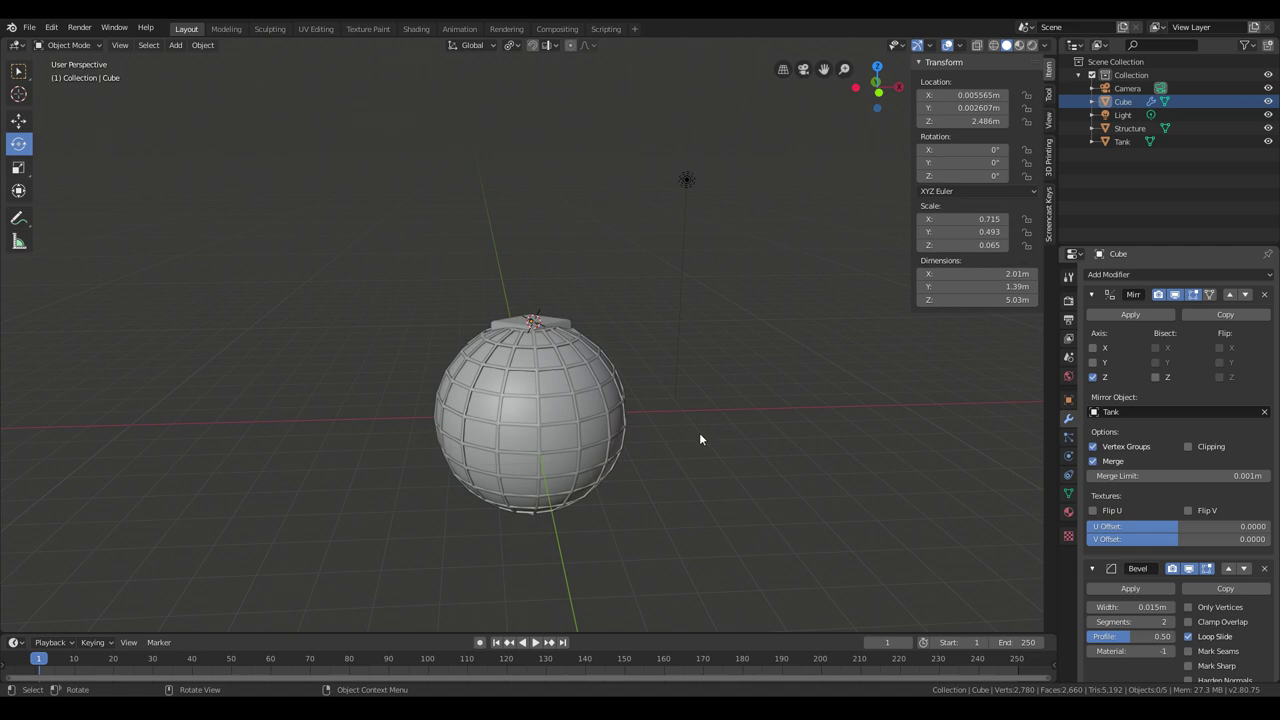
{"action": "middle_click_drag", "start_coordinate": [703, 425], "coordinate": [702, 412]}
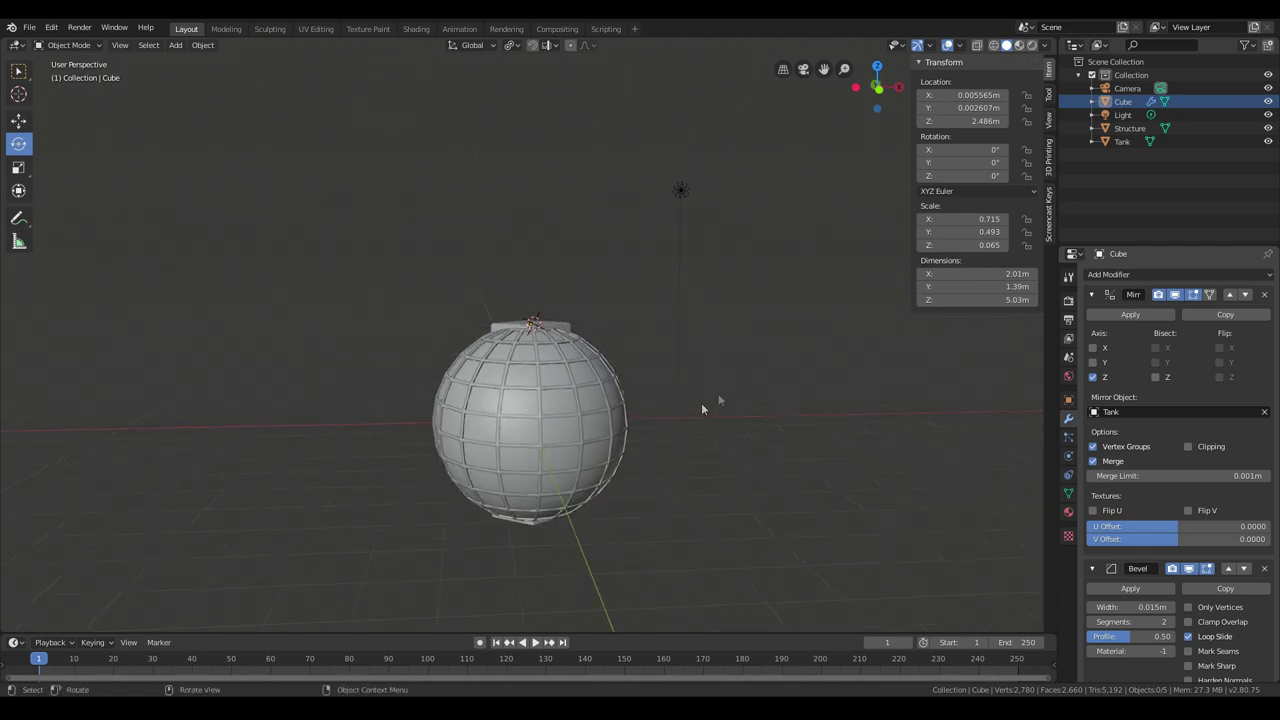
{"action": "right_click", "coordinate": [1124, 111]}
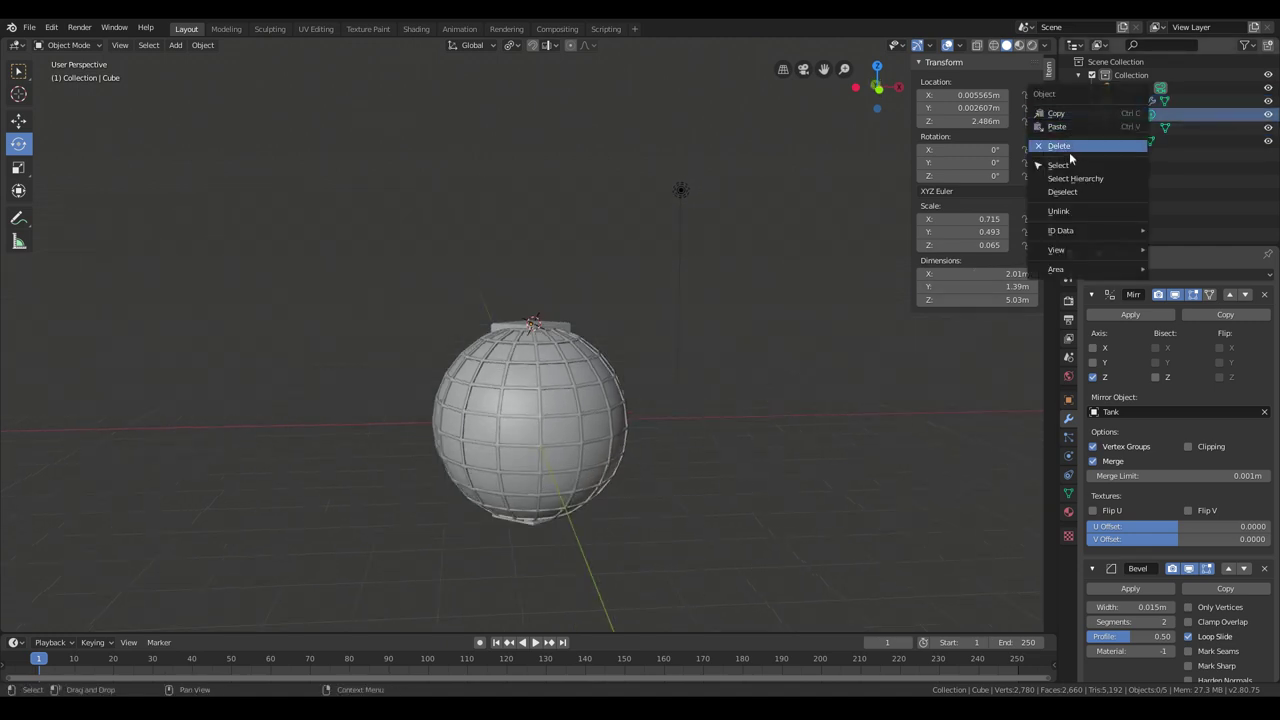
Step: Delete the Light and Camera objects from the Outliner
{"action": "left_click", "coordinate": [1069, 146]}
{"action": "right_click", "coordinate": [1129, 84]}
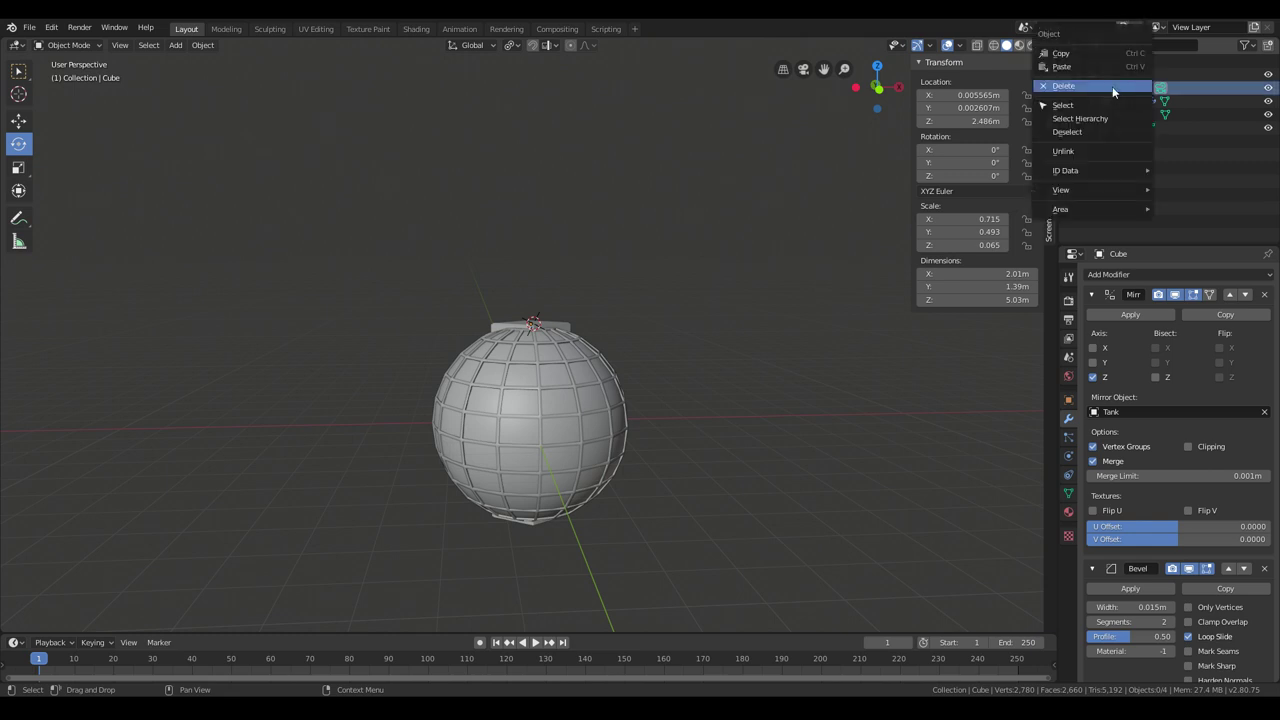
{"action": "left_click", "coordinate": [1112, 86]}
{"action": "middle_click_drag", "start_coordinate": [738, 239], "coordinate": [762, 268]}
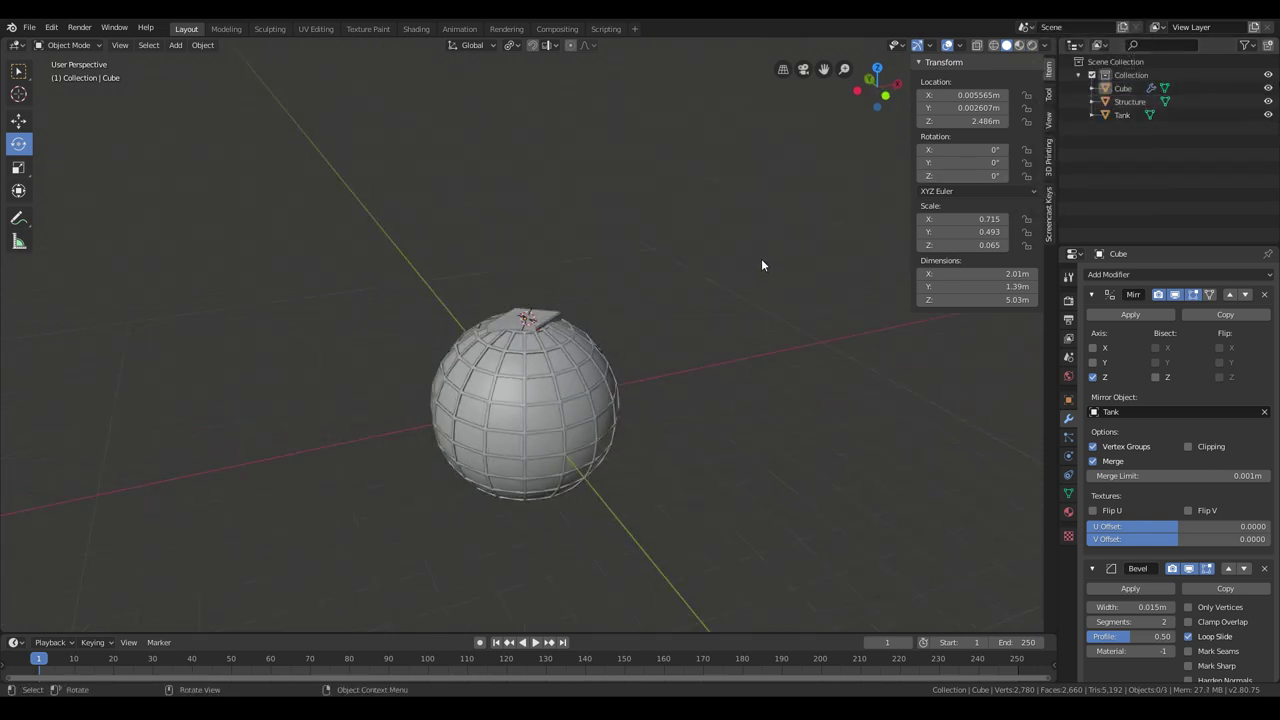
{"action": "middle_click_drag", "start_coordinate": [776, 311], "coordinate": [751, 264]}
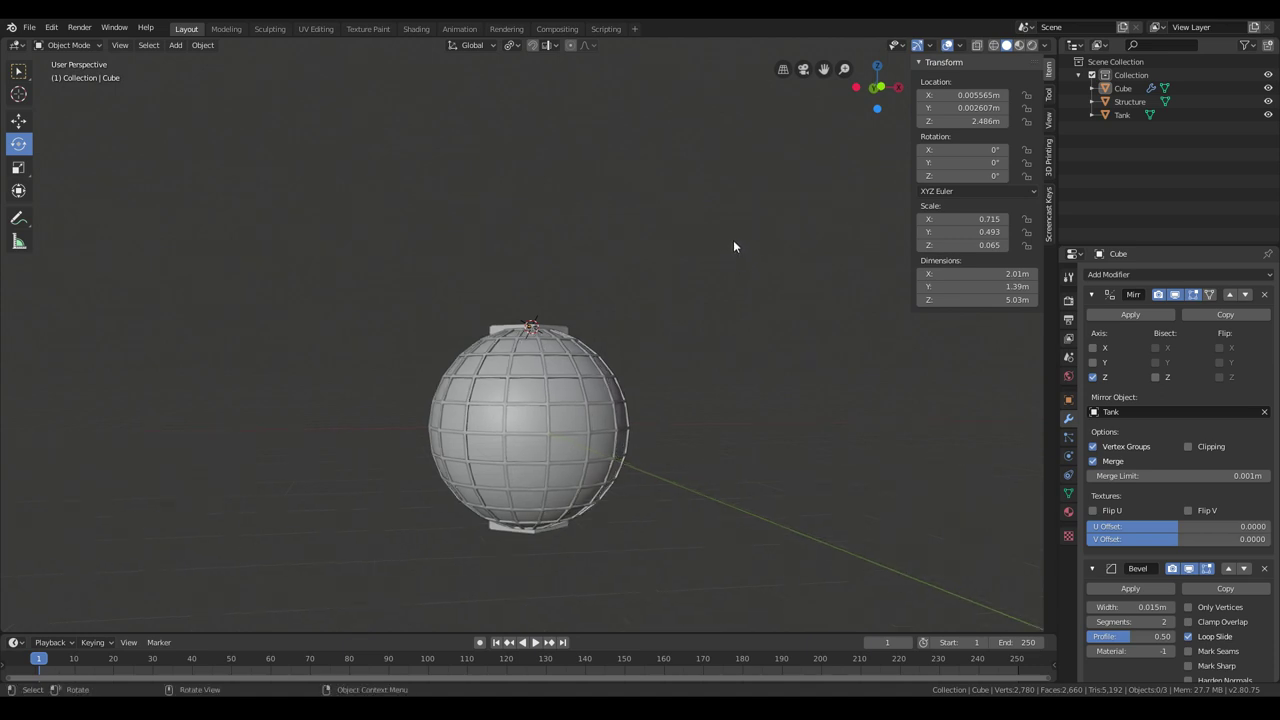
{"action": "middle_click_drag", "start_coordinate": [734, 246], "coordinate": [742, 192]}
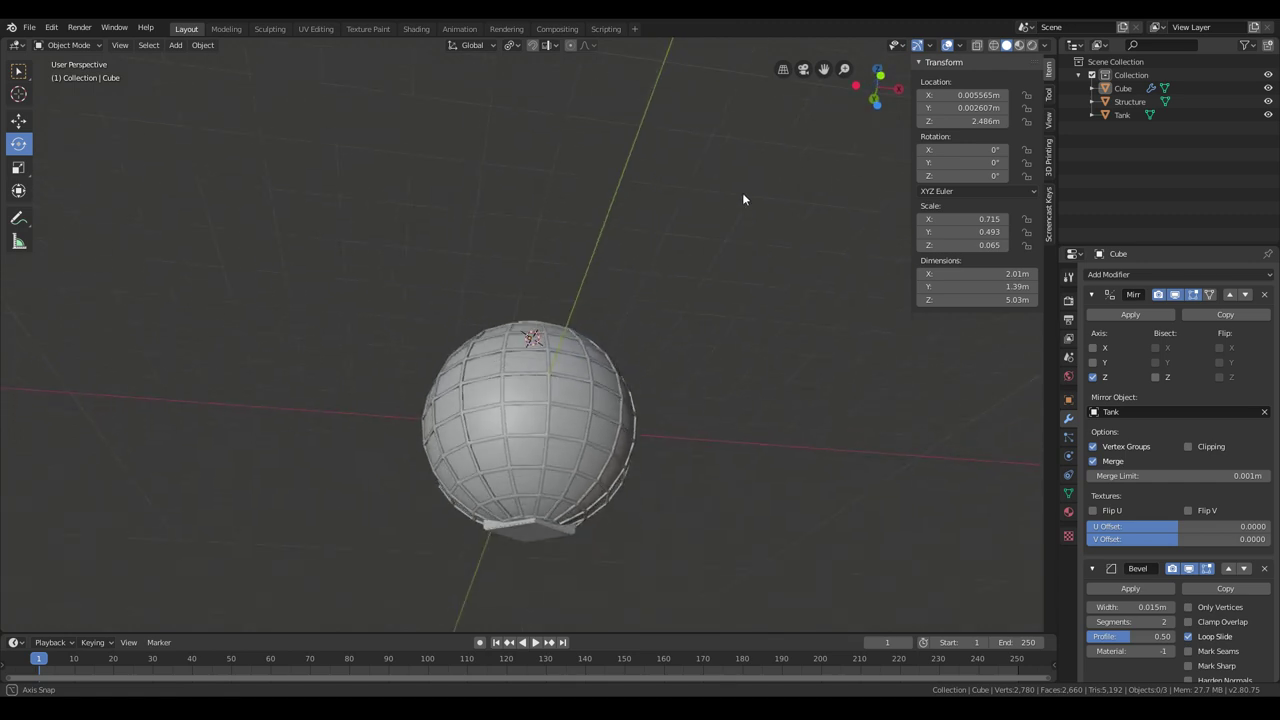
Step: Switch to the UV Editing workspace and show the sidebar transform values
{"action": "left_click", "coordinate": [314, 29]}
{"action": "scroll", "coordinate": [418, 265], "scroll_direction": "up", "scroll_amount": 2}
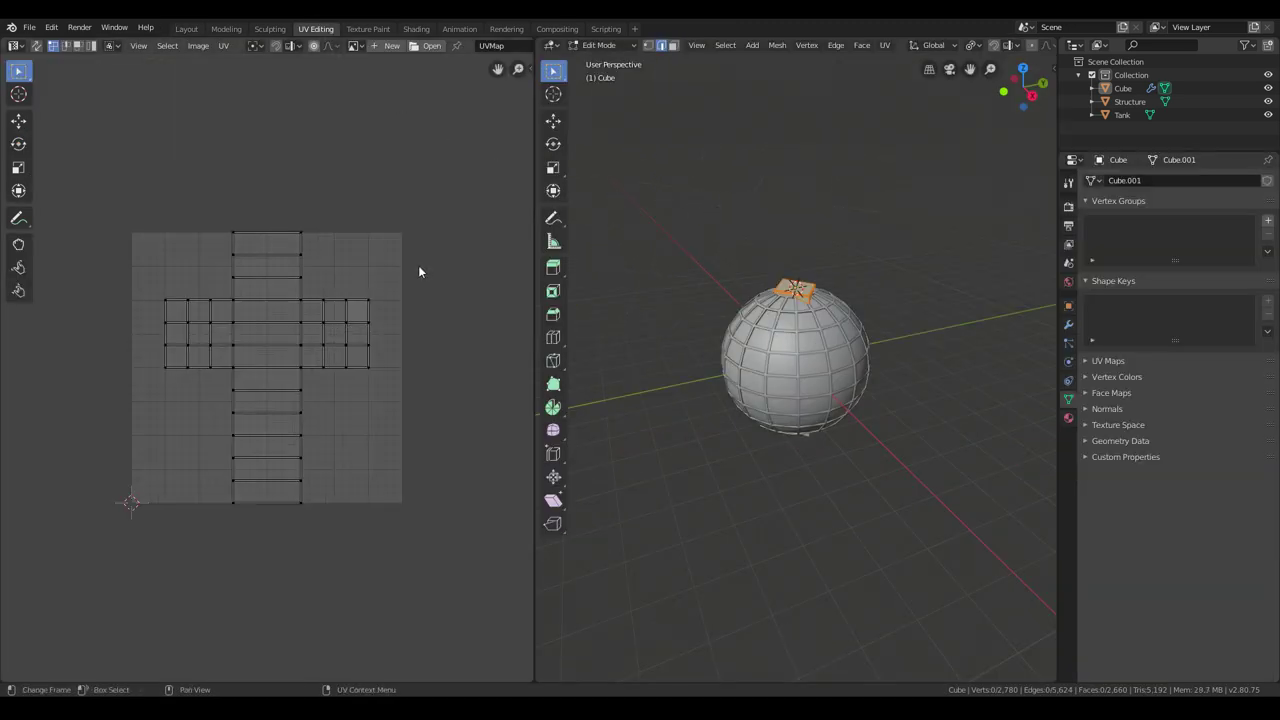
{"action": "scroll", "coordinate": [419, 270], "scroll_direction": "up", "scroll_amount": 2}
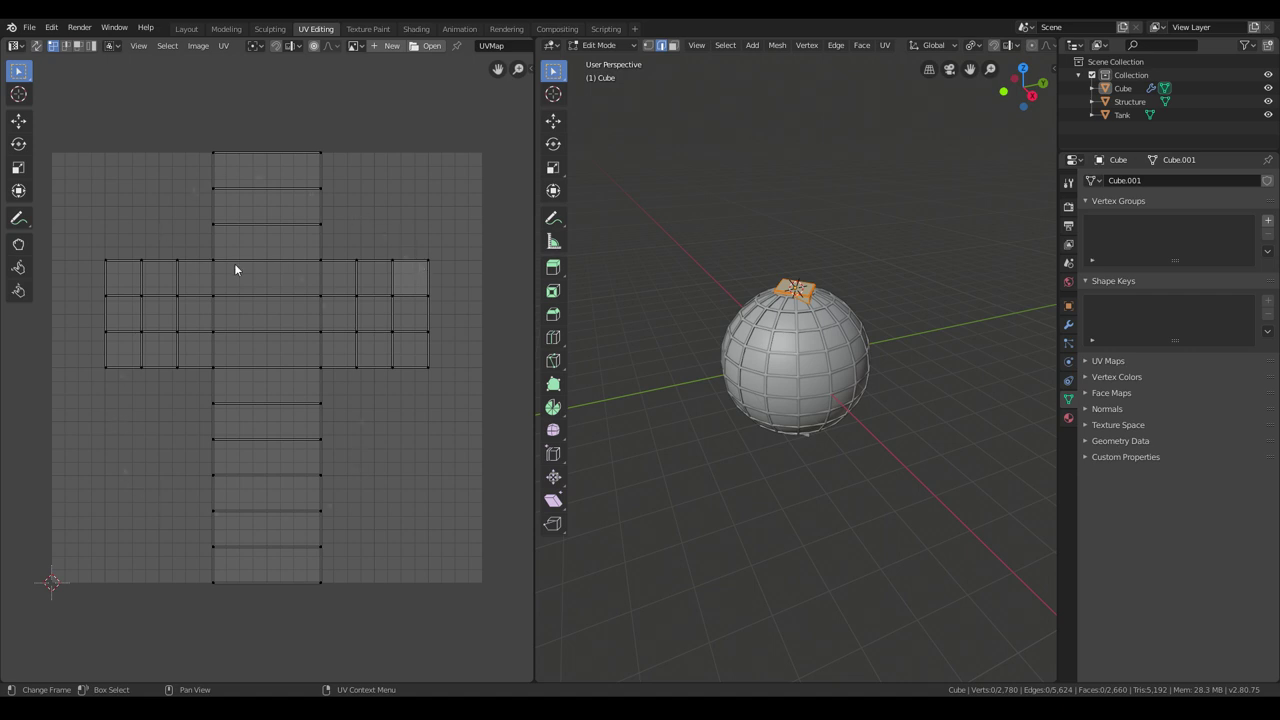
{"action": "key", "text": "n"}
{"action": "scroll", "coordinate": [872, 430], "scroll_direction": "up", "scroll_amount": 3}
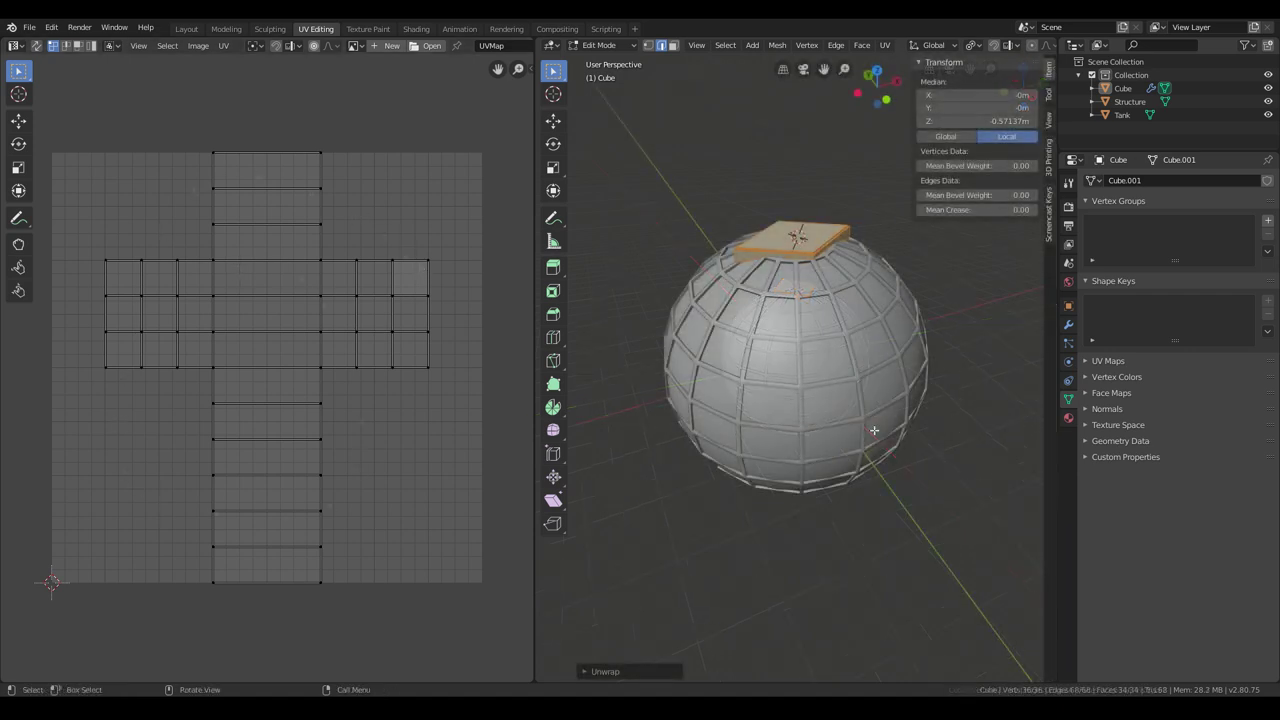
{"action": "middle_click_drag", "start_coordinate": [874, 432], "coordinate": [905, 420]}
Step: Make the Tank active and re-enter Edit Mode to display its UV grid
{"action": "left_click", "coordinate": [1125, 116]}
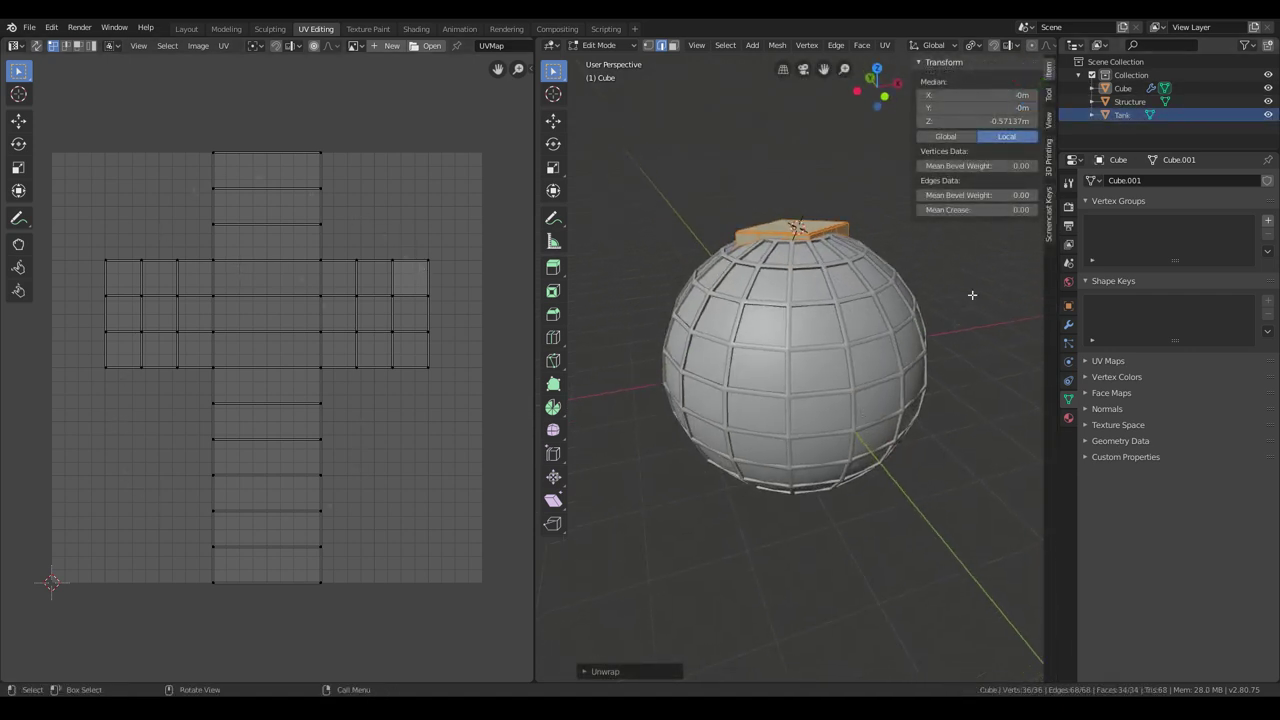
{"action": "scroll", "coordinate": [766, 473], "scroll_direction": "down", "scroll_amount": 2}
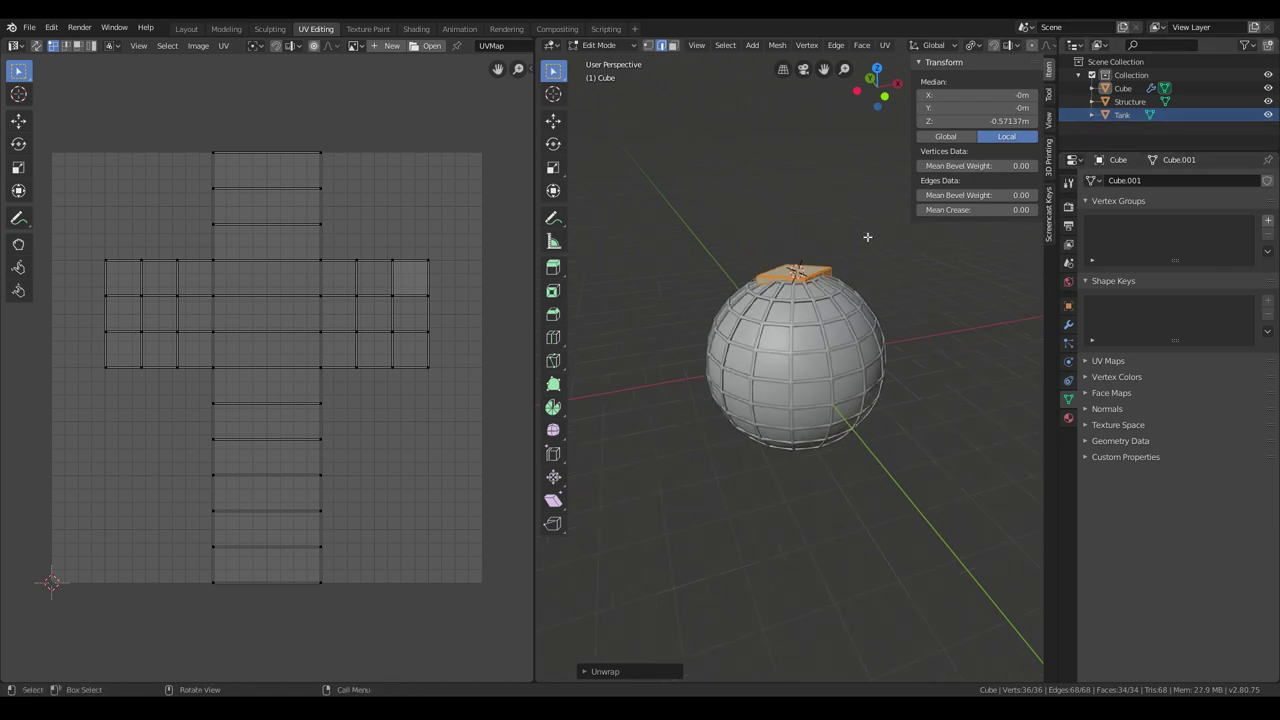
{"action": "key", "text": "Tab"}
{"action": "left_click", "coordinate": [1112, 115]}
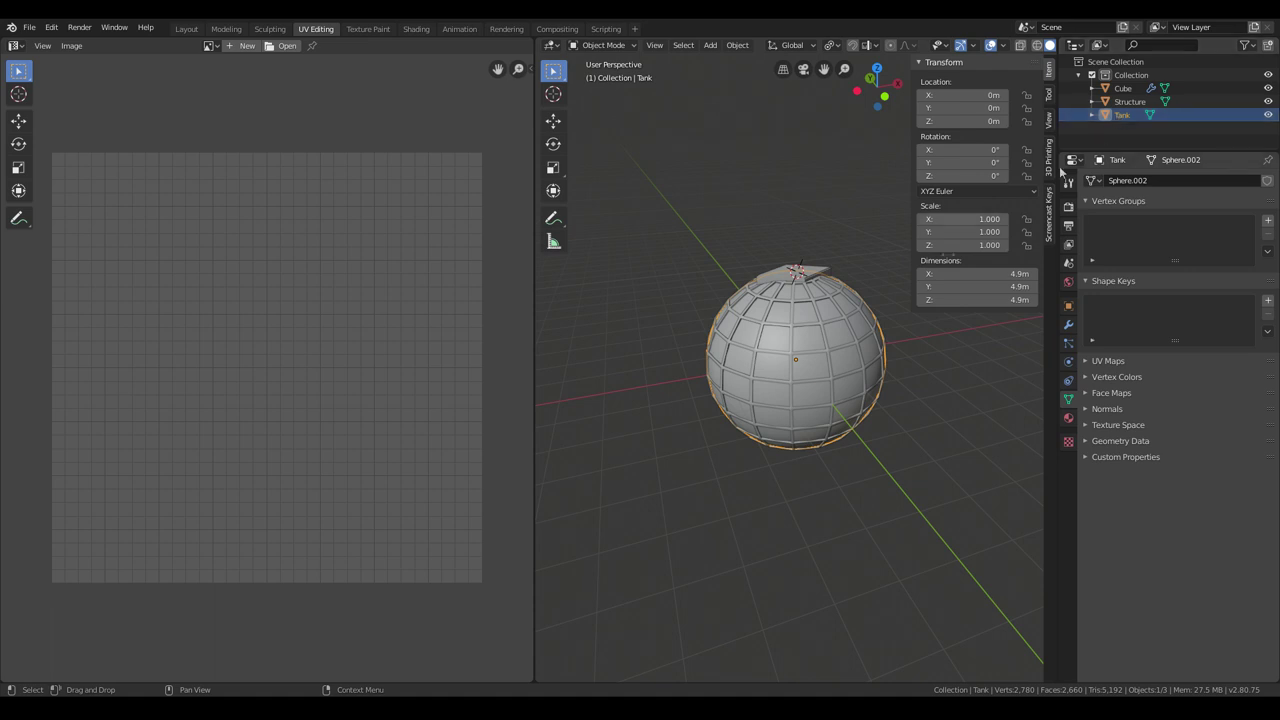
{"action": "key", "text": "Tab"}
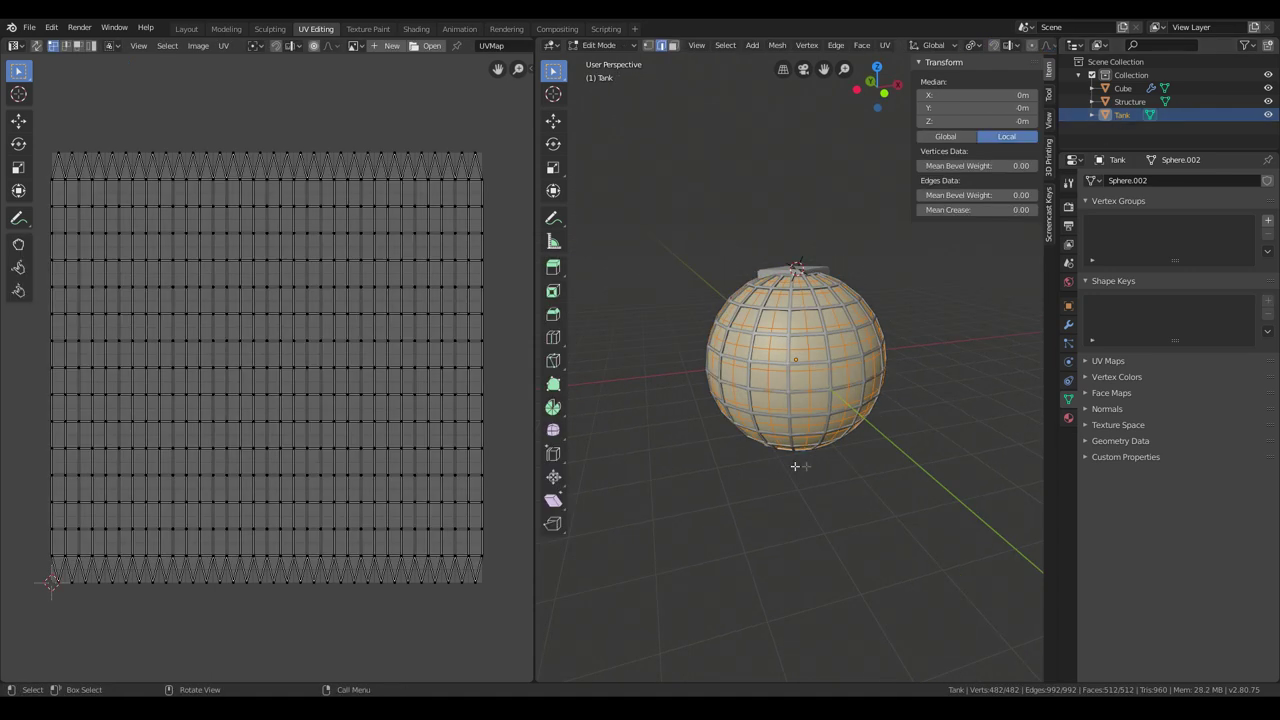
Step: Select all of the Tank's UVs and scale the layout down
{"action": "middle_click_drag", "start_coordinate": [795, 466], "coordinate": [834, 451]}
{"action": "scroll", "coordinate": [846, 457], "scroll_direction": "up", "scroll_amount": 2}
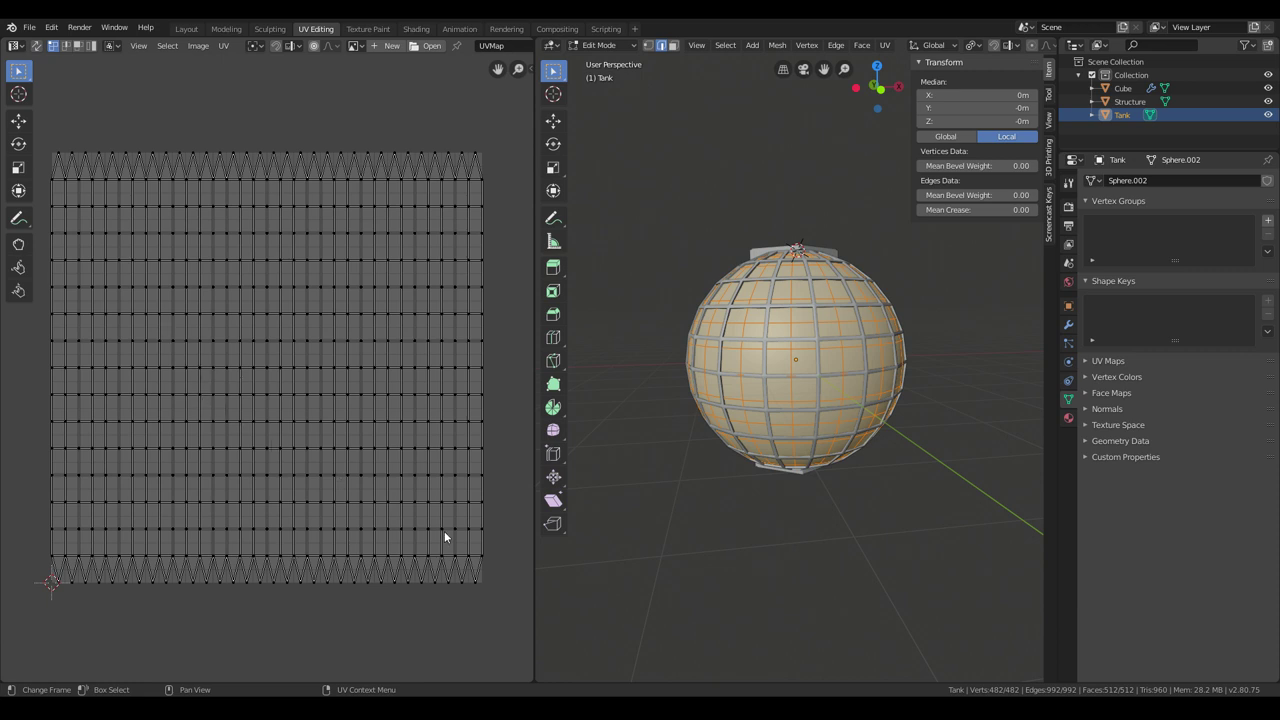
{"action": "scroll", "coordinate": [376, 530], "scroll_direction": "down", "scroll_amount": 1}
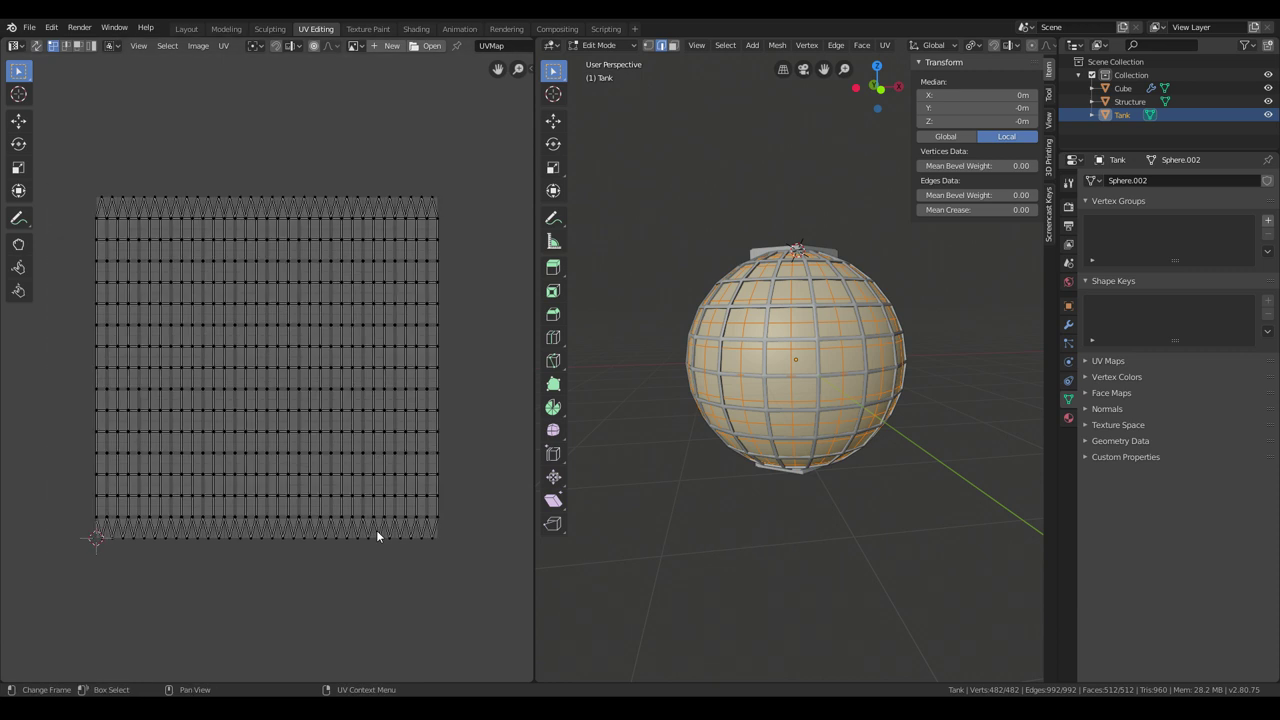
{"action": "key", "text": "a"}
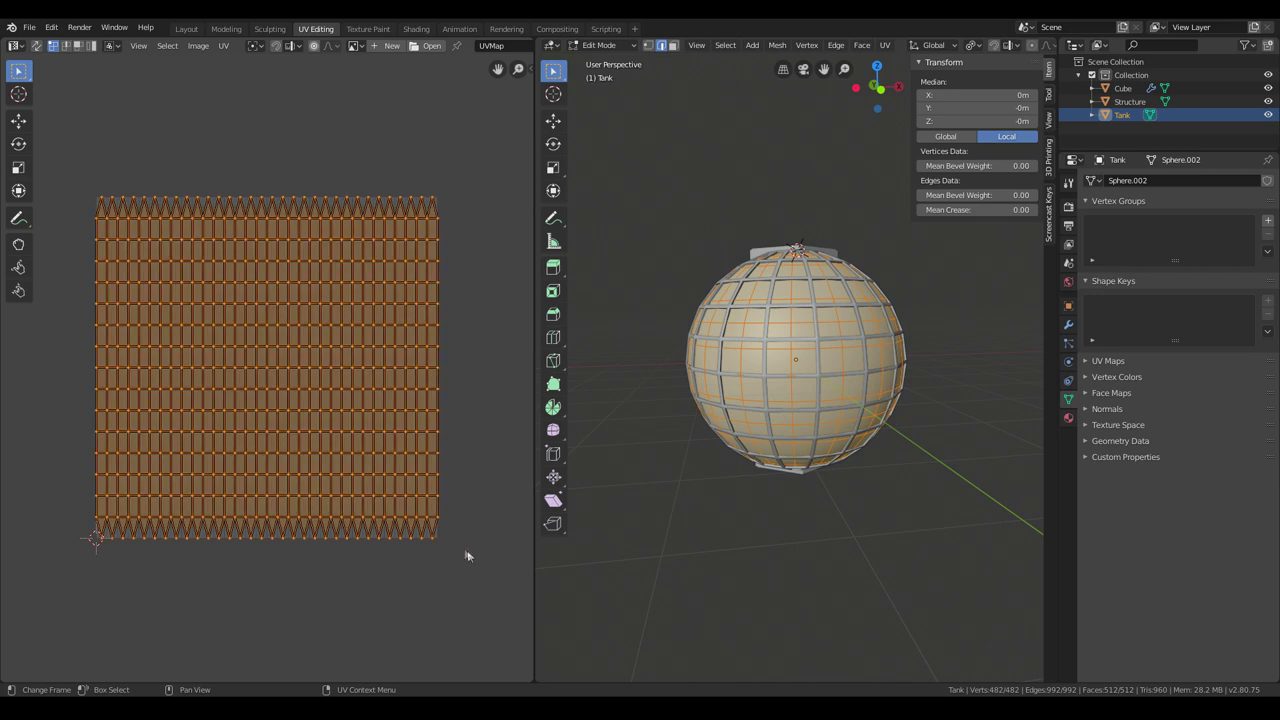
{"action": "key", "text": "s"}
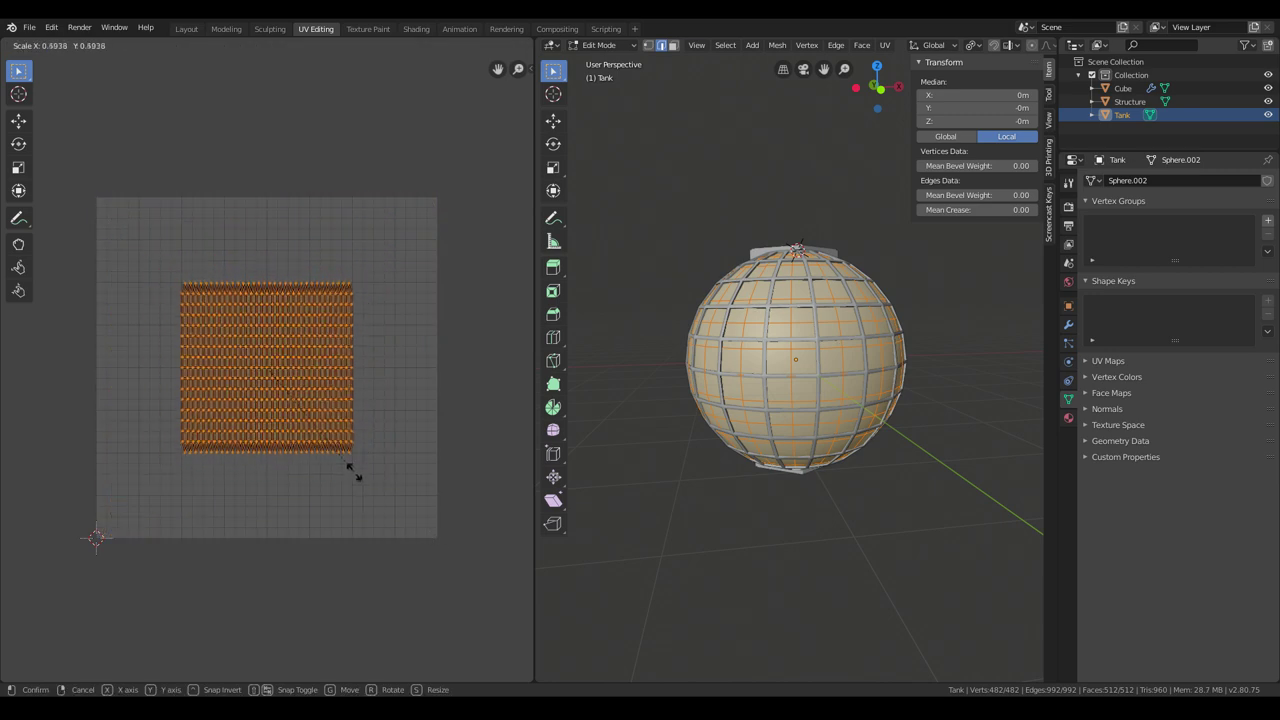
{"action": "left_click", "coordinate": [340, 460]}
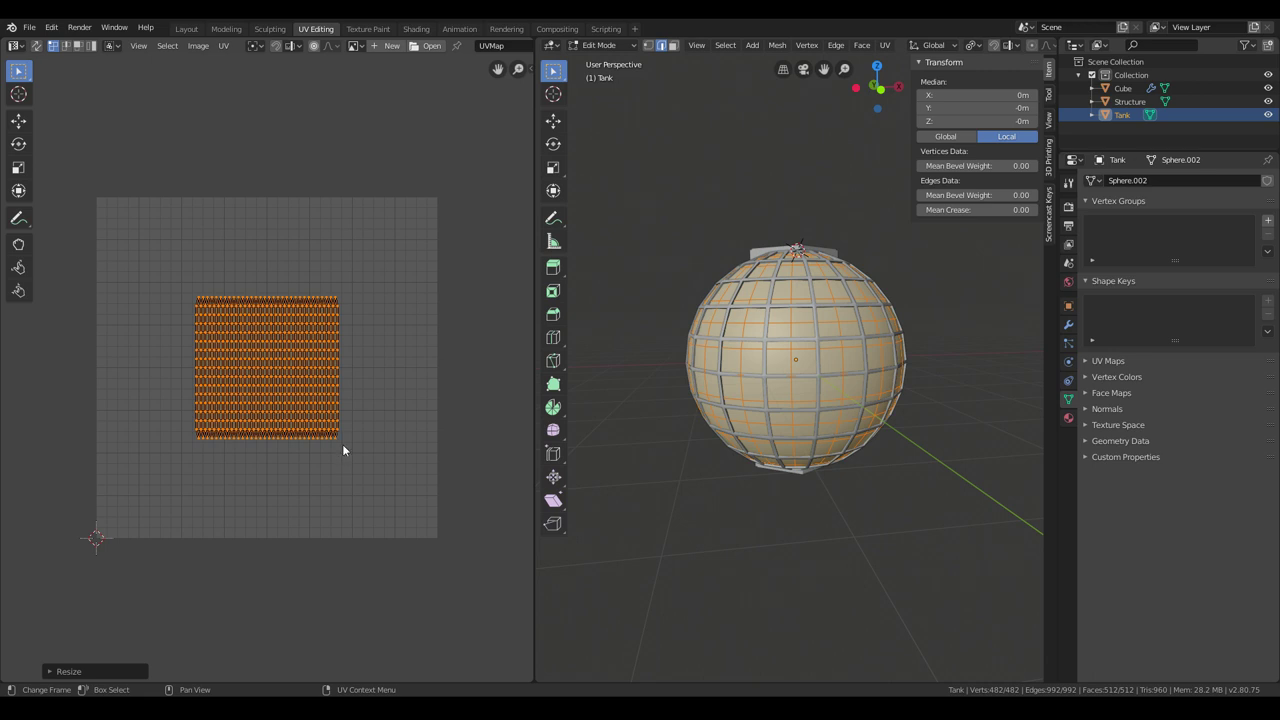
Step: Move the UV island into the upper-left quadrant and enlarge it slightly
{"action": "key", "text": "g"}
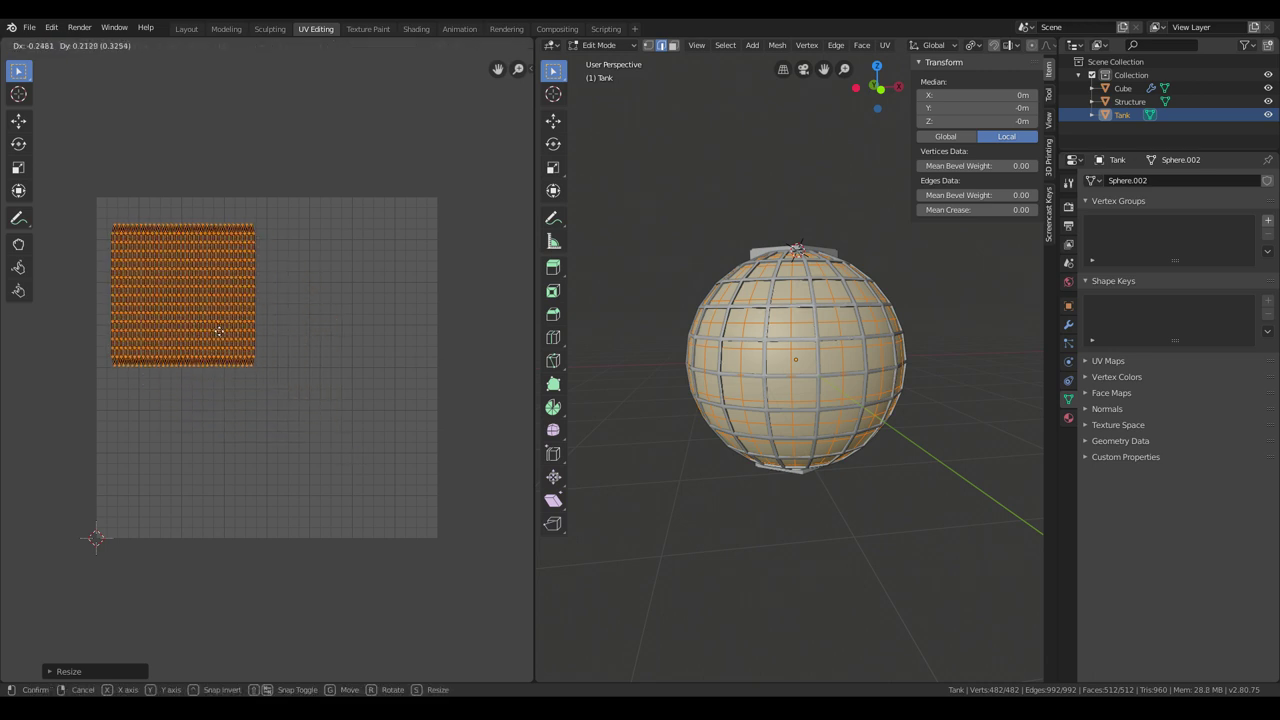
{"action": "left_click", "coordinate": [217, 325]}
{"action": "key", "text": "s"}
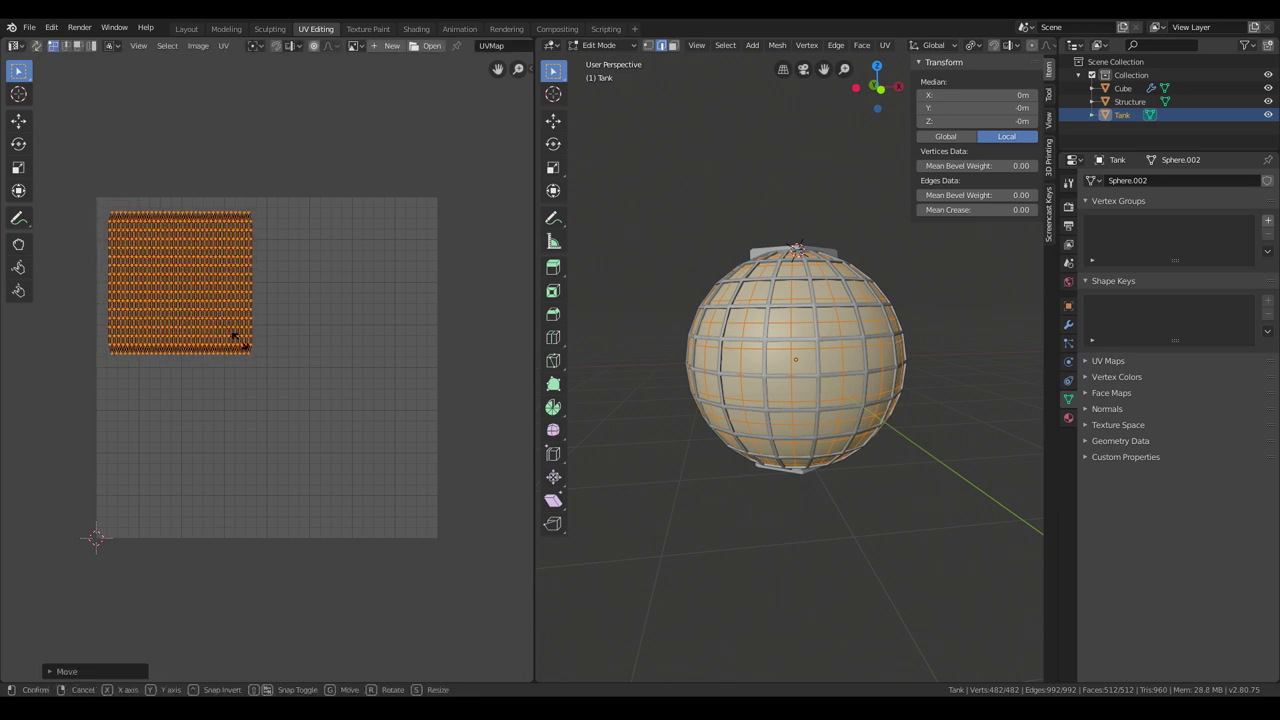
{"action": "left_click", "coordinate": [250, 352]}
{"action": "left_click", "coordinate": [1108, 360]}
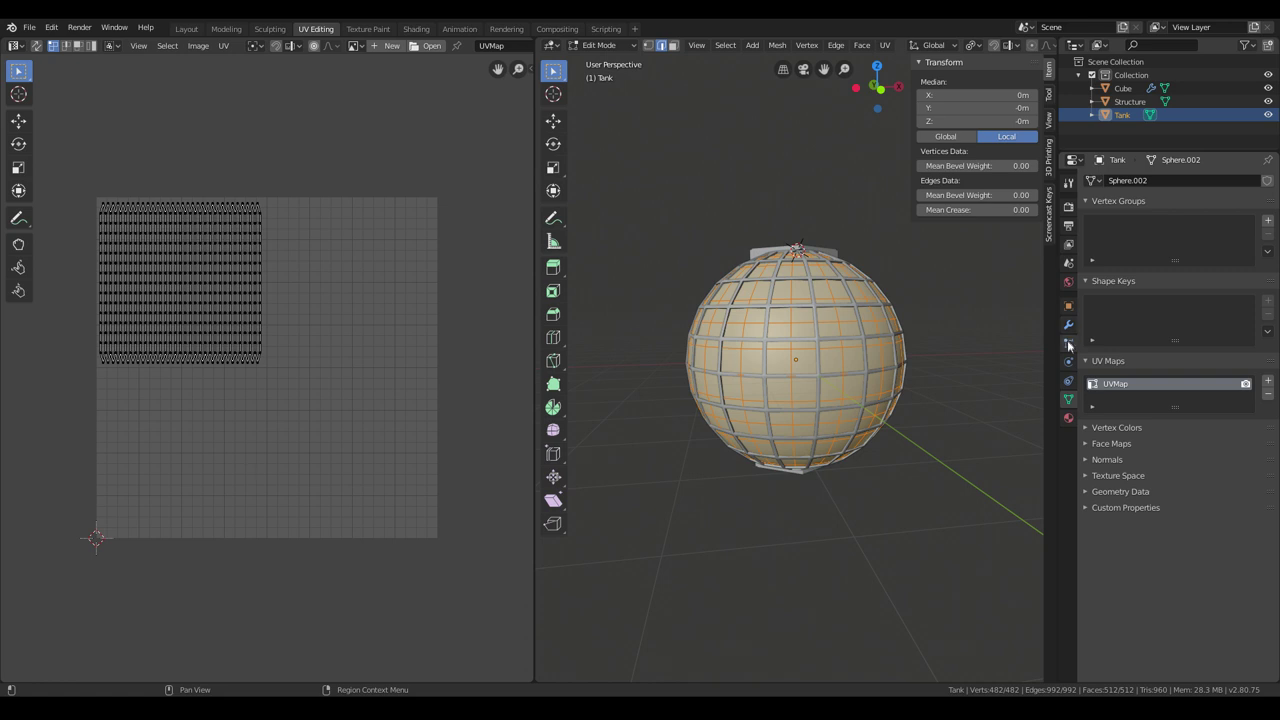
Step: Assign the existing material 'Material' to the Tank in the Material tab
{"action": "left_click", "coordinate": [1068, 344]}
{"action": "left_click", "coordinate": [1068, 362]}
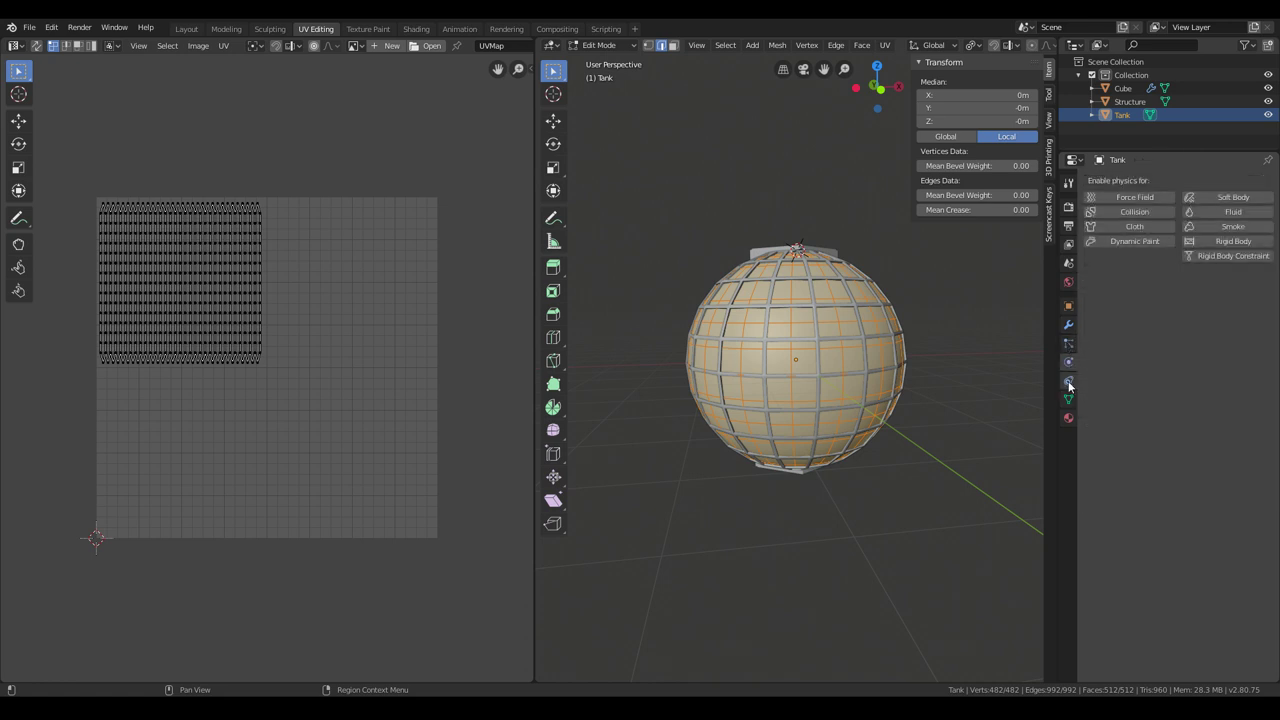
{"action": "left_click", "coordinate": [1068, 382]}
{"action": "left_click", "coordinate": [1068, 399]}
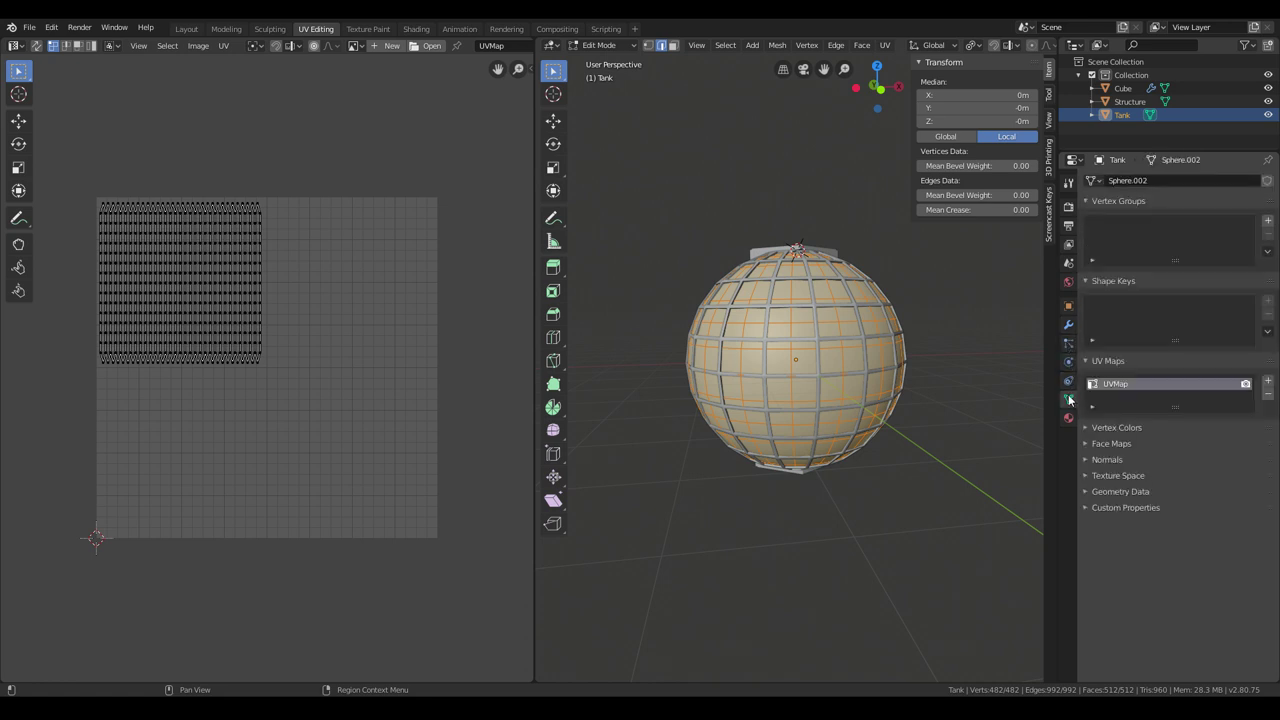
{"action": "left_click", "coordinate": [1068, 418]}
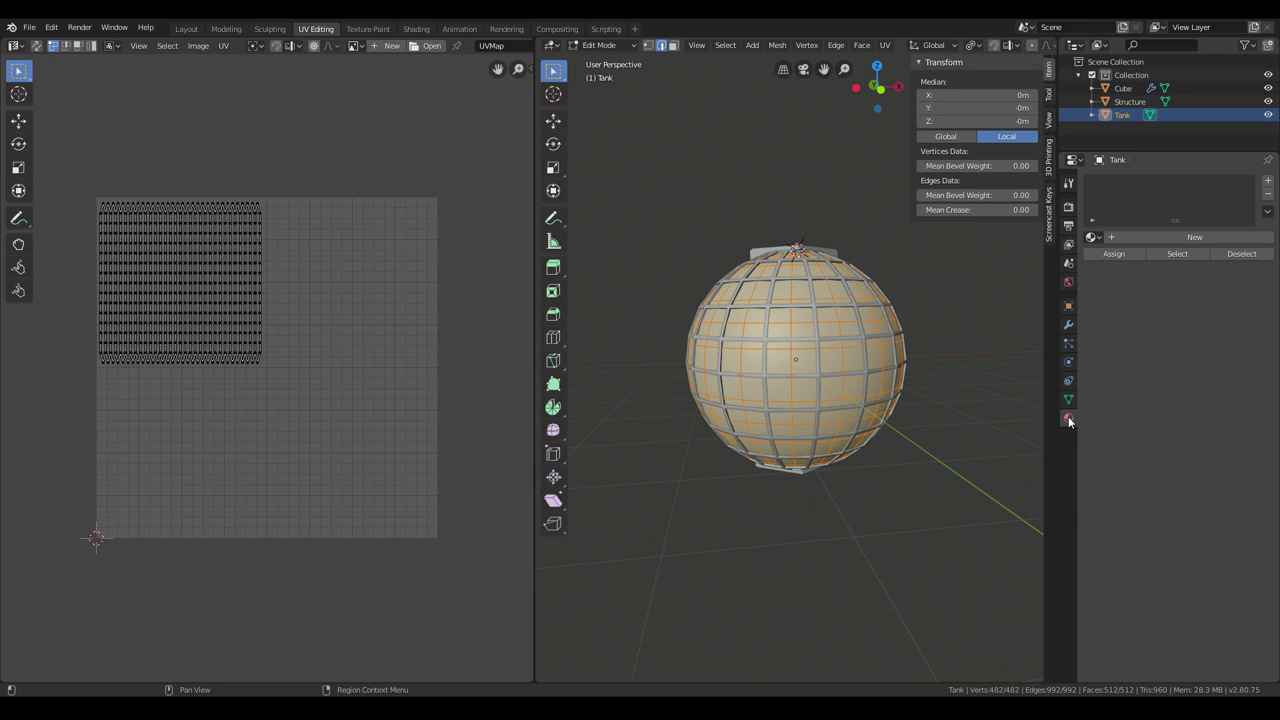
{"action": "left_click", "coordinate": [1091, 237]}
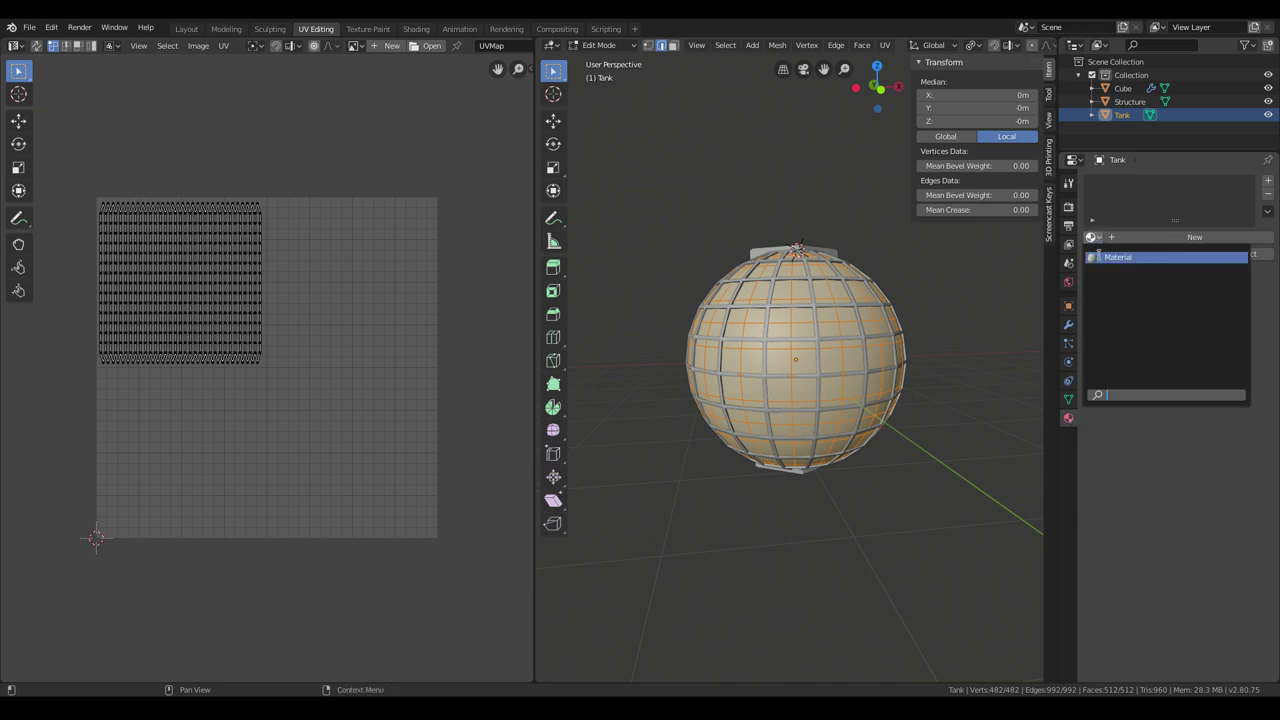
{"action": "left_click", "coordinate": [1099, 257]}
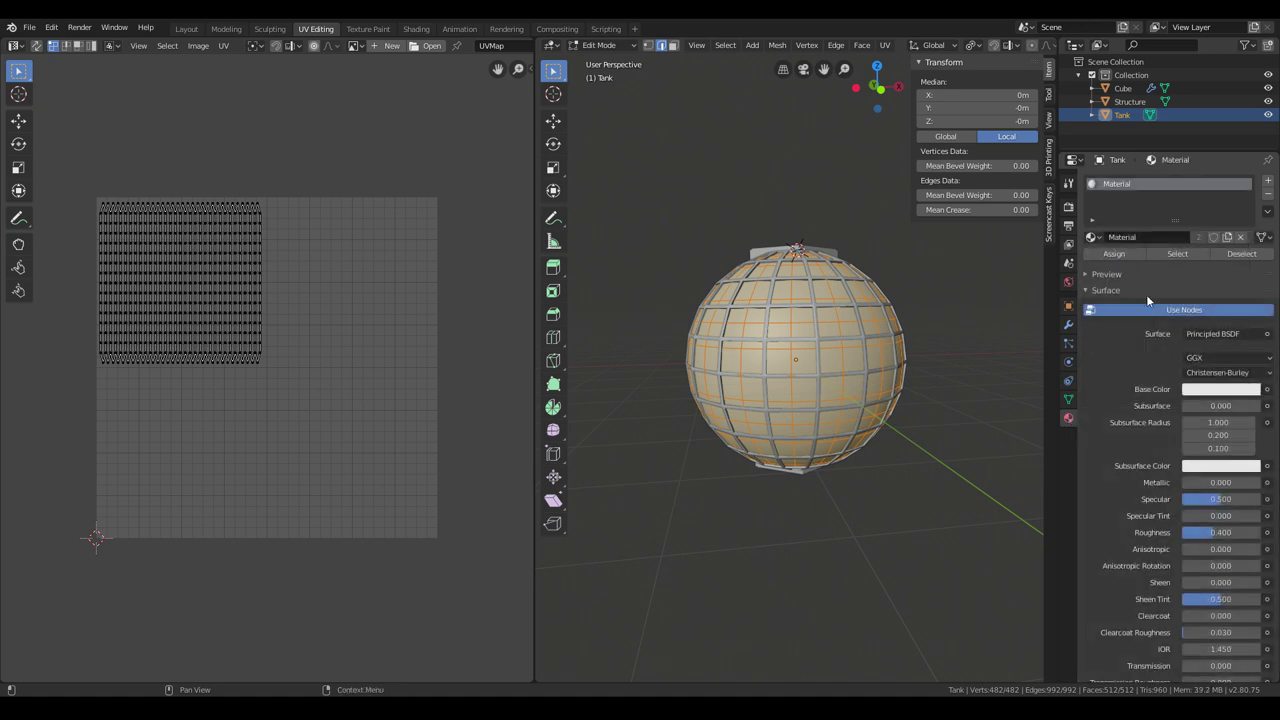
Step: Set the surface to Diffuse BSDF, disable Use Nodes, and exit to Object Mode
{"action": "left_click", "coordinate": [1246, 337]}
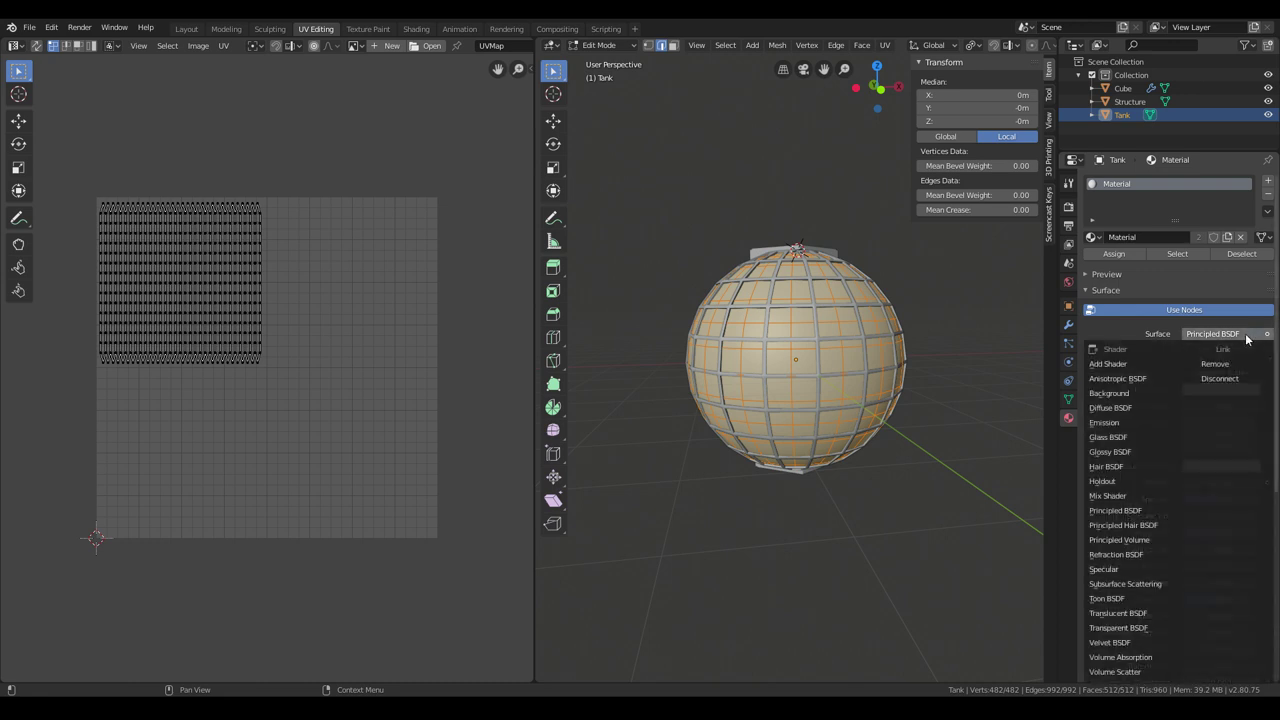
{"action": "left_click", "coordinate": [1130, 407]}
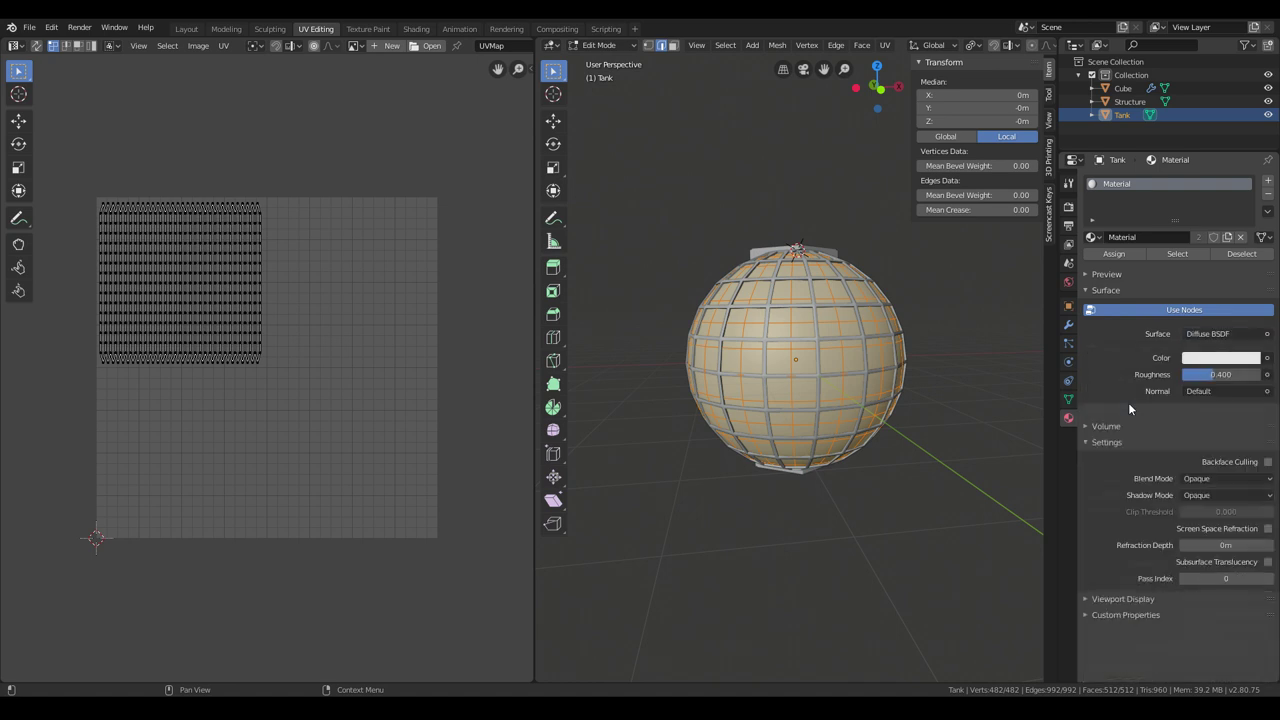
{"action": "left_click", "coordinate": [1155, 311]}
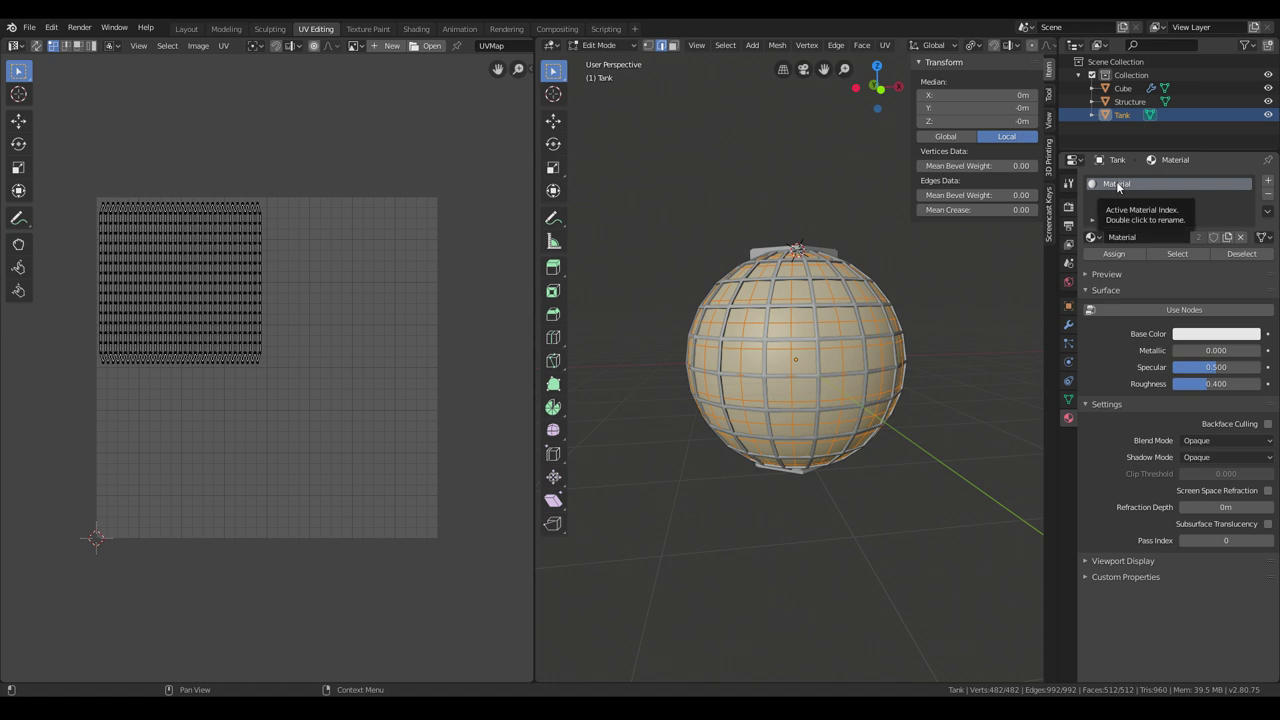
{"action": "middle_click_drag", "start_coordinate": [740, 520], "coordinate": [791, 560]}
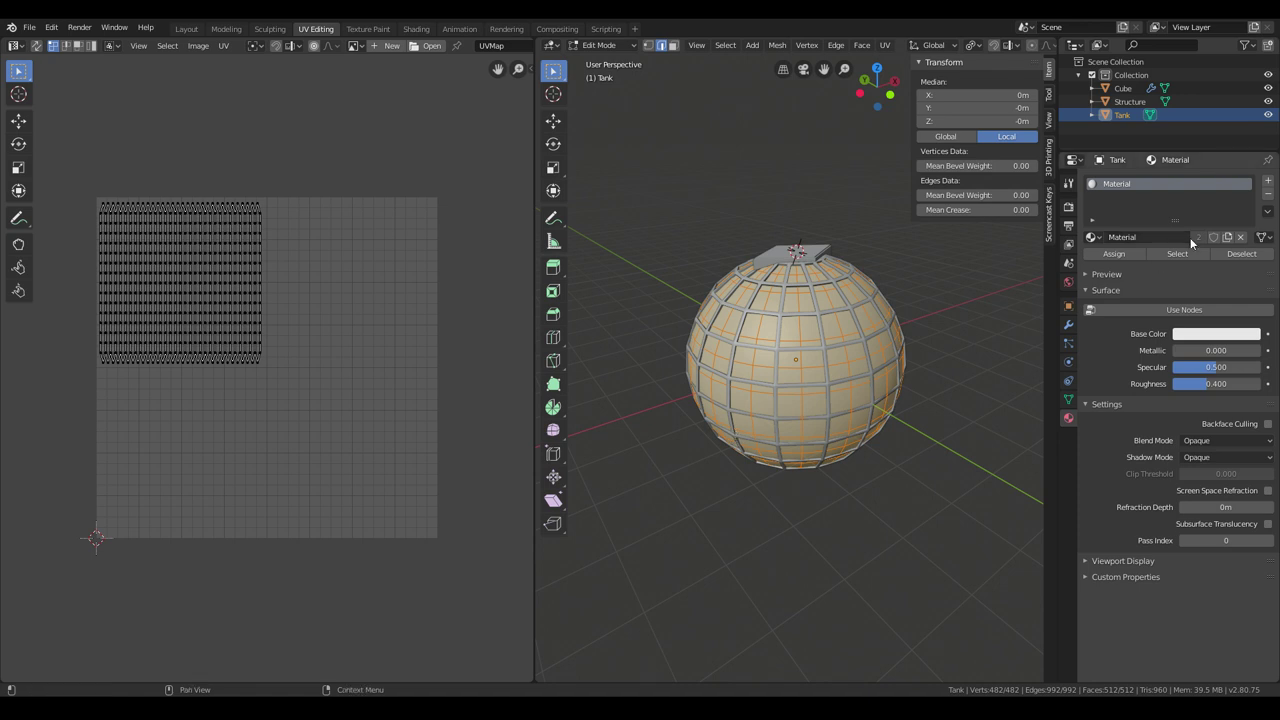
{"action": "left_click", "coordinate": [1122, 101]}
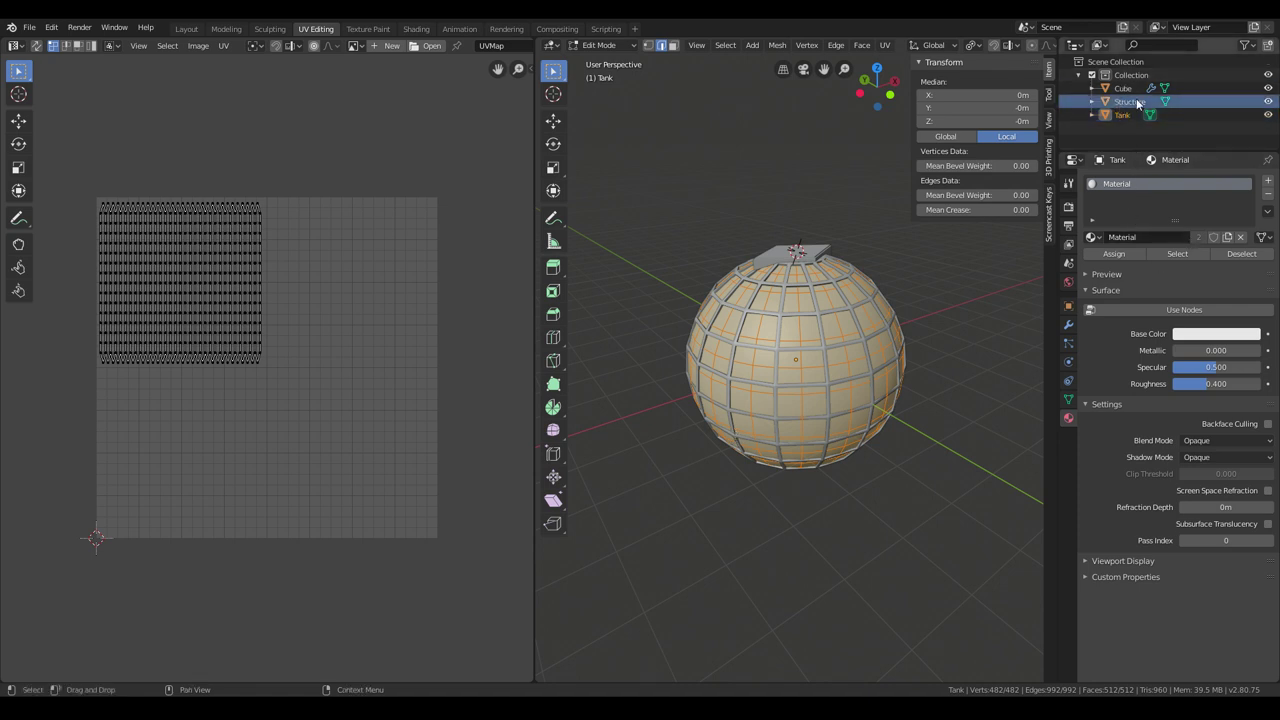
{"action": "key", "text": "Tab"}
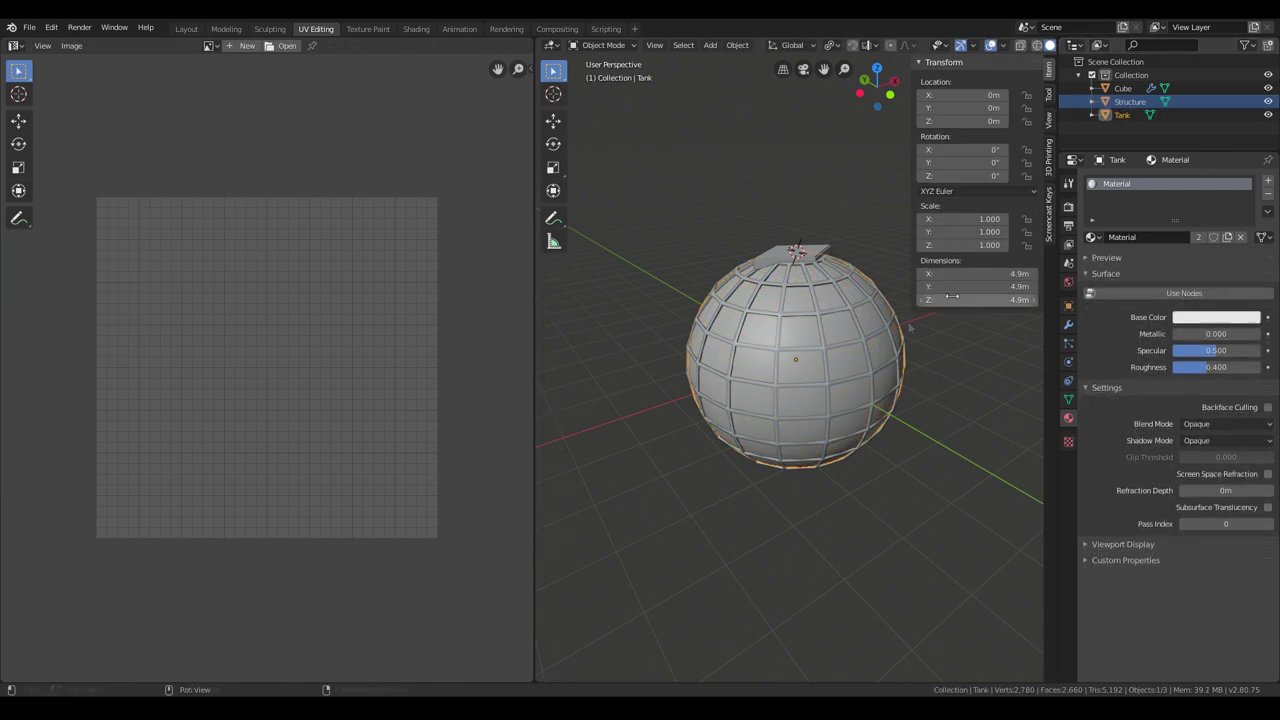
Step: Assign 'Material' to the Structure and the Cube objects
{"action": "left_click", "coordinate": [1129, 102]}
{"action": "left_click", "coordinate": [1091, 237]}
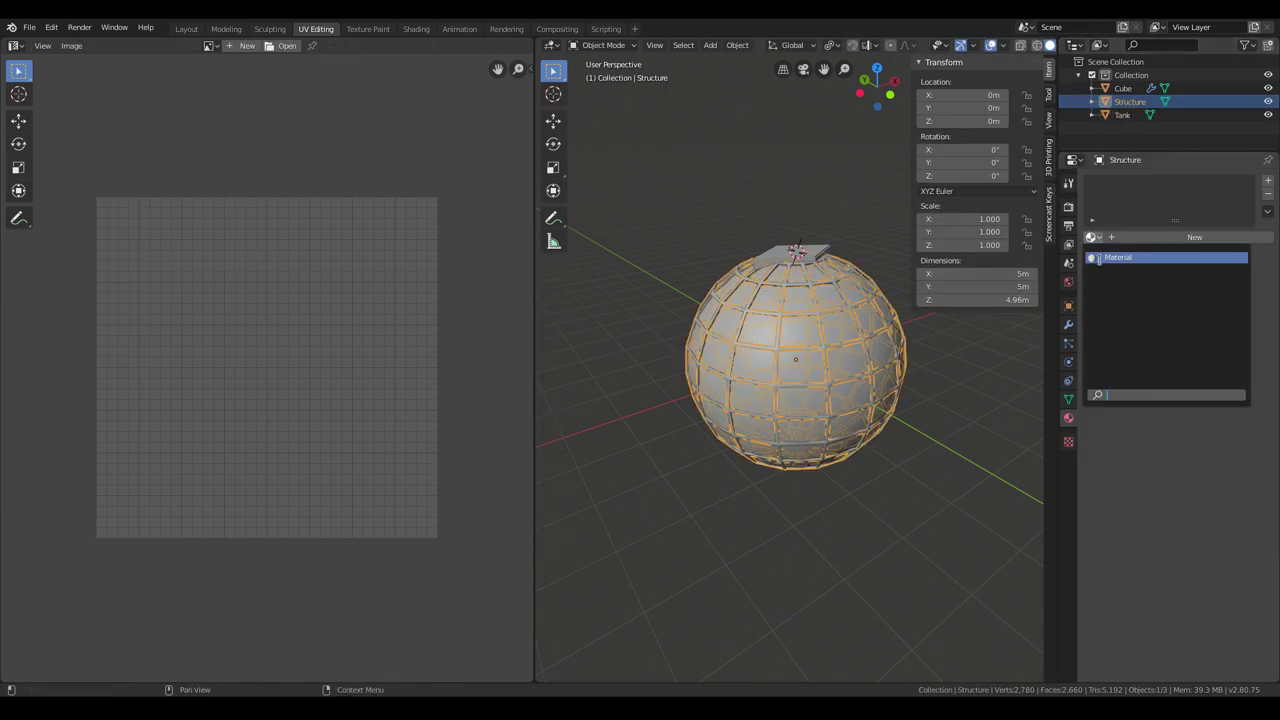
{"action": "left_click", "coordinate": [1099, 258]}
{"action": "left_click", "coordinate": [1123, 88]}
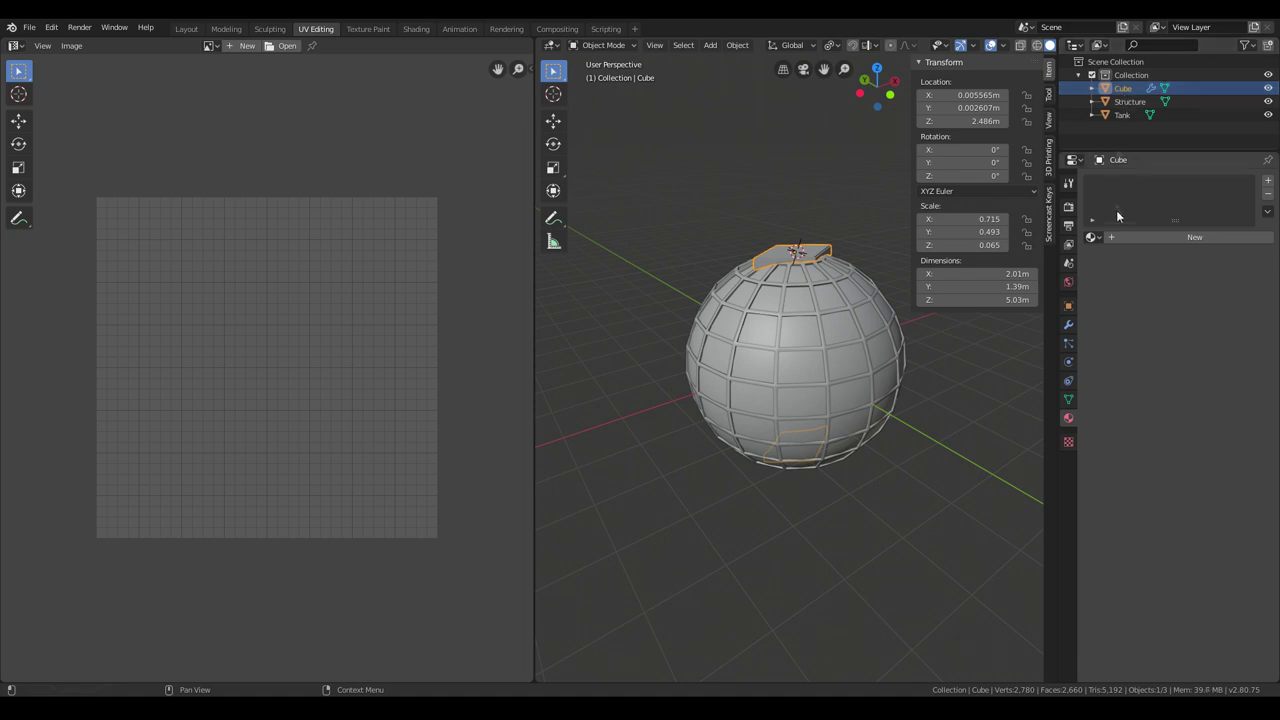
{"action": "left_click", "coordinate": [1092, 237]}
{"action": "left_click", "coordinate": [1100, 258]}
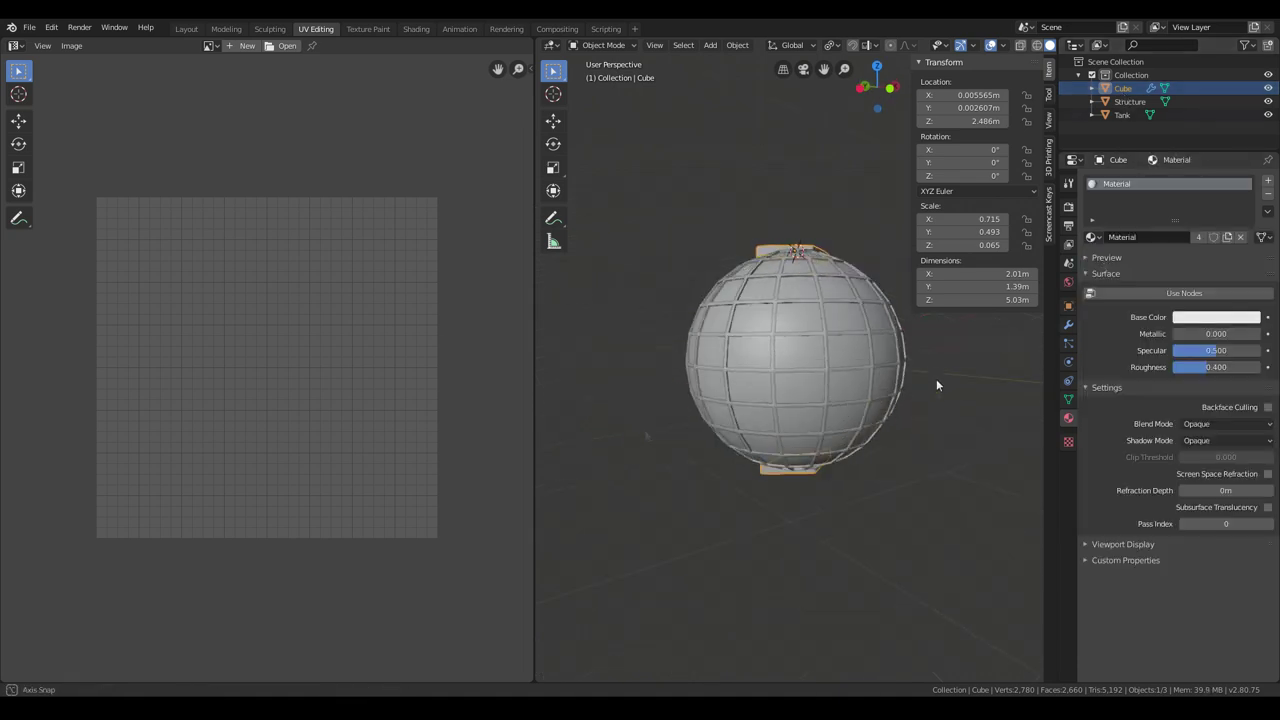
Step: Put the Tank in Edit Mode, then make Structure active in Object Mode
{"action": "left_click", "coordinate": [870, 392]}
{"action": "key", "text": "Tab"}
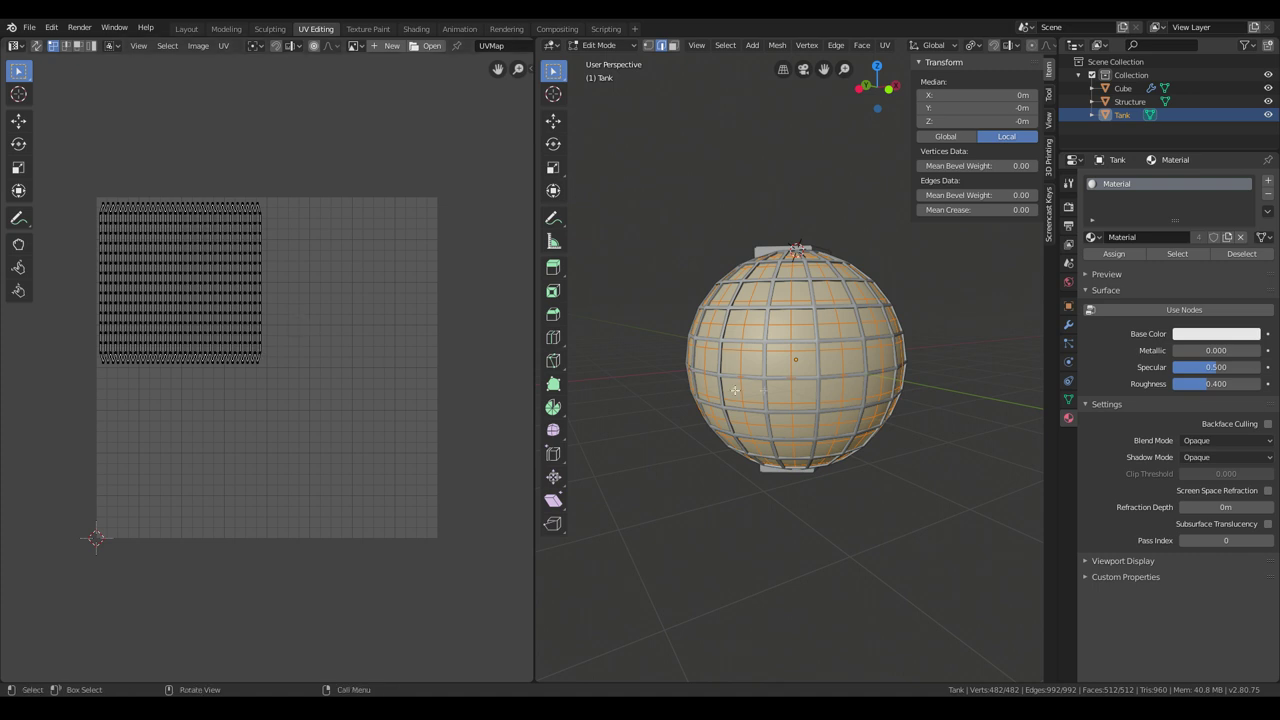
{"action": "left_click", "coordinate": [1130, 102]}
{"action": "left_click", "coordinate": [1130, 103]}
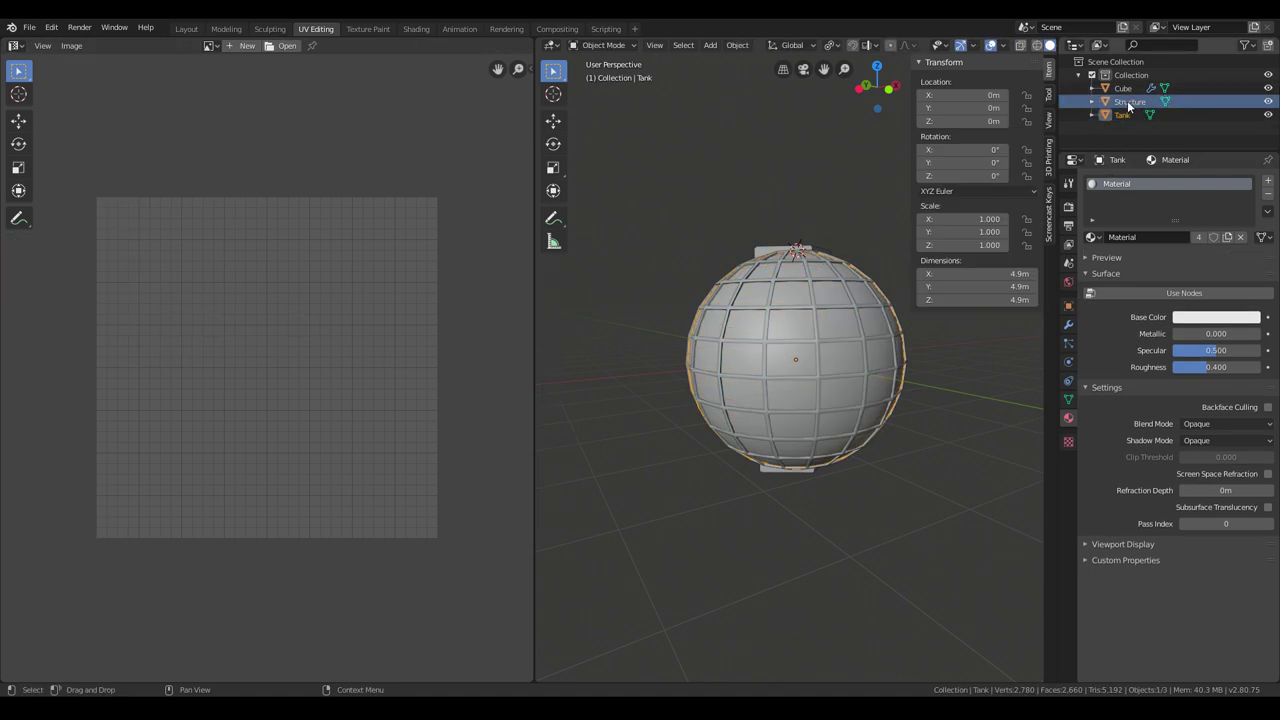
{"action": "middle_click_drag", "start_coordinate": [382, 429], "coordinate": [388, 430]}
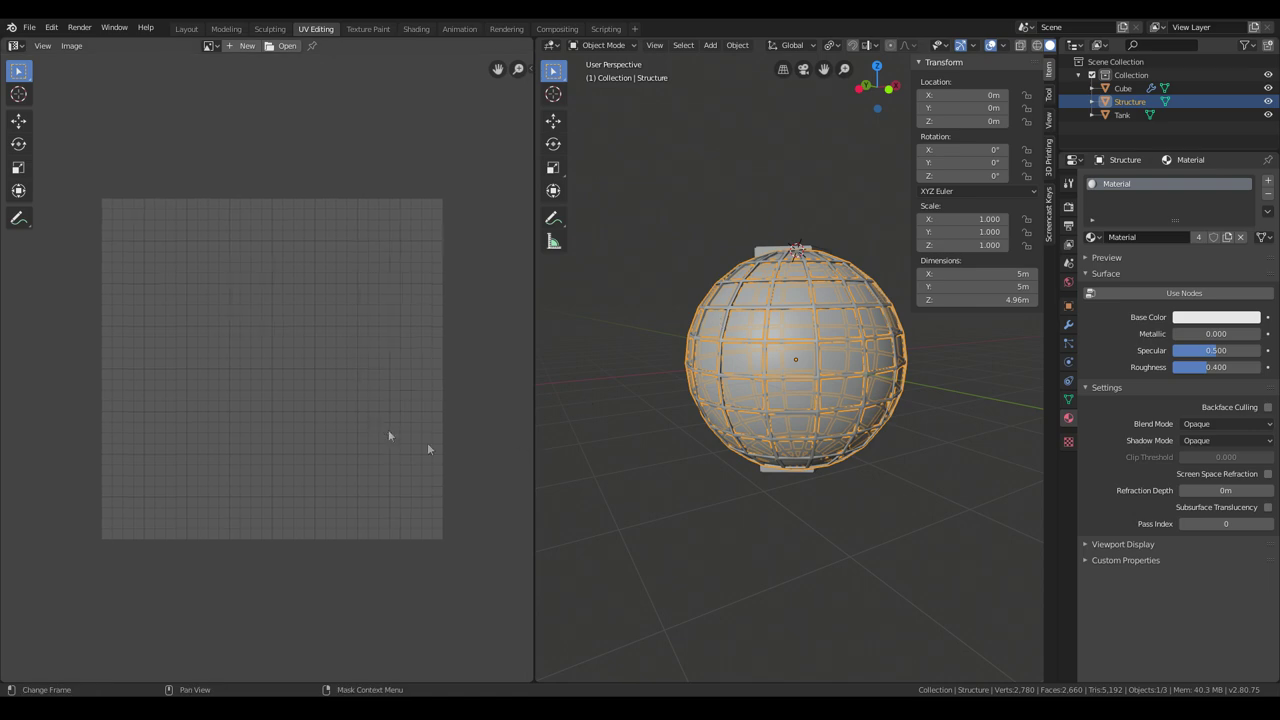
Step: Enter Edit Mode on the Structure, select all UVs and shrink them to 0.42
{"action": "key", "text": "Tab"}
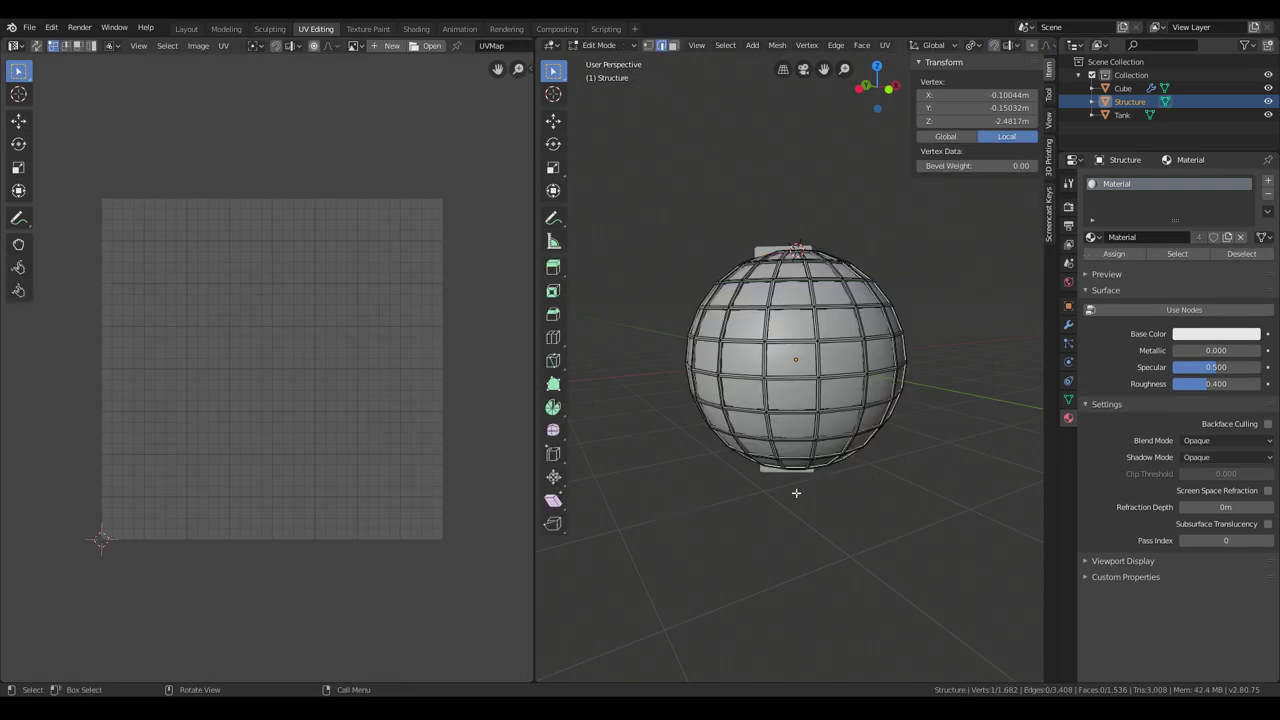
{"action": "key", "text": "a"}
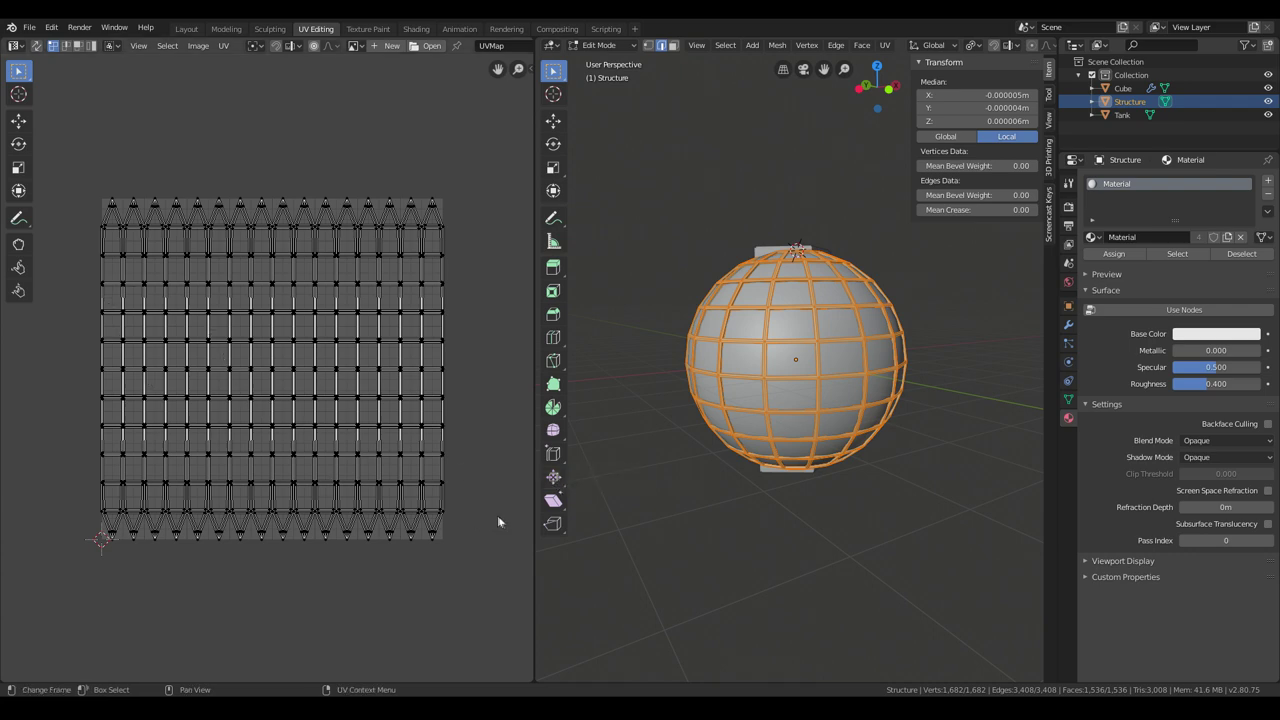
{"action": "key", "text": "a"}
{"action": "key", "text": "s"}
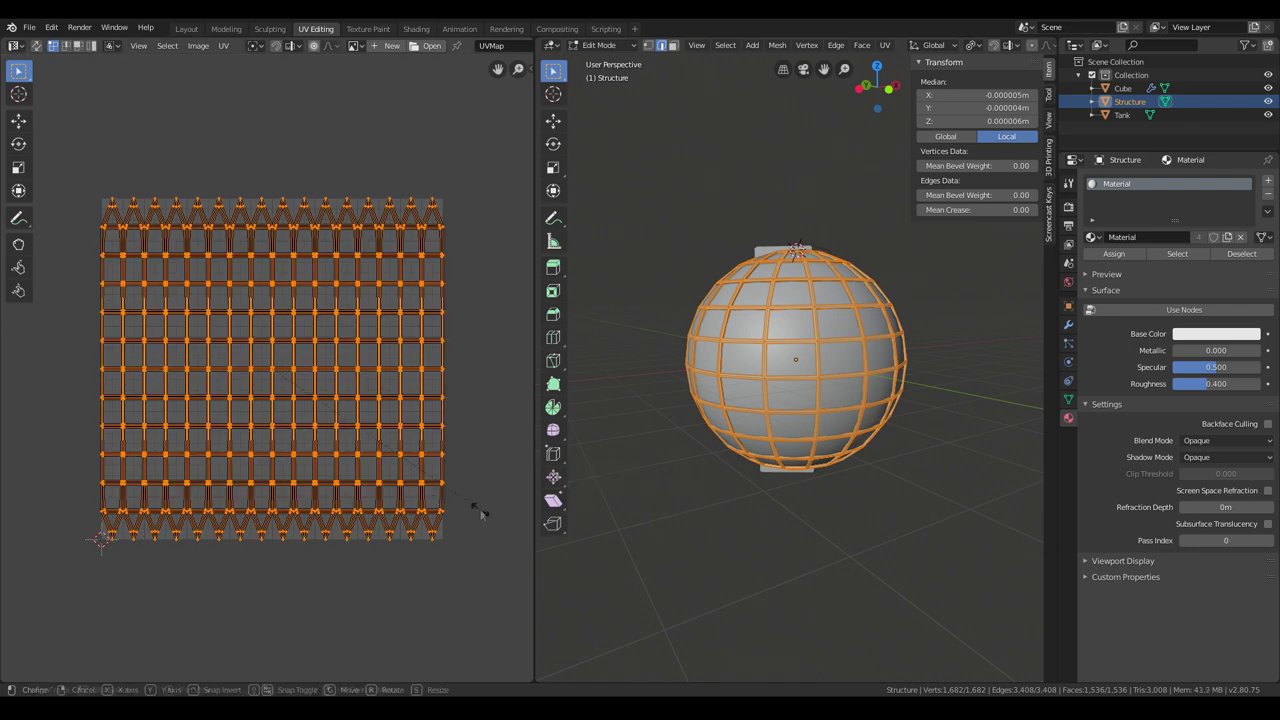
{"action": "left_click", "coordinate": [355, 438]}
Step: Fit the UV island into the upper-right quadrant at 1.097 scale, then select the Cube
{"action": "key", "text": "g"}
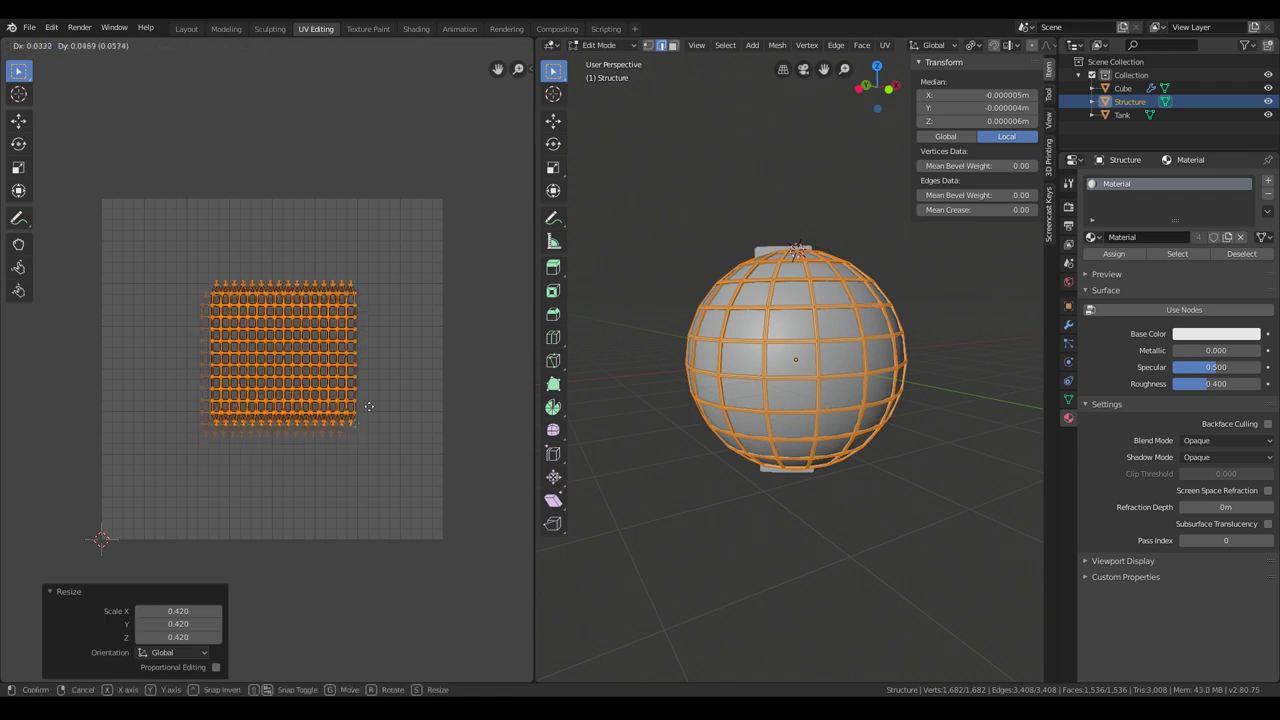
{"action": "left_click", "coordinate": [436, 347]}
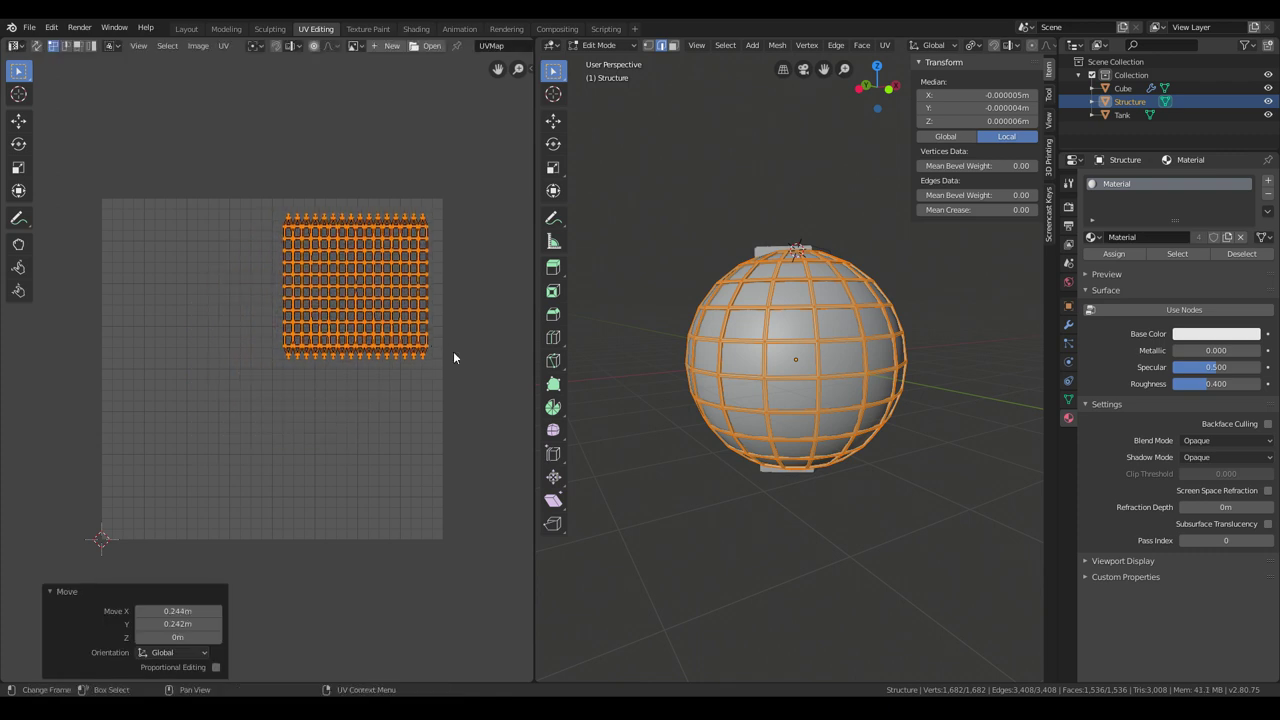
{"action": "key", "text": "s"}
{"action": "left_click", "coordinate": [465, 357]}
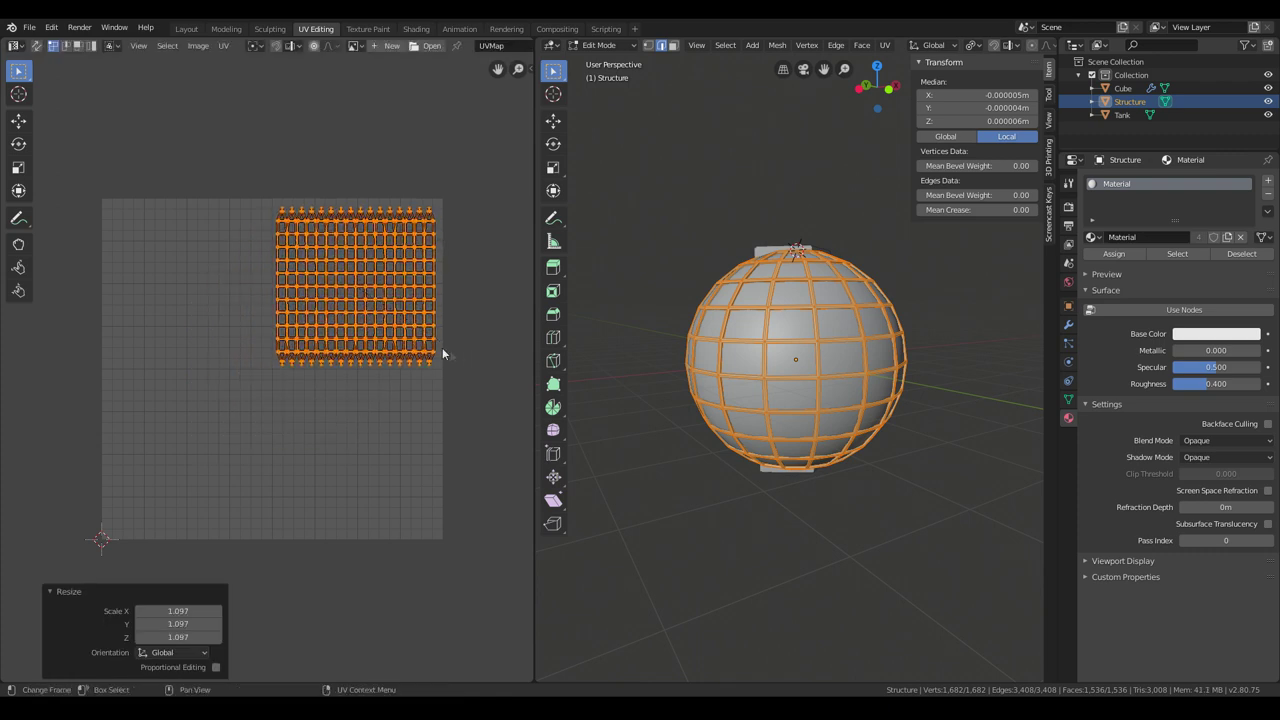
{"action": "key", "text": "g"}
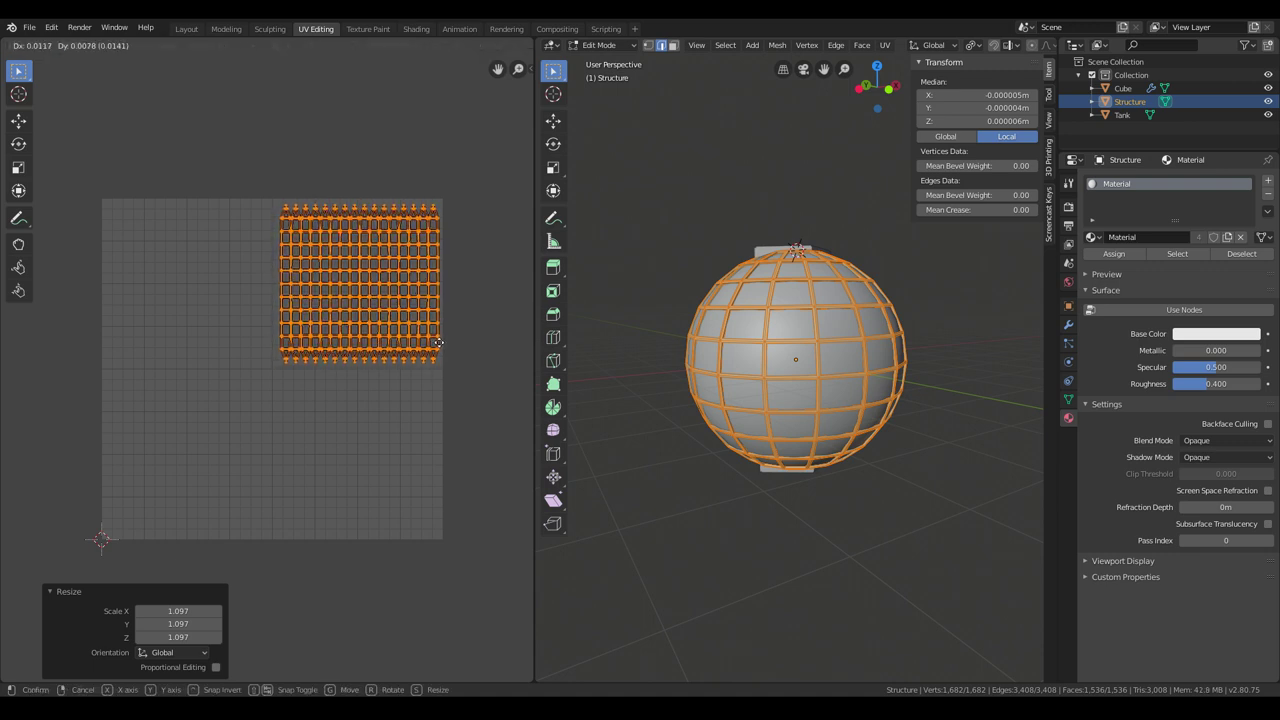
{"action": "left_click", "coordinate": [437, 347]}
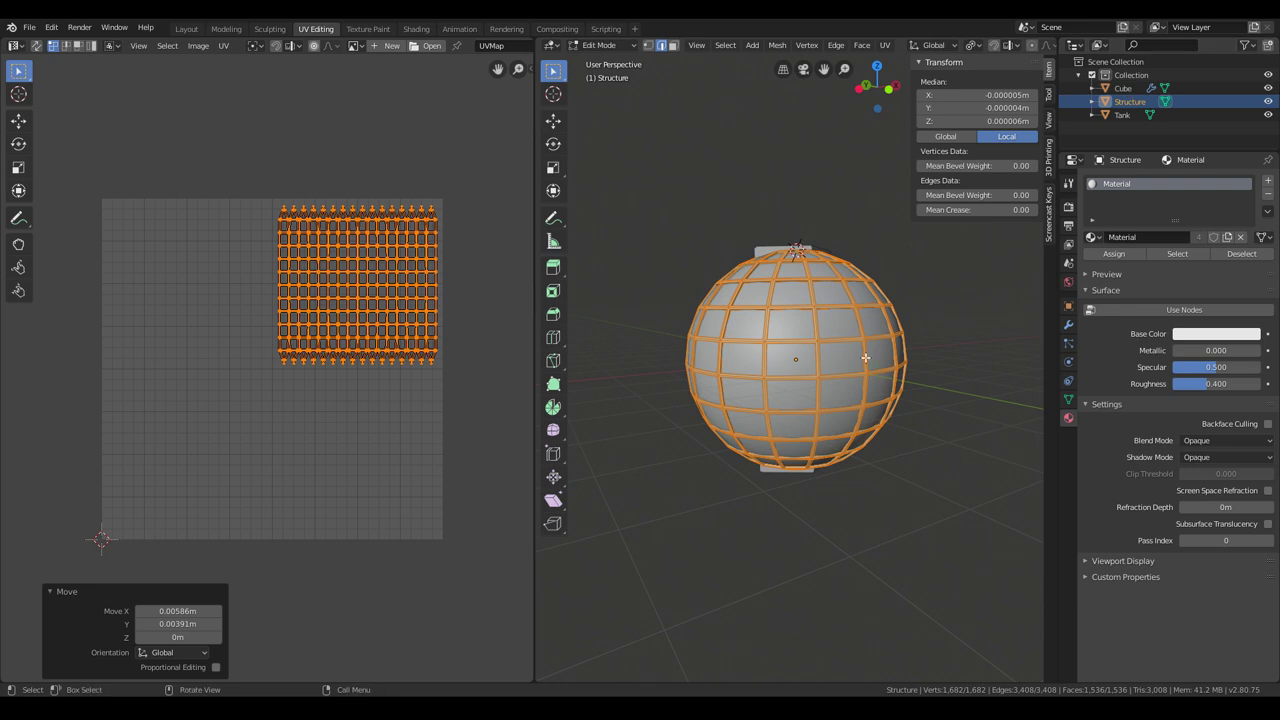
{"action": "key", "text": "Tab"}
{"action": "left_click", "coordinate": [1123, 88]}
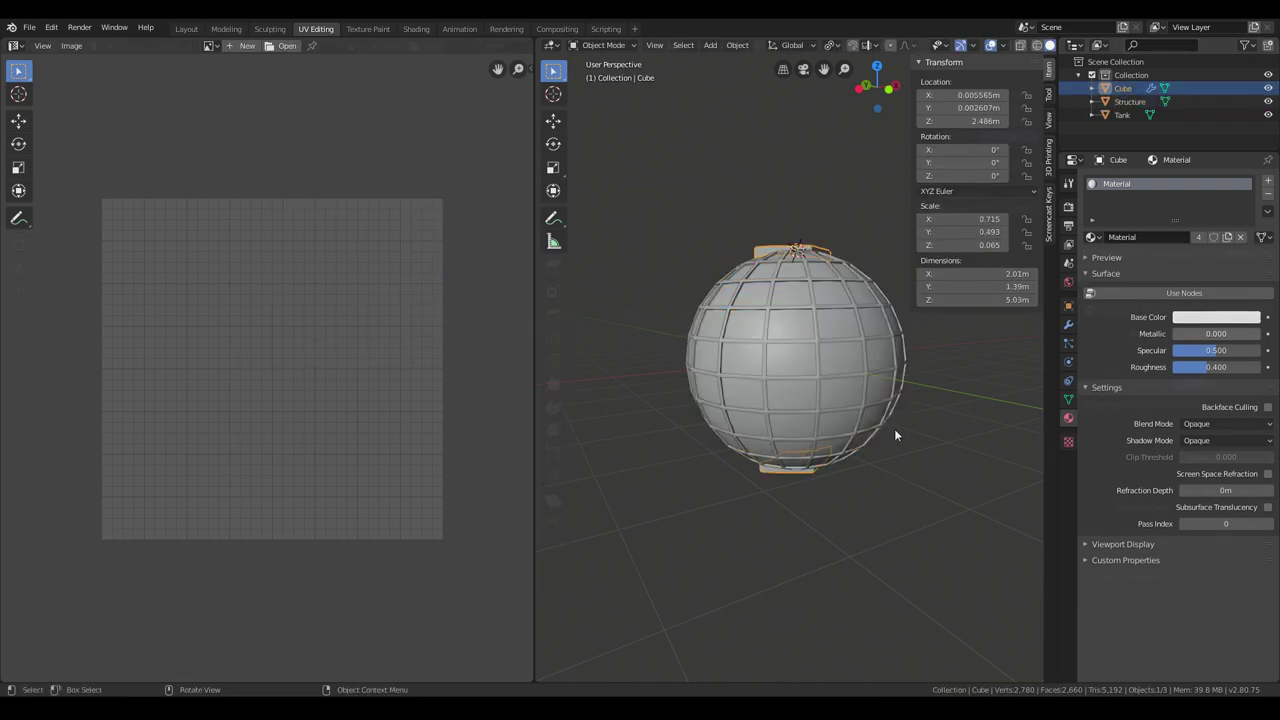
Step: In Edit Mode, unwrap the Cube with Smart UV Project, then Cube Projection
{"action": "key", "text": "Tab"}
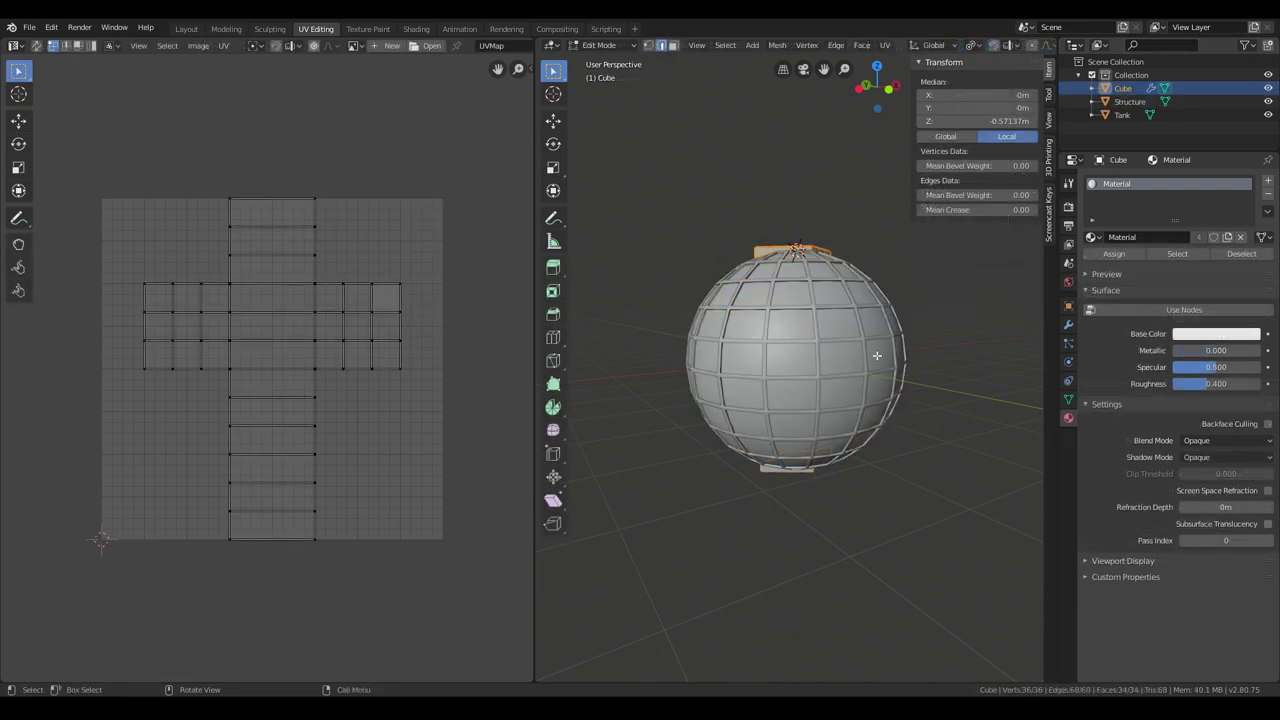
{"action": "key", "text": "u"}
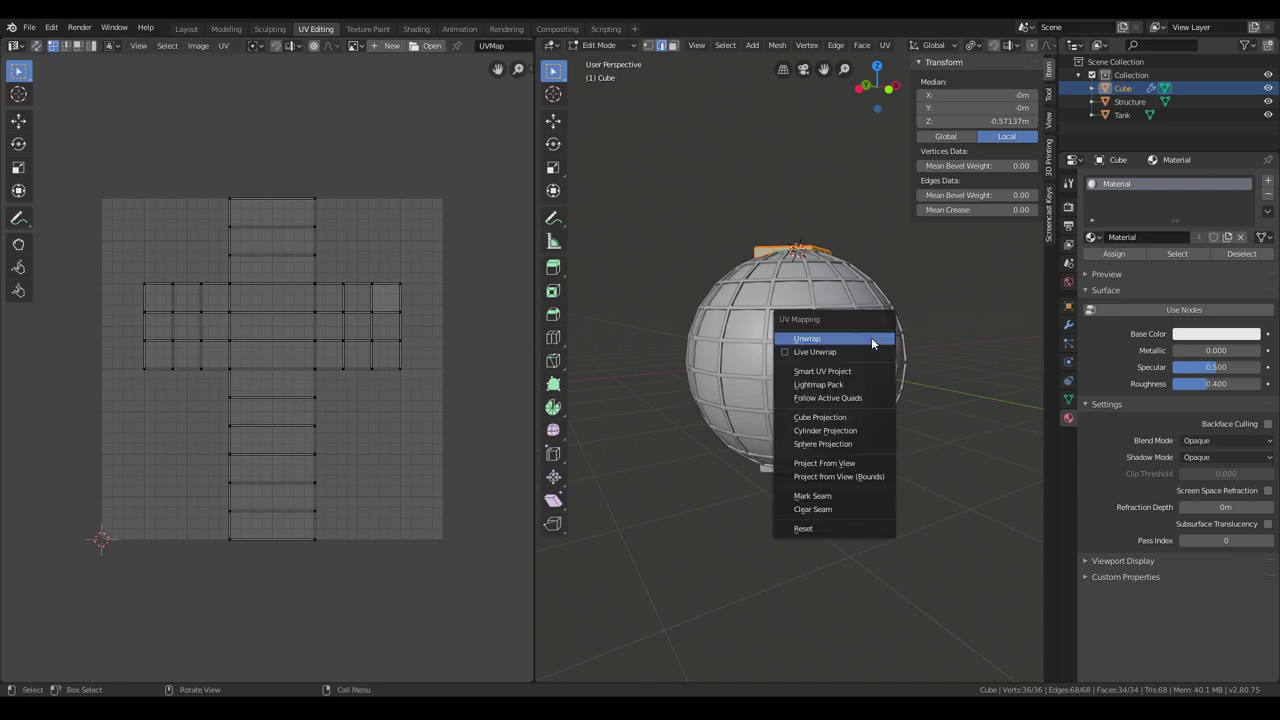
{"action": "left_click", "coordinate": [864, 371]}
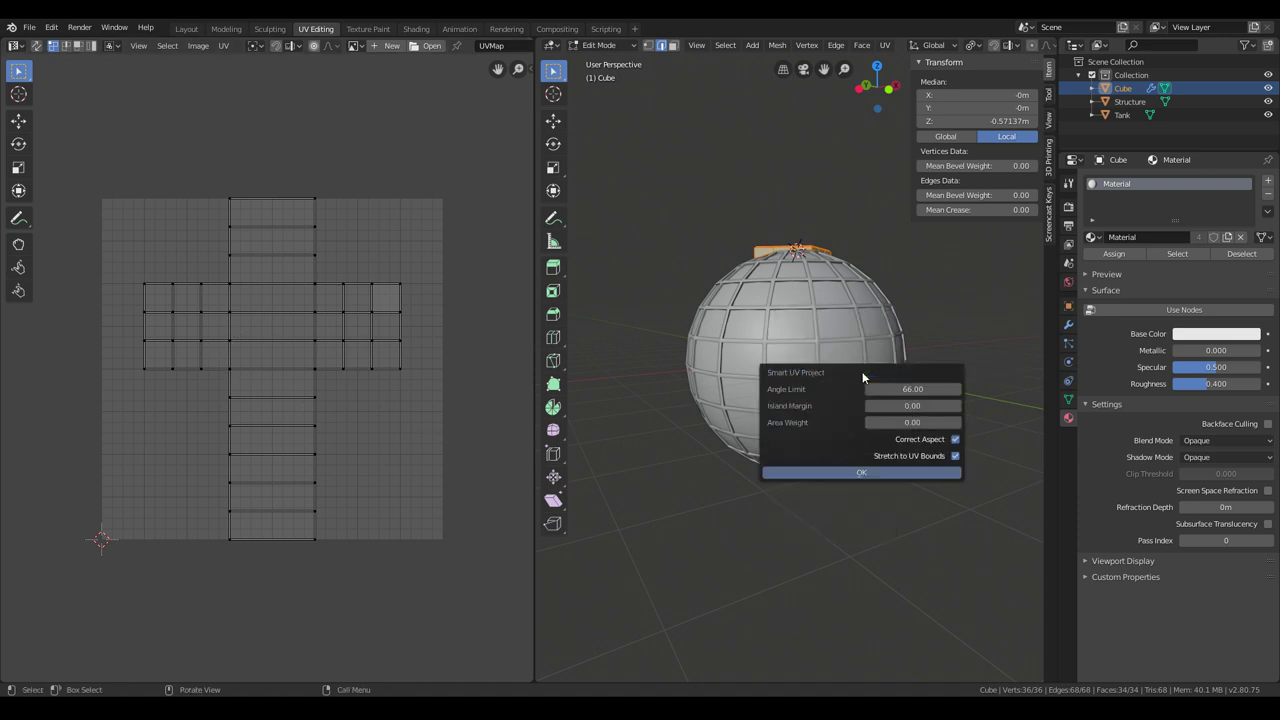
{"action": "left_click", "coordinate": [857, 472]}
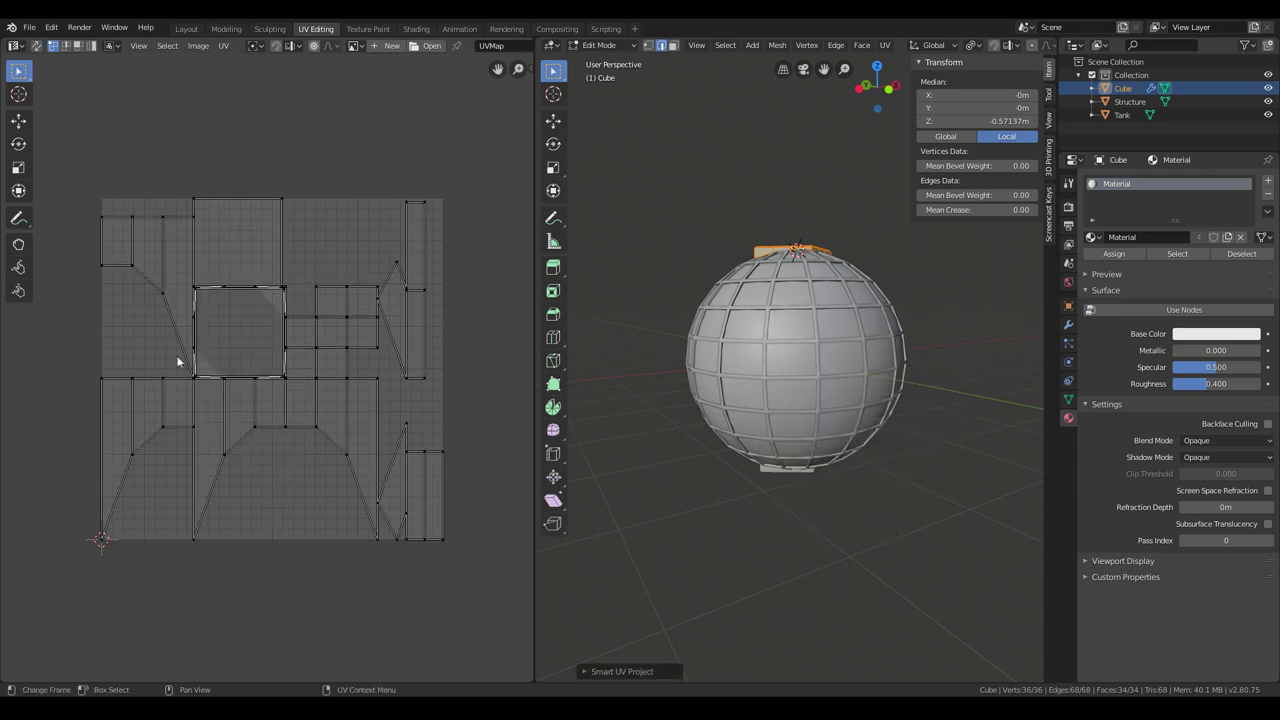
{"action": "key", "text": "u"}
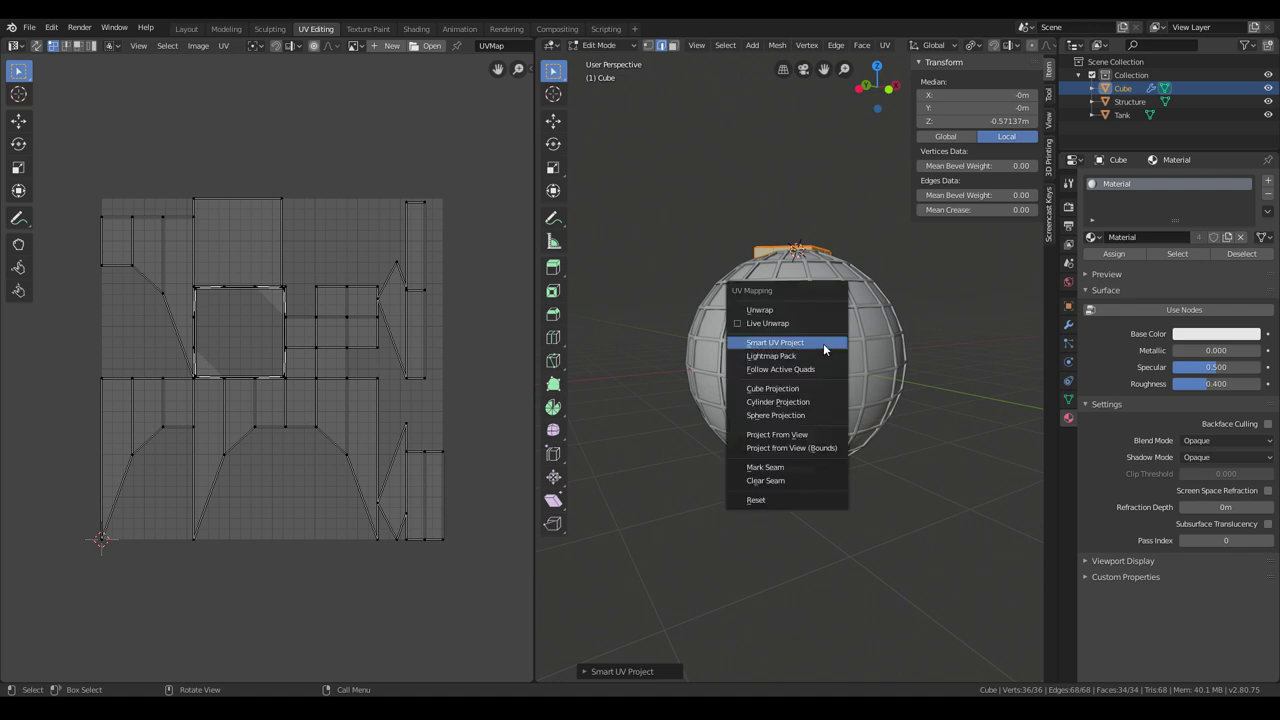
{"action": "left_click", "coordinate": [785, 389]}
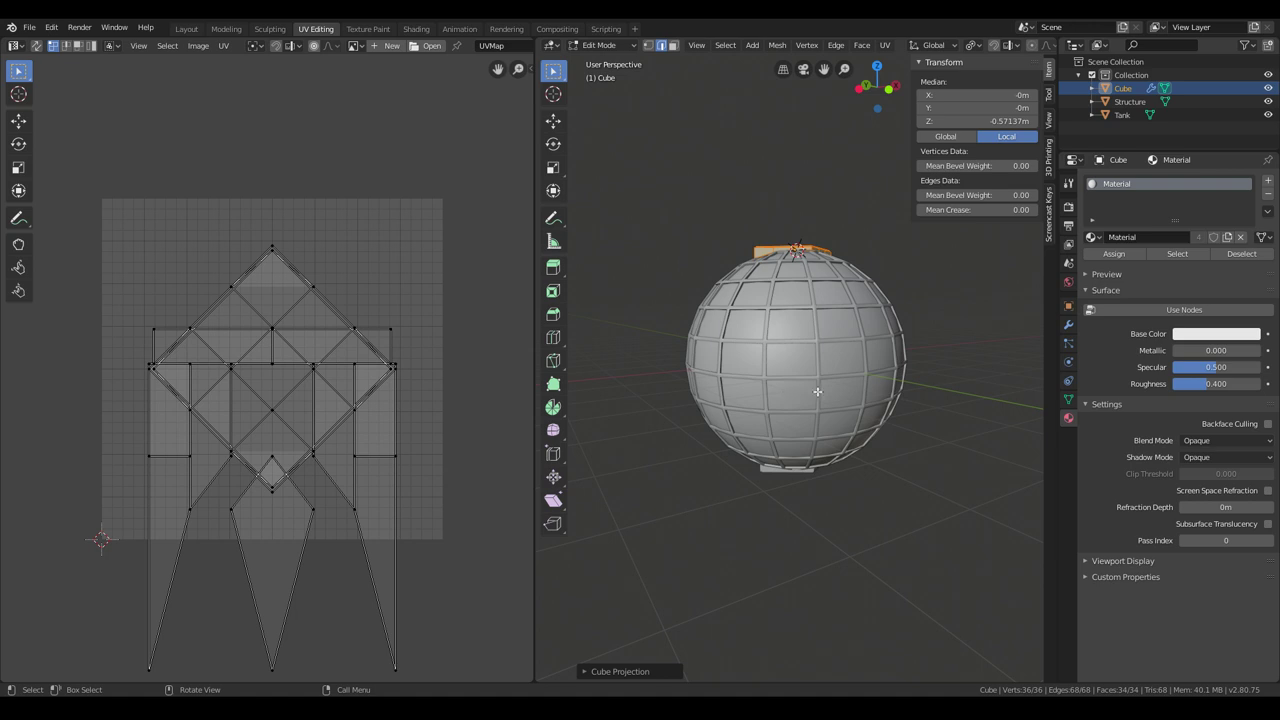
Step: Try Cylinder and Sphere Projection, finishing with Project From View
{"action": "key", "text": "u"}
{"action": "left_click", "coordinate": [816, 405]}
{"action": "key", "text": "u"}
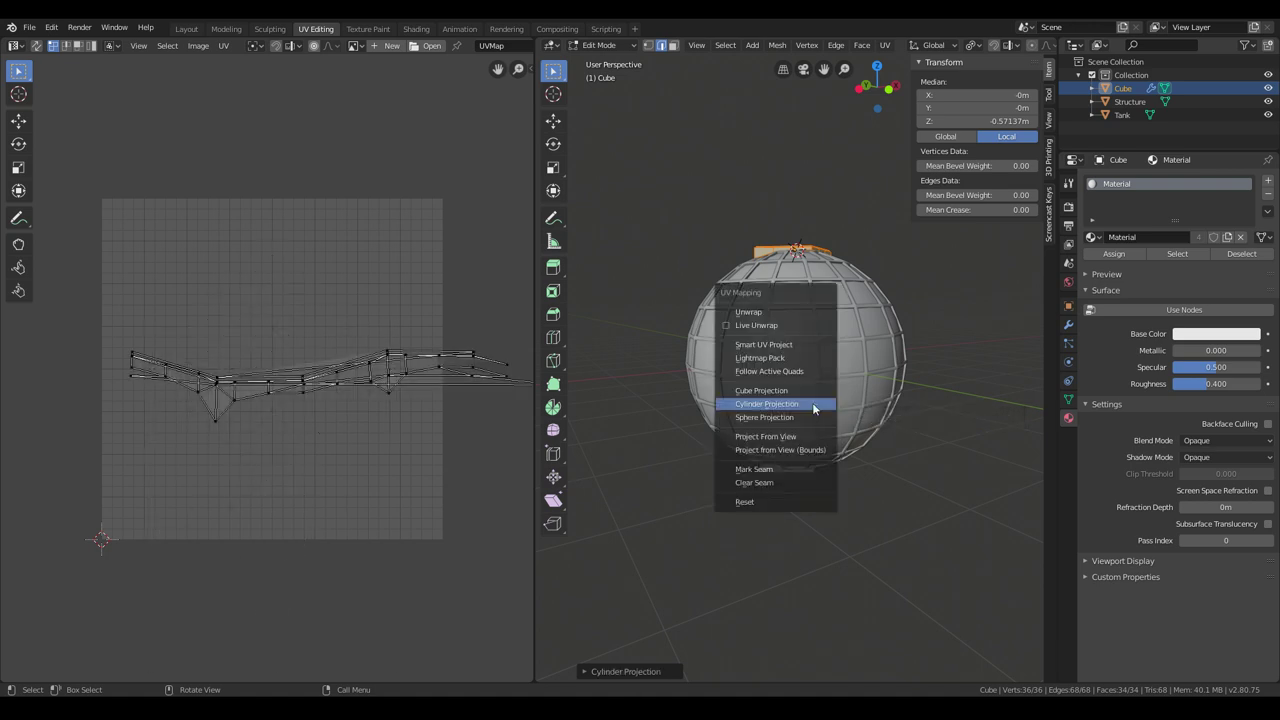
{"action": "left_click", "coordinate": [811, 416]}
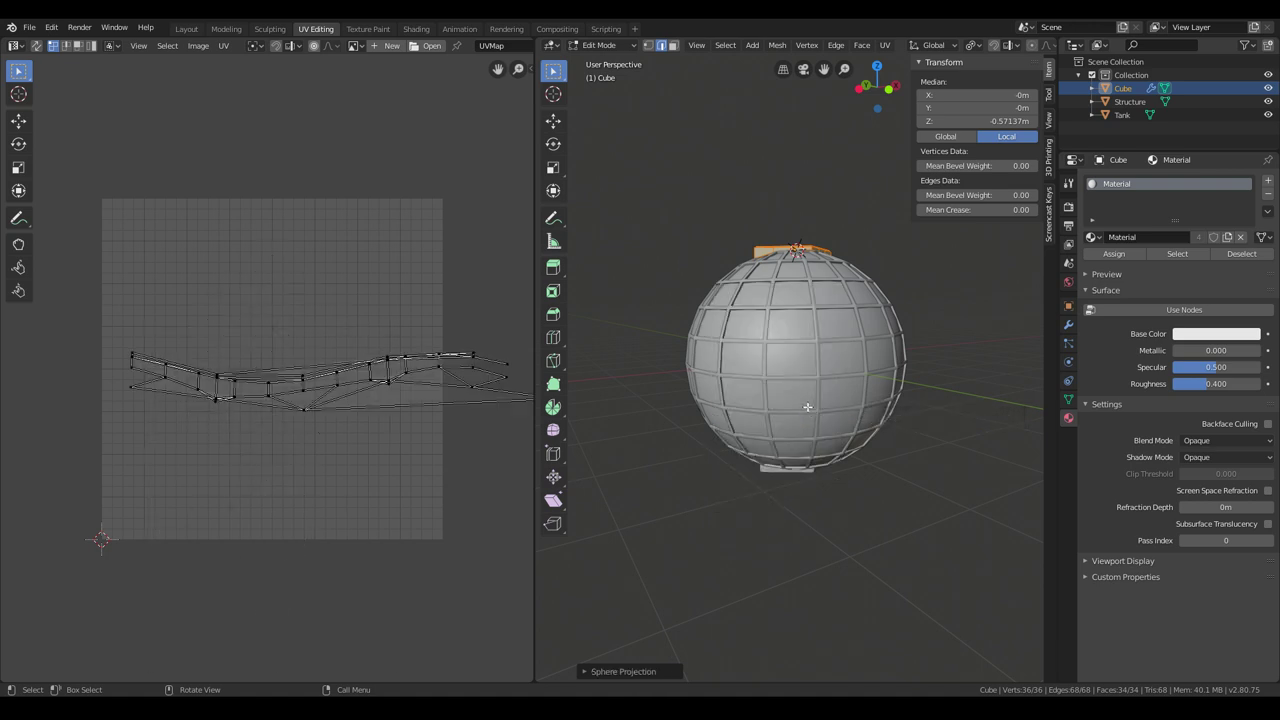
{"action": "key", "text": "u"}
{"action": "left_click", "coordinate": [800, 432]}
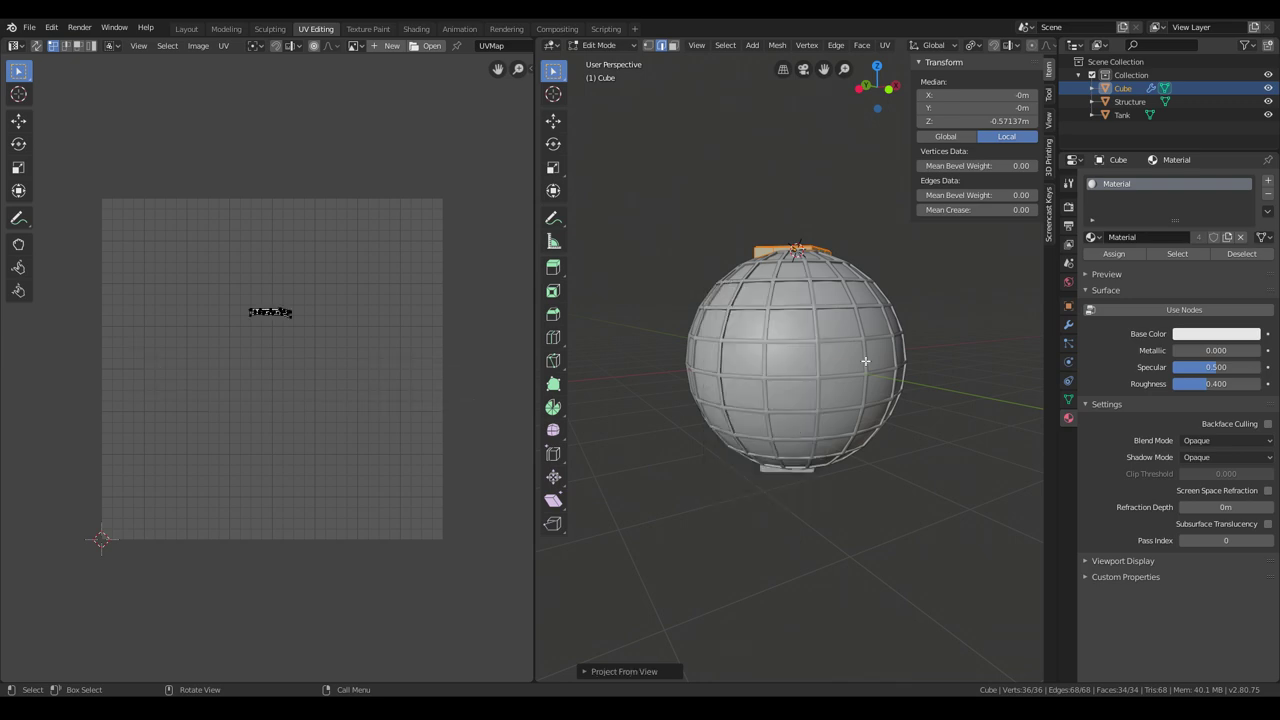
{"action": "middle_click_drag", "start_coordinate": [866, 361], "coordinate": [848, 391]}
Step: Project the Cube slab's UVs from Top Orthographic (numpad 7) view into a diamond grid
{"action": "scroll", "coordinate": [854, 455], "scroll_direction": "up", "scroll_amount": 4}
{"action": "scroll", "coordinate": [857, 440], "scroll_direction": "down", "scroll_amount": 3}
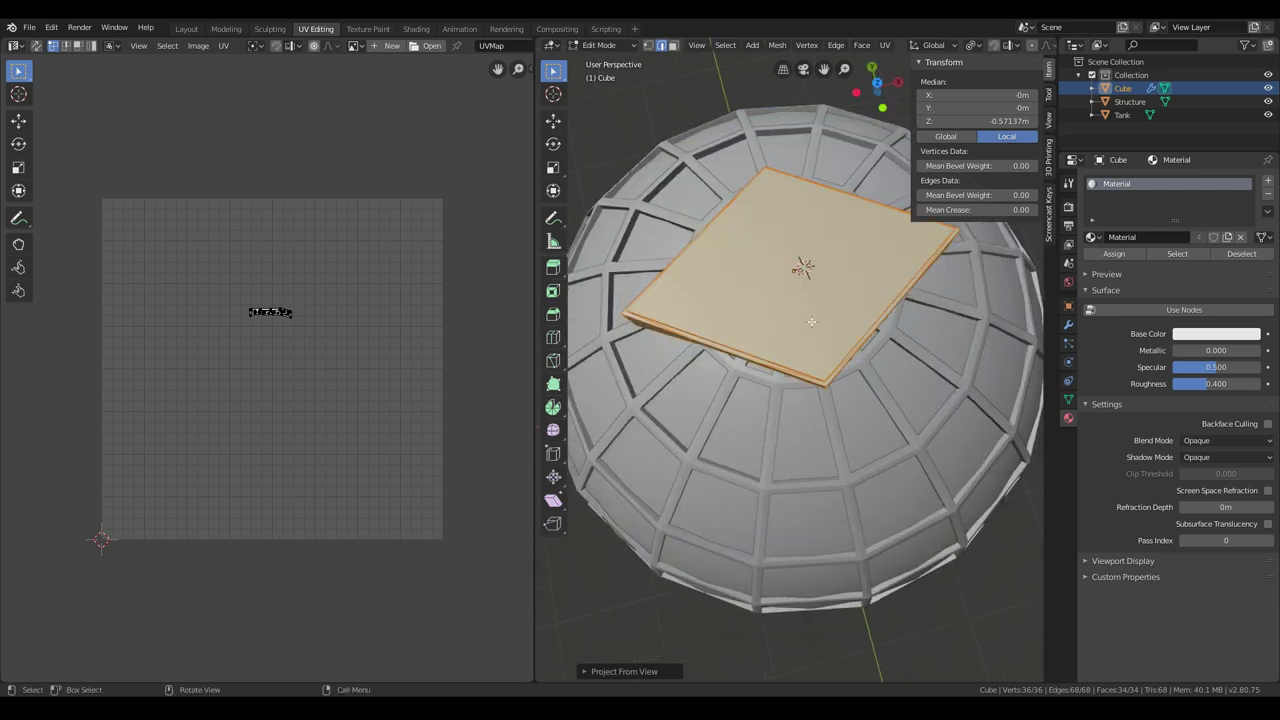
{"action": "middle_click_drag", "start_coordinate": [811, 321], "coordinate": [847, 348]}
{"action": "key", "text": "KP_1"}
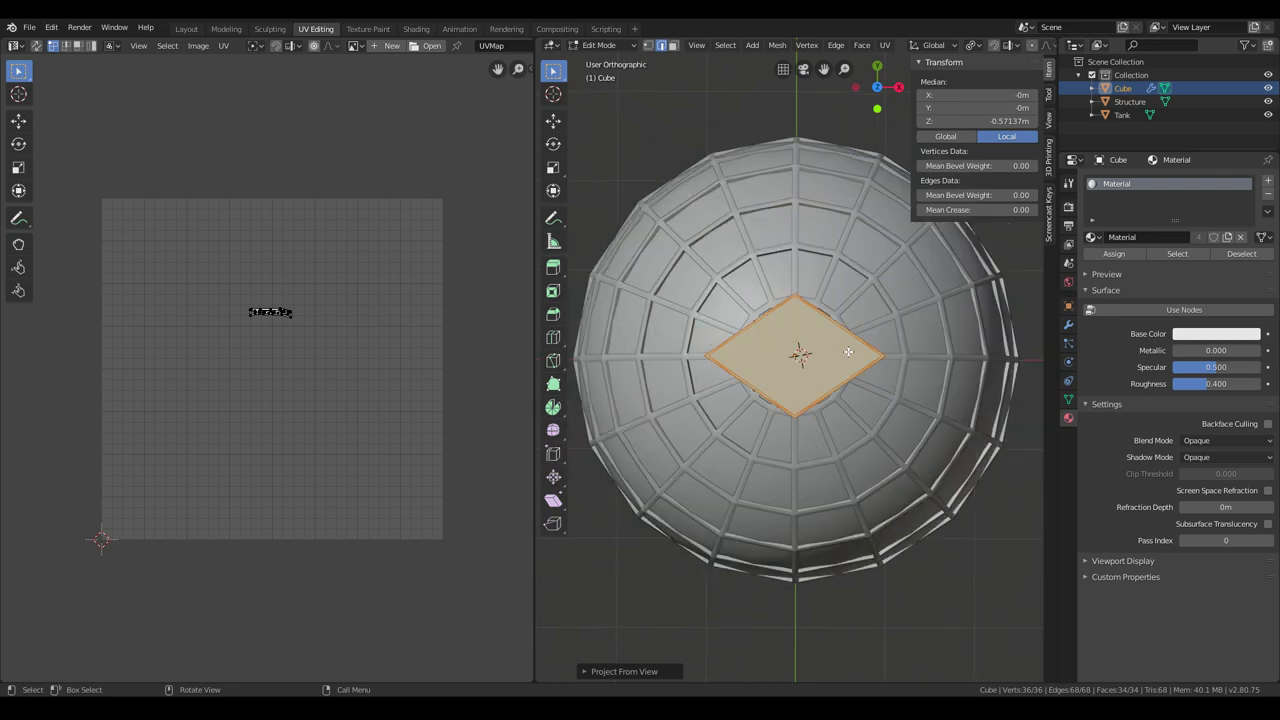
{"action": "key", "text": "KP_5"}
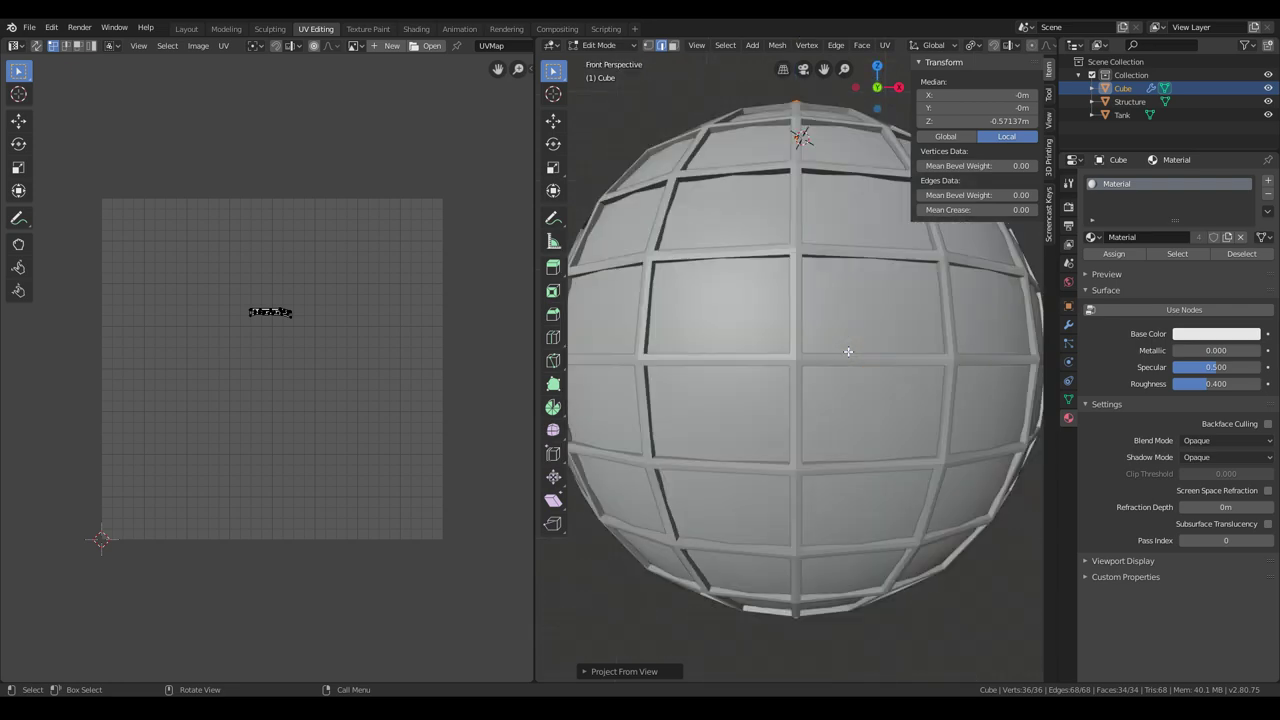
{"action": "key", "text": "KP_5"}
{"action": "key", "text": "KP_7"}
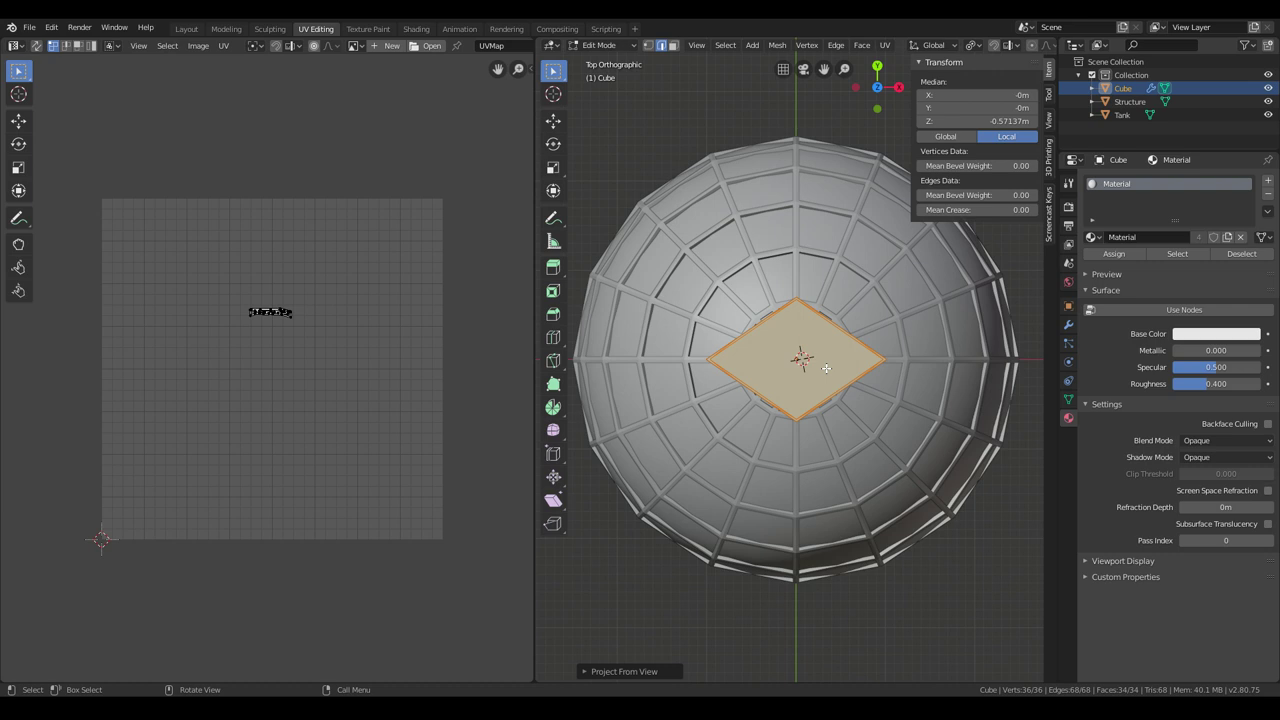
{"action": "key", "text": "u"}
{"action": "left_click", "coordinate": [826, 369]}
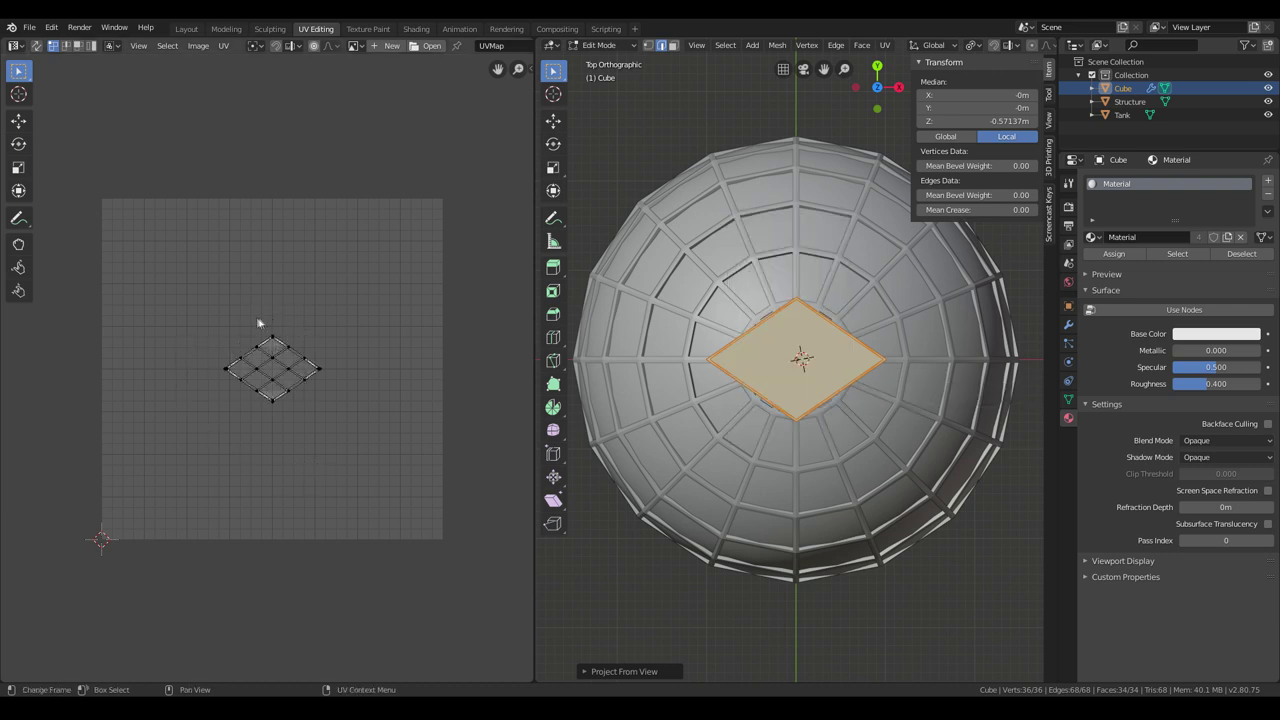
{"action": "scroll", "coordinate": [354, 457], "scroll_direction": "up", "scroll_amount": 4}
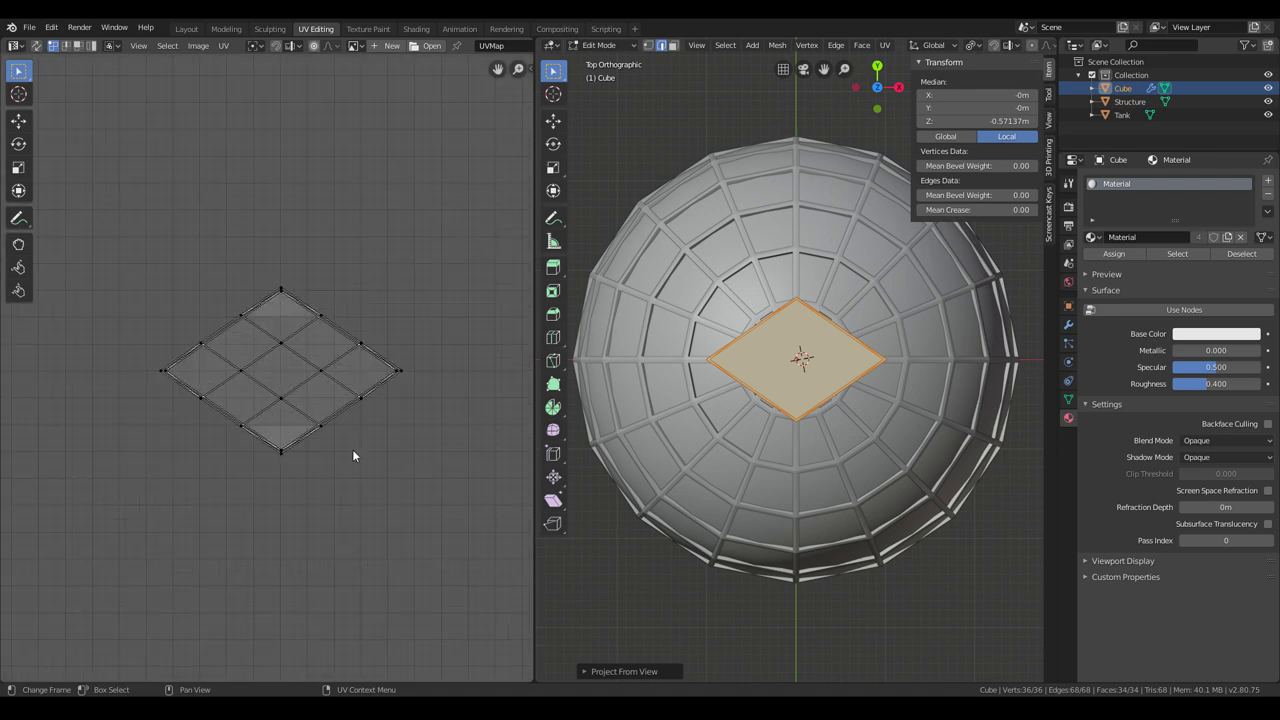
{"action": "scroll", "coordinate": [352, 455], "scroll_direction": "down", "scroll_amount": 3}
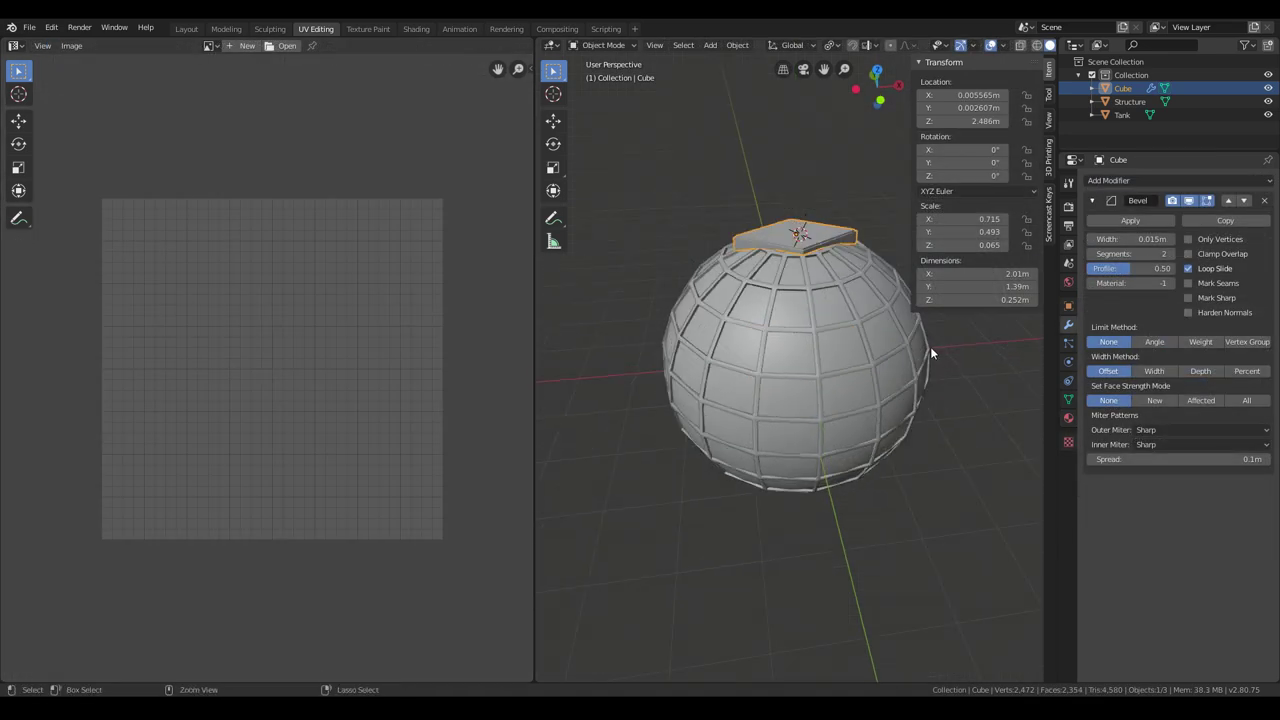
Step: Apply the Cube slab's scale and inspect the beveled corner
{"action": "key", "text": "ctrl+a"}
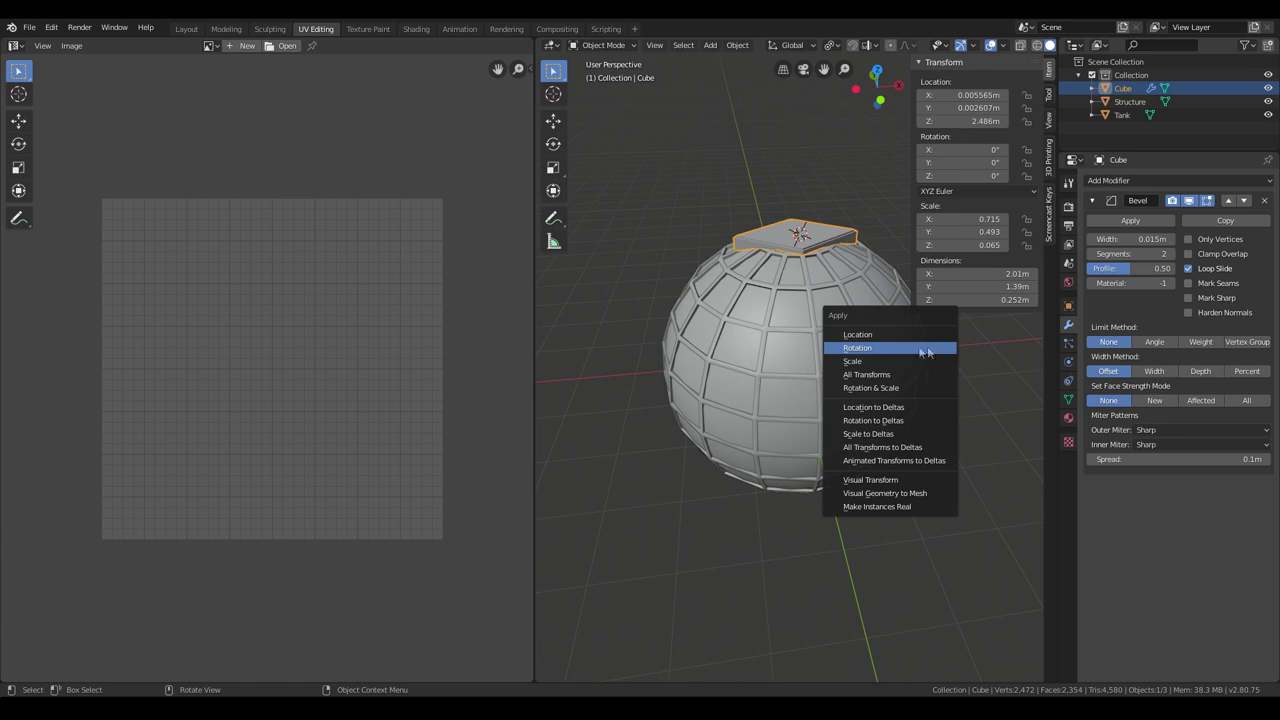
{"action": "left_click", "coordinate": [894, 360]}
{"action": "middle_click_drag", "start_coordinate": [1005, 398], "coordinate": [813, 462]}
{"action": "scroll", "coordinate": [933, 398], "scroll_direction": "up", "scroll_amount": 4}
{"action": "scroll", "coordinate": [874, 479], "scroll_direction": "up", "scroll_amount": 5}
{"action": "scroll", "coordinate": [813, 462], "scroll_direction": "up", "scroll_amount": 5}
{"action": "scroll", "coordinate": [814, 463], "scroll_direction": "down", "scroll_amount": 2}
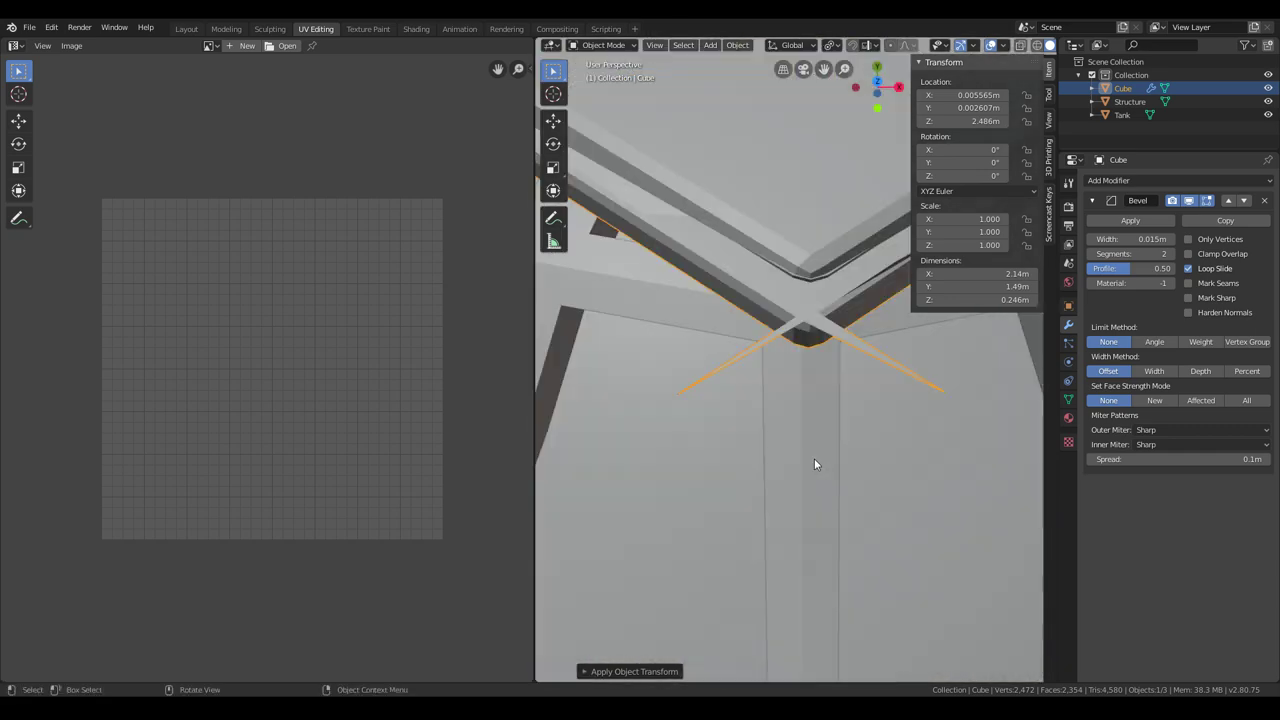
{"action": "middle_click_drag", "start_coordinate": [813, 463], "coordinate": [804, 462]}
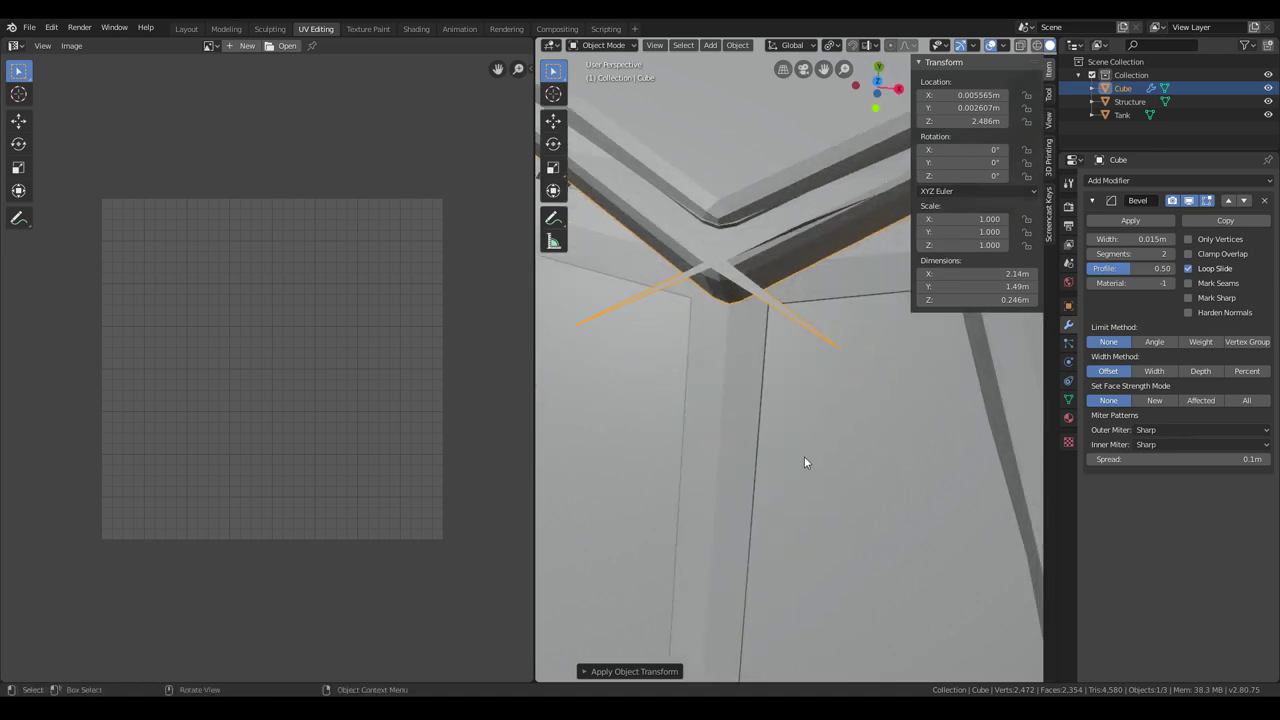
Step: Undo the scale application and make the Bevel modifier permanent
{"action": "key", "text": "ctrl+z"}
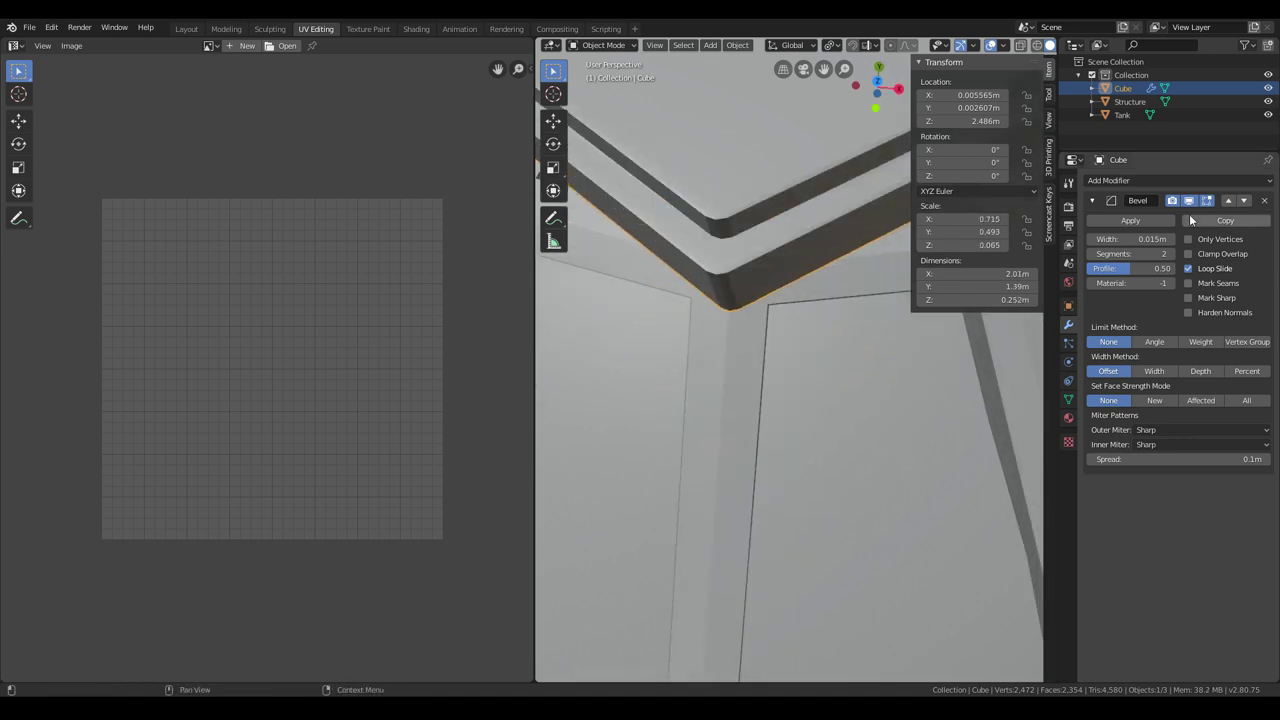
{"action": "left_click", "coordinate": [1130, 220]}
{"action": "middle_click_drag", "start_coordinate": [805, 420], "coordinate": [821, 410]}
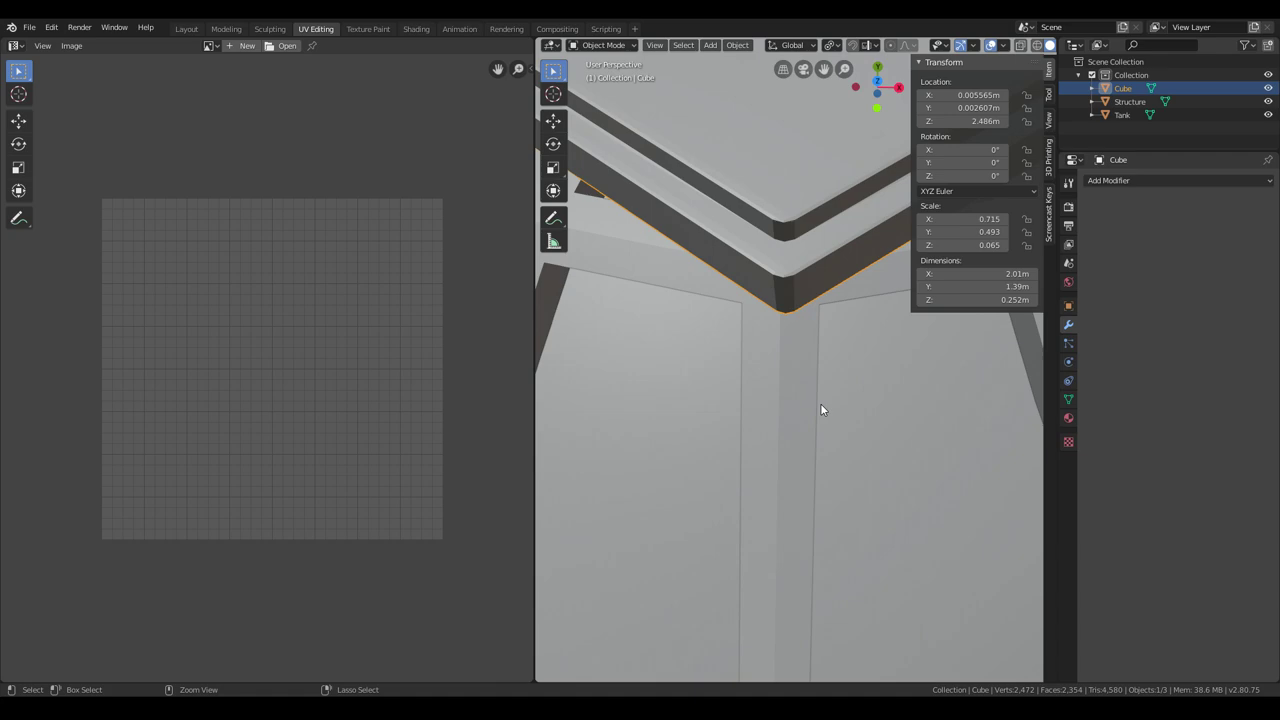
Step: Apply the slab's scale again so it reads 1.000 on every axis
{"action": "key", "text": "ctrl+a"}
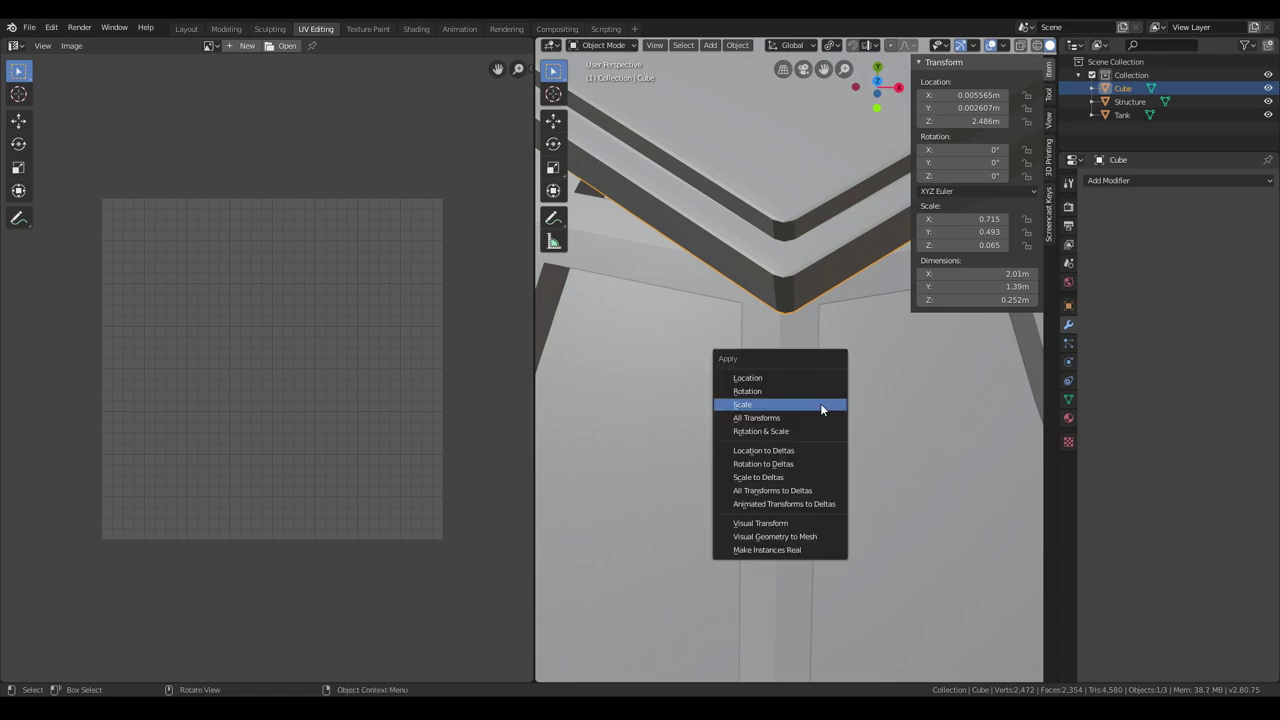
{"action": "left_click", "coordinate": [820, 403]}
{"action": "scroll", "coordinate": [845, 405], "scroll_direction": "down", "scroll_amount": 6}
{"action": "middle_click_drag", "start_coordinate": [843, 407], "coordinate": [812, 393]}
{"action": "scroll", "coordinate": [803, 407], "scroll_direction": "down", "scroll_amount": 3}
{"action": "left_click", "coordinate": [1152, 180]}
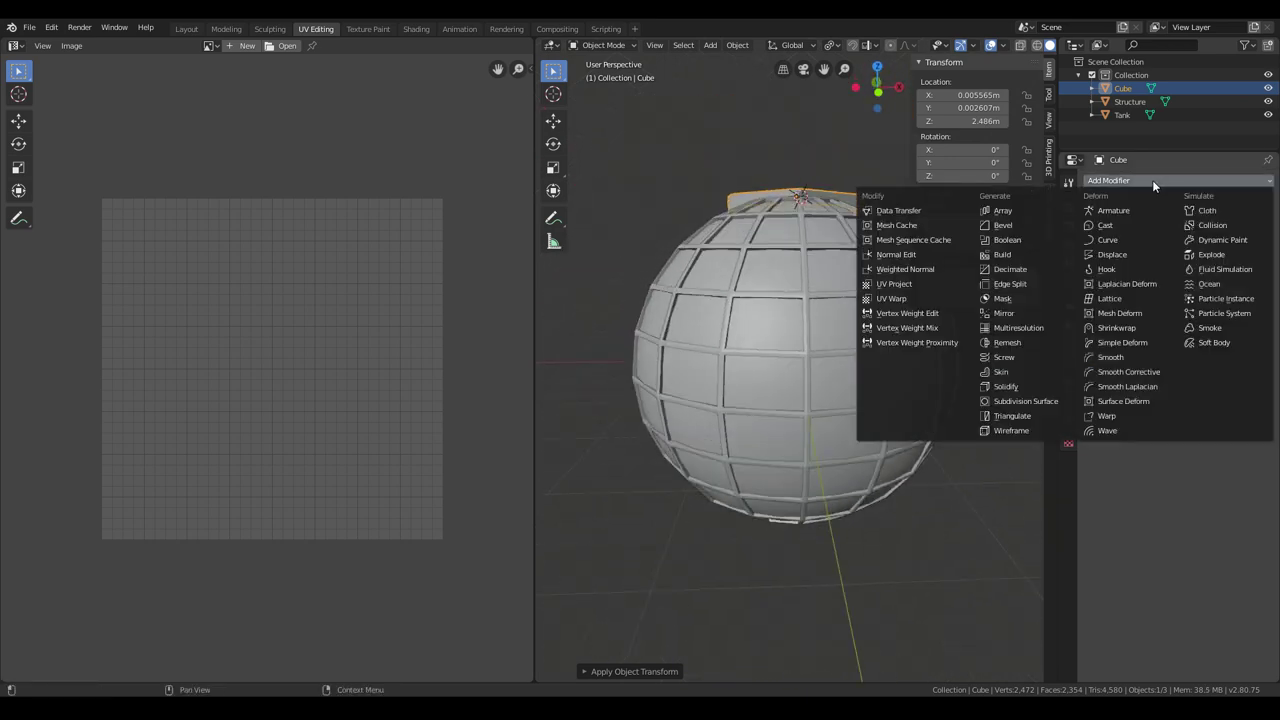
{"action": "left_click", "coordinate": [1003, 313]}
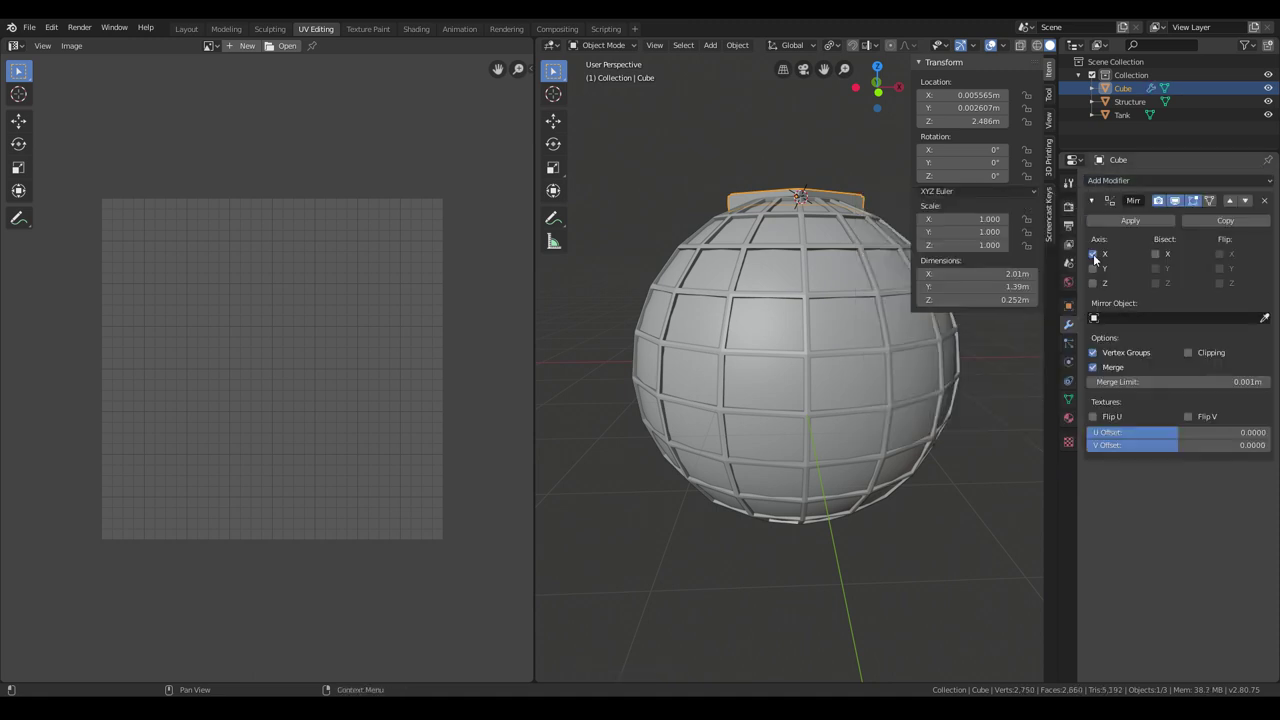
{"action": "left_click", "coordinate": [1093, 254]}
{"action": "left_click", "coordinate": [1093, 283]}
{"action": "left_click", "coordinate": [1148, 317]}
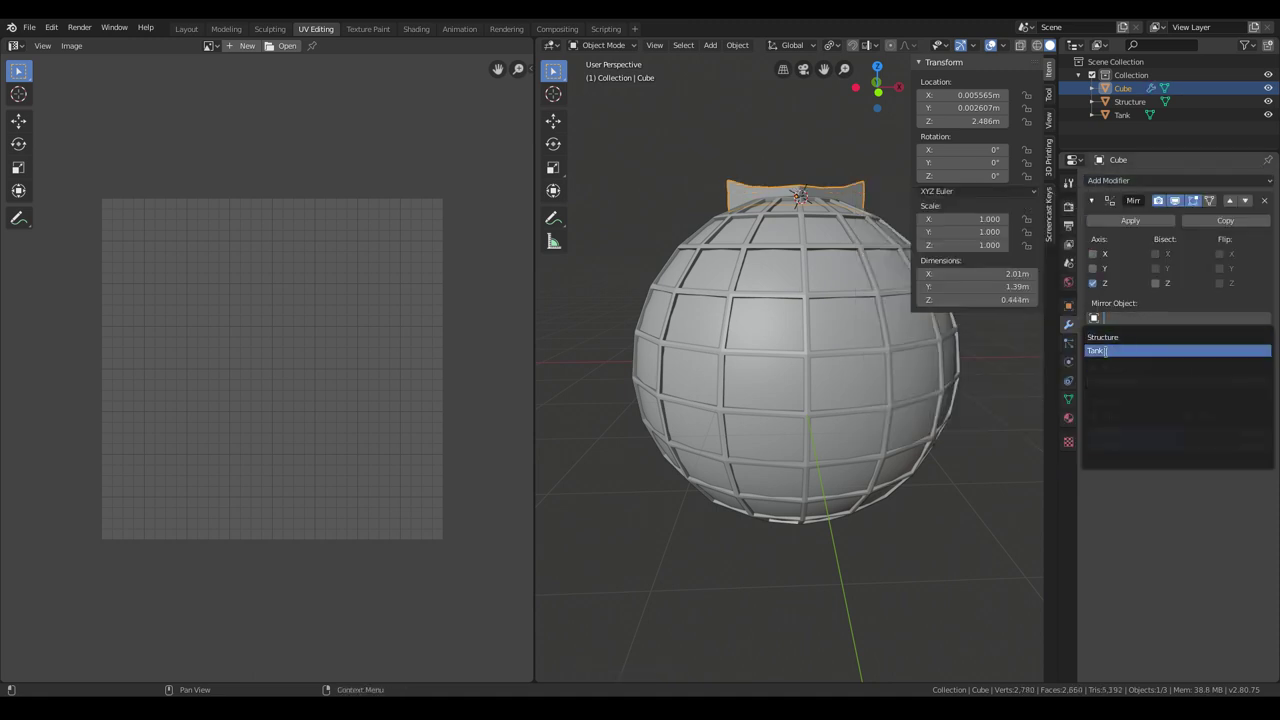
{"action": "left_click", "coordinate": [1105, 351]}
{"action": "middle_click_drag", "start_coordinate": [773, 461], "coordinate": [822, 424]}
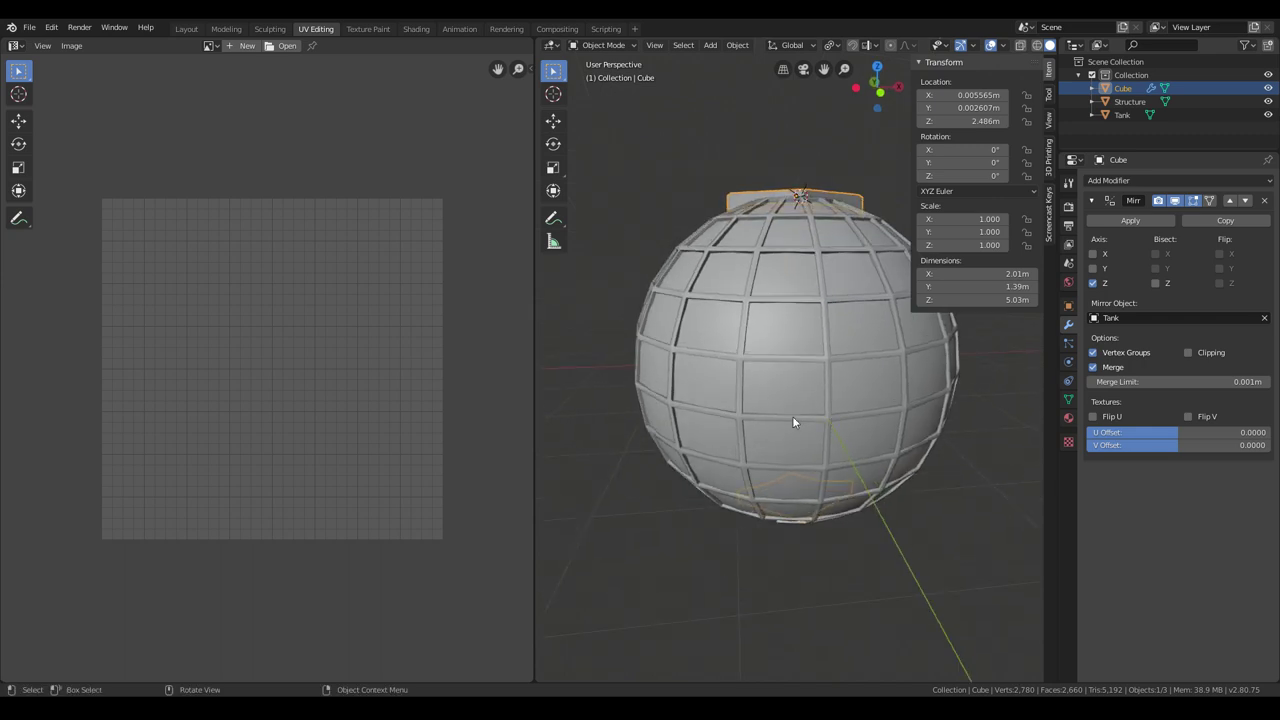
{"action": "key", "text": "Tab"}
{"action": "key", "text": "a"}
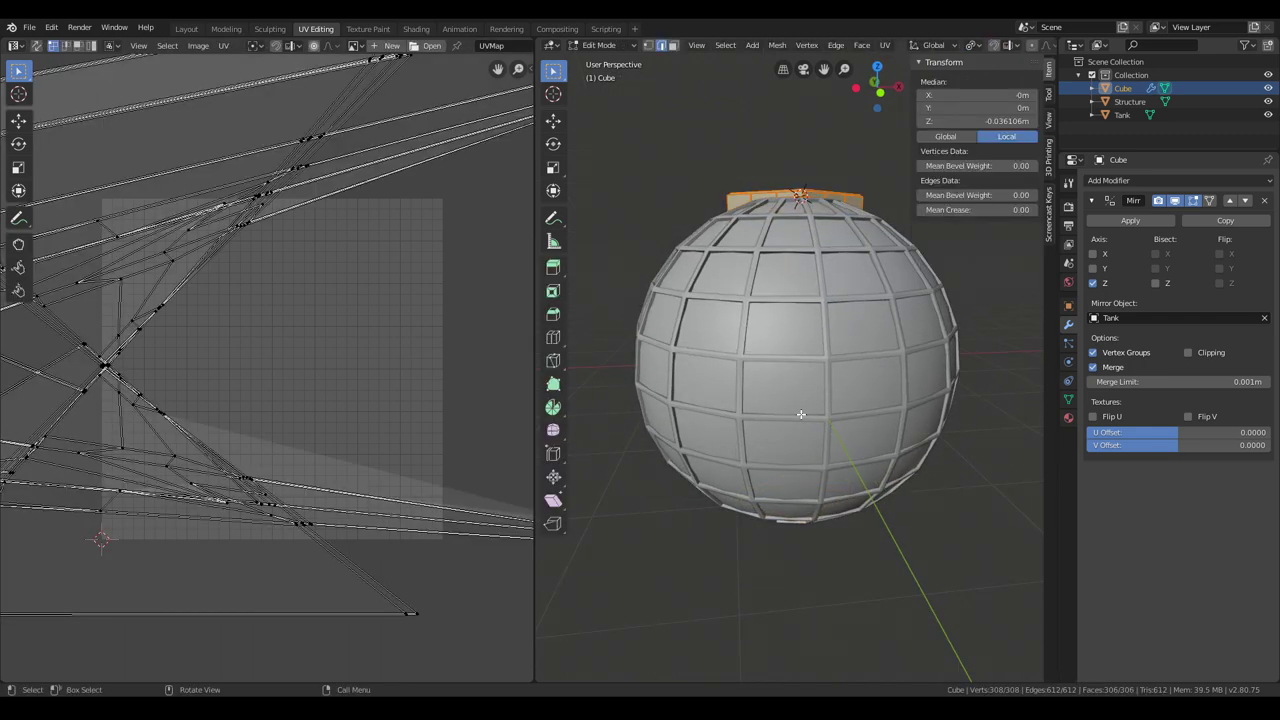
{"action": "key", "text": "u"}
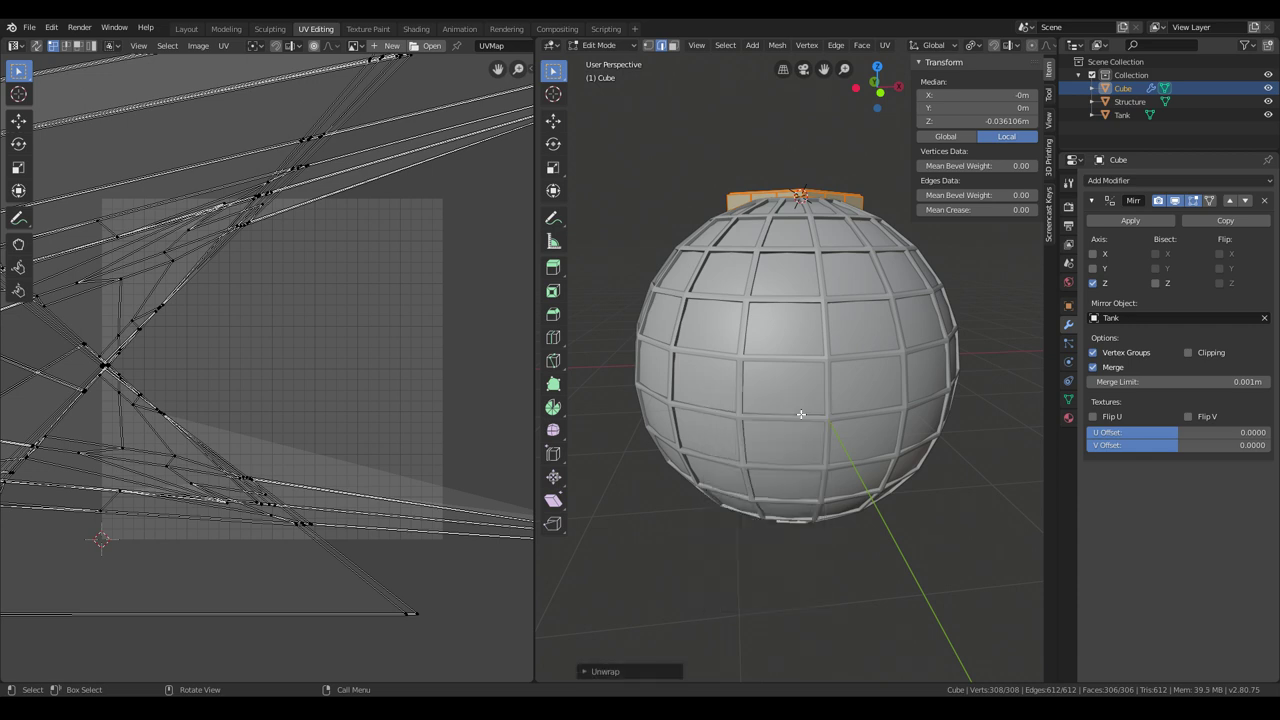
{"action": "scroll", "coordinate": [772, 419], "scroll_direction": "down", "scroll_amount": 3}
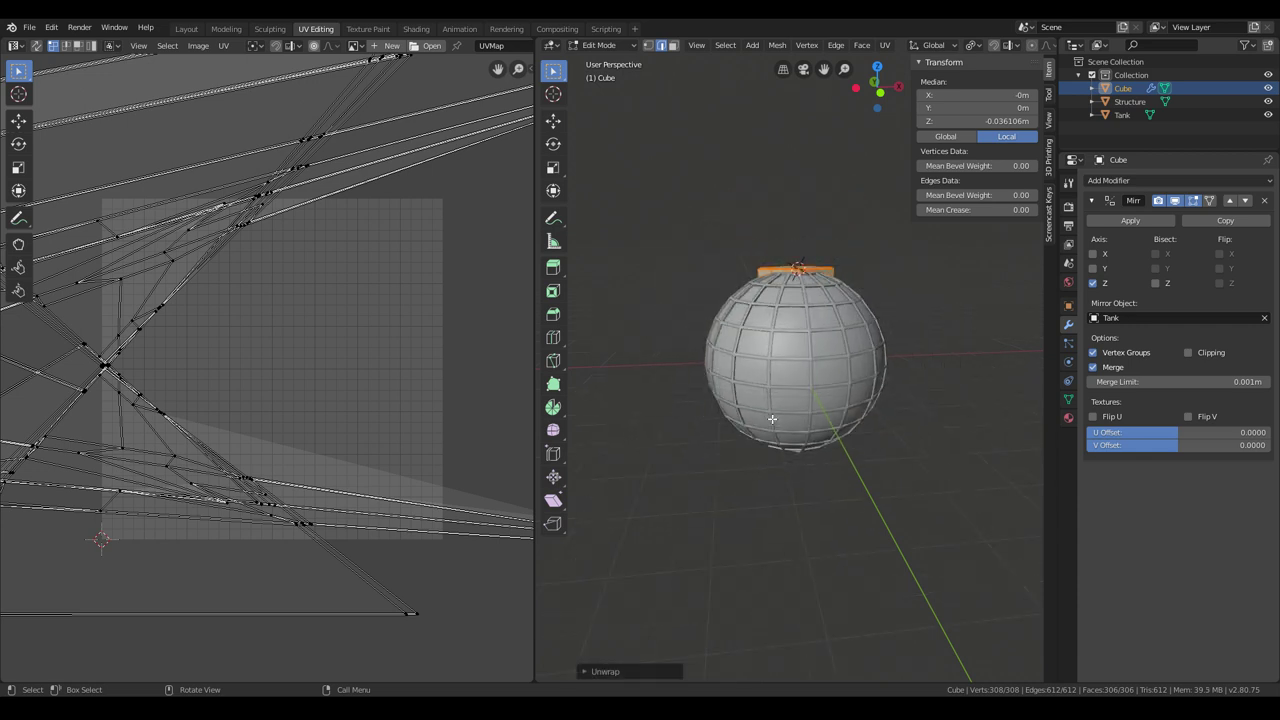
{"action": "middle_click_drag", "start_coordinate": [790, 445], "coordinate": [803, 457]}
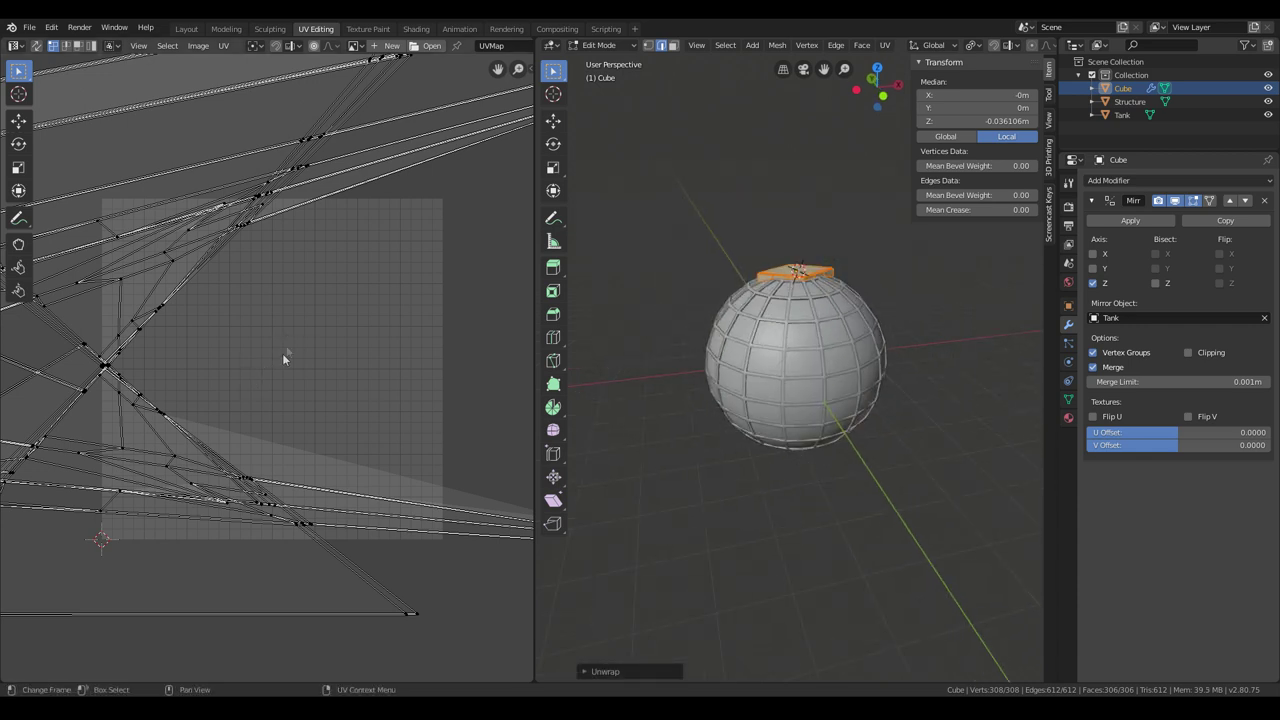
{"action": "key", "text": "u"}
Step: Re-unwrap the mesh with Smart UV Project
{"action": "left_click", "coordinate": [784, 447]}
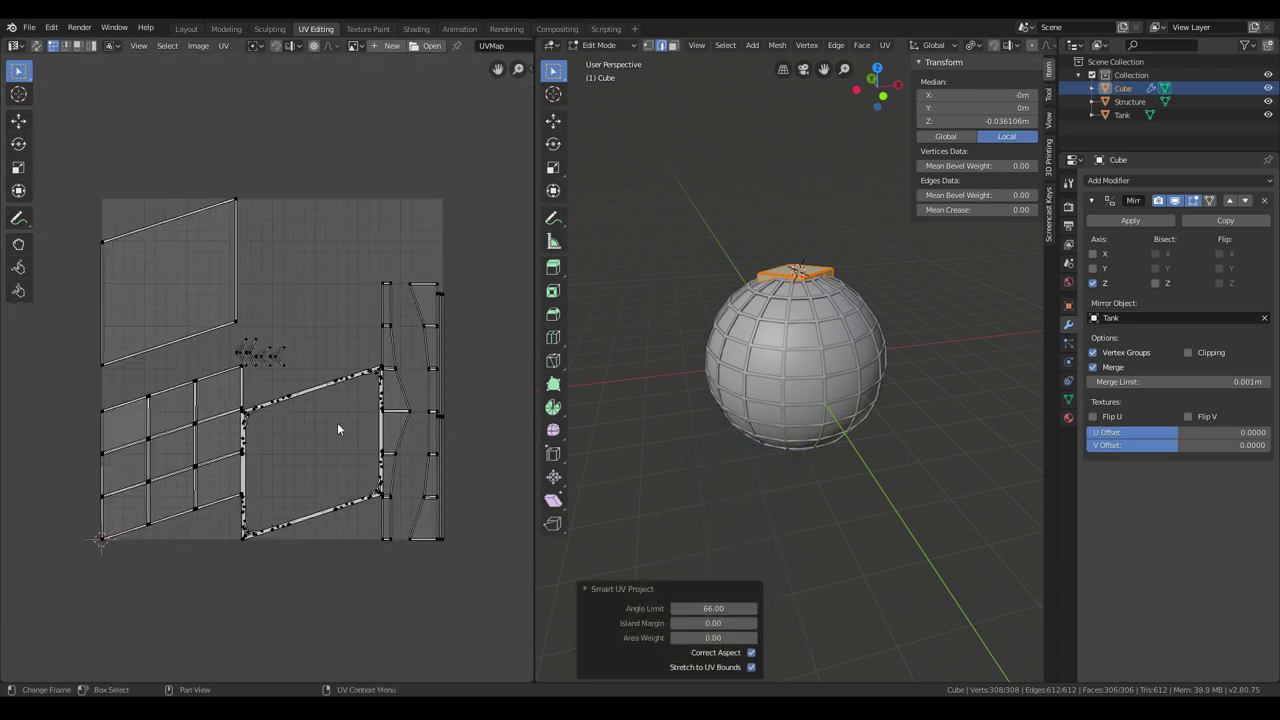
{"action": "scroll", "coordinate": [338, 420], "scroll_direction": "up", "scroll_amount": 2}
{"action": "scroll", "coordinate": [338, 420], "scroll_direction": "down", "scroll_amount": 1}
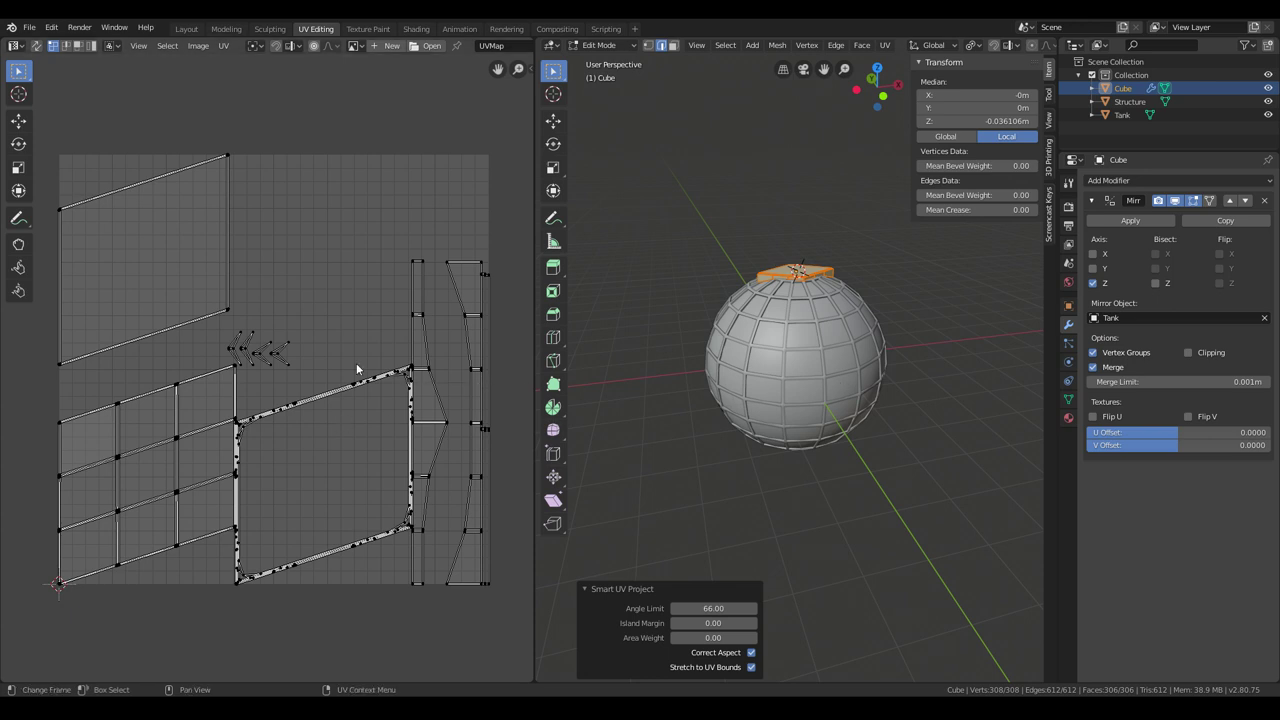
{"action": "scroll", "coordinate": [410, 448], "scroll_direction": "down", "scroll_amount": 2}
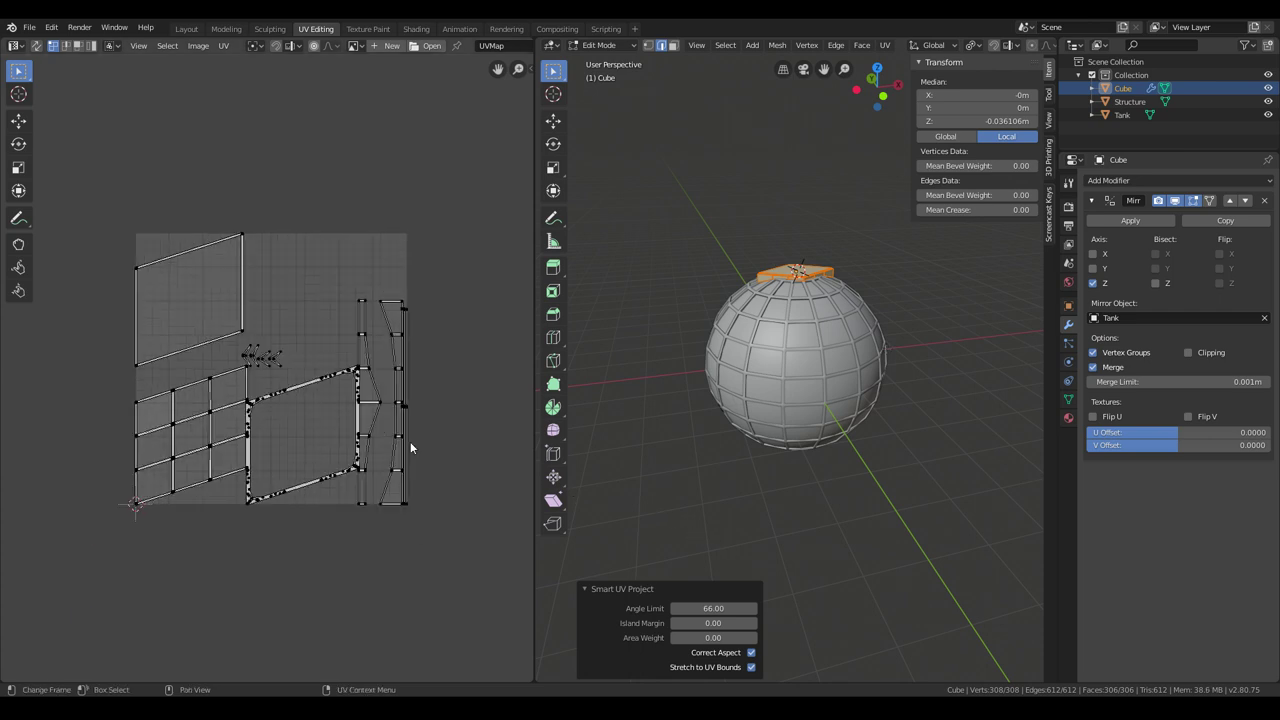
Step: Scale all UV islands to 0.355, move them lower-left, enlarge to 1.256, and nudge into place
{"action": "key", "text": "a"}
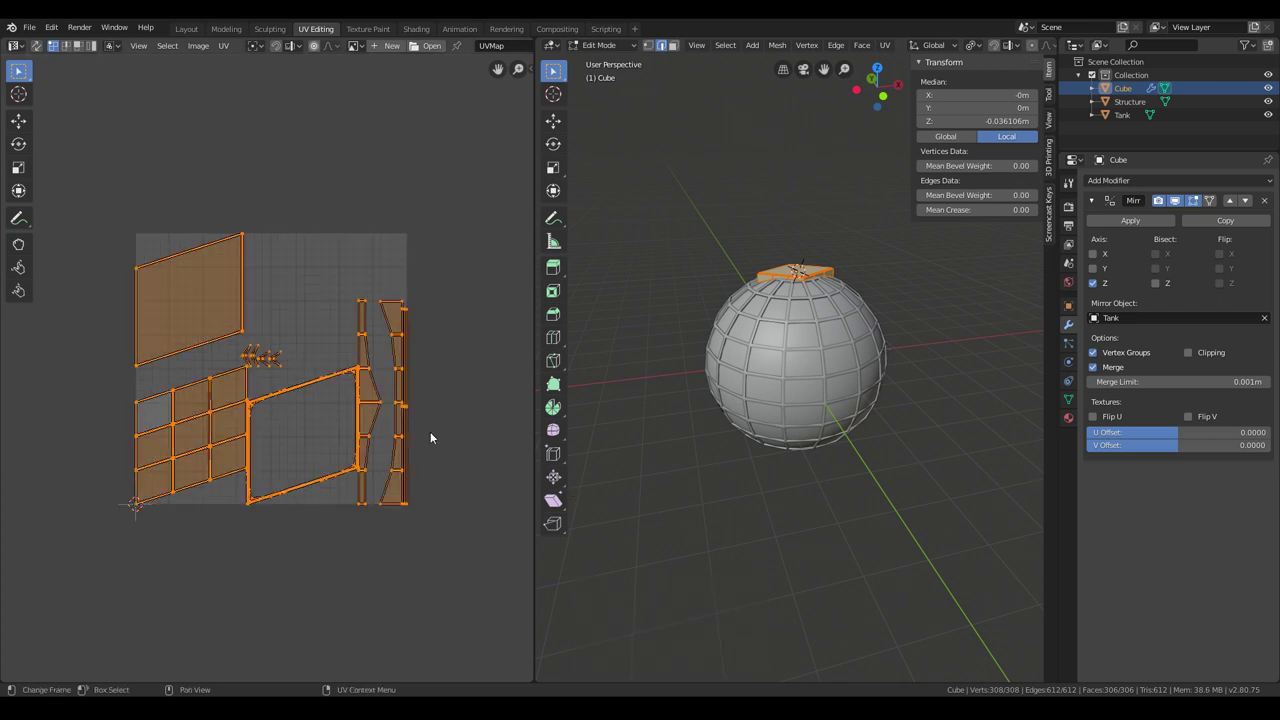
{"action": "key", "text": "s"}
{"action": "left_click", "coordinate": [339, 393]}
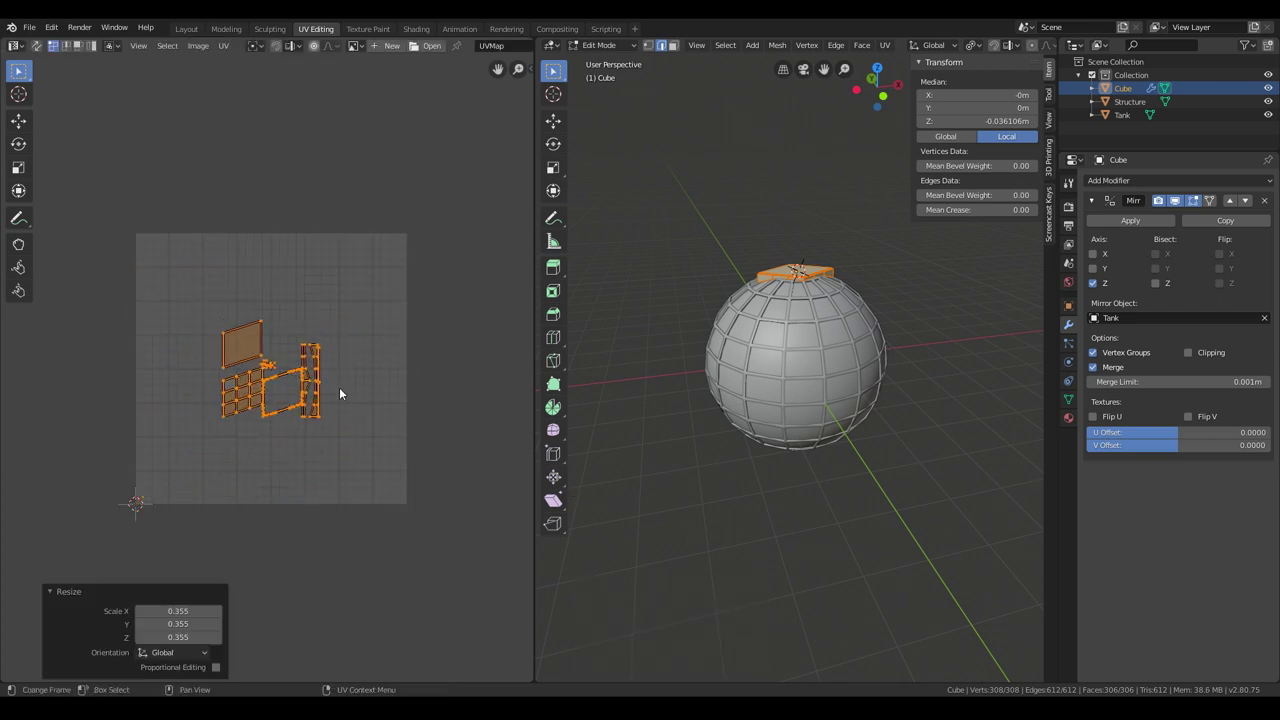
{"action": "key", "text": "g"}
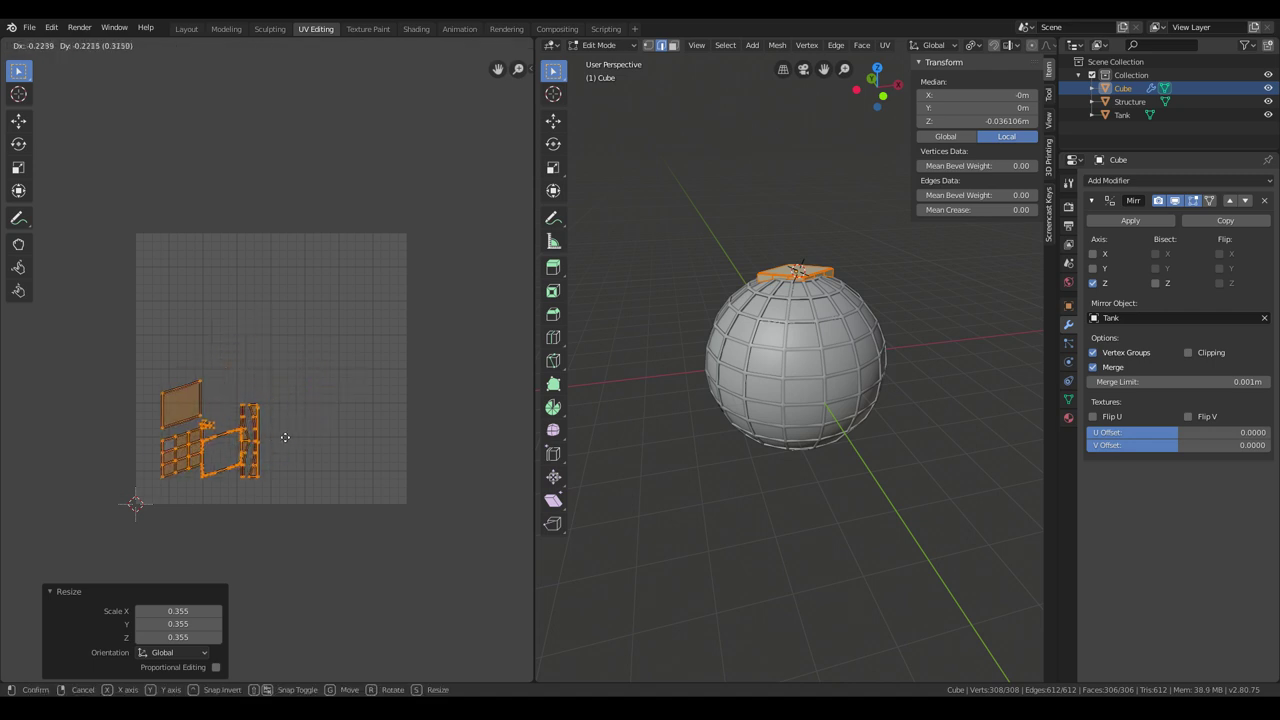
{"action": "left_click", "coordinate": [276, 437]}
{"action": "key", "text": "s"}
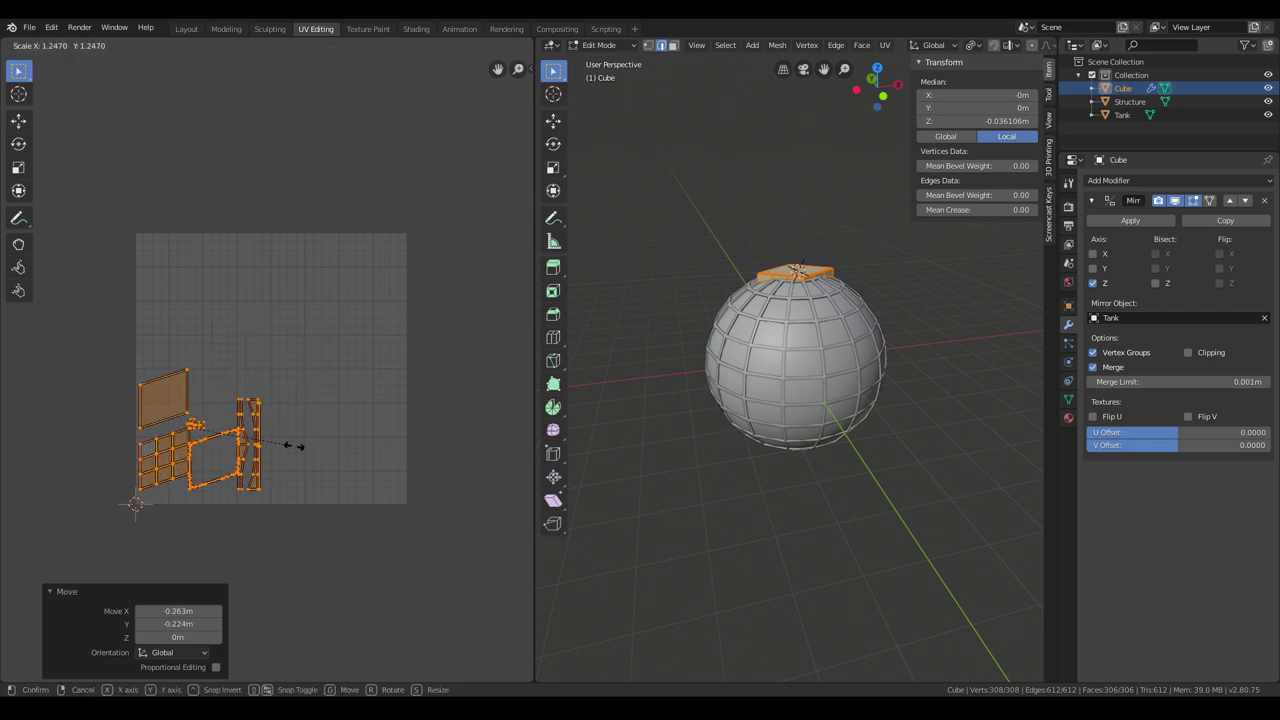
{"action": "left_click", "coordinate": [275, 430]}
{"action": "key", "text": "g"}
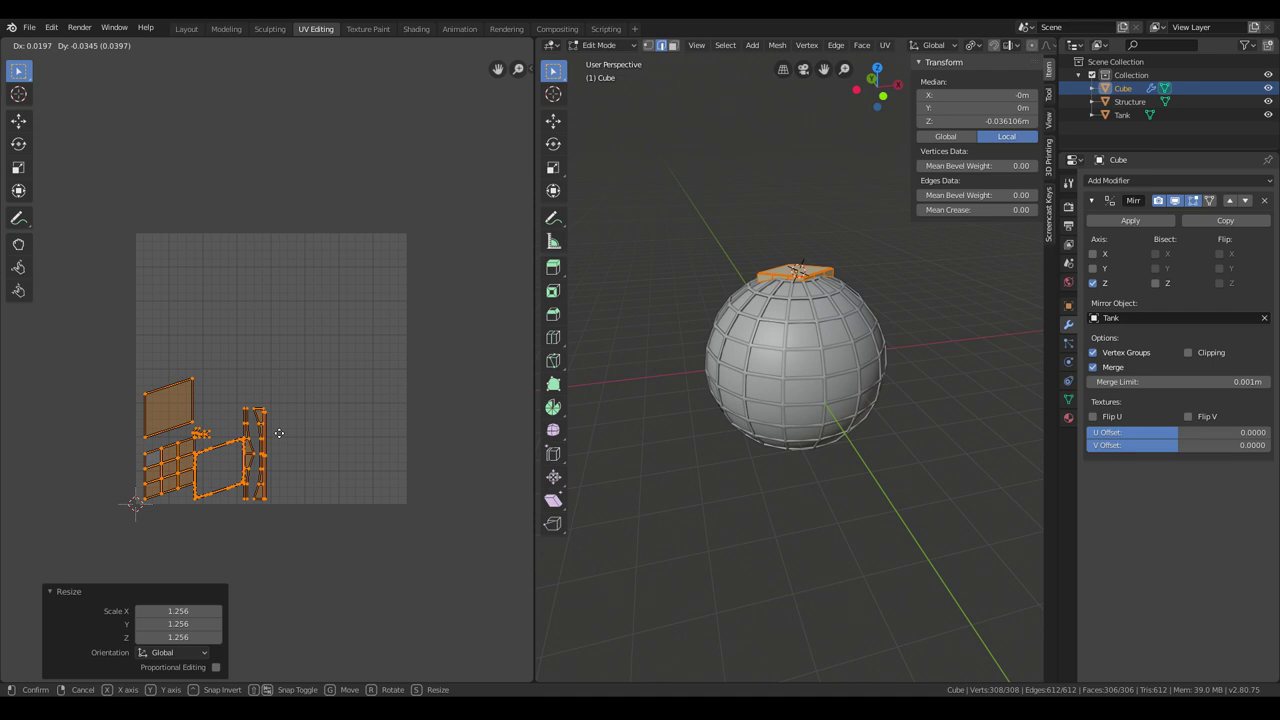
{"action": "left_click", "coordinate": [332, 480]}
{"action": "scroll", "coordinate": [346, 460], "scroll_direction": "up", "scroll_amount": 1}
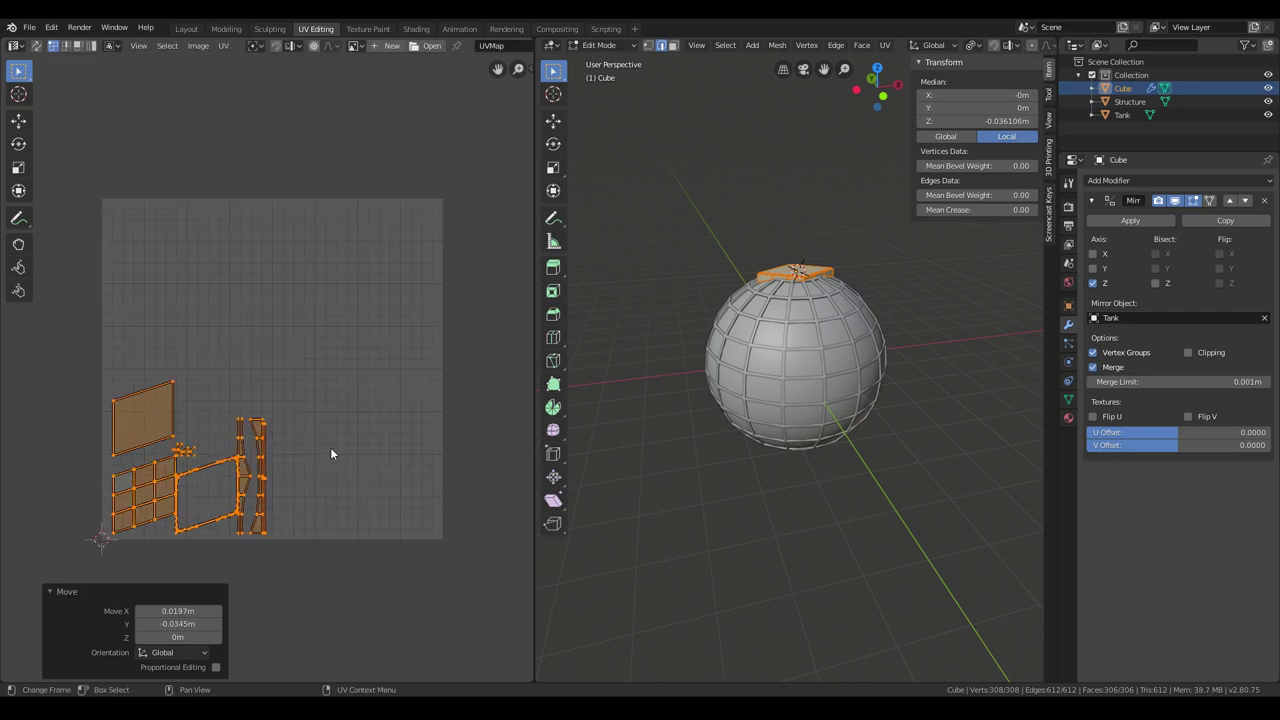
{"action": "left_click", "coordinate": [224, 46]}
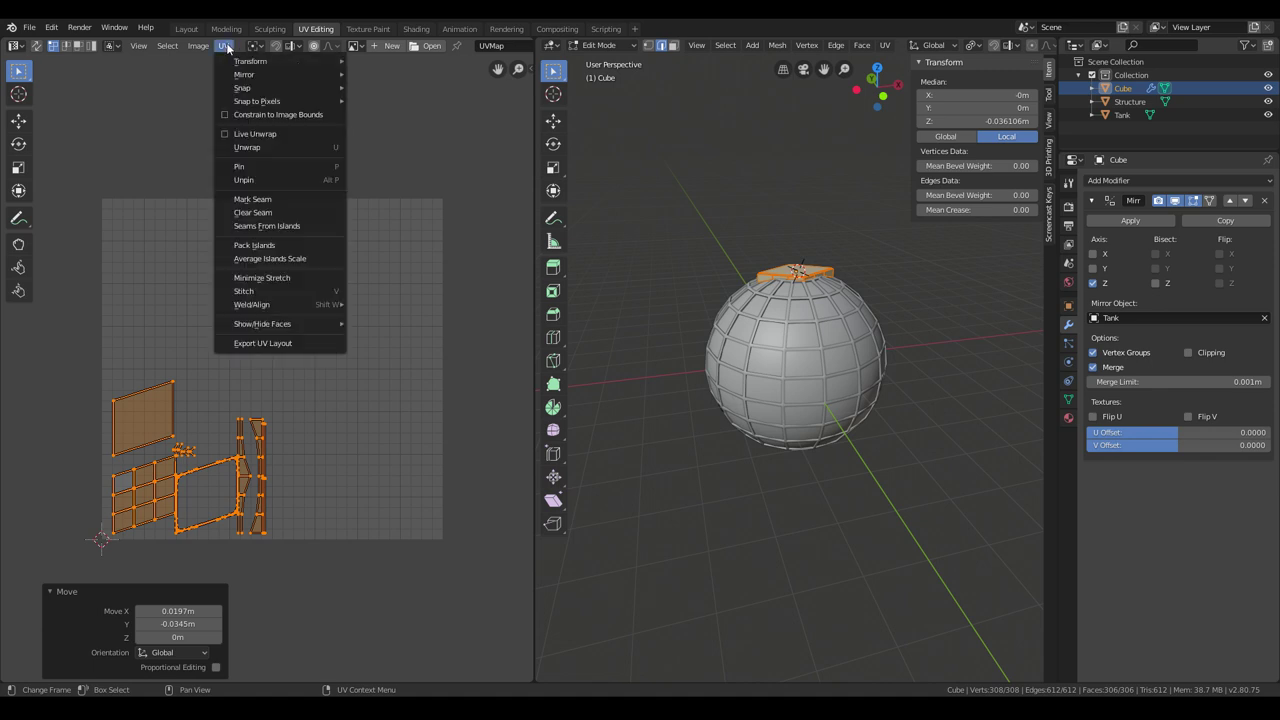
{"action": "mouse_move", "coordinate": [203, 48]}
{"action": "mouse_move", "coordinate": [254, 76]}
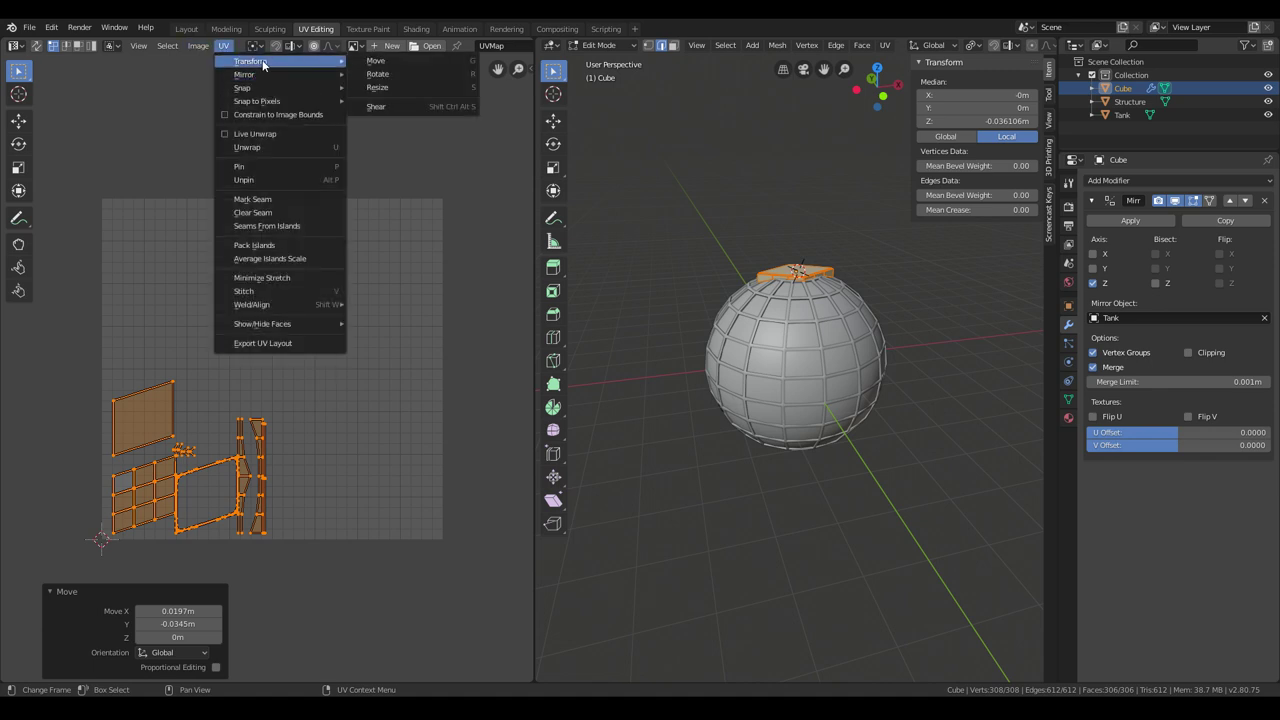
{"action": "left_click", "coordinate": [279, 345]}
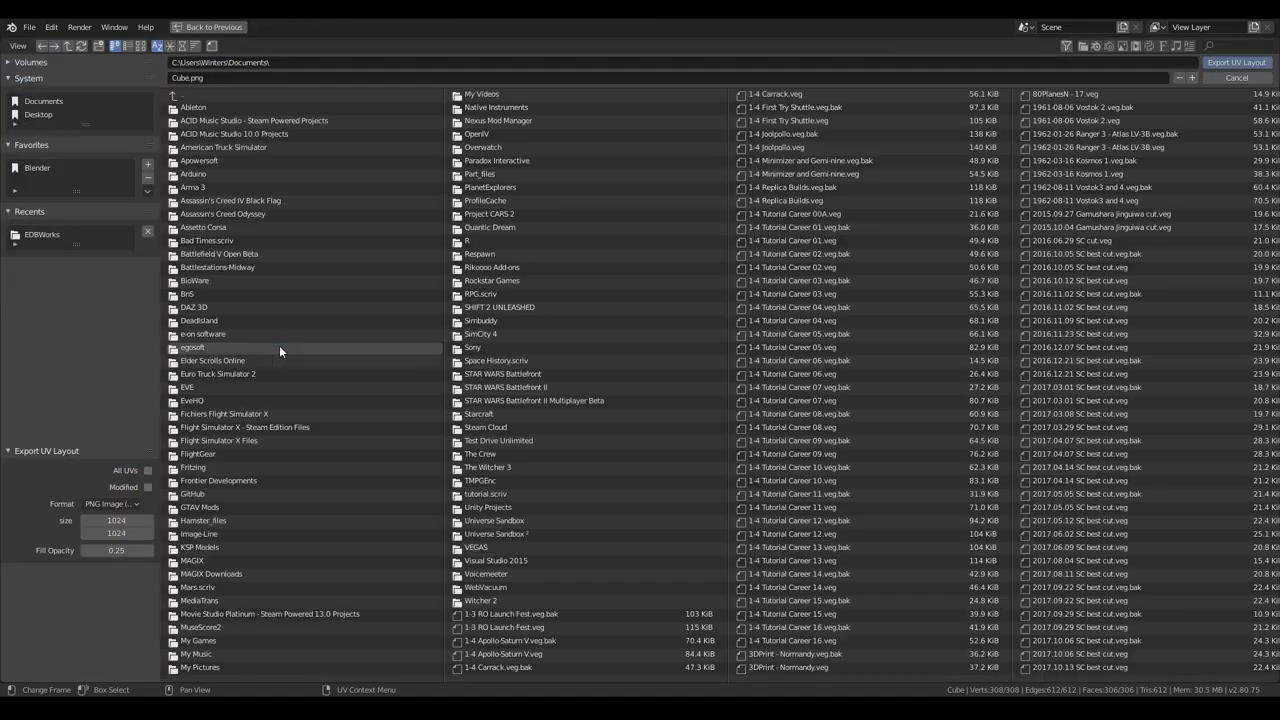
{"action": "left_click", "coordinate": [1213, 77]}
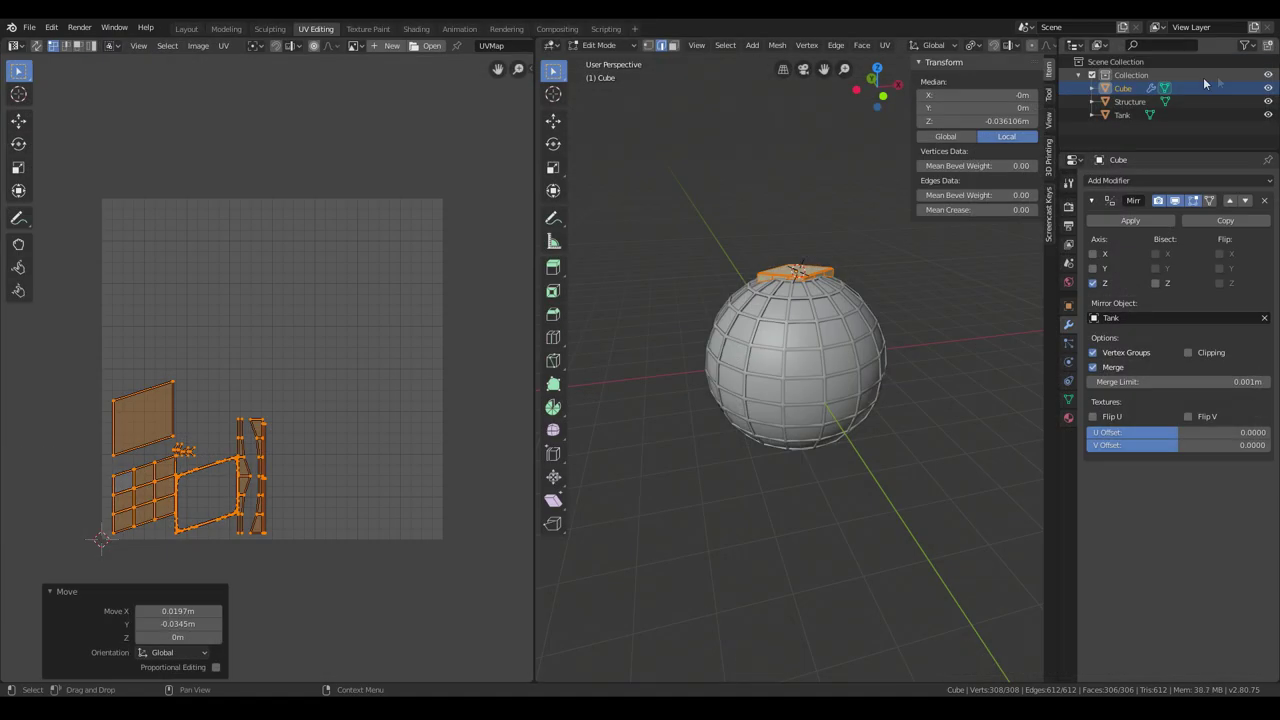
{"action": "left_click", "coordinate": [1124, 117]}
{"action": "left_click", "coordinate": [1123, 88]}
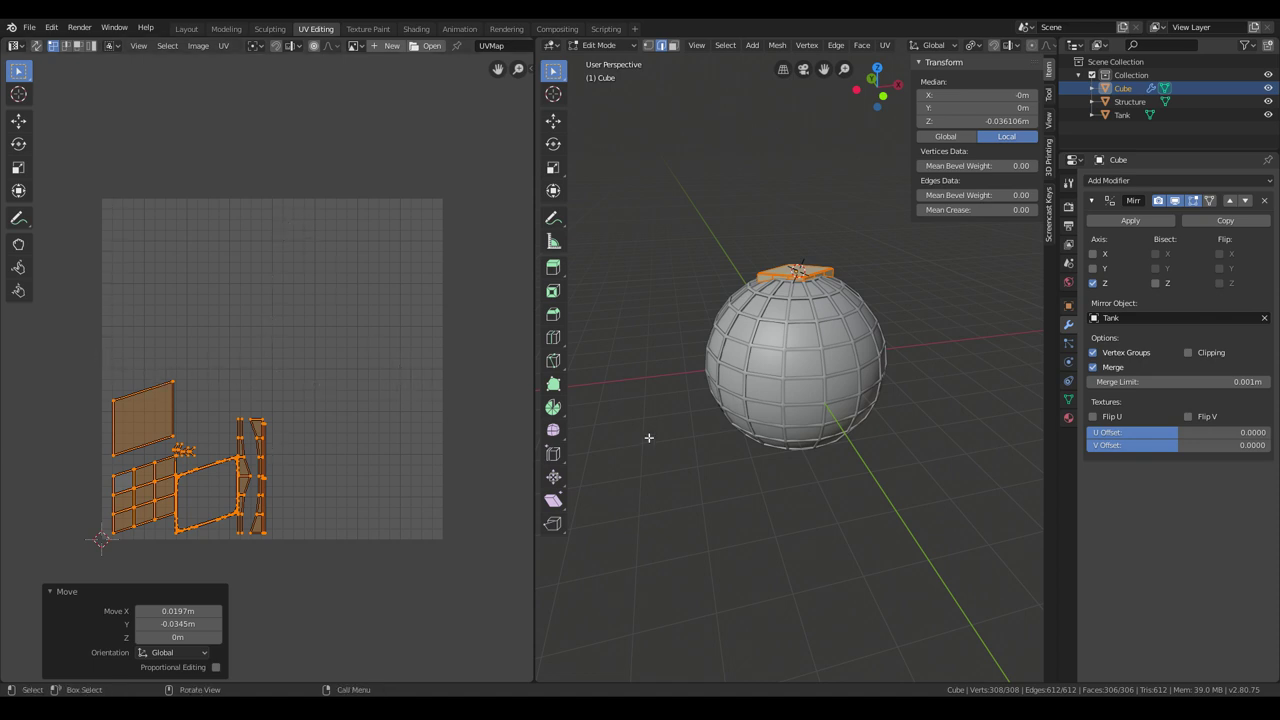
{"action": "scroll", "coordinate": [815, 462], "scroll_direction": "down", "scroll_amount": 1}
{"action": "scroll", "coordinate": [400, 454], "scroll_direction": "down", "scroll_amount": 1}
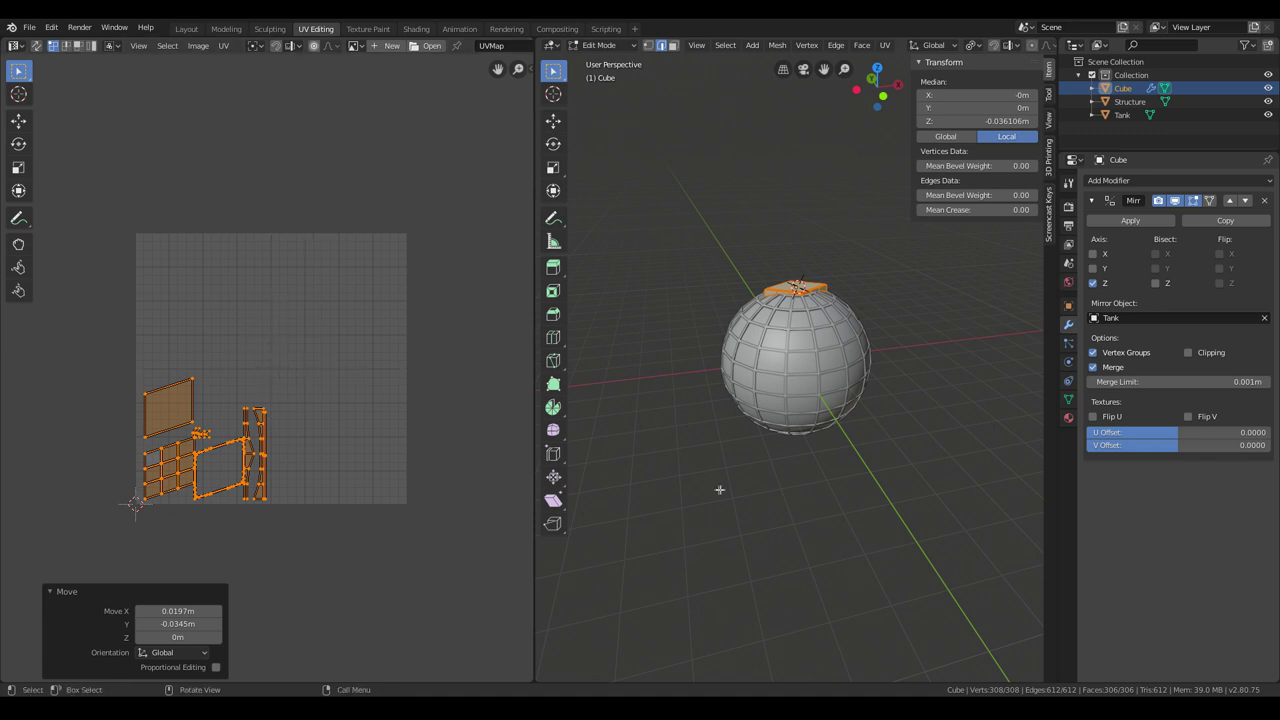
Step: Orbit and zoom in around the sphere tank, then show the Cube's Particles properties
{"action": "middle_click_drag", "start_coordinate": [717, 489], "coordinate": [842, 453]}
{"action": "scroll", "coordinate": [806, 455], "scroll_direction": "up", "scroll_amount": 3}
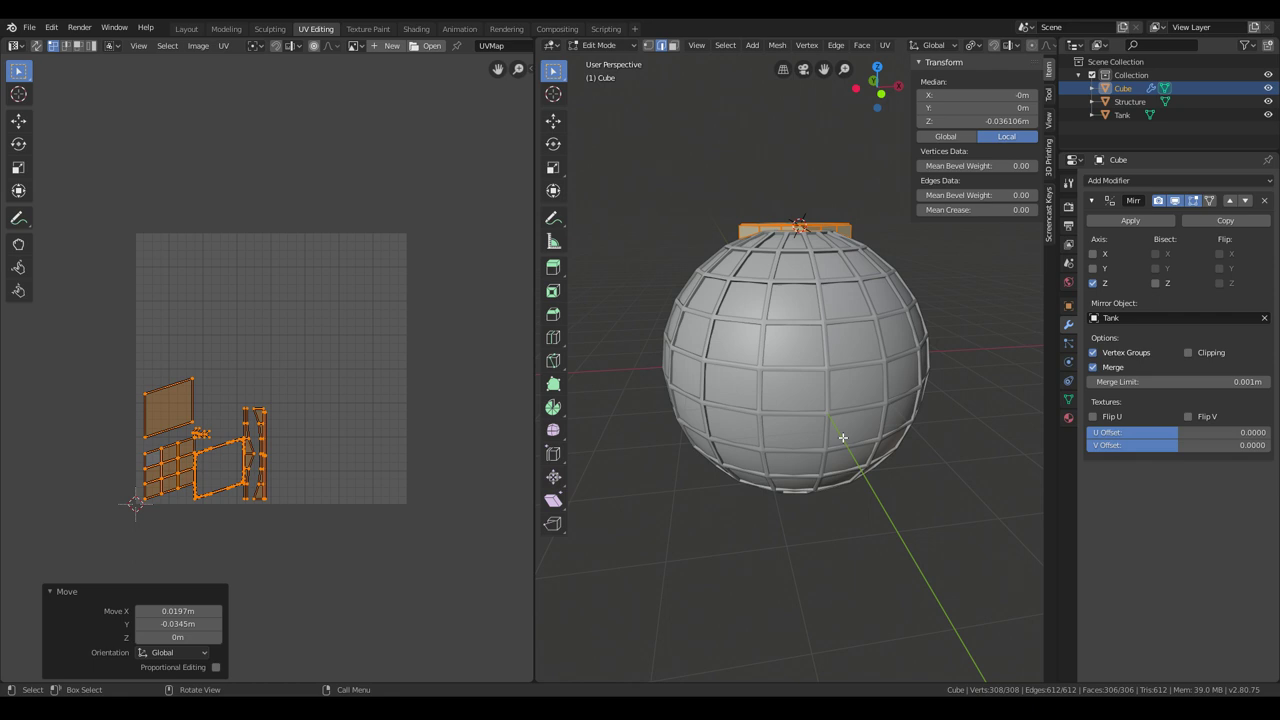
{"action": "middle_click_drag", "start_coordinate": [792, 478], "coordinate": [843, 480]}
{"action": "scroll", "coordinate": [850, 479], "scroll_direction": "down", "scroll_amount": 2}
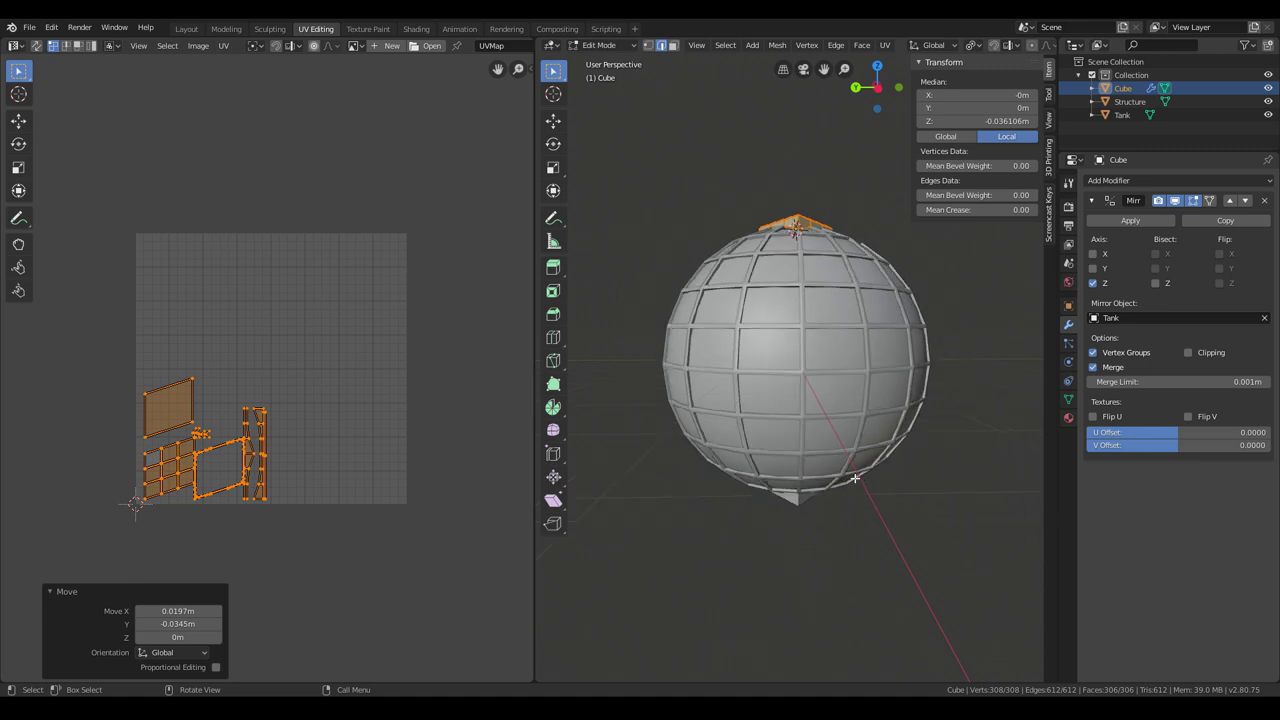
{"action": "scroll", "coordinate": [859, 472], "scroll_direction": "down", "scroll_amount": 2}
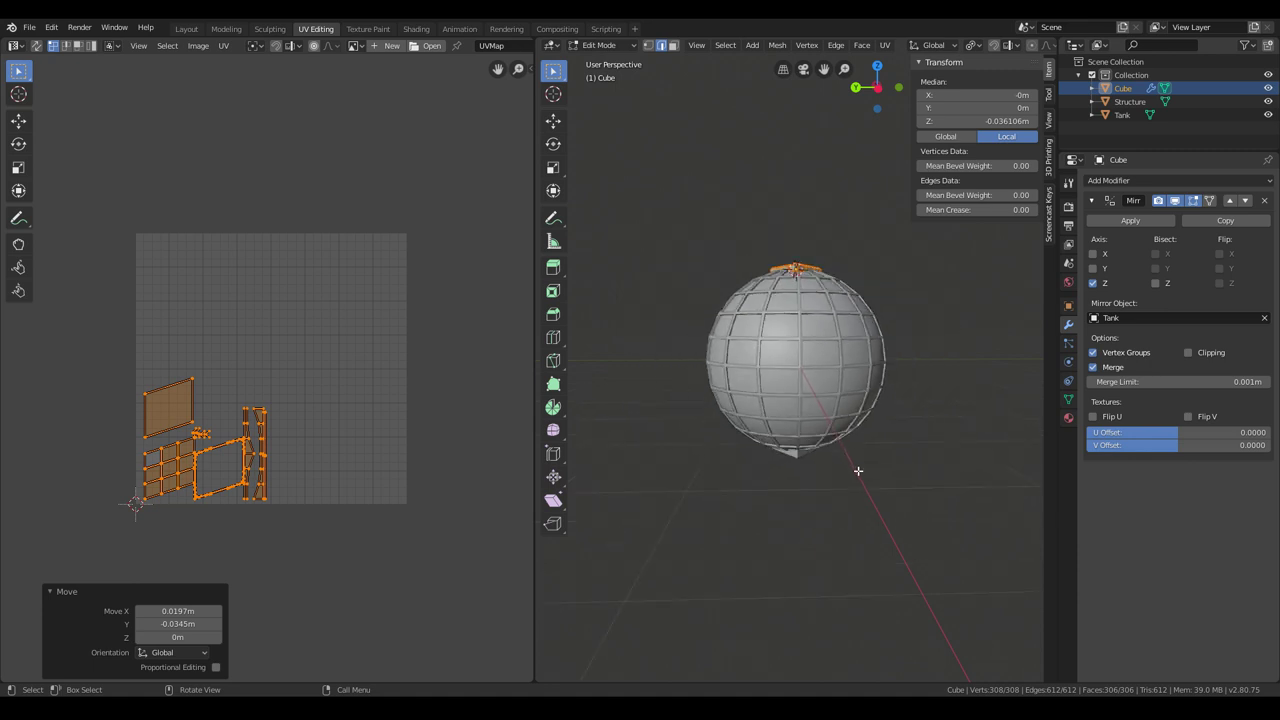
{"action": "middle_click_drag", "start_coordinate": [858, 470], "coordinate": [858, 480]}
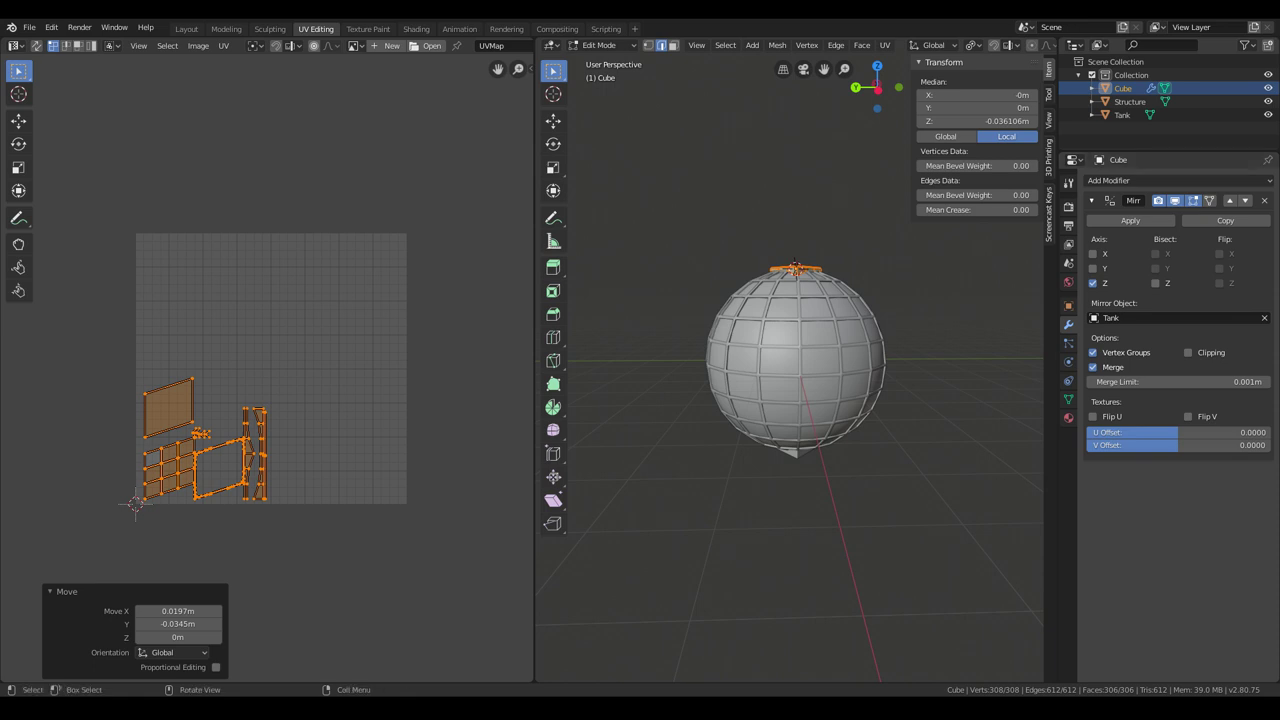
{"action": "left_click", "coordinate": [1069, 362]}
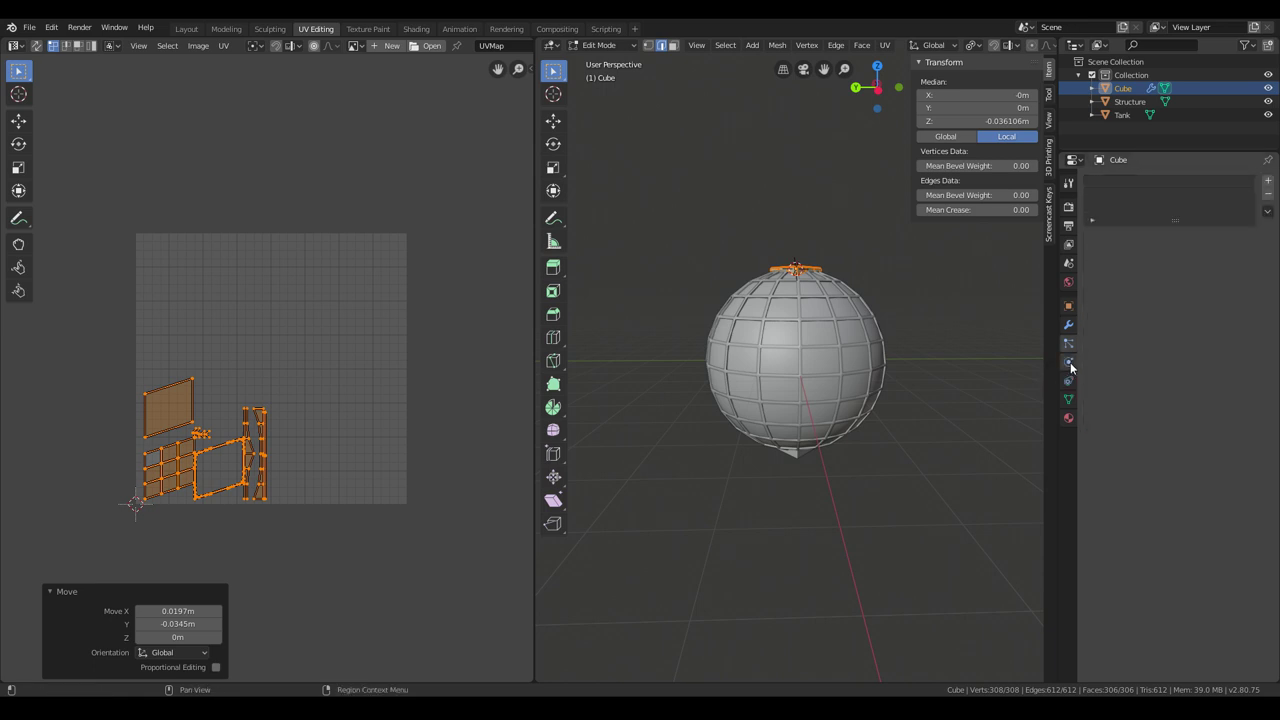
Step: Turn on Use Nodes for the Cube's material
{"action": "left_click", "coordinate": [1069, 380]}
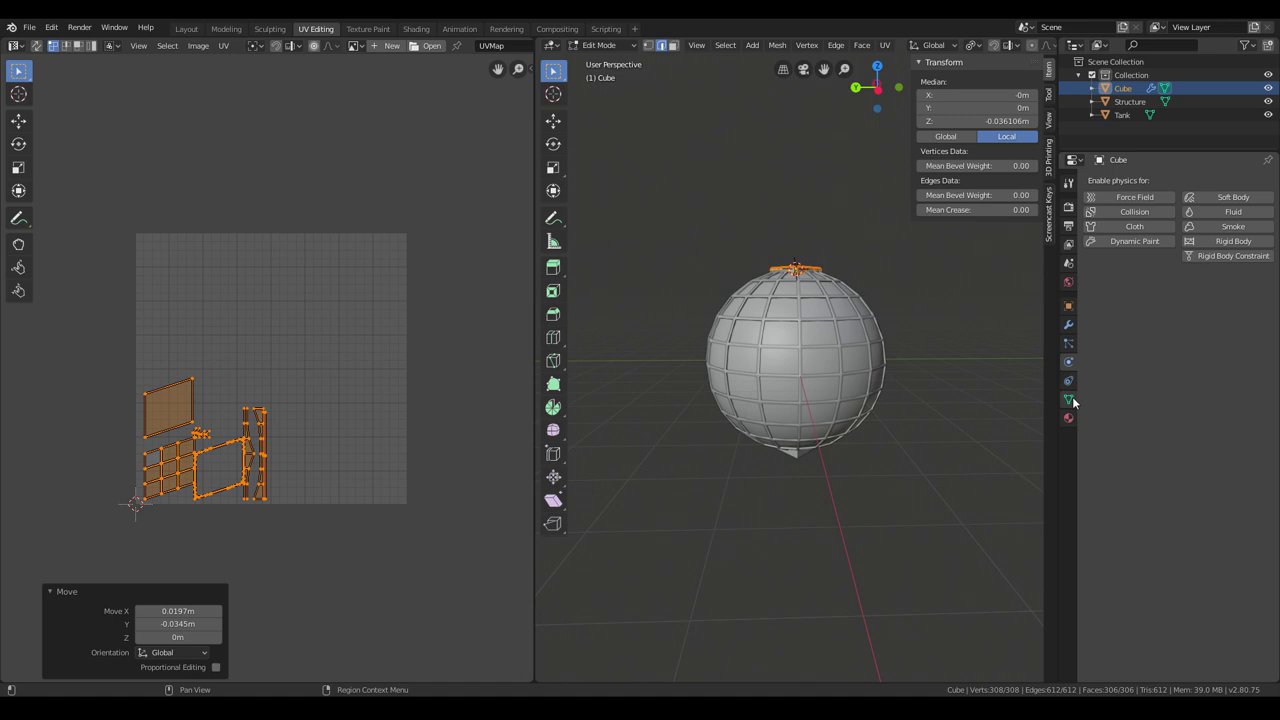
{"action": "left_click", "coordinate": [1068, 418]}
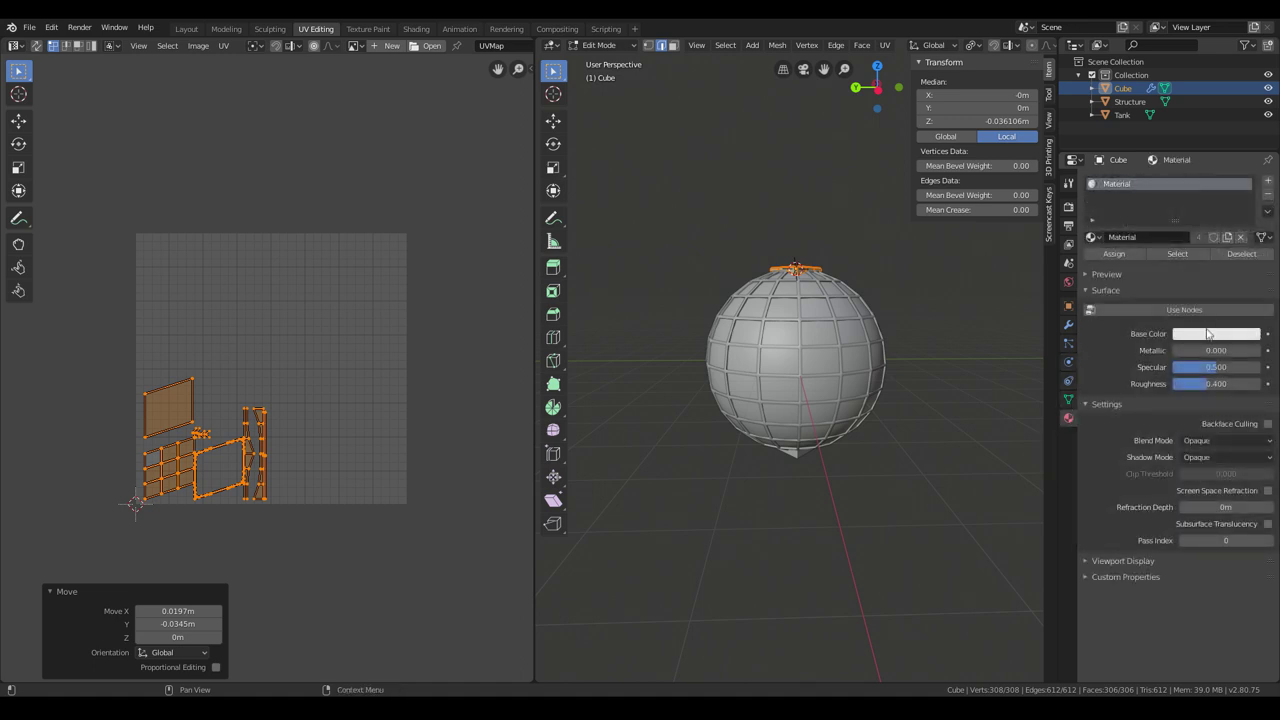
{"action": "left_click", "coordinate": [1180, 310]}
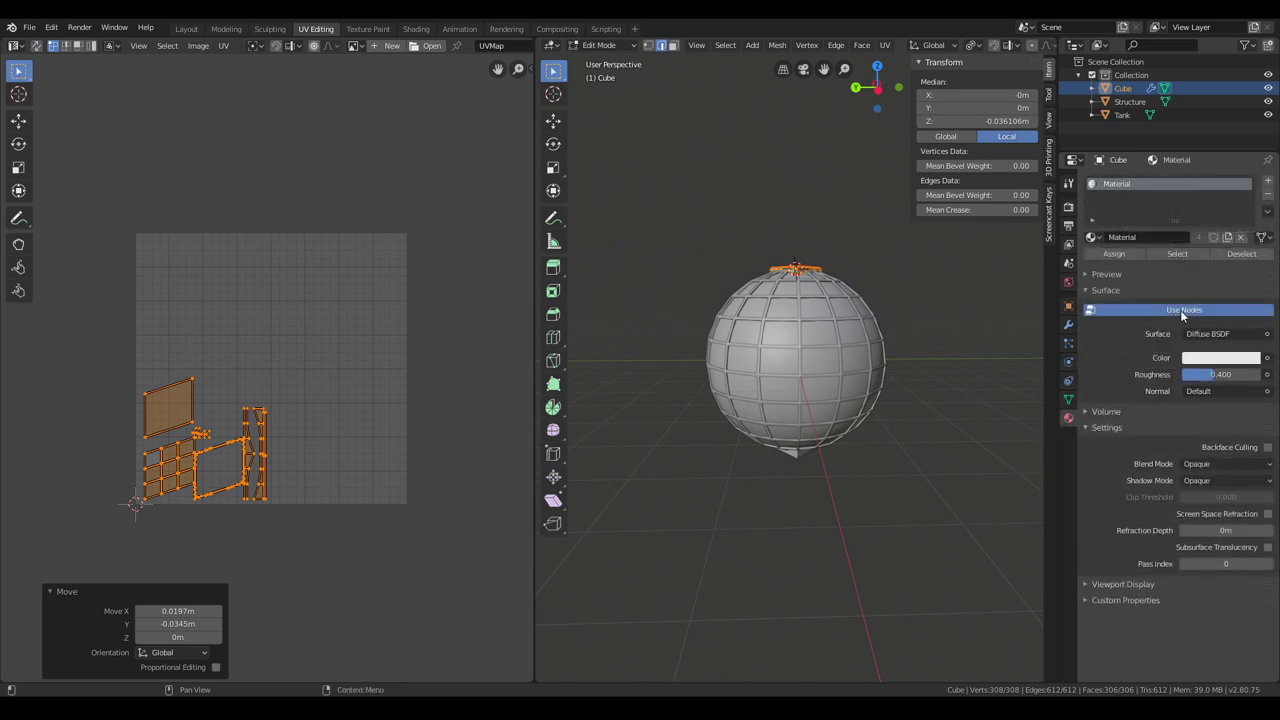
Step: Drive the material's Color with an Image Texture and start opening an image file
{"action": "left_click", "coordinate": [1268, 334]}
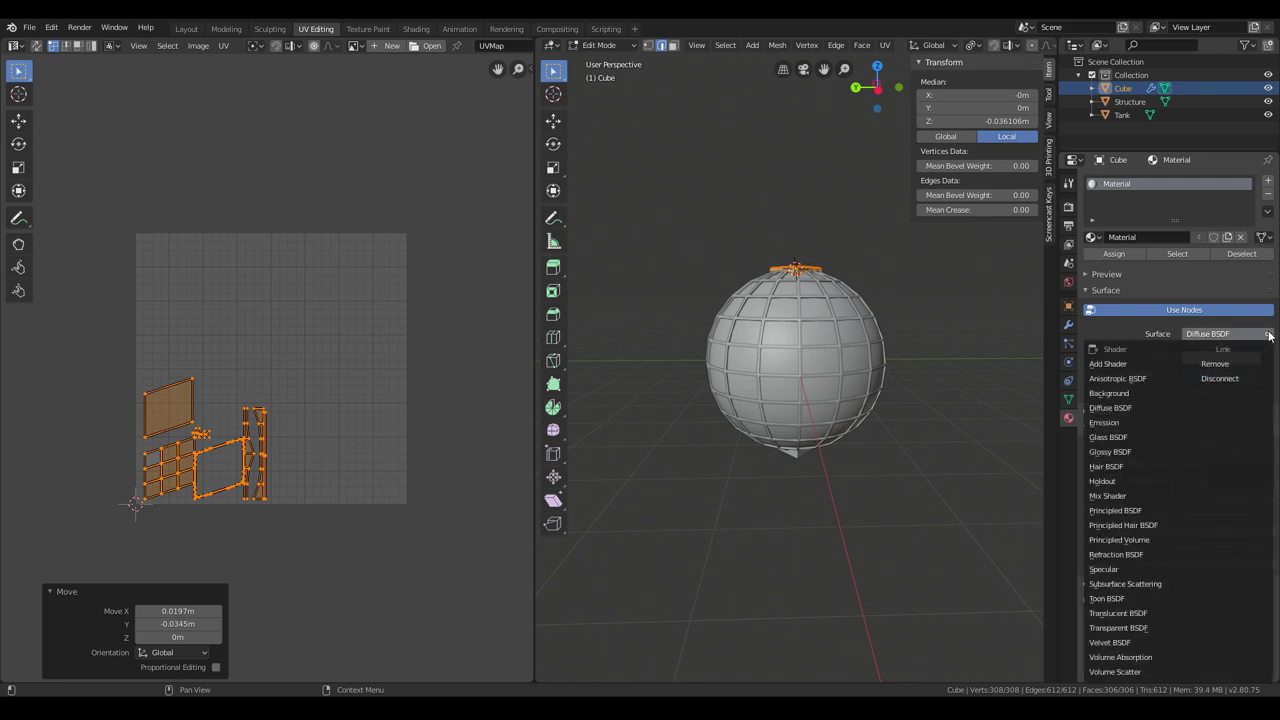
{"action": "left_click", "coordinate": [1268, 334]}
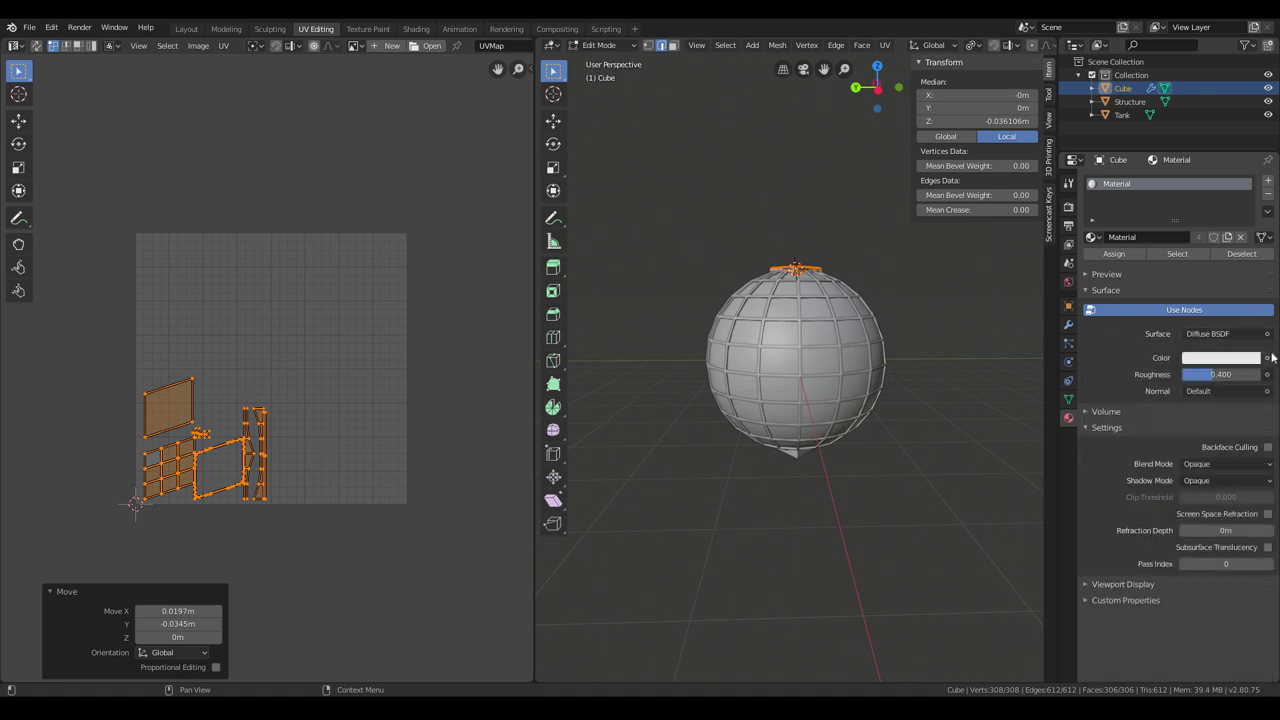
{"action": "left_click", "coordinate": [1267, 357]}
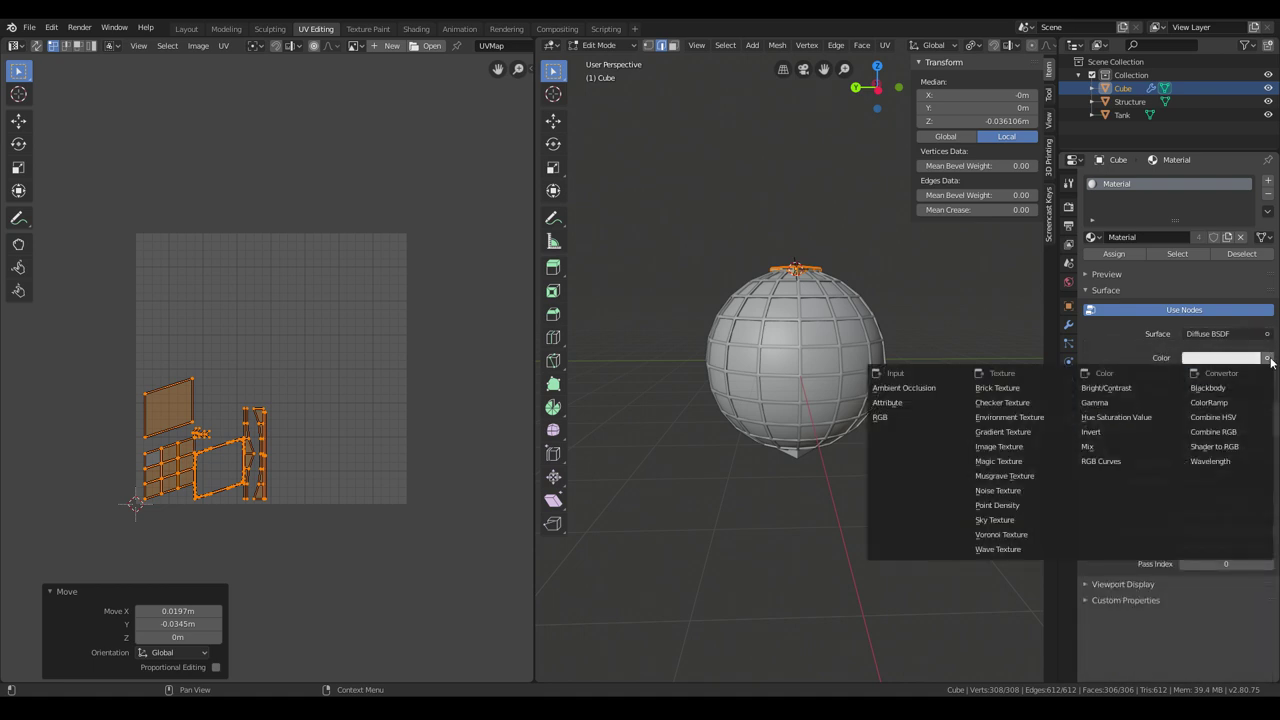
{"action": "left_click", "coordinate": [999, 446]}
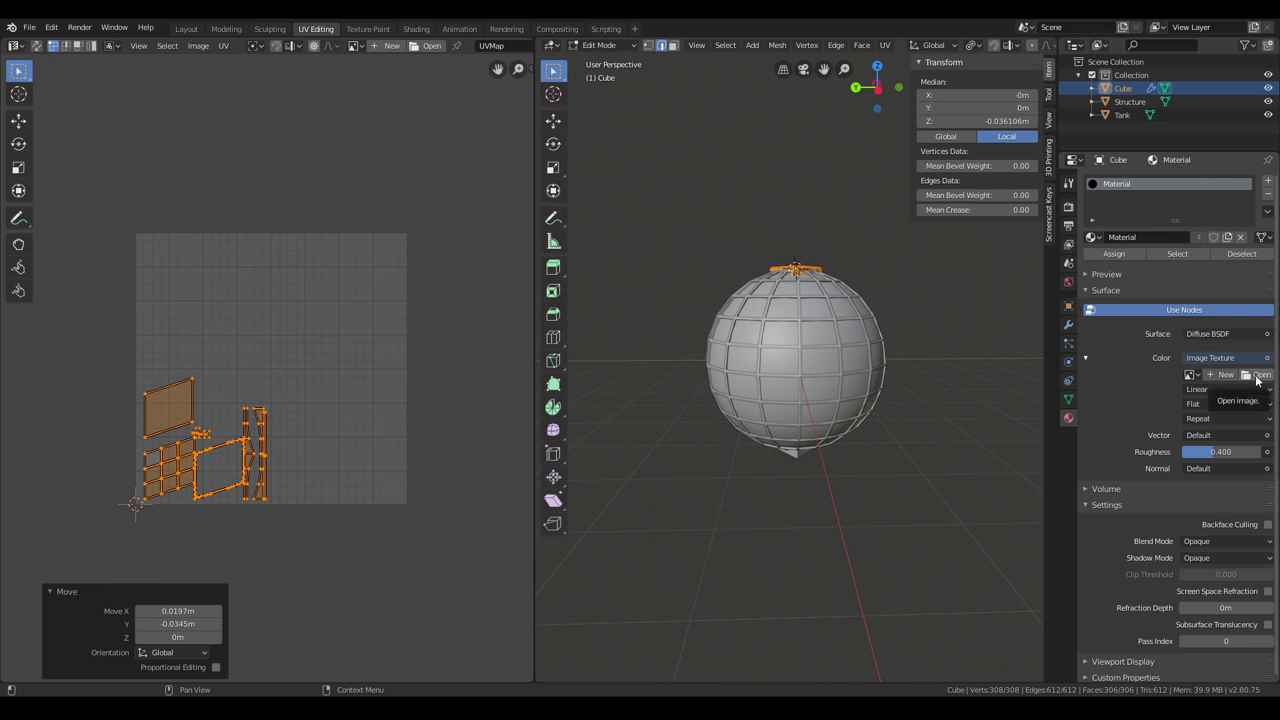
{"action": "left_click", "coordinate": [1258, 376]}
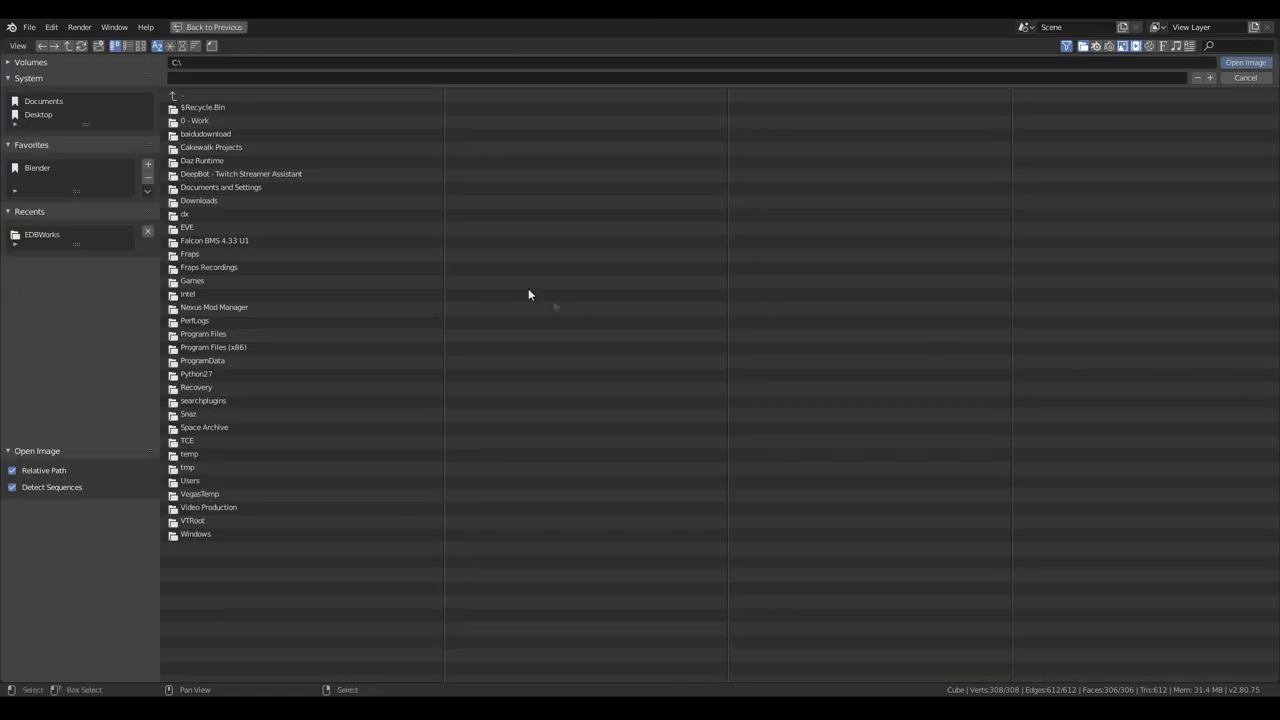
Step: Open XenonTank.png from 0 - Work > Blender projects > Kerbal Parts as the colour image
{"action": "double_click", "coordinate": [211, 120]}
{"action": "double_click", "coordinate": [201, 174]}
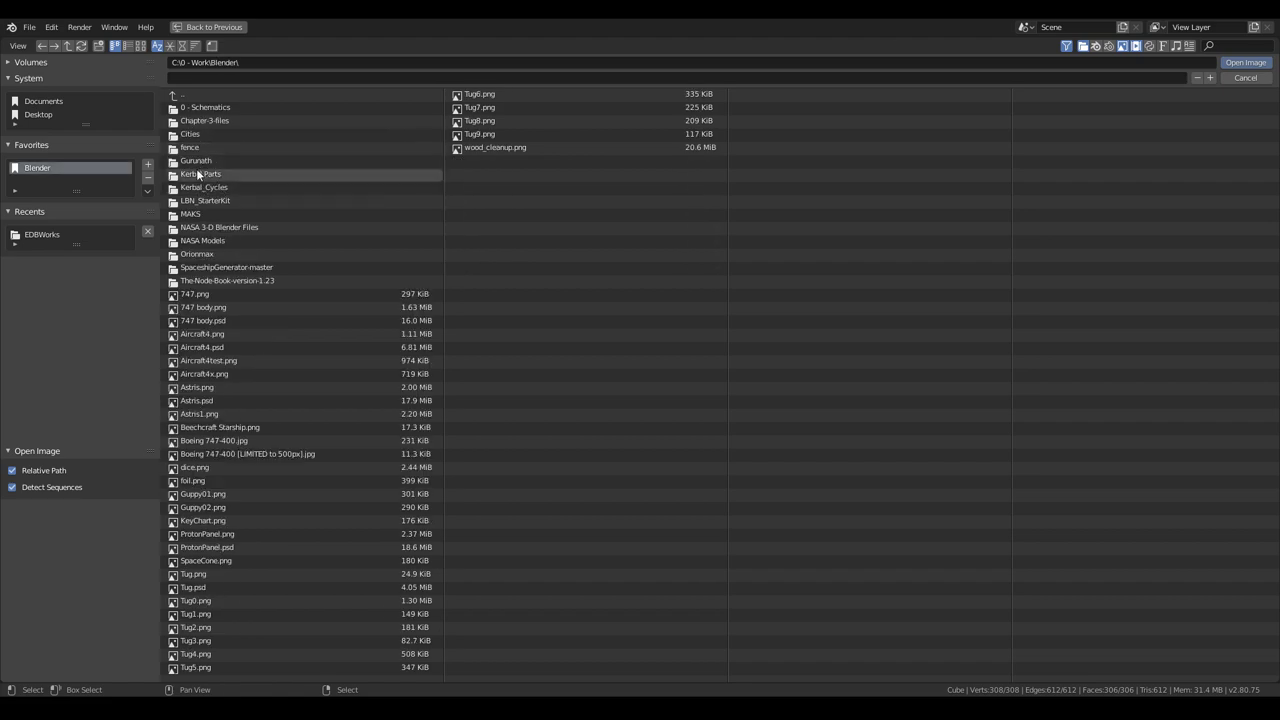
{"action": "double_click", "coordinate": [198, 174]}
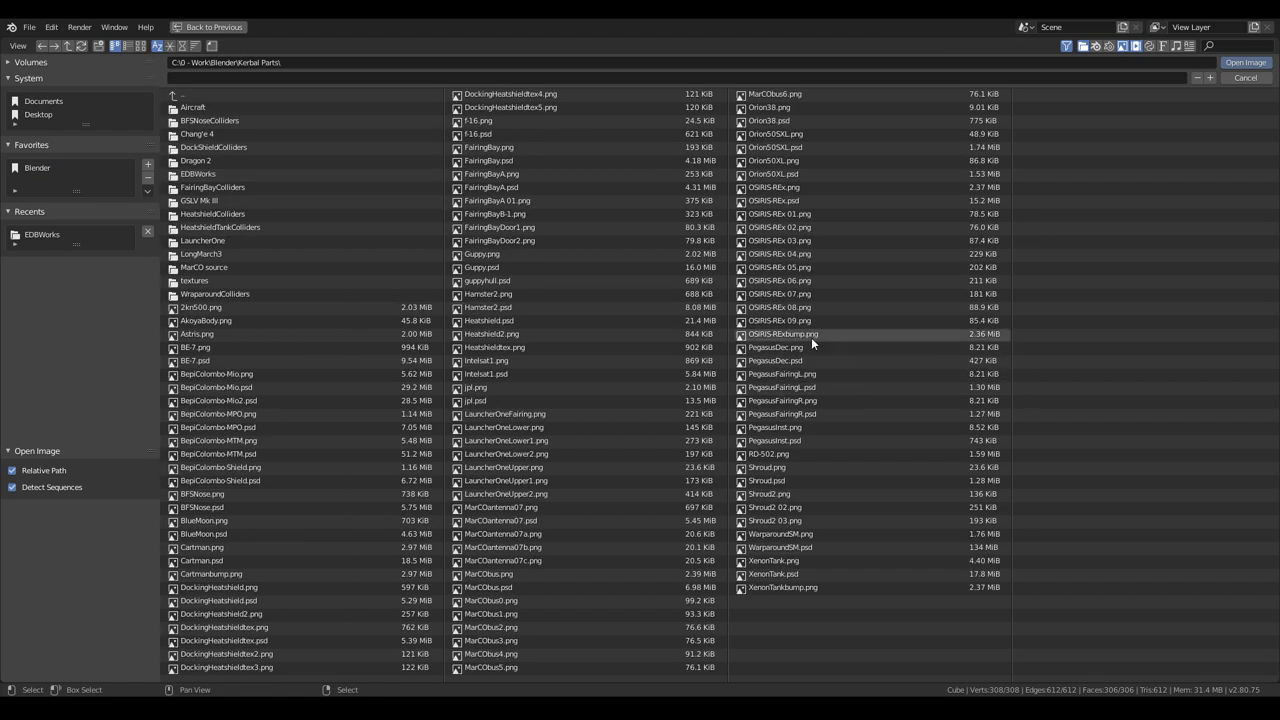
{"action": "left_click", "coordinate": [765, 562]}
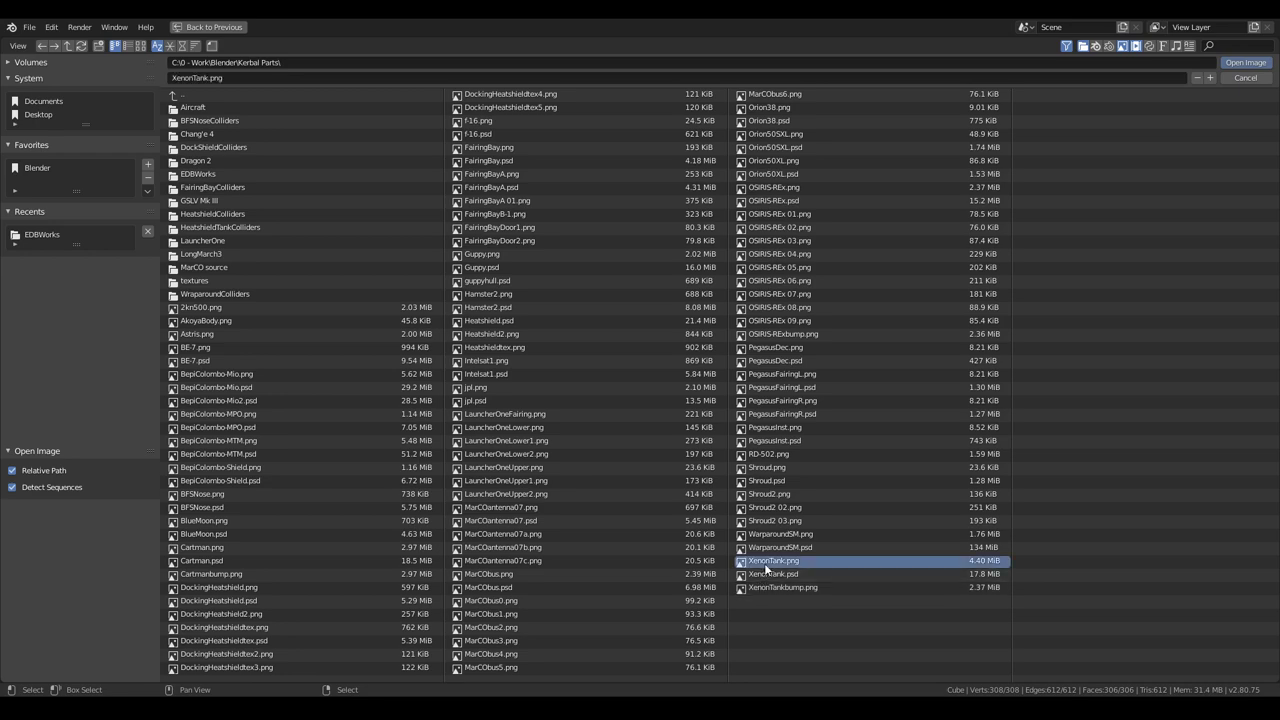
{"action": "left_click", "coordinate": [1245, 62]}
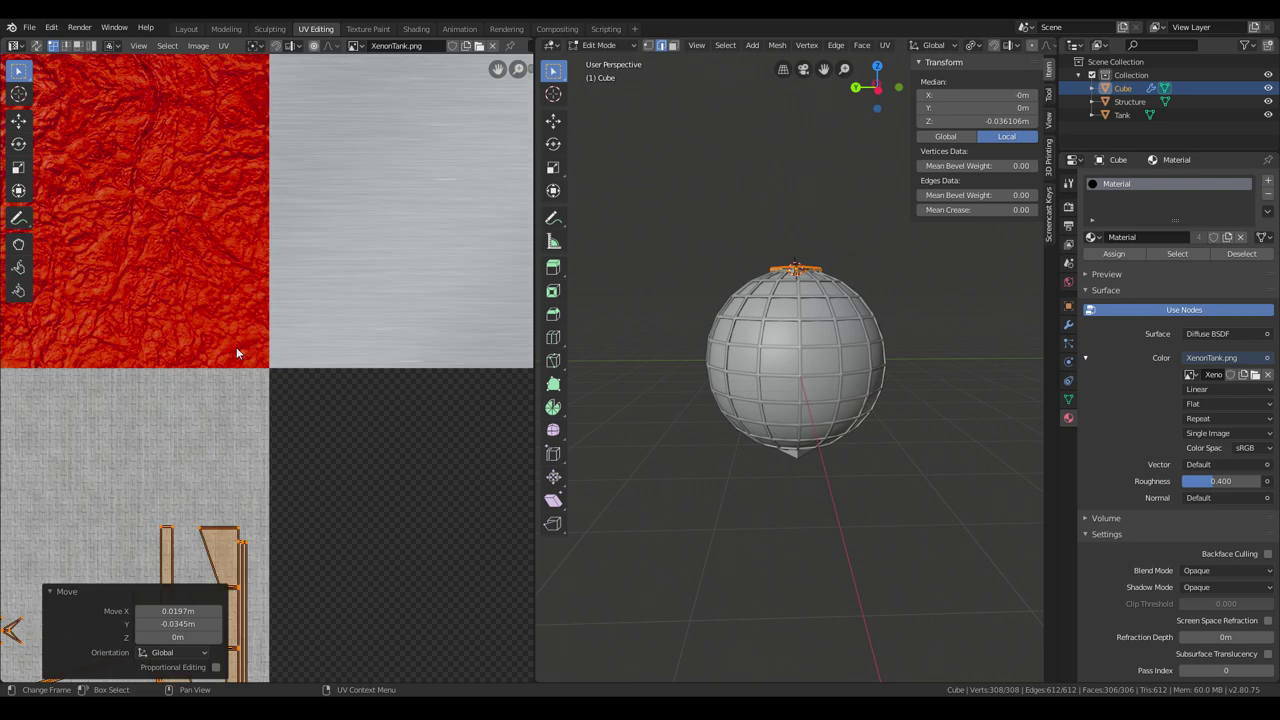
Step: Glance at Pivot Point and Snapping options, then return to the Layout workspace in Object Mode
{"action": "scroll", "coordinate": [387, 337], "scroll_direction": "down", "scroll_amount": 5}
{"action": "scroll", "coordinate": [388, 343], "scroll_direction": "up", "scroll_amount": 4}
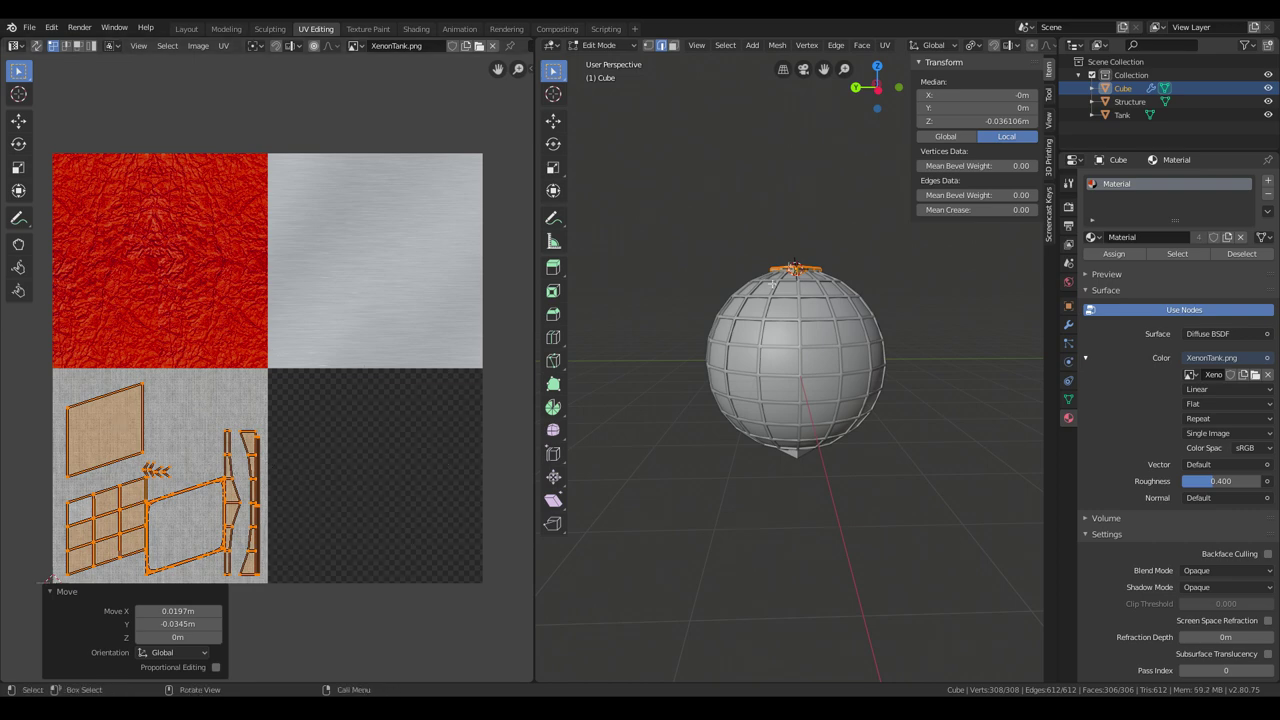
{"action": "middle_click_drag", "start_coordinate": [697, 454], "coordinate": [785, 427]}
{"action": "scroll", "coordinate": [743, 531], "scroll_direction": "up", "scroll_amount": 4}
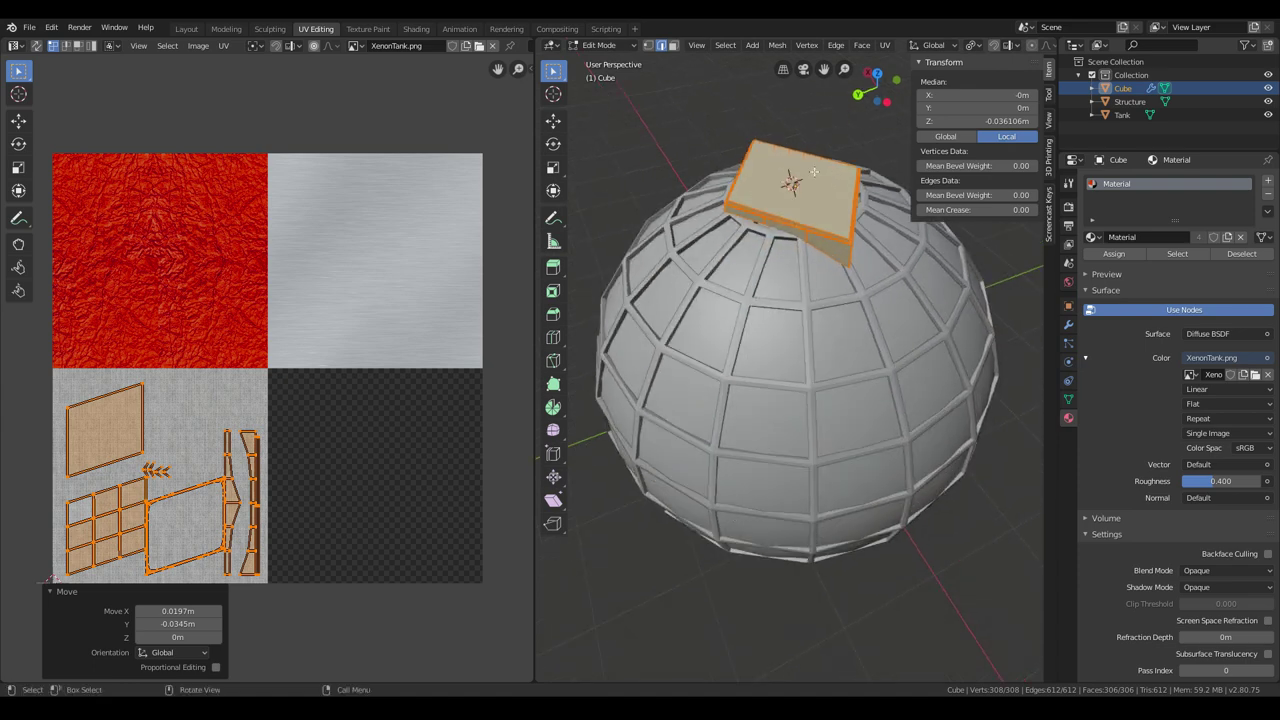
{"action": "left_click", "coordinate": [976, 46]}
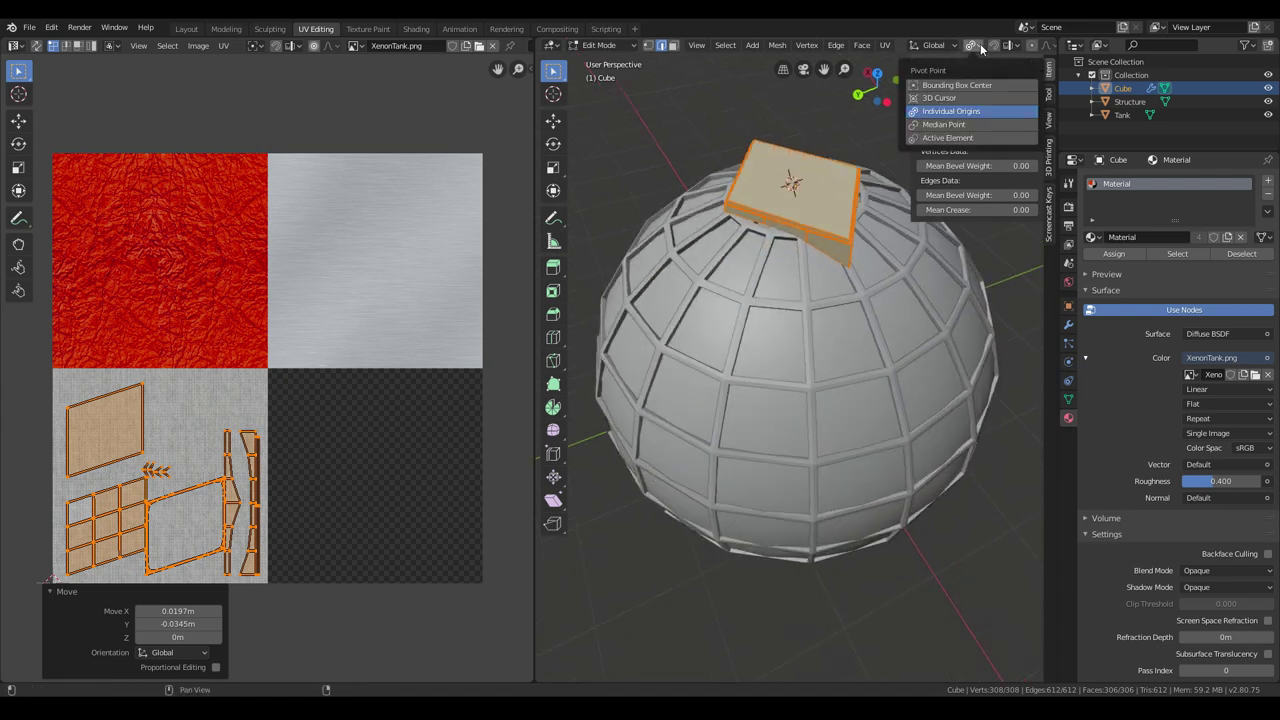
{"action": "left_click", "coordinate": [1017, 47]}
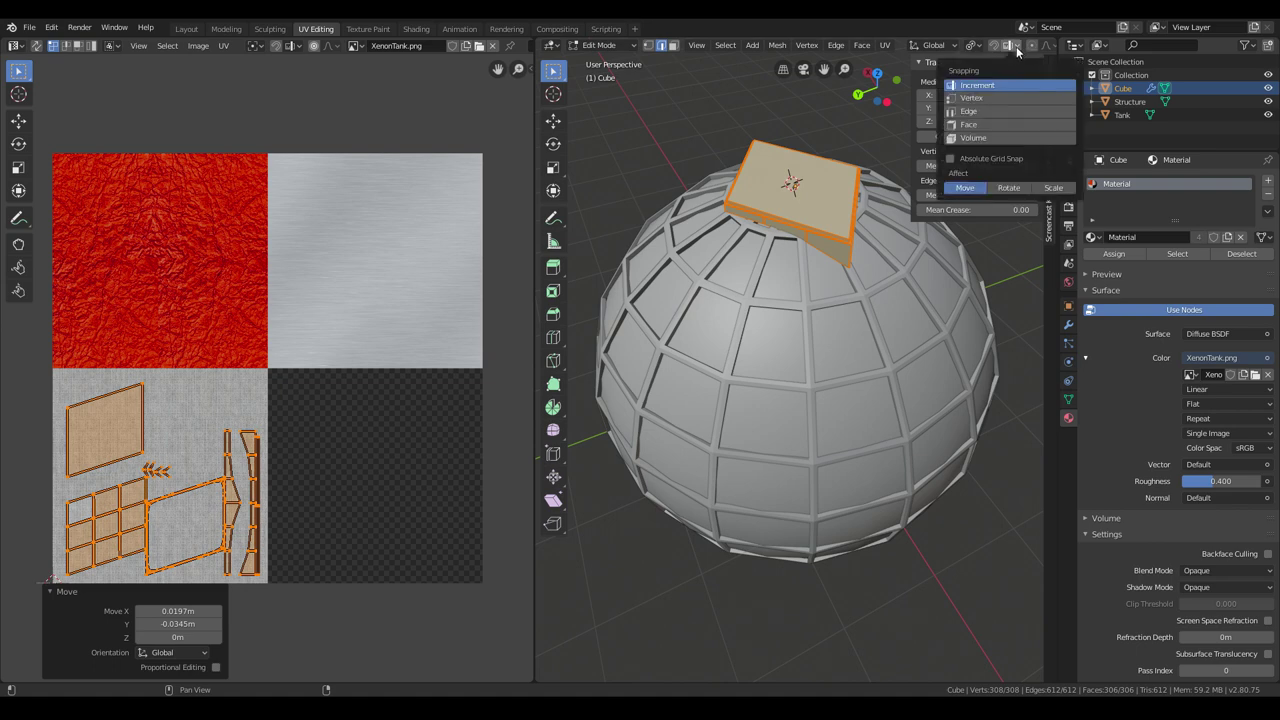
{"action": "left_click", "coordinate": [976, 46]}
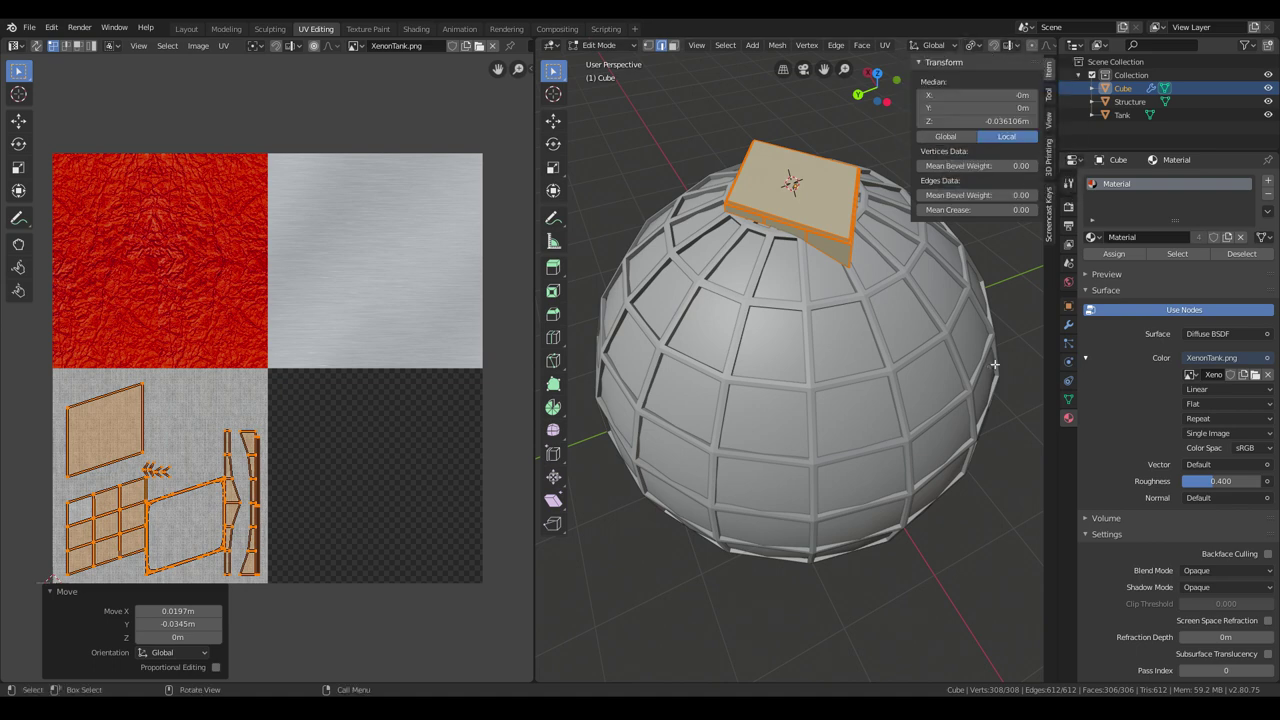
{"action": "left_click", "coordinate": [1049, 124]}
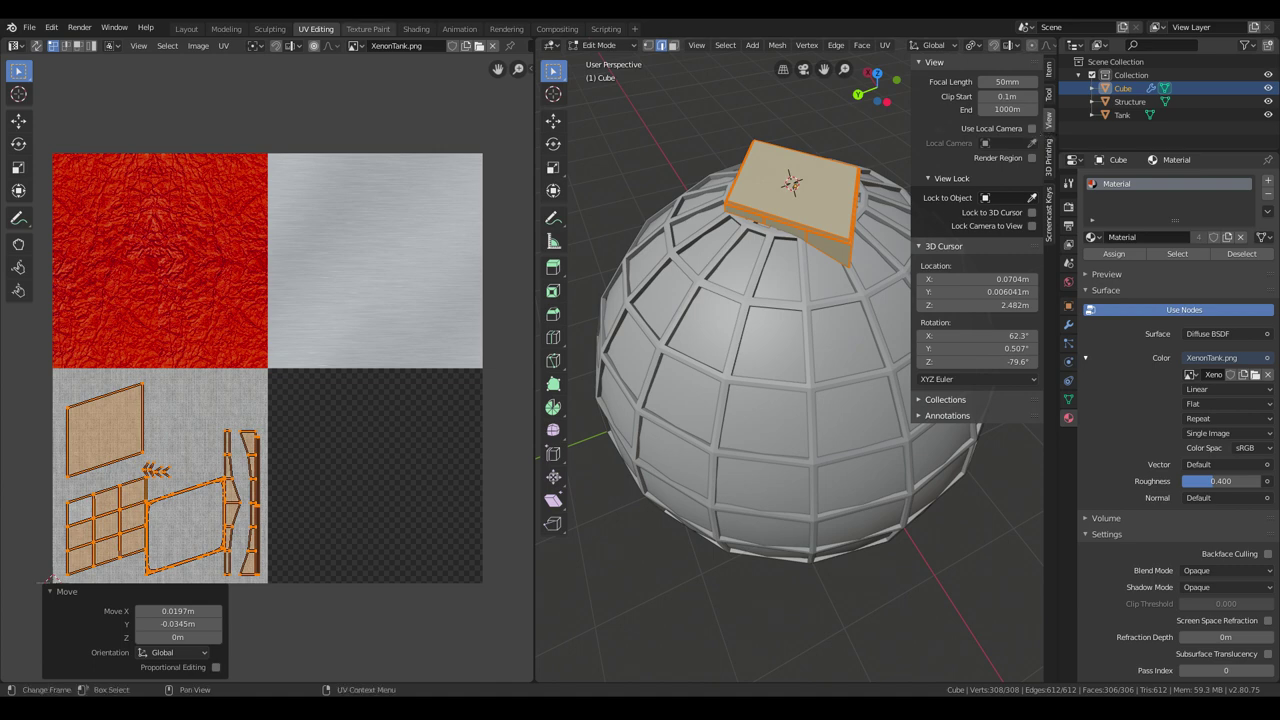
{"action": "left_click", "coordinate": [189, 30]}
{"action": "middle_click_drag", "start_coordinate": [757, 138], "coordinate": [740, 219]}
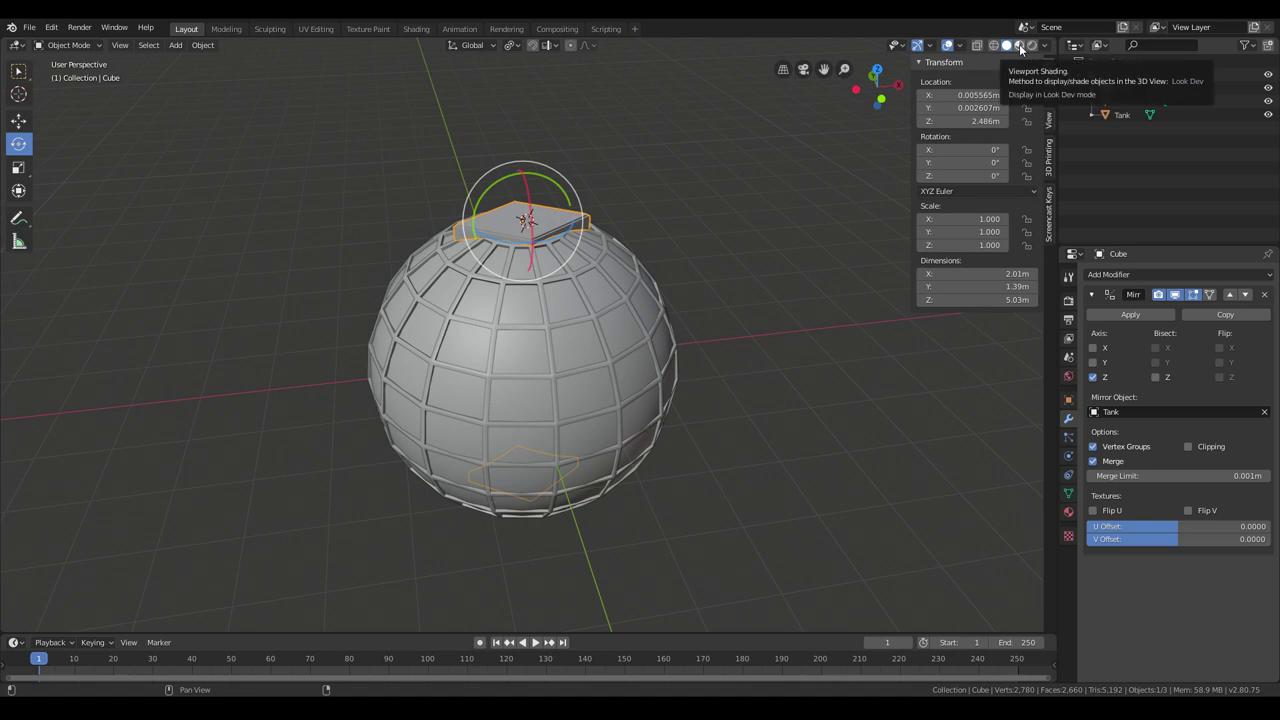
Step: Switch the viewport to Look Dev shading to preview the XenonTank.png texture
{"action": "left_click", "coordinate": [1020, 48]}
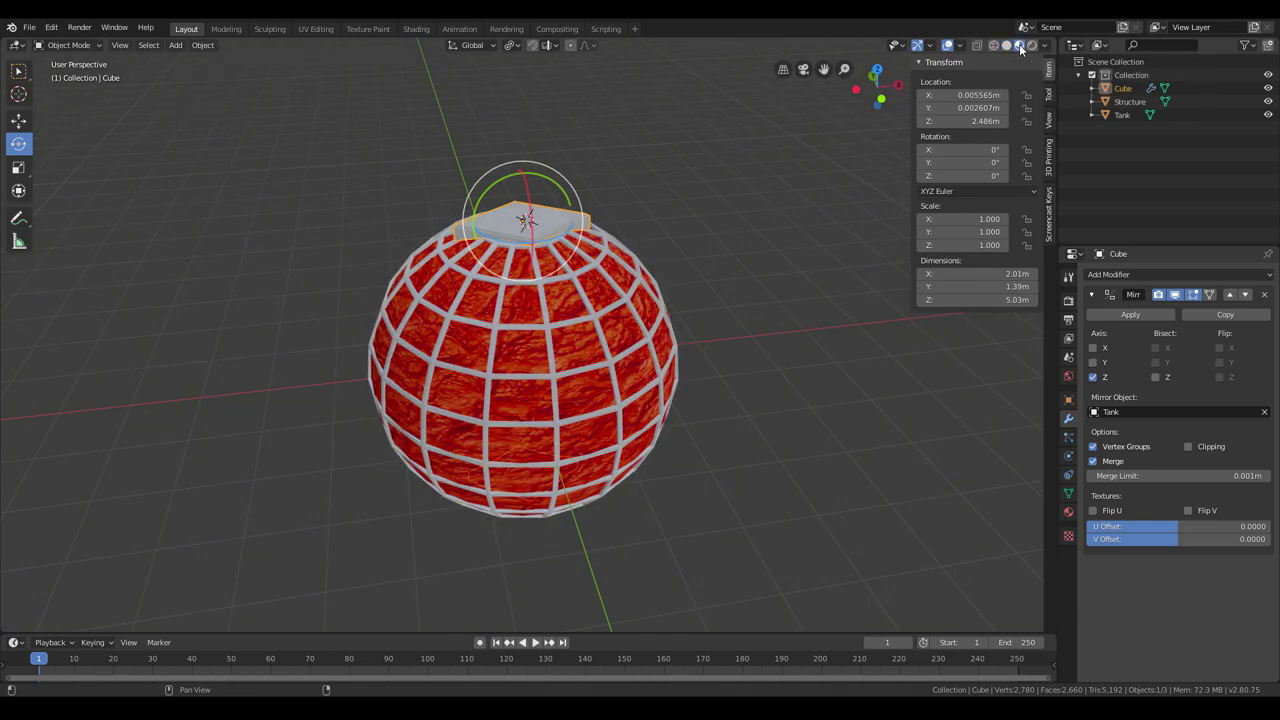
{"action": "mouse_move", "coordinate": [690, 315]}
{"action": "middle_mouse_down"}
{"action": "mouse_move", "coordinate": [705, 322]}
{"action": "mouse_move", "coordinate": [729, 251]}
{"action": "mouse_move", "coordinate": [780, 391]}
{"action": "mouse_move", "coordinate": [749, 291]}
{"action": "mouse_move", "coordinate": [730, 338]}
{"action": "mouse_move", "coordinate": [731, 294]}
{"action": "mouse_move", "coordinate": [717, 314]}
{"action": "mouse_move", "coordinate": [717, 251]}
{"action": "mouse_move", "coordinate": [697, 194]}
{"action": "mouse_move", "coordinate": [734, 297]}
{"action": "mouse_move", "coordinate": [778, 348]}
{"action": "mouse_move", "coordinate": [699, 364]}
{"action": "mouse_move", "coordinate": [714, 291]}
{"action": "mouse_move", "coordinate": [743, 305]}
{"action": "mouse_move", "coordinate": [780, 363]}
{"action": "mouse_move", "coordinate": [670, 362]}
{"action": "mouse_move", "coordinate": [759, 420]}
{"action": "mouse_move", "coordinate": [778, 416]}
{"action": "mouse_move", "coordinate": [692, 344]}
{"action": "middle_mouse_up"}
{"action": "scroll", "coordinate": [777, 389], "scroll_direction": "up", "scroll_amount": 3}
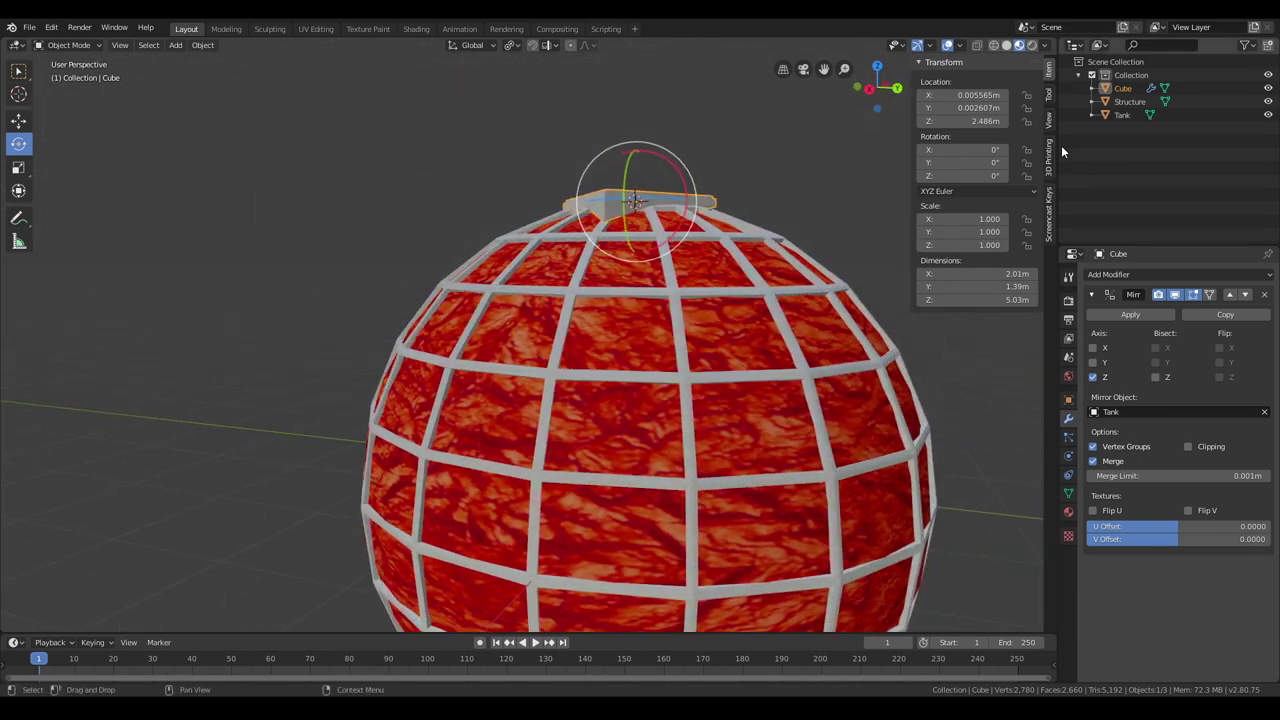
Step: Hide and reshow the Structure cage while orbiting around the textured sphere
{"action": "left_click", "coordinate": [1268, 101]}
{"action": "middle_click_drag", "start_coordinate": [708, 349], "coordinate": [740, 350]}
{"action": "left_click", "coordinate": [1268, 101]}
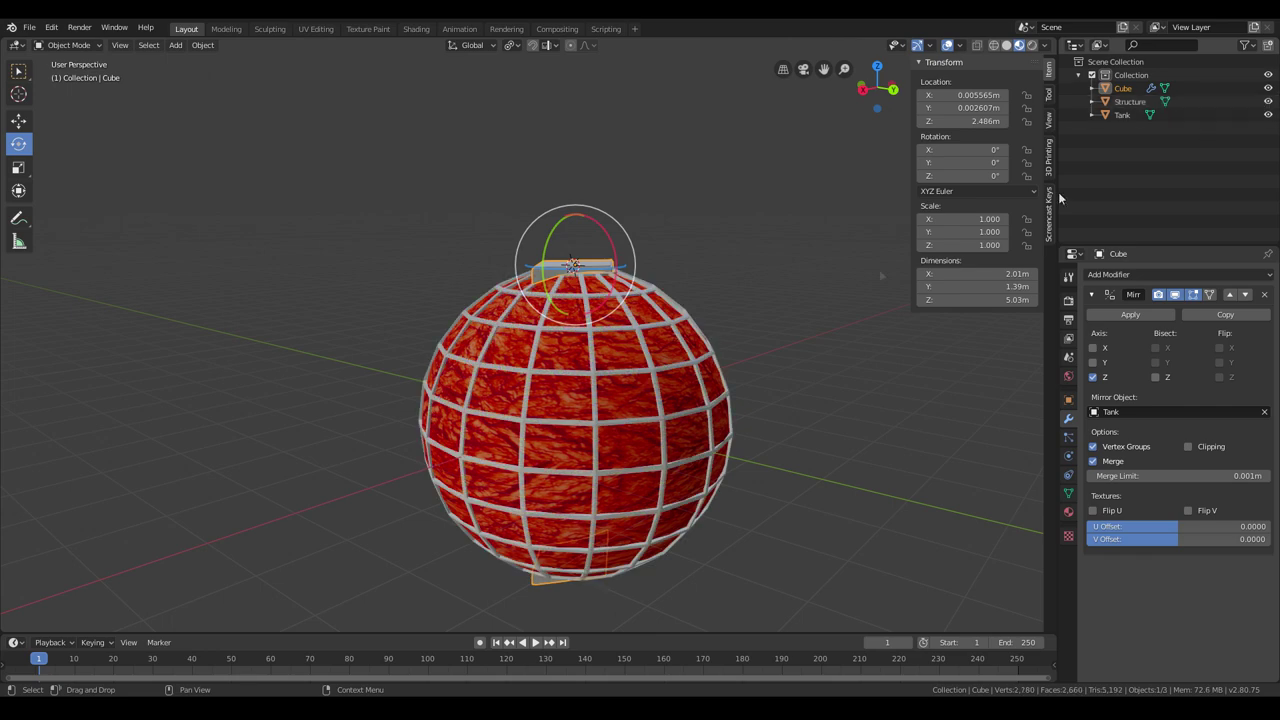
{"action": "middle_click_drag", "start_coordinate": [879, 269], "coordinate": [591, 376]}
{"action": "middle_click_drag", "start_coordinate": [708, 368], "coordinate": [726, 294]}
{"action": "middle_click_drag", "start_coordinate": [746, 341], "coordinate": [730, 318]}
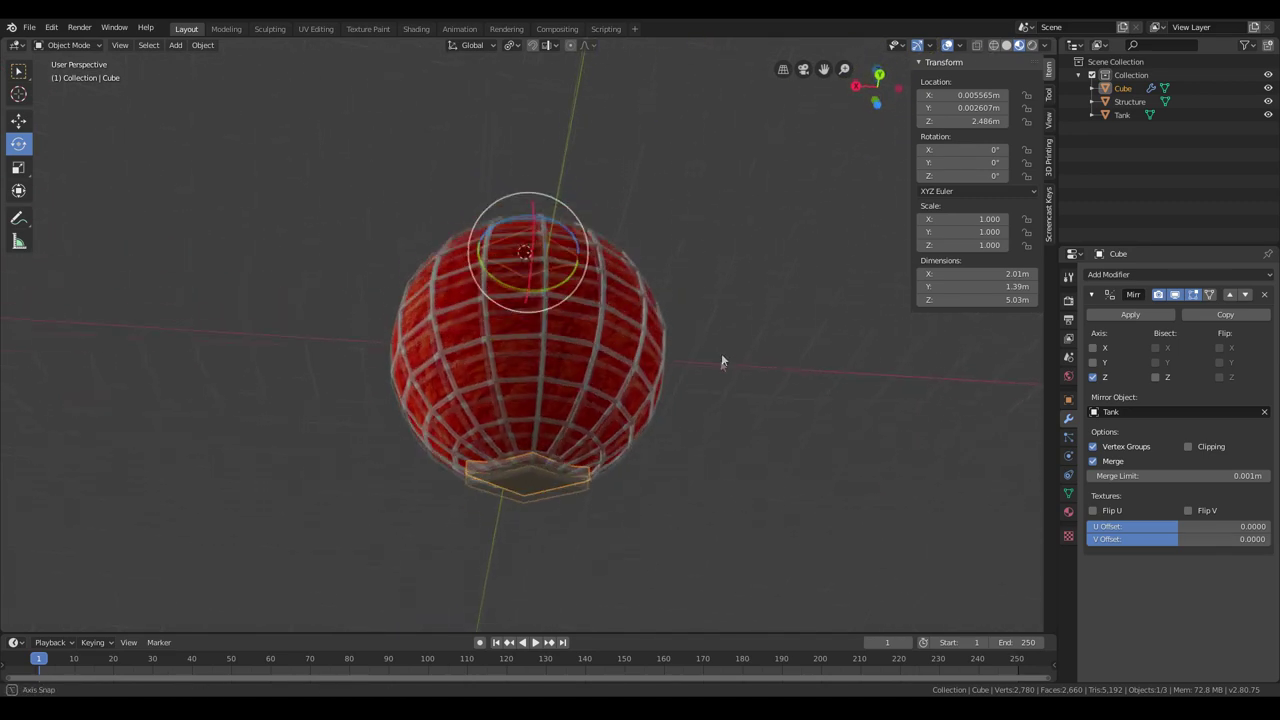
{"action": "middle_click_drag", "start_coordinate": [721, 360], "coordinate": [720, 386]}
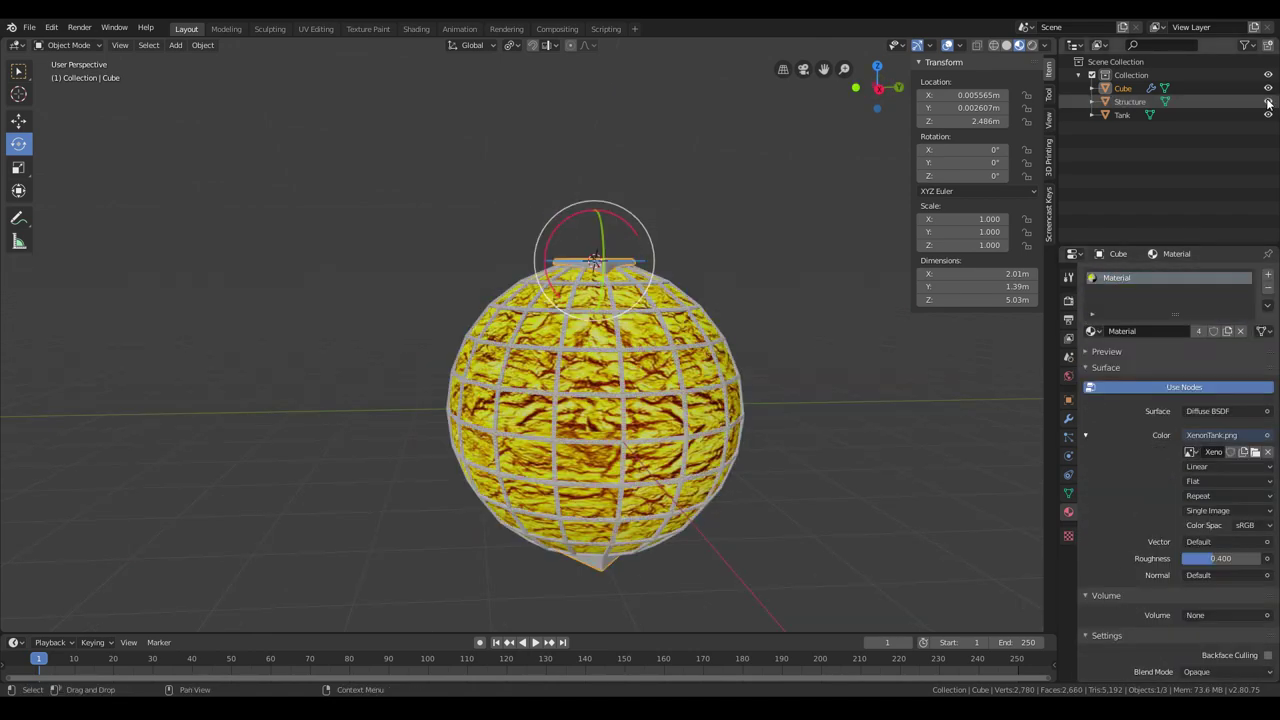
Step: Inspect the gold-foil textured sphere in Look Dev from several angles
{"action": "middle_click_drag", "start_coordinate": [609, 320], "coordinate": [778, 407]}
{"action": "scroll", "coordinate": [710, 406], "scroll_direction": "up", "scroll_amount": 3}
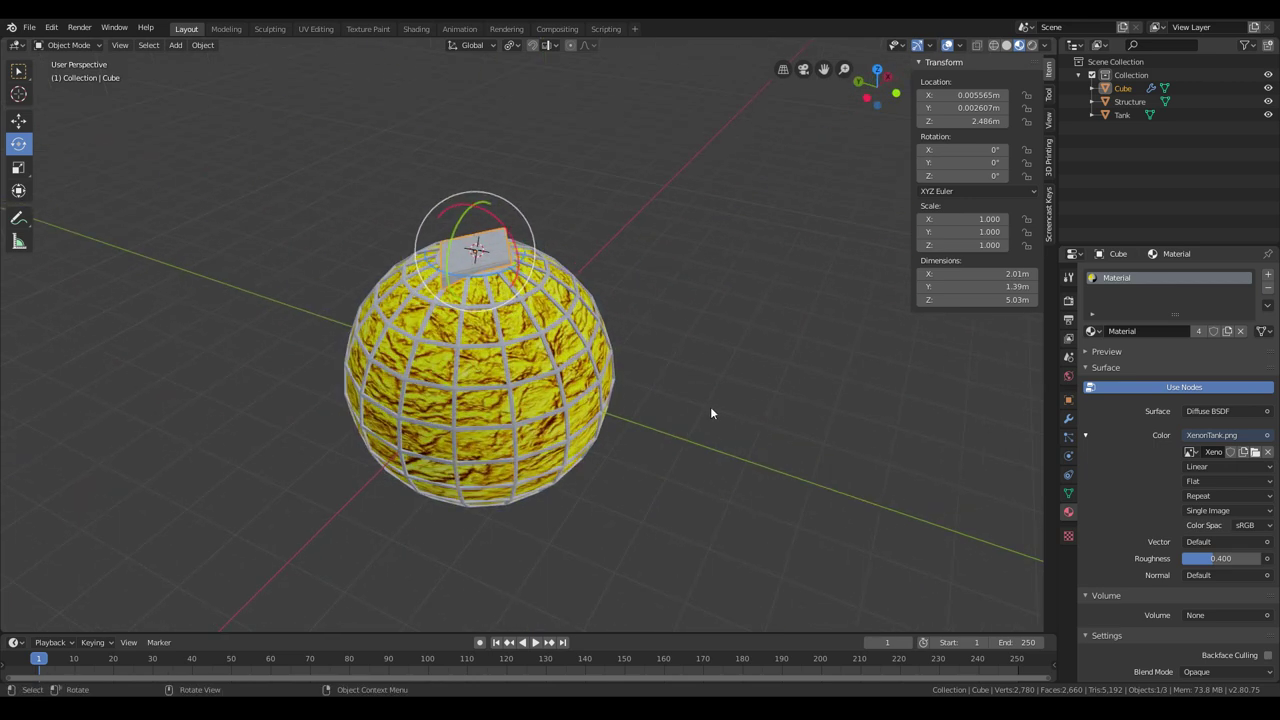
{"action": "scroll", "coordinate": [732, 294], "scroll_direction": "up", "scroll_amount": 2}
{"action": "middle_click_drag", "start_coordinate": [732, 294], "coordinate": [758, 312]}
{"action": "scroll", "coordinate": [767, 298], "scroll_direction": "up", "scroll_amount": 1}
{"action": "middle_click_drag", "start_coordinate": [724, 262], "coordinate": [673, 296], "text": "shift"}
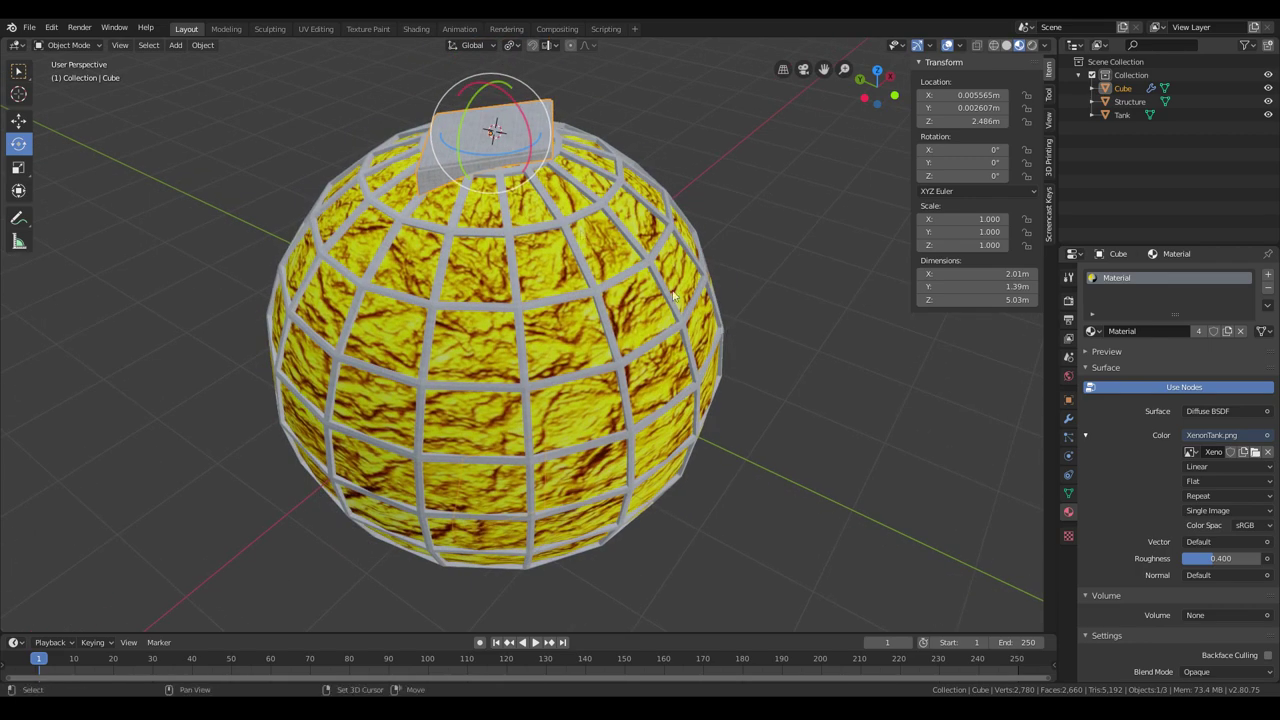
{"action": "left_click", "coordinate": [368, 28]}
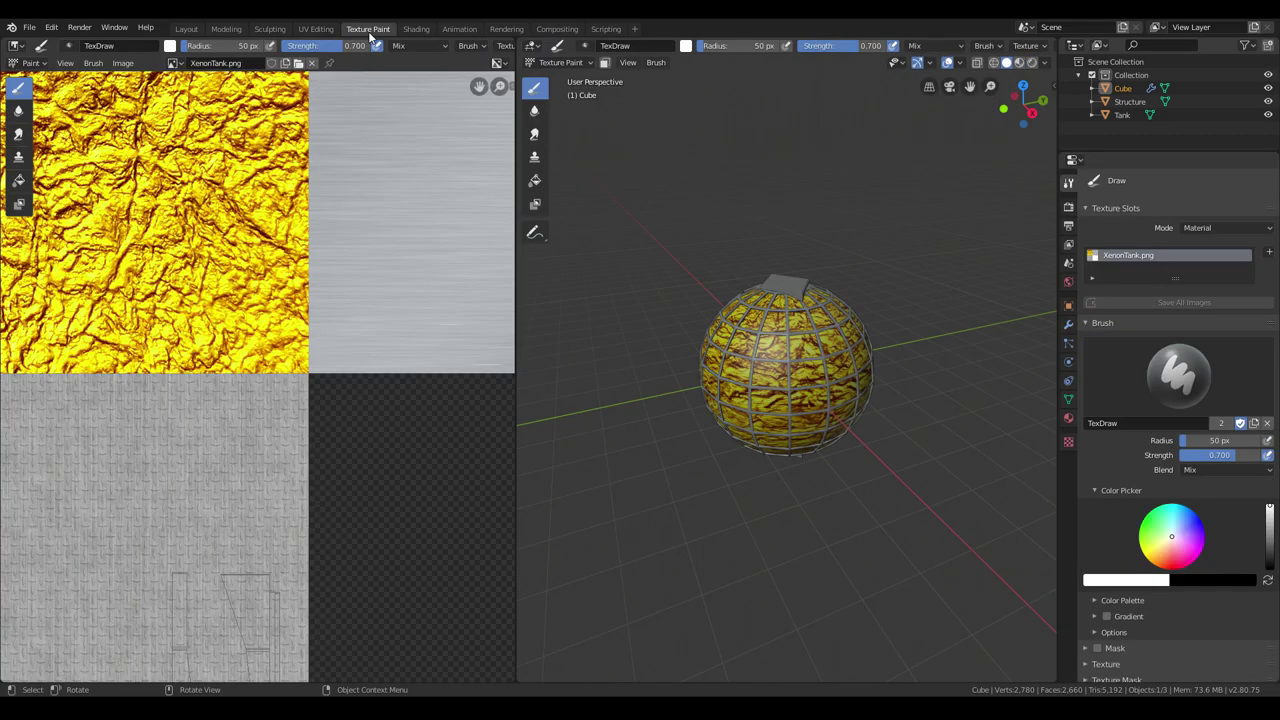
{"action": "left_click", "coordinate": [315, 28]}
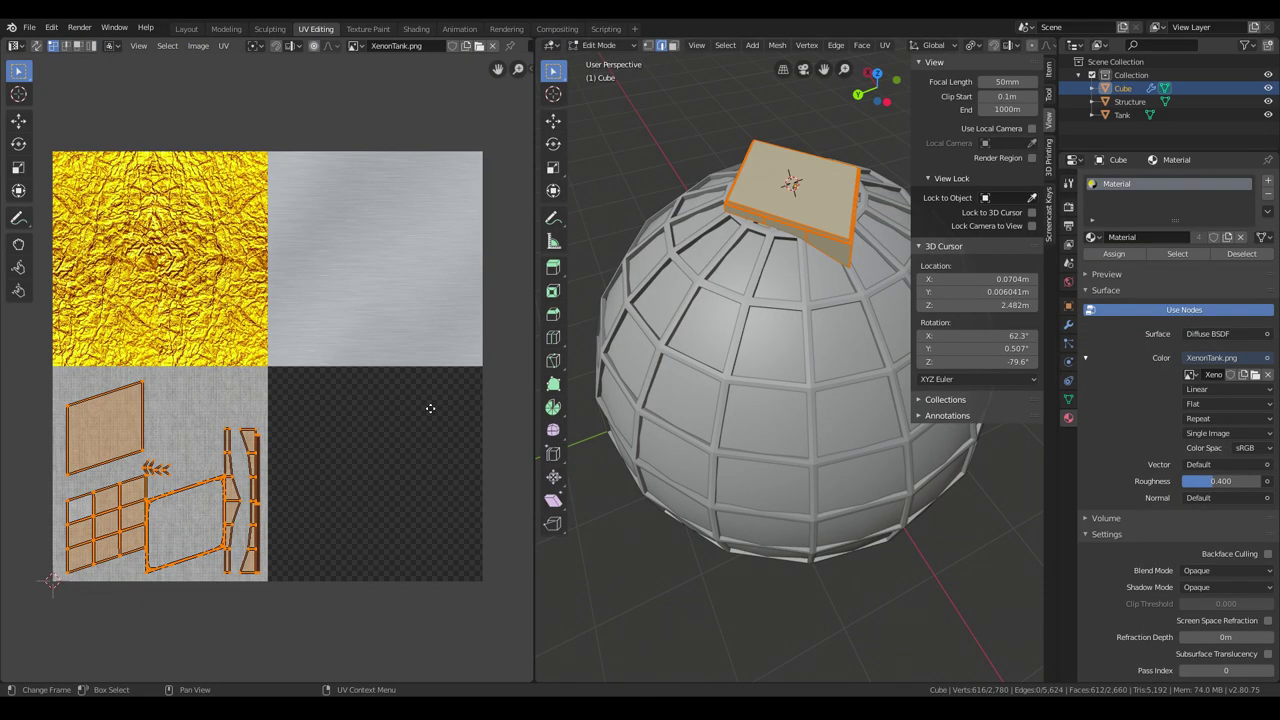
{"action": "middle_click_drag", "start_coordinate": [752, 470], "coordinate": [822, 358]}
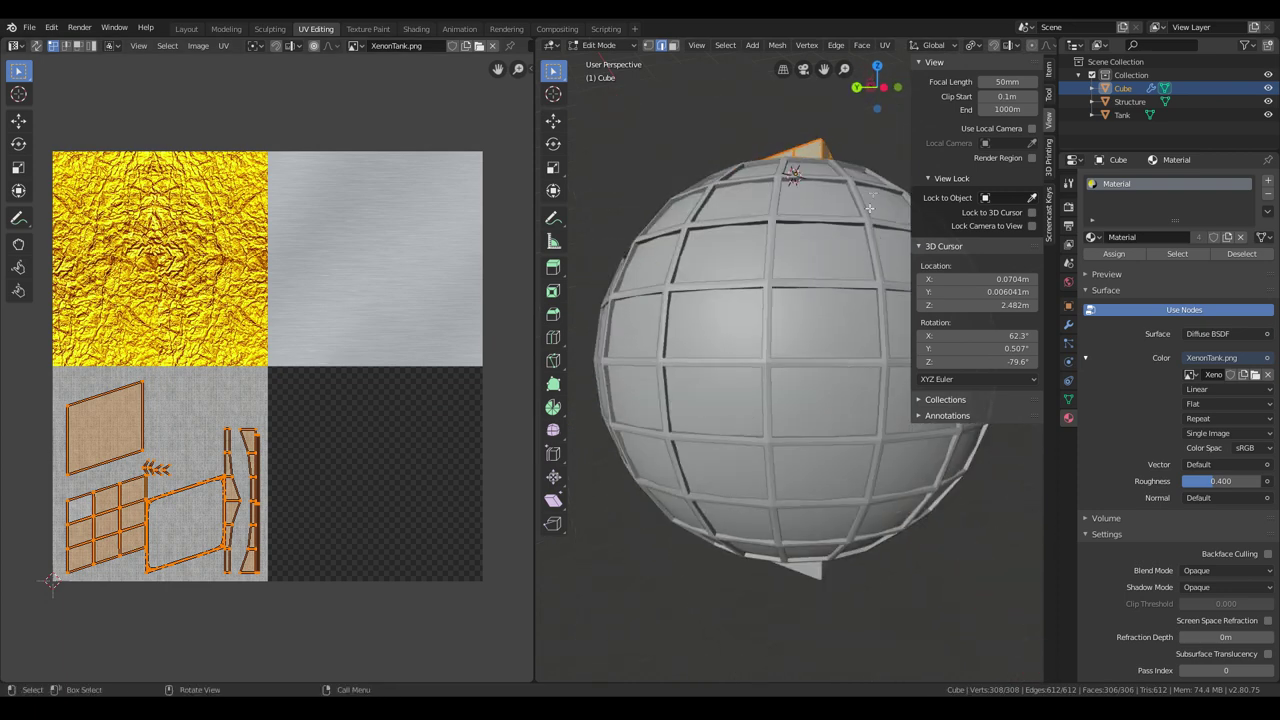
{"action": "scroll", "coordinate": [707, 321], "scroll_direction": "down", "scroll_amount": 2}
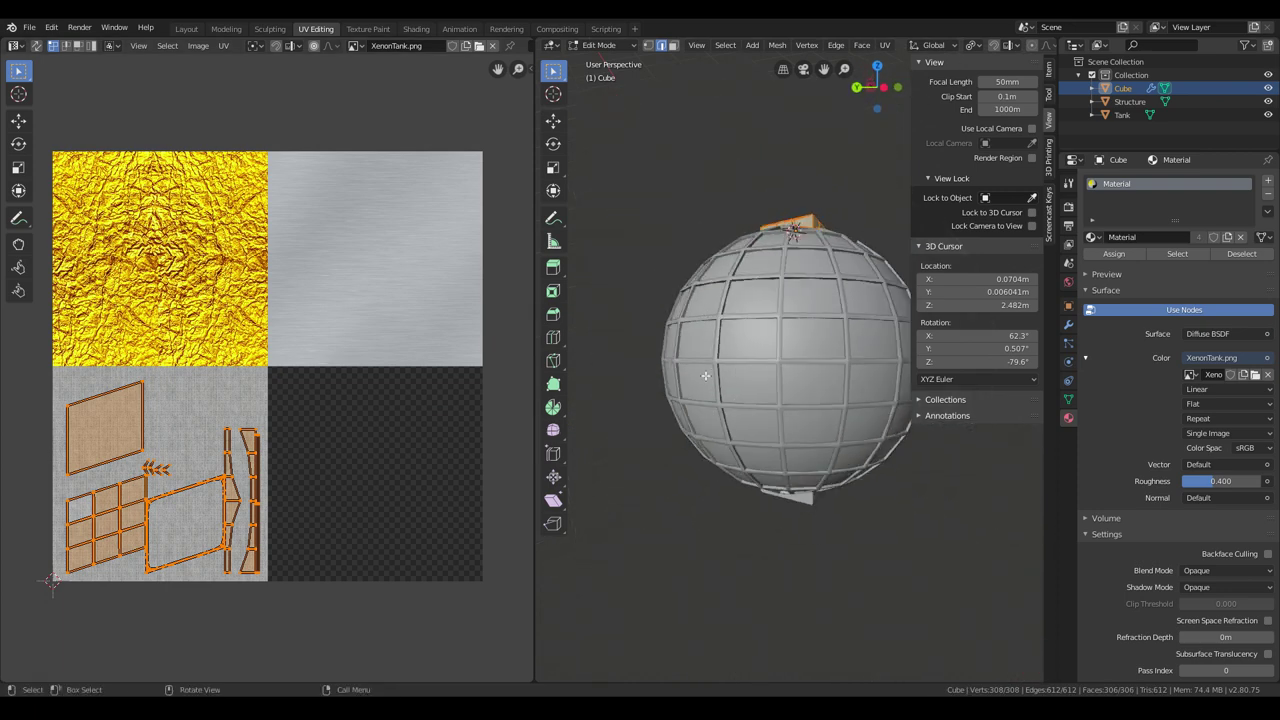
{"action": "middle_click_drag", "start_coordinate": [699, 353], "coordinate": [742, 372]}
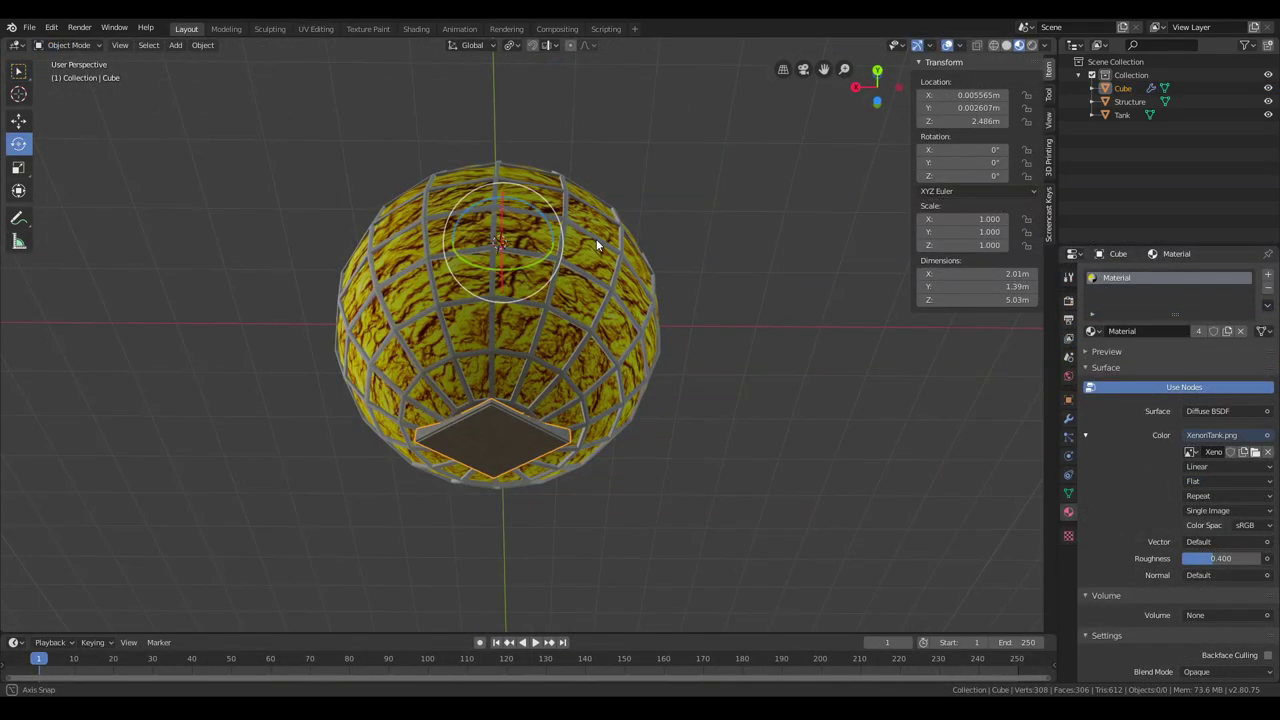
{"action": "middle_click_drag", "start_coordinate": [596, 239], "coordinate": [735, 357]}
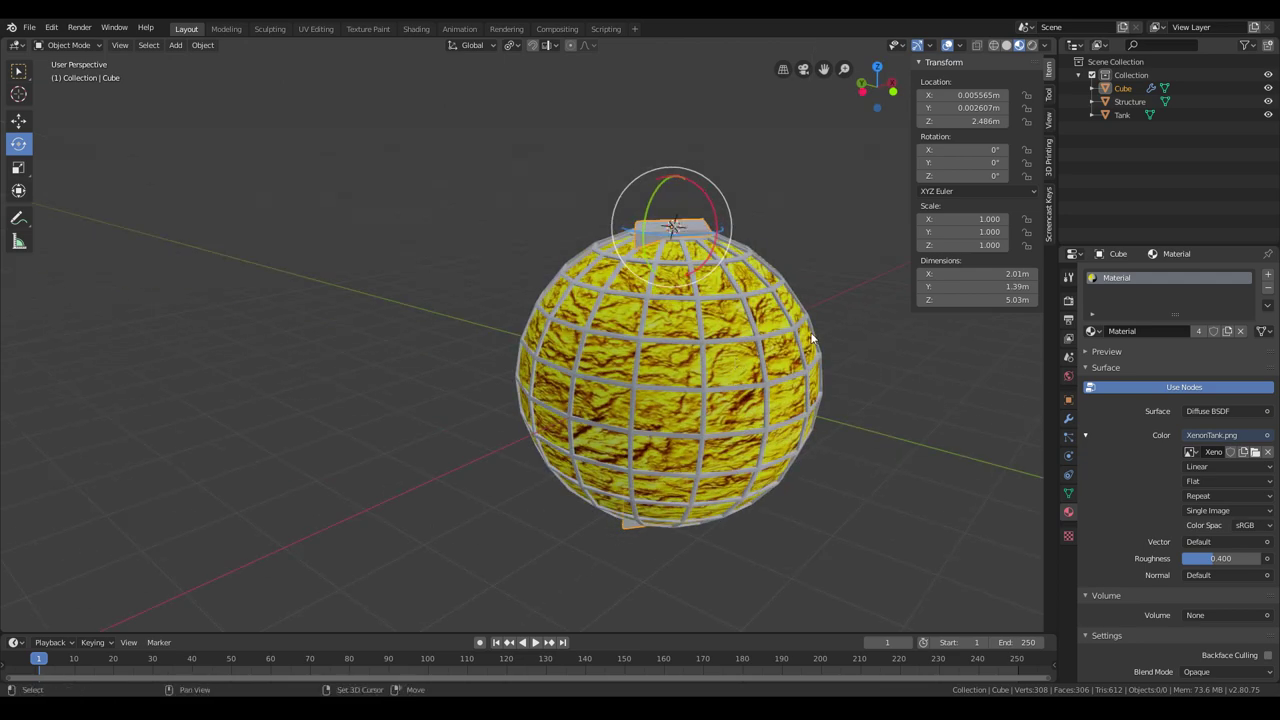
{"action": "scroll", "coordinate": [735, 357], "scroll_direction": "up", "scroll_amount": 3}
{"action": "middle_click_drag", "start_coordinate": [658, 341], "coordinate": [692, 348]}
{"action": "scroll", "coordinate": [771, 354], "scroll_direction": "down", "scroll_amount": 2}
{"action": "scroll", "coordinate": [737, 354], "scroll_direction": "down", "scroll_amount": 1}
{"action": "scroll", "coordinate": [740, 346], "scroll_direction": "up", "scroll_amount": 3}
{"action": "middle_click_drag", "start_coordinate": [642, 395], "coordinate": [680, 391]}
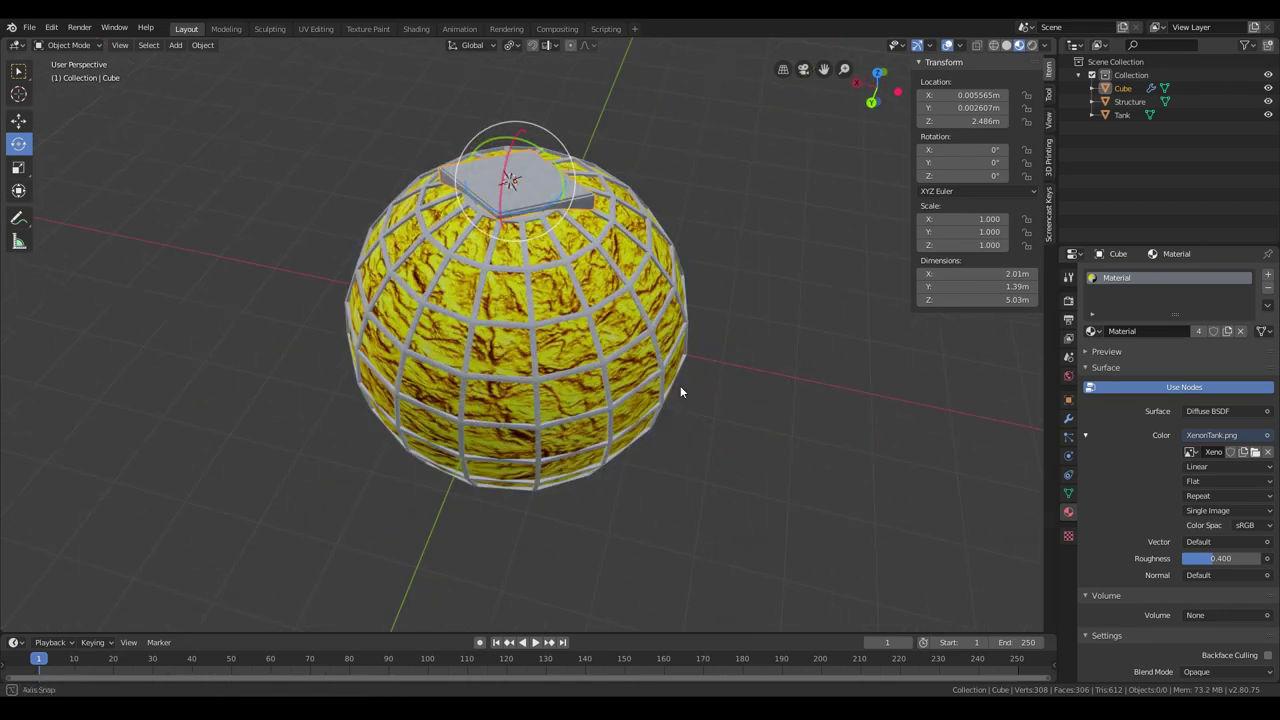
{"action": "scroll", "coordinate": [684, 427], "scroll_direction": "down", "scroll_amount": 1}
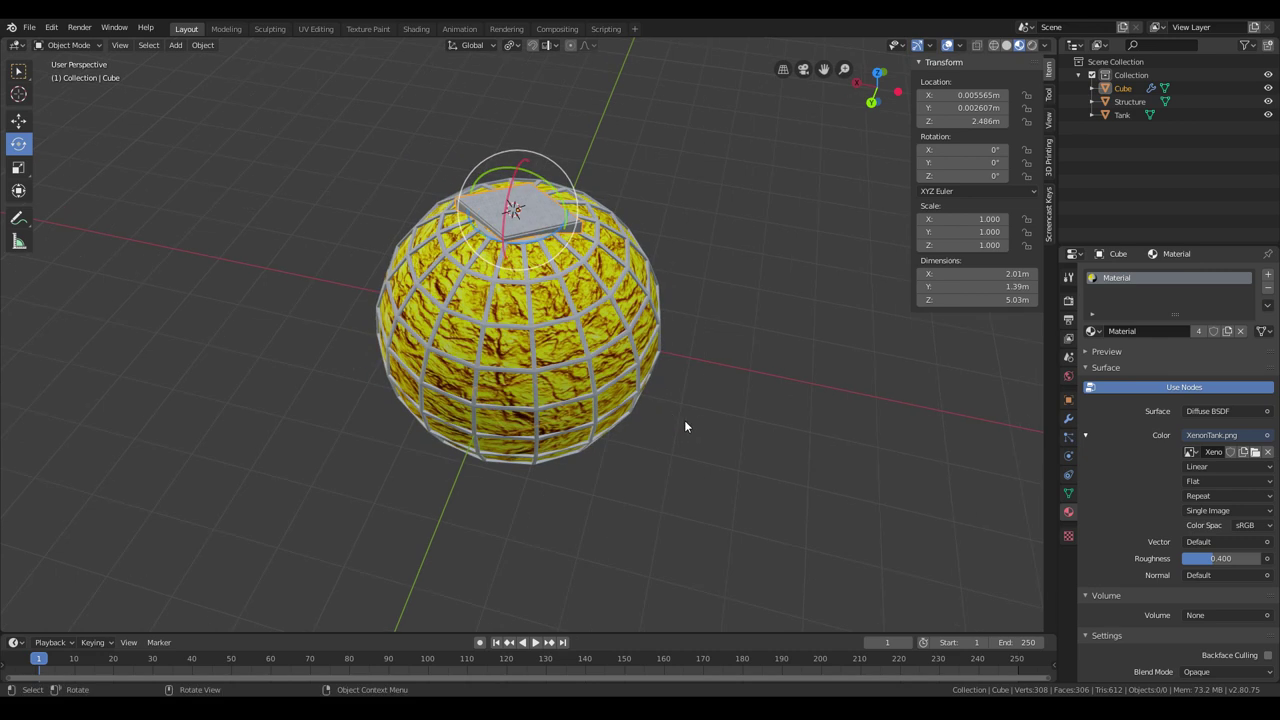